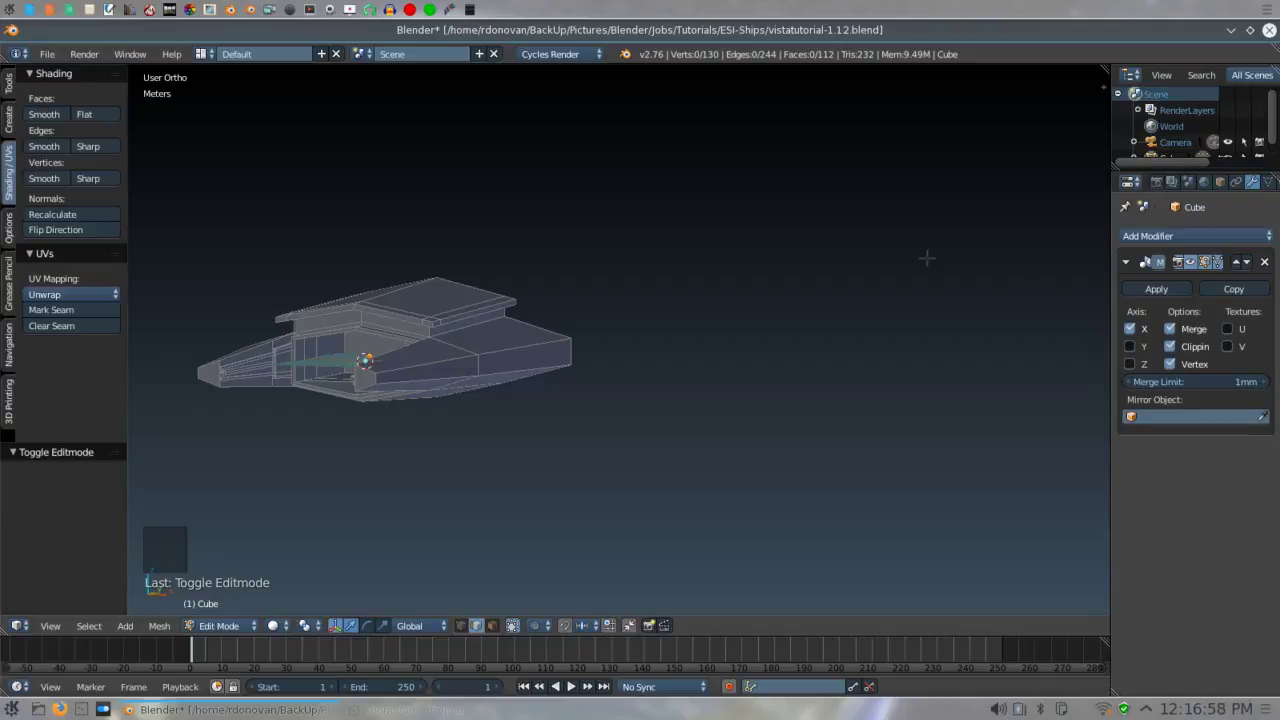
- Examine the half-built spaceship hull from the side, from the front and from its open rear end
middle_click(893, 250)
middle_click_drag(893, 250, 772, 252)
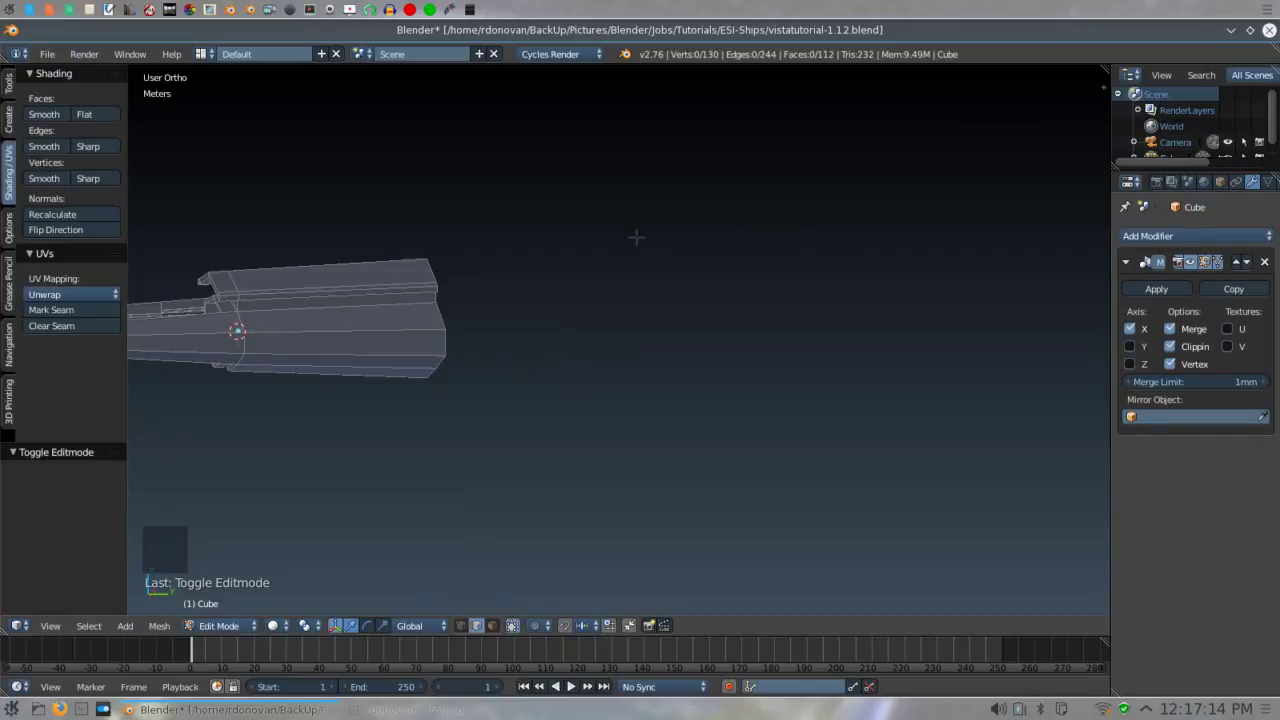
middle_click_drag(800, 207, 917, 203)
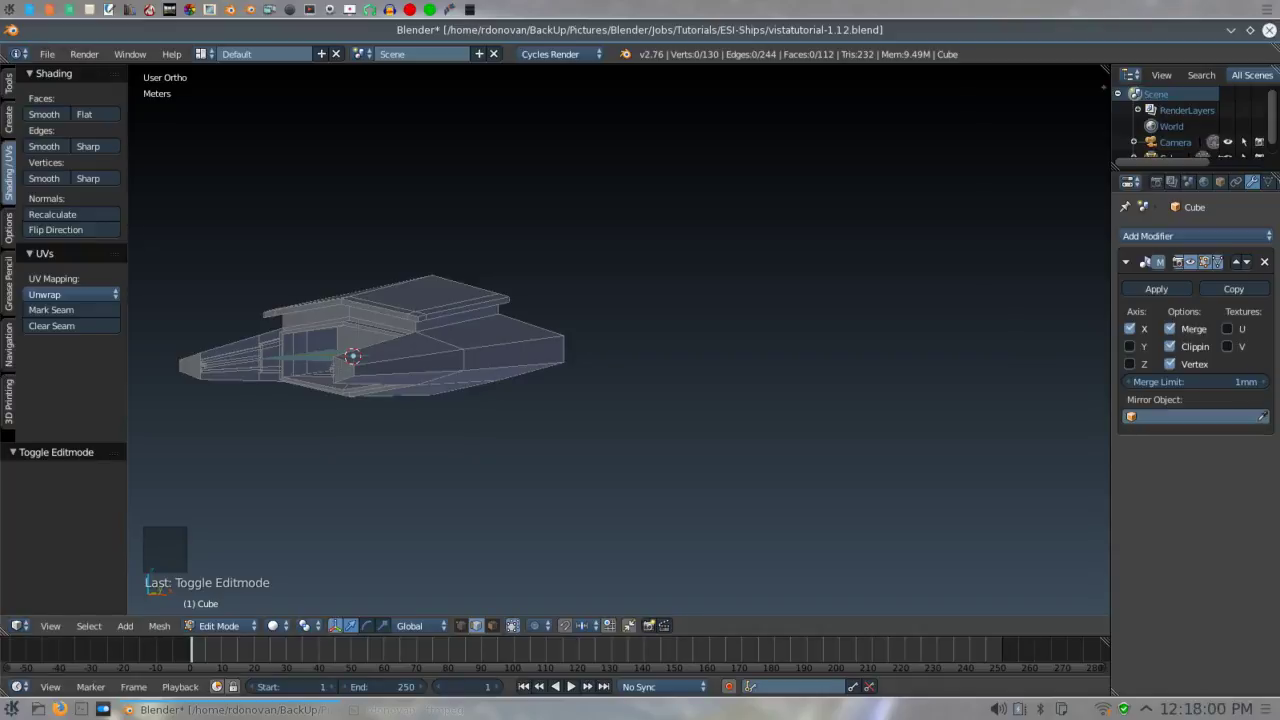
middle_click_drag(583, 297, 408, 304)
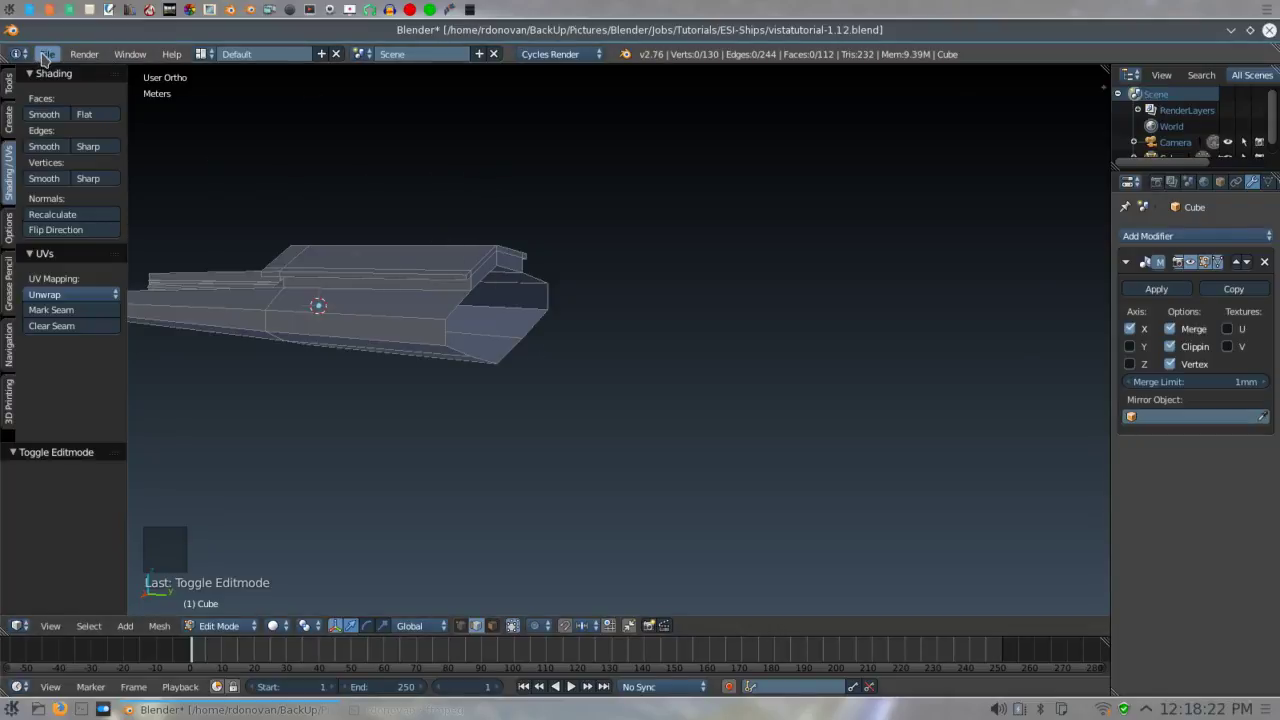
scroll(471, 416, "down", 2)
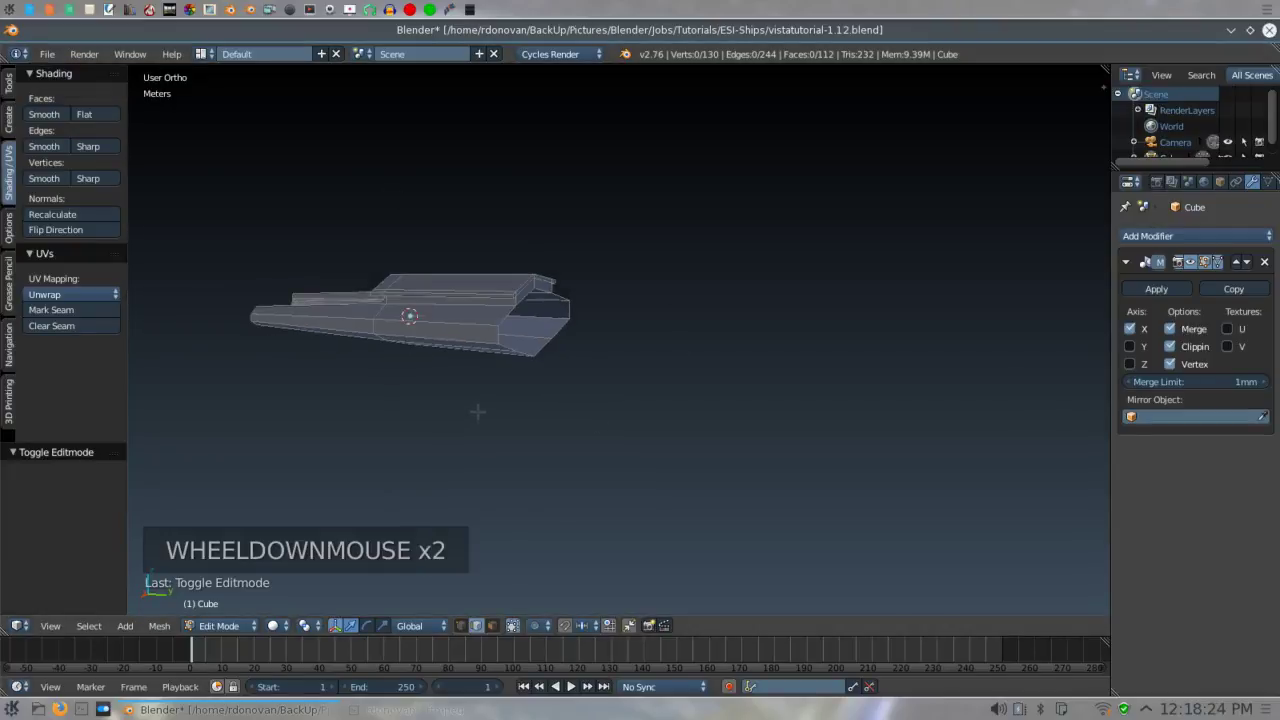
scroll(474, 414, "up", 2)
scroll(477, 411, "down", 1)
scroll(478, 411, "up", 1)
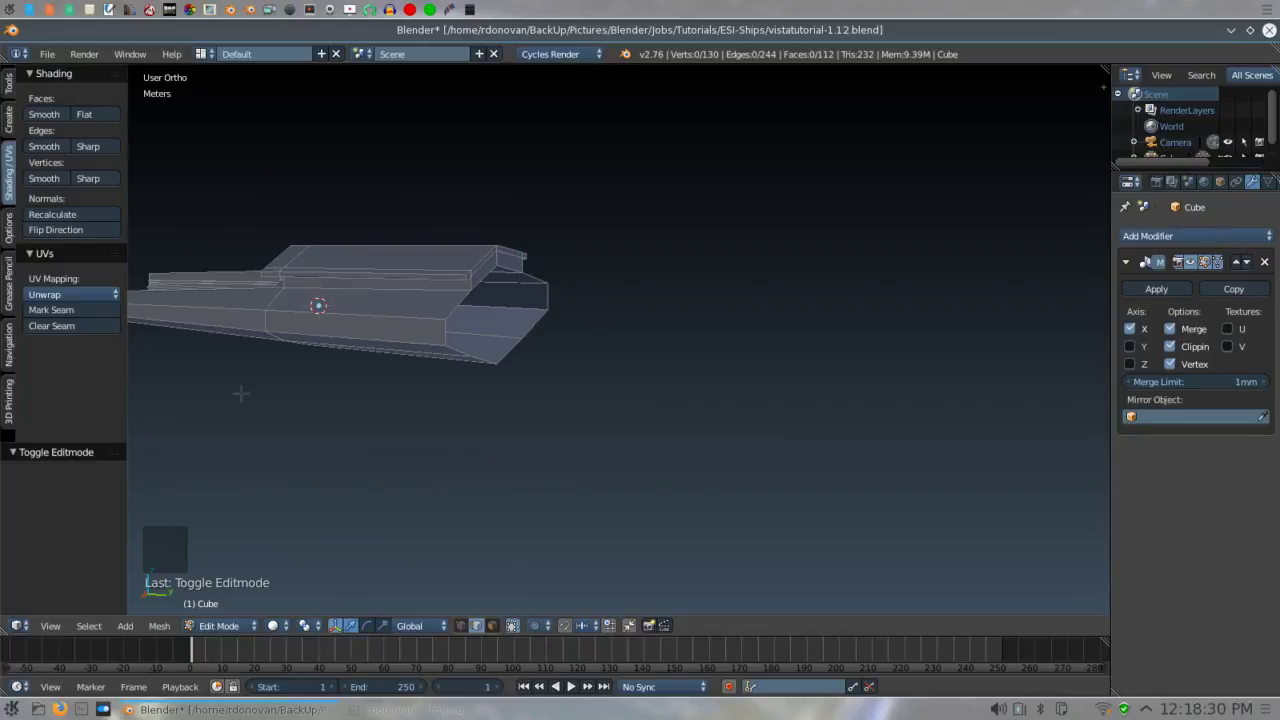
- Open the user preferences and review the Input settings, including the numpad emulation option
left_click(48, 56)
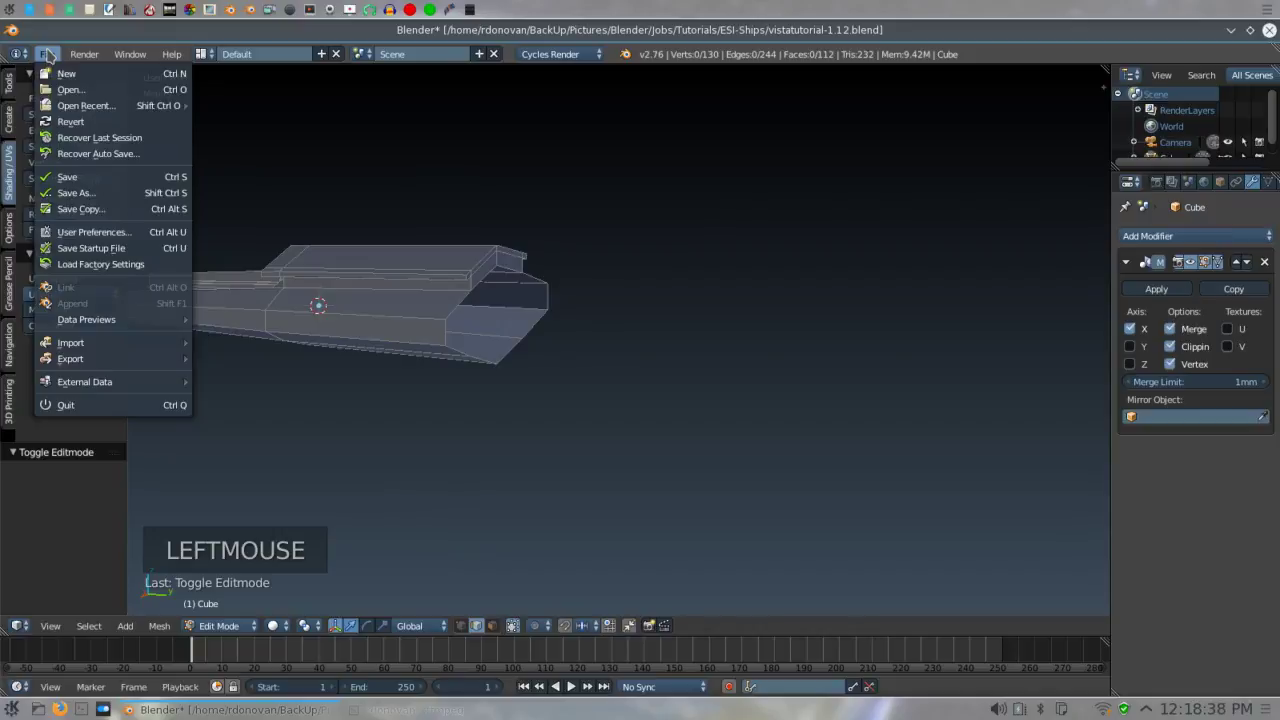
left_click(78, 232)
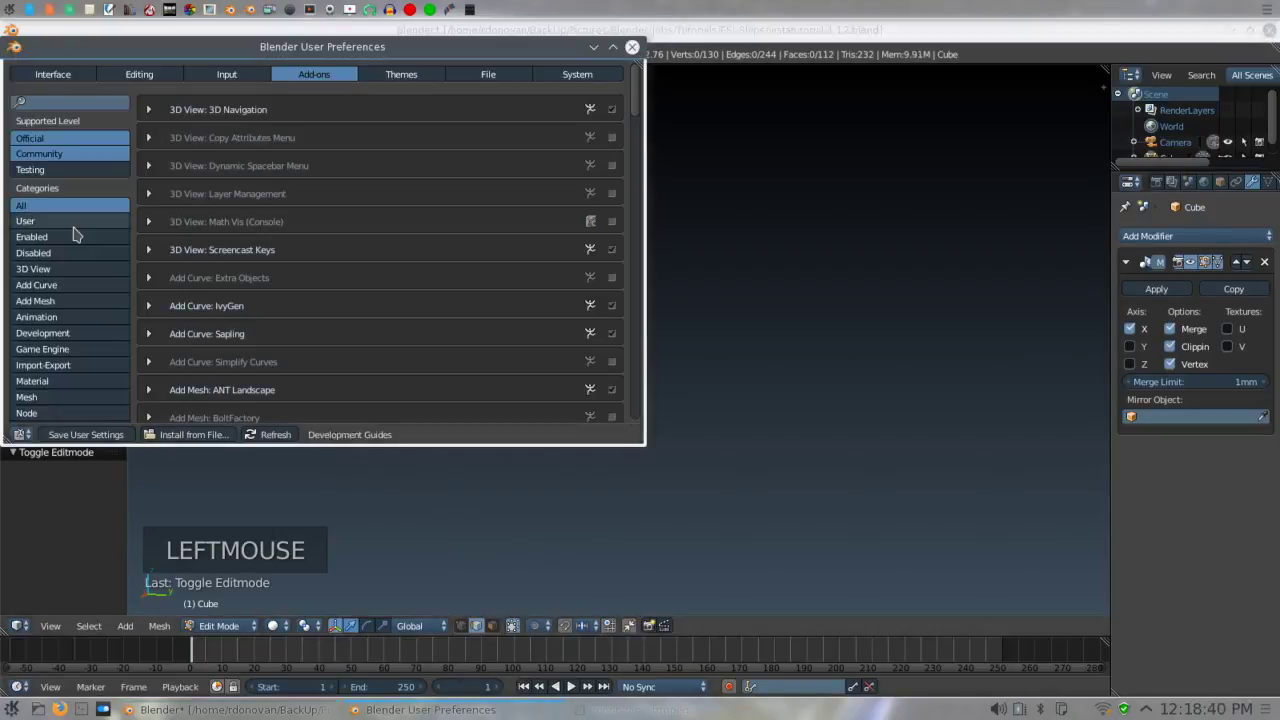
left_click(208, 74)
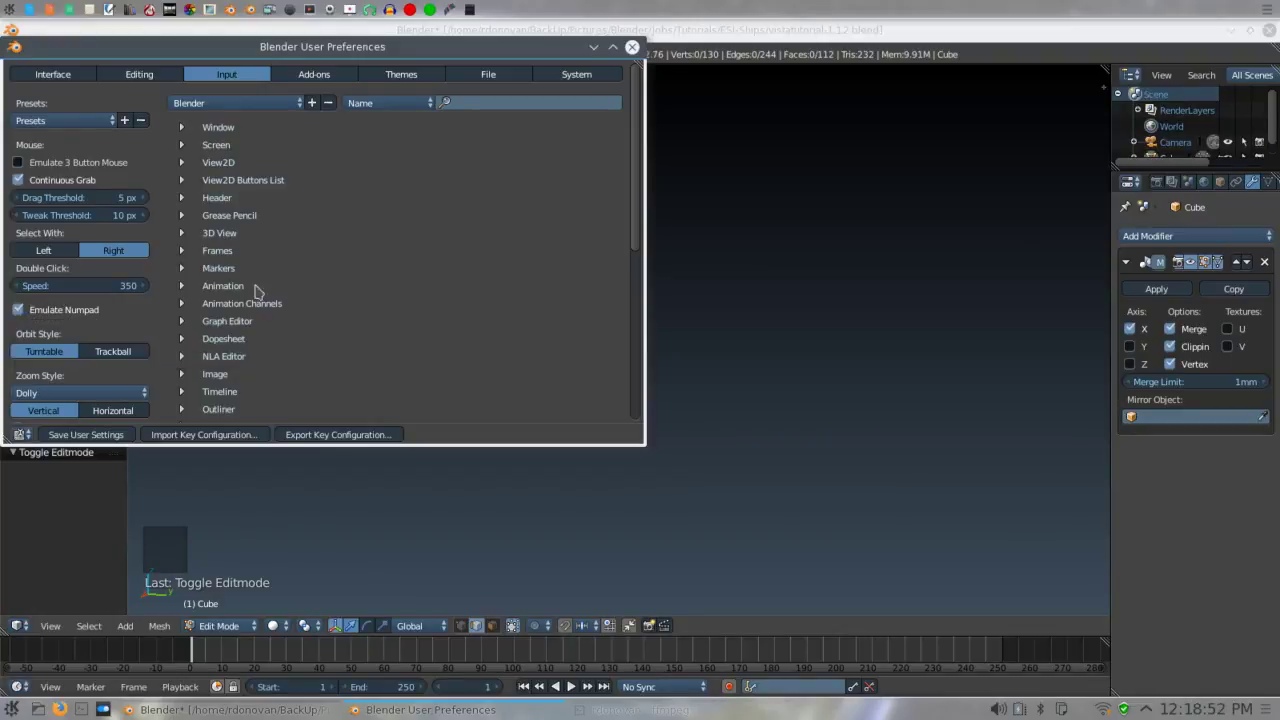
- Review the details of the 3D View: 3D Navigation add-on and the view alignment tools it provides in the tool shelf
left_click(314, 75)
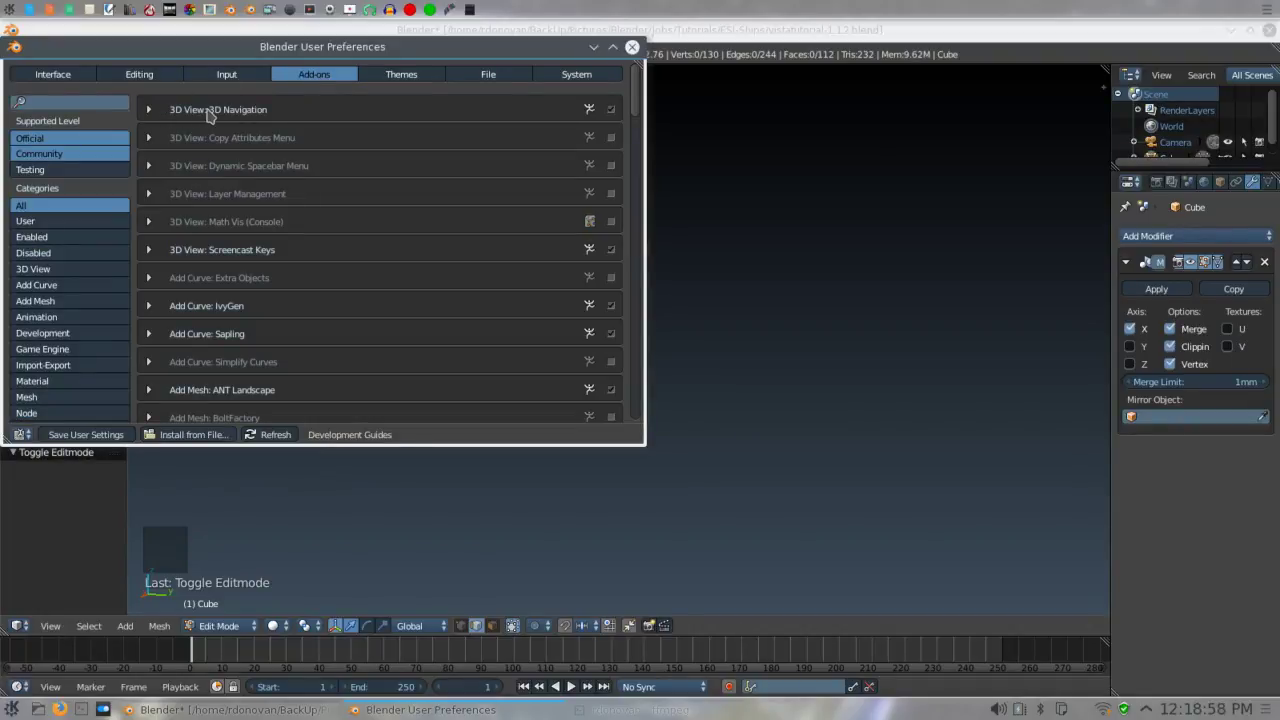
left_click(149, 111)
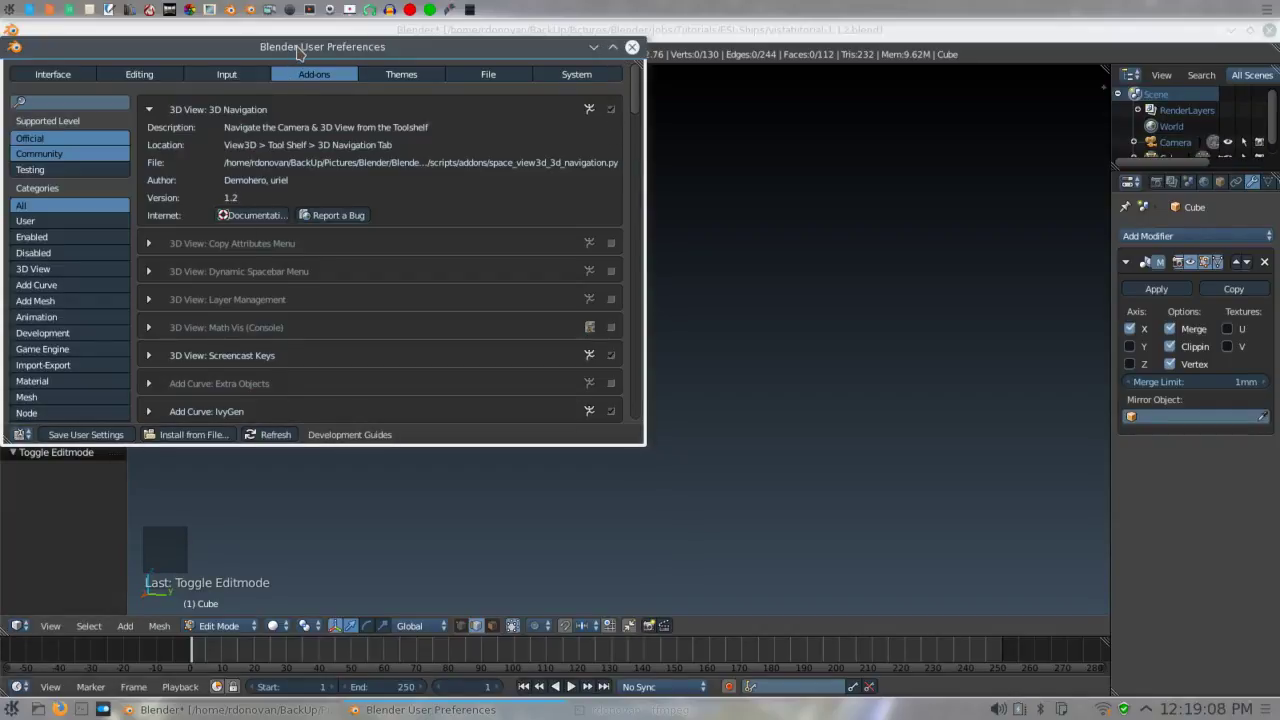
left_click_drag(293, 55, 486, 55)
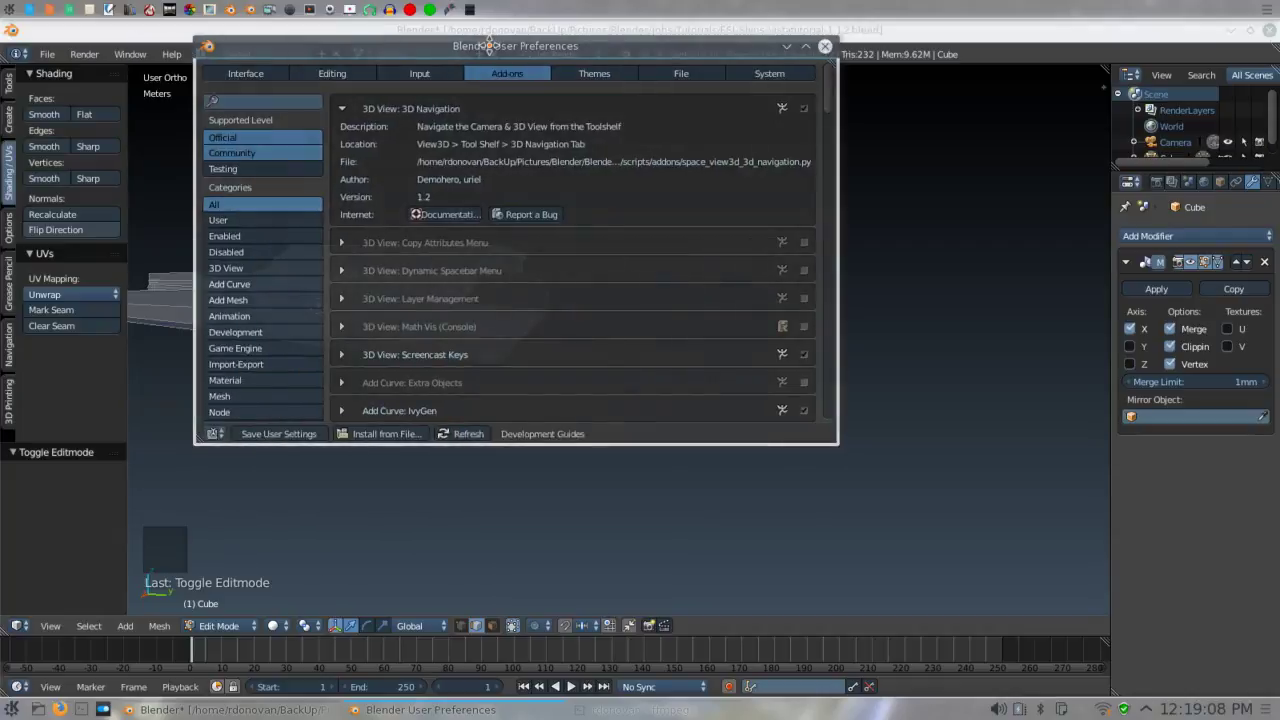
left_click(9, 360)
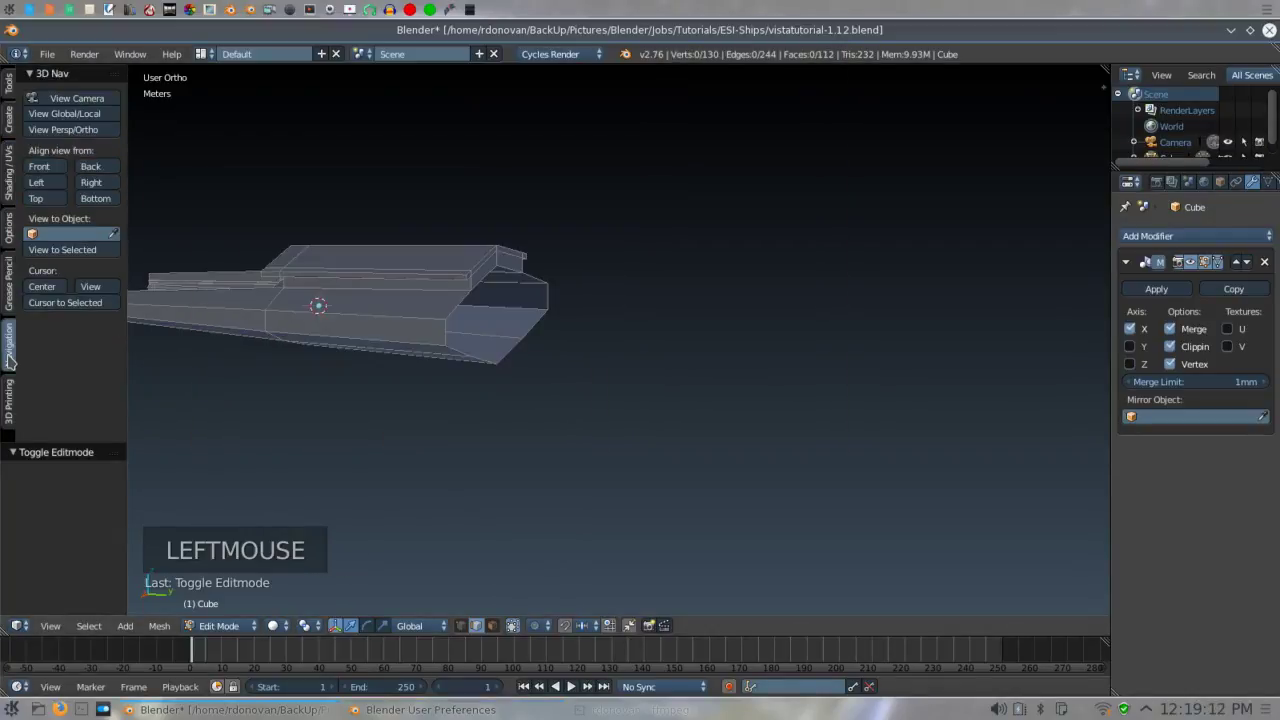
left_click(428, 710)
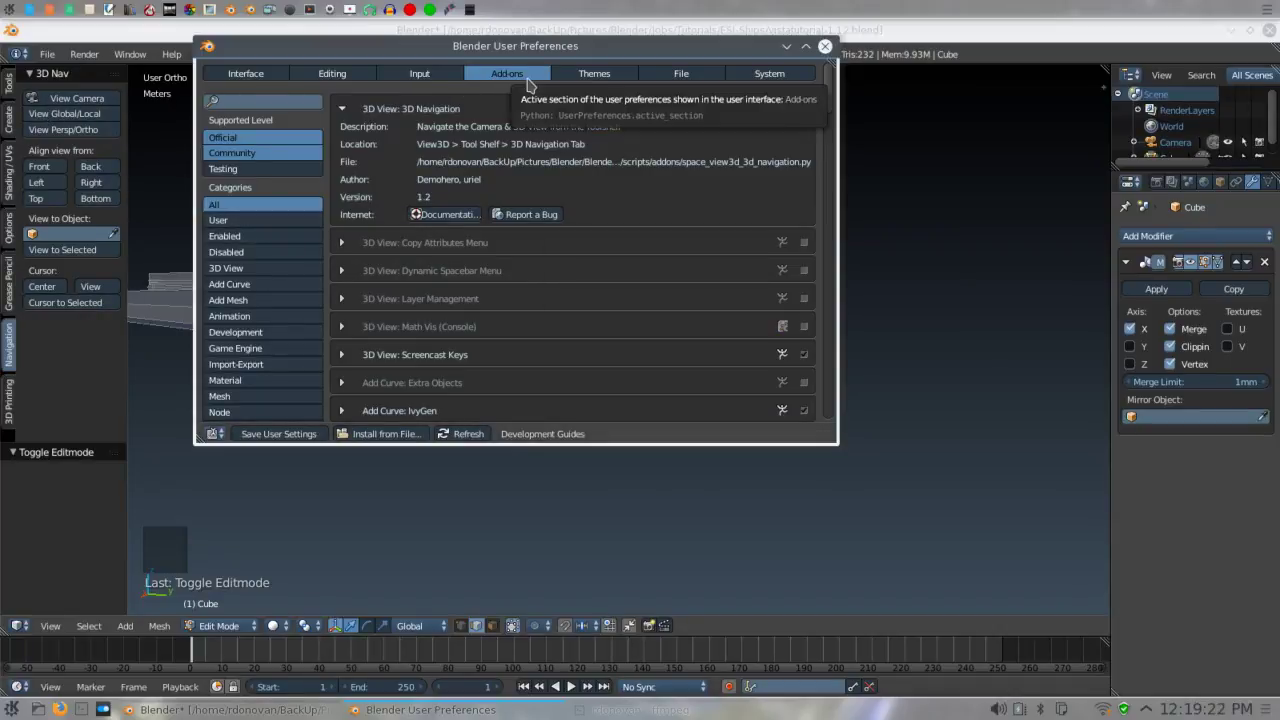
- Review the theme settings and presets, and close the user preferences
left_click(600, 75)
left_click(240, 120)
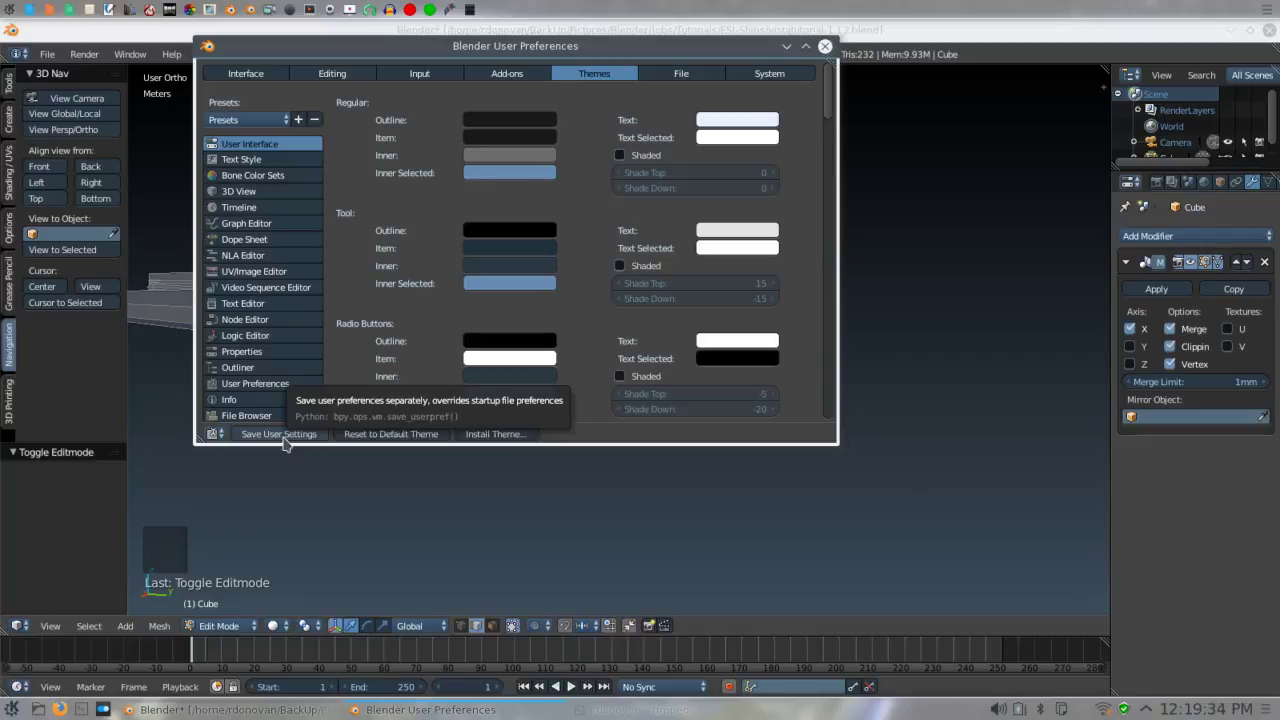
left_click(825, 46)
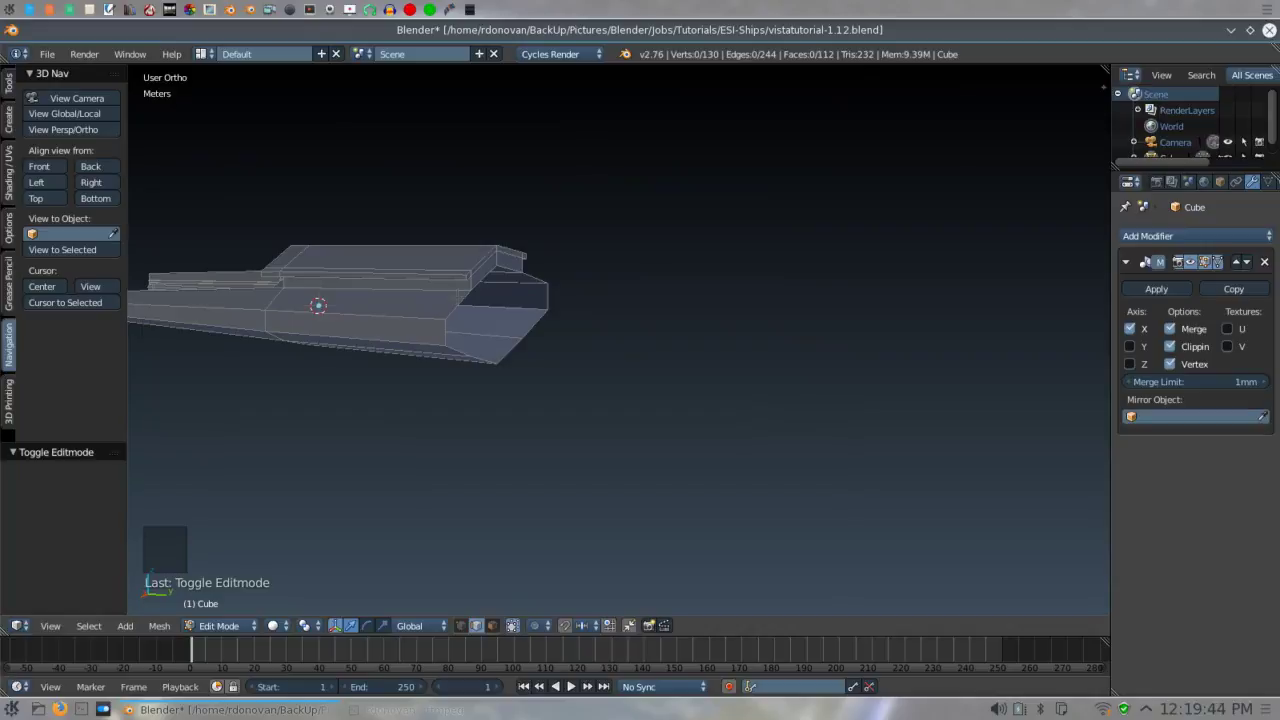
- In right orthographic view, extrude the open edge loop at the hull's rear 1 m along the global Y axis
right_click(578, 272, "alt+shift")
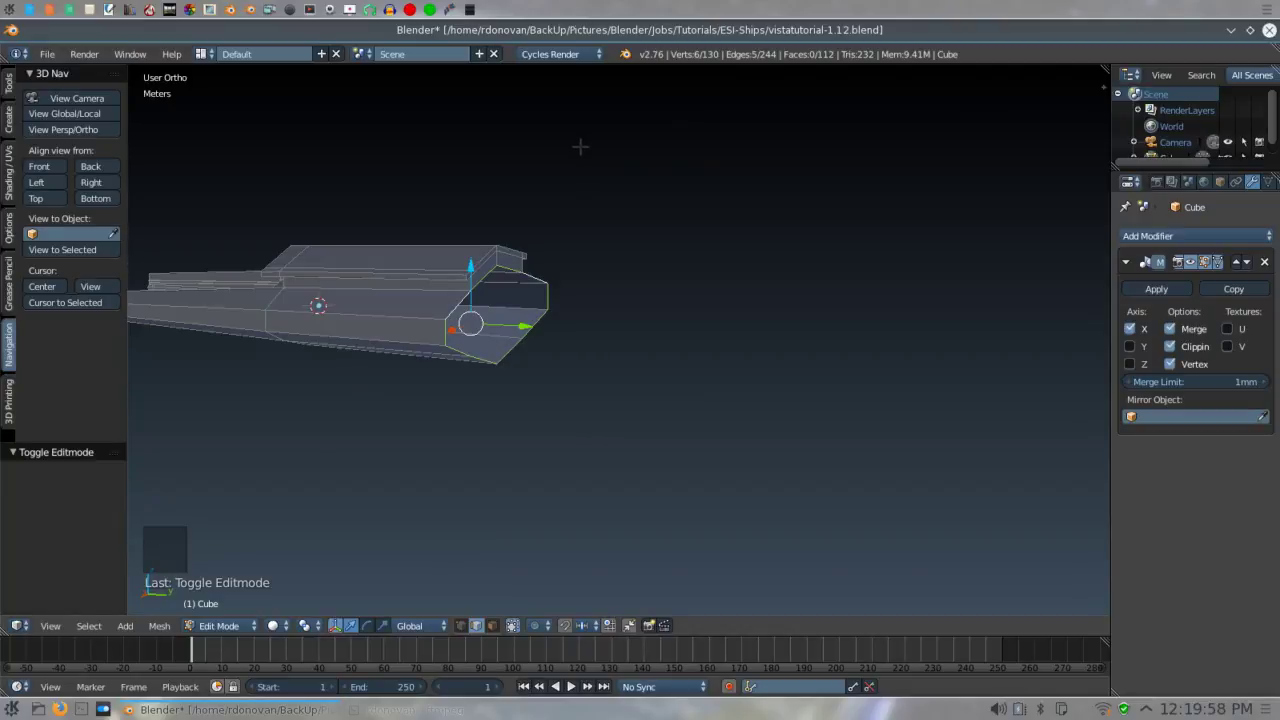
key("KP_3")
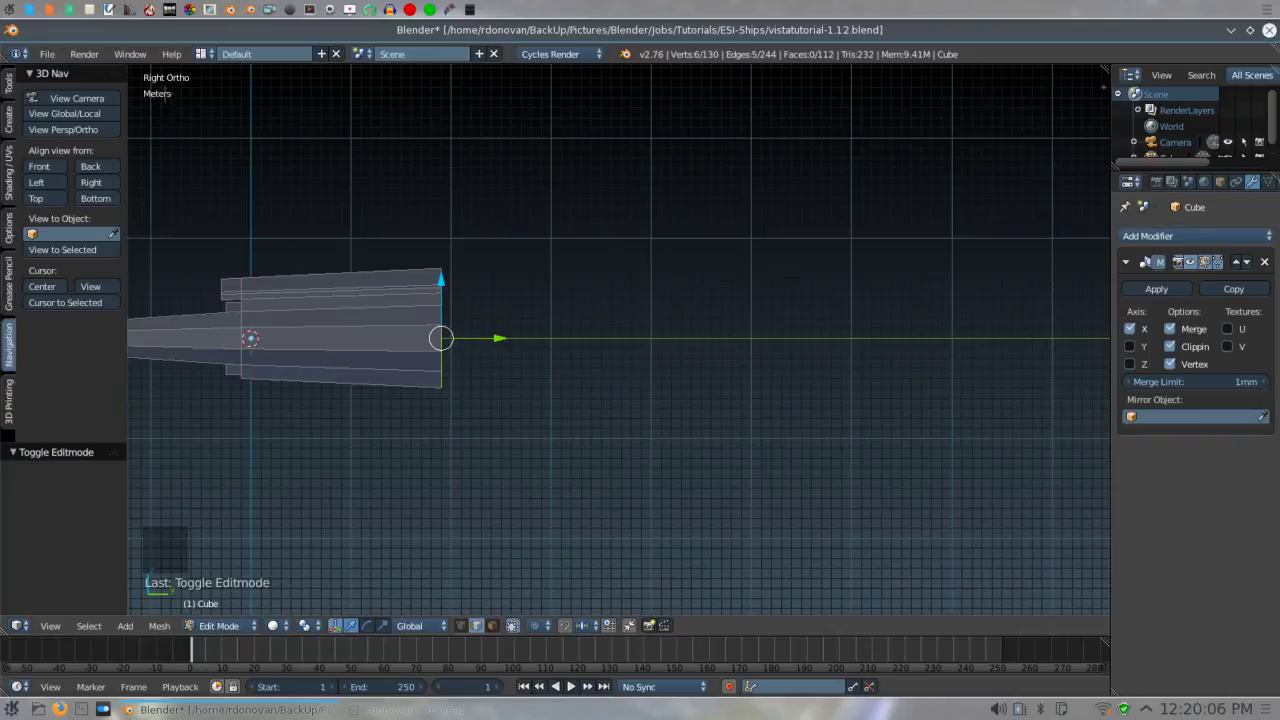
key("KP_5")
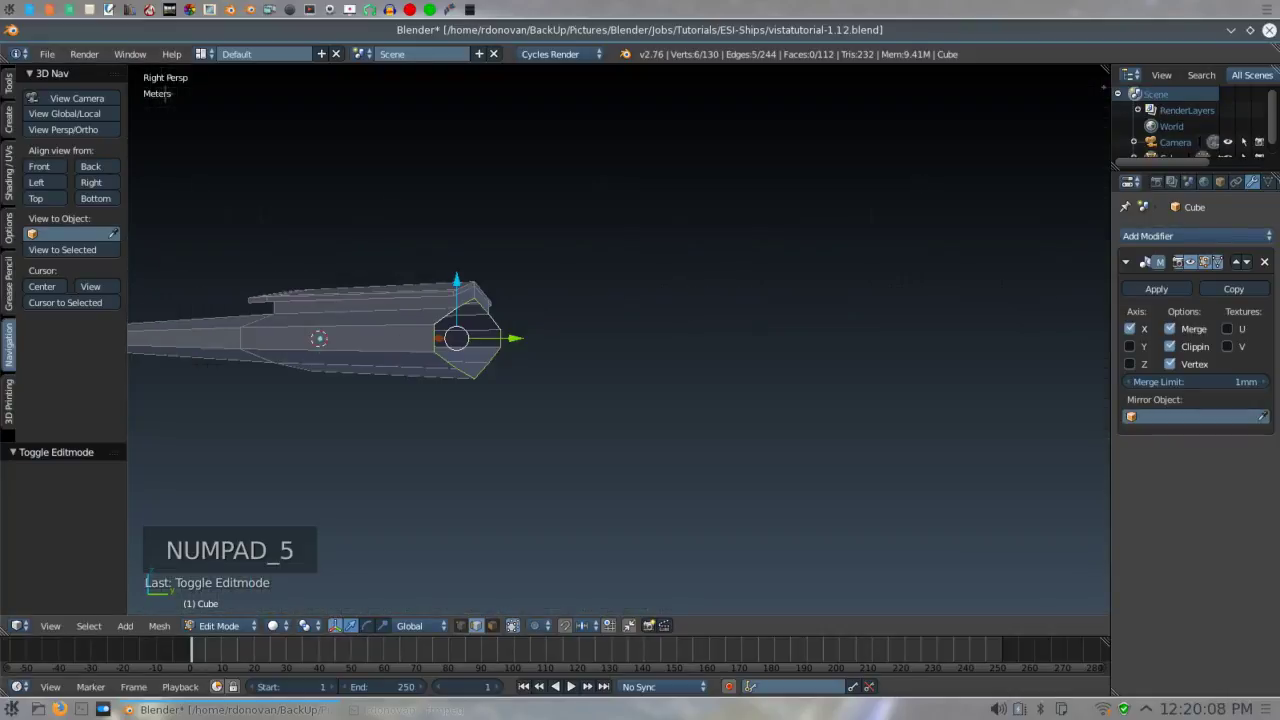
key("KP_5")
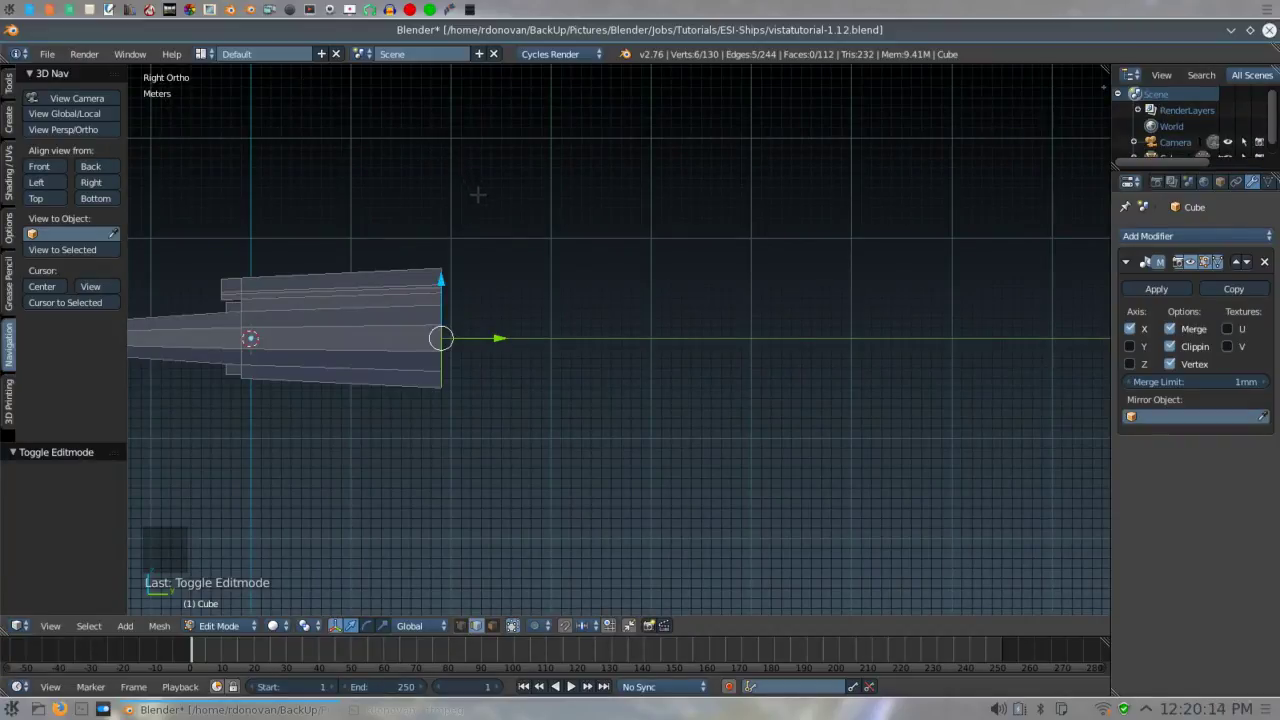
middle_click_drag(540, 242, 380, 274, "shift")
scroll(352, 266, "up", 1)
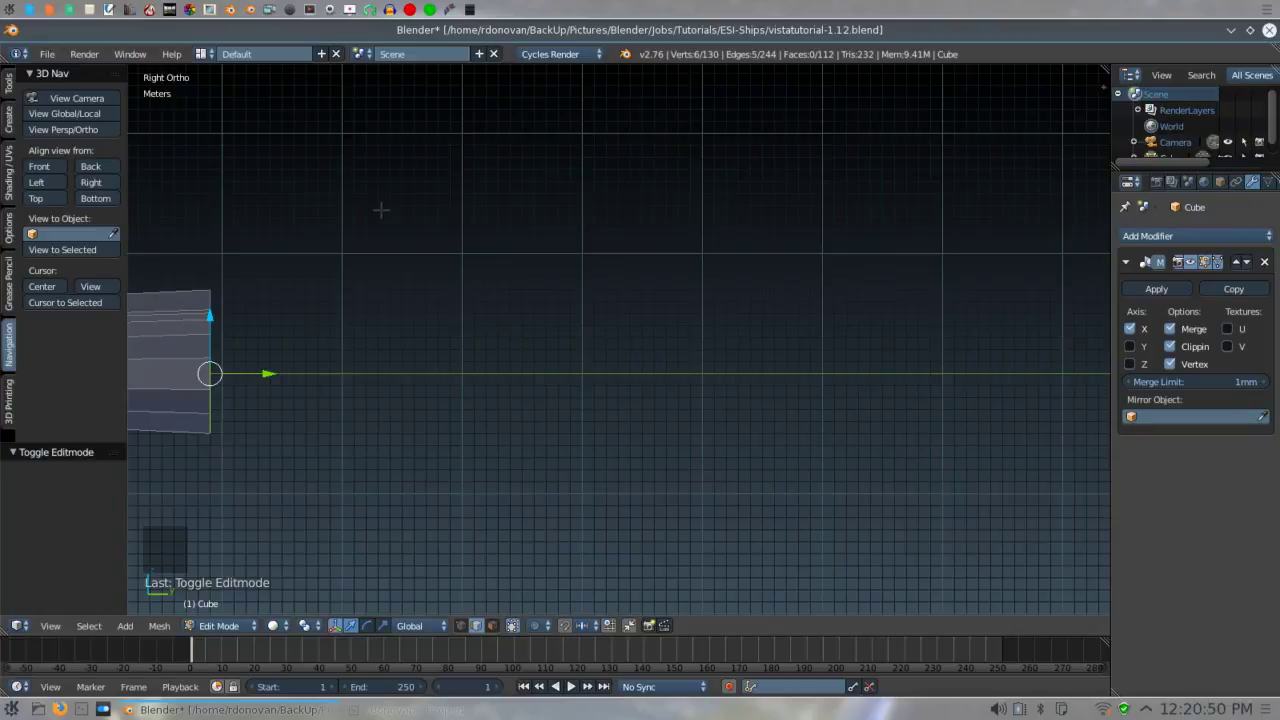
key("e")
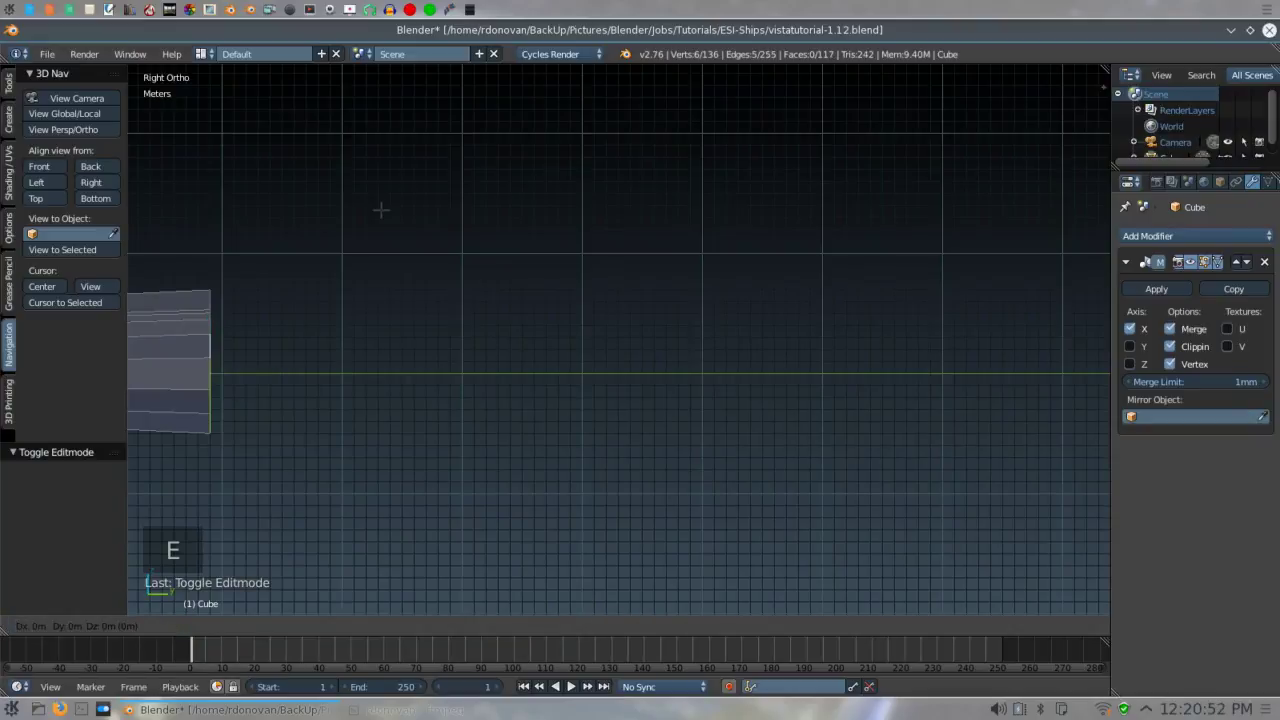
key("y")
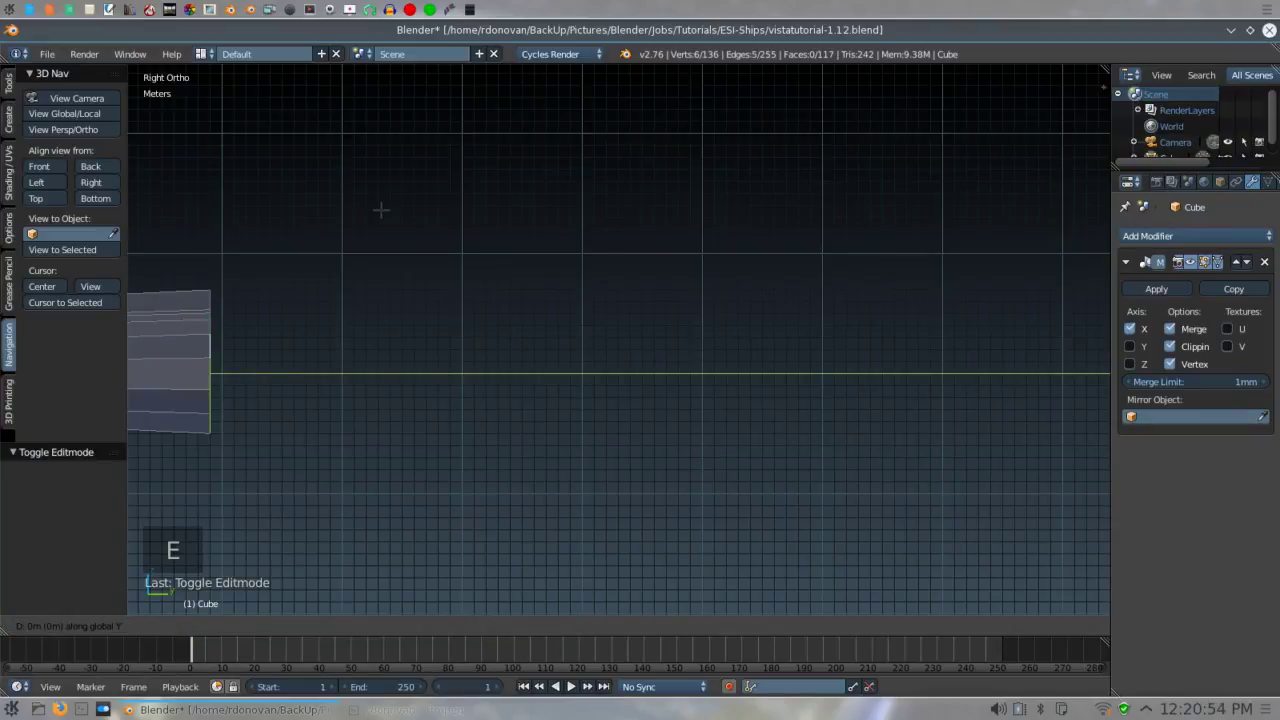
type("1")
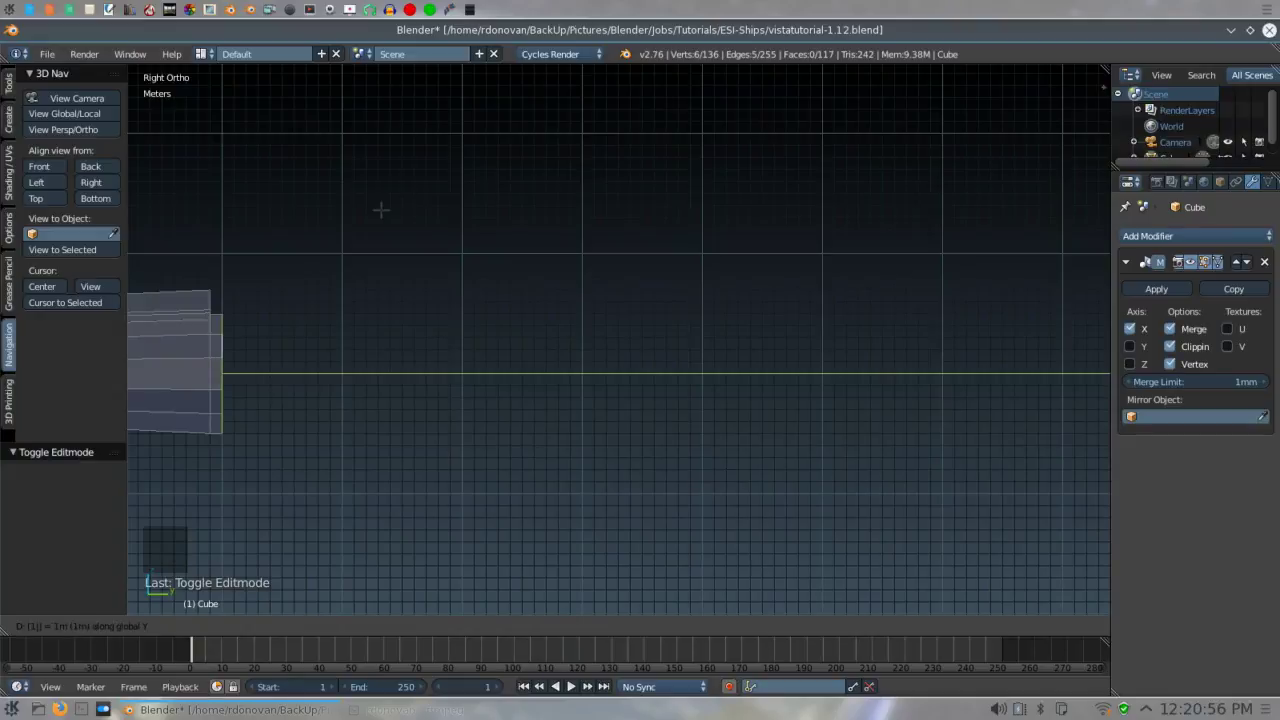
key("Return")
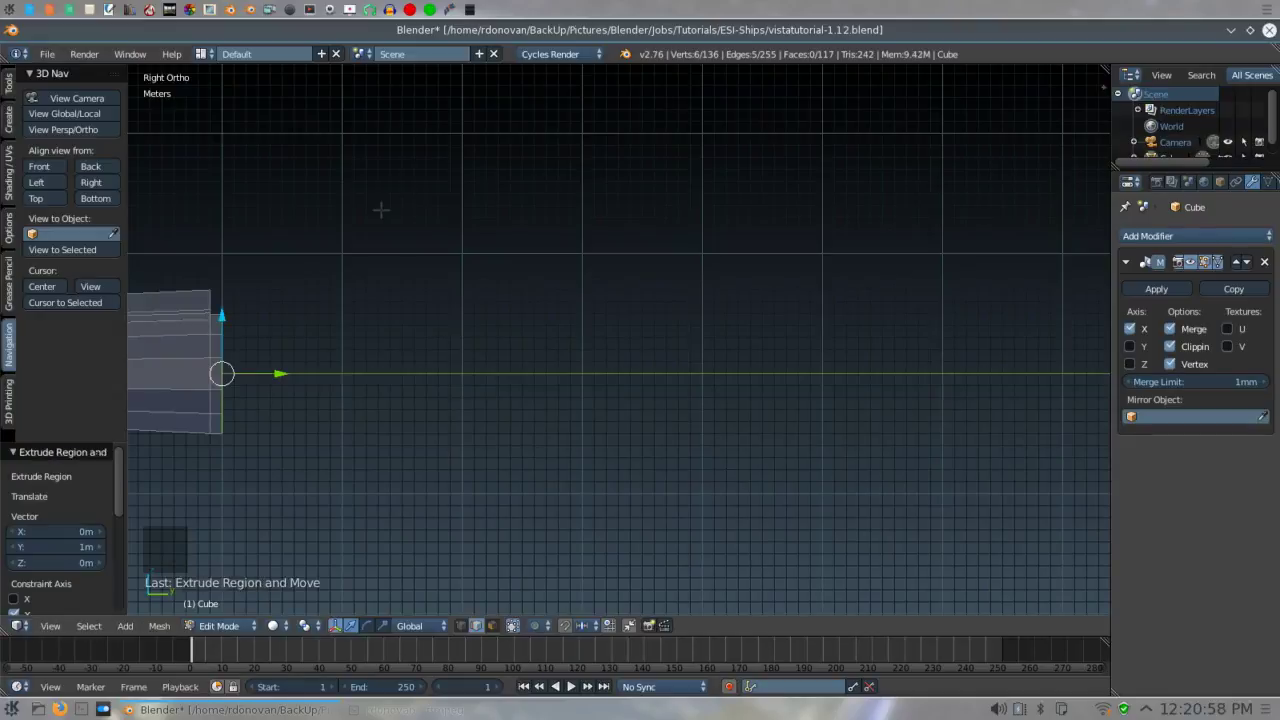
- Extend the hull's rear edge loop along Y with two successive extrusions of 10 m and 1 m
key("e")
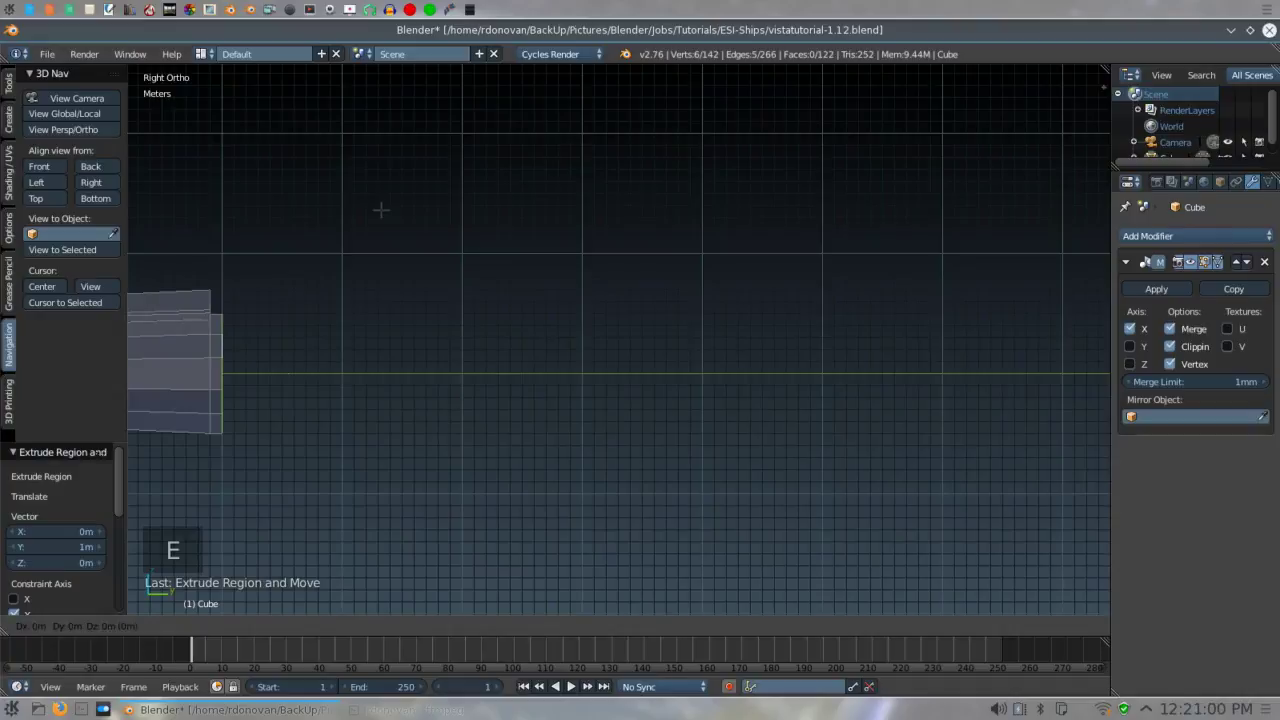
key("y")
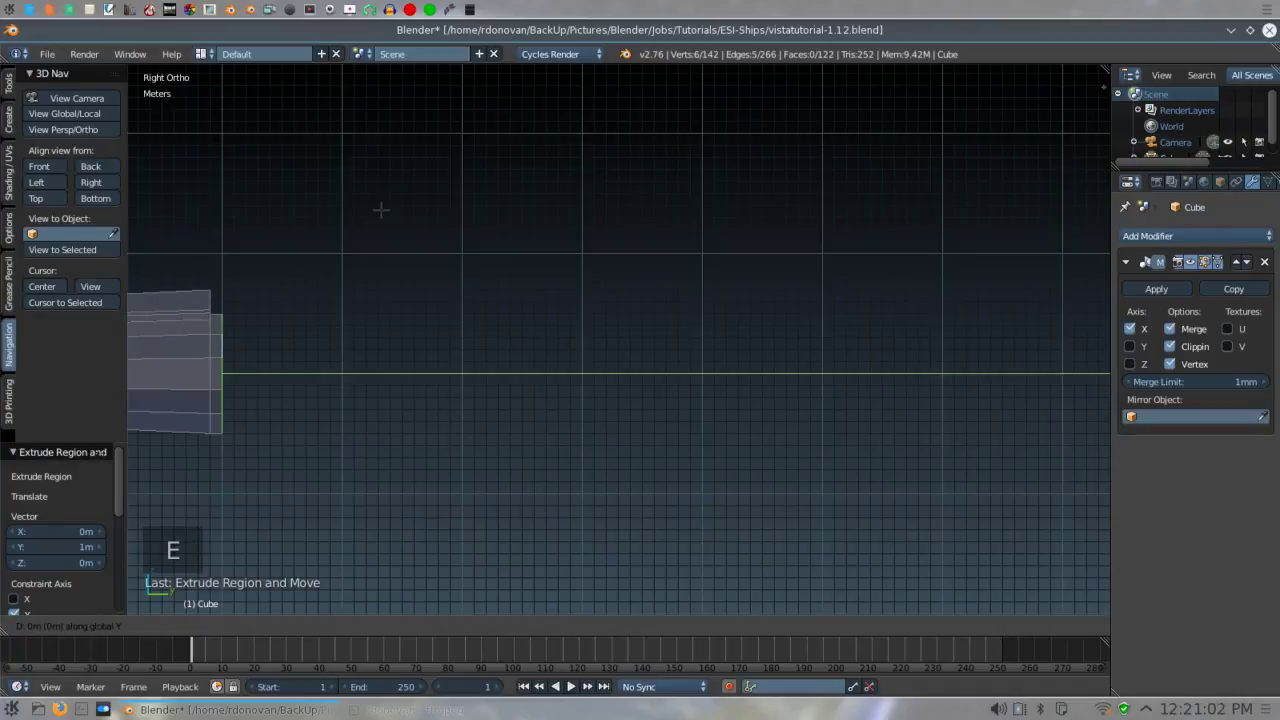
type("10")
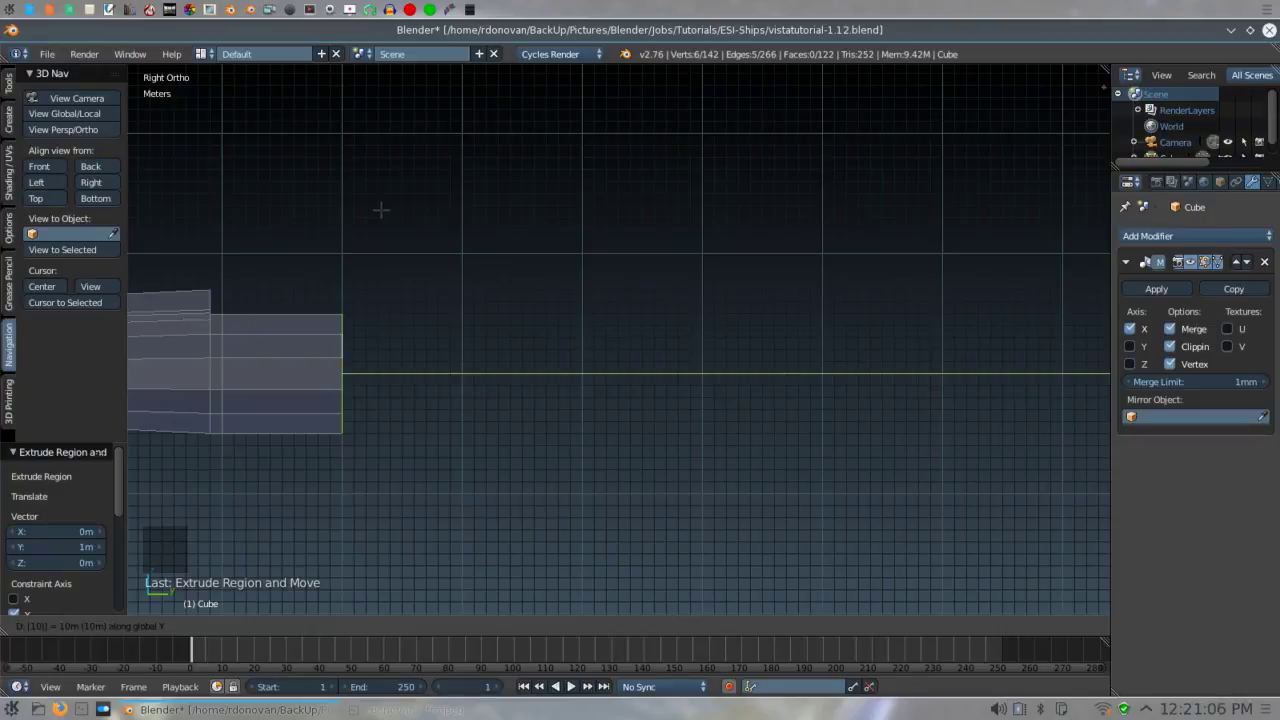
key("Return")
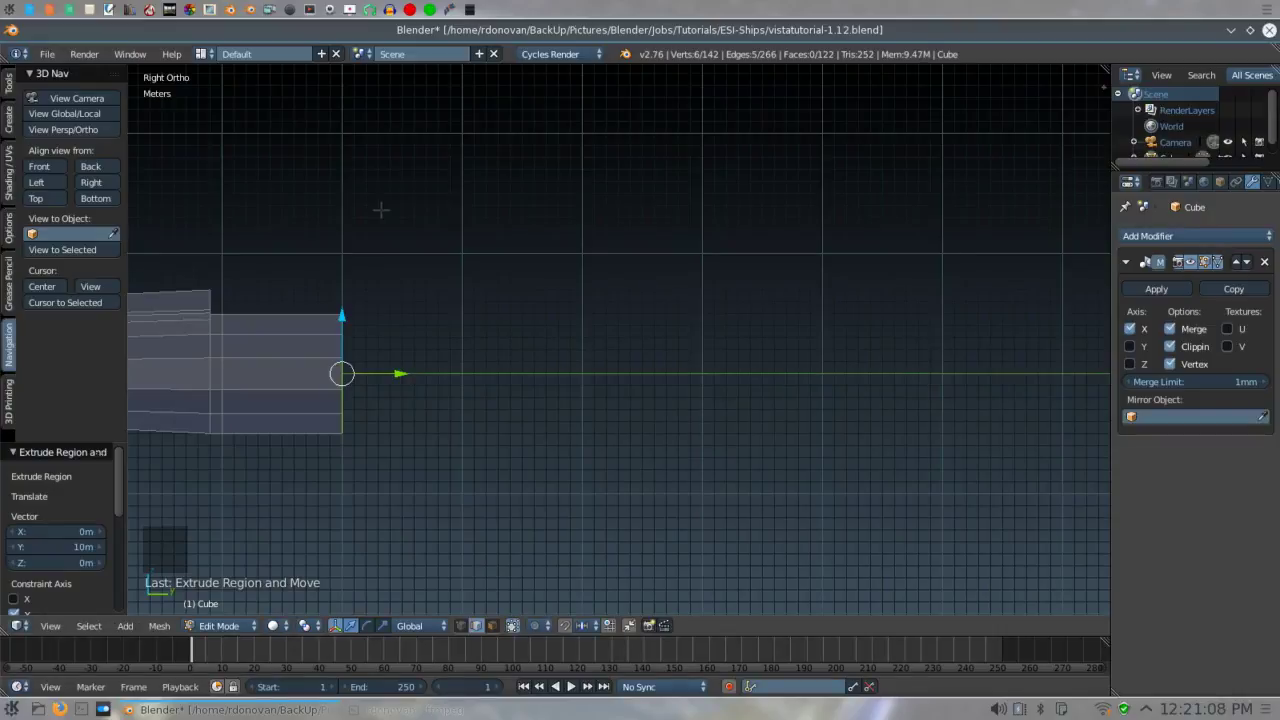
type("e")
type("1")
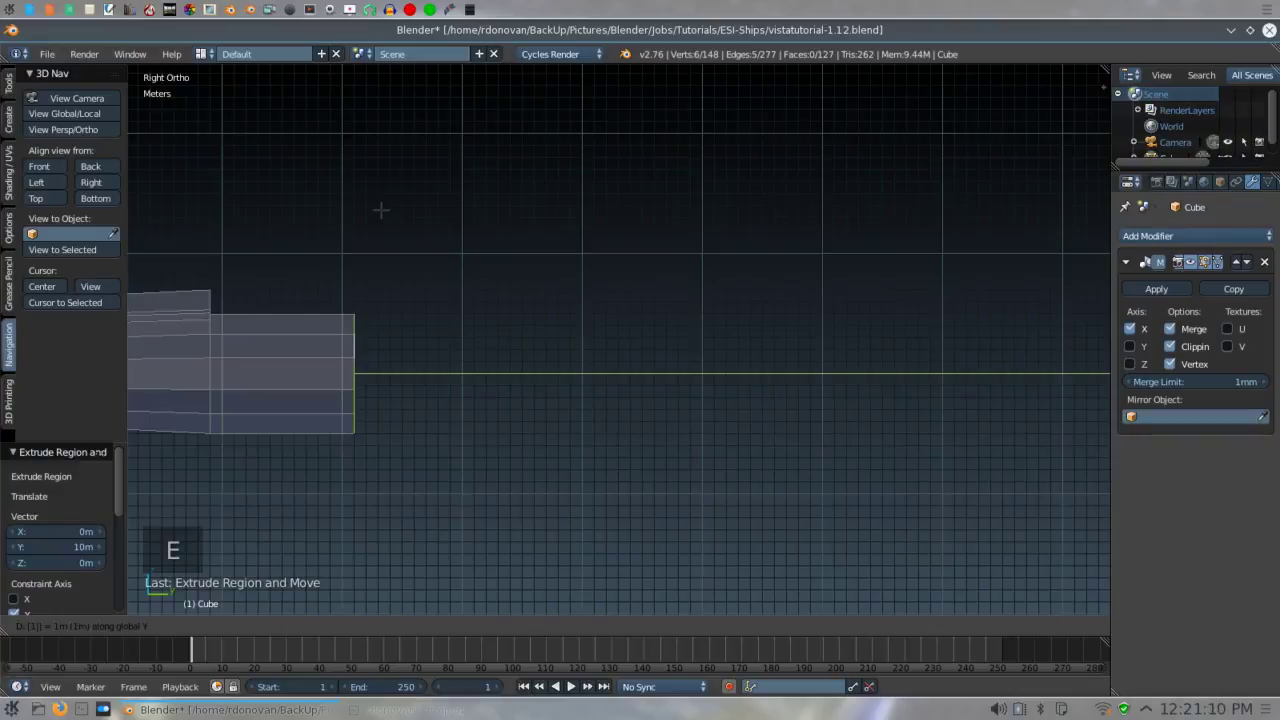
key("Return")
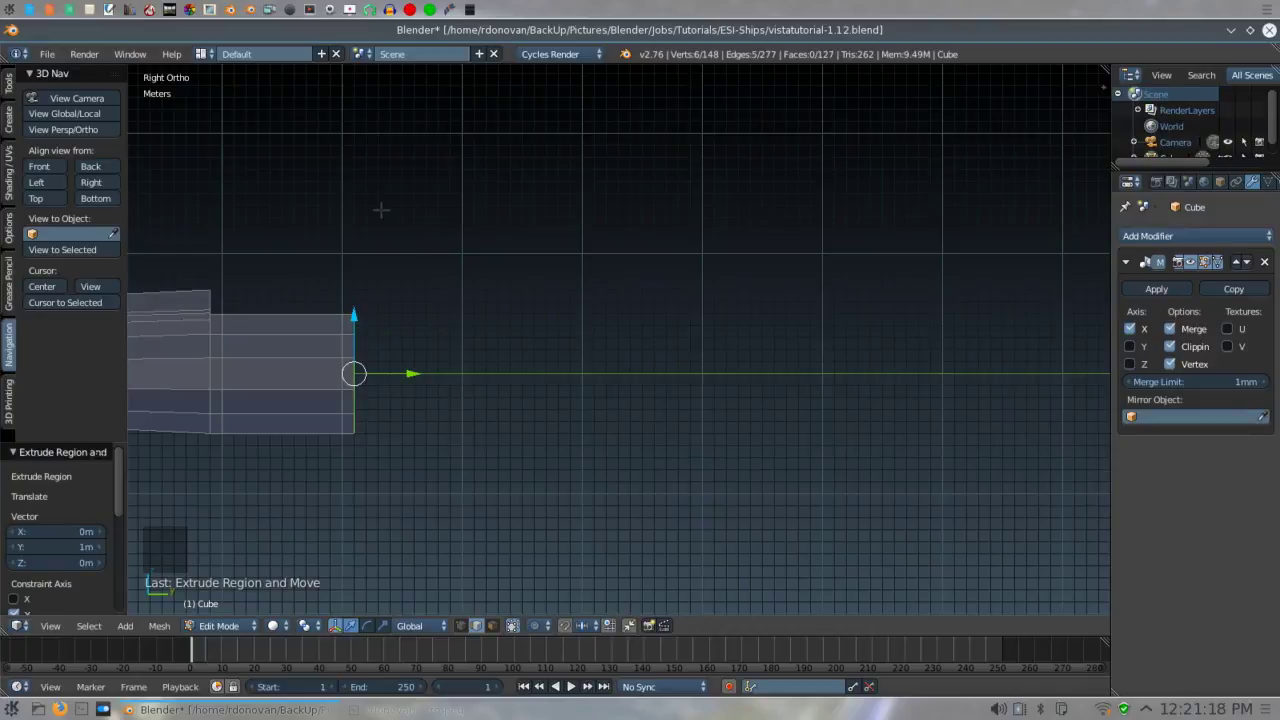
- Extend the hull's rear edge loop along Y with two further extrusions of 38 m and 1 m
key("e")
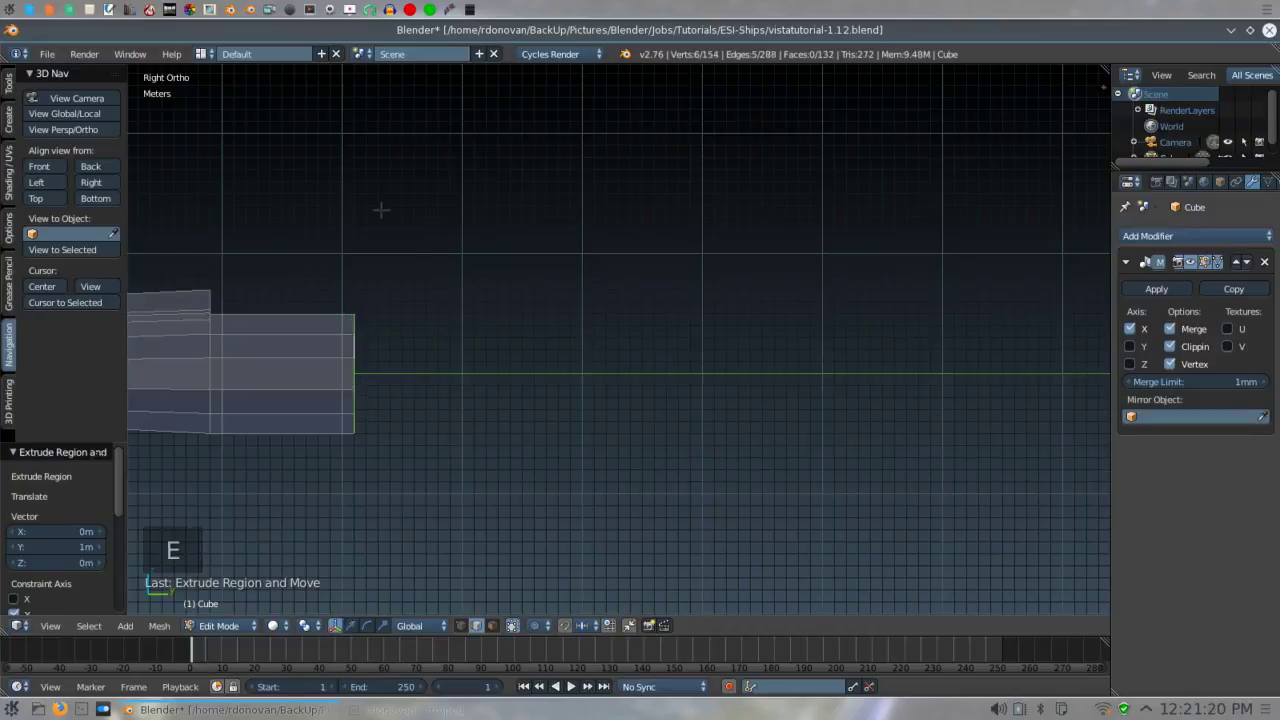
type("38")
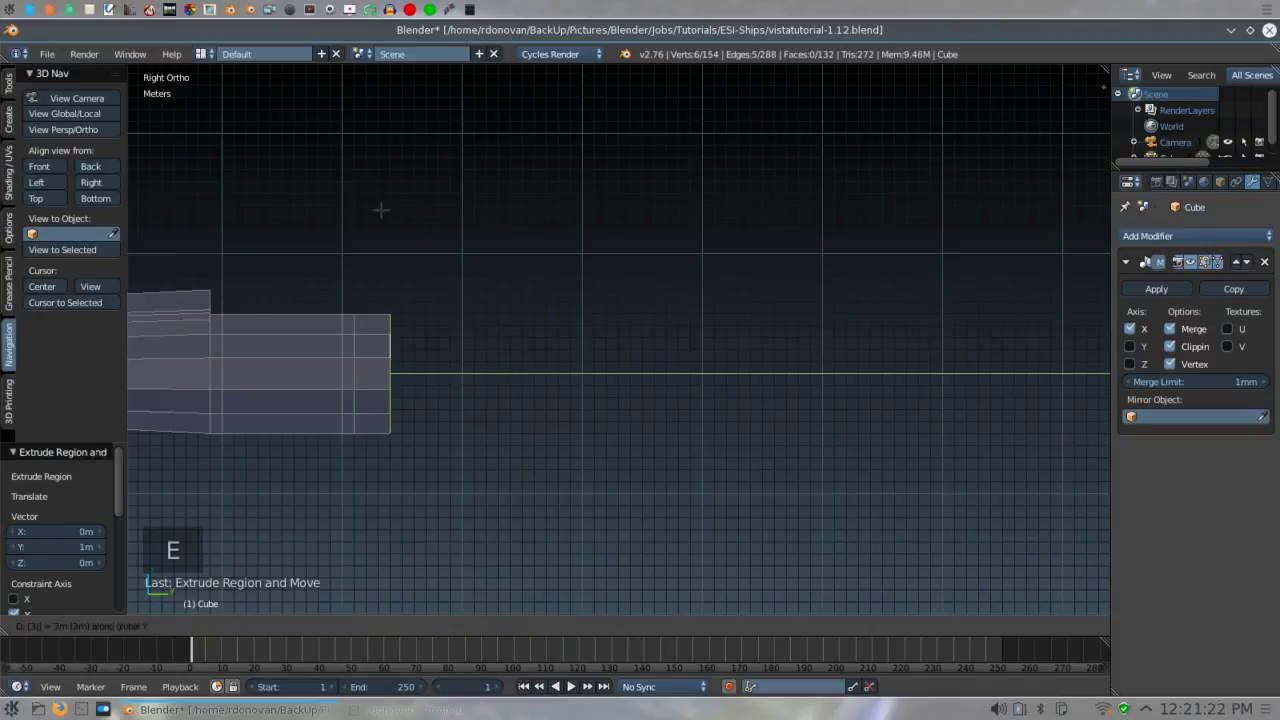
key("Return")
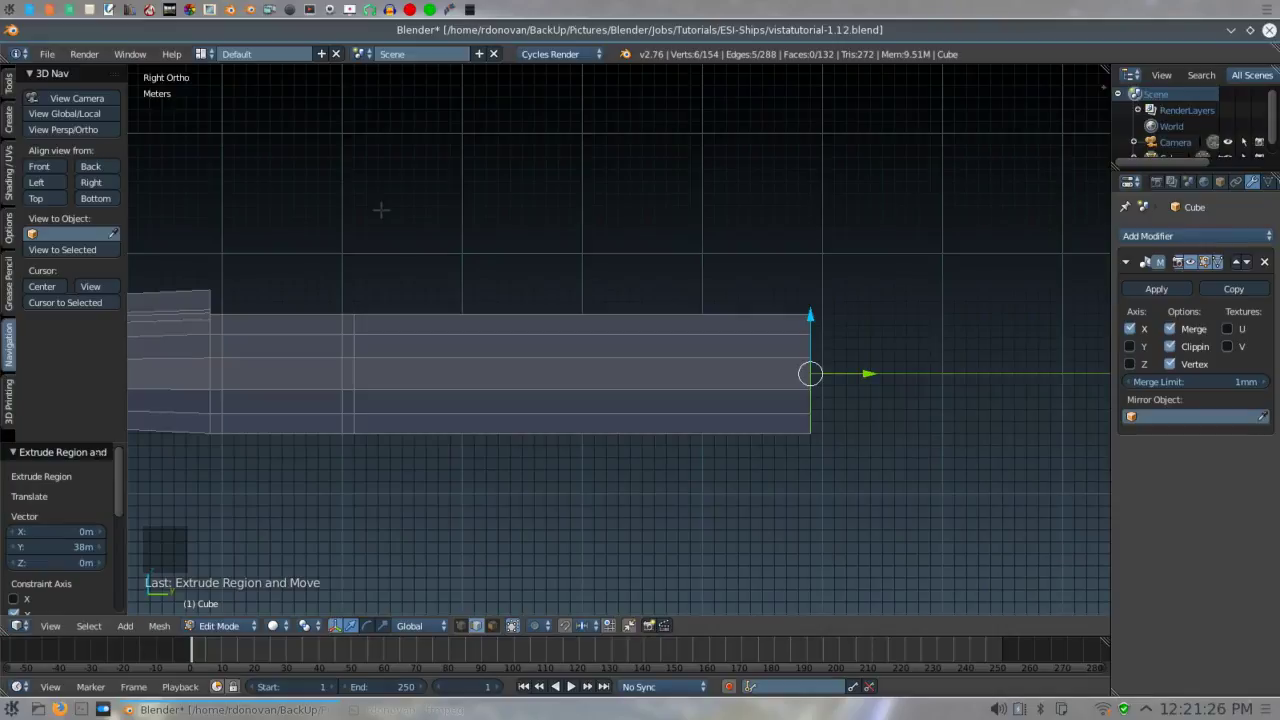
type("e")
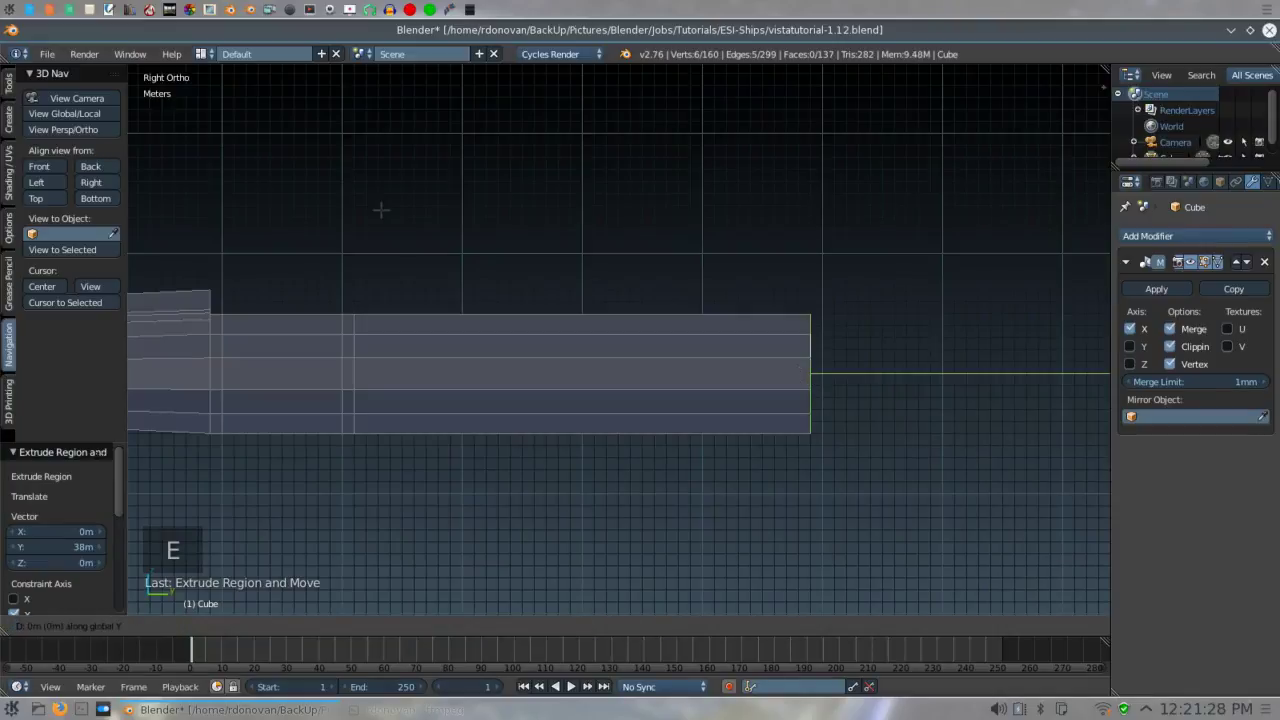
type("1")
key("Return")
- Extend the hull's rear edge loop along the Y axis with two more successive extrusions of 10 m and 1 m
type("e")
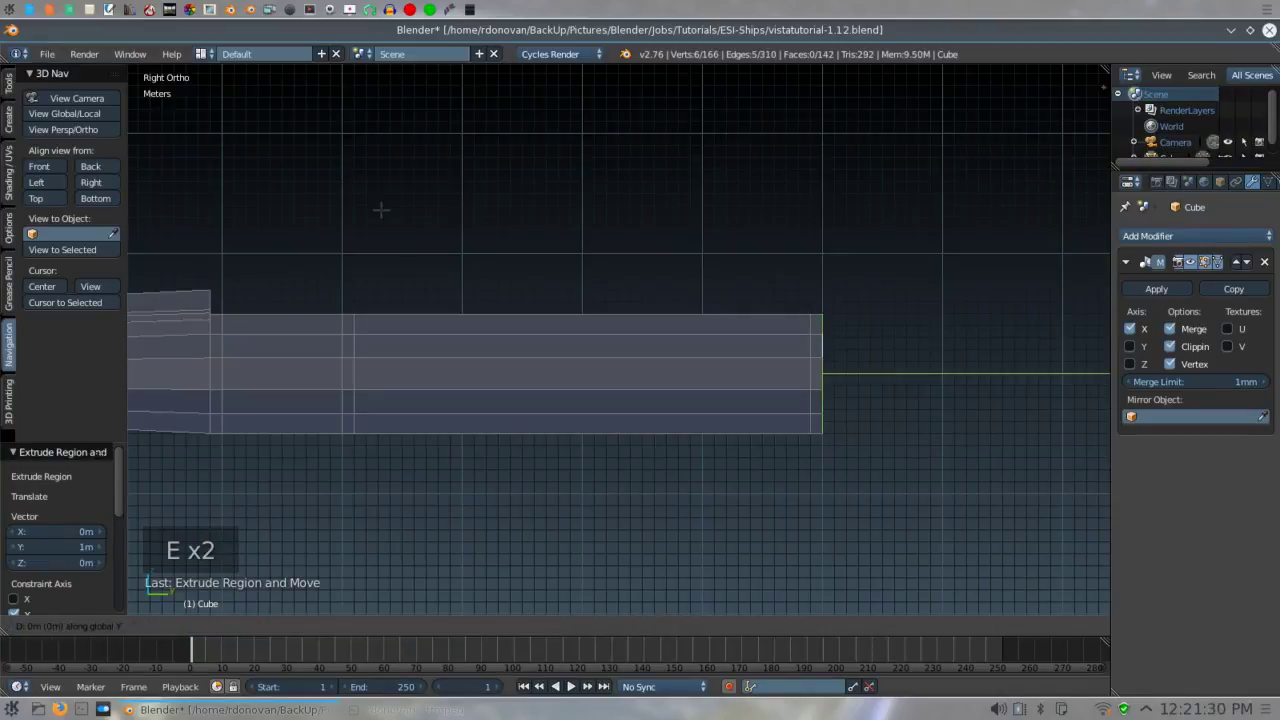
type("10")
key("Return")
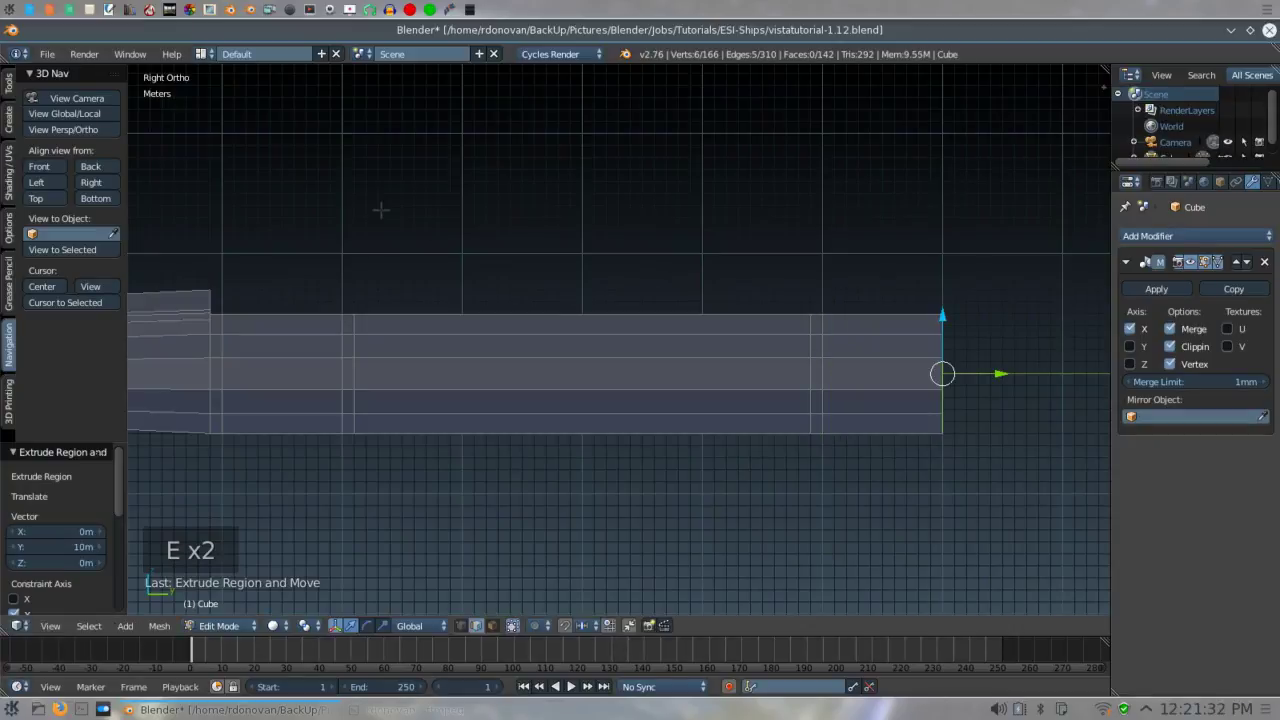
type("e")
type("1")
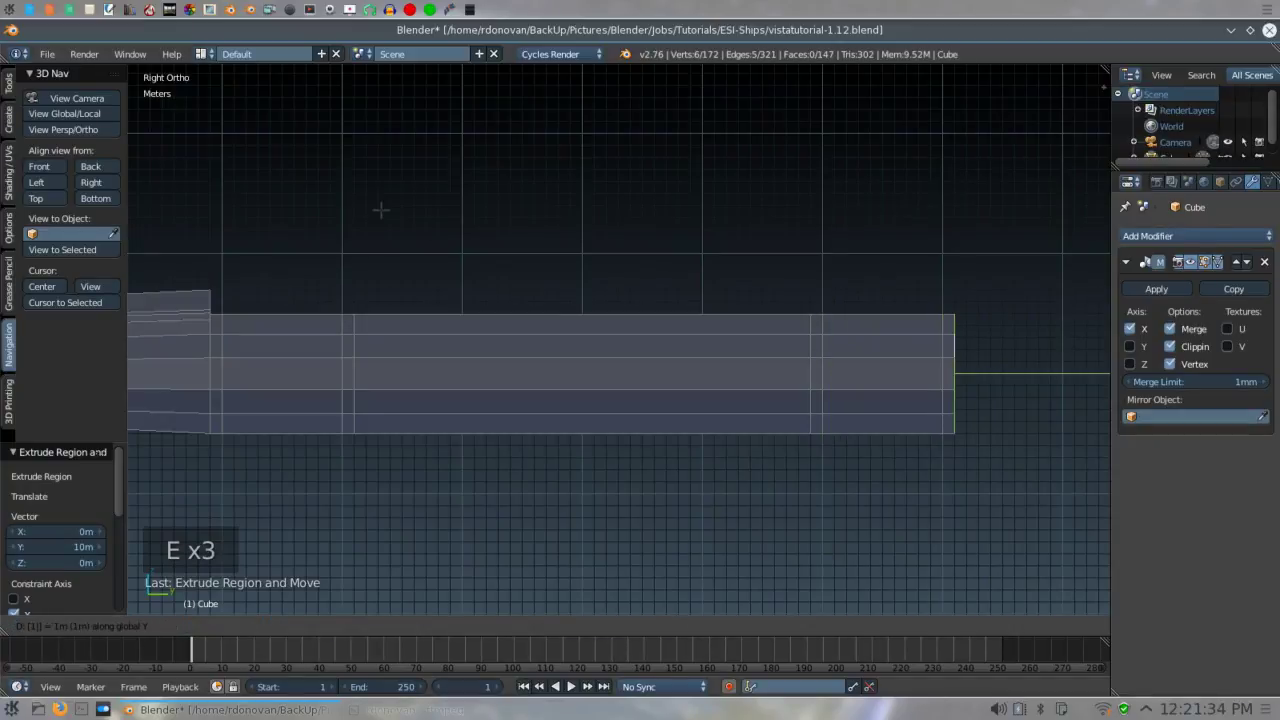
key("Return")
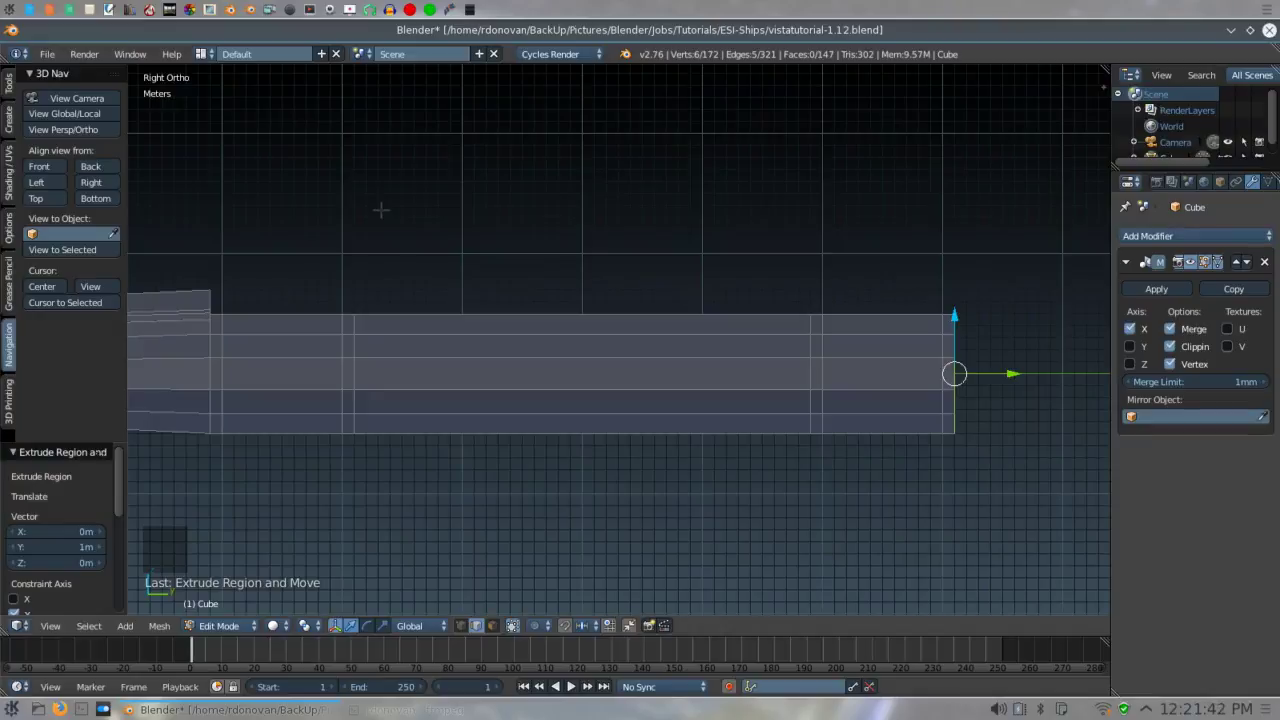
- Extrude the hull's rear edge loop a final 0.25 m along the global Y axis
type("e")
type(".25")
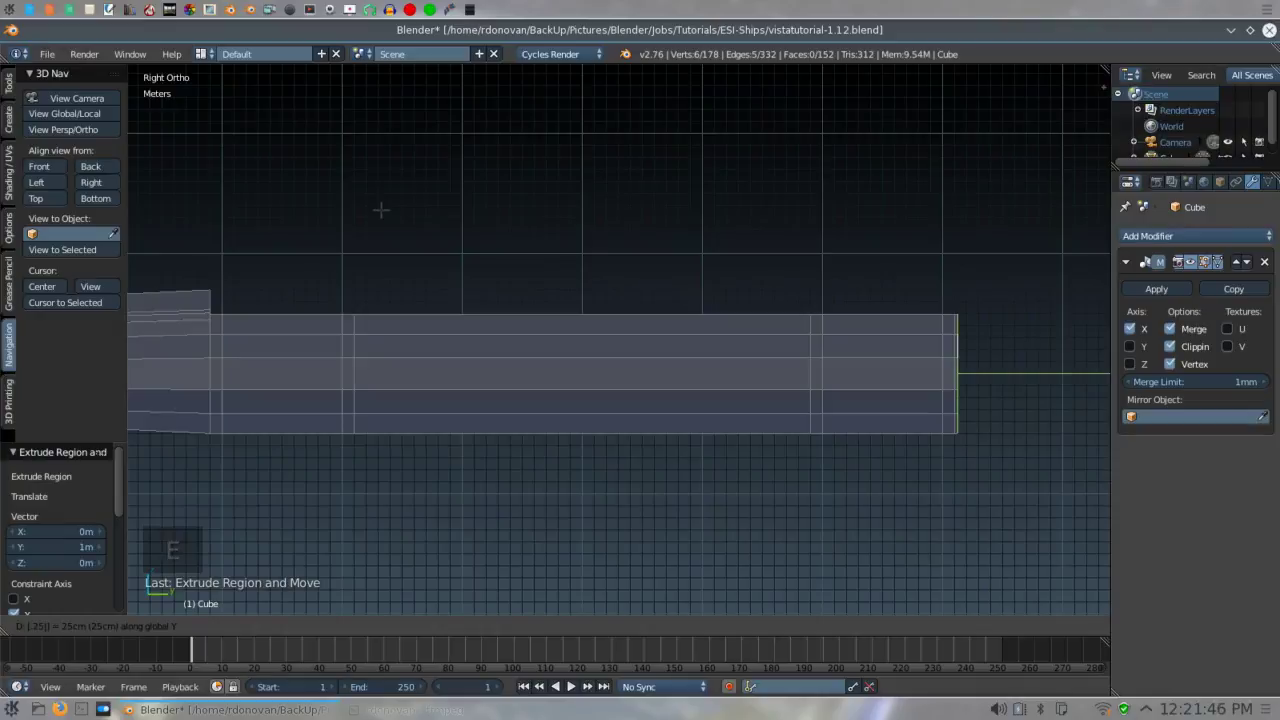
key("Return")
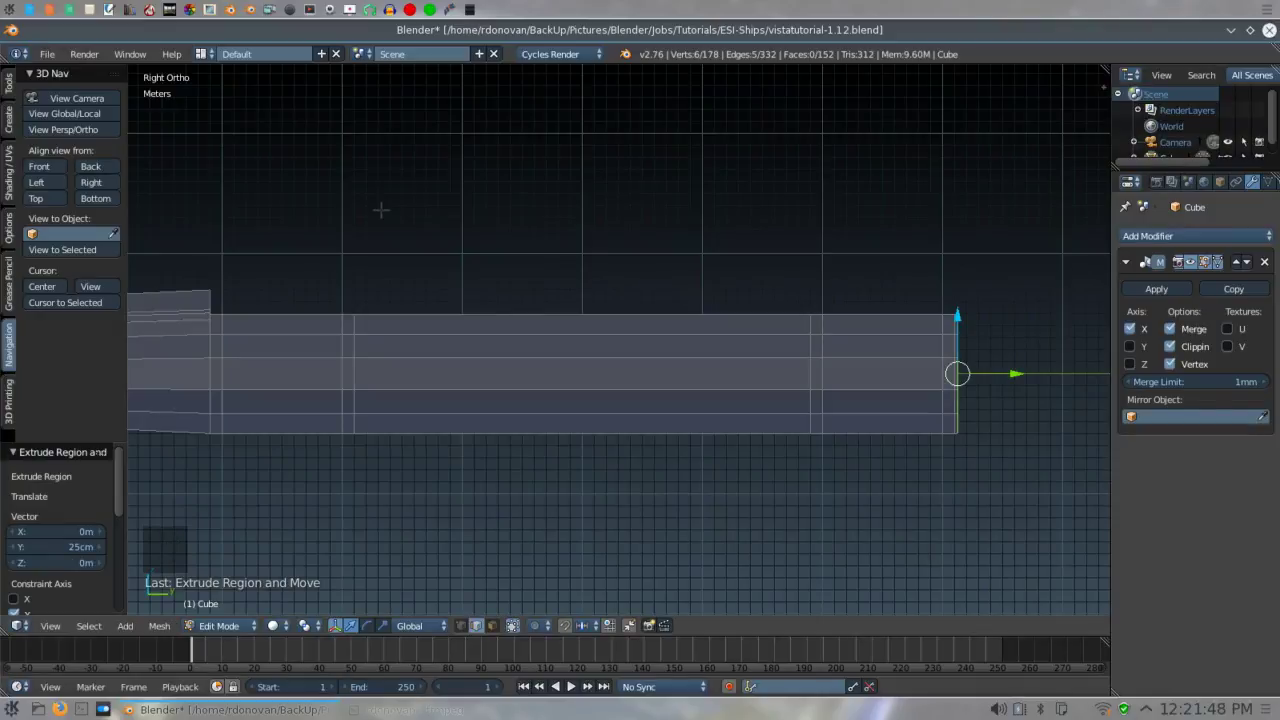
- Add one lengthwise loop cut along the upper surface of the hull's side section and a matching one along its underside
middle_click_drag(380, 209, 523, 206)
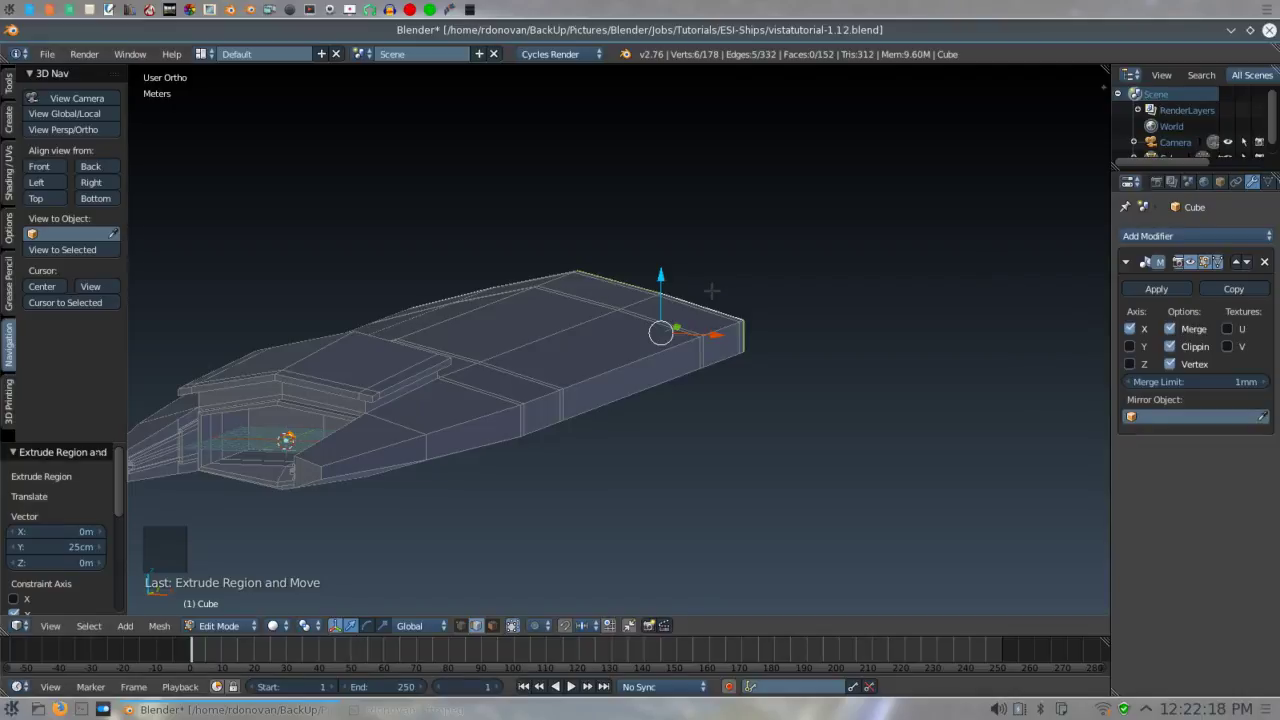
key("ctrl+r")
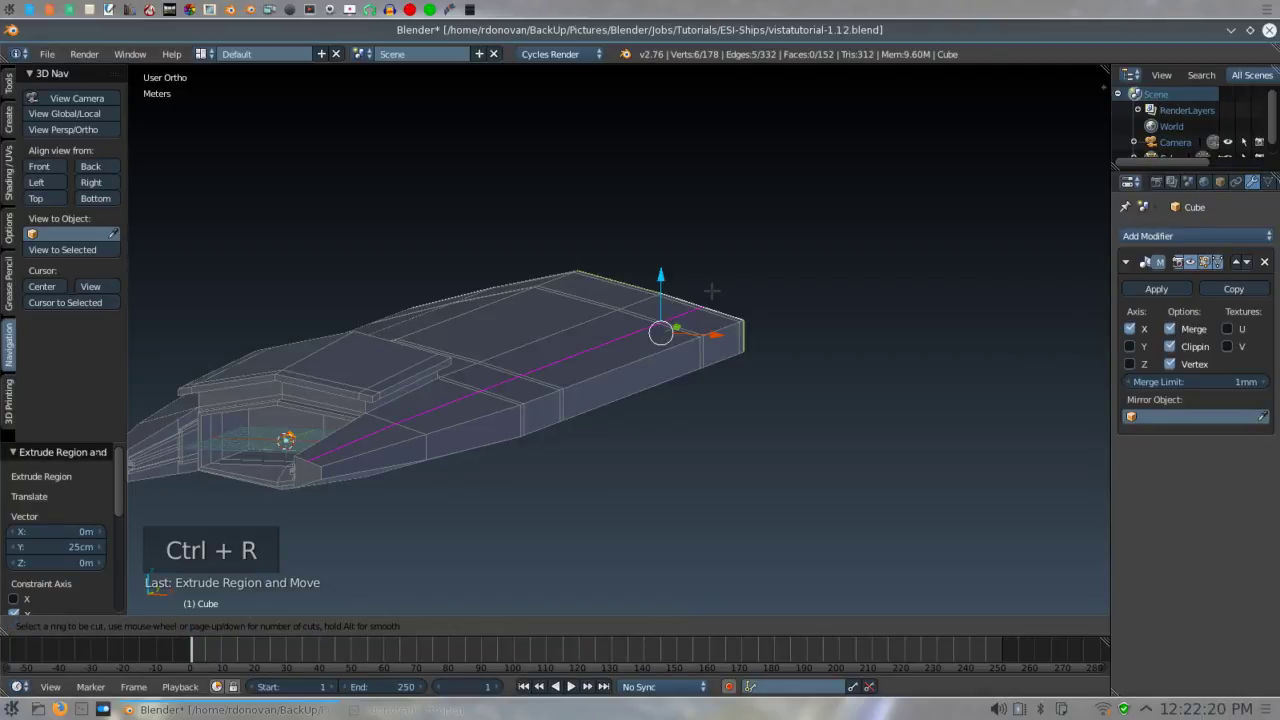
left_click(712, 290)
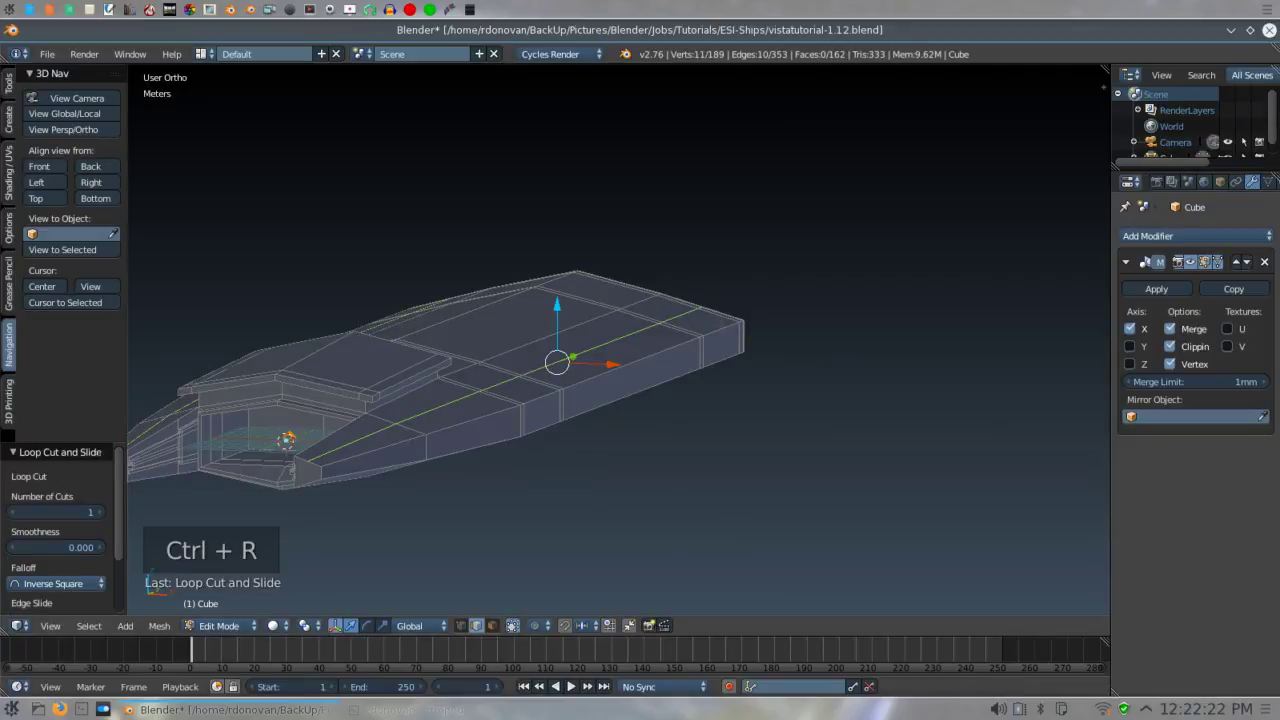
middle_click_drag(722, 330, 735, 328)
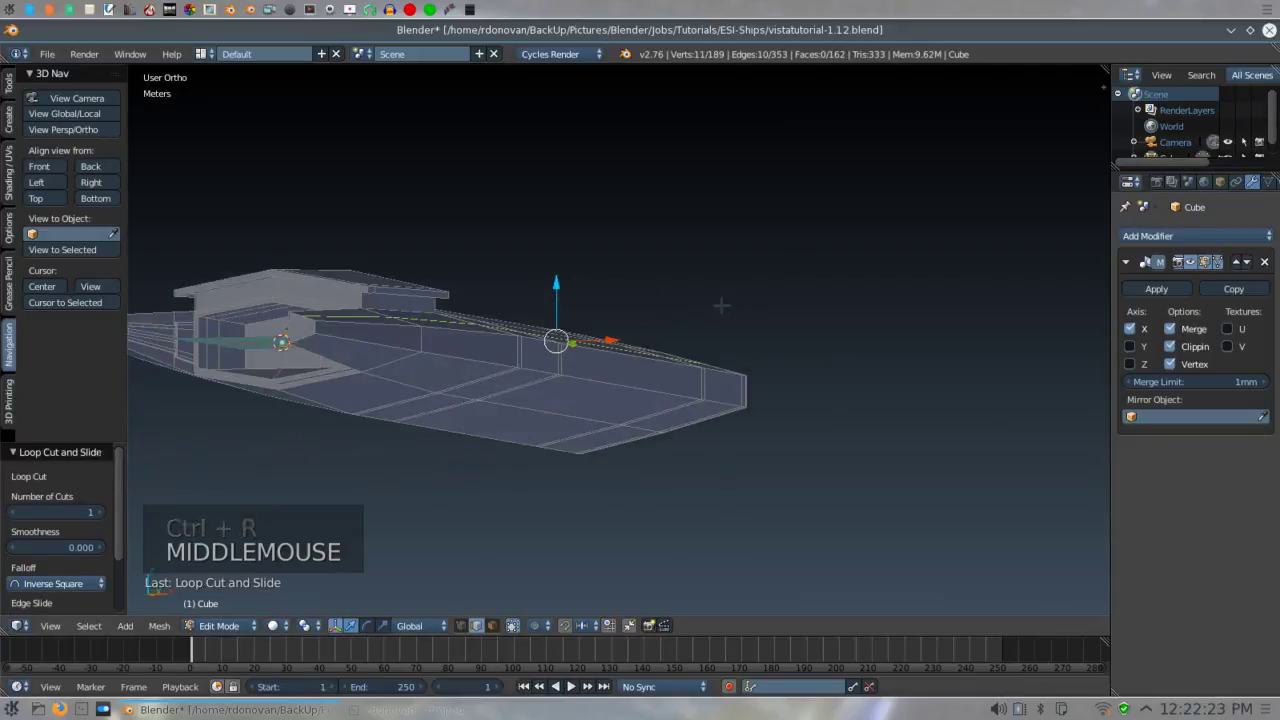
key("ctrl+r")
left_click(720, 444)
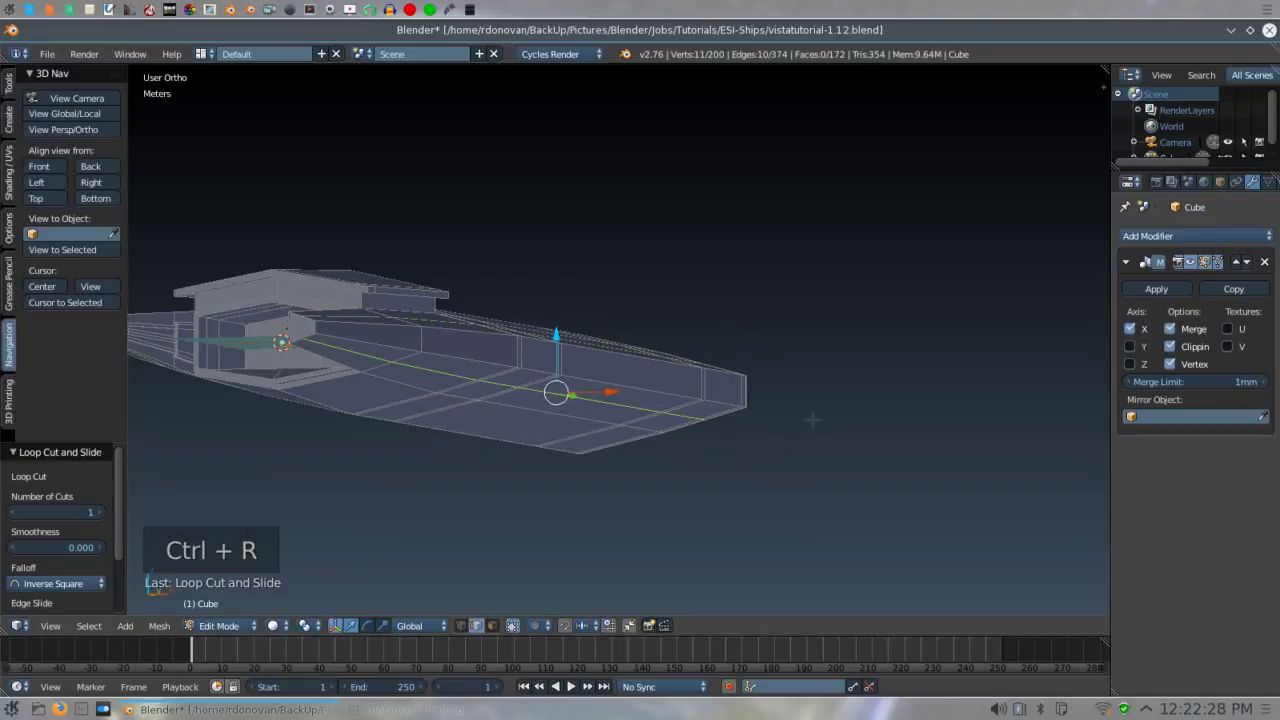
- Delete the trapezoidal end face at the front tip of the hull's side section, removing only the face
middle_click_drag(680, 400, 645, 426)
middle_click_drag(241, 448, 541, 456, "shift")
scroll(620, 400, "up", 3)
middle_click_drag(600, 420, 198, 300, "shift")
scroll(196, 300, "up", 4)
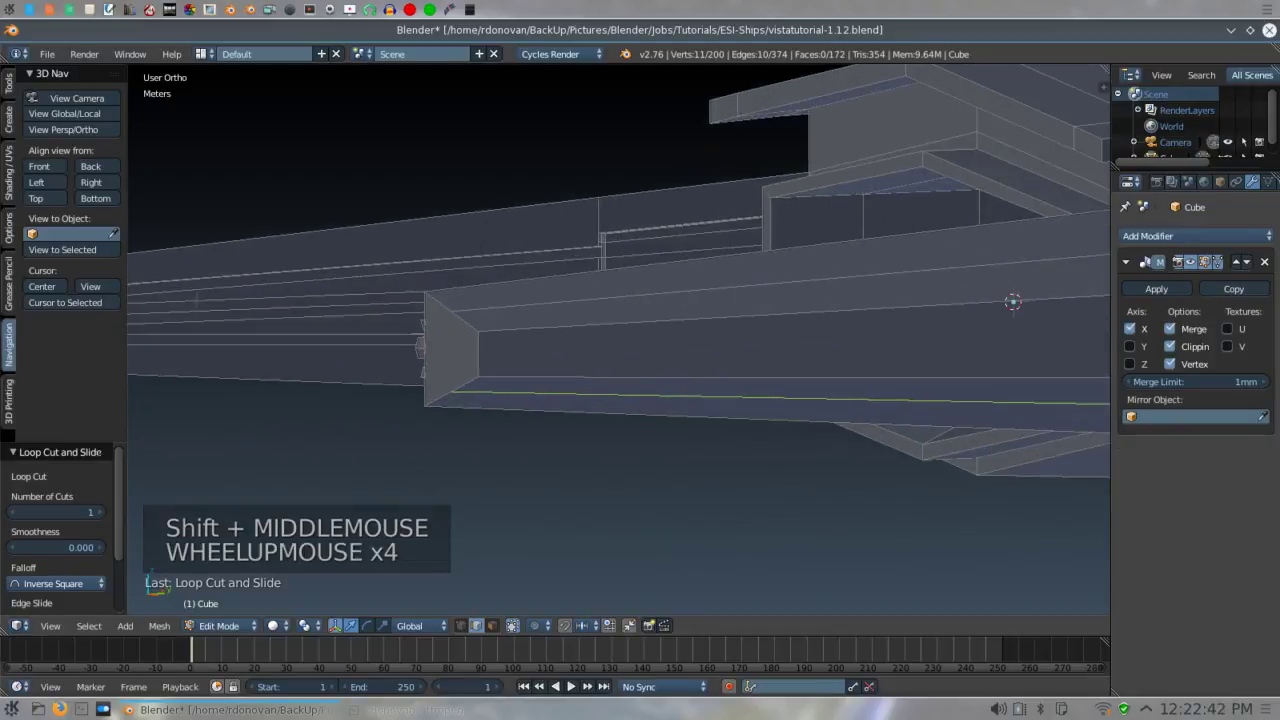
middle_click_drag(258, 305, 418, 313, "shift")
scroll(418, 313, "up", 3)
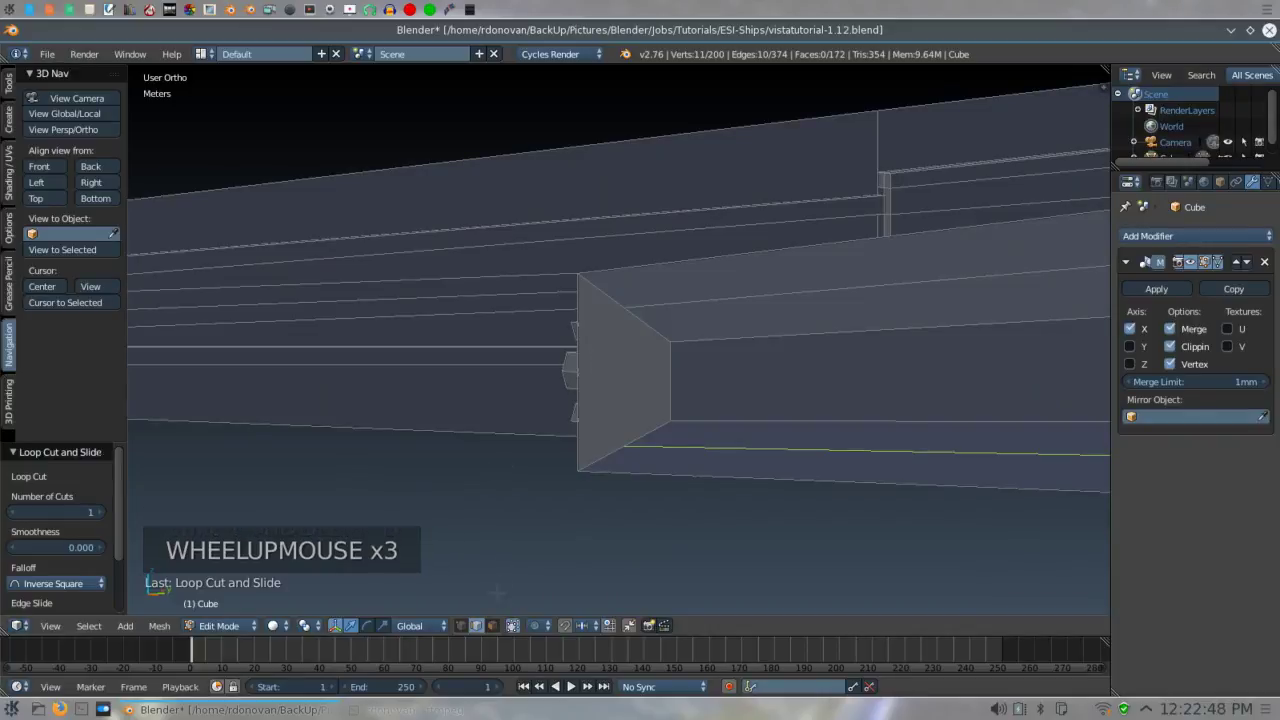
left_click(492, 625)
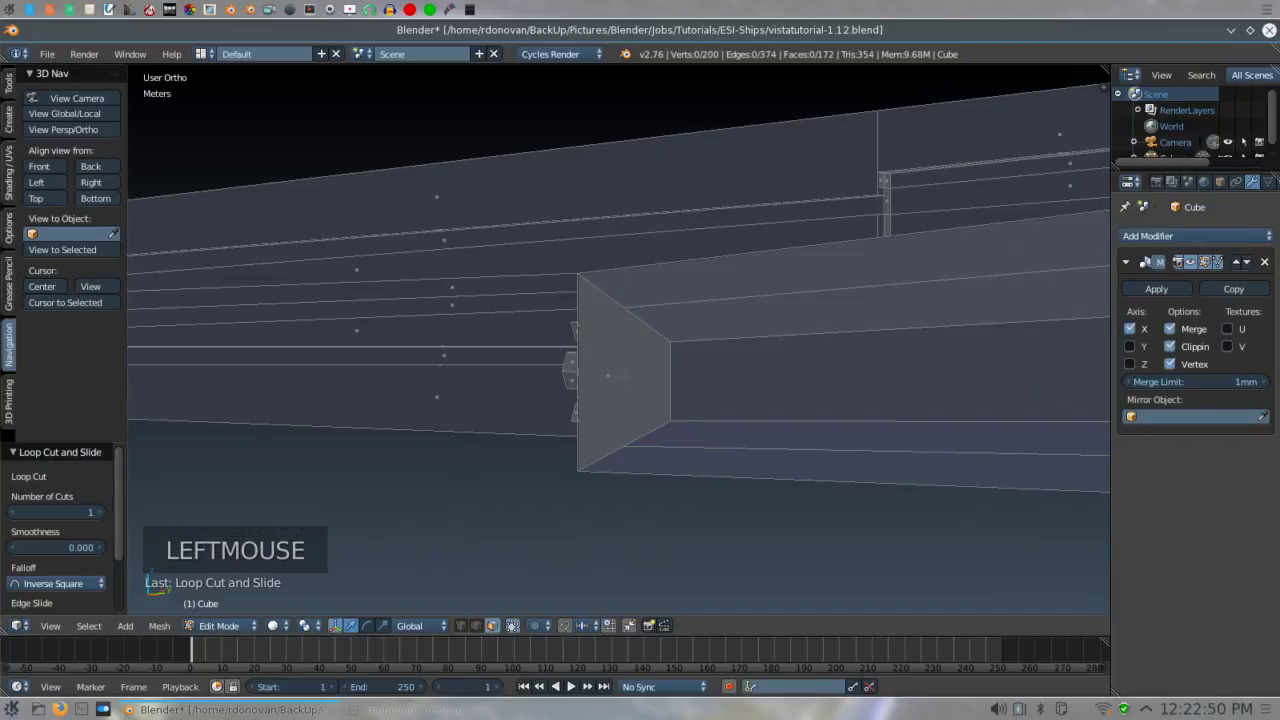
right_click(600, 390)
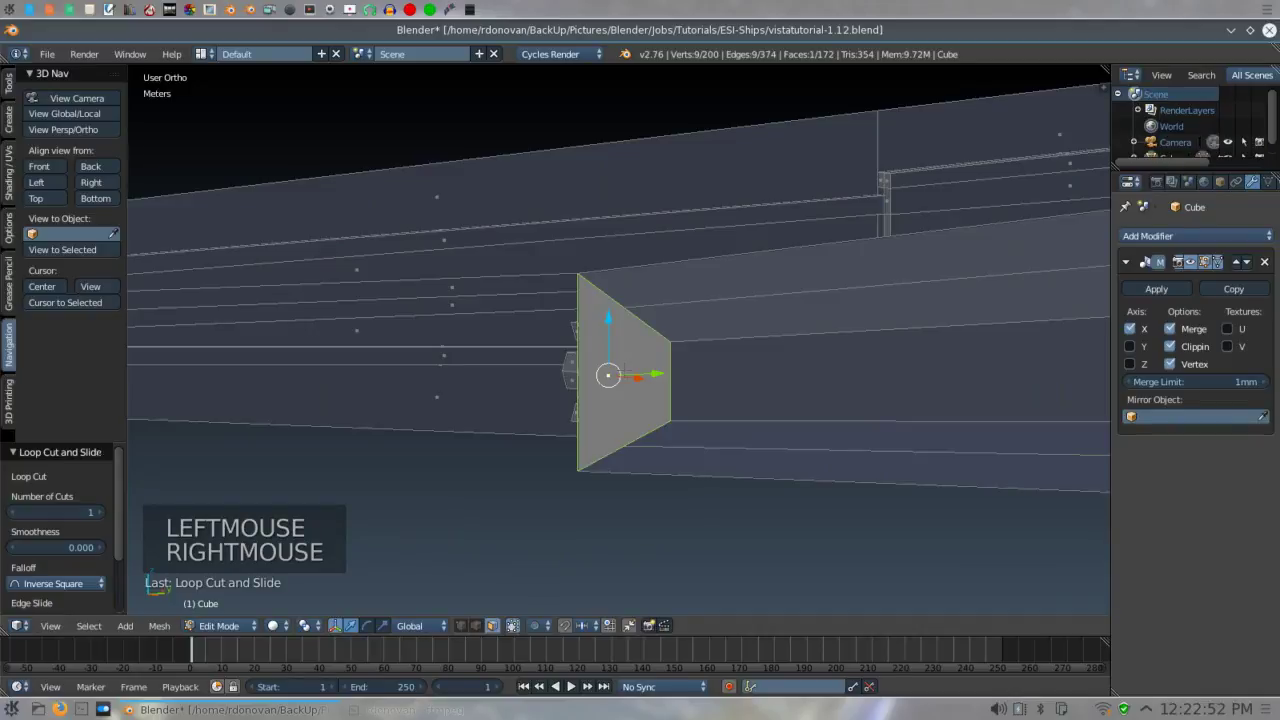
key("x")
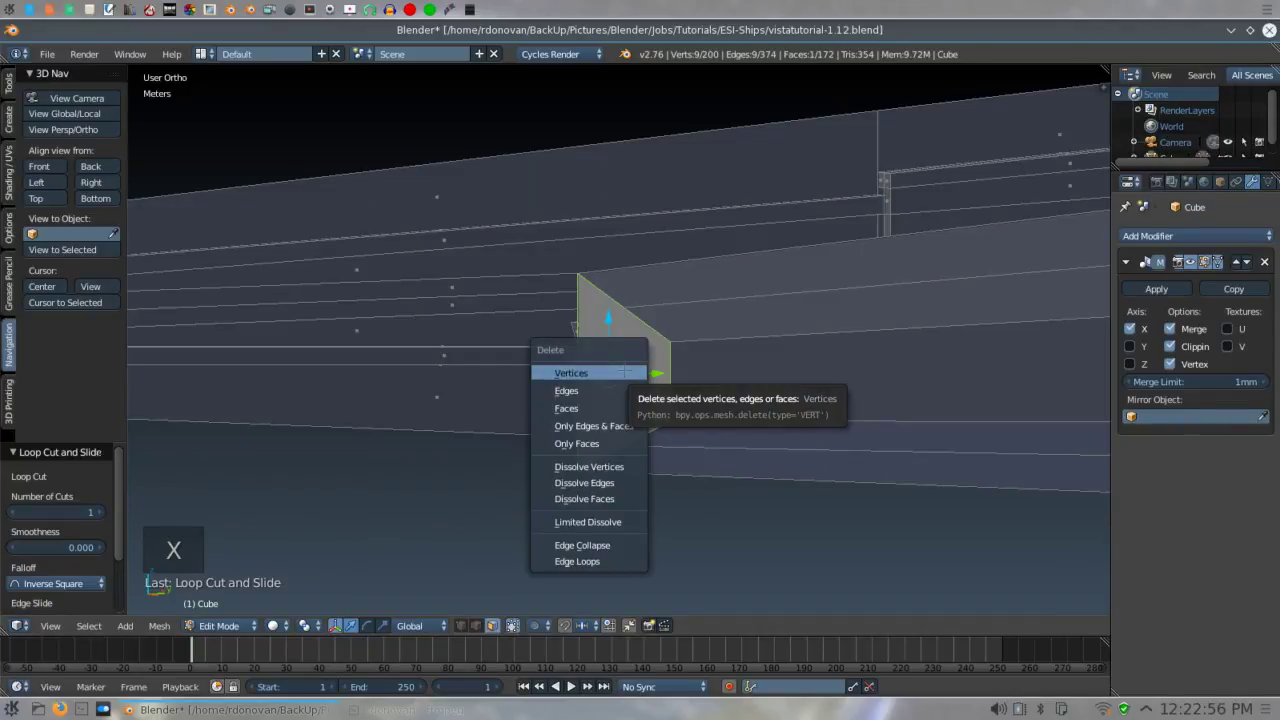
key("f")
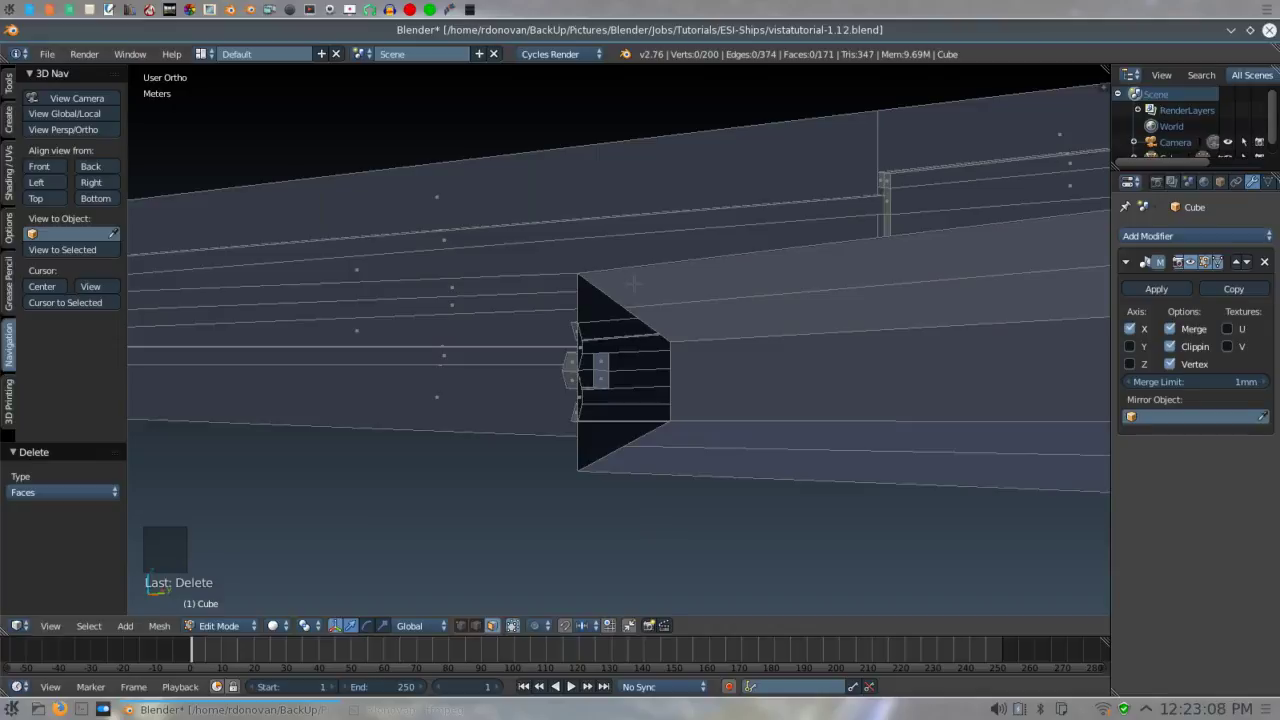
- In vertex select mode, fill the inner part of the open front tip with a face from the inner-edge vertices and both loop-cut vertices
key("ctrl+Tab")
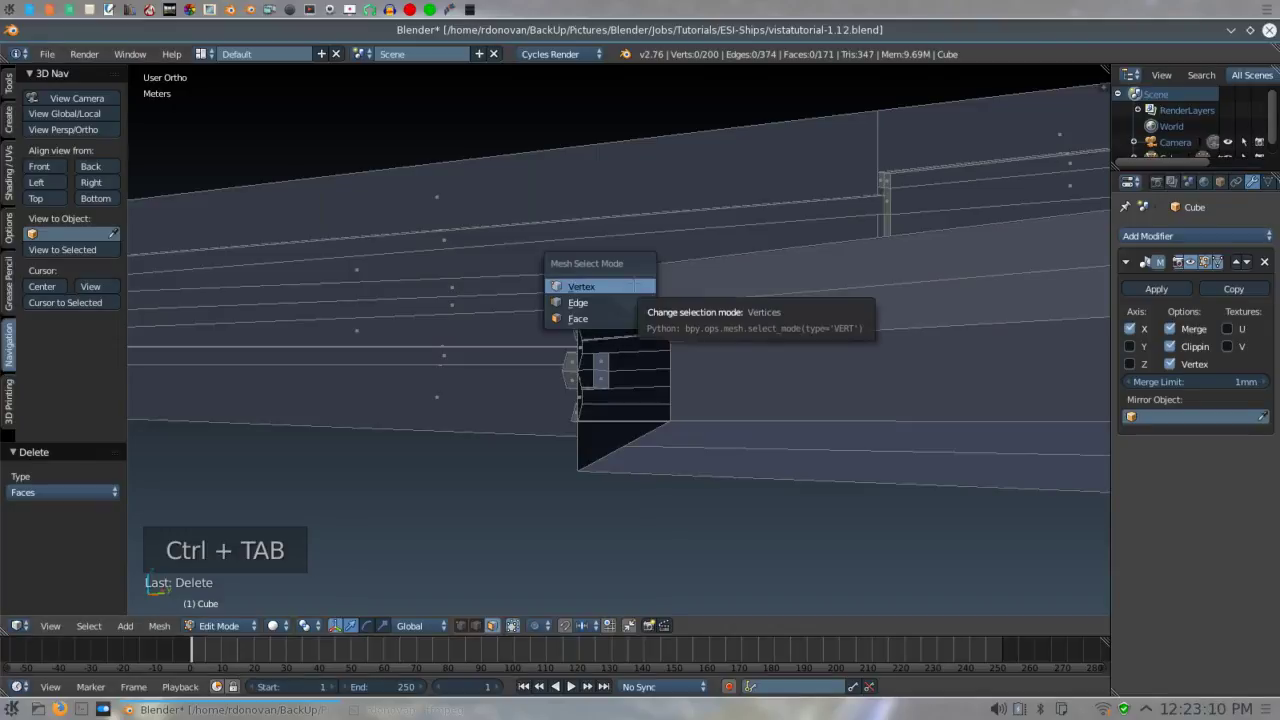
left_click(634, 284)
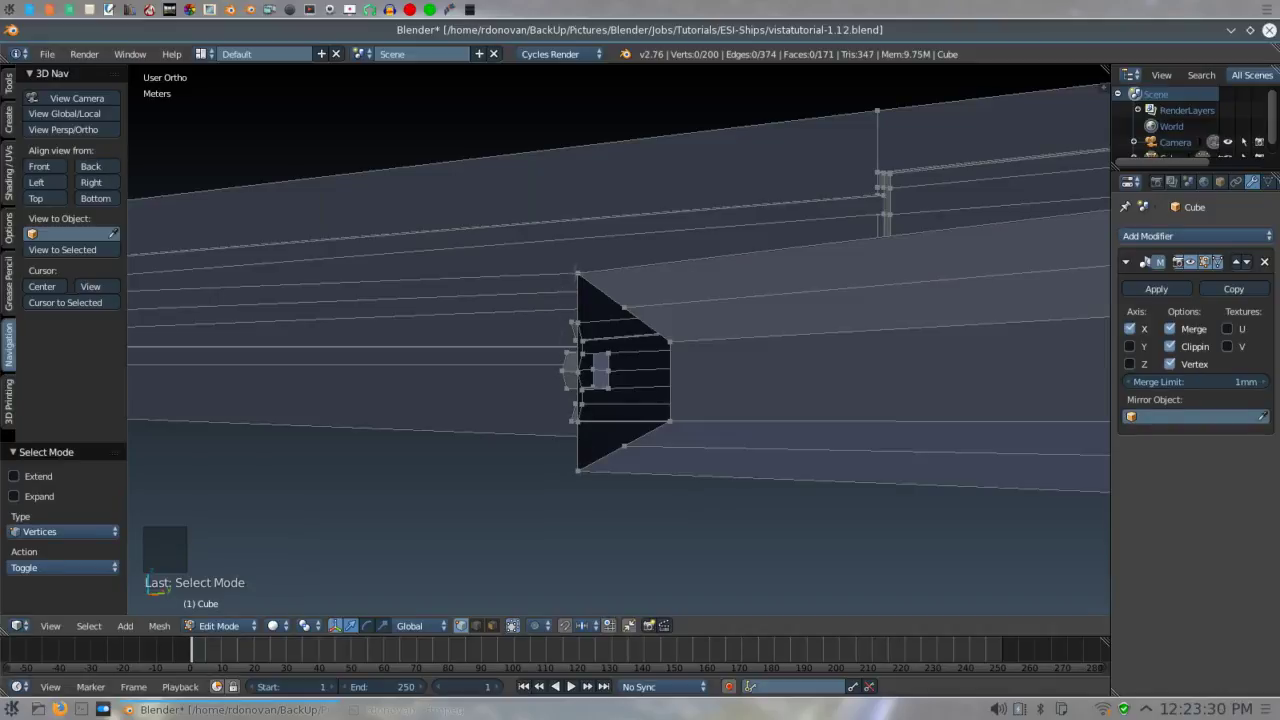
right_click(577, 272)
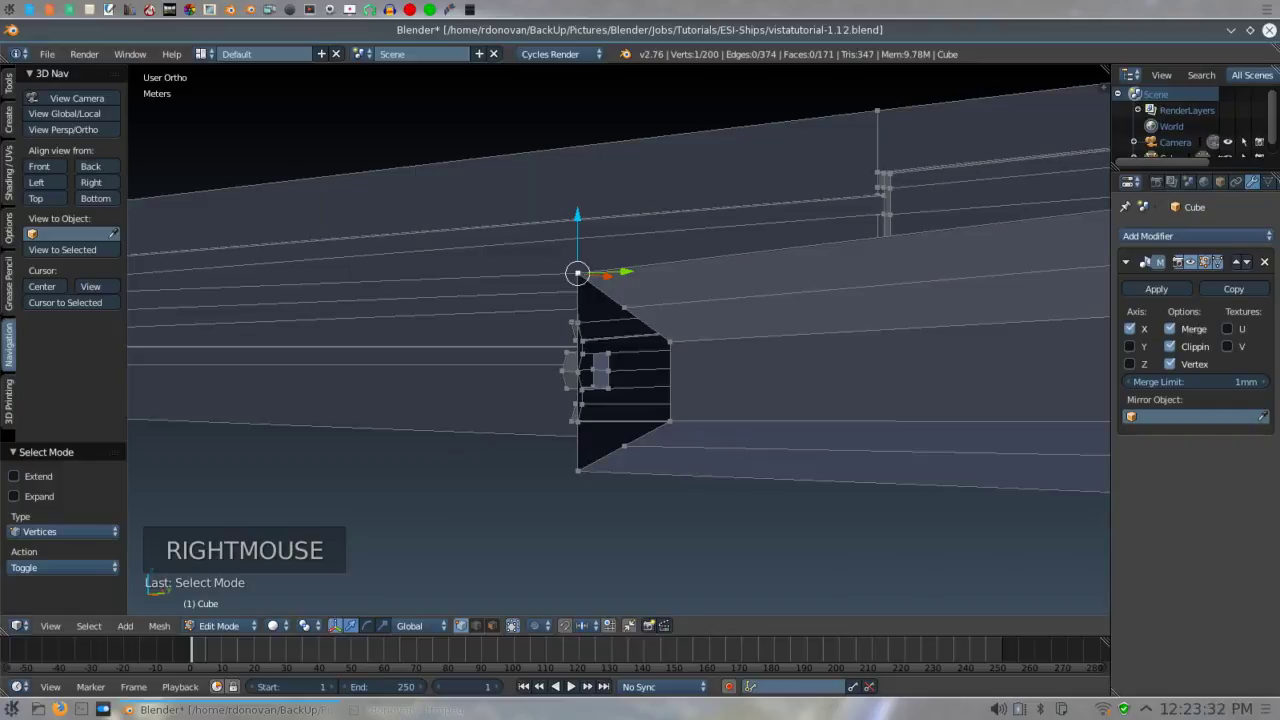
right_click(577, 322, "shift")
right_click(578, 372, "shift")
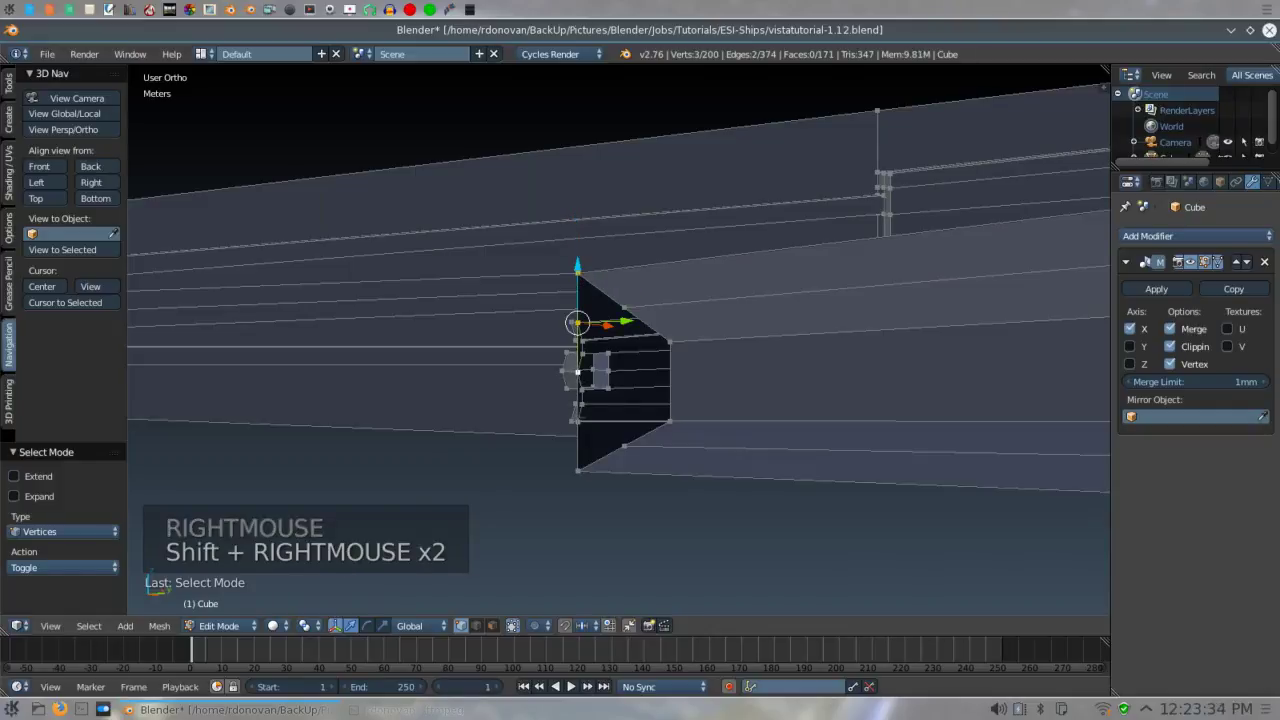
right_click(577, 273, "shift")
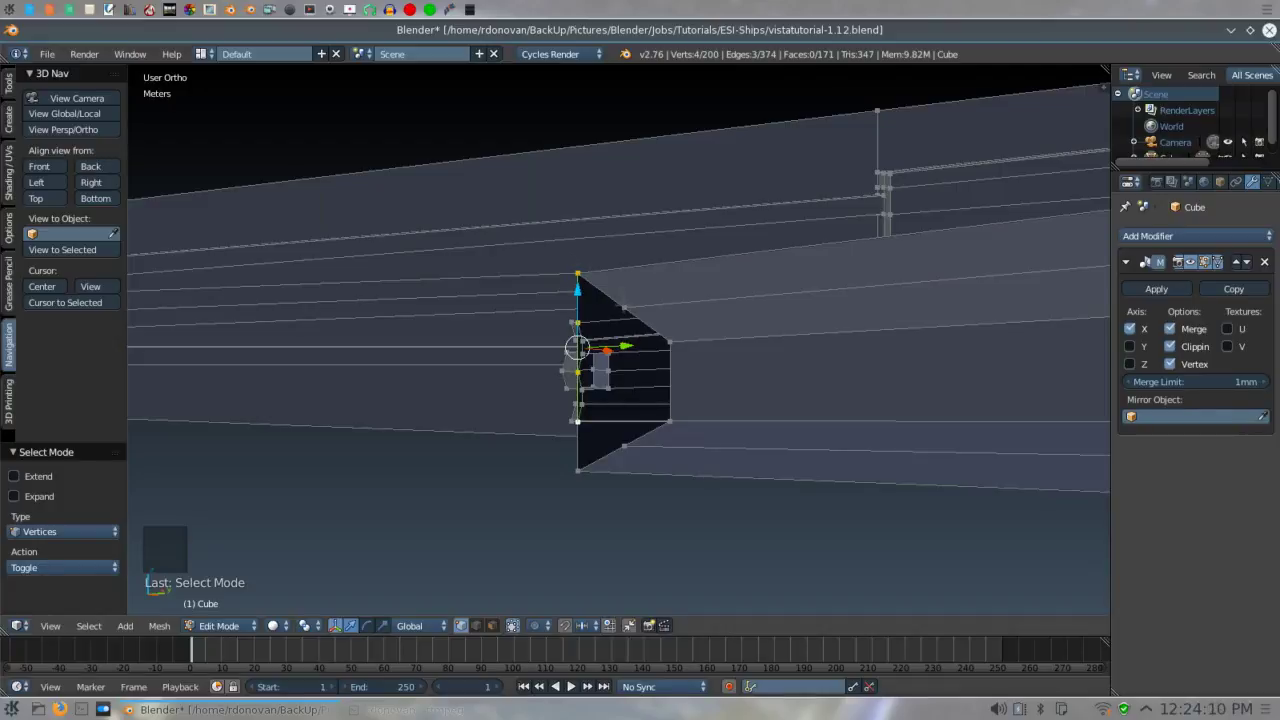
right_click(624, 307, "shift")
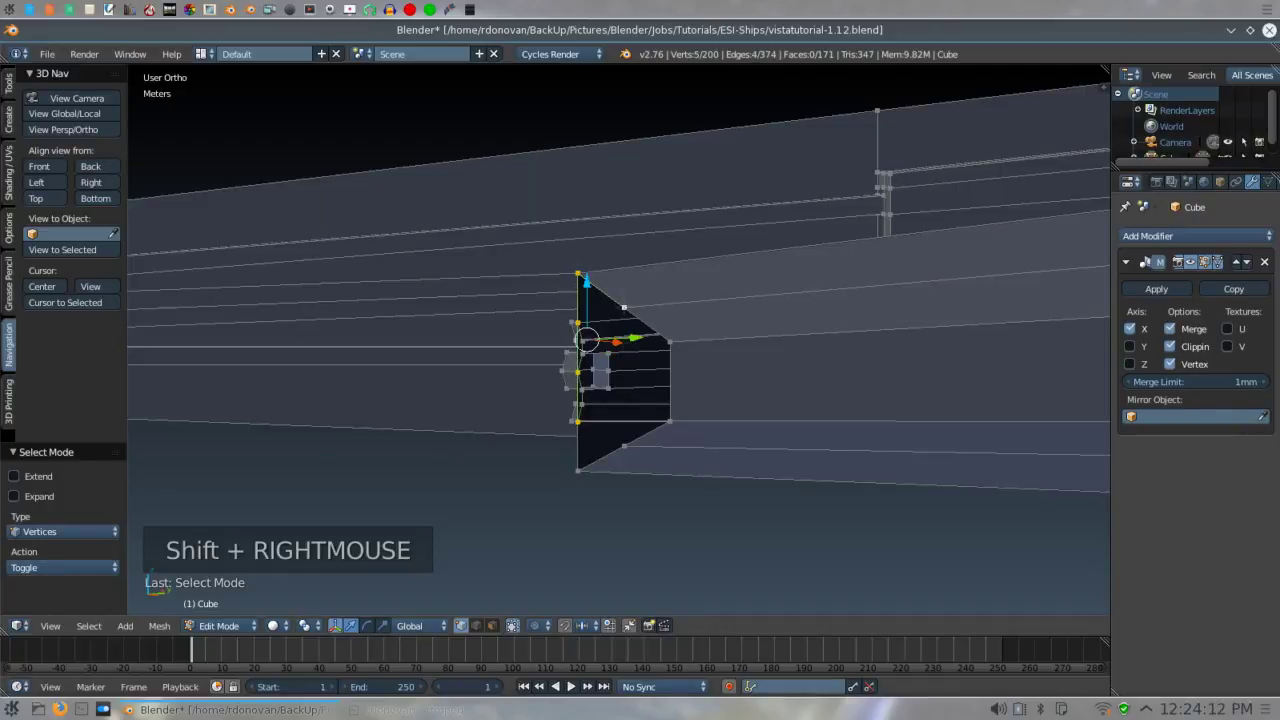
right_click(624, 445, "shift")
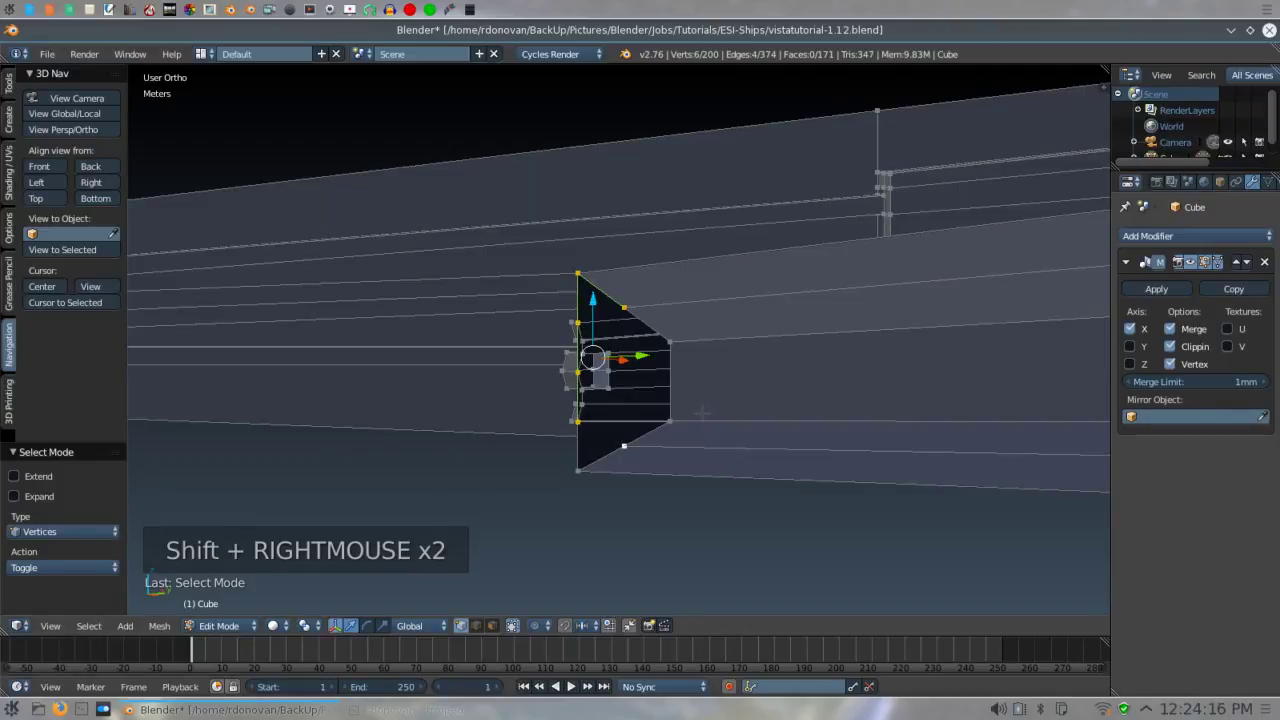
key("f")
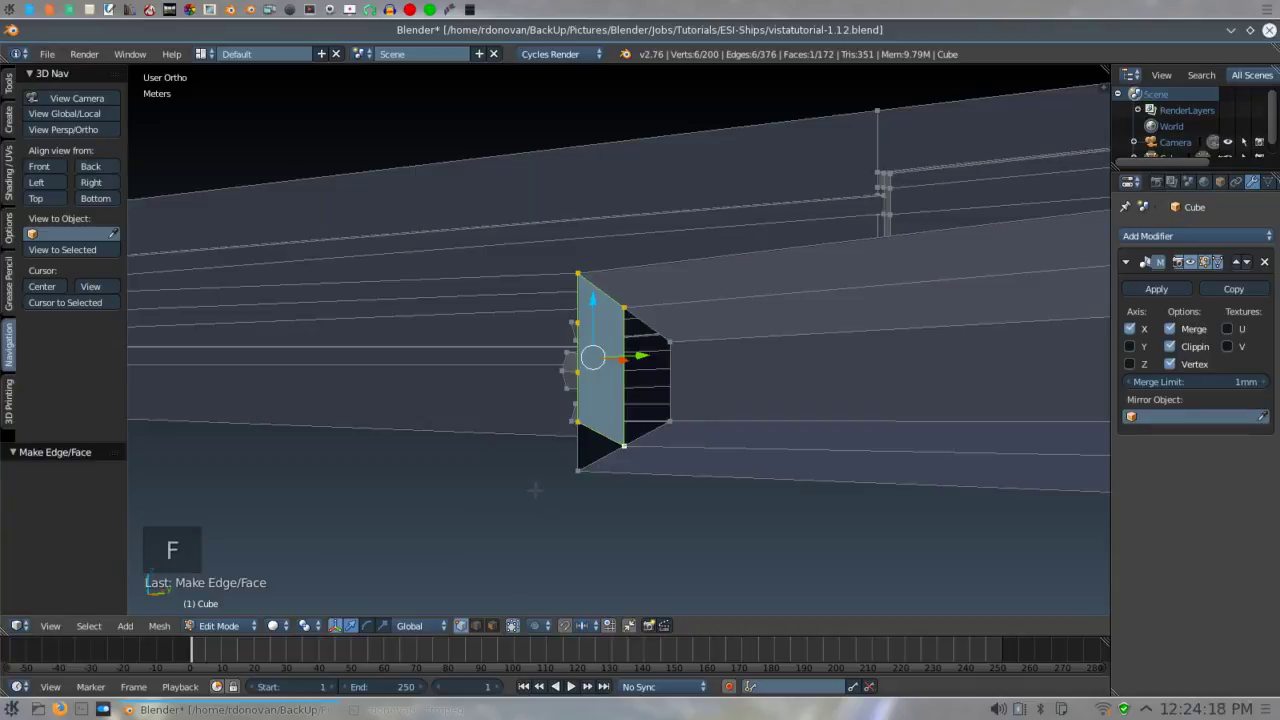
key("ctrl+z")
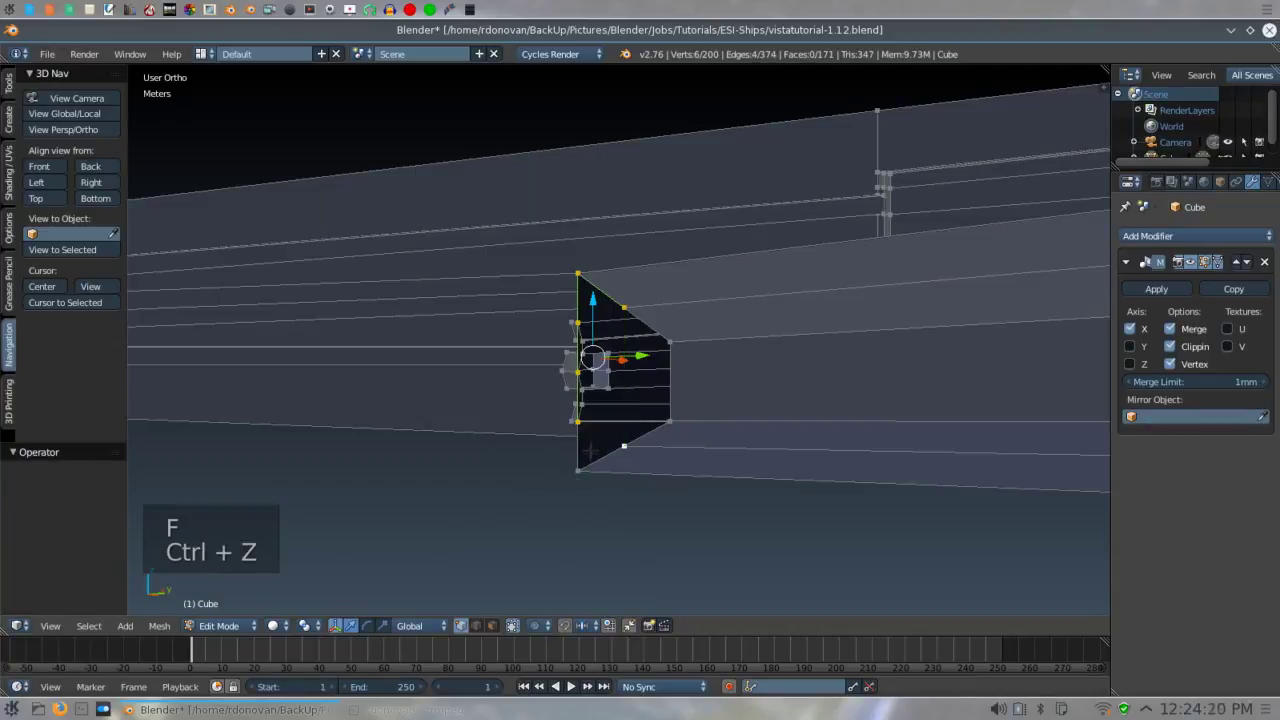
right_click(577, 470, "shift")
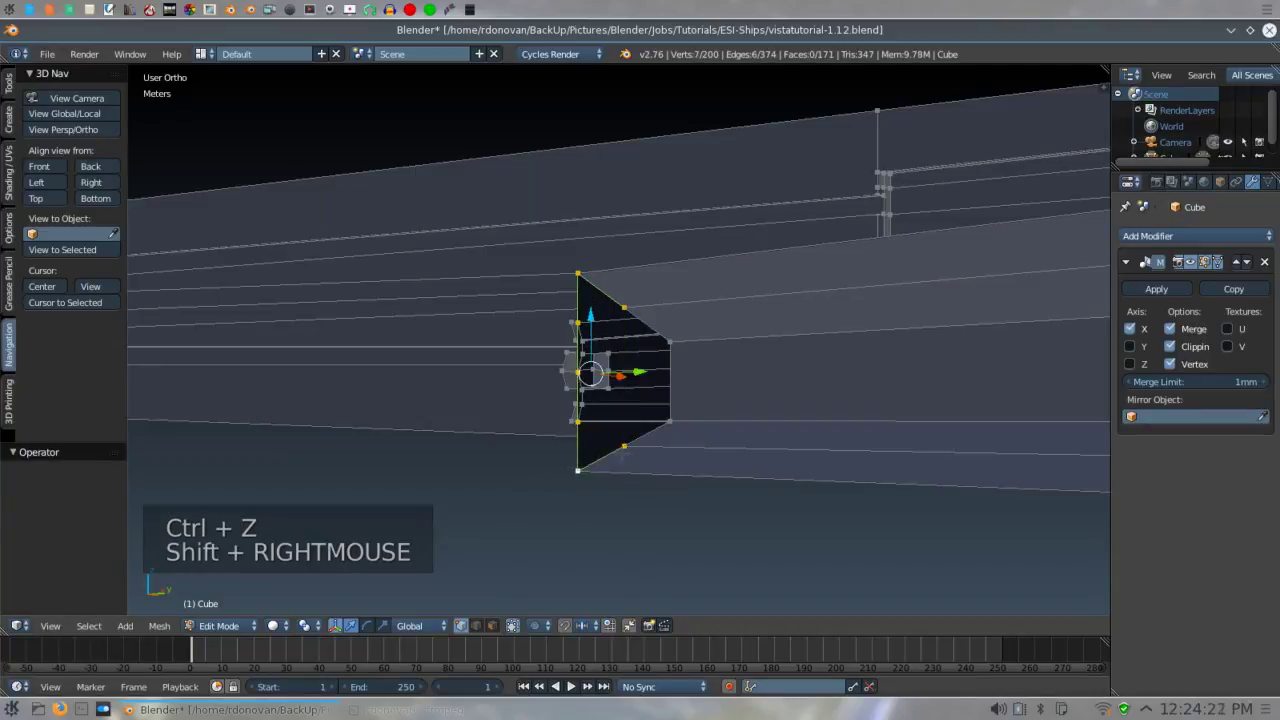
key("f")
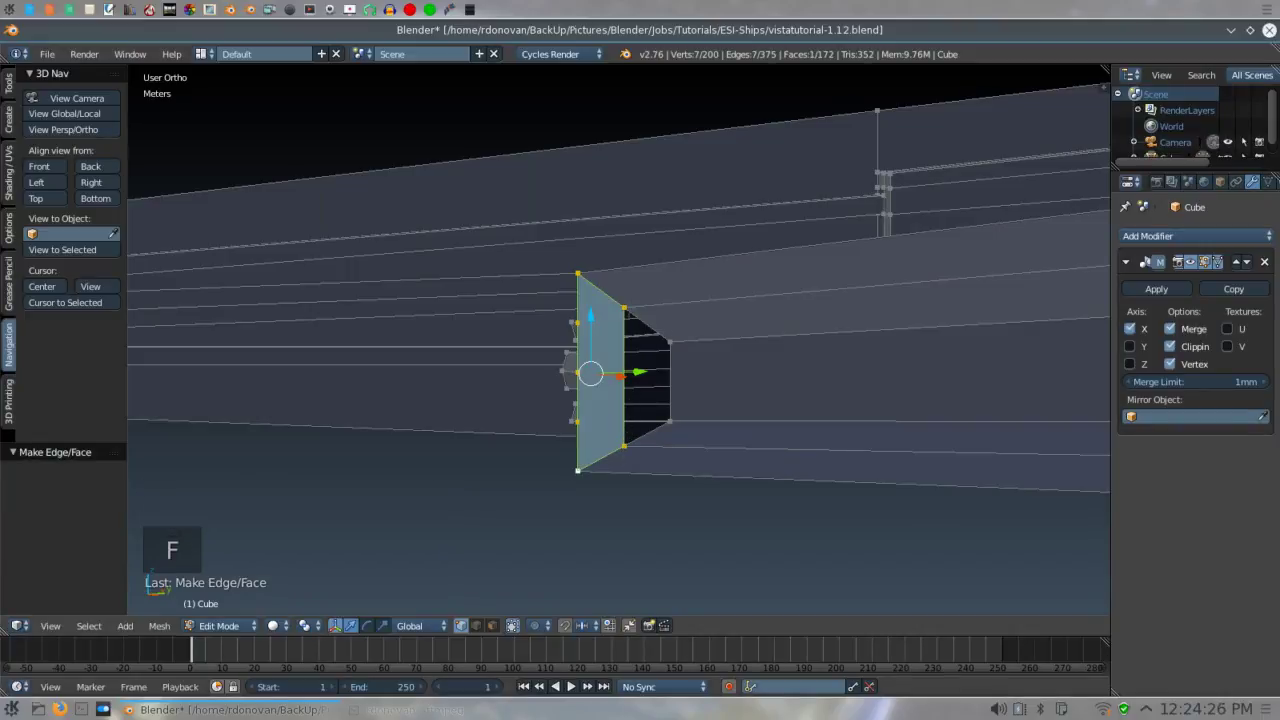
- Fill the remaining outer part of the front tip with a face between the two loop-cut vertices and the two outer corners
right_click(624, 308)
right_click(669, 343, "shift")
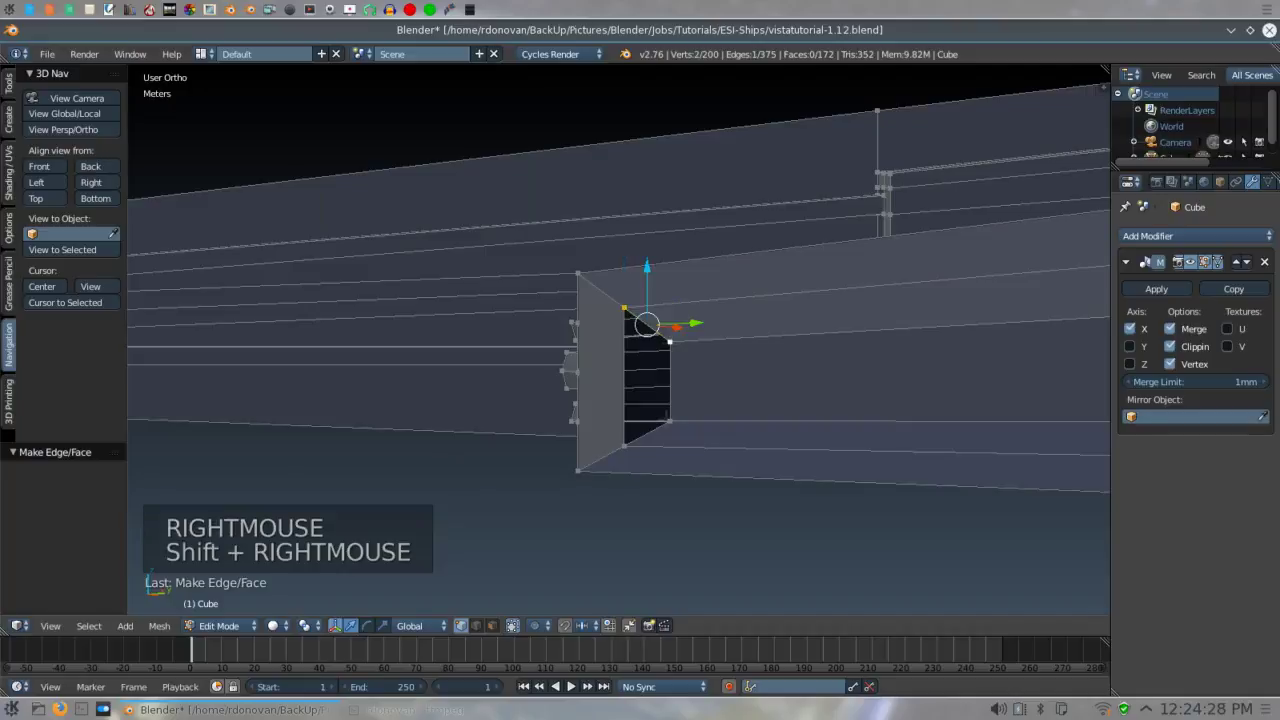
right_click(669, 420, "shift")
right_click(624, 446, "shift")
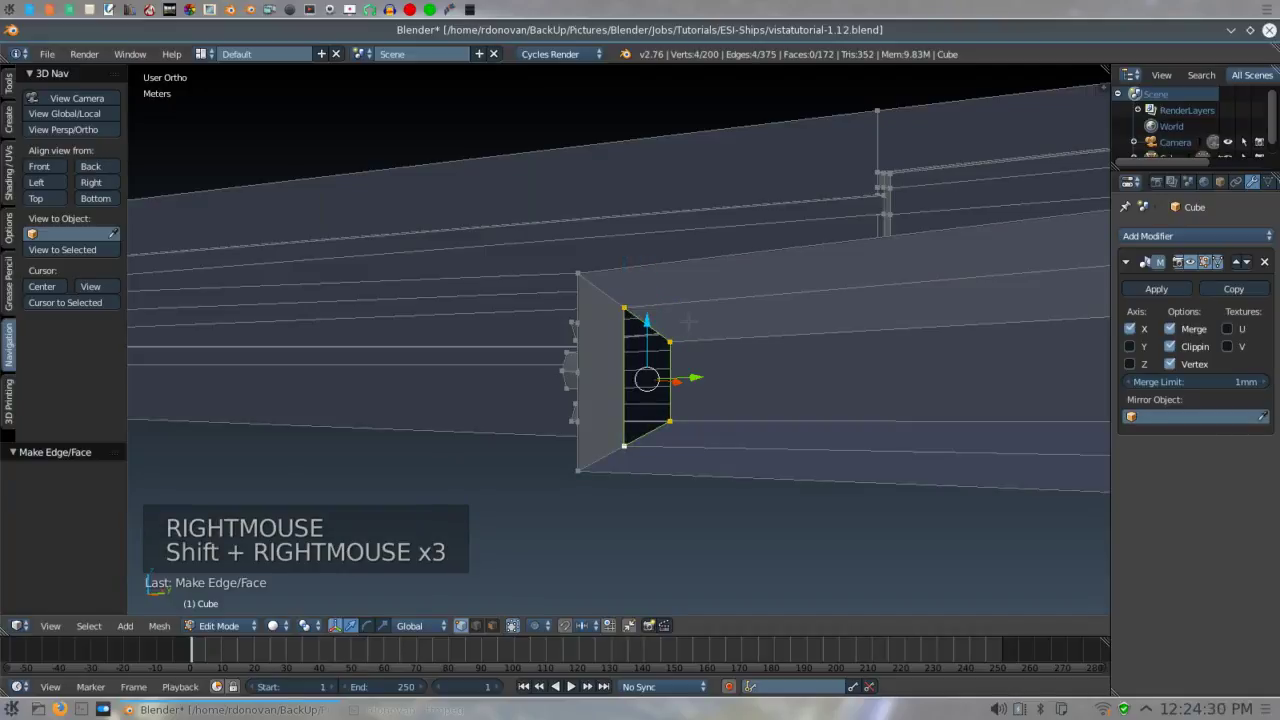
key("f")
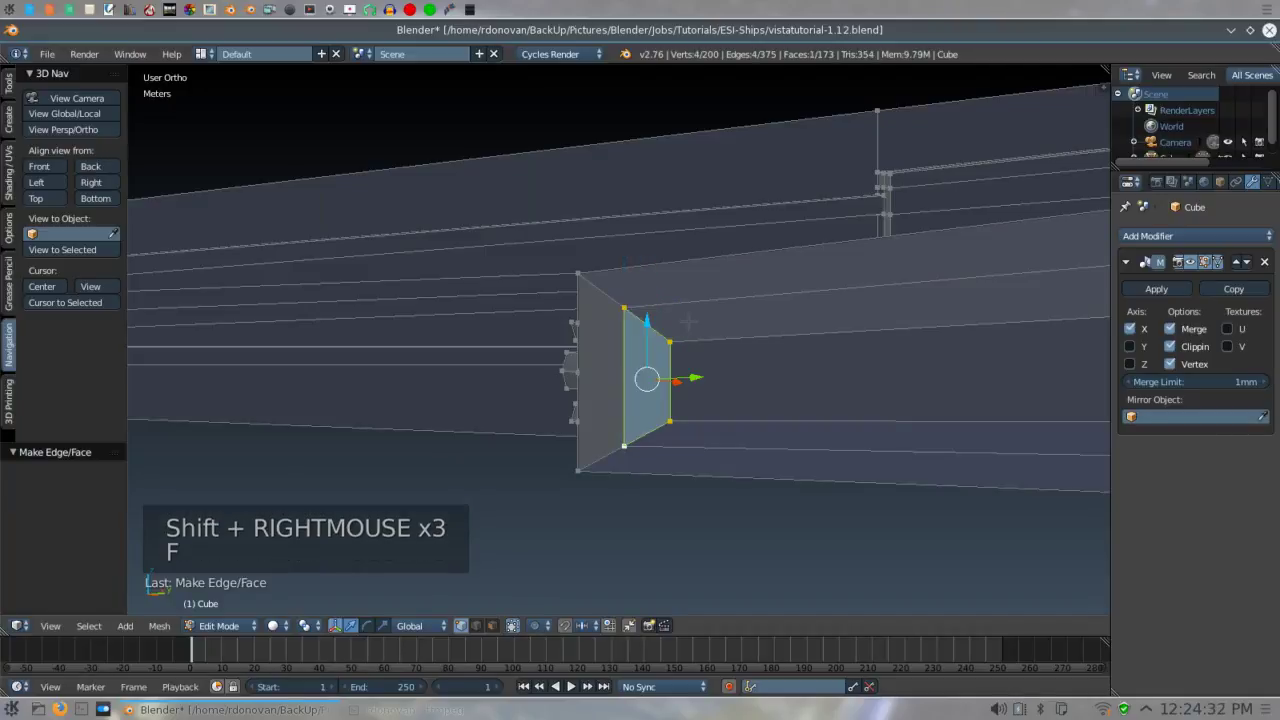
- Select the edge loop formed by the upper and lower lengthwise cuts and check its run along the hull in right orthographic view
scroll(688, 322, "down", 3)
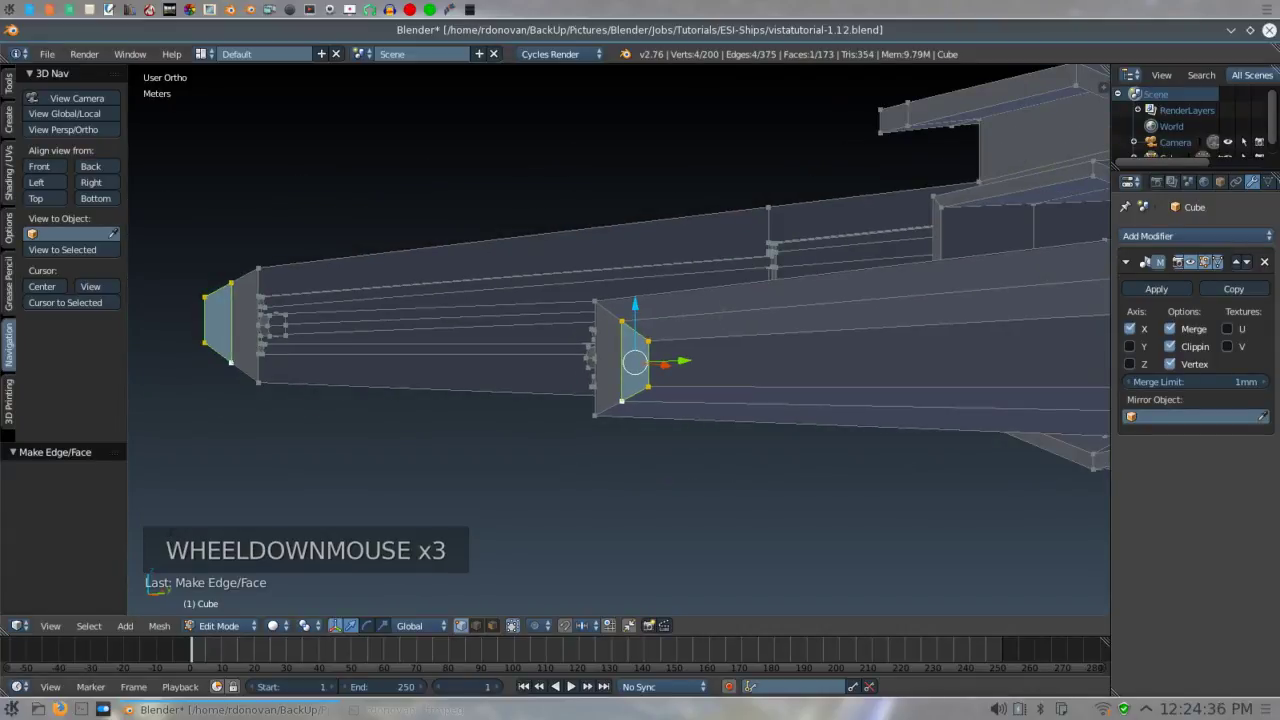
right_click(621, 320)
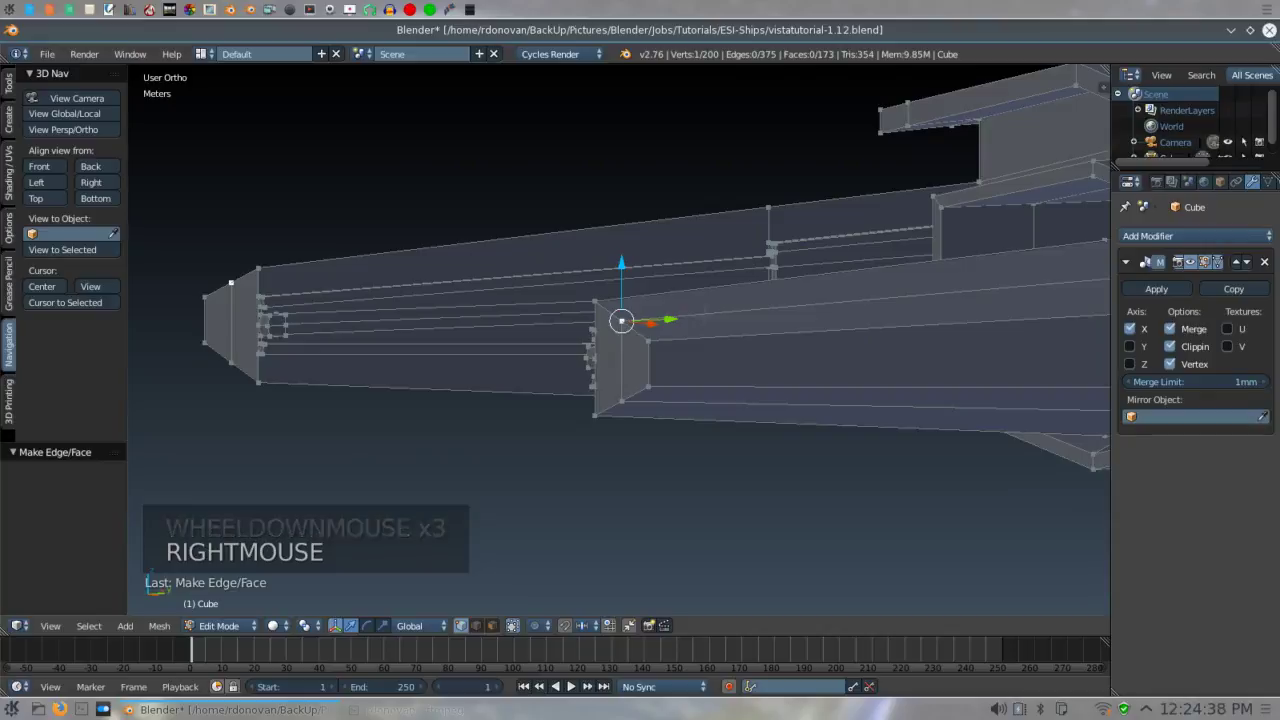
right_click(621, 360, "alt+shift")
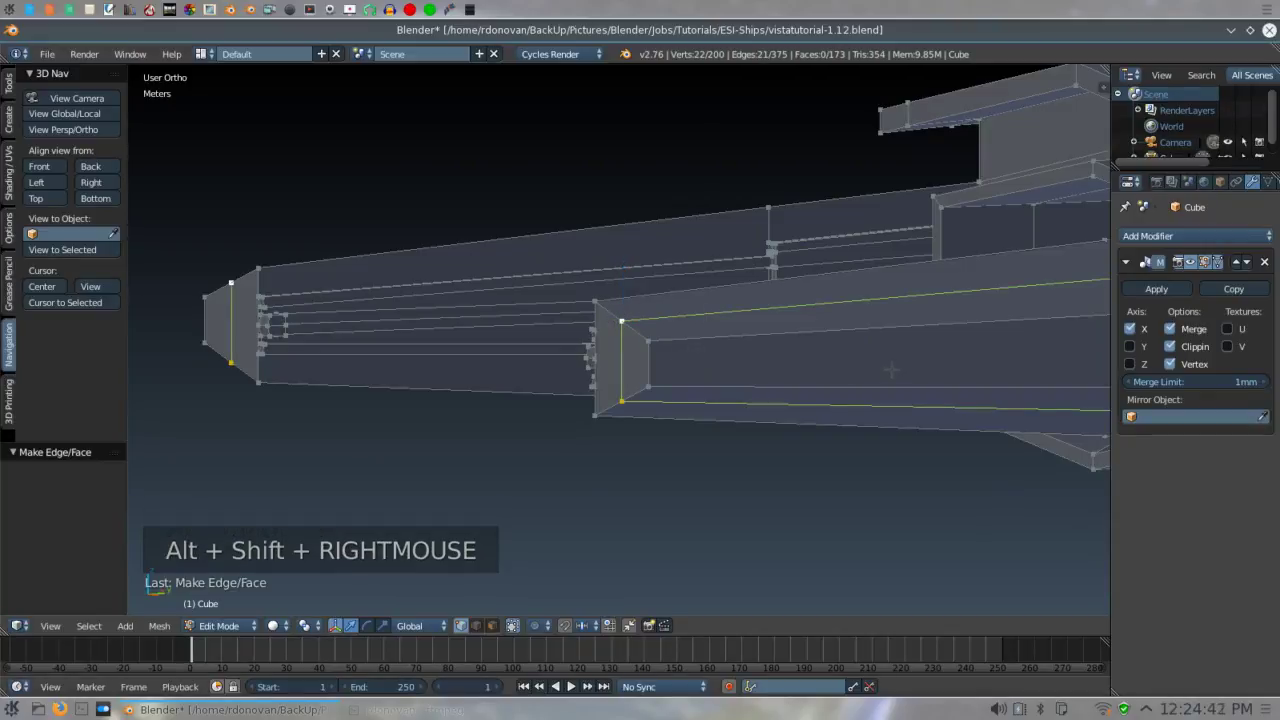
scroll(888, 368, "down", 5)
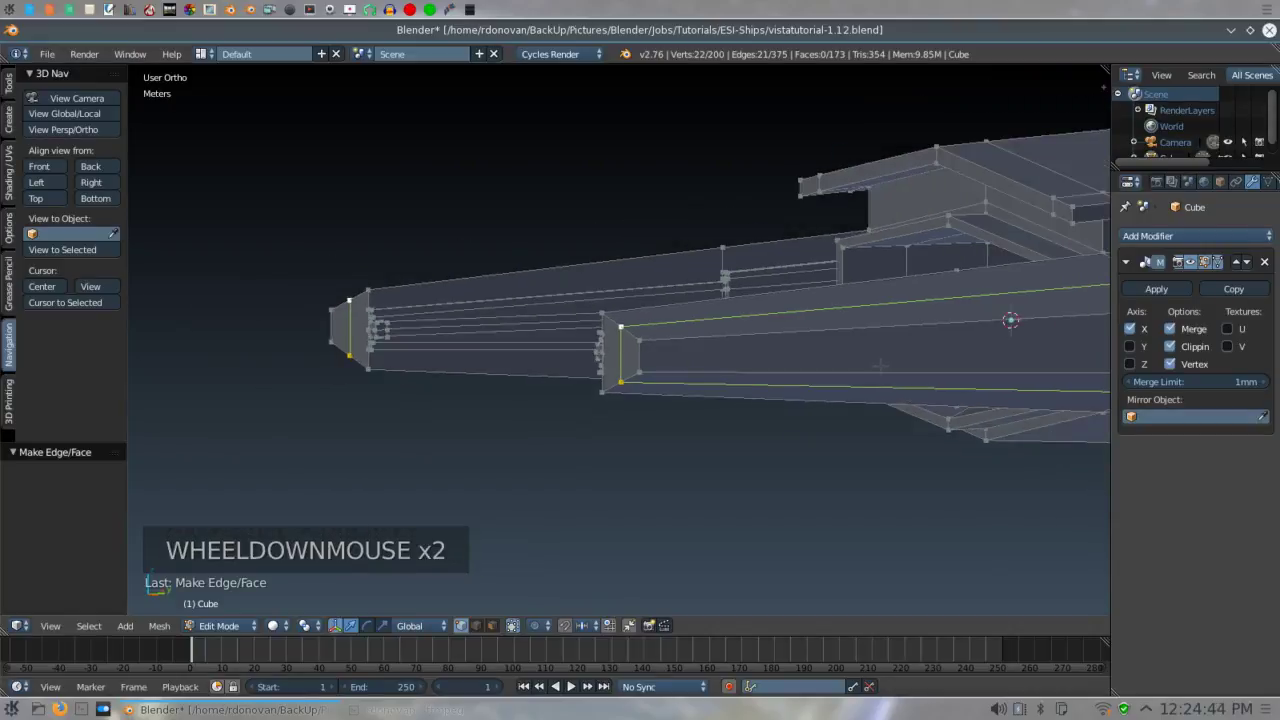
scroll(780, 300, "down", 2)
scroll(780, 300, "down", 1)
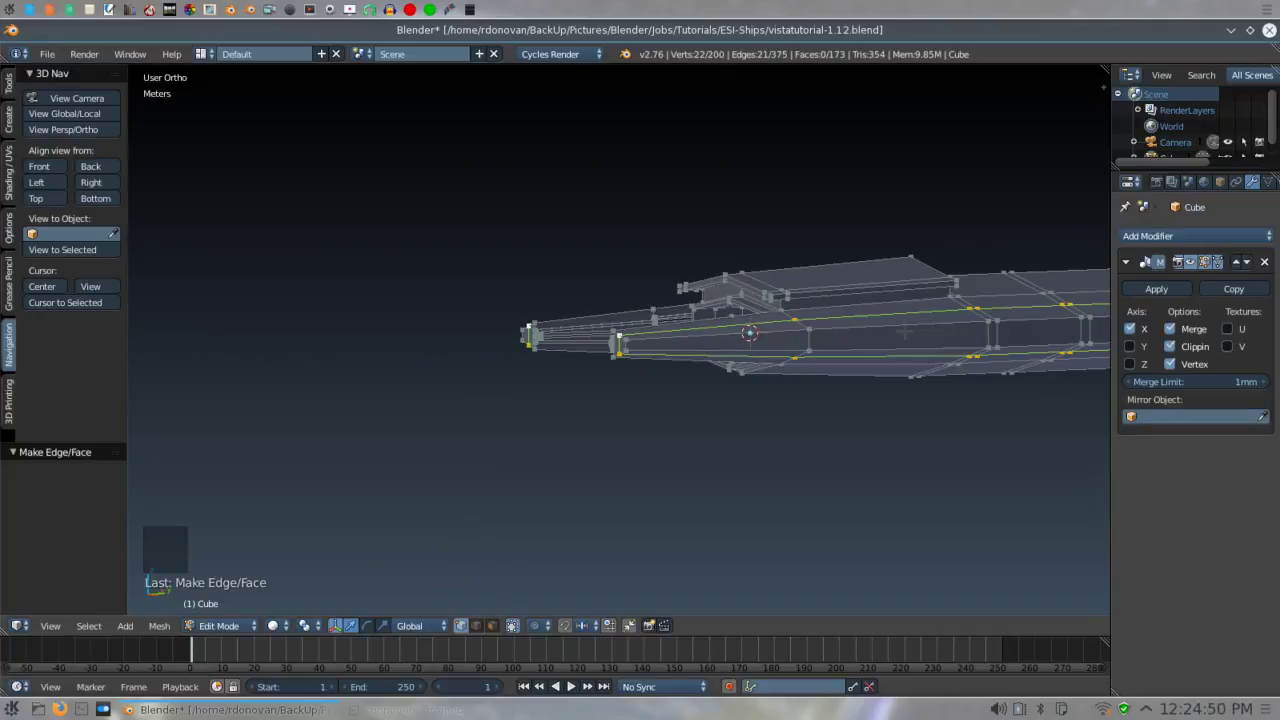
key("KP_3")
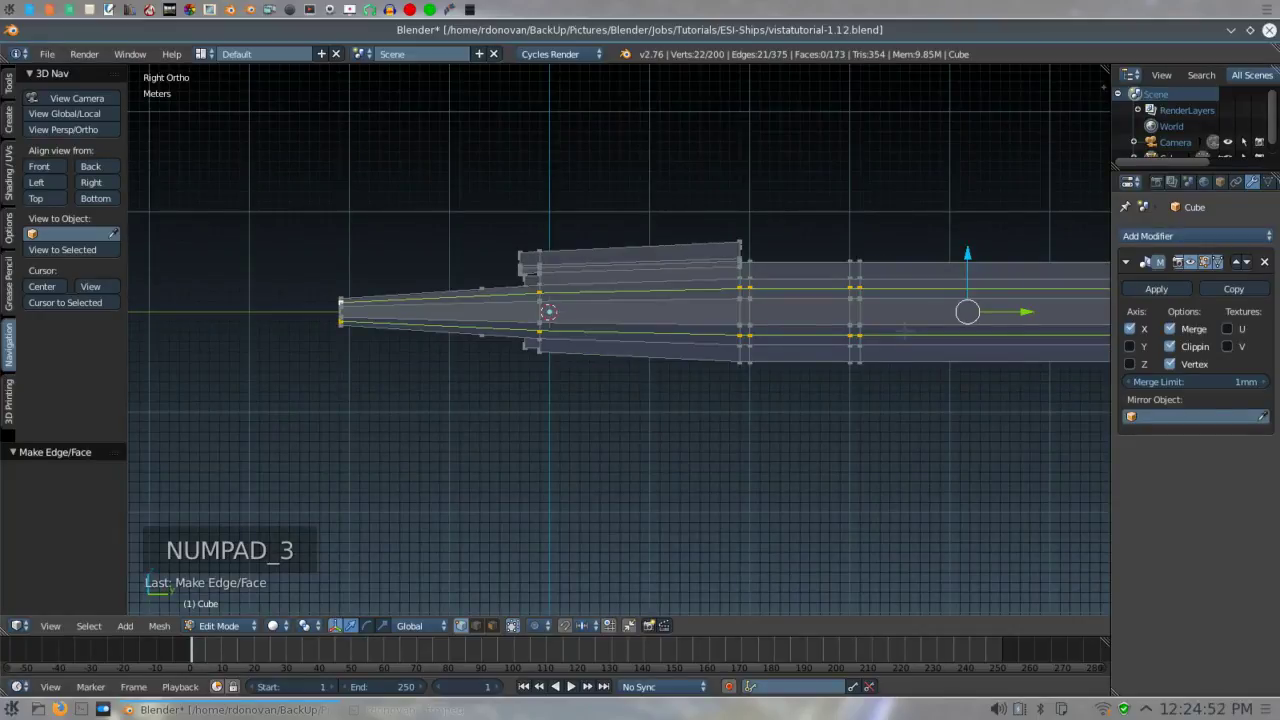
key("a")
key("a")
key("a")
key("a")
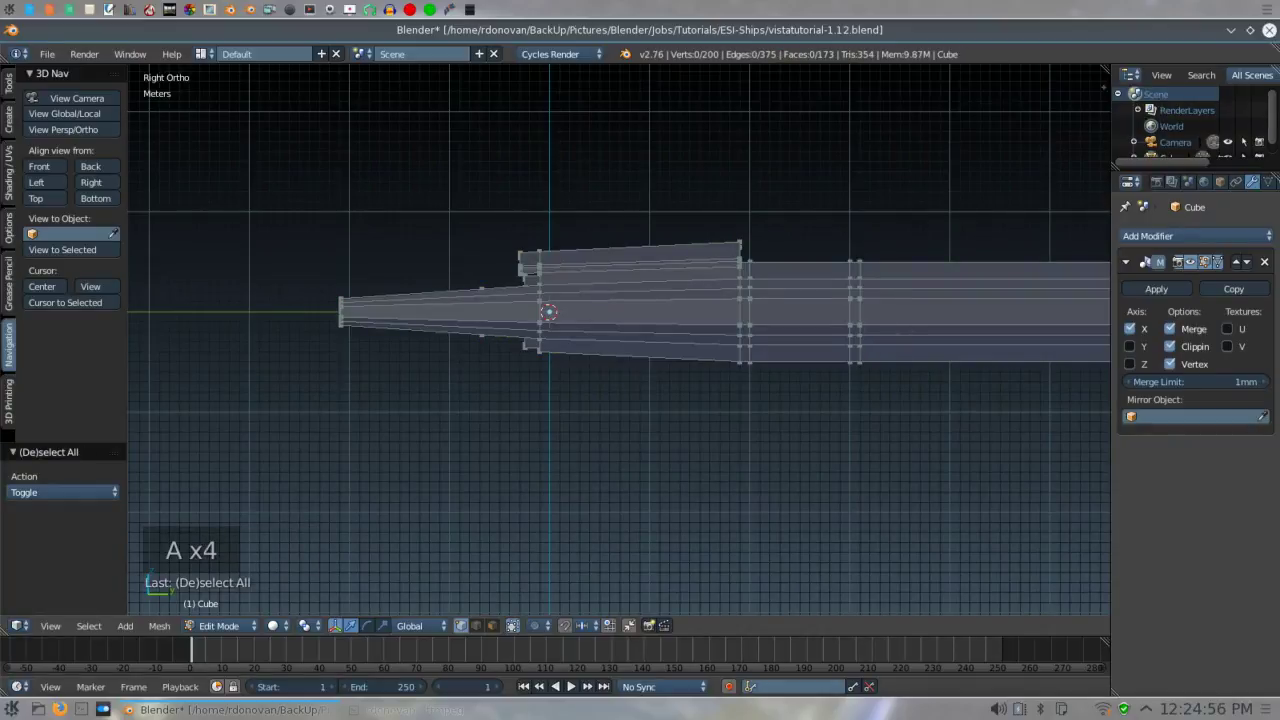
right_click(849, 297)
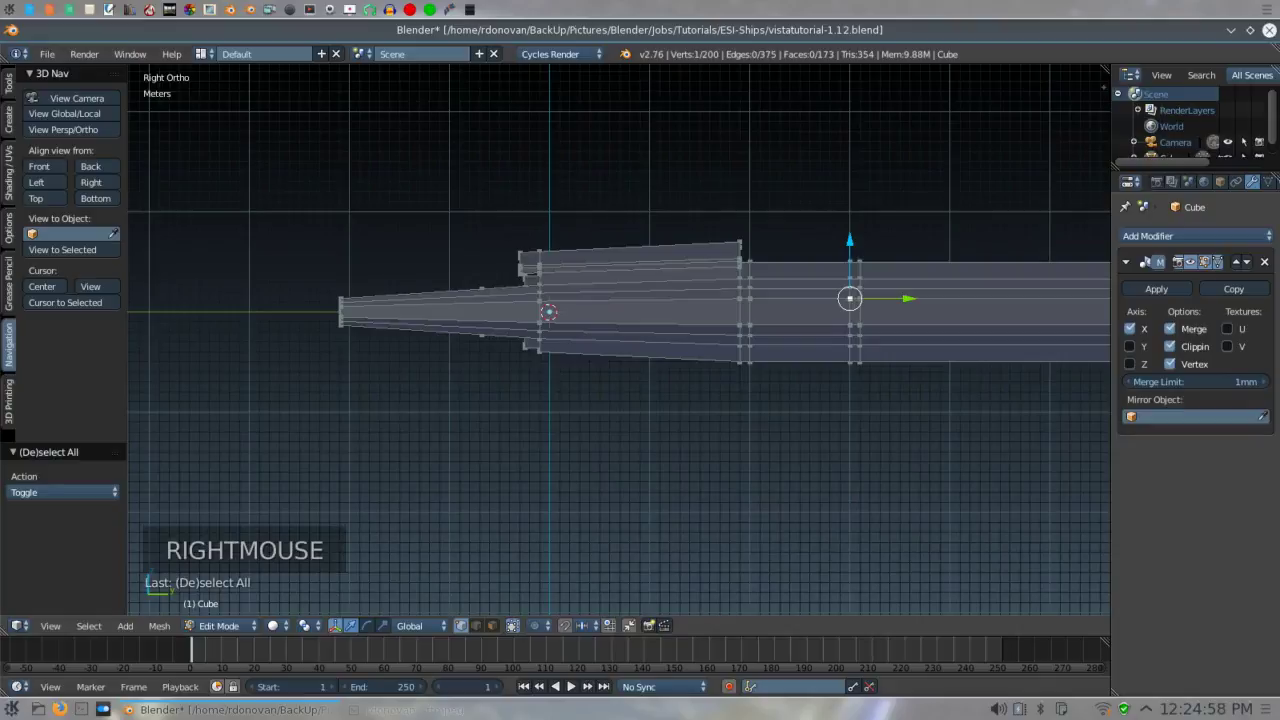
key("a")
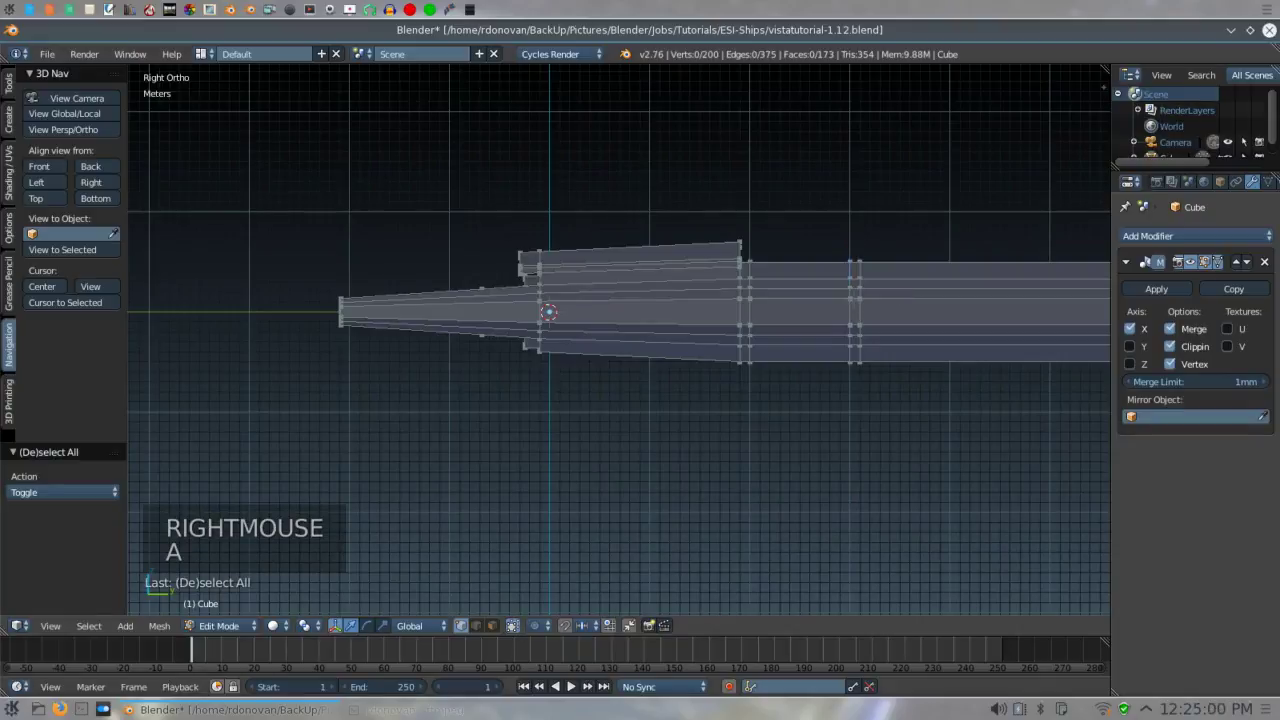
key("a")
key("a")
key("a")
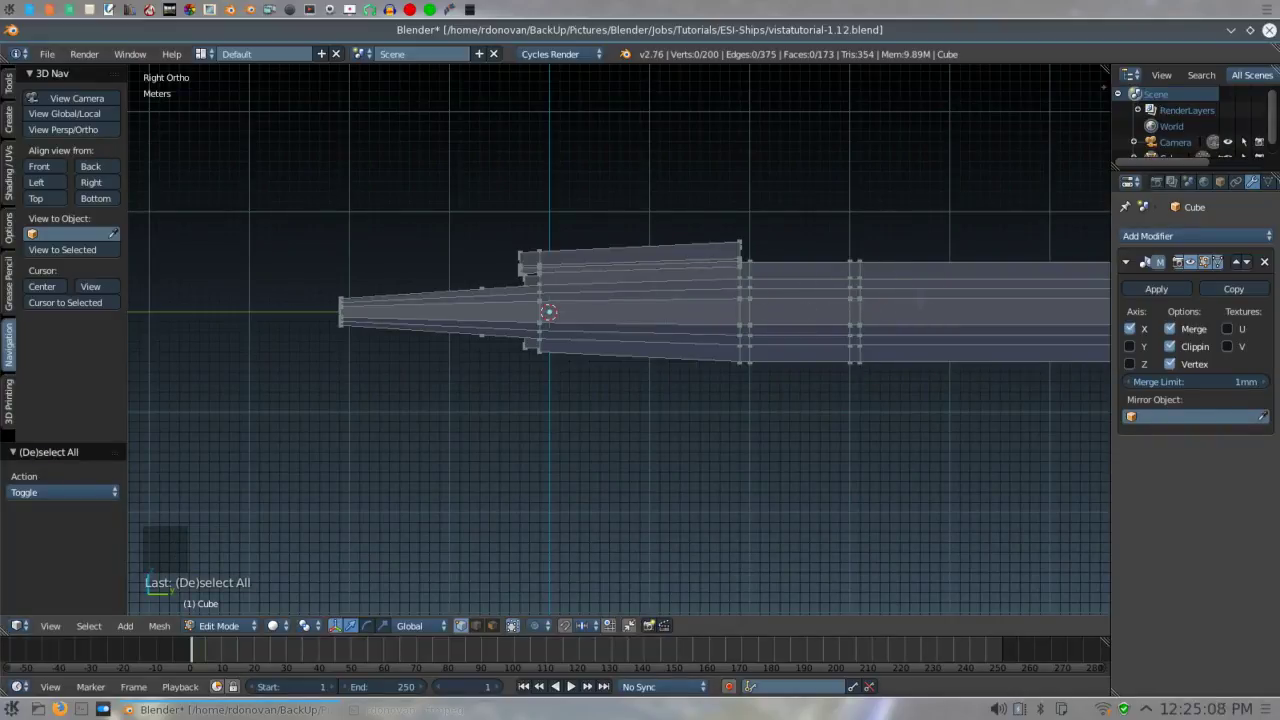
- In face select mode, select the two short middle faces near the front and rear of the straight hull side, with pivot set to Individual Origins
middle_click_drag(620, 340, 244, 366, "shift")
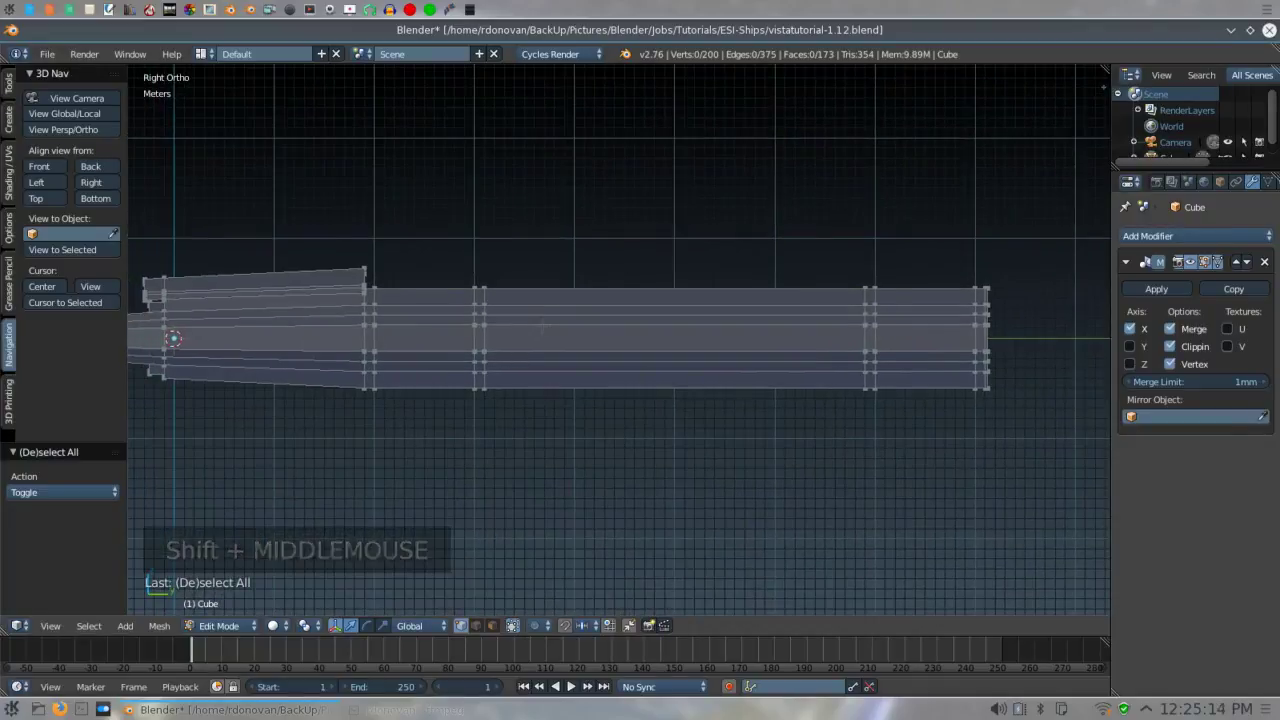
scroll(541, 326, "up", 2)
scroll(541, 326, "down", 1)
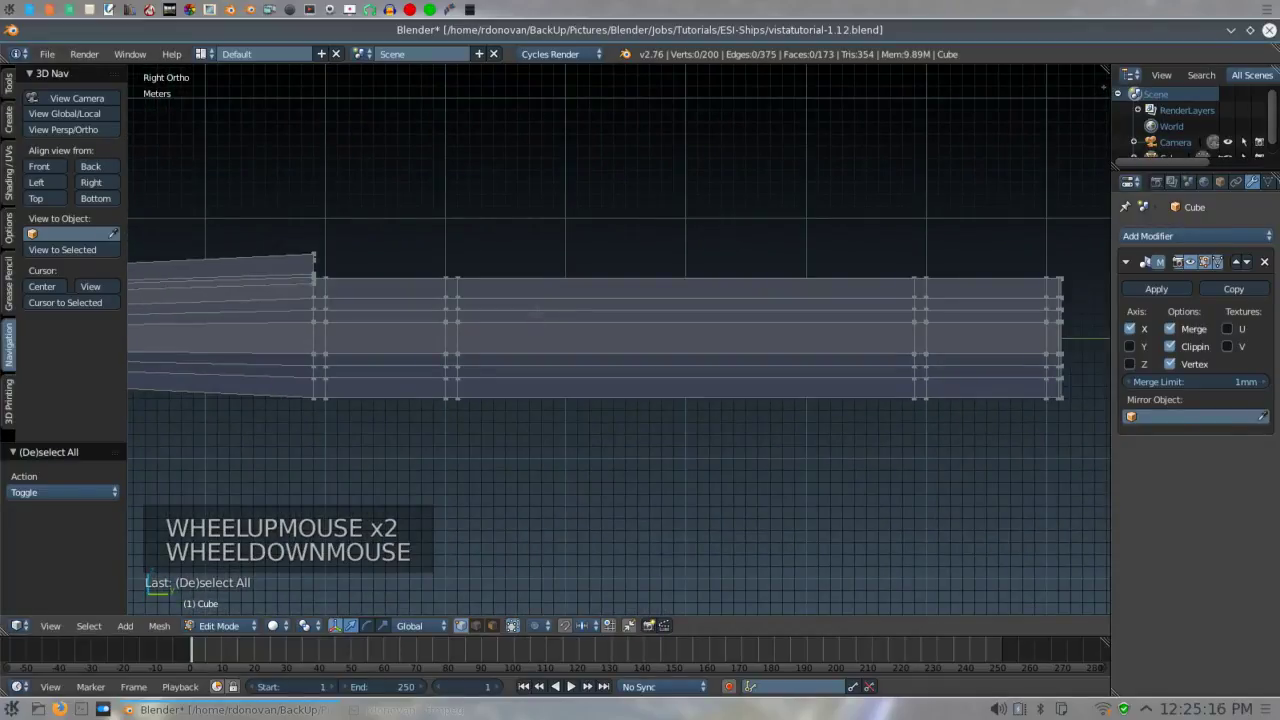
left_click(492, 625)
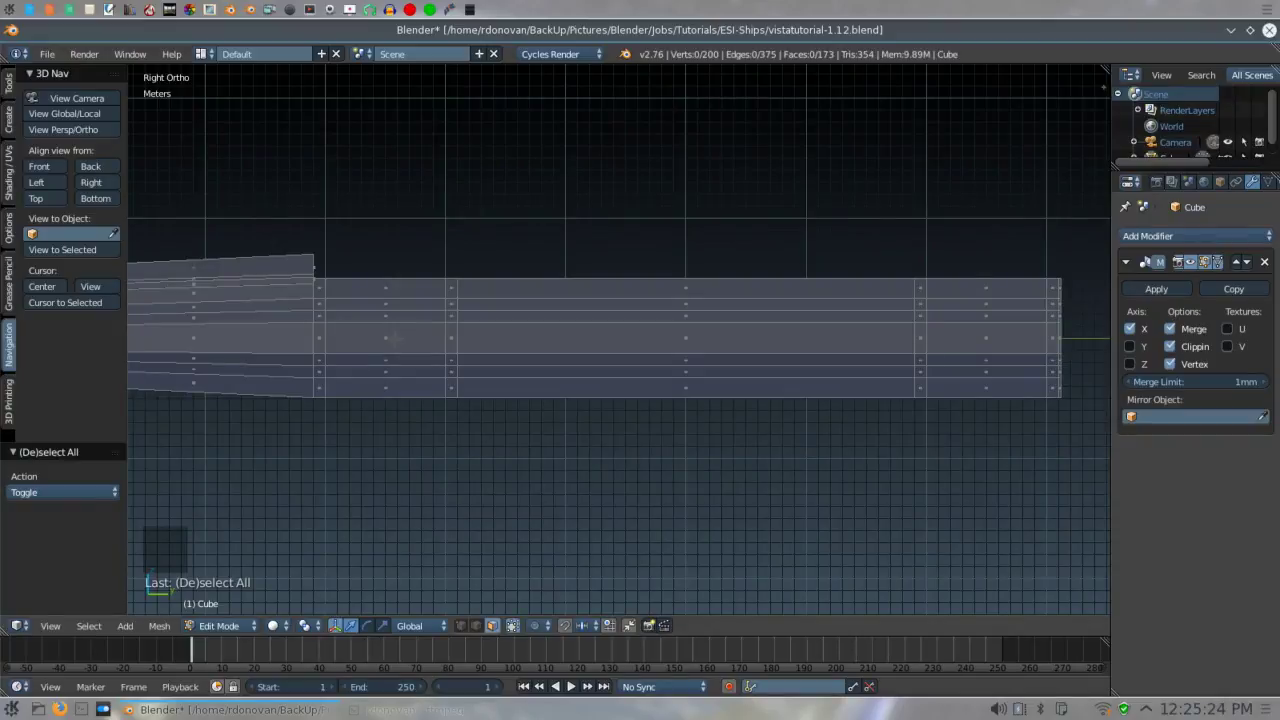
right_click(395, 342)
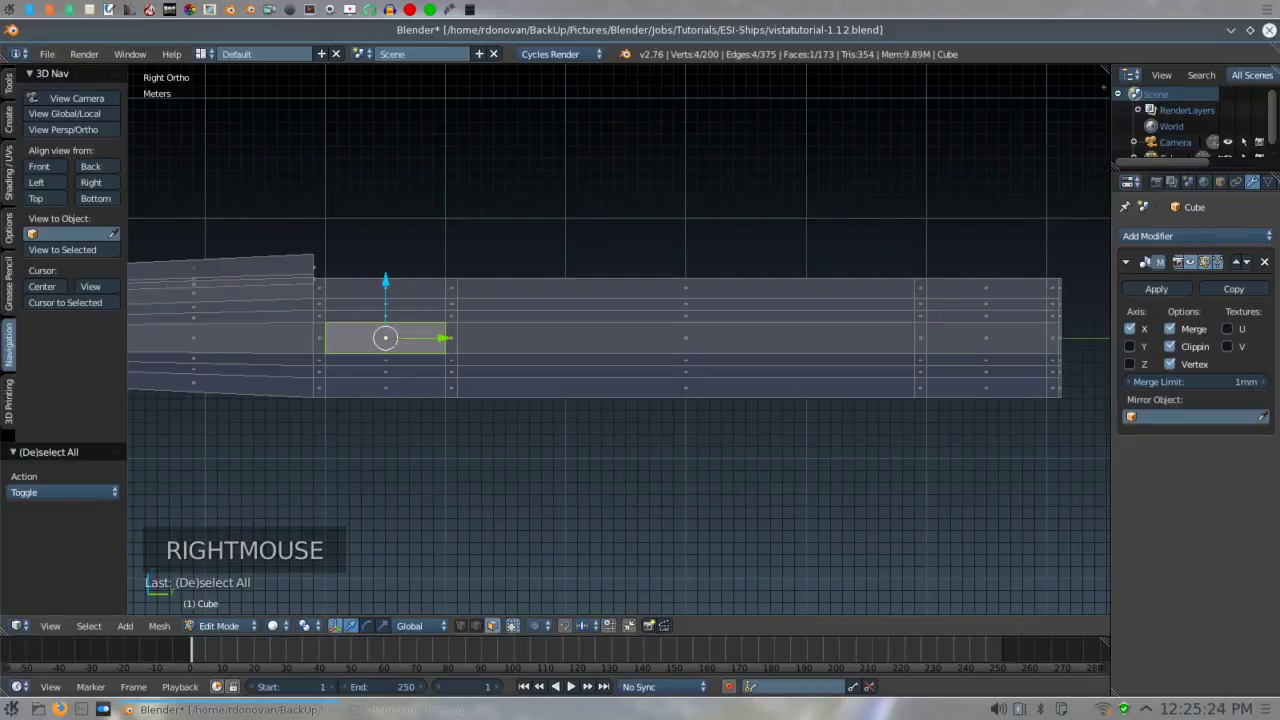
right_click(999, 337, "shift")
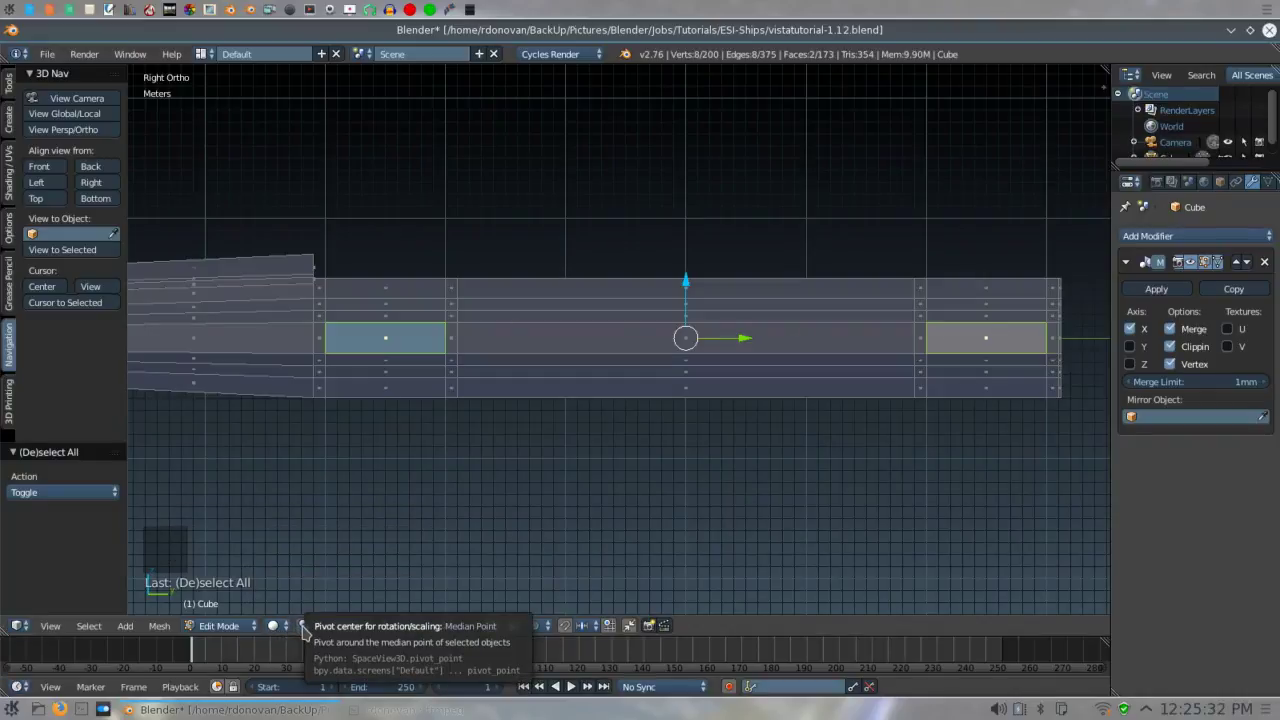
left_click(304, 627)
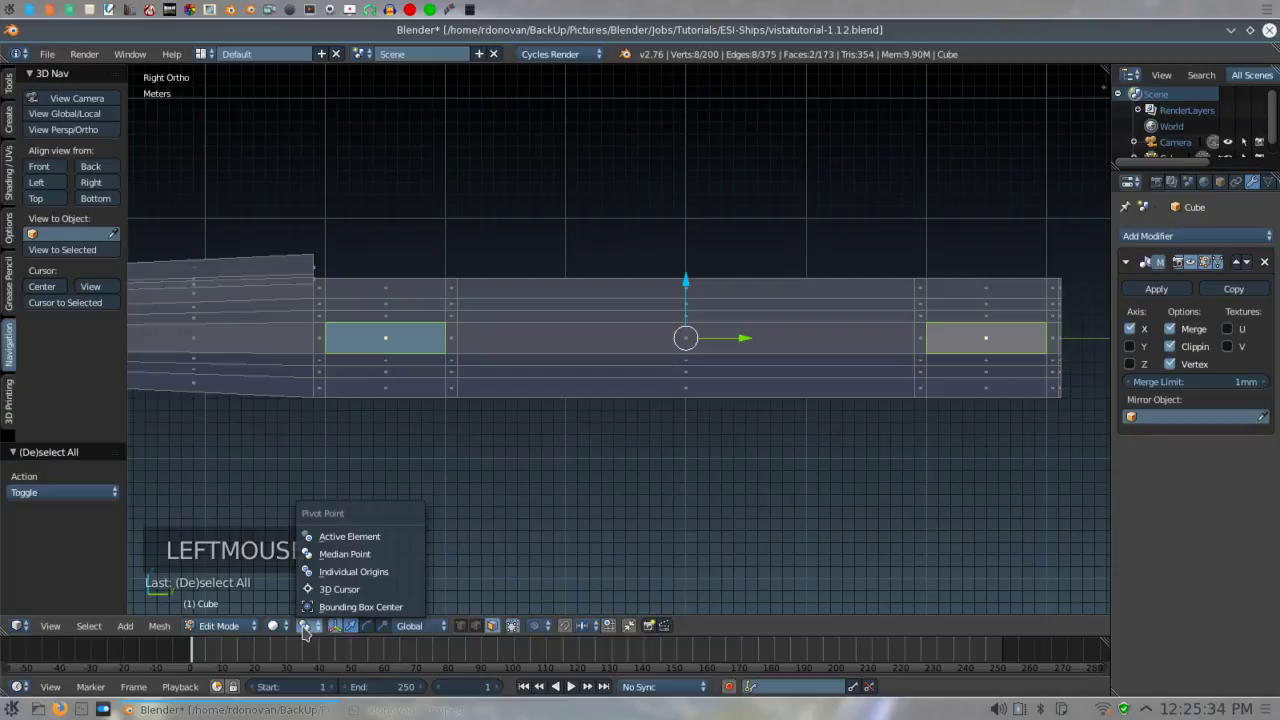
left_click(330, 571)
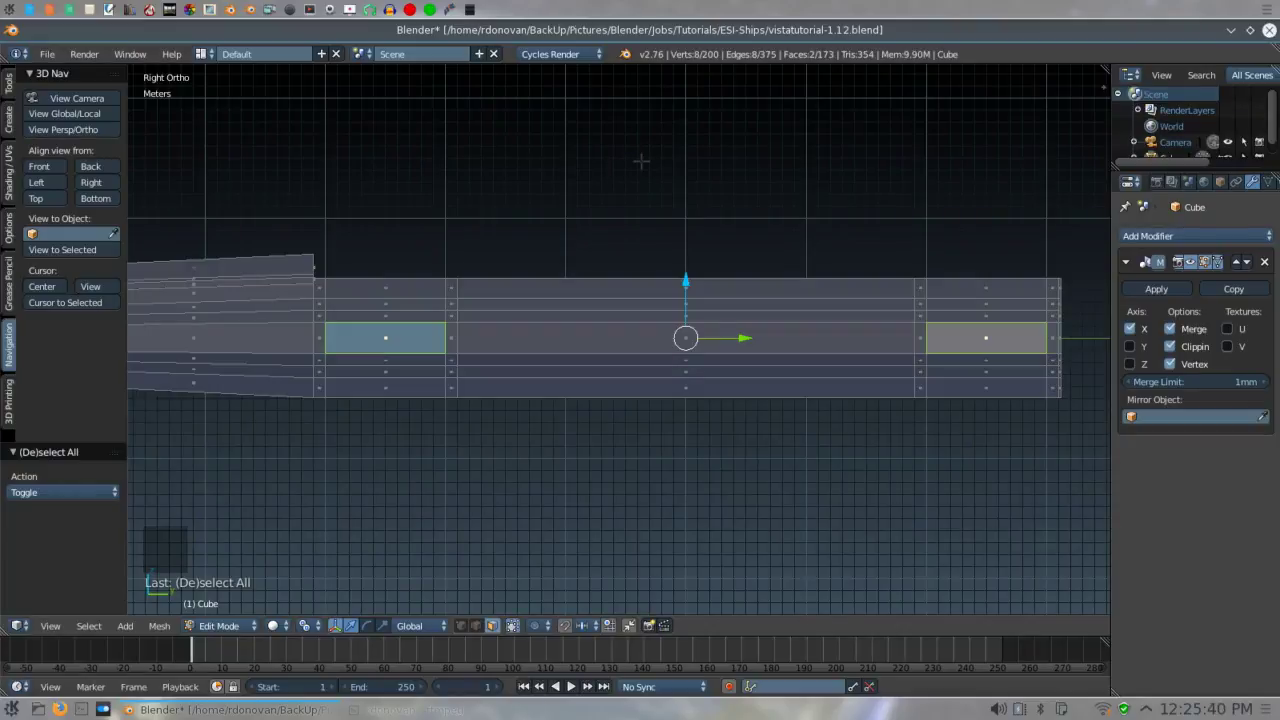
- Inset the two selected side faces with a thickness of about 0.083, and scale the inner faces by 0.95
key("i")
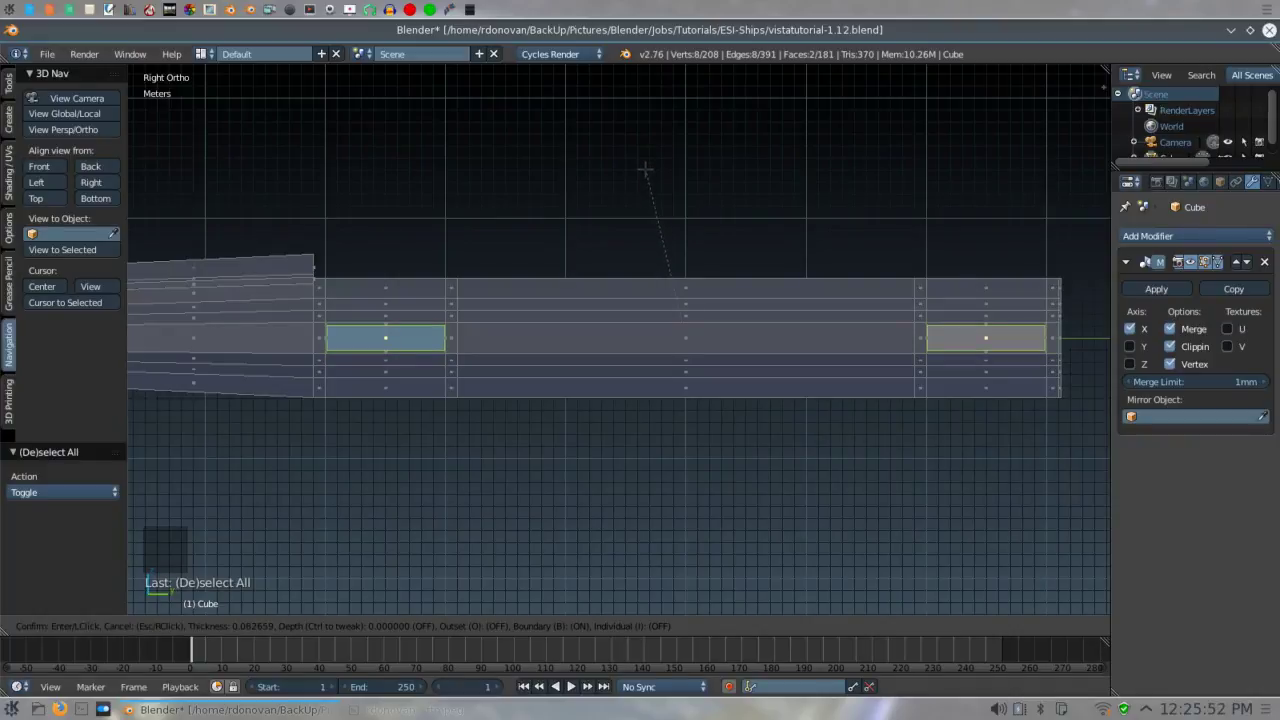
key("b")
left_click(645, 170)
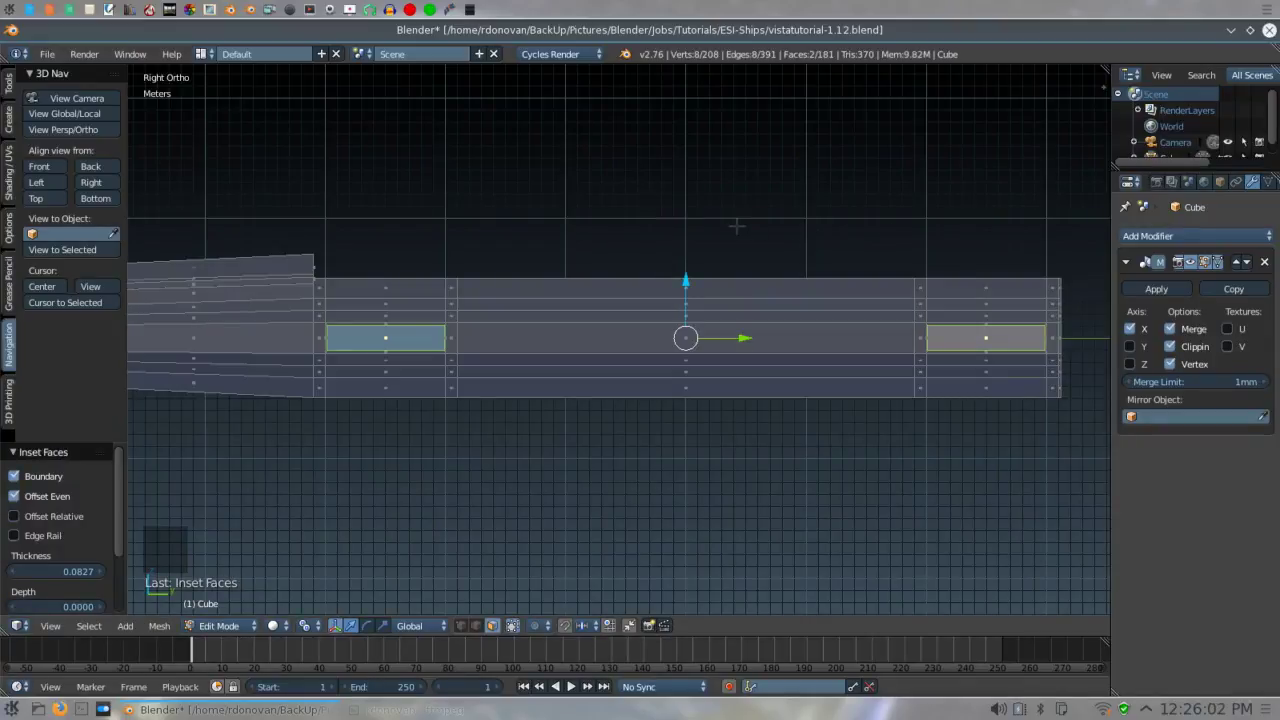
type("s")
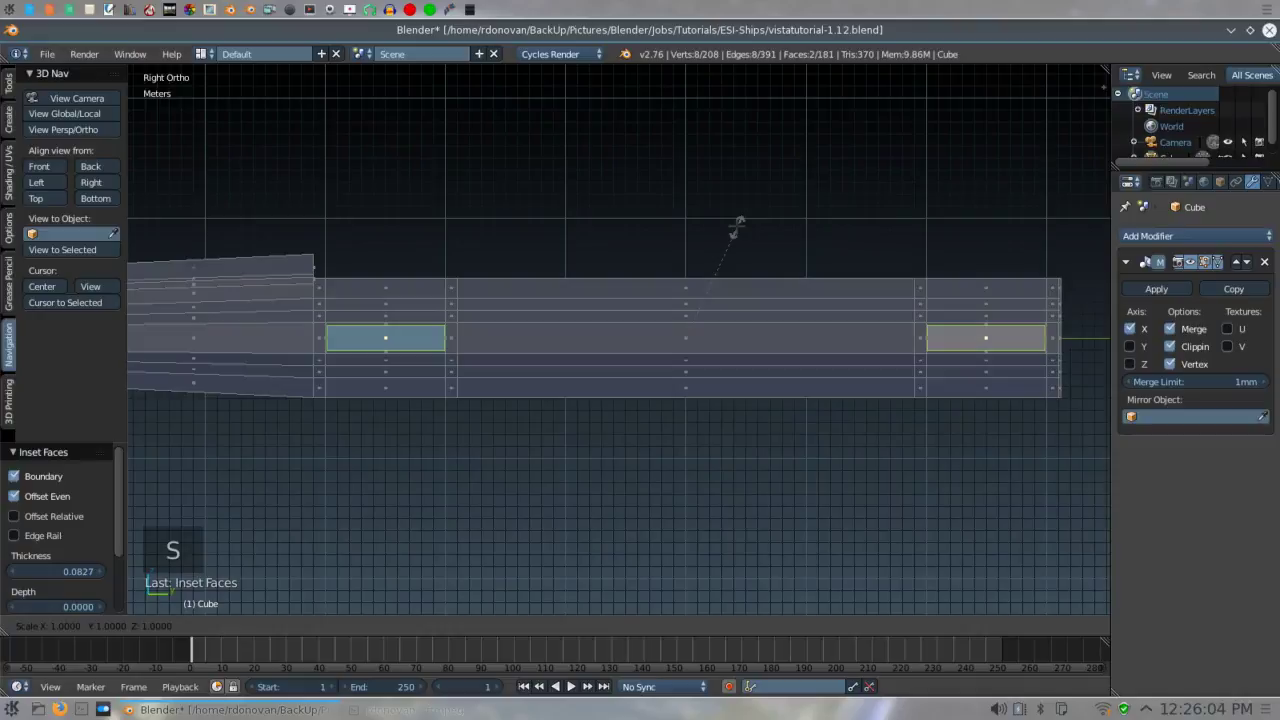
type(".95")
key("Return")
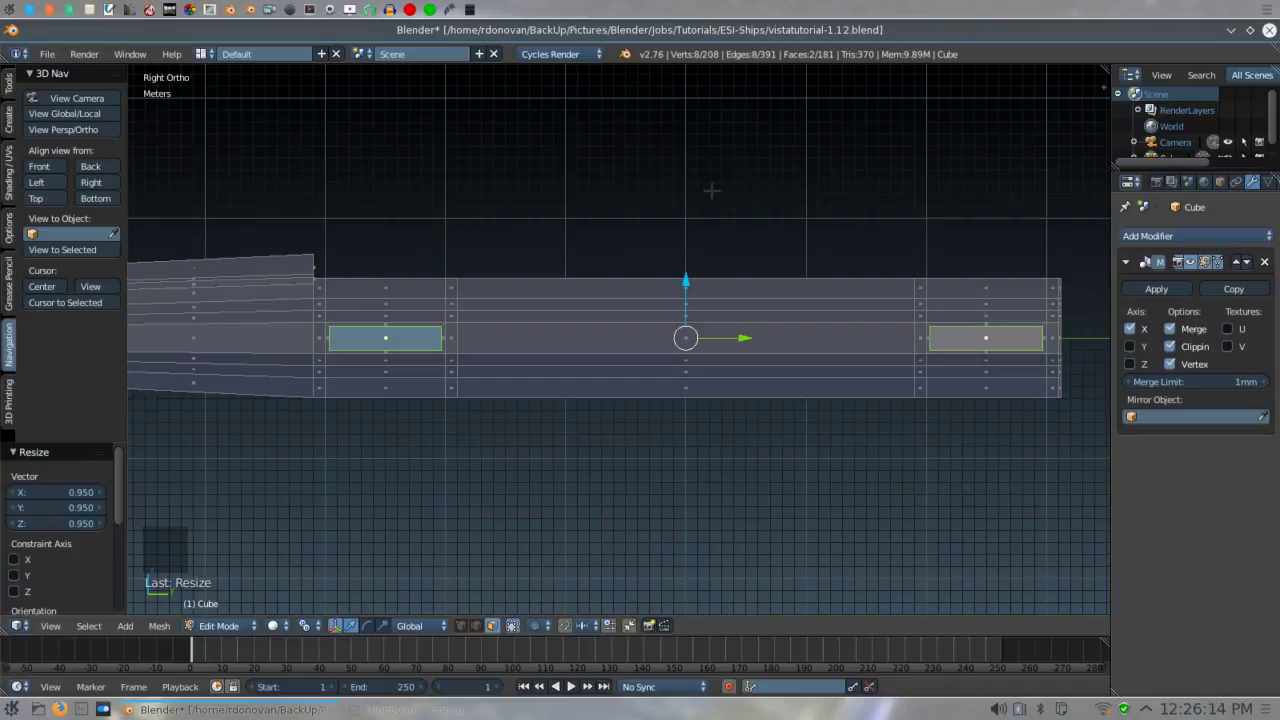
- In back orthographic view, extrude both inset side faces outward along X by about 99.6 cm
key("ctrl+KP_1")
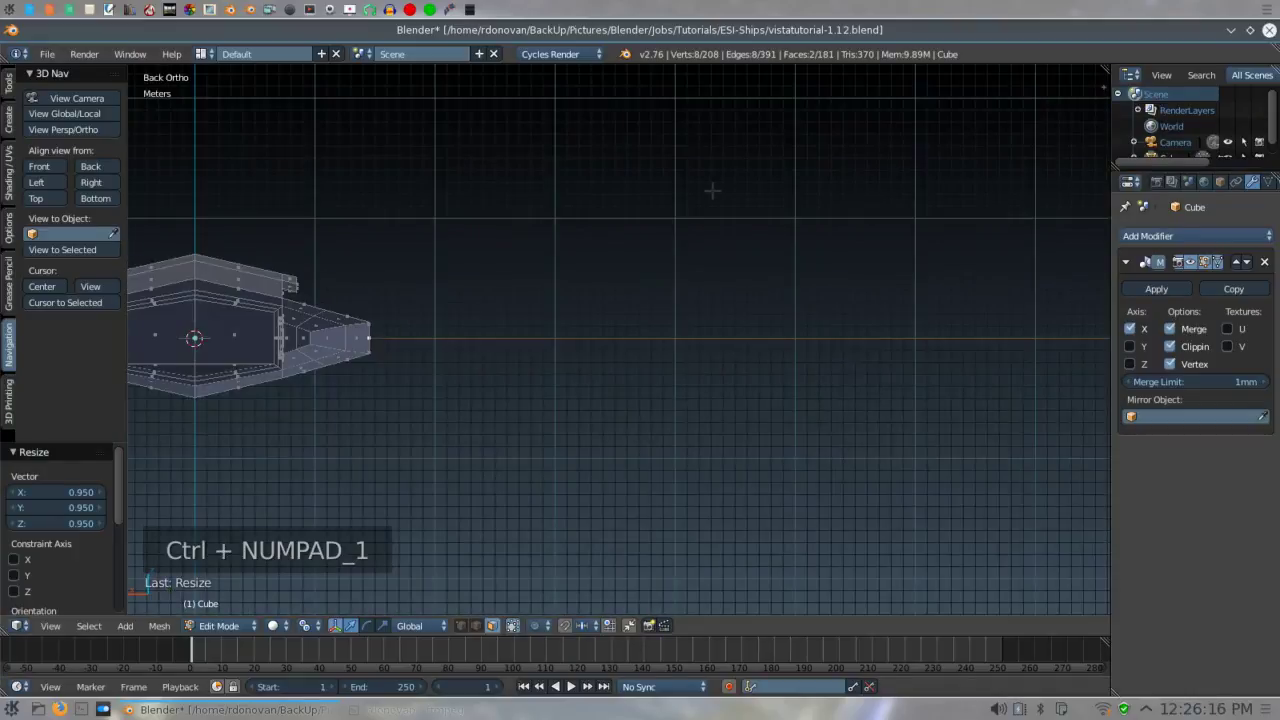
middle_click_drag(621, 228, 1100, 268, "shift")
scroll(502, 338, "up", 4)
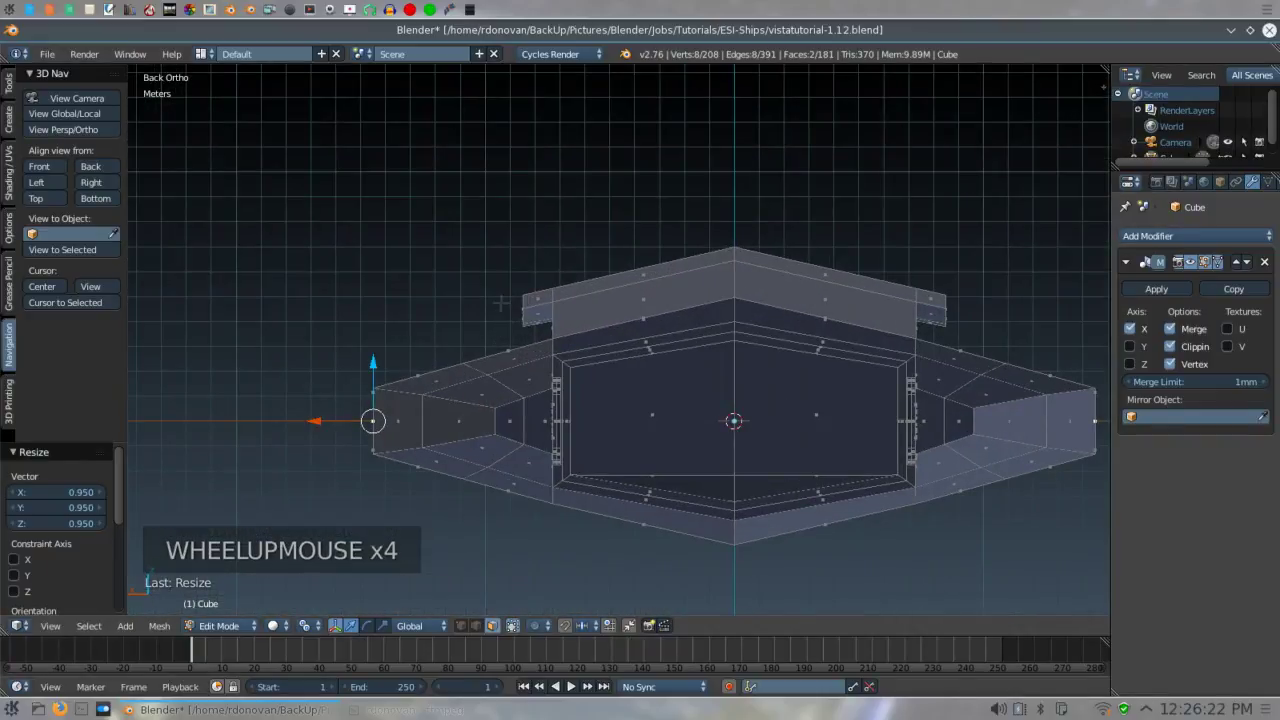
middle_click_drag(498, 301, 470, 289, "shift")
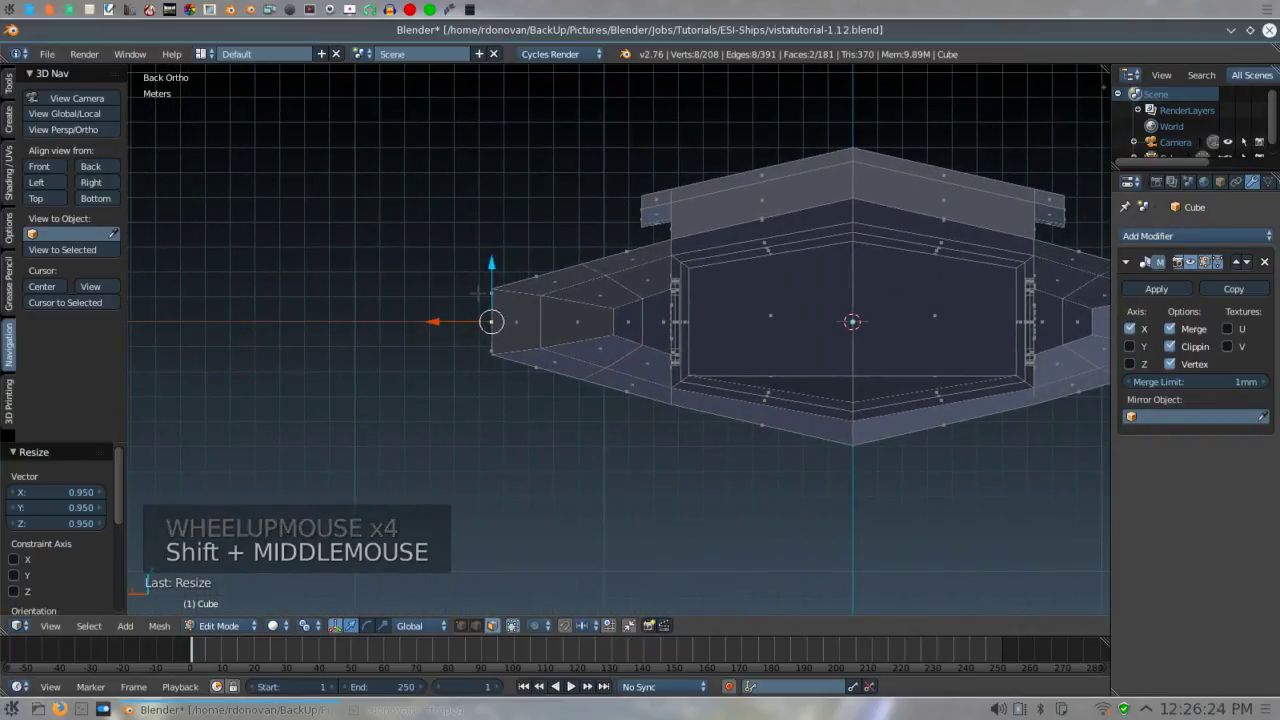
key("e")
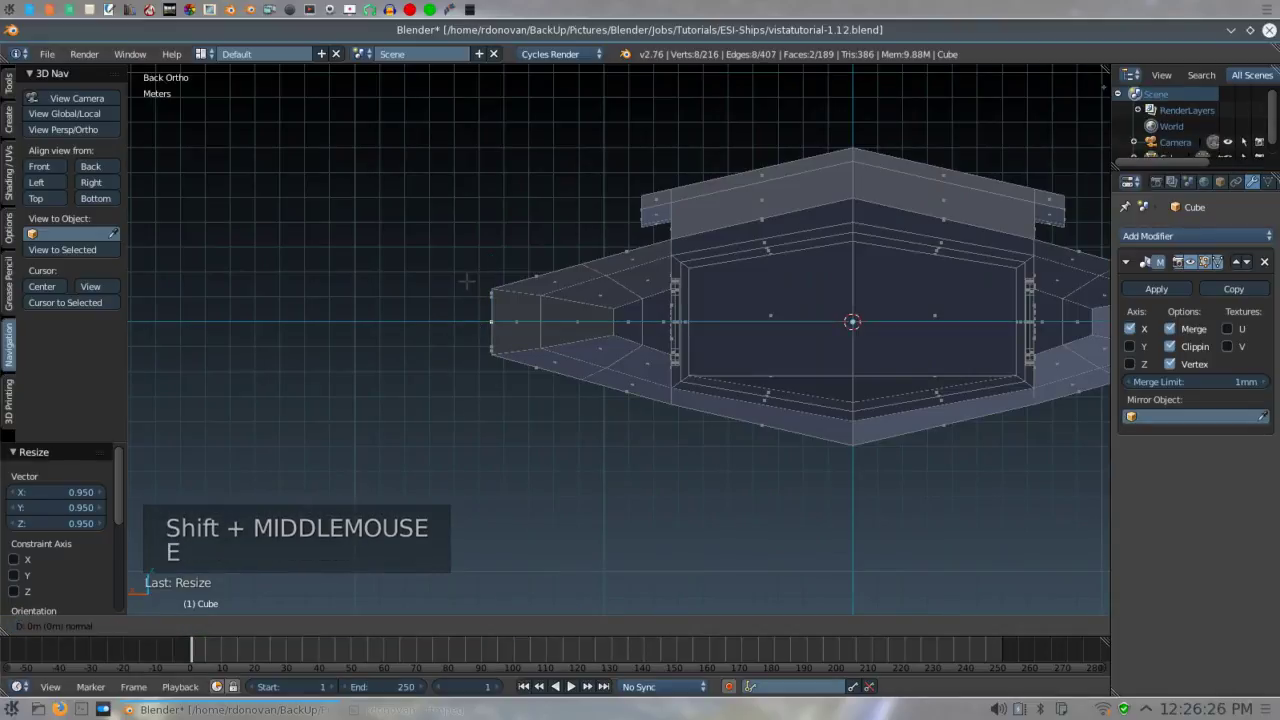
key("x")
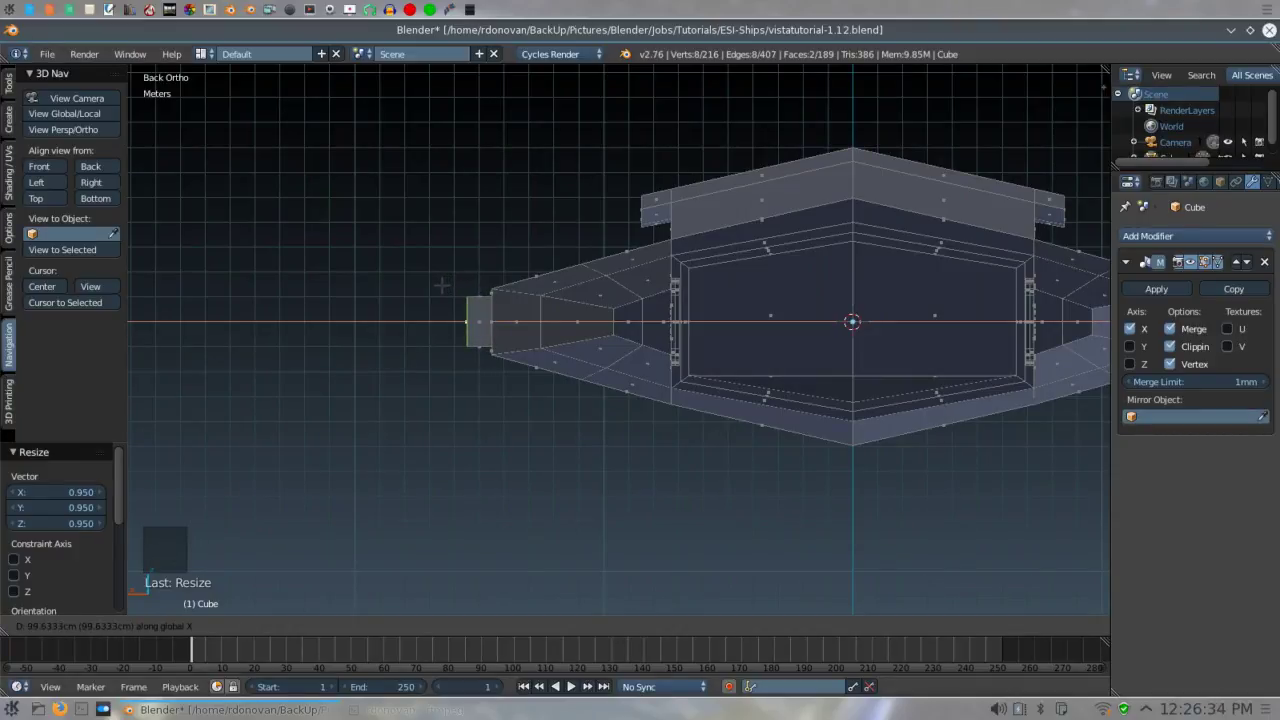
left_click(441, 286)
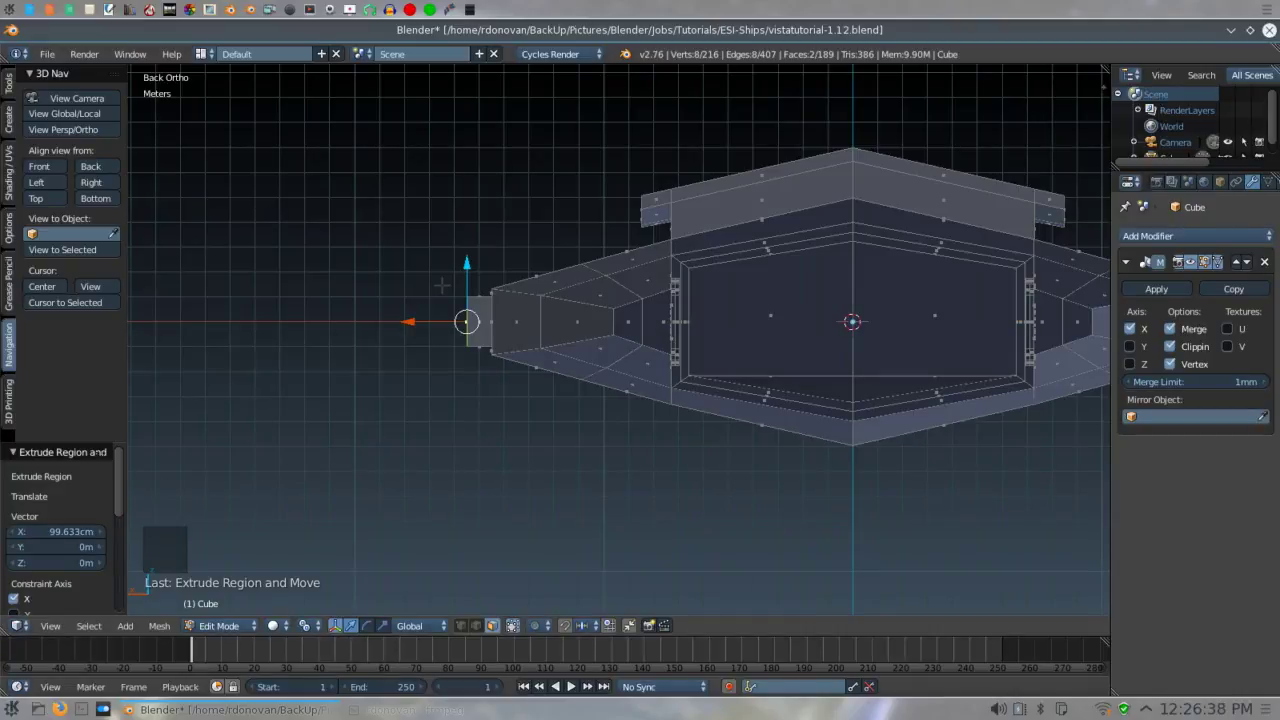
- In right orthographic view, inset the end faces of both extruded blocks by about 0.079 and scale the resulting inner faces by 0.95
key("KP_3")
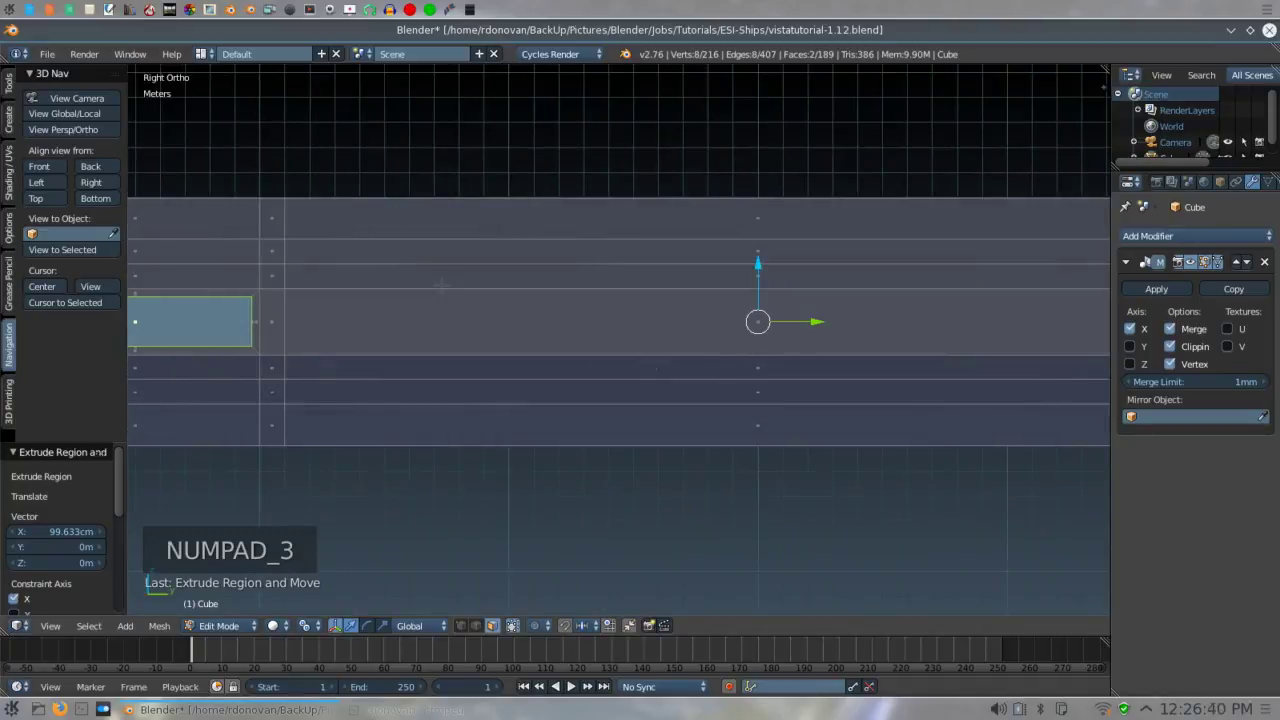
scroll(441, 286, "down", 2)
scroll(442, 287, "down", 2)
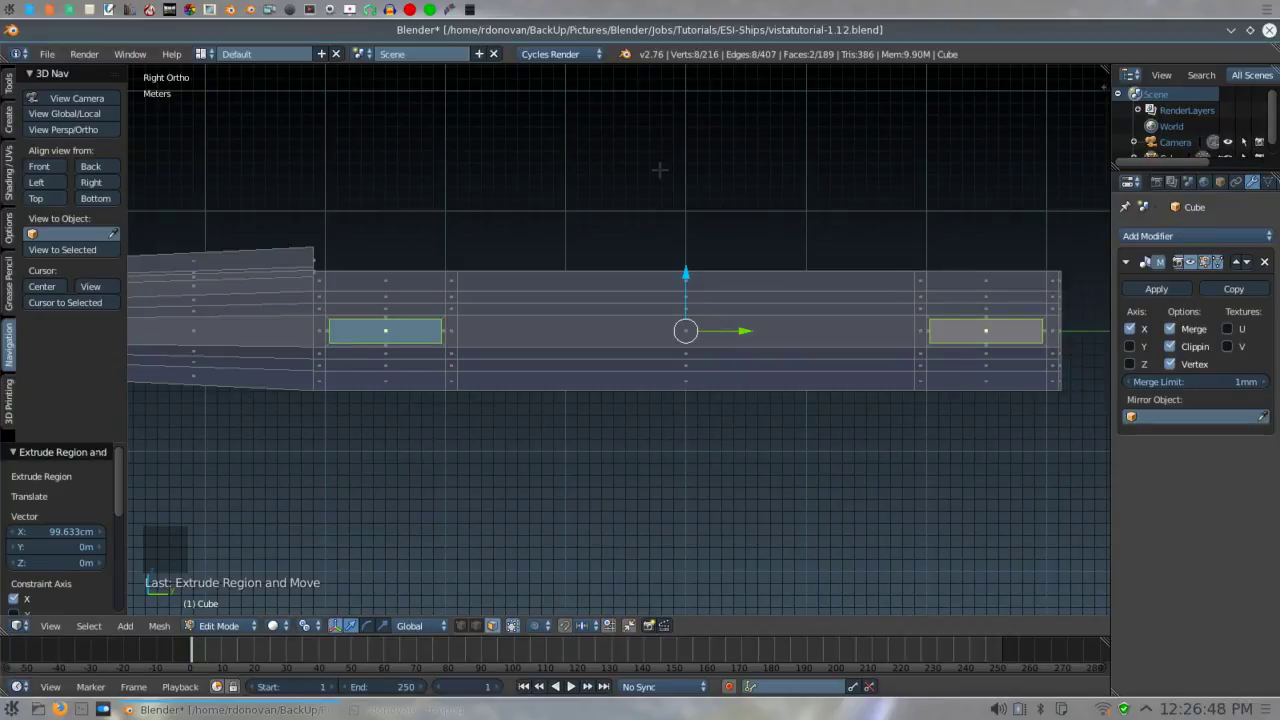
key("i")
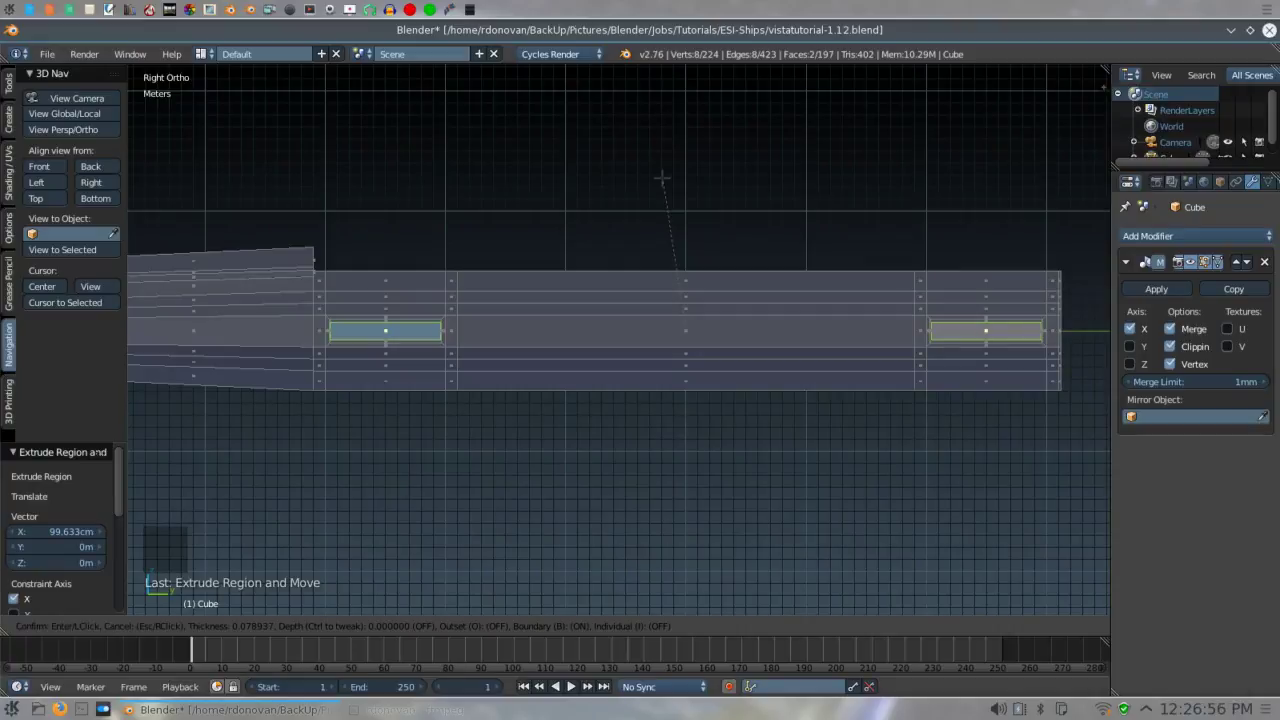
left_click(661, 177)
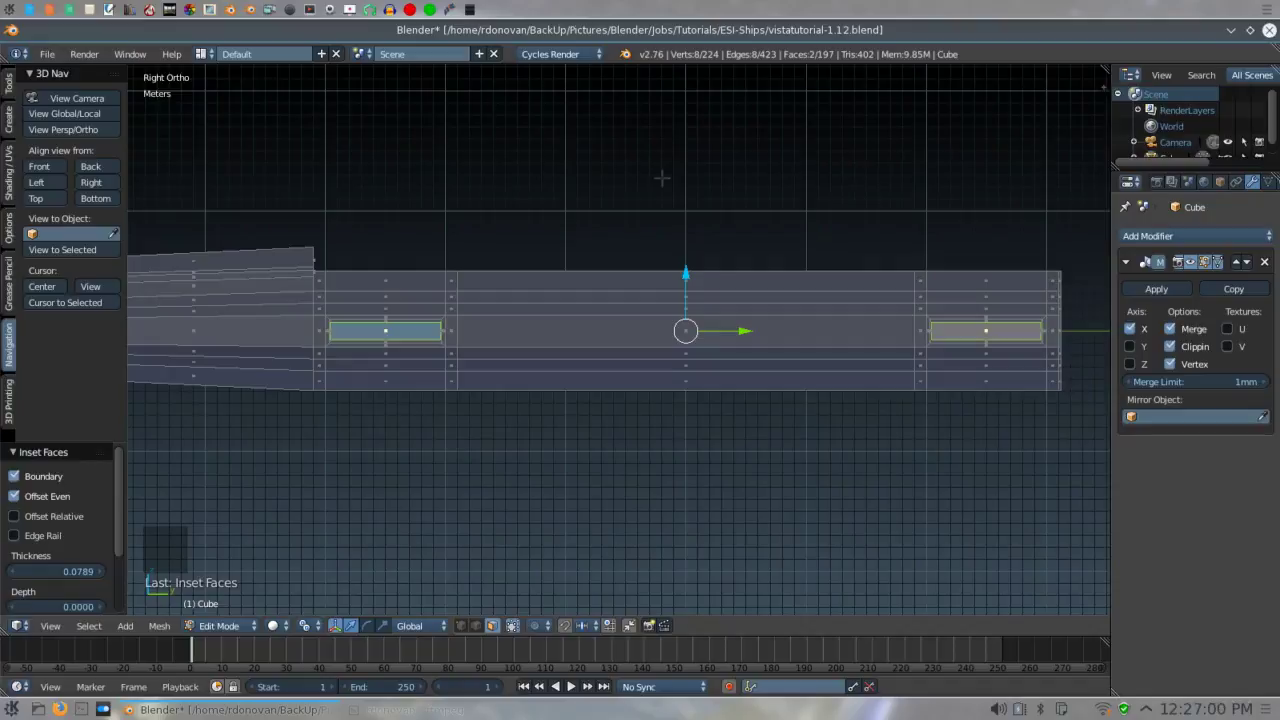
type("s.95")
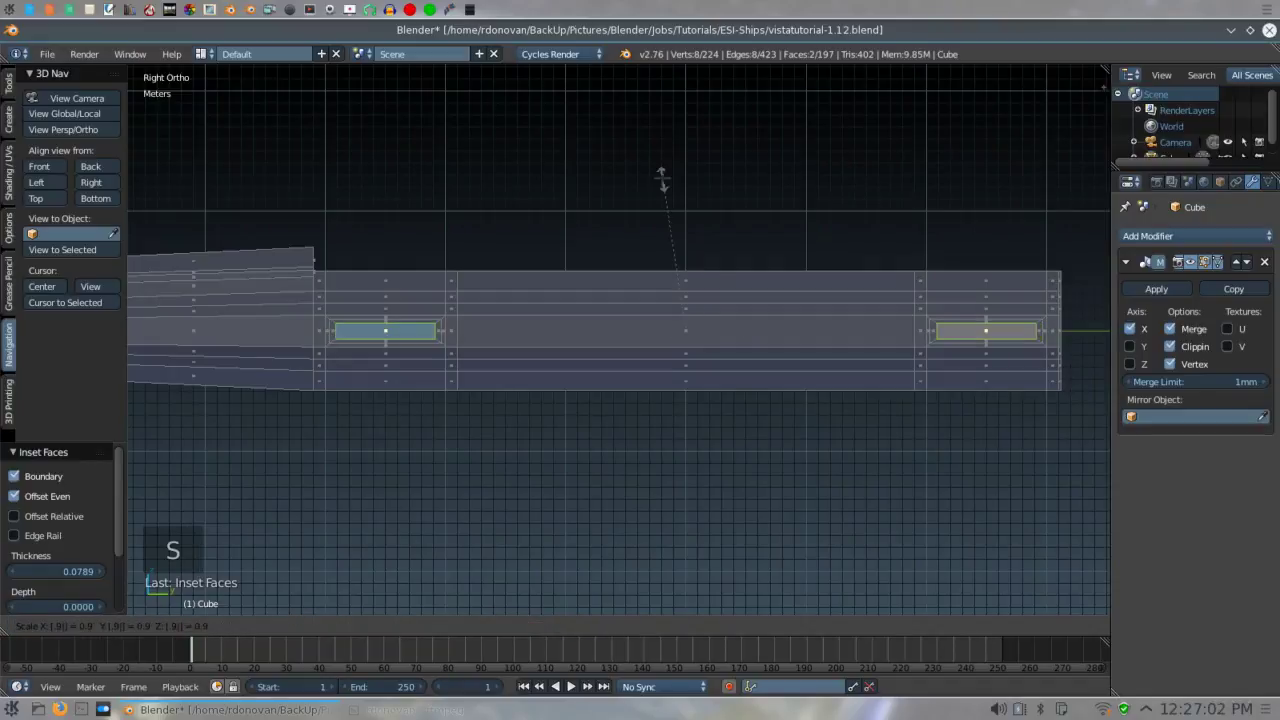
key("Return")
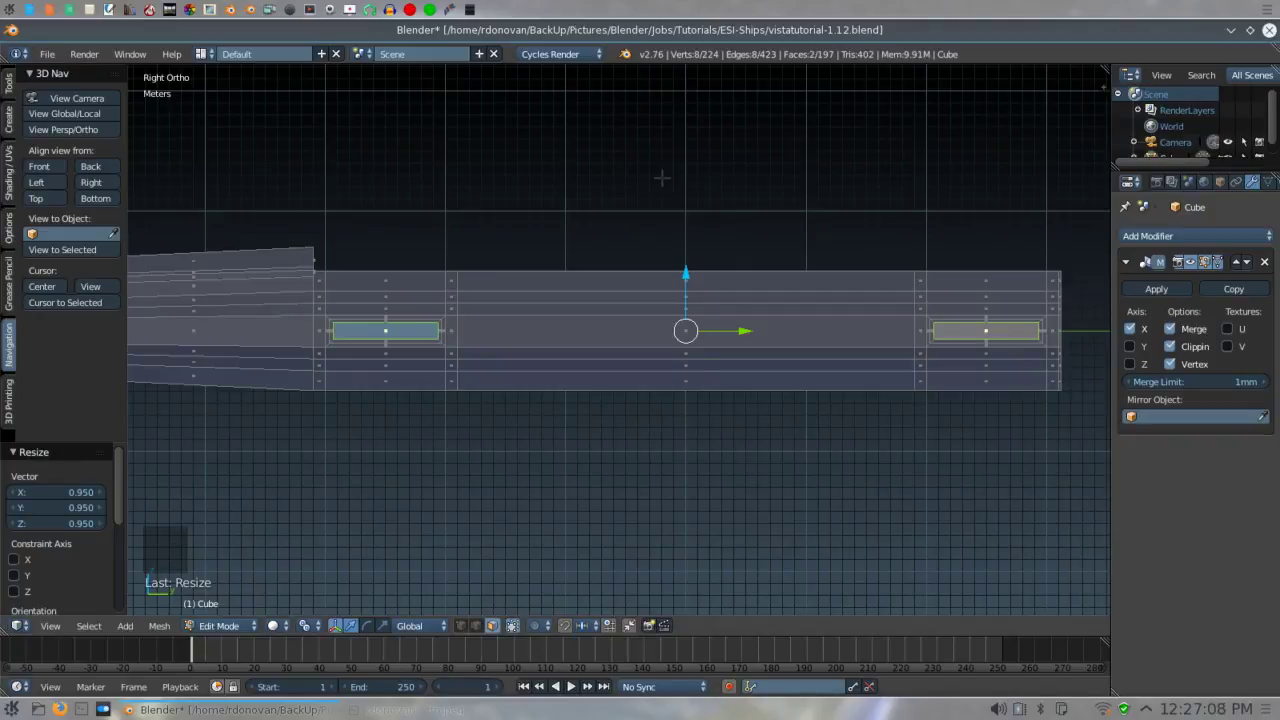
- In back orthographic view, extrude the inner faces of both side blocks into the hull along X by about -9.197 m, then deselect everything
key("ctrl+KP_1")
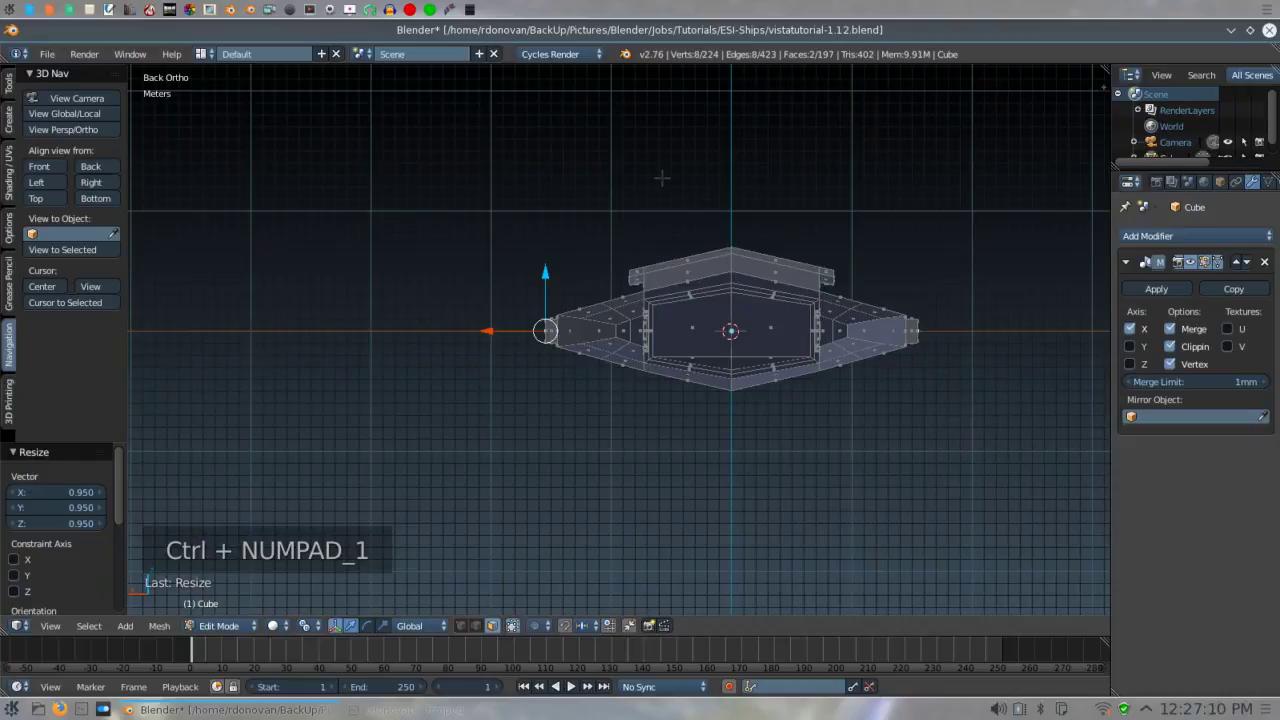
key("e")
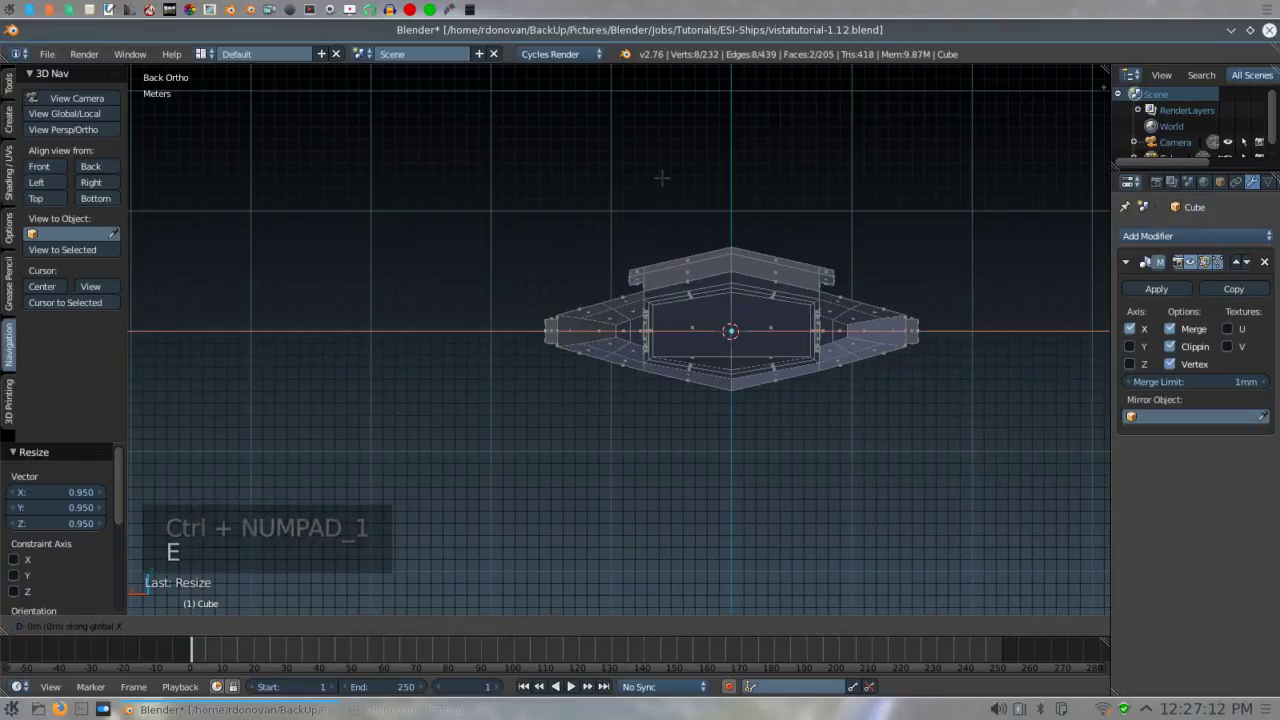
left_click(772, 178)
middle_click_drag(493, 224, 618, 225)
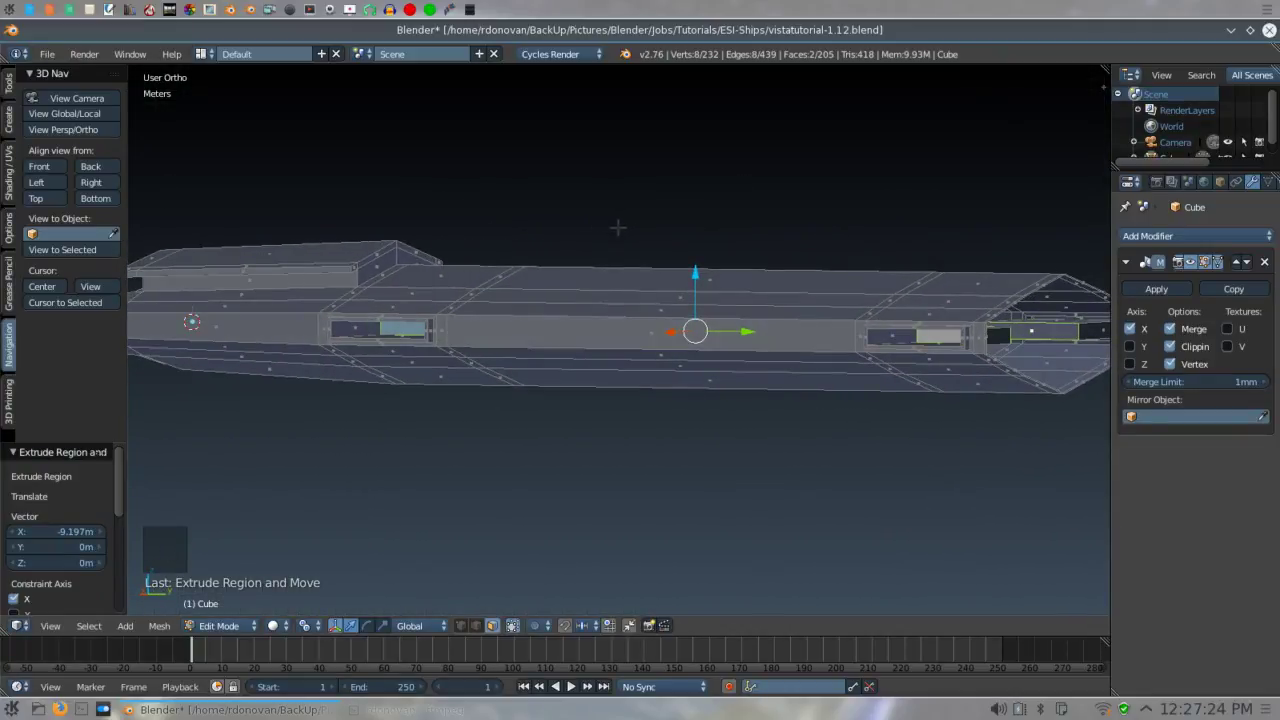
key("a")
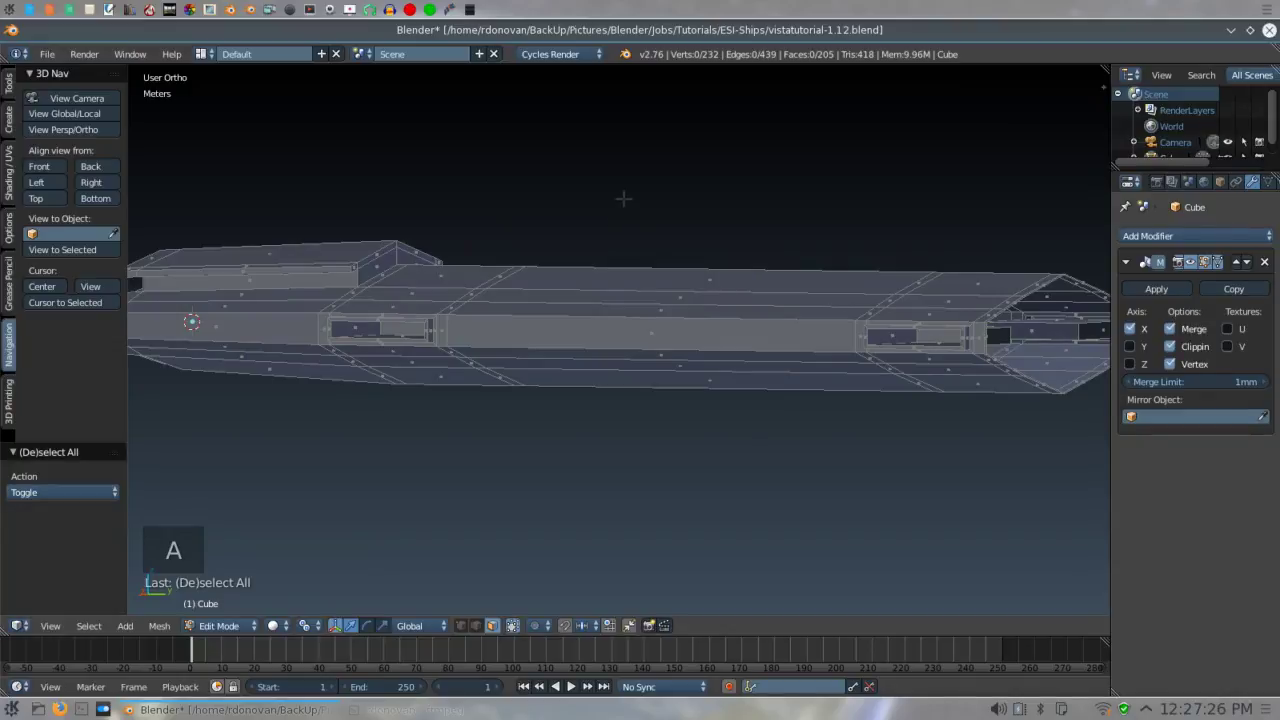
- Circle-select nine faces along the hull side's middle band: six ahead of the front block and three between the two blocks
key("KP_3")
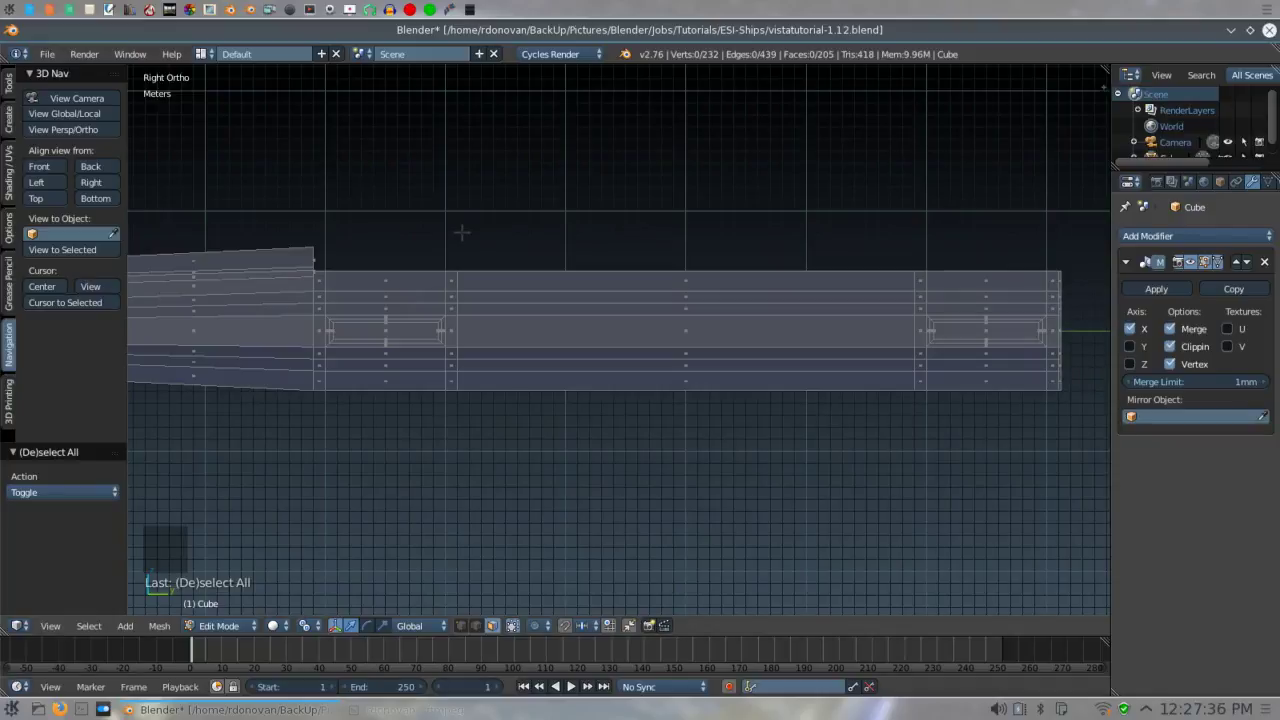
middle_click_drag(457, 229, 711, 231)
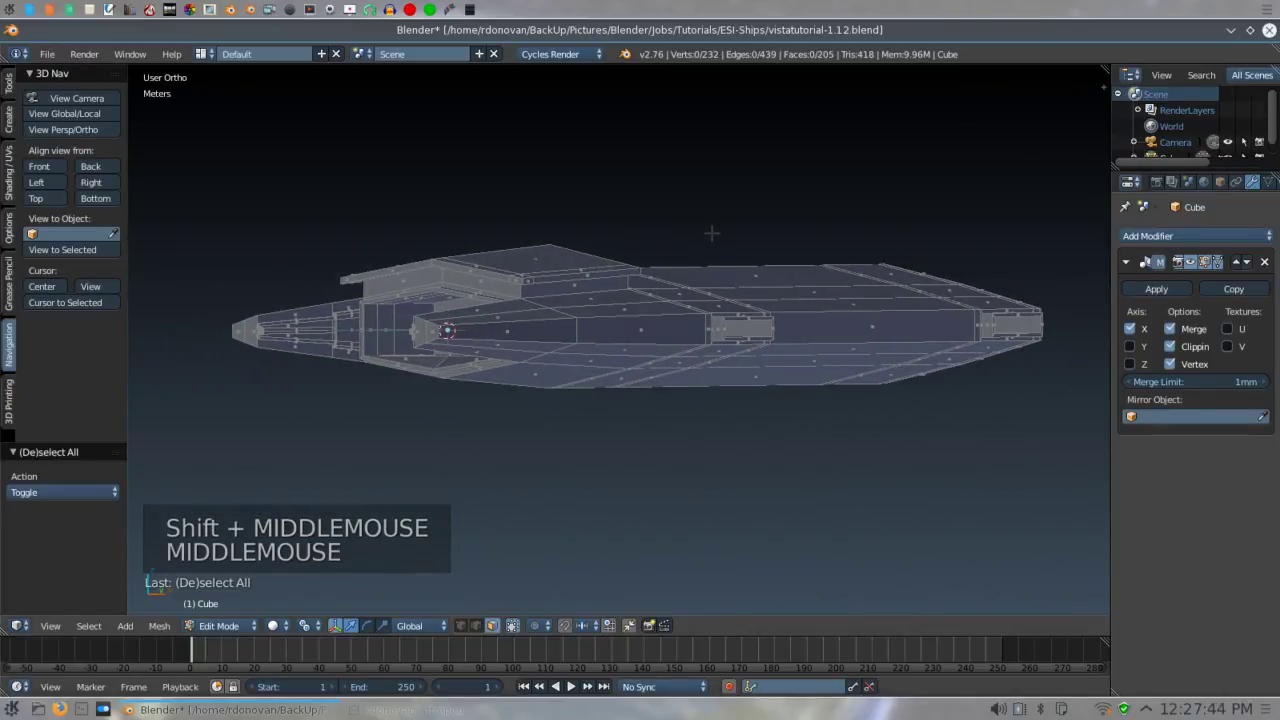
key("c")
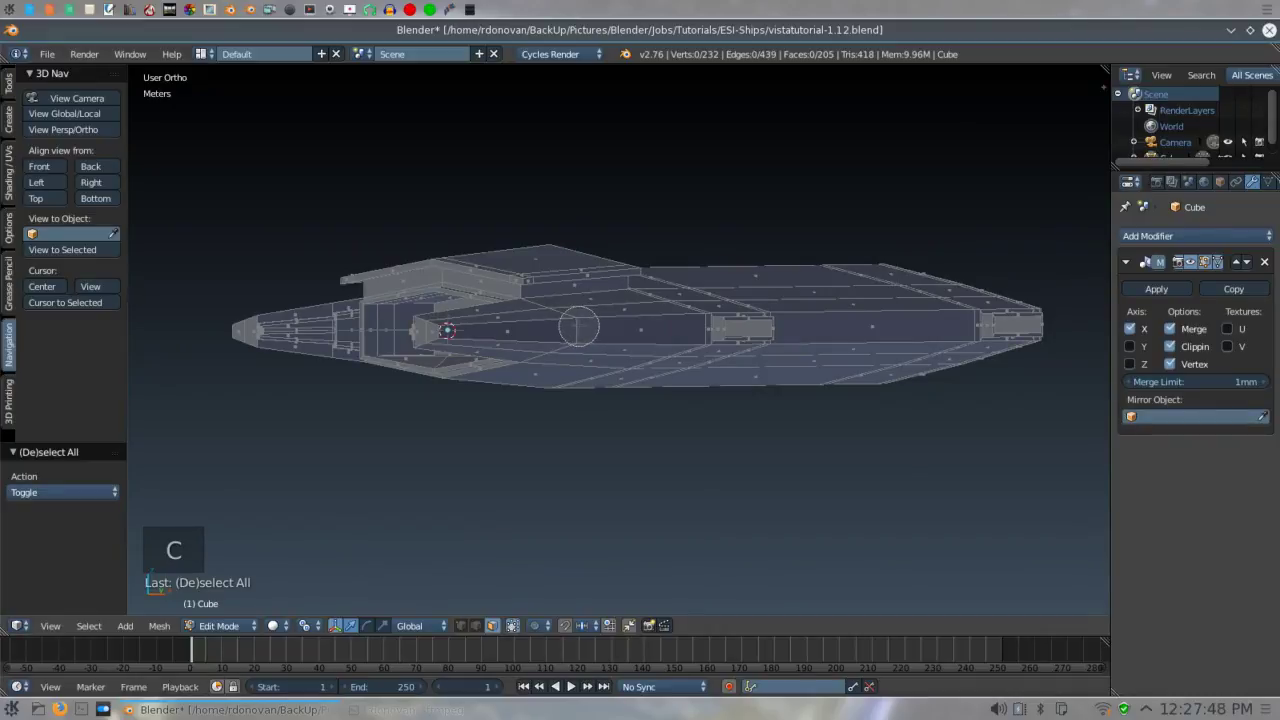
left_click(581, 330)
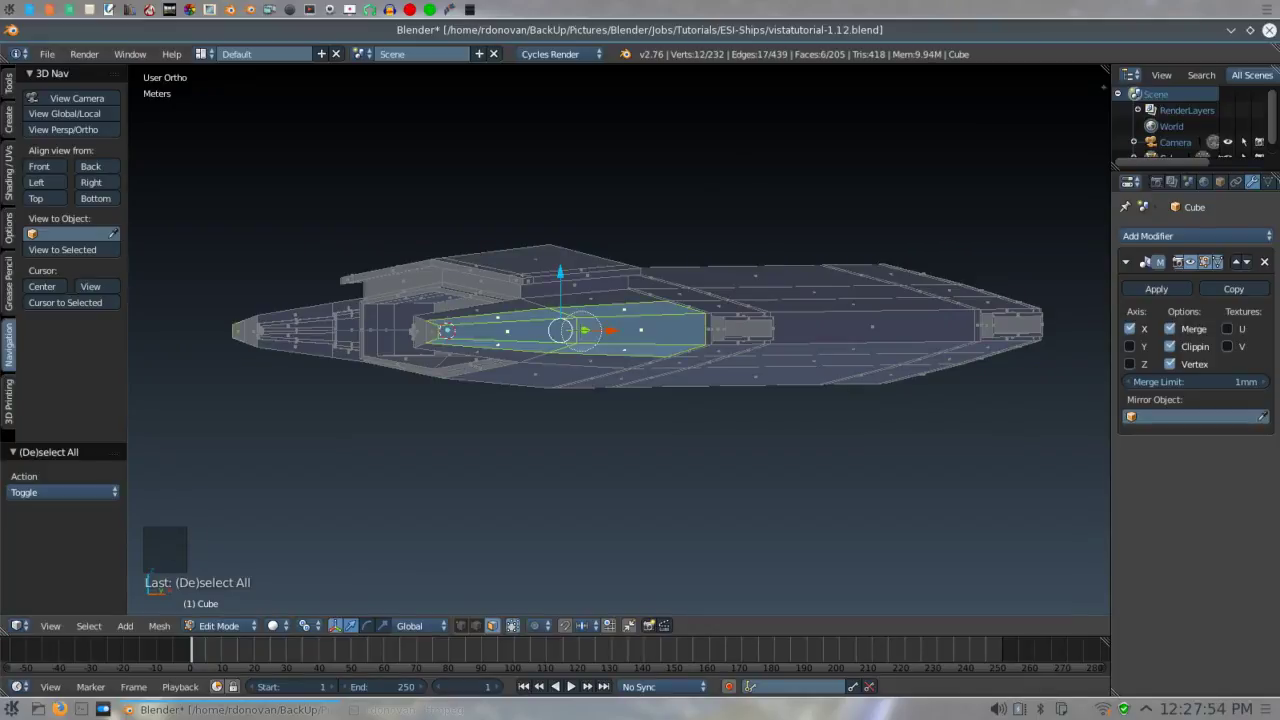
left_click(841, 324)
right_click(841, 324)
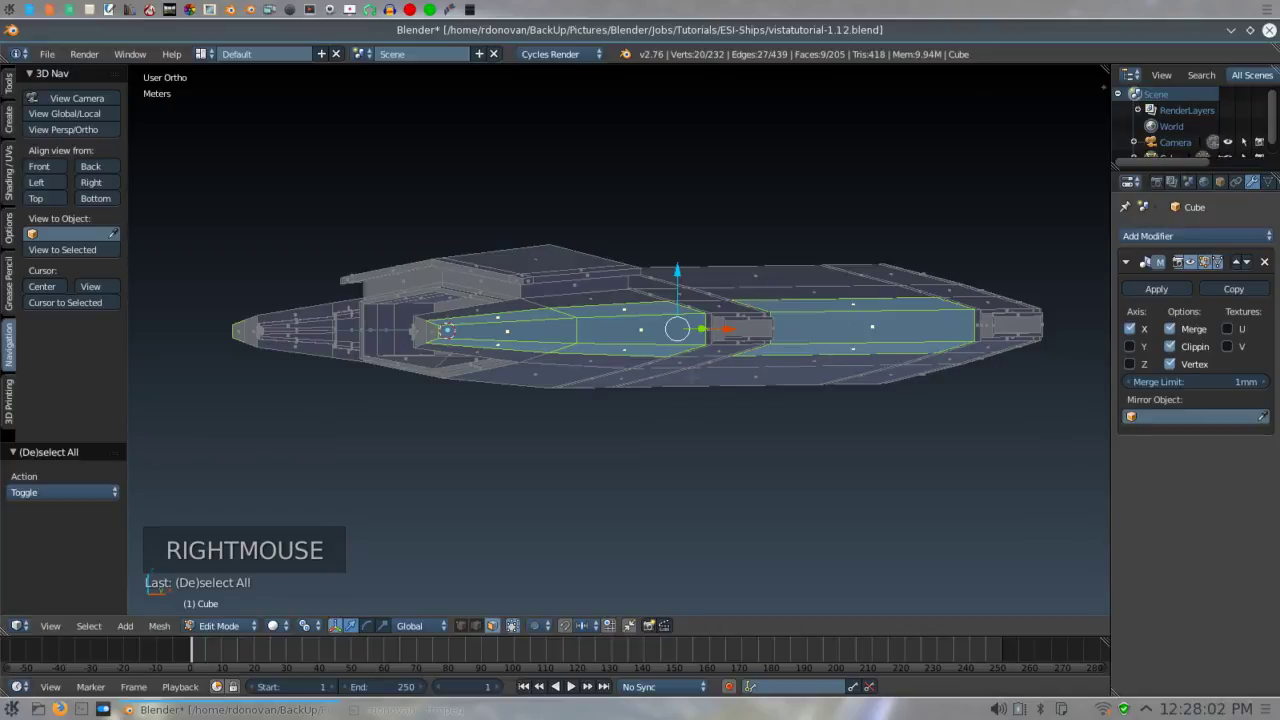
- In front orthographic view, extrude the nine selected faces and scale them by 1.15 with the Y axis excluded
key("KP_1")
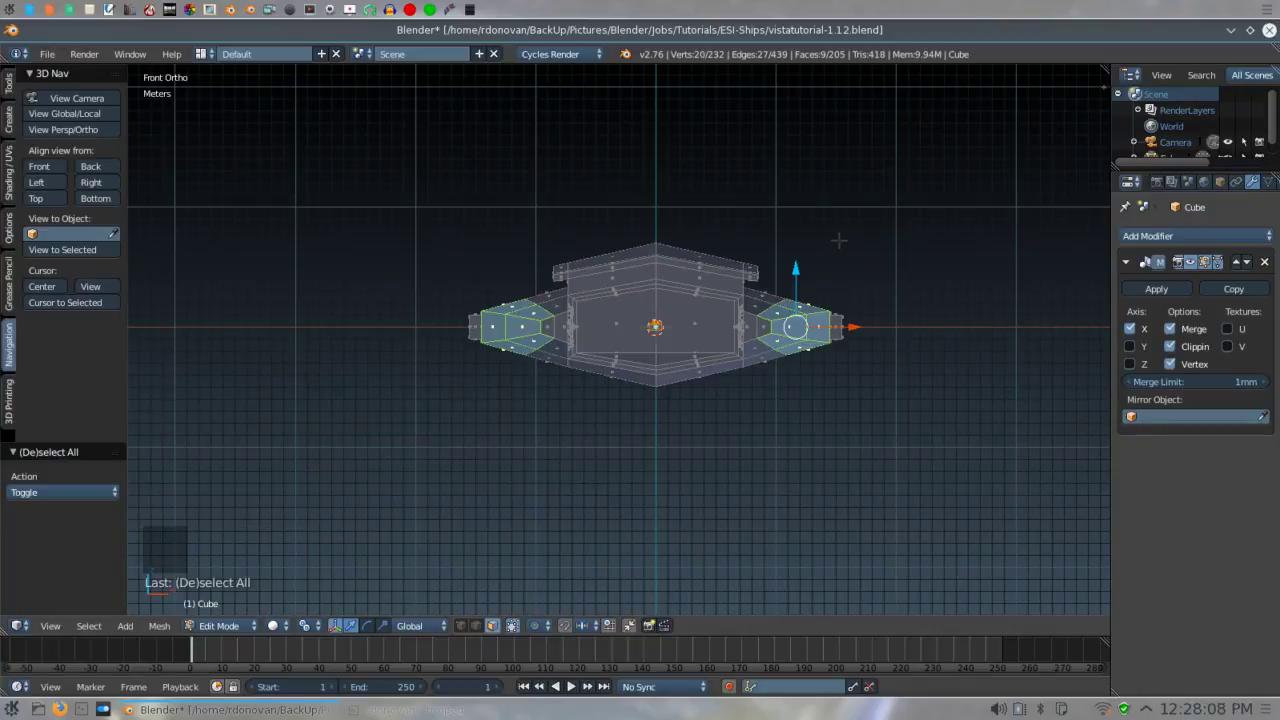
key("e")
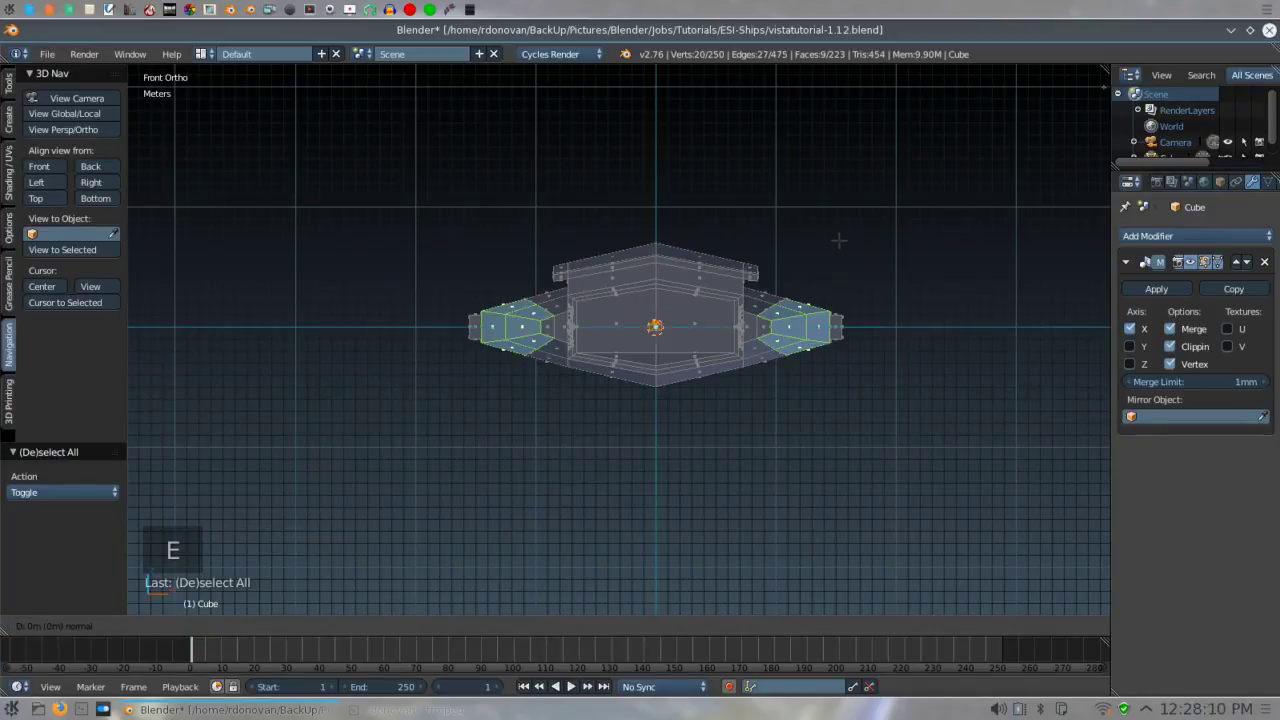
key("s")
key("shift+y")
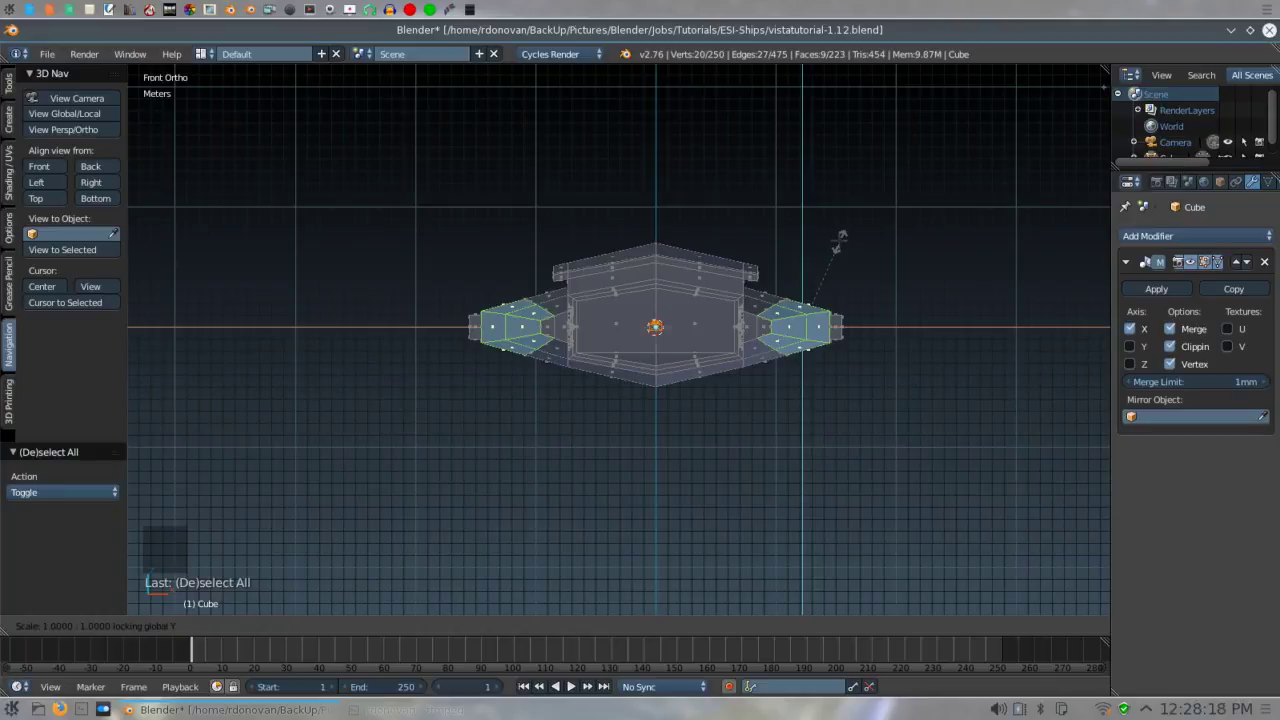
type("1.15")
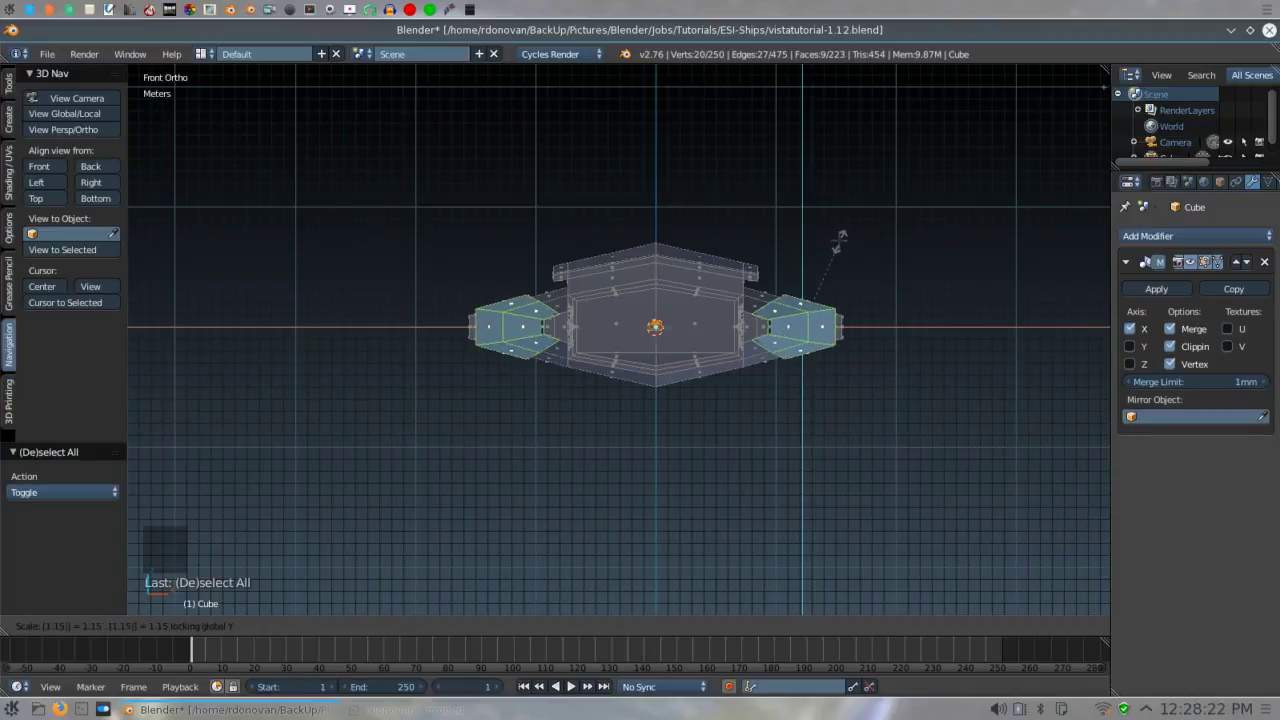
key("Return")
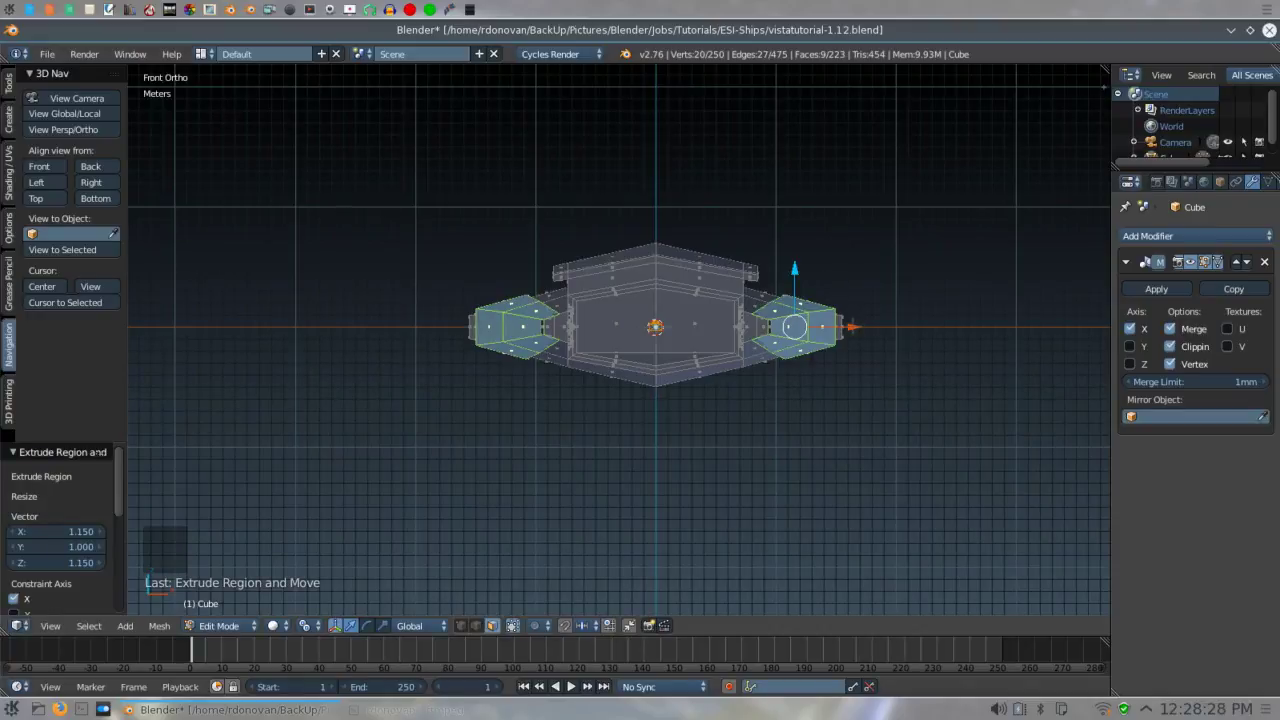
- Move the extruded side faces outward along X by 1 m and by about a further 3.2 cm
left_click(849, 326)
left_click_drag(852, 326, 864, 326)
scroll(864, 326, "up", 4)
middle_click_drag(864, 326, 509, 370, "shift")
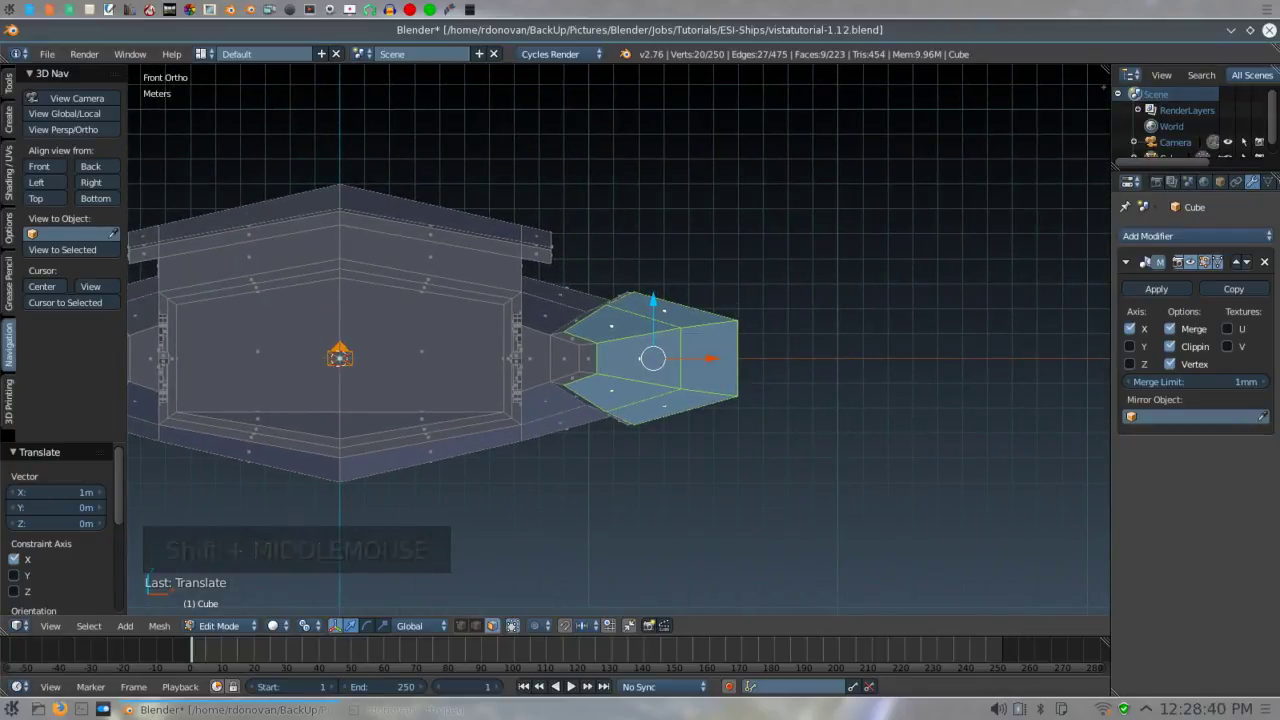
mouse_move(708, 358)
left_mouse_down()
mouse_move(694, 362)
mouse_move(711, 359)
left_mouse_up()
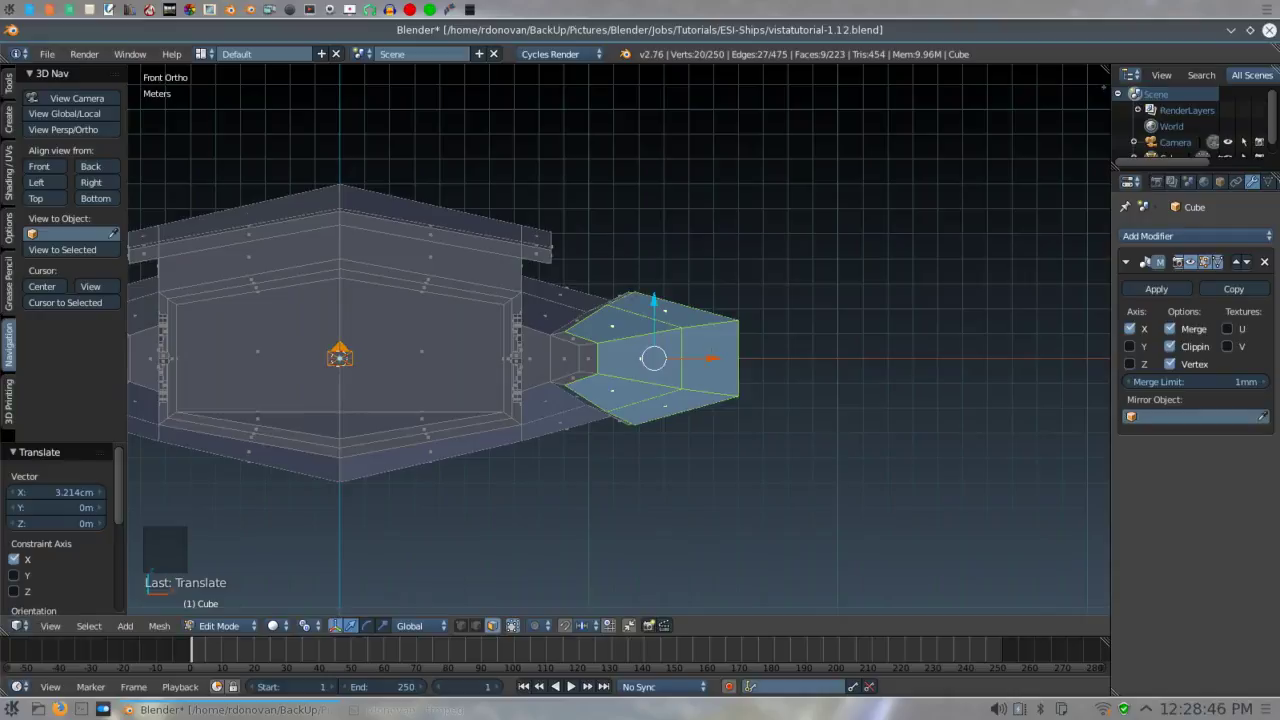
- Remove the three faces between the two side blocks from the selection, keeping the six forward faces selected
middle_click_drag(752, 318, 737, 354)
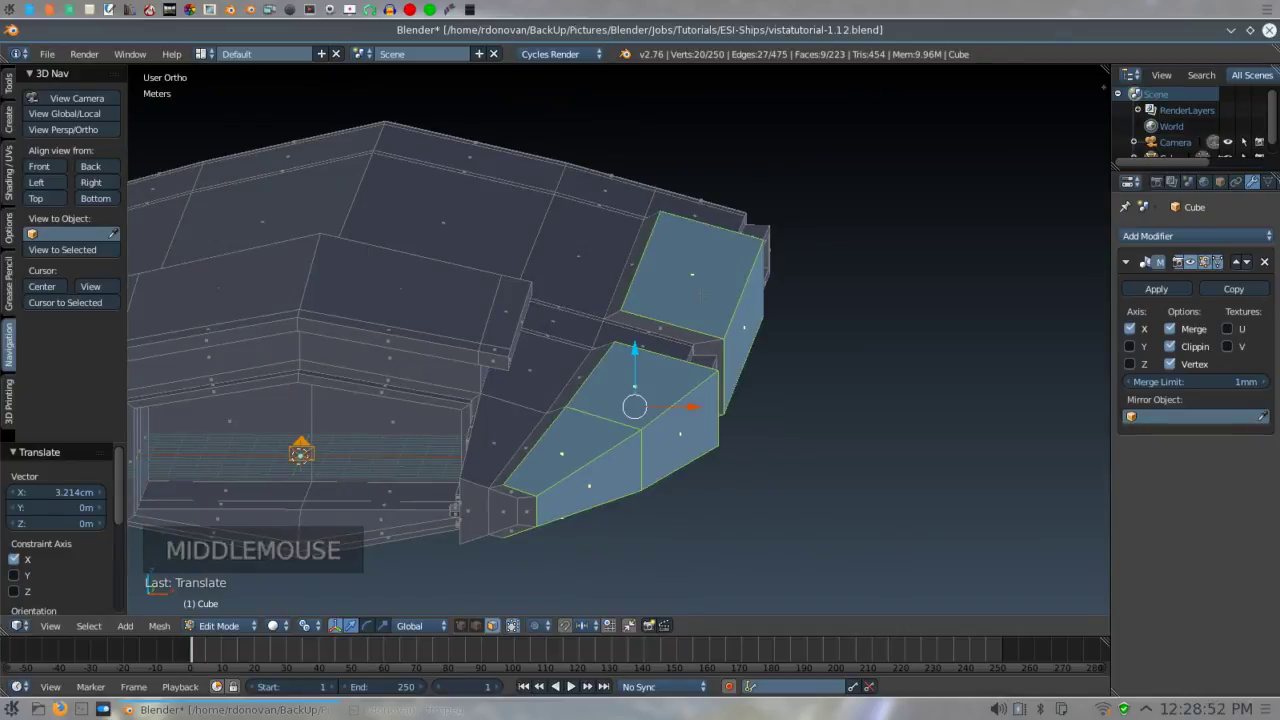
right_click(703, 295, "shift")
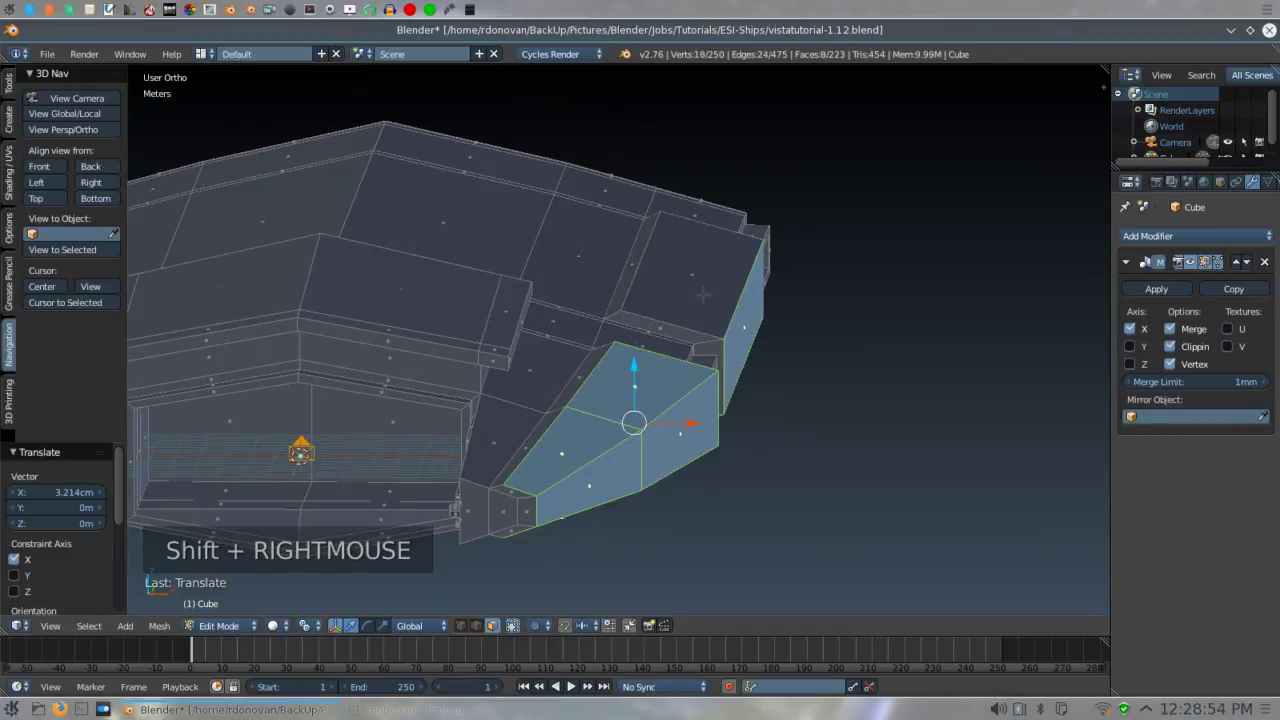
right_click(743, 320, "shift")
middle_click_drag(765, 338, 755, 307)
right_click(709, 402, "shift")
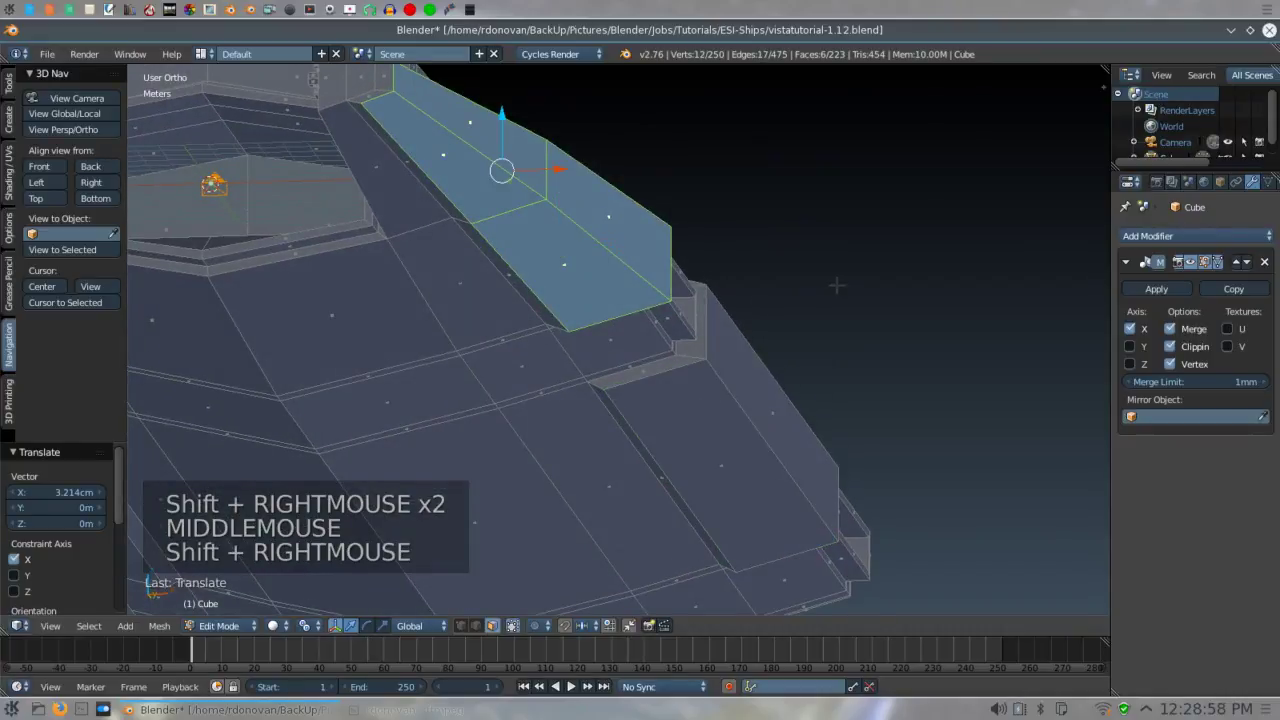
- In front orthographic view, move the six forward side faces outward along X by about 52 cm
key("KP_1")
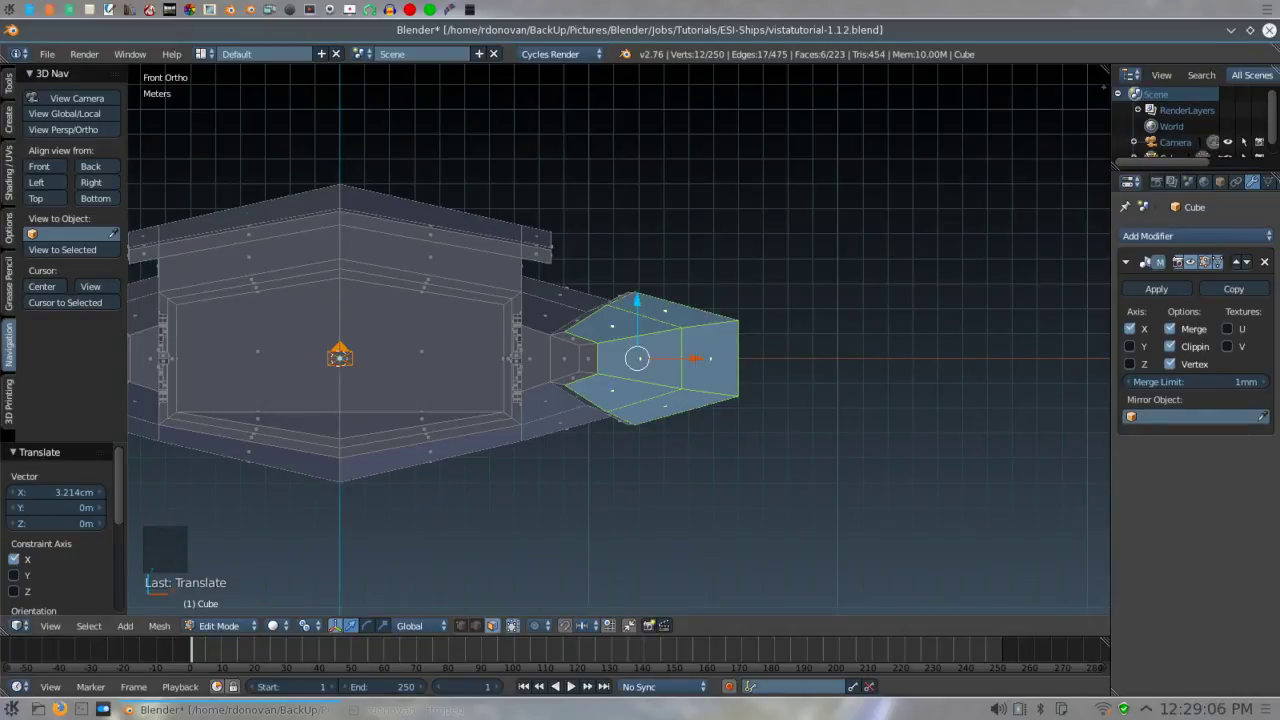
left_click_drag(695, 358, 828, 372, "shift")
key("ctrl+z")
- Add the upper, outer and lower faces of the raised section between the two side blocks to the selection
middle_click_drag(826, 352, 829, 362)
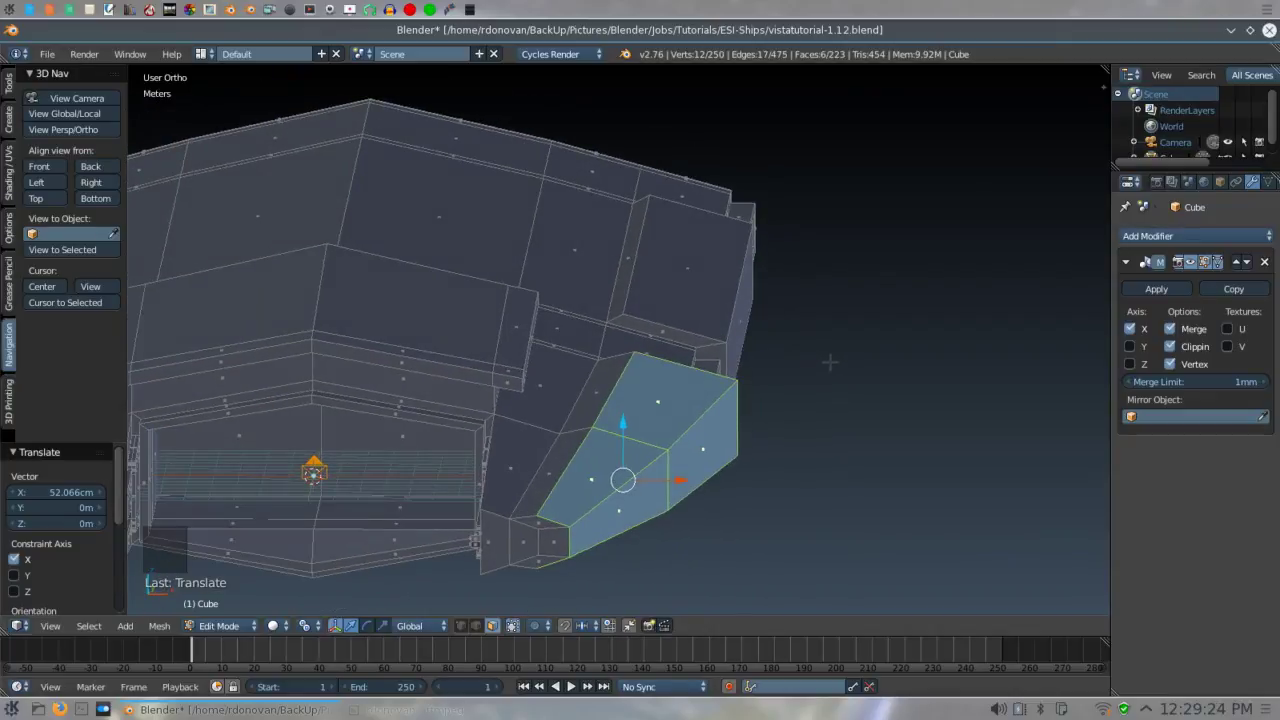
key("KP_7")
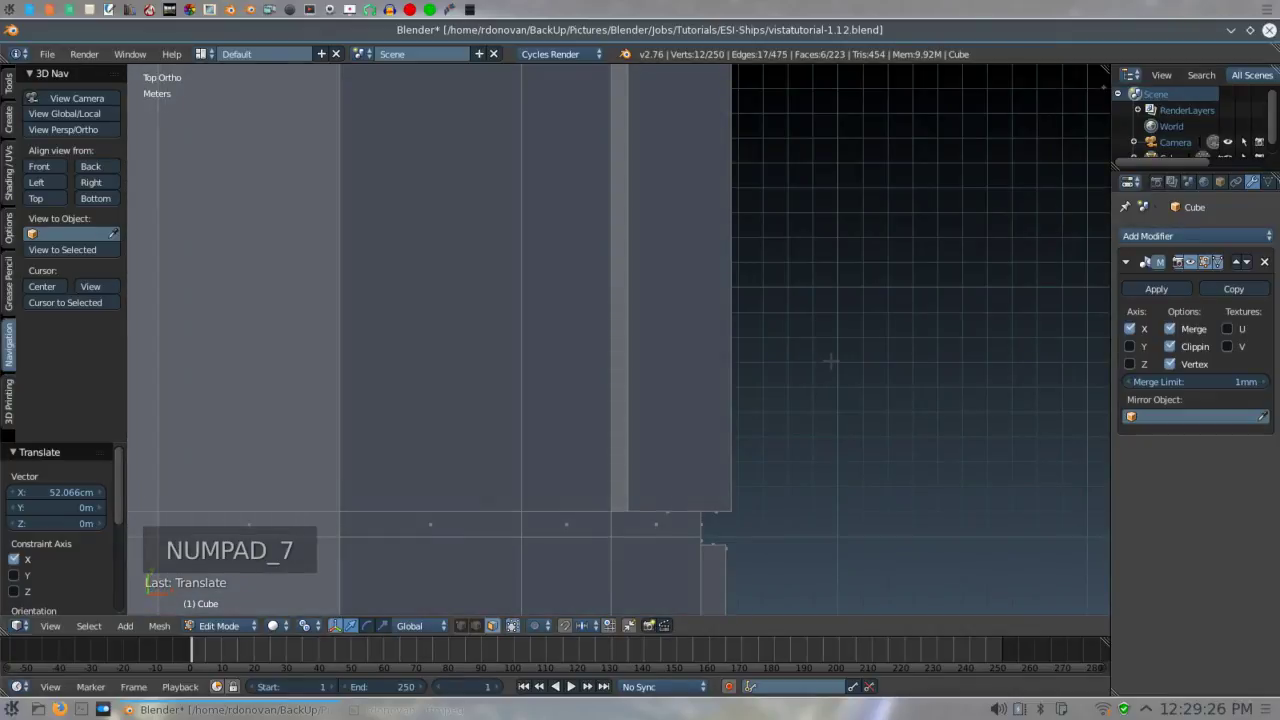
middle_click_drag(831, 360, 826, 86, "shift")
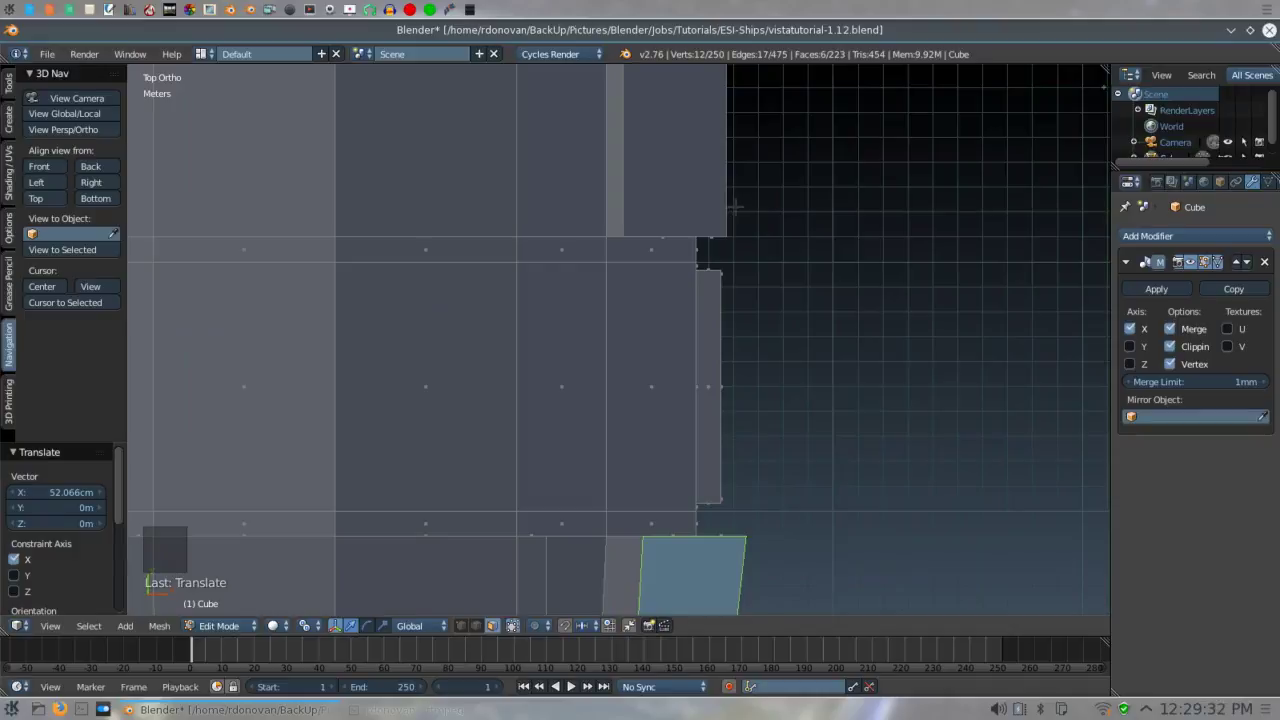
middle_click_drag(770, 220, 778, 80)
right_click(757, 152, "shift")
right_click(757, 152, "shift")
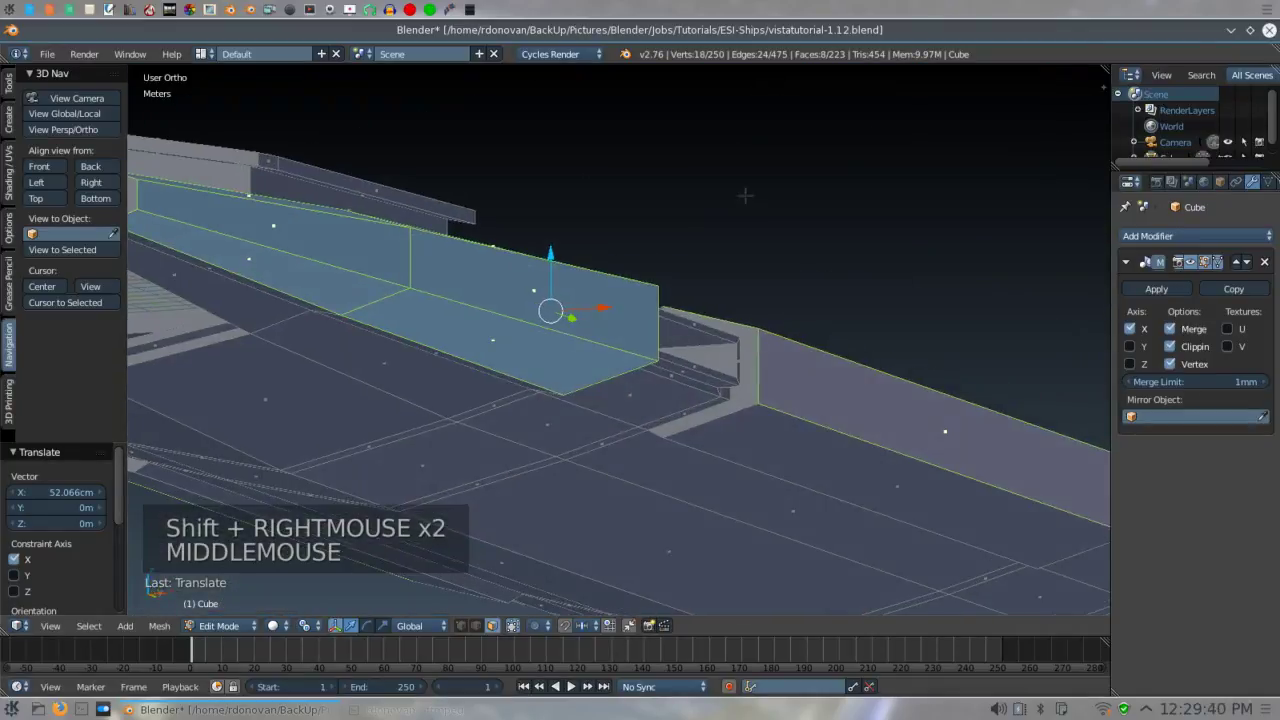
right_click(795, 440, "shift")
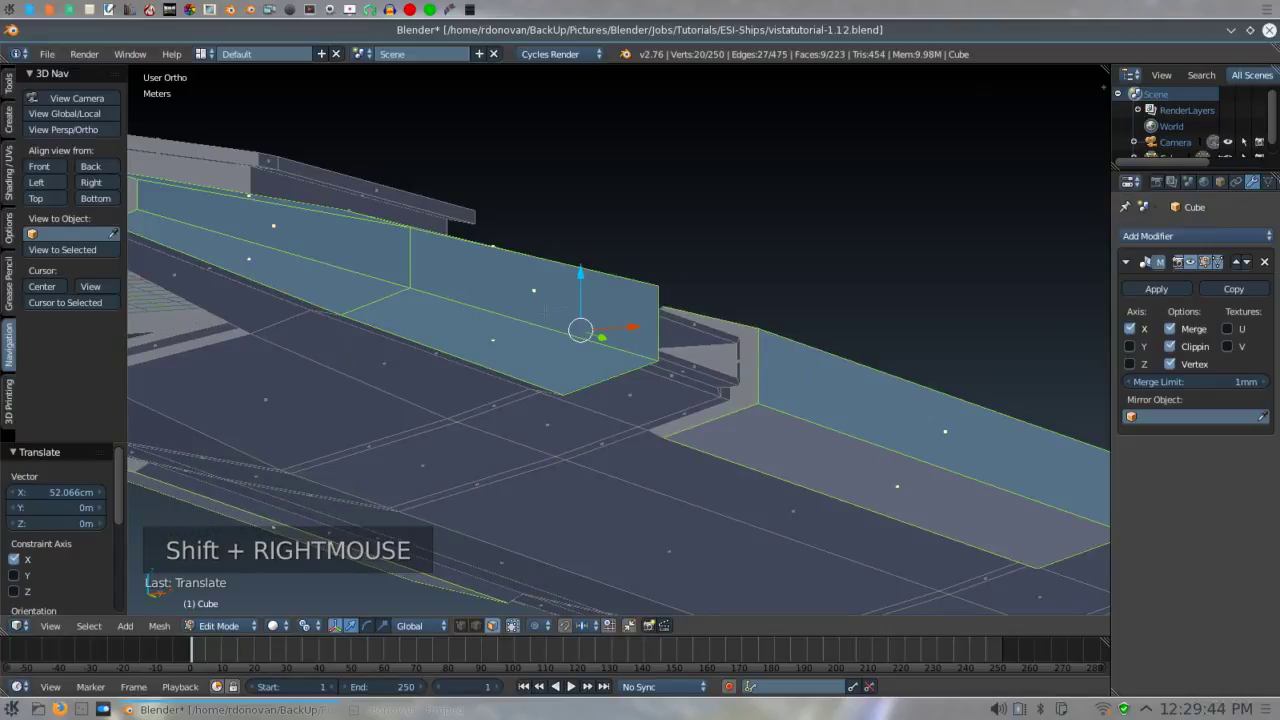
- Remove the six forward side faces from the selection, keeping only the three faces between the side blocks
right_click(543, 312, "shift")
right_click(537, 336, "shift")
right_click(610, 300, "shift")
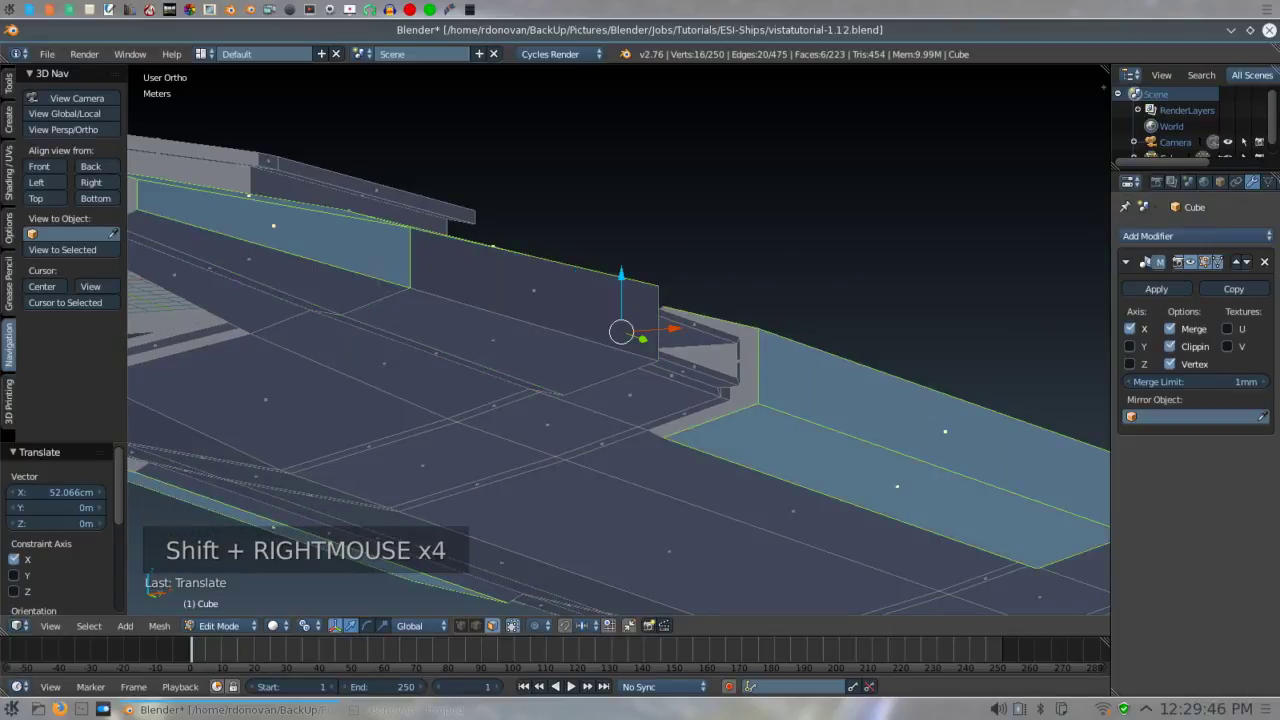
right_click(390, 262, "shift")
middle_click_drag(390, 262, 483, 322)
right_click(516, 355, "shift")
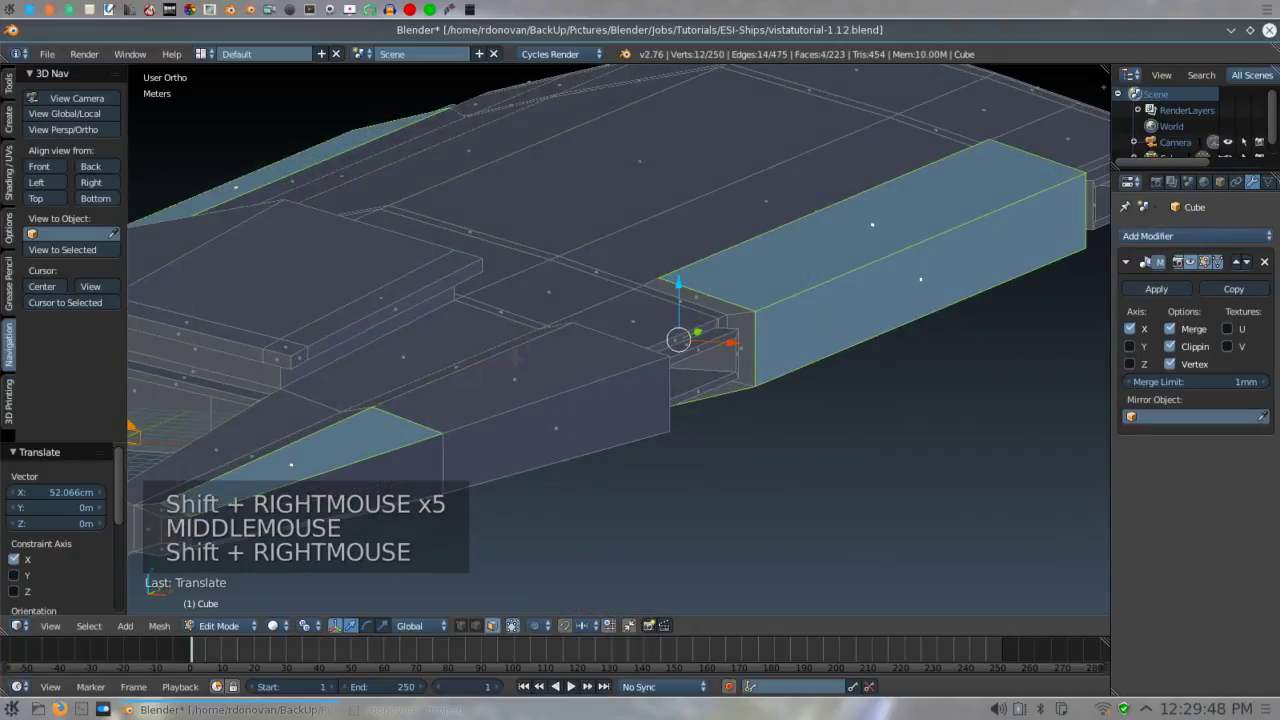
right_click(410, 409, "shift")
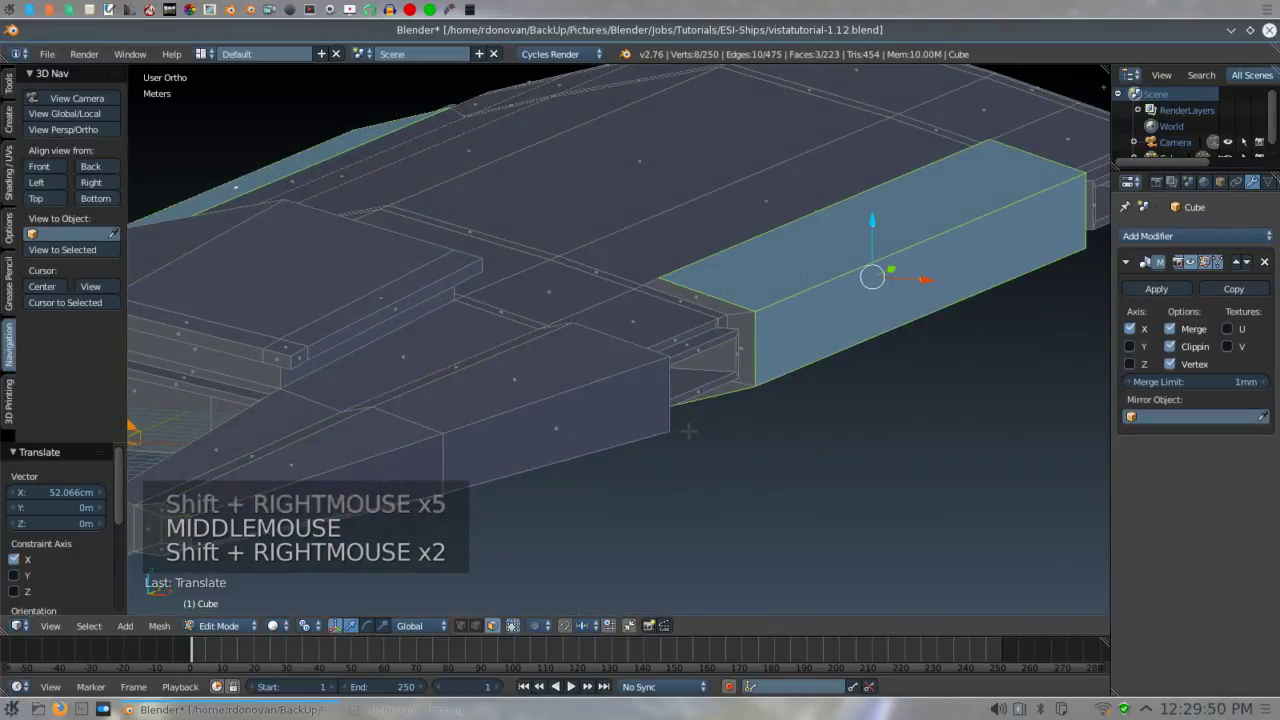
- In top orthographic view, move the three faces between the side blocks outward along X by about 28.9 cm
key("KP_7")
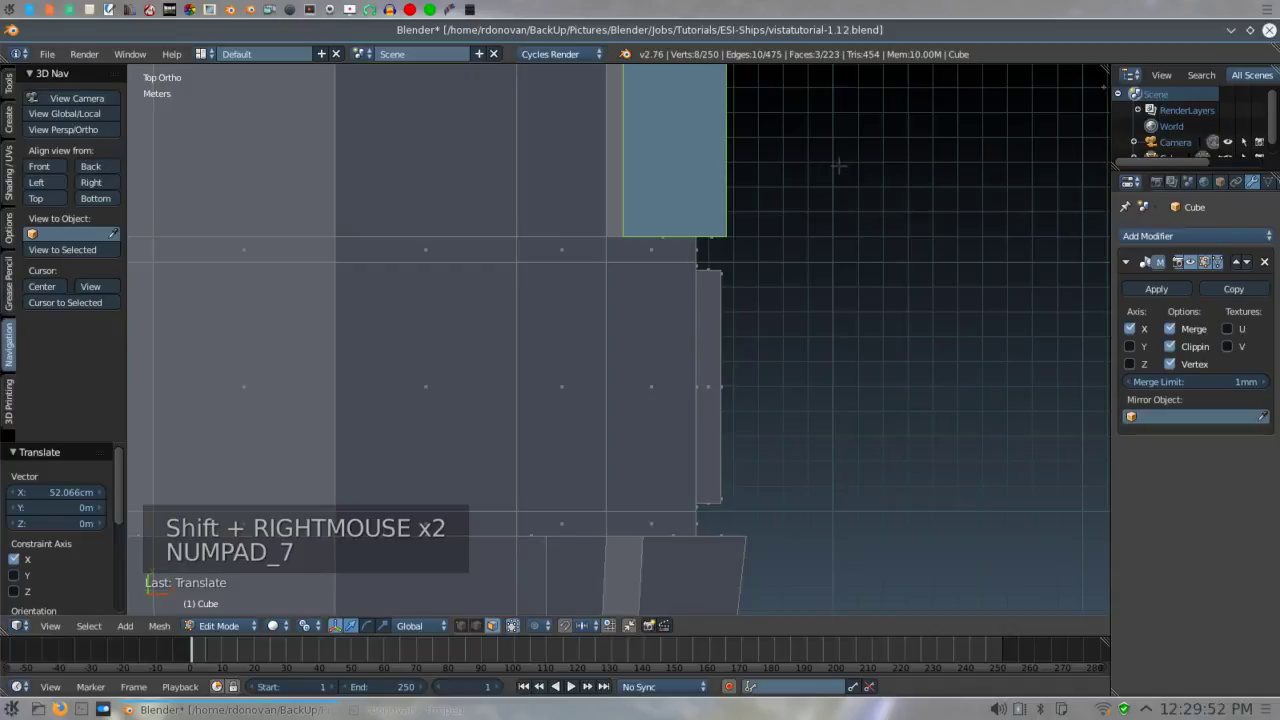
key("g")
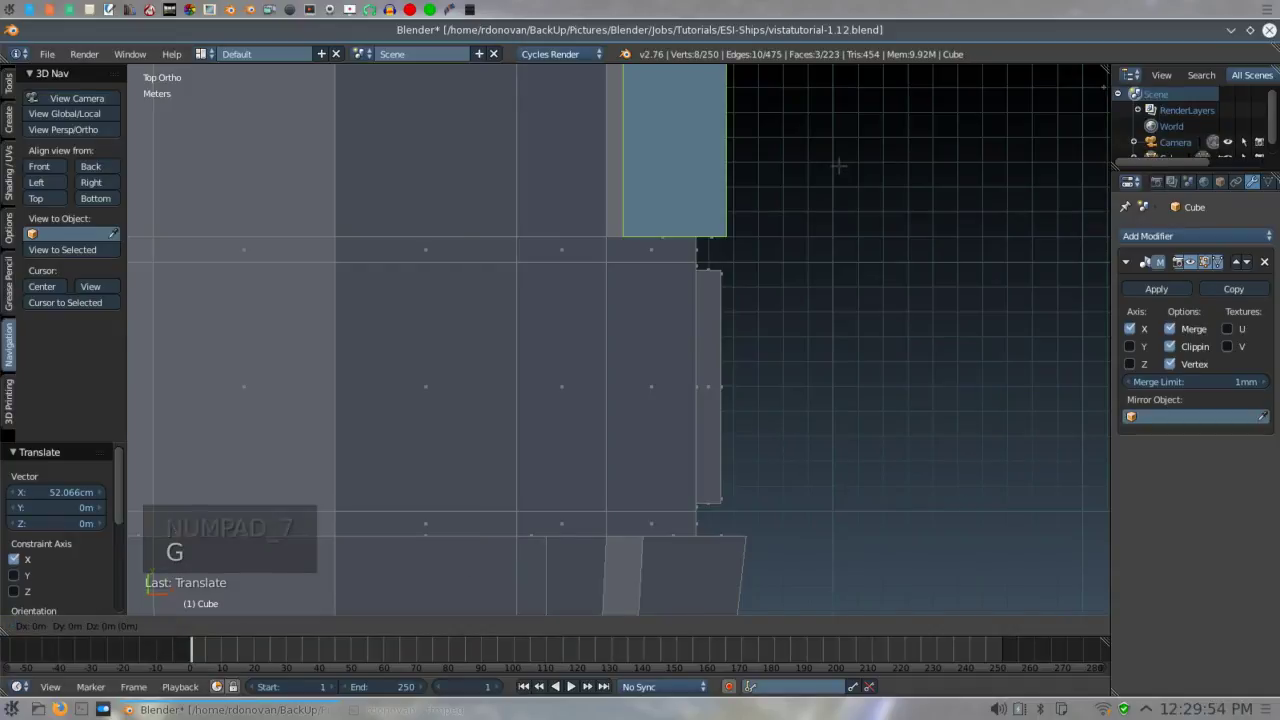
key("x")
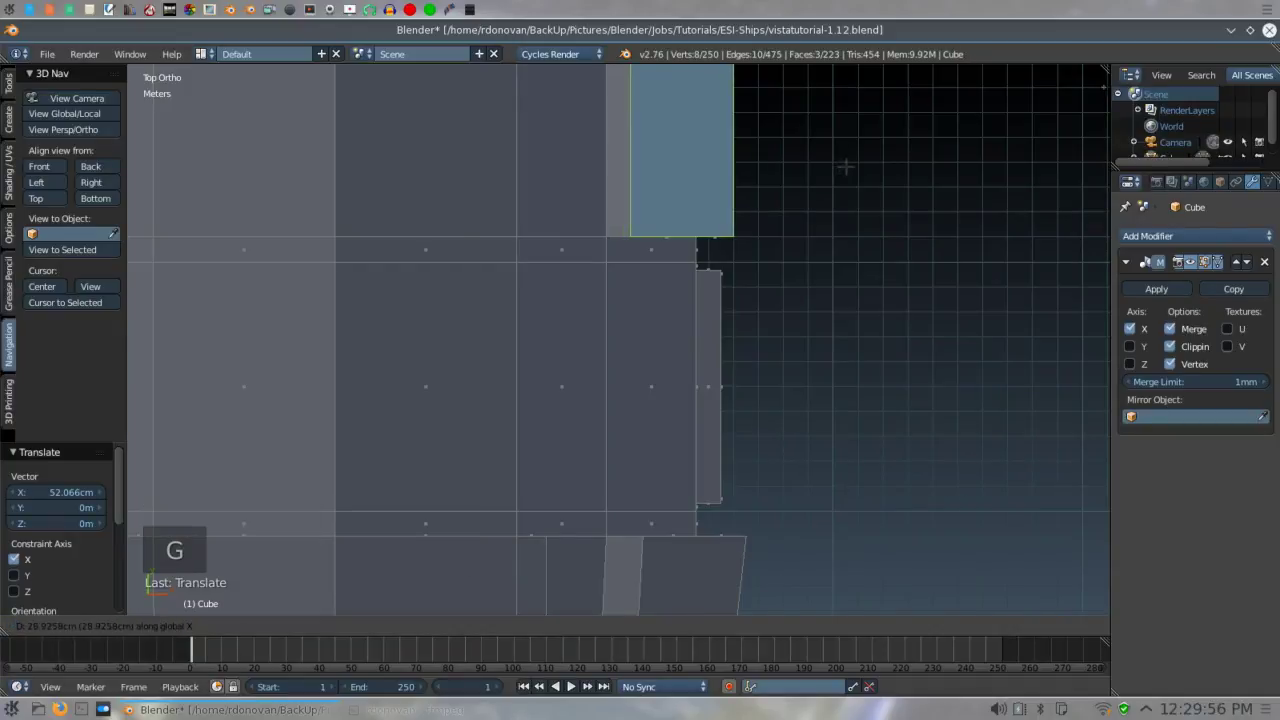
left_click(845, 168)
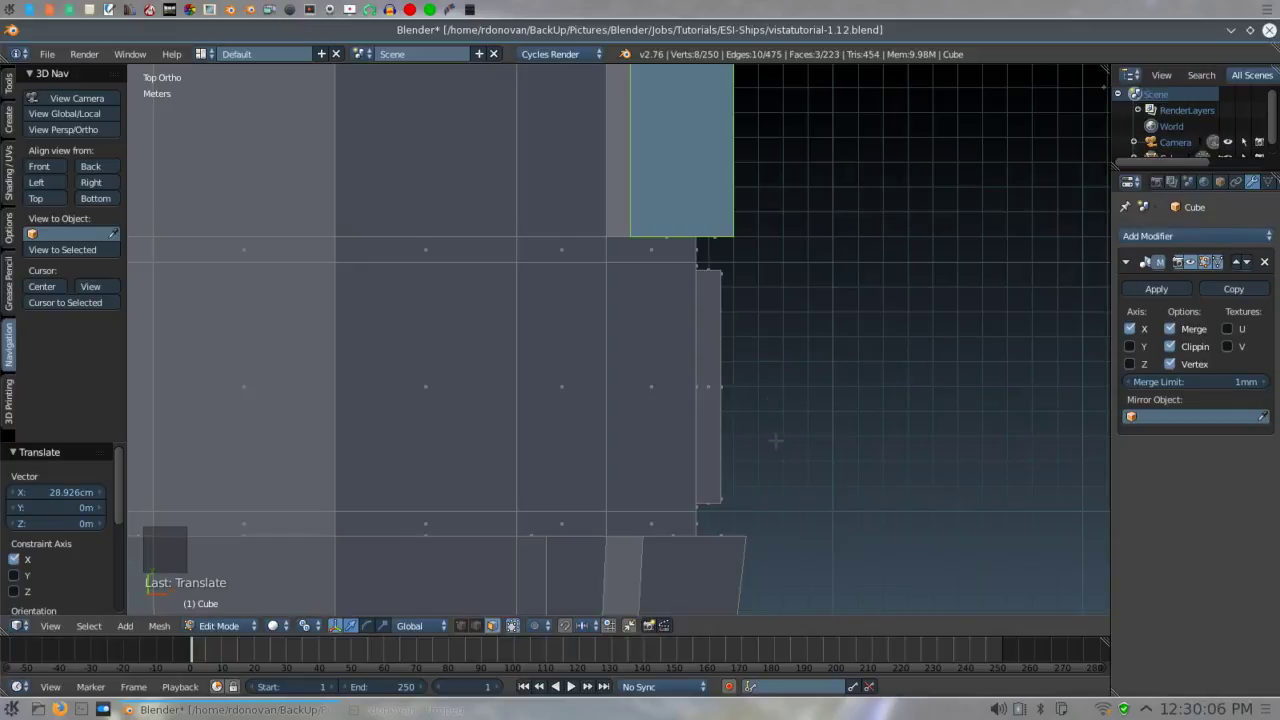
- In right orthographic view, scale the two vertical outer edges flanking the recess between the raised sections to about 0.756 along Y around the median point
key("KP_3")
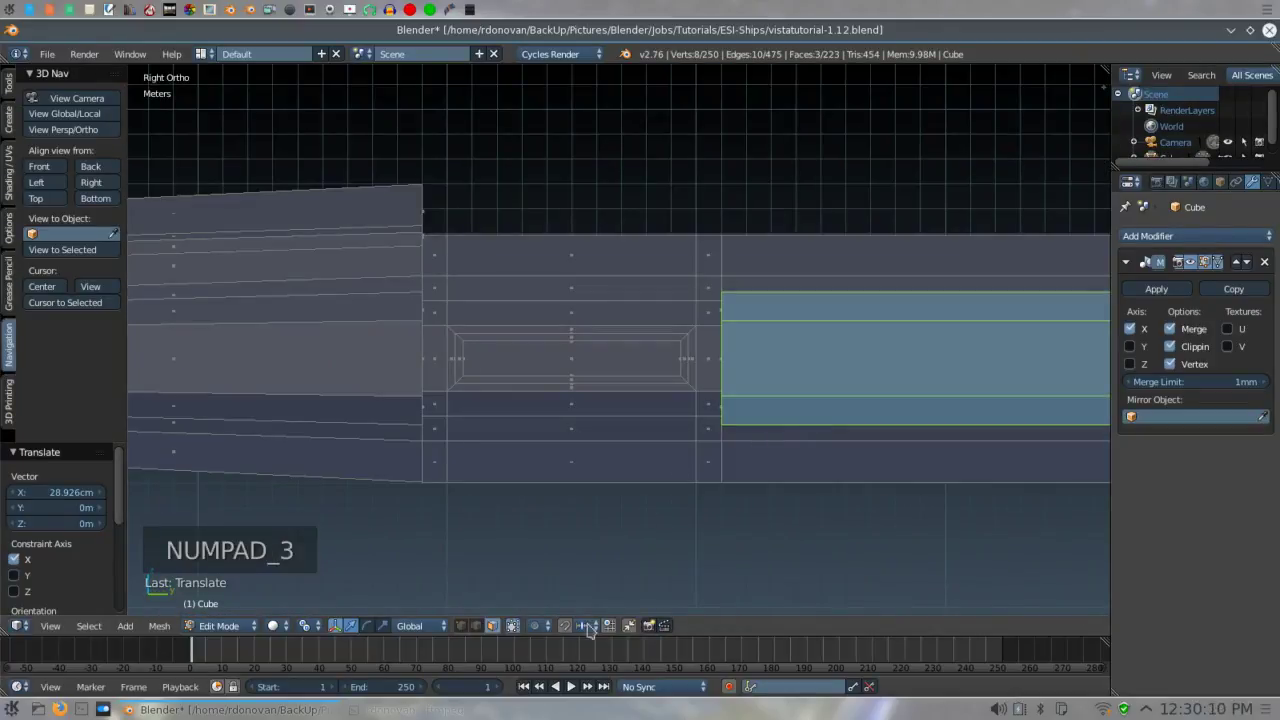
left_click(475, 626)
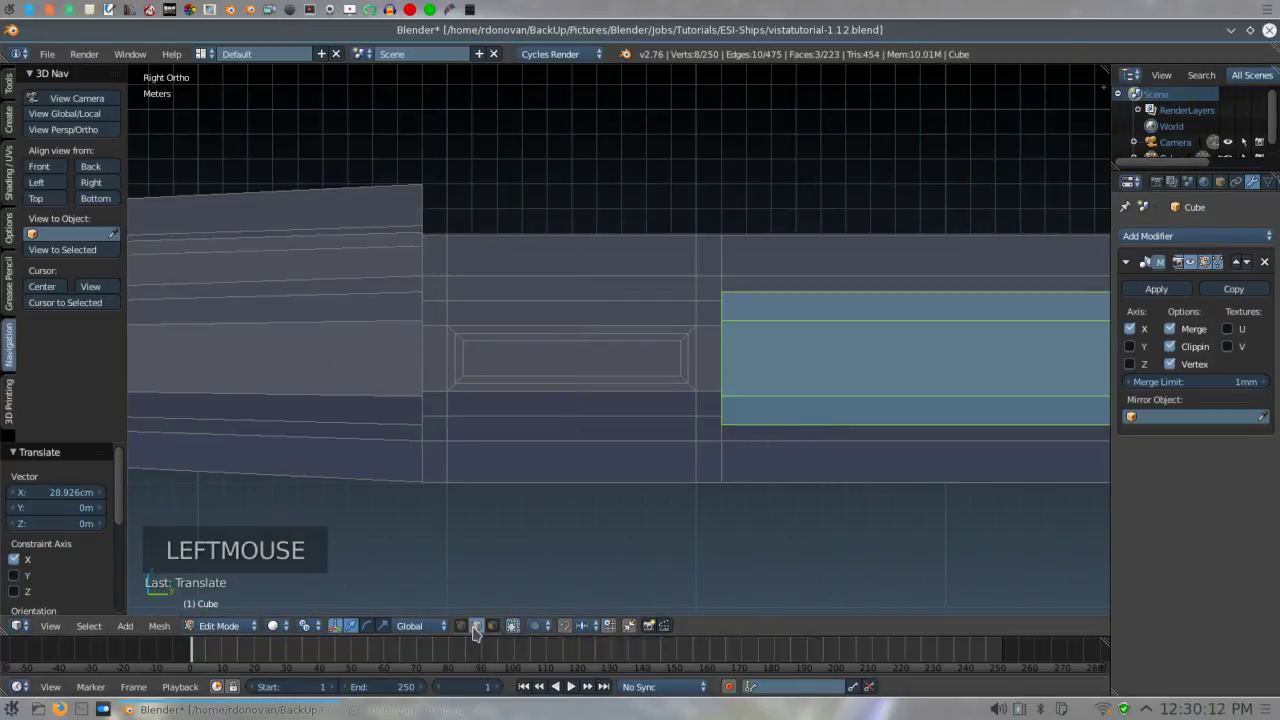
right_click(417, 350)
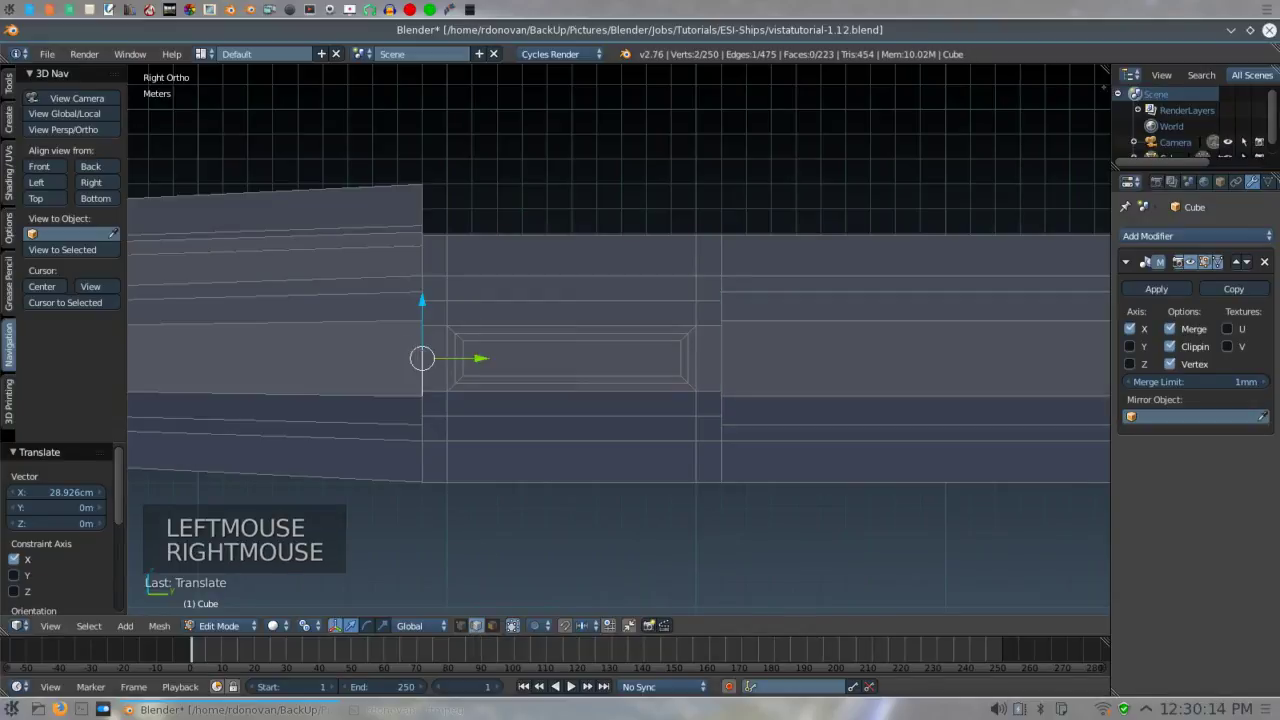
right_click(740, 355, "shift")
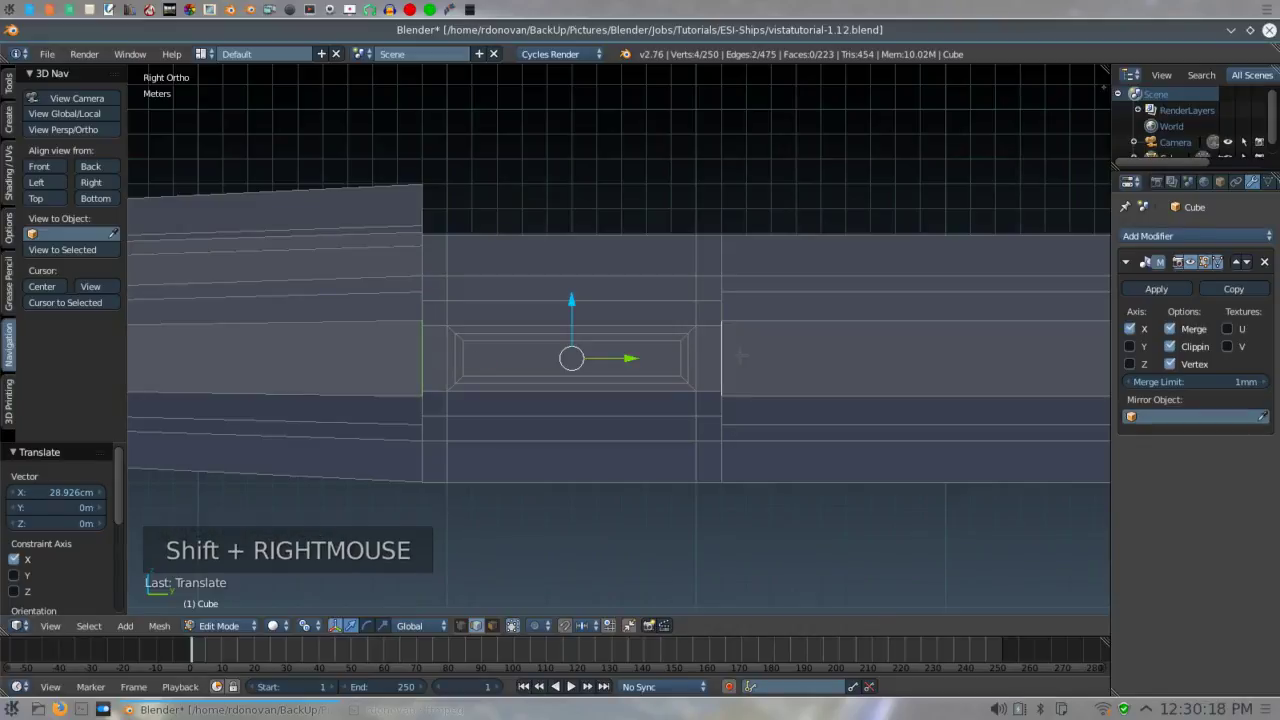
left_click(306, 628)
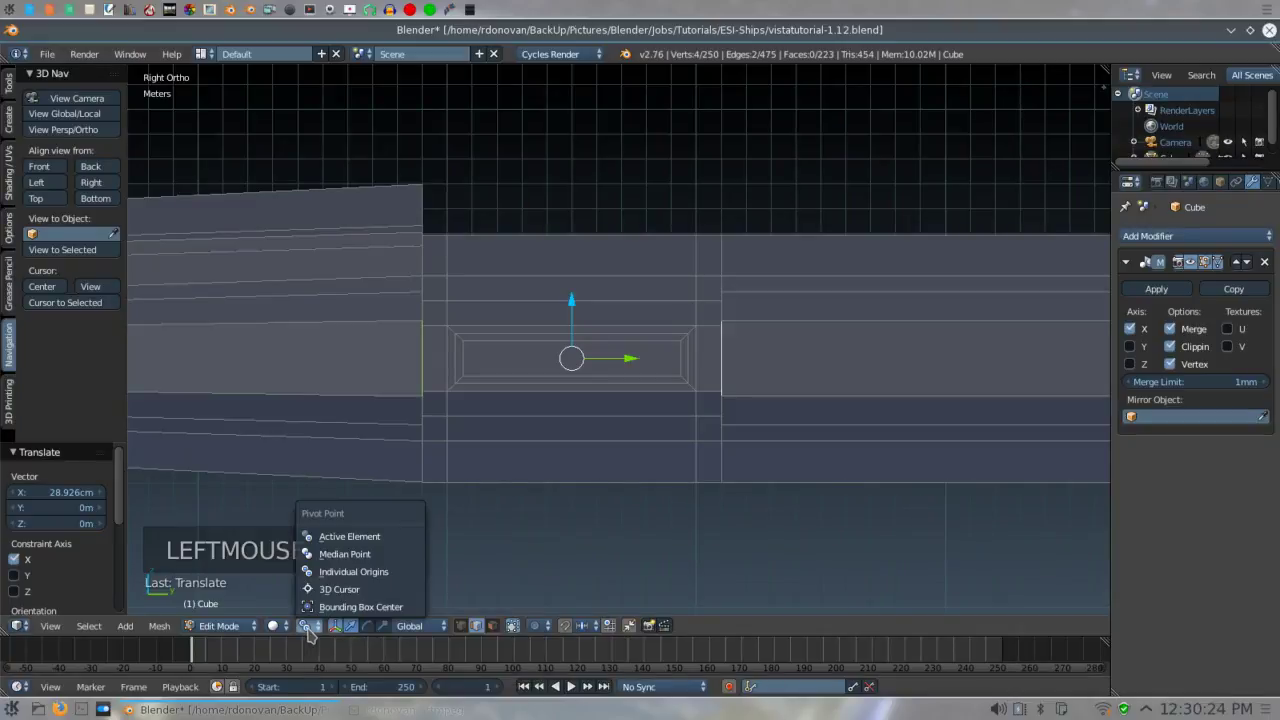
left_click(318, 556)
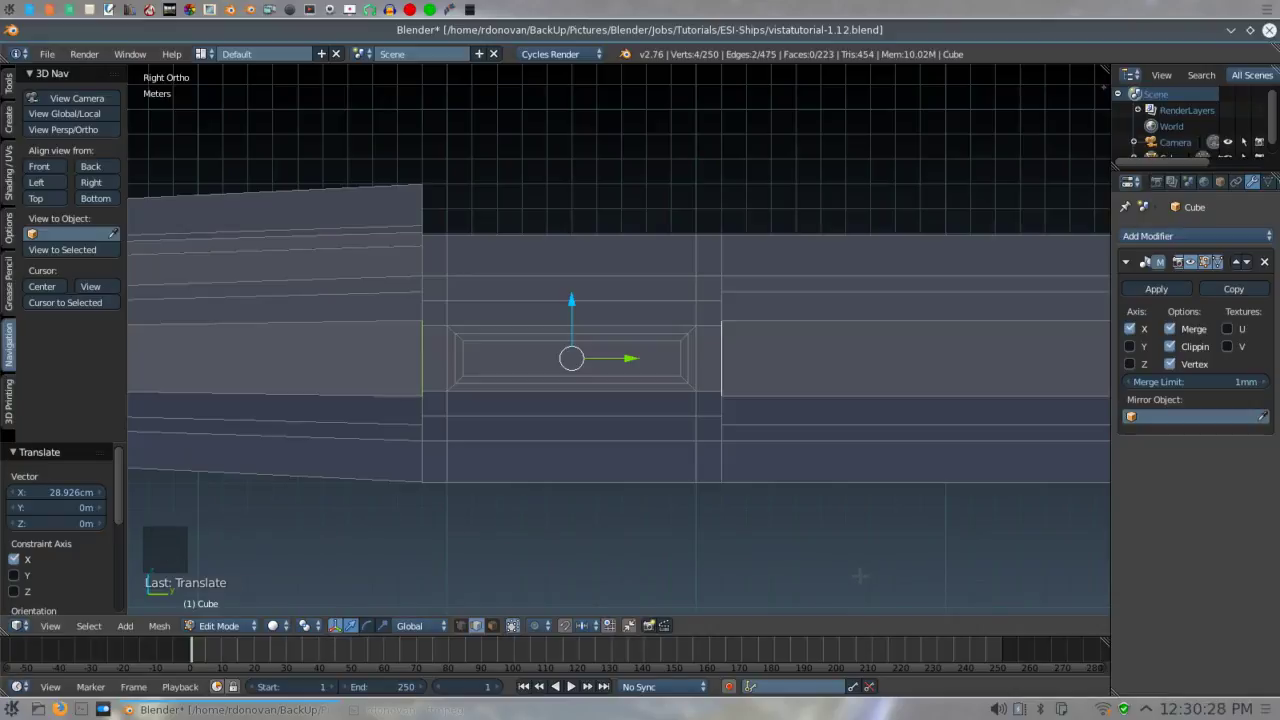
key("s")
key("y")
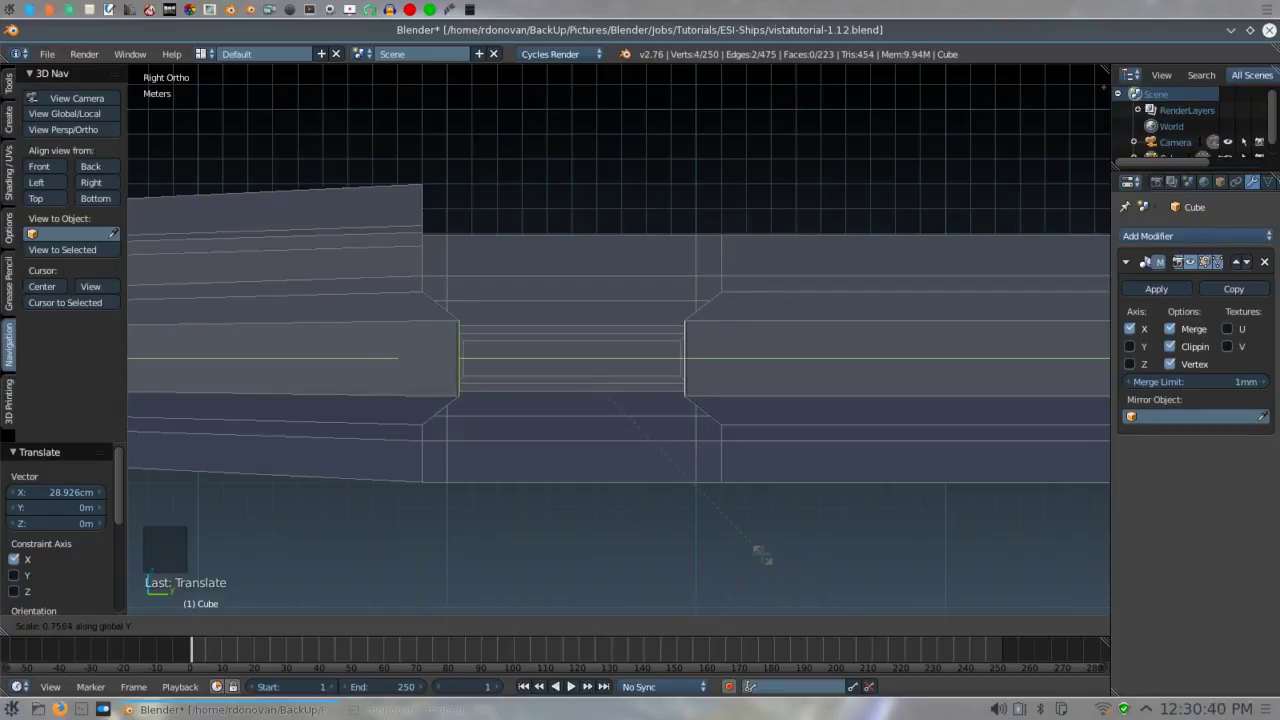
left_click(761, 555)
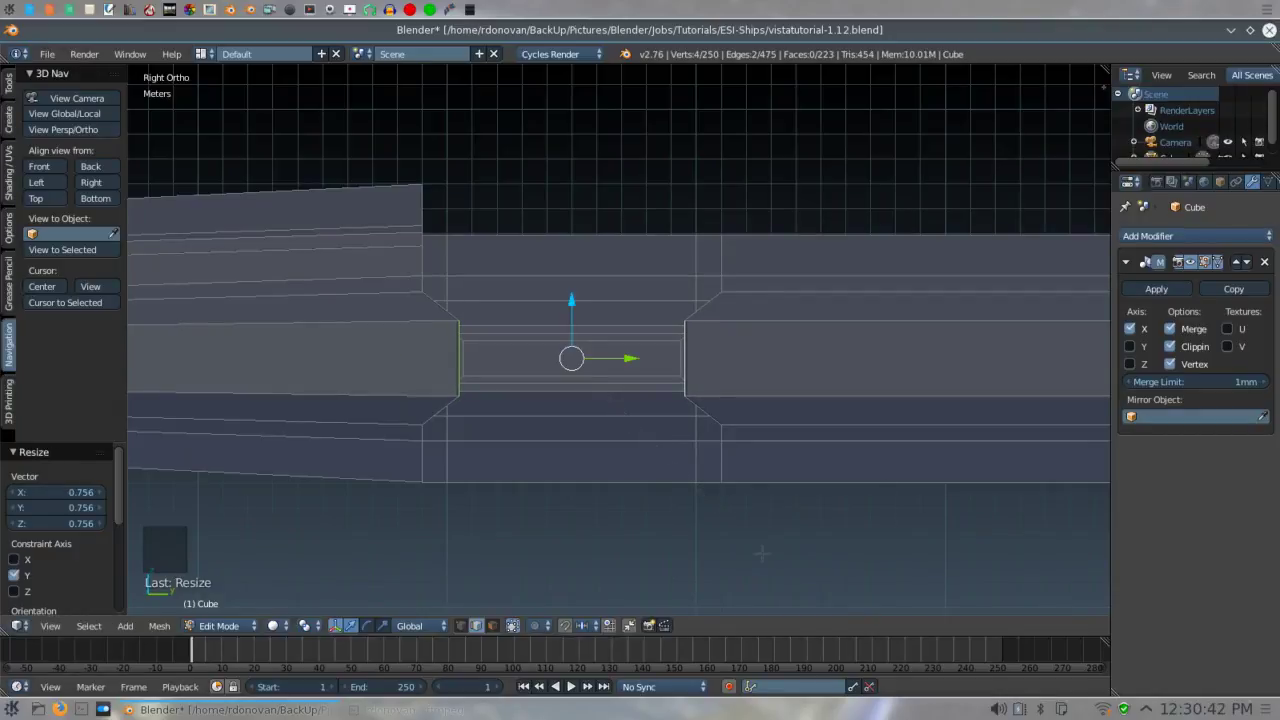
- Move the aft vertical outer edge of the rear raised section backward along Y by about 1.443 m
middle_click_drag(761, 555, 808, 555, "shift")
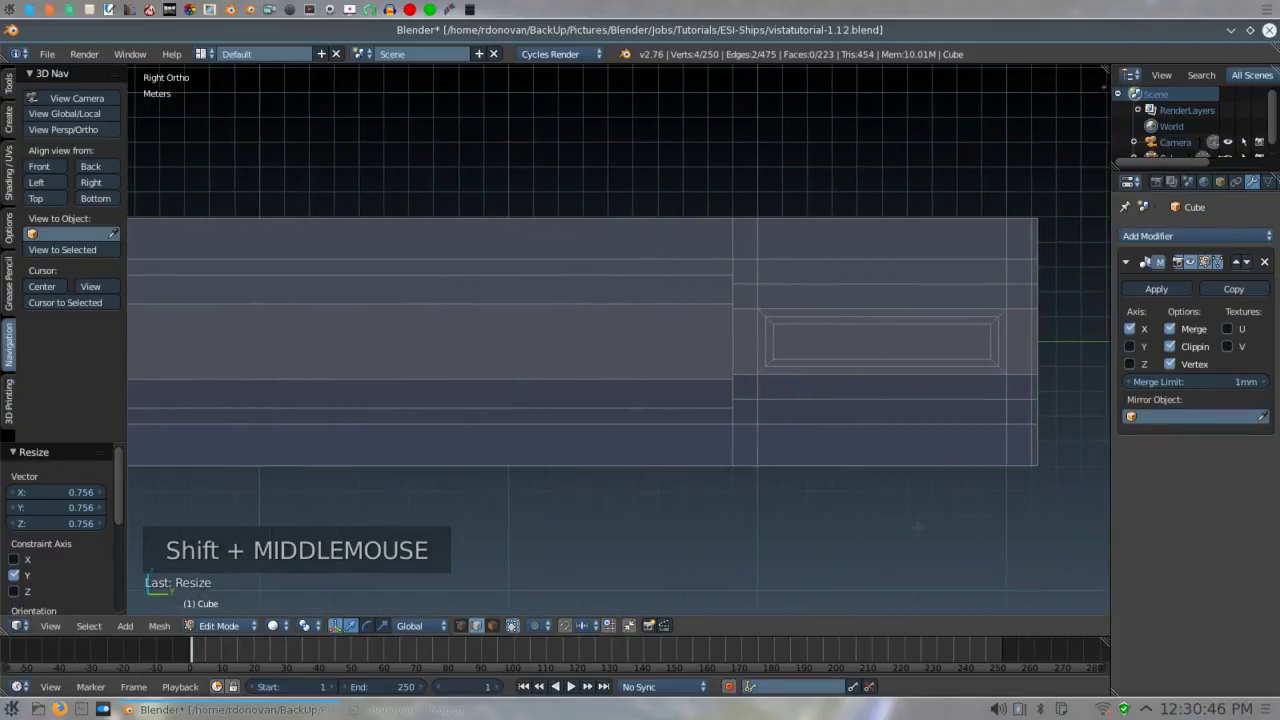
right_click(733, 330)
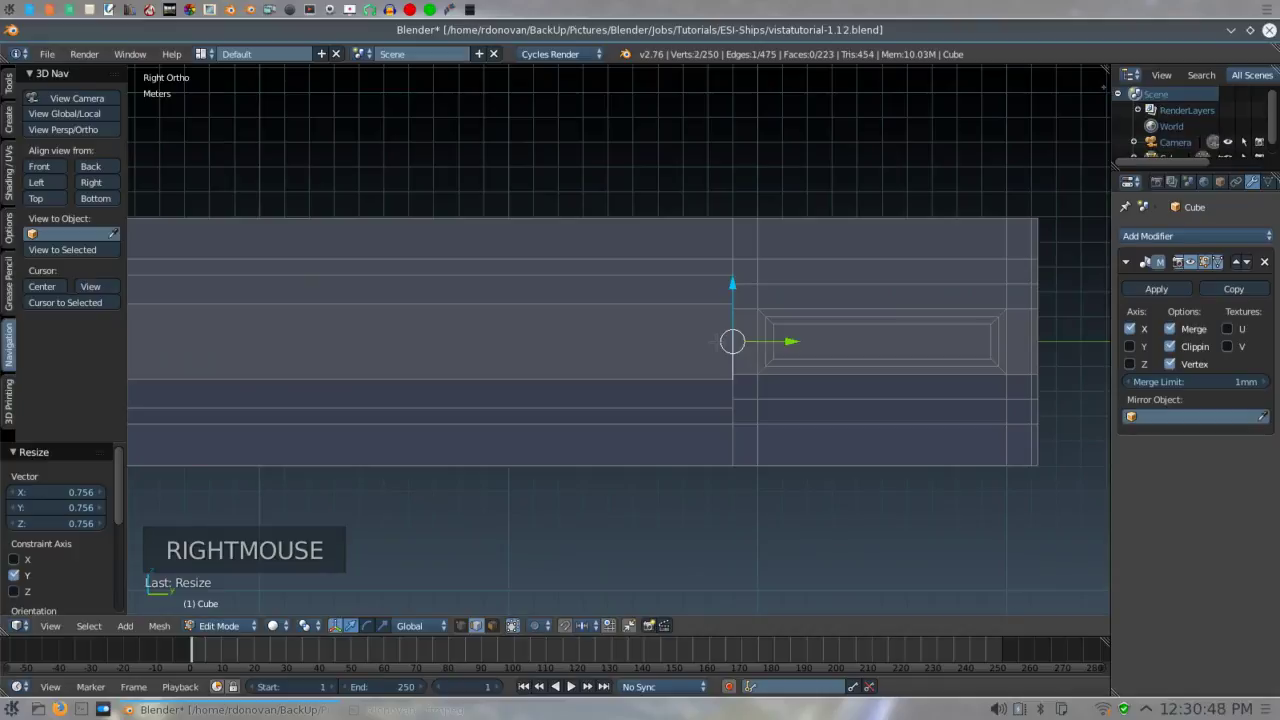
left_click_drag(790, 341, 826, 334)
middle_click_drag(807, 446, 630, 505)
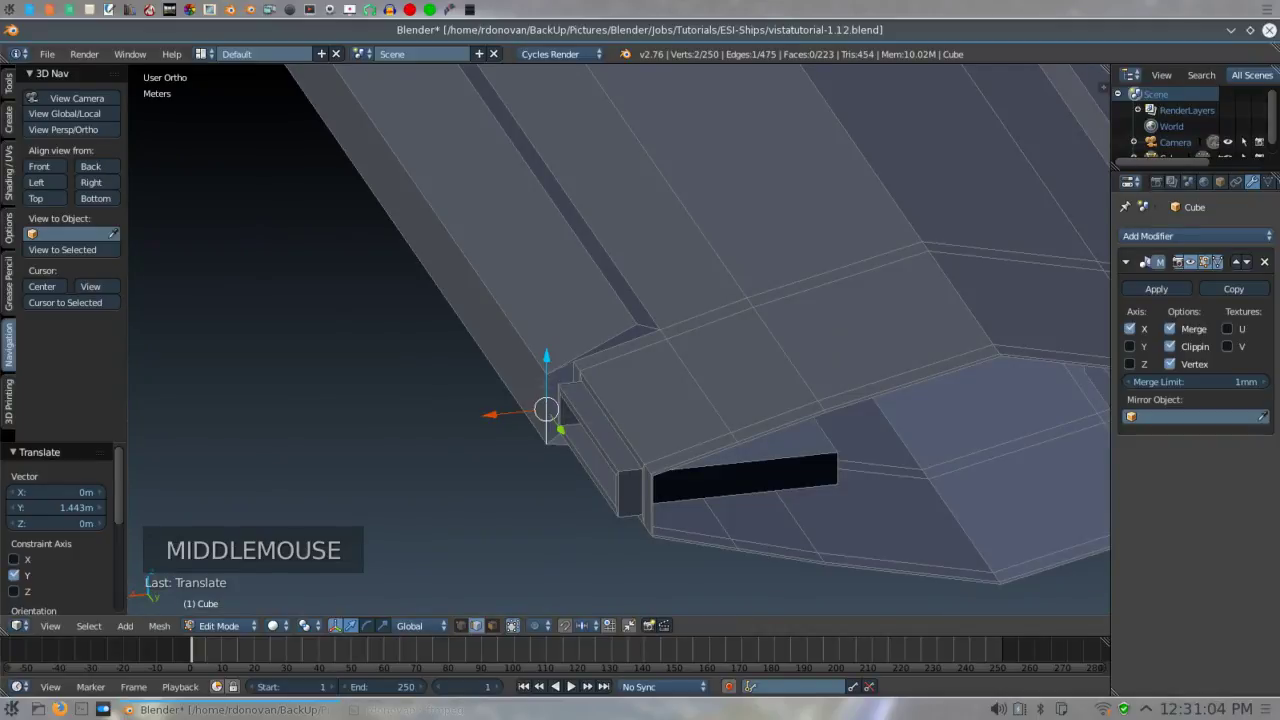
left_click_drag(546, 409, 547, 414)
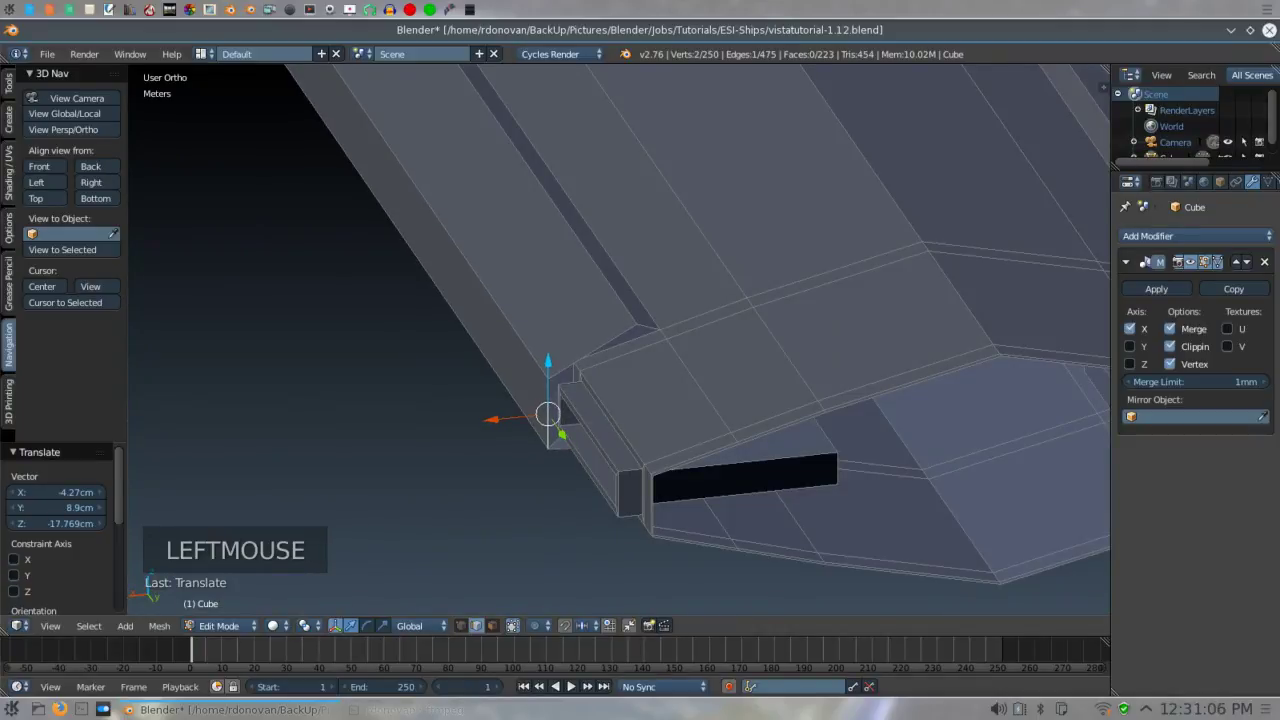
key("ctrl+z")
- Select the nine upper, outer and lower faces of the raised armour sections and extrude them in place with zero offset
middle_click_drag(480, 476, 807, 472)
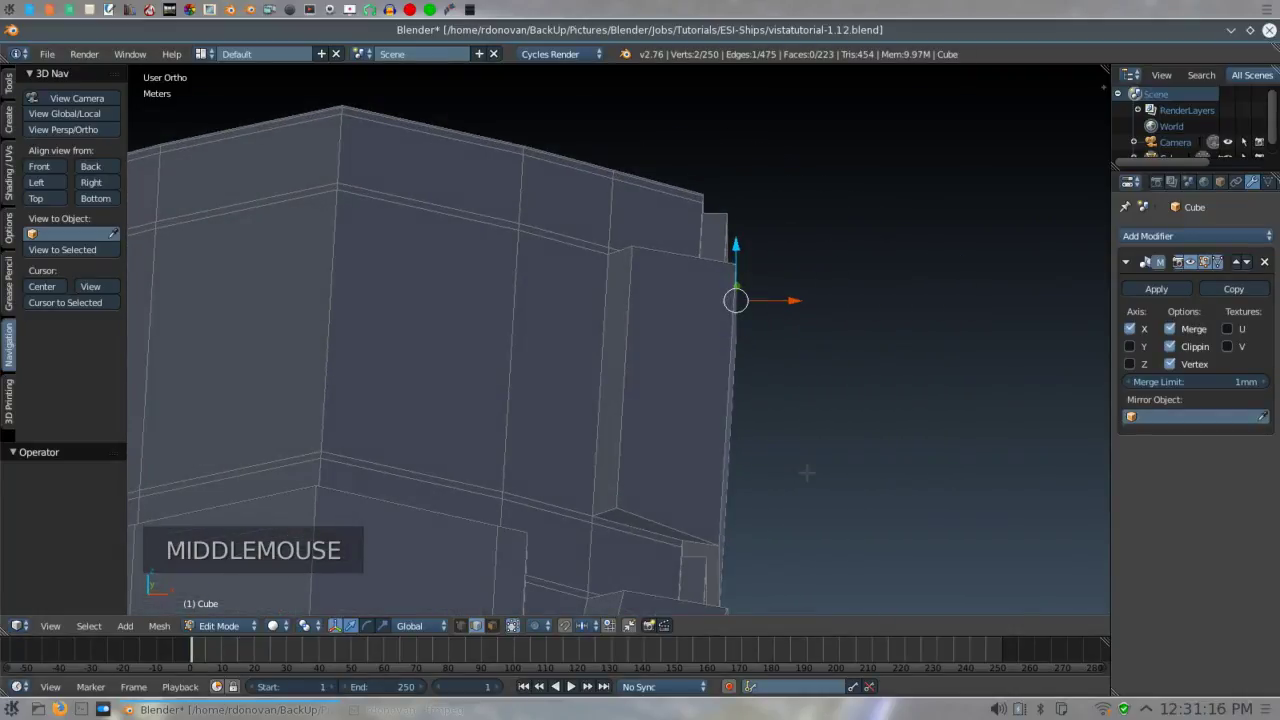
key("KP_7")
scroll(824, 520, "down", 3)
middle_click_drag(824, 520, 715, 490, "shift")
scroll(801, 124, "down", 3)
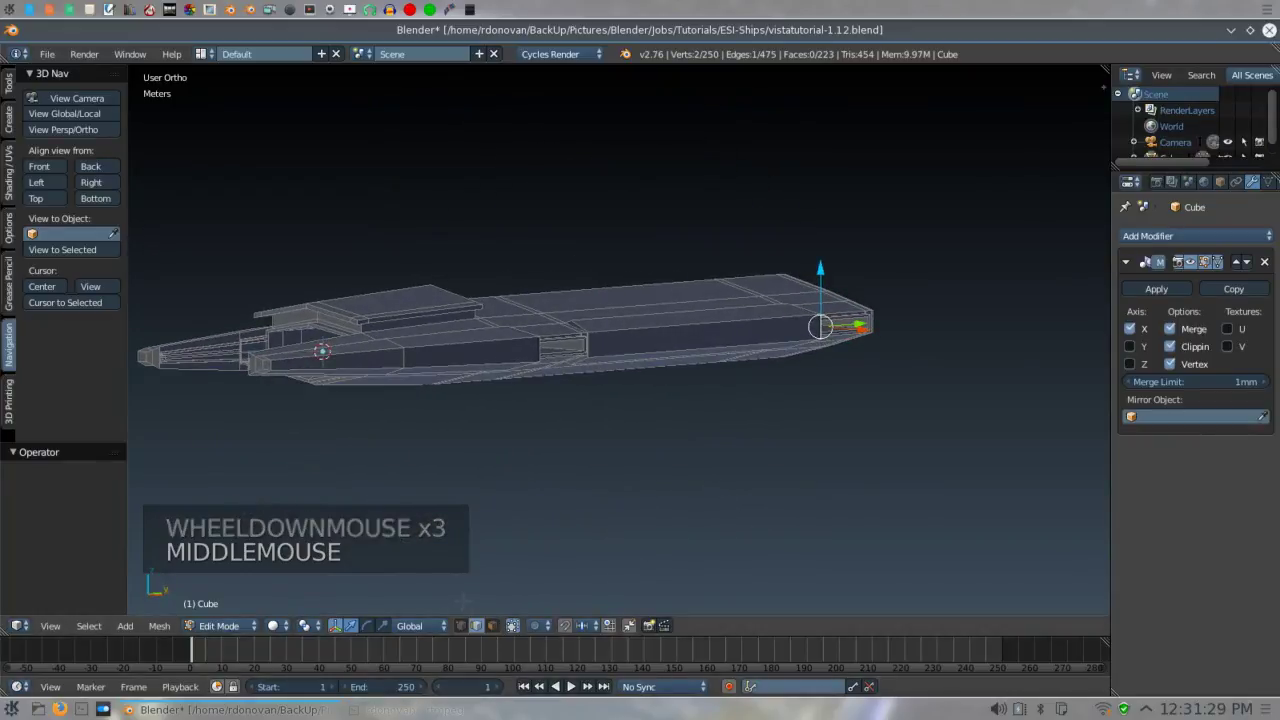
left_click(492, 625)
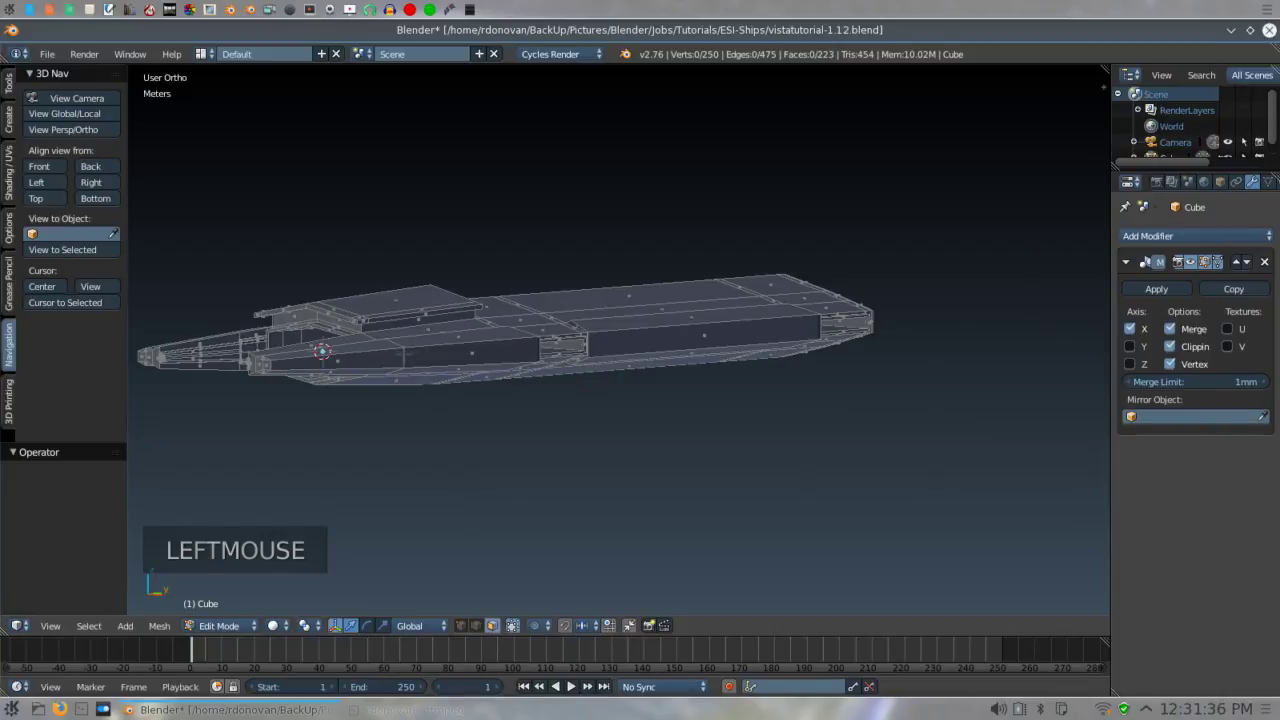
key("c")
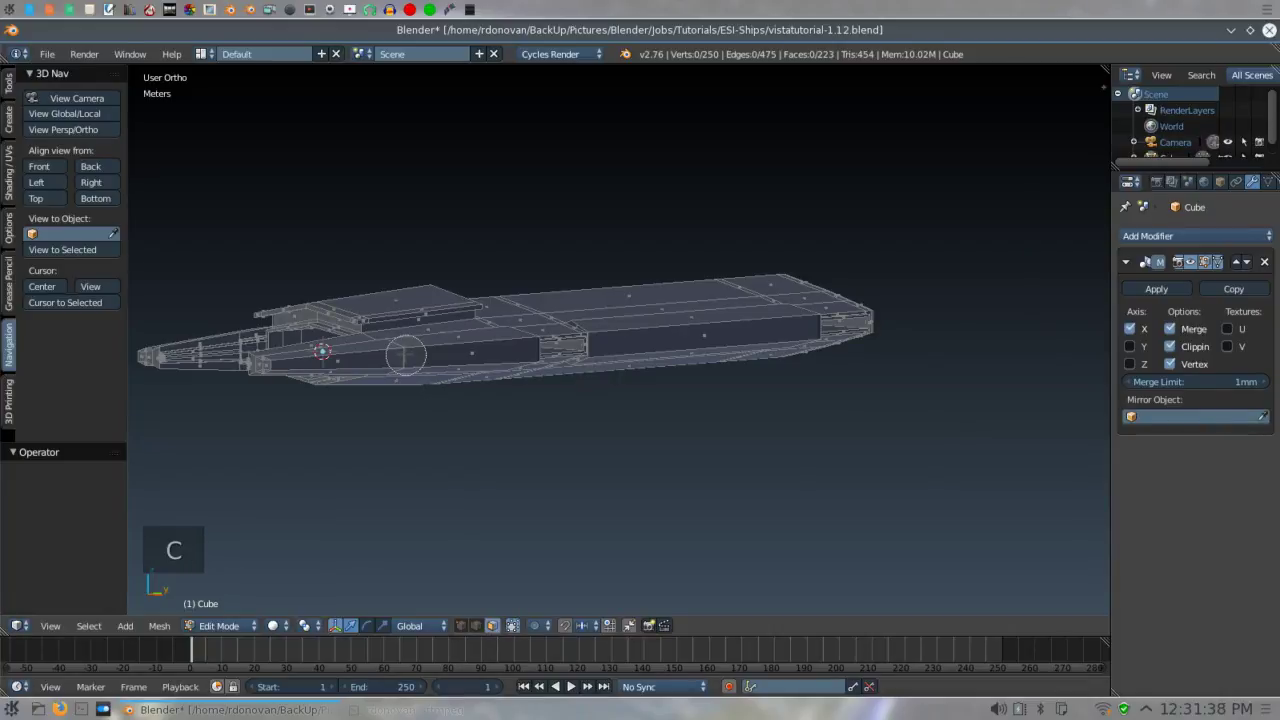
scroll(405, 355, "down", 2)
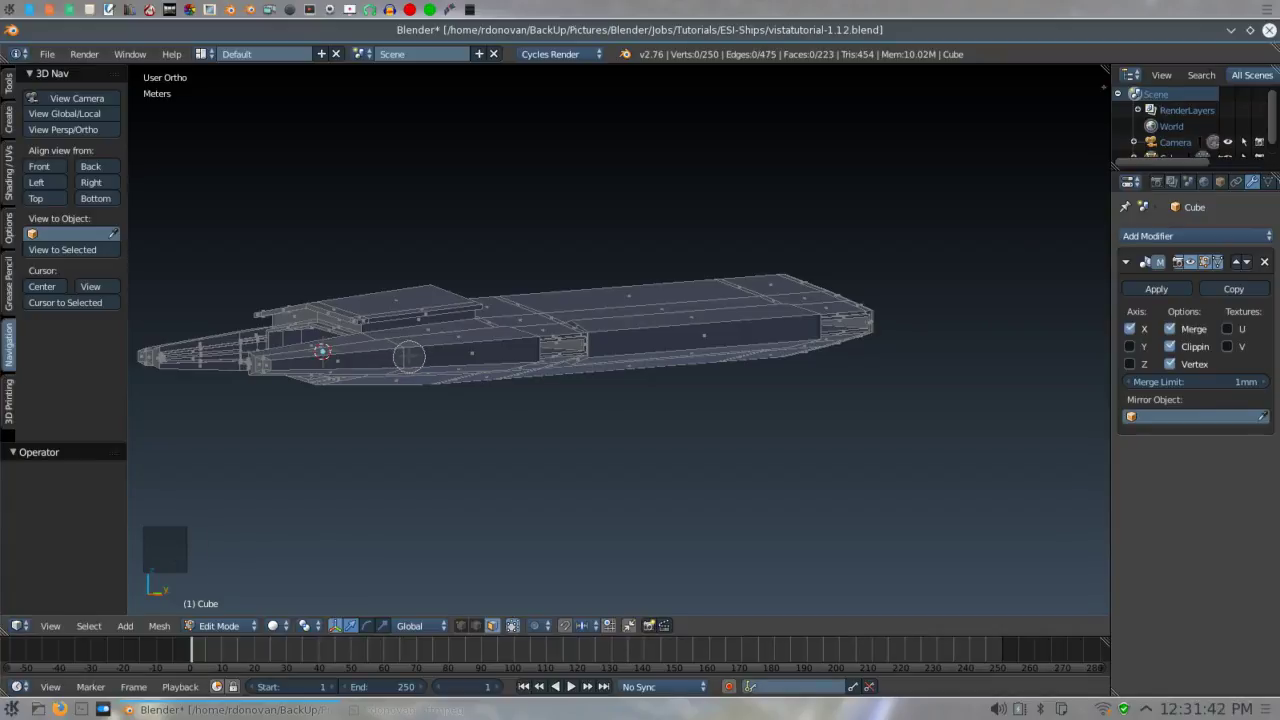
left_click_drag(408, 356, 396, 357)
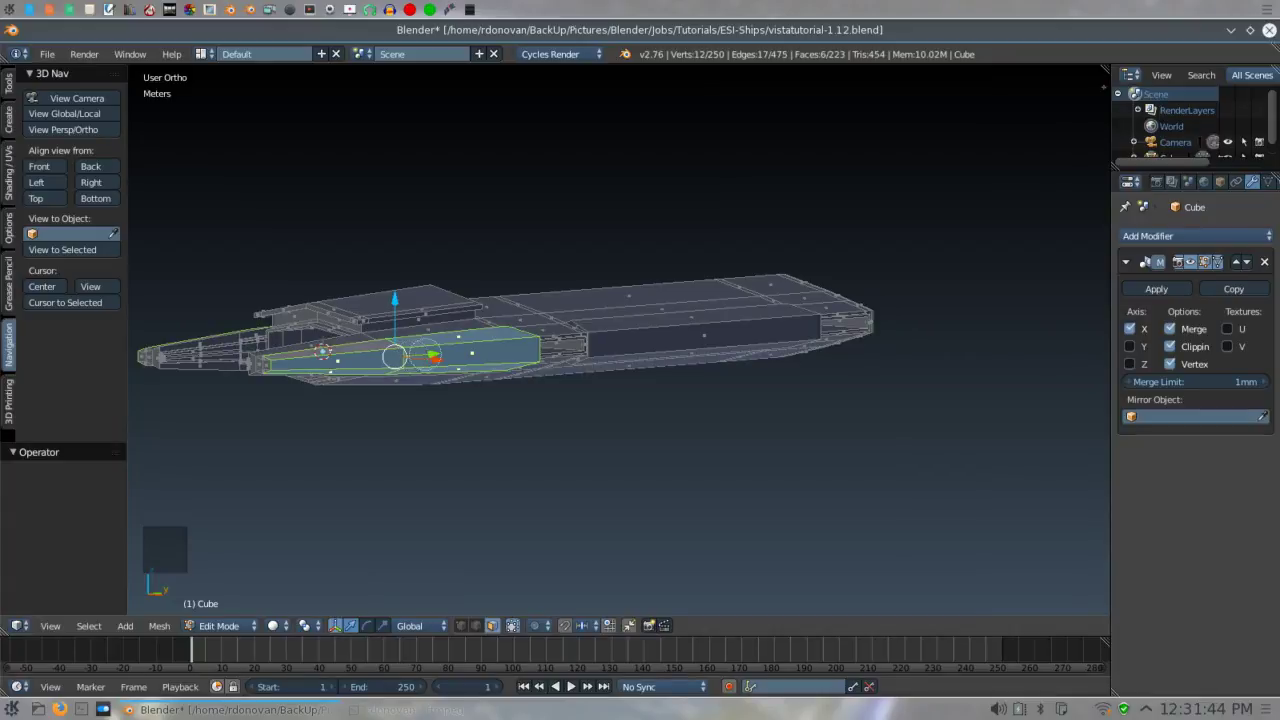
left_click(690, 337)
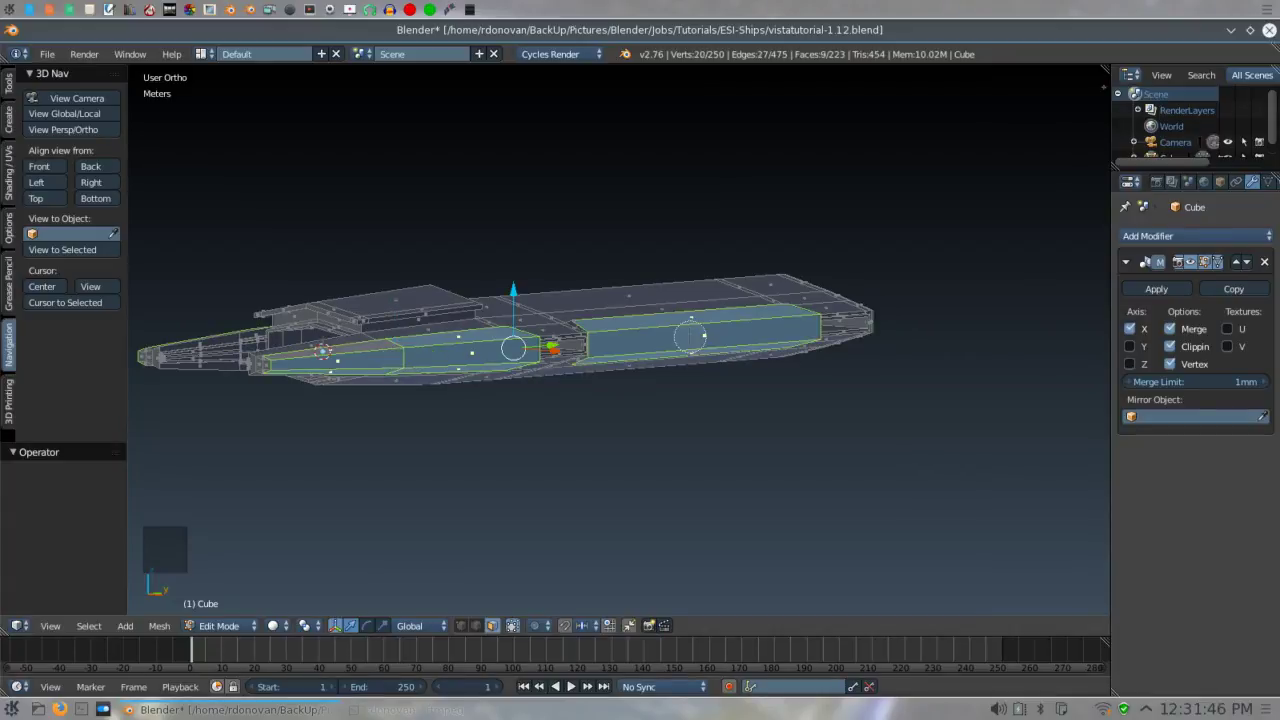
right_click(690, 337)
mouse_move(662, 416)
middle_mouse_down()
mouse_move(650, 385)
mouse_move(742, 420)
mouse_move(747, 409)
middle_mouse_up()
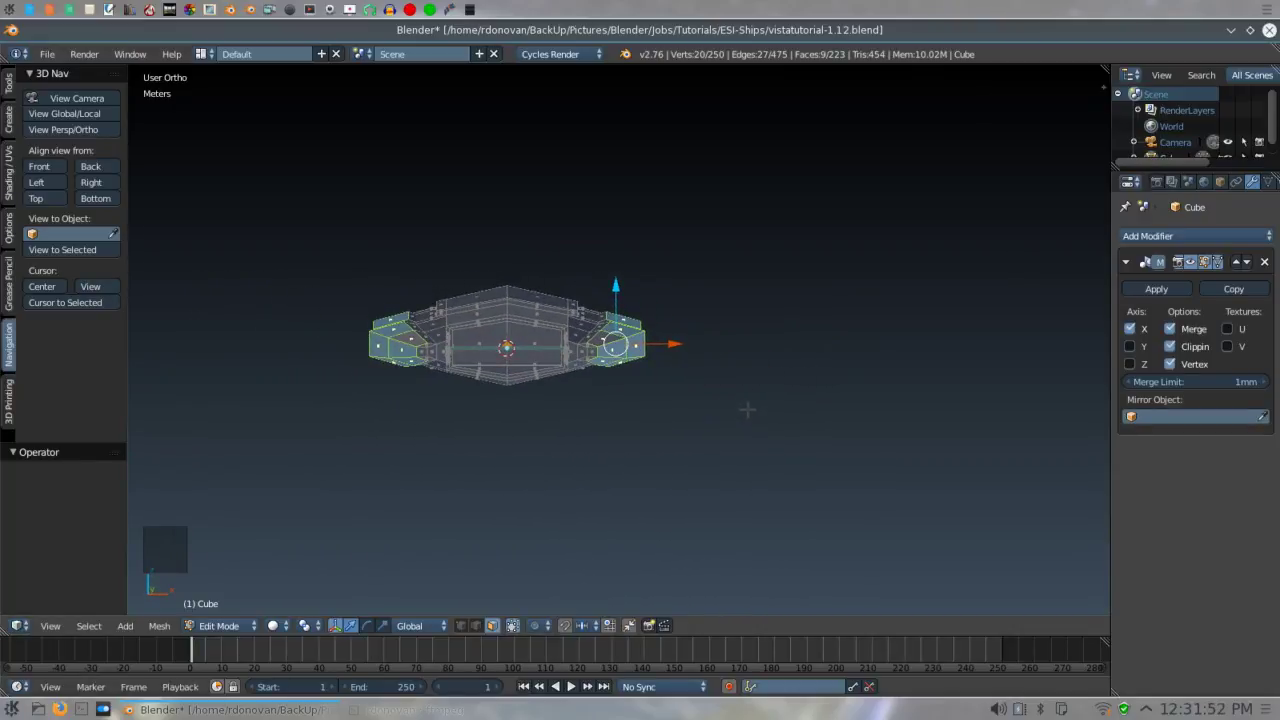
scroll(747, 409, "up", 5)
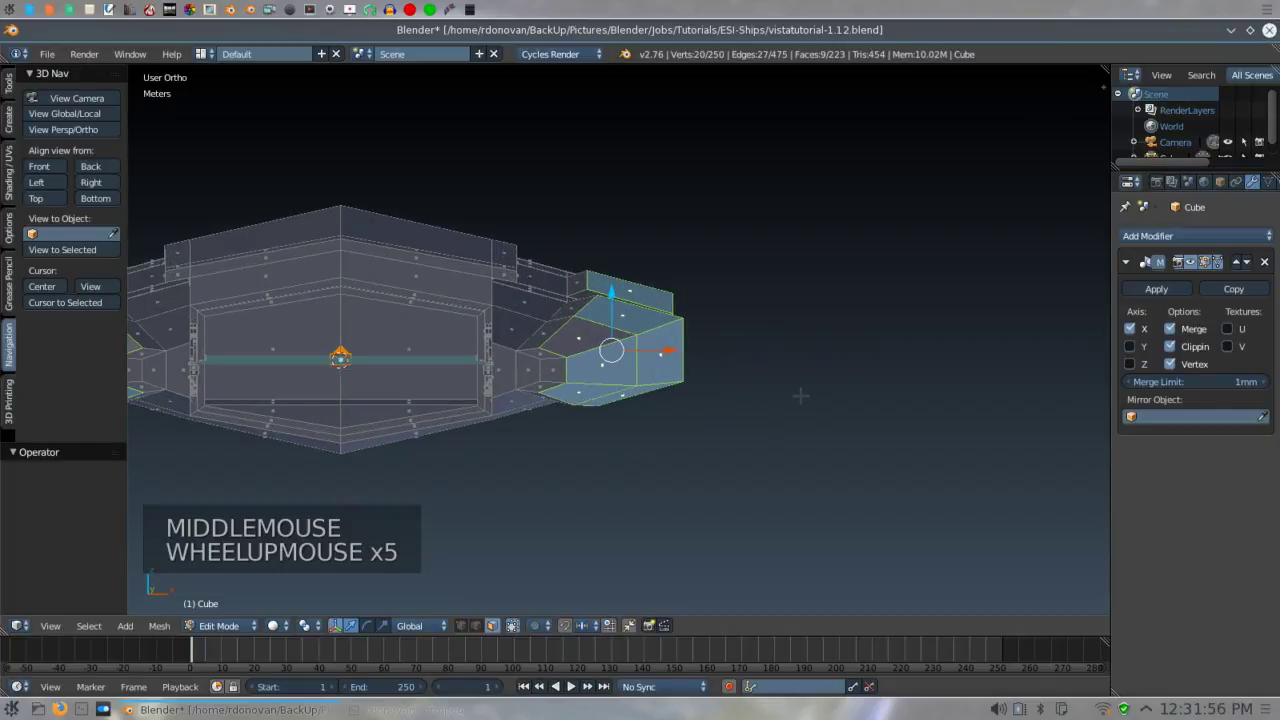
key("e")
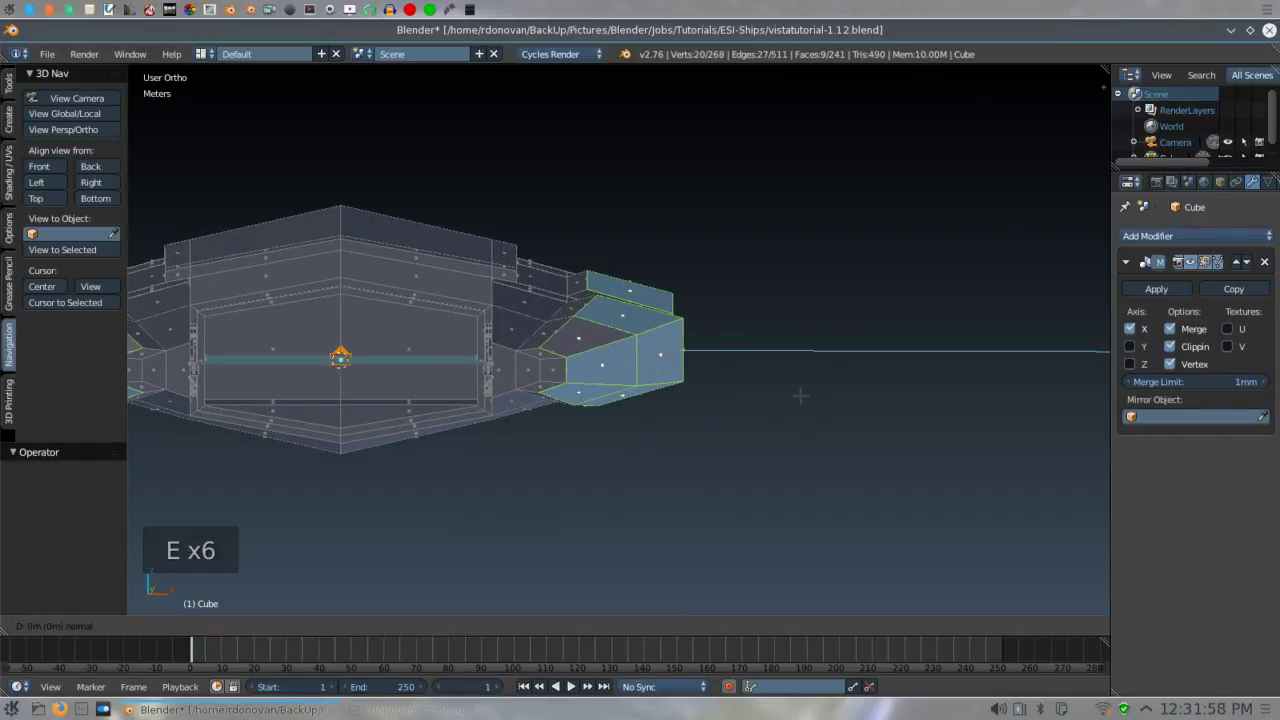
left_click(800, 396)
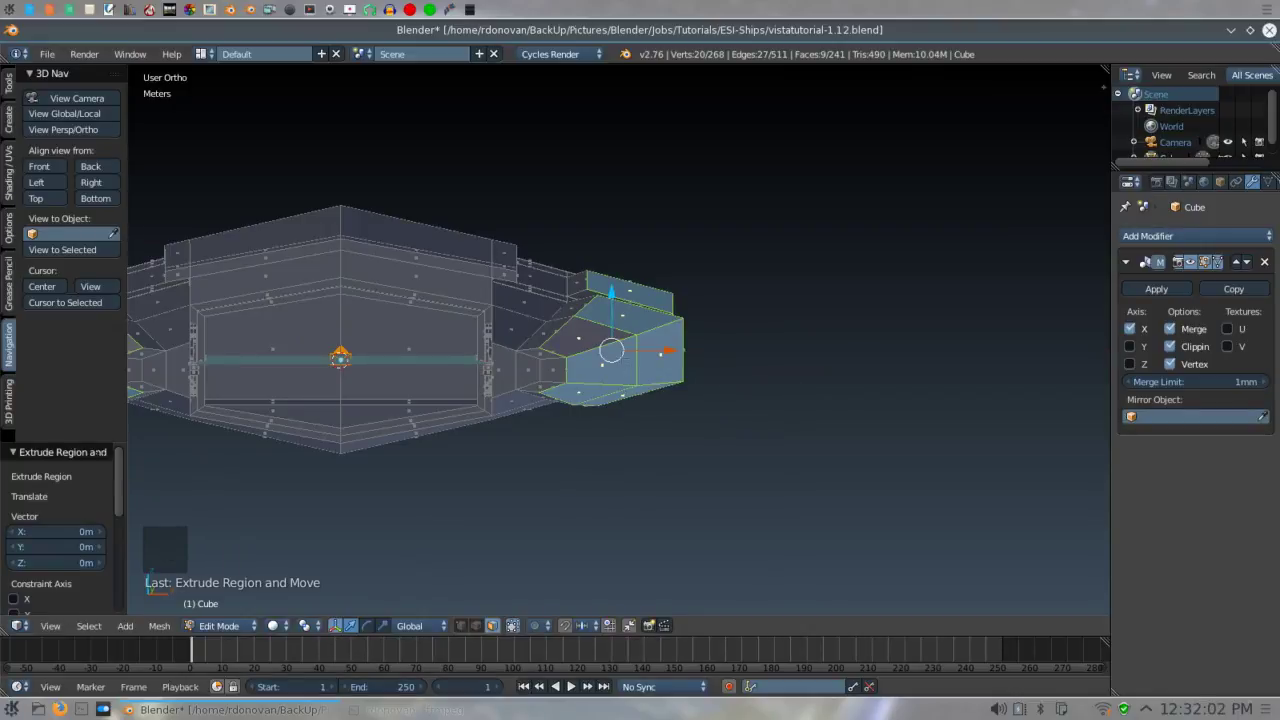
- In front orthographic view, move the three outer side faces of the armour sections outward along X by about 8.5 cm
right_click(601, 362)
right_click(662, 360, "shift")
middle_click_drag(734, 367, 707, 340)
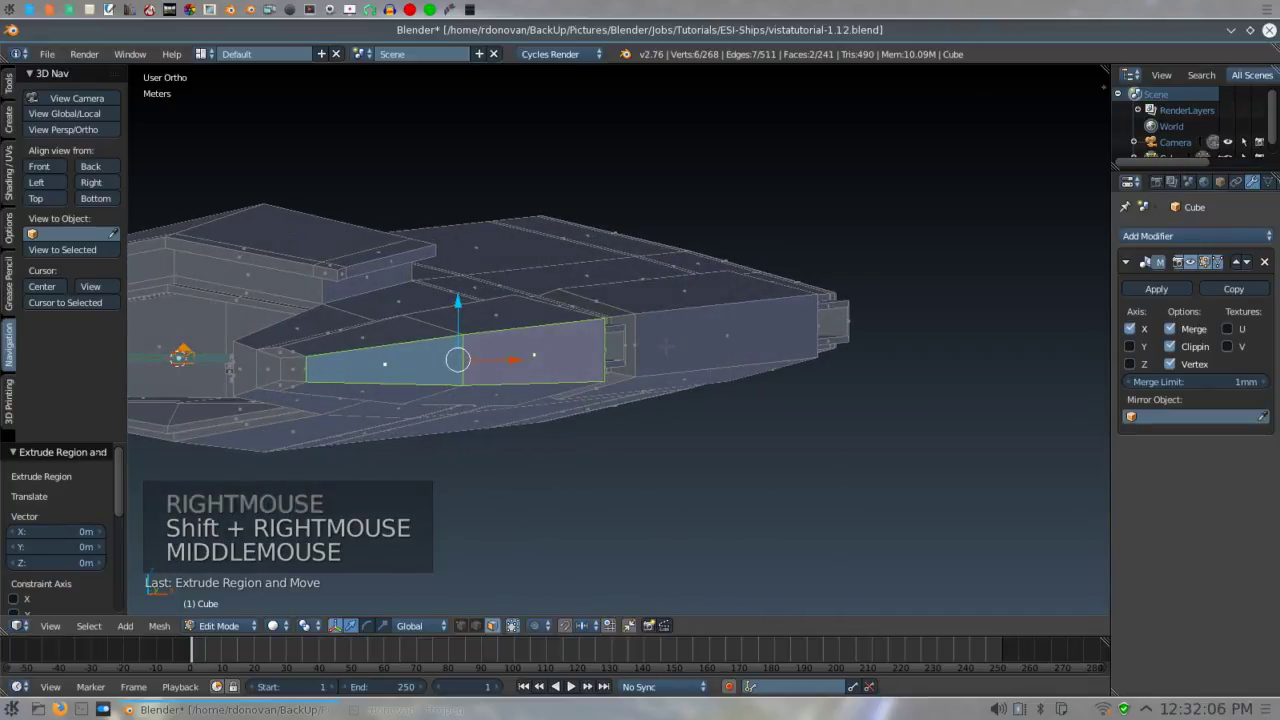
right_click(707, 337, "shift")
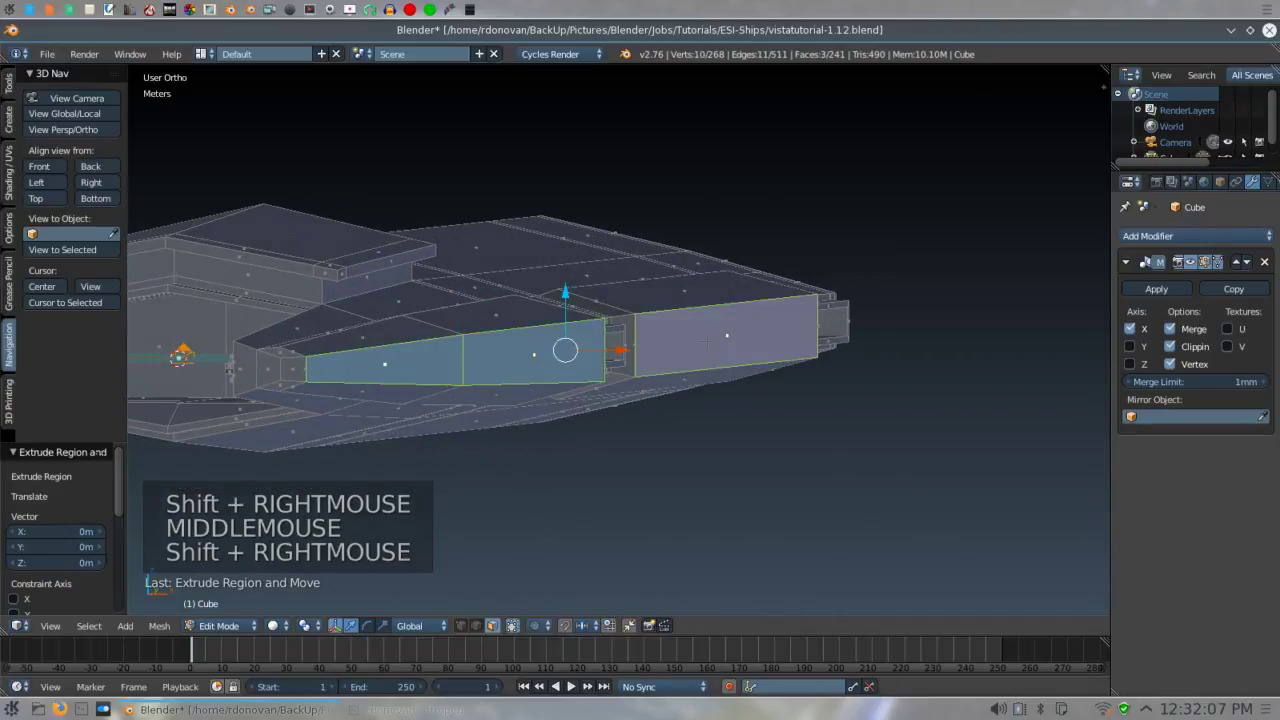
middle_click(840, 440)
key("KP_1")
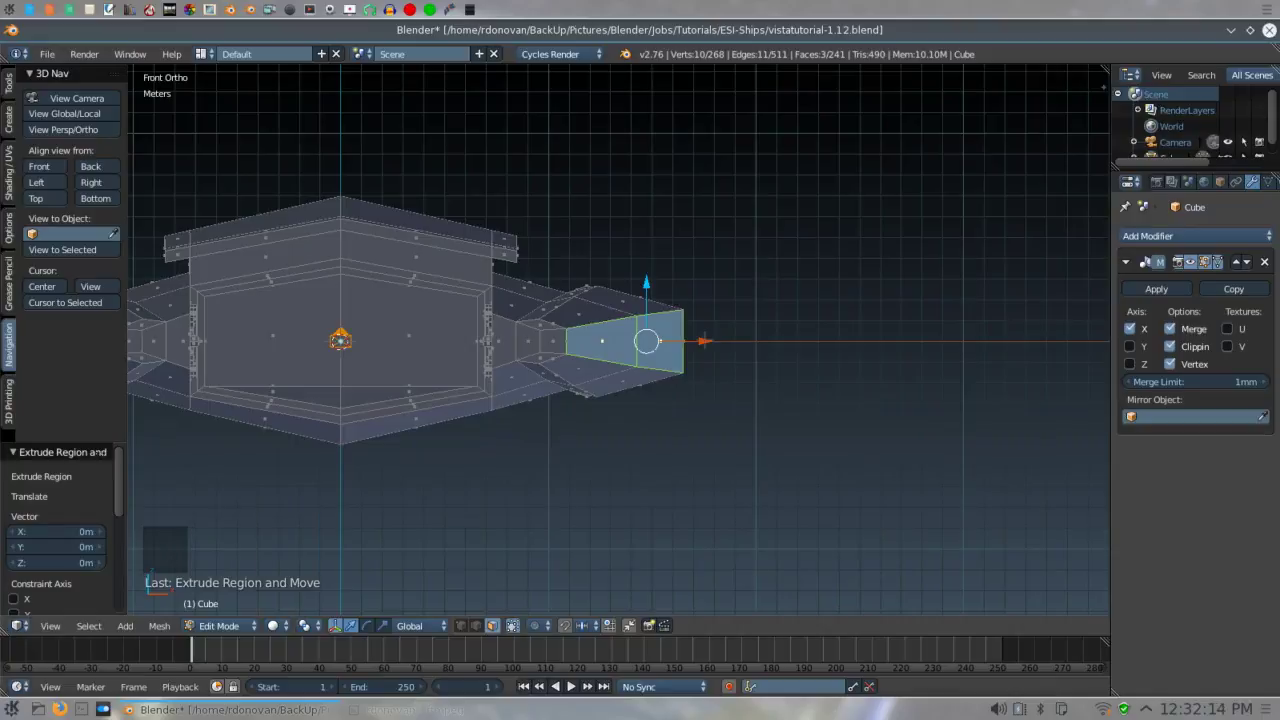
left_click_drag(705, 341, 707, 343, "shift")
key("ctrl+z")
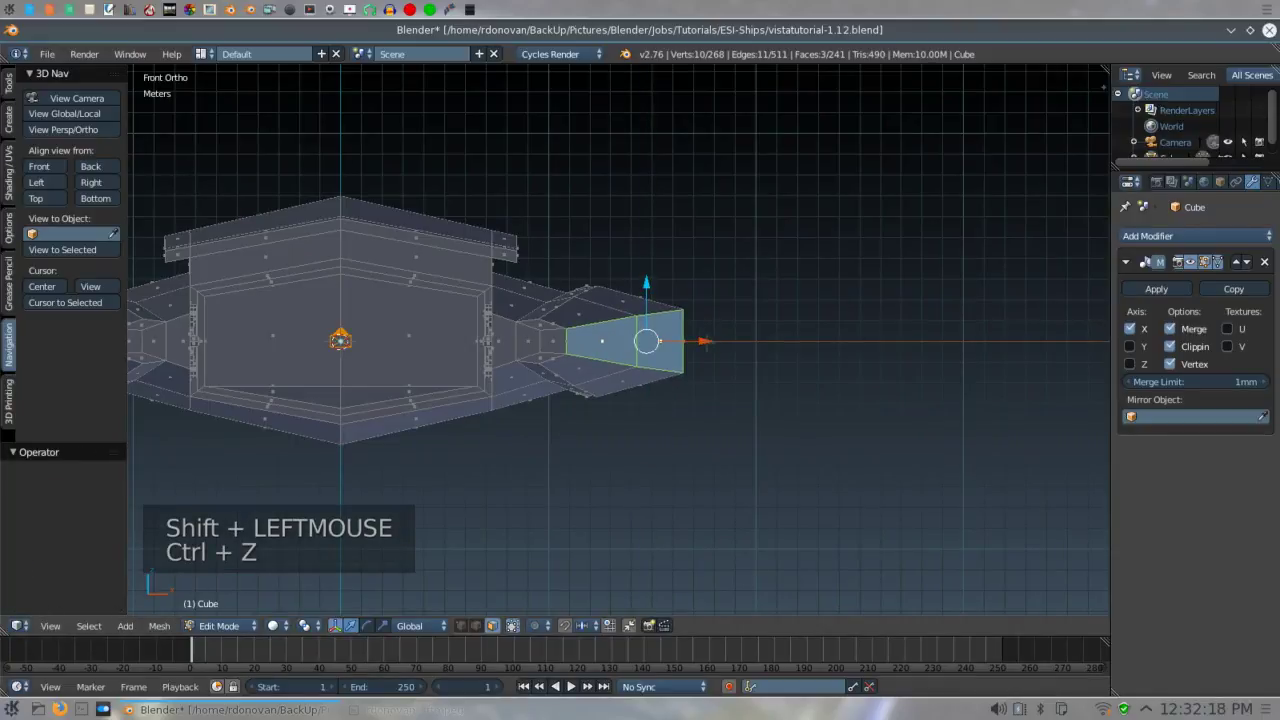
left_click_drag(705, 341, 721, 340)
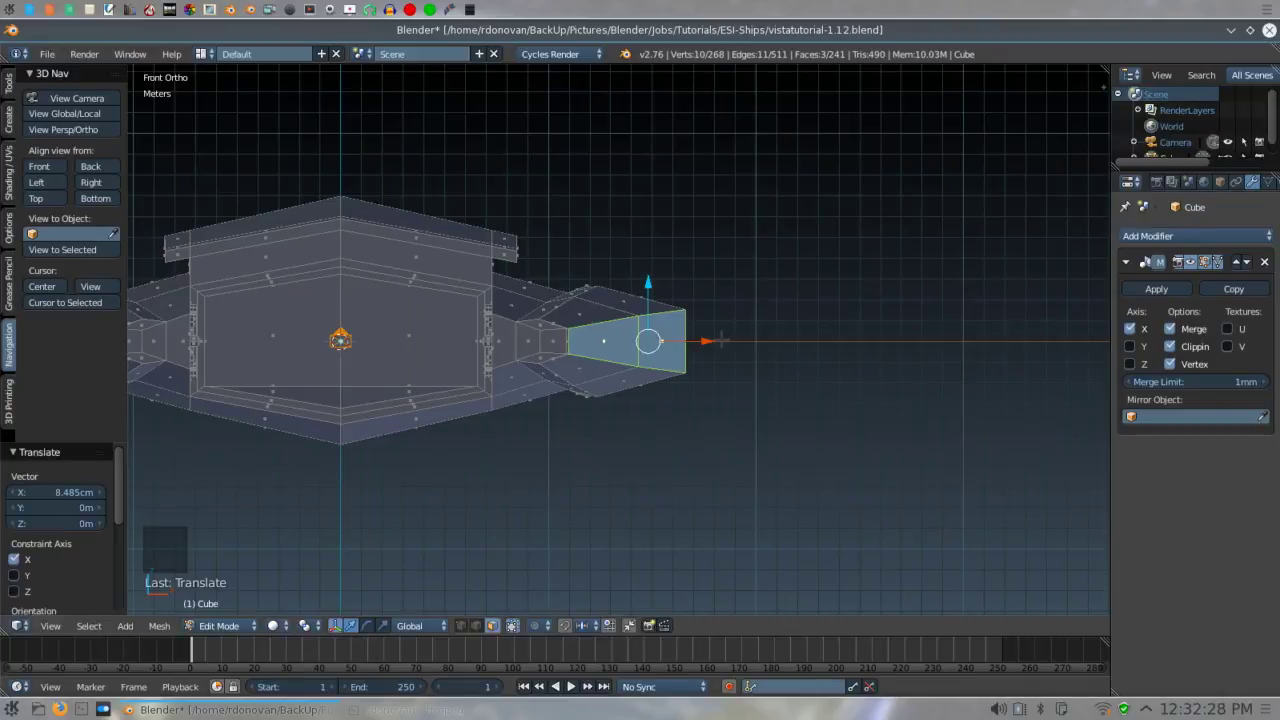
- In front orthographic view, raise the three upper faces of the armour sections along Z by about 11.6 cm
right_click(592, 308)
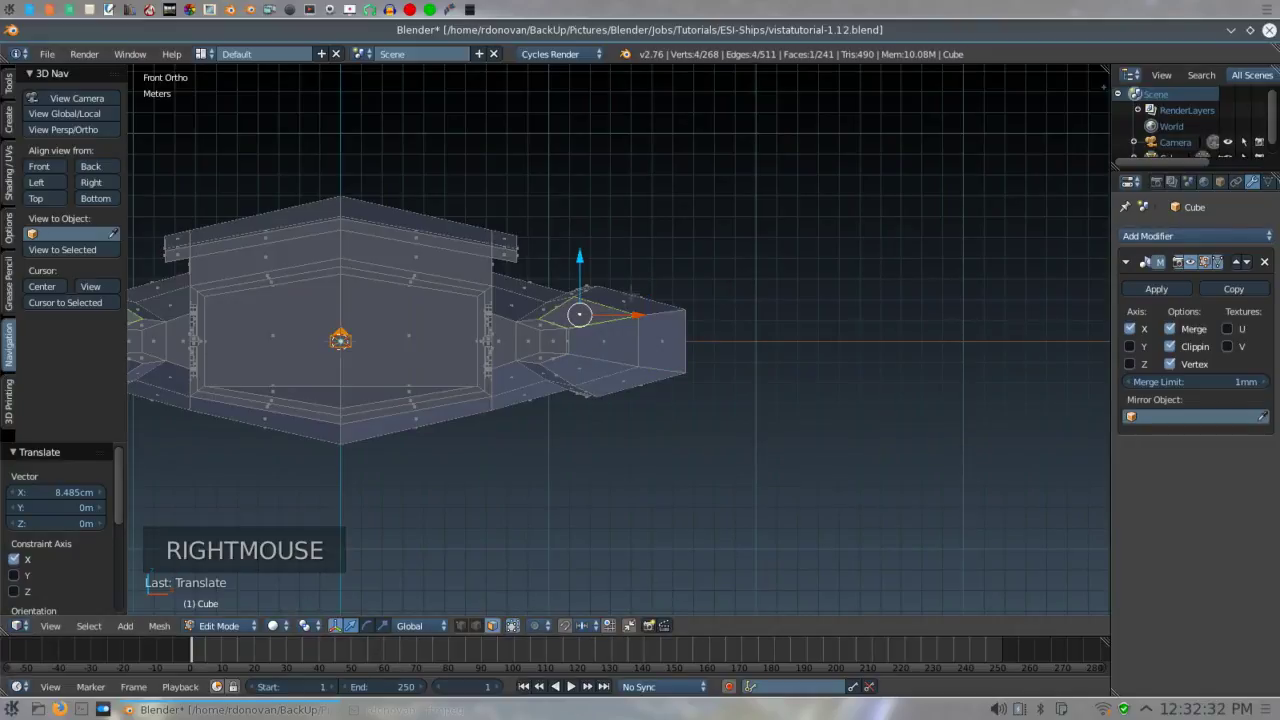
right_click(600, 309, "shift")
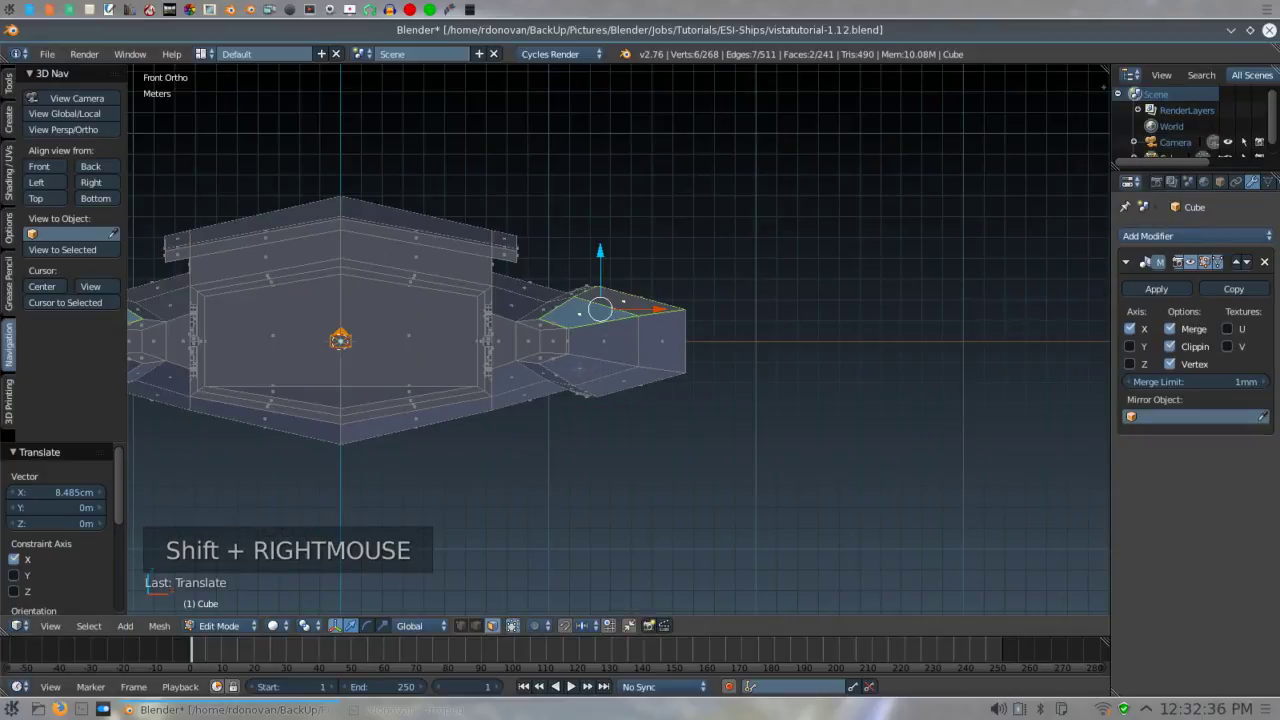
middle_click_drag(768, 383, 698, 376)
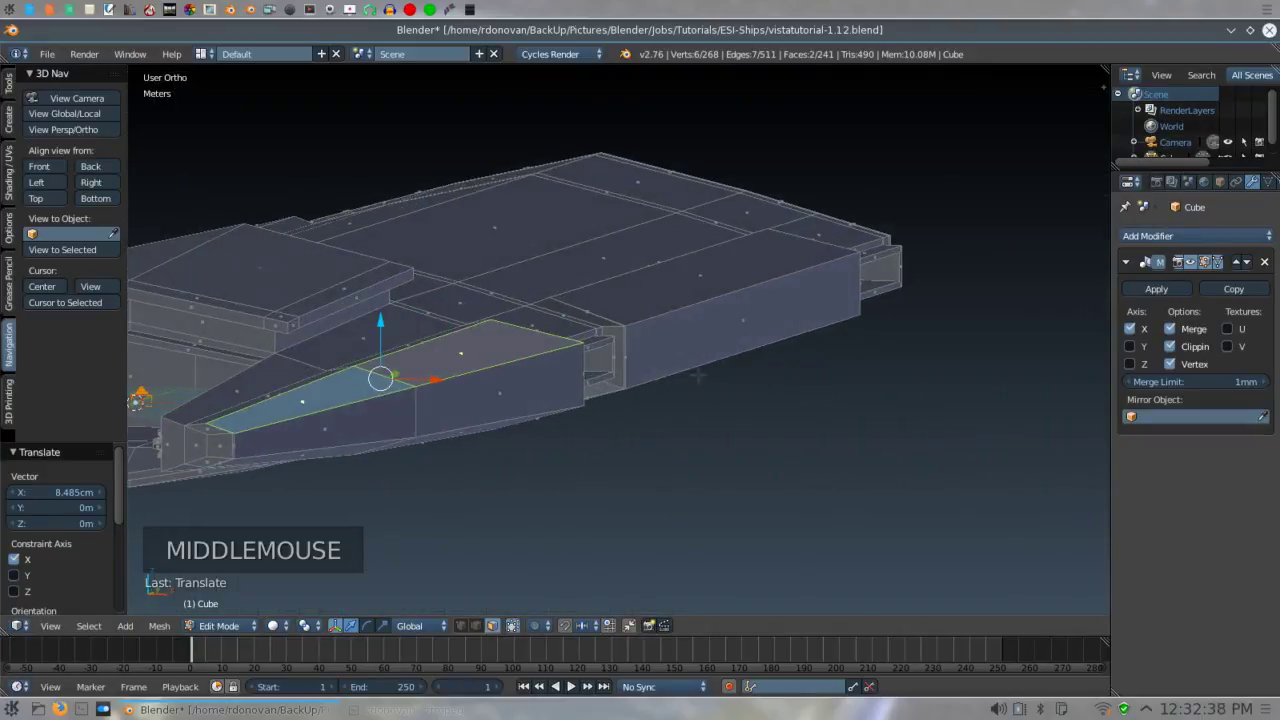
right_click(662, 306, "shift")
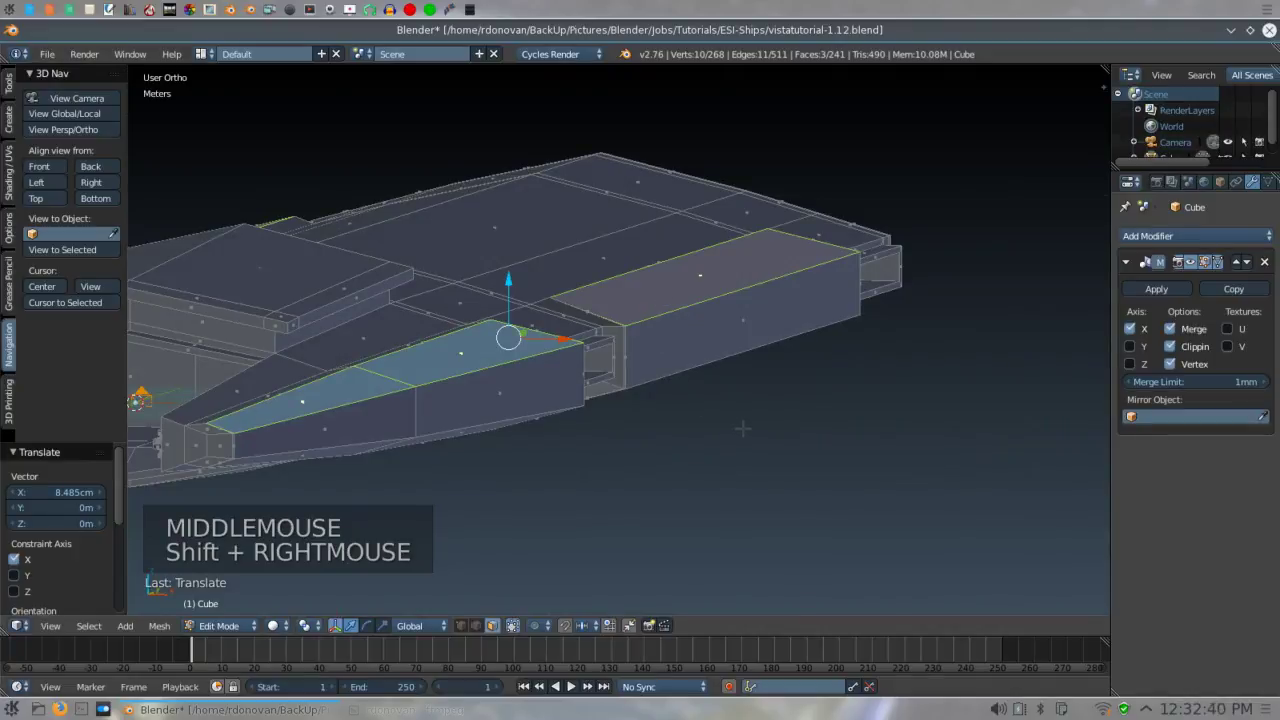
key("KP_1")
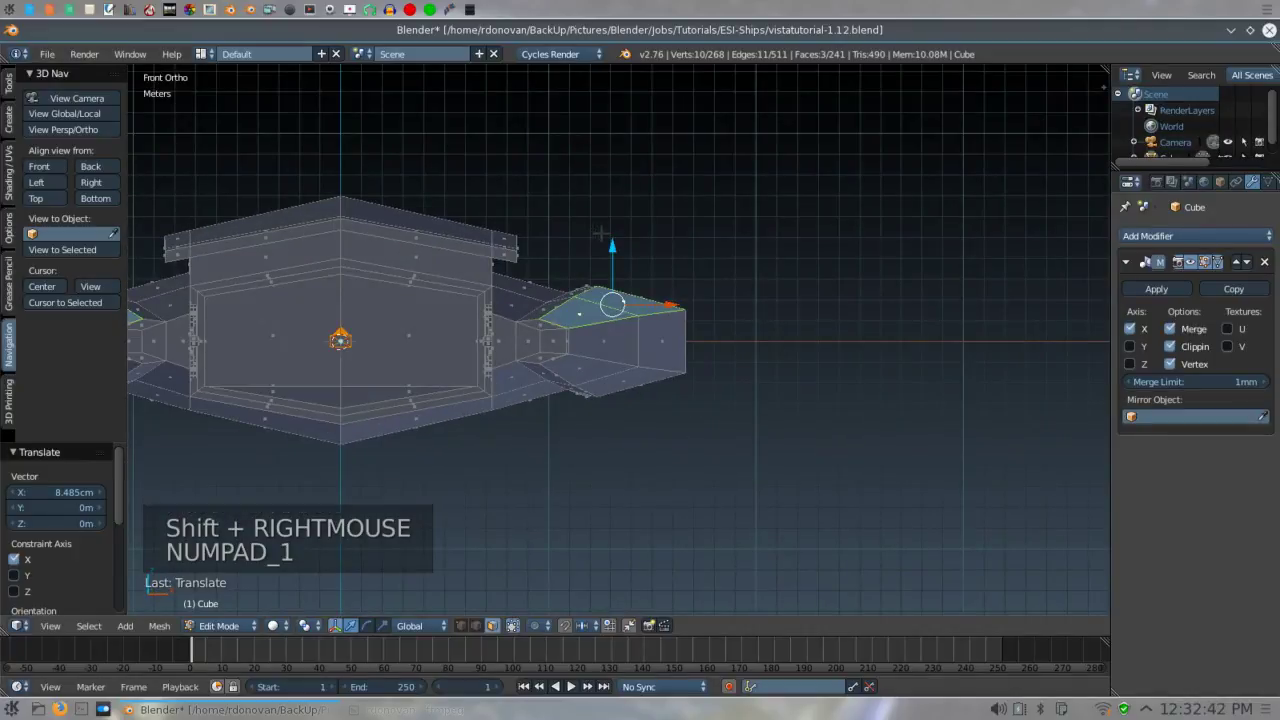
left_click(612, 245, "shift")
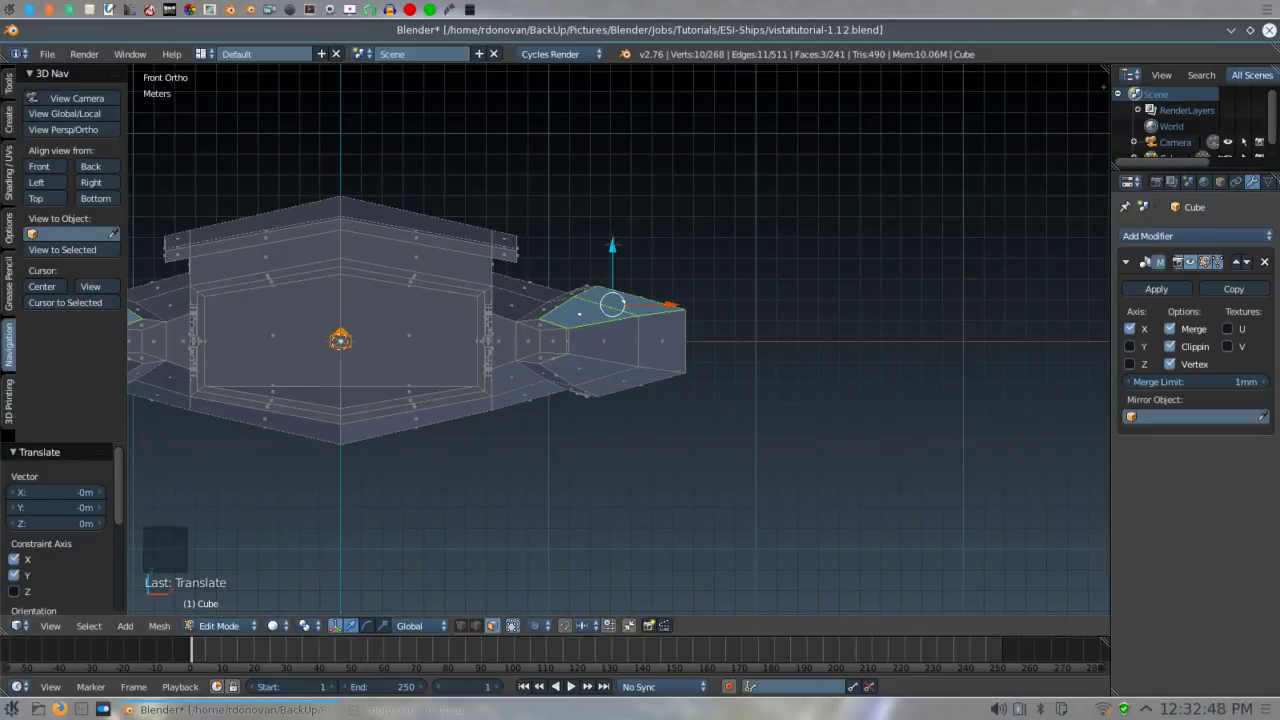
left_click_drag(612, 245, 614, 221)
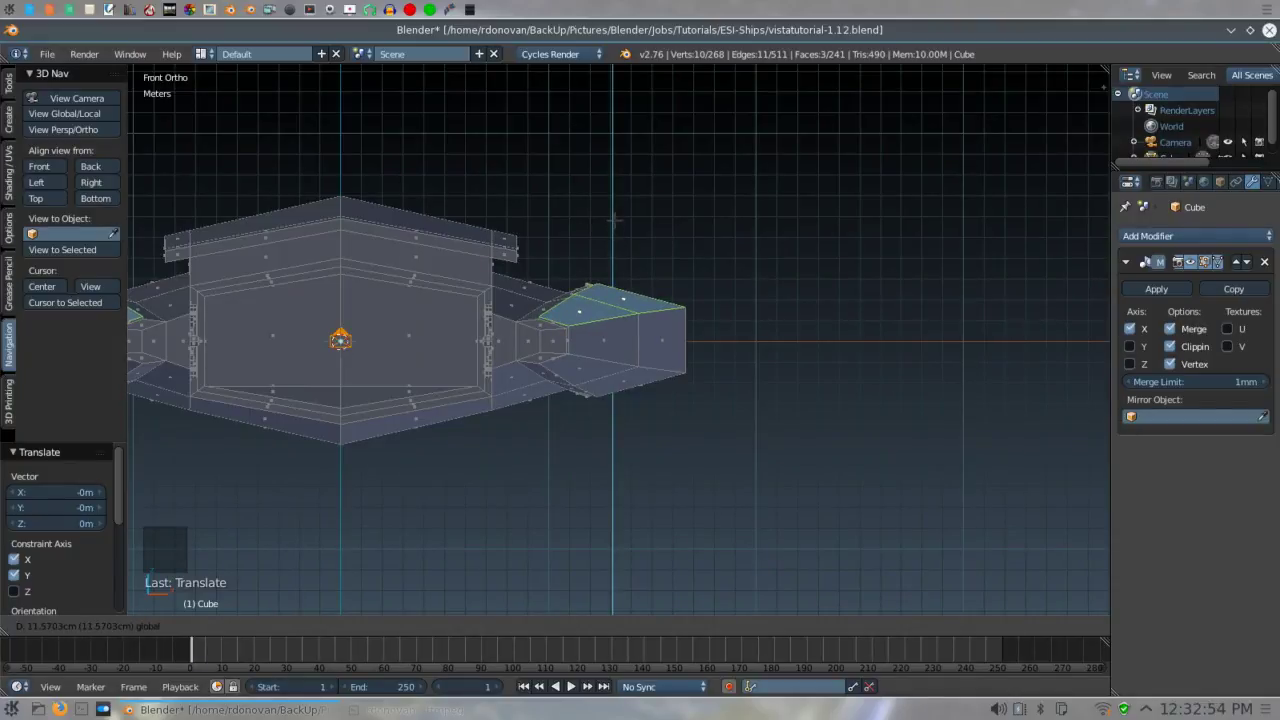
- In front orthographic view, select the three lower faces of the armour sections and lower them along Z by about 15 cm
left_click_drag(614, 221, 615, 221)
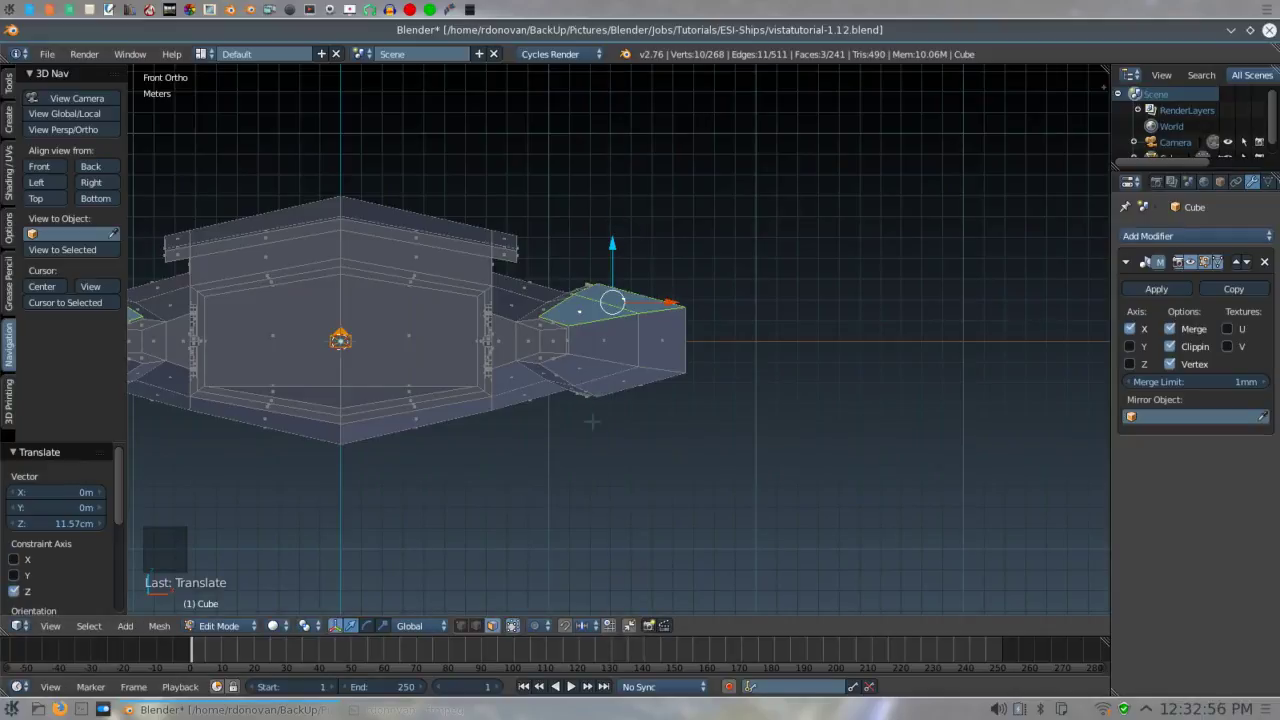
right_click(579, 367)
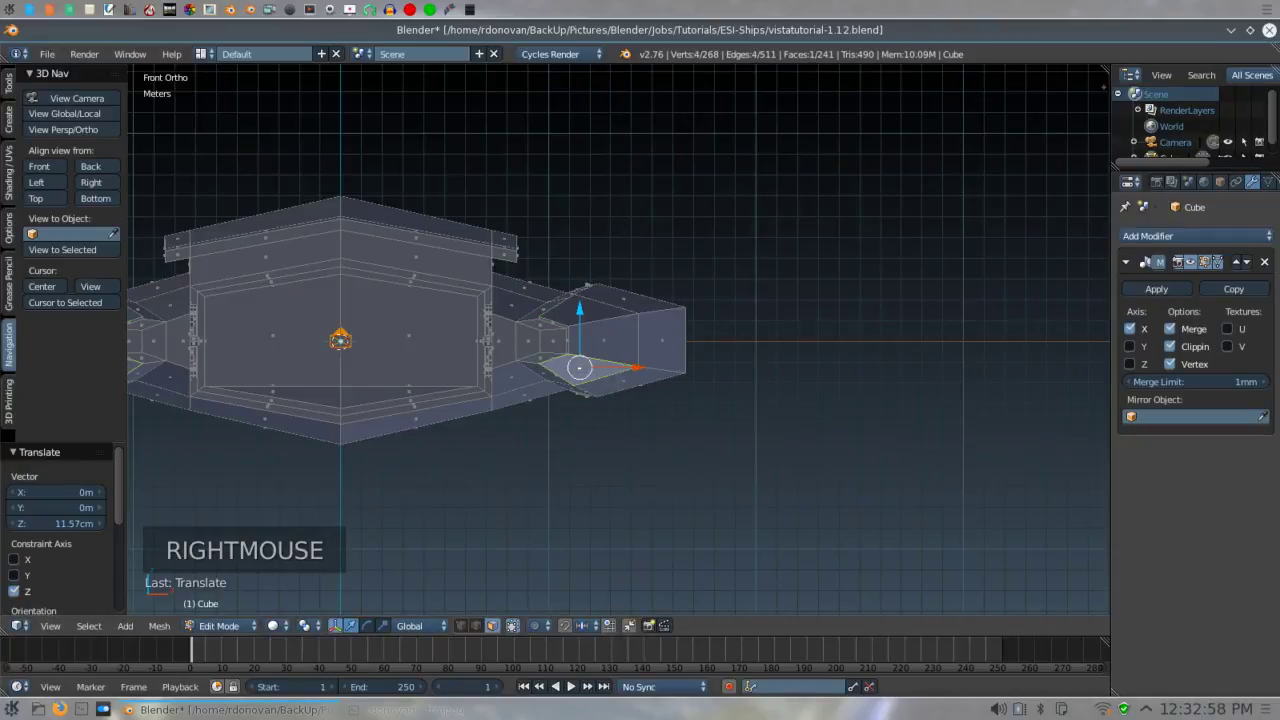
right_click(620, 380, "shift")
middle_click_drag(728, 399, 695, 382)
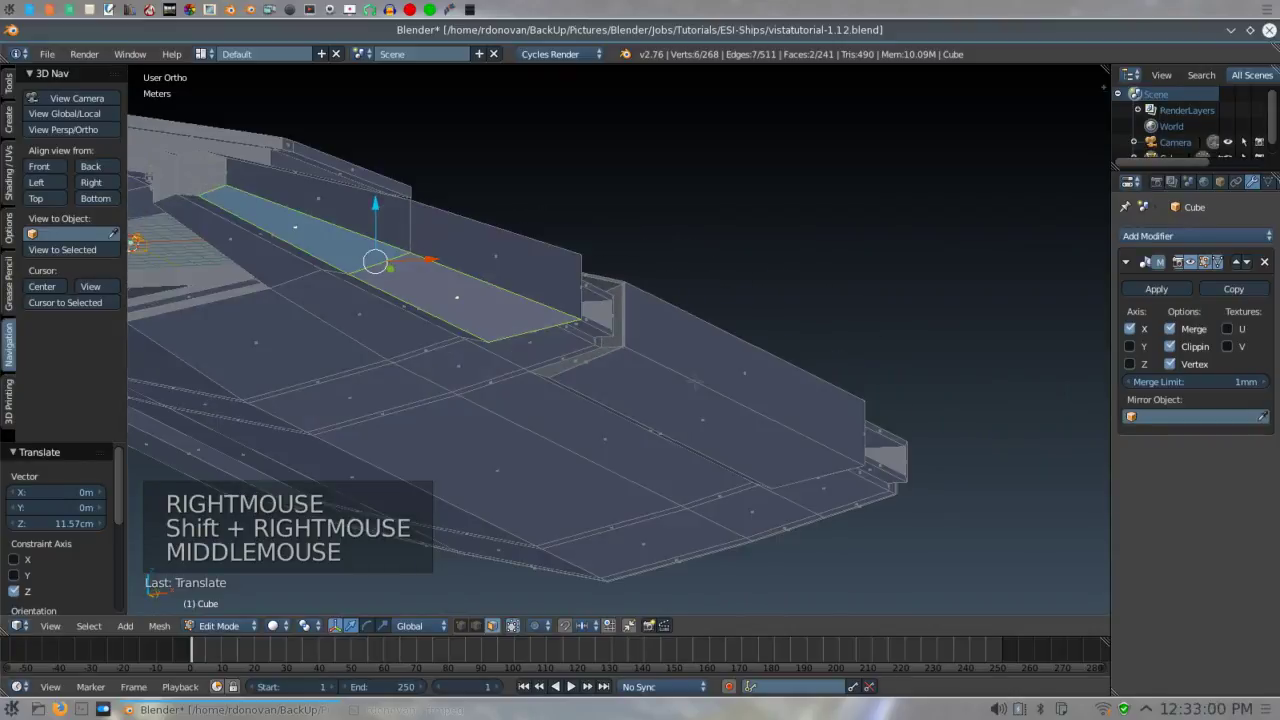
right_click(676, 406, "shift")
key("KP_1")
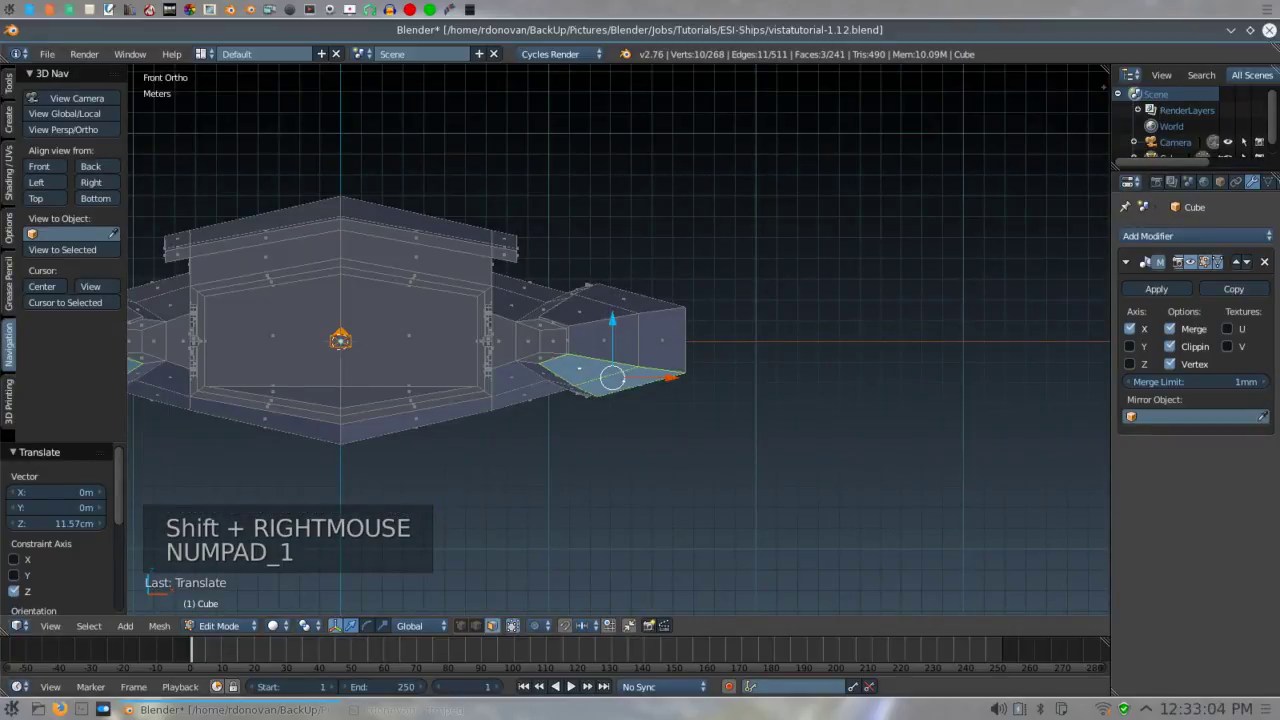
left_click_drag(612, 320, 612, 330)
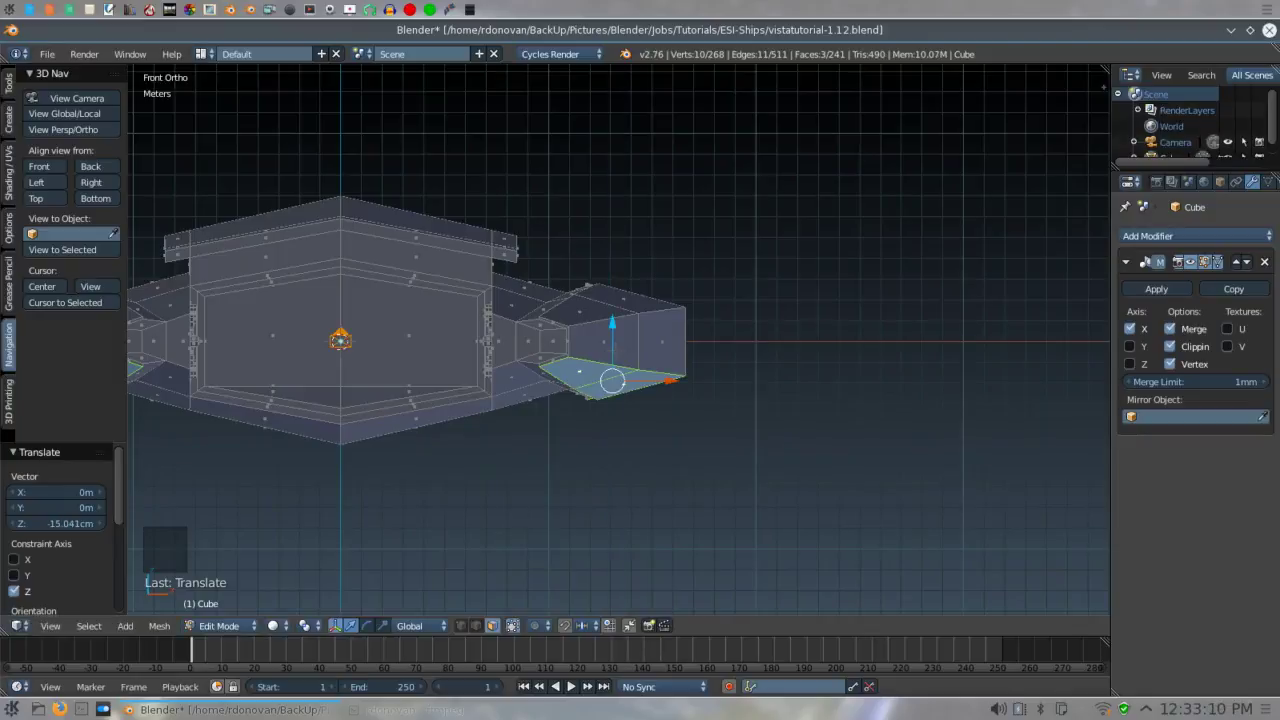
- Select all nine upper, outer and lower armour faces, move them outward along X by about 3.9 cm and clear the selection
right_click(603, 341, "shift")
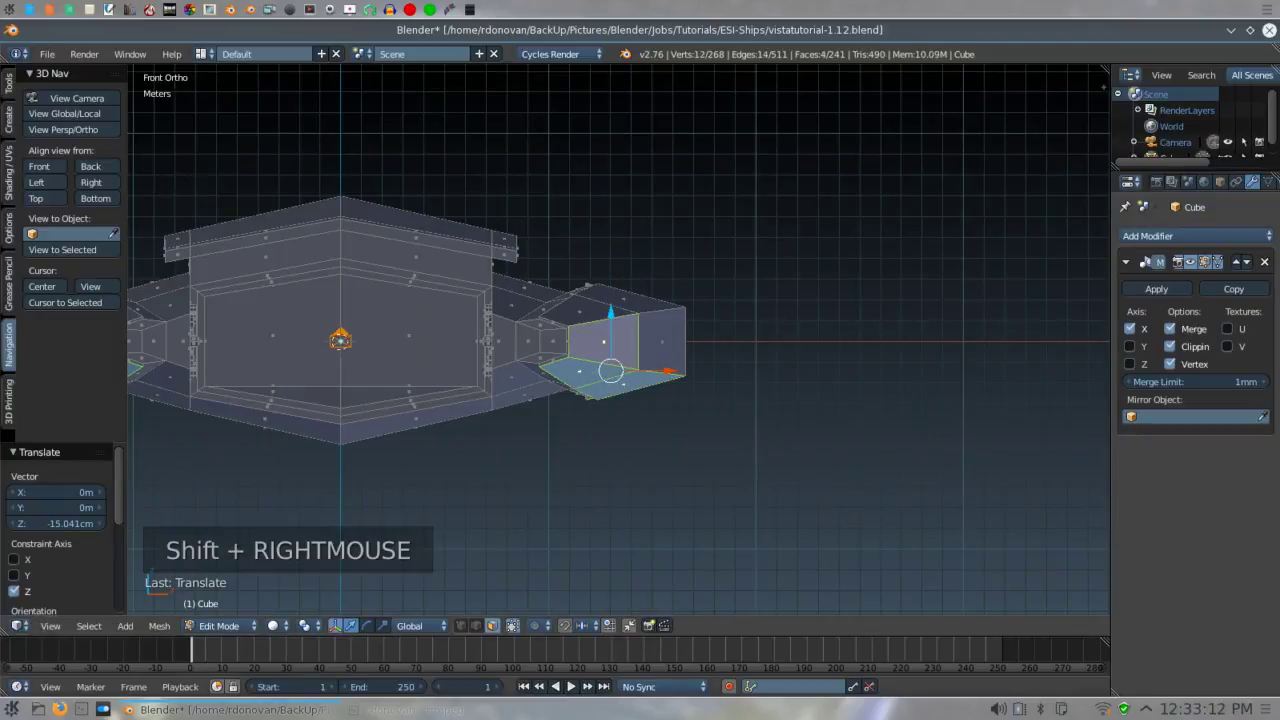
right_click(660, 340, "shift")
right_click(615, 300, "shift")
right_click(592, 310, "shift")
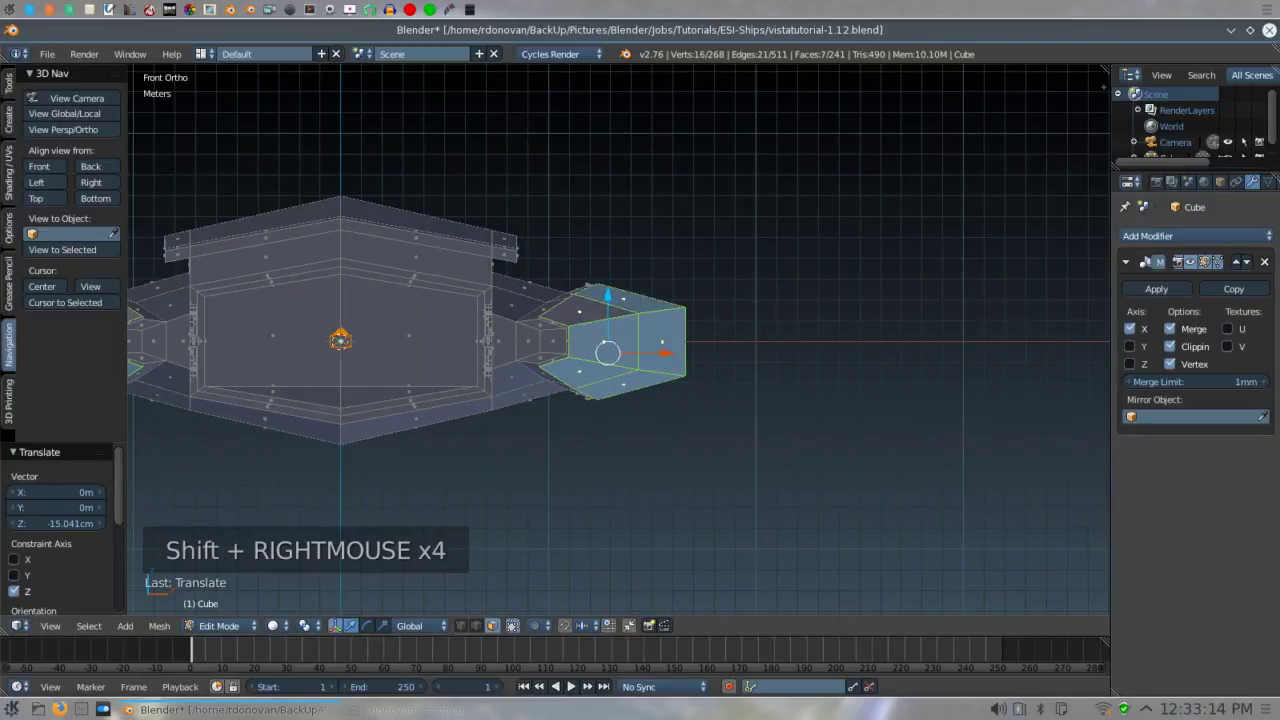
middle_click_drag(748, 315, 660, 305)
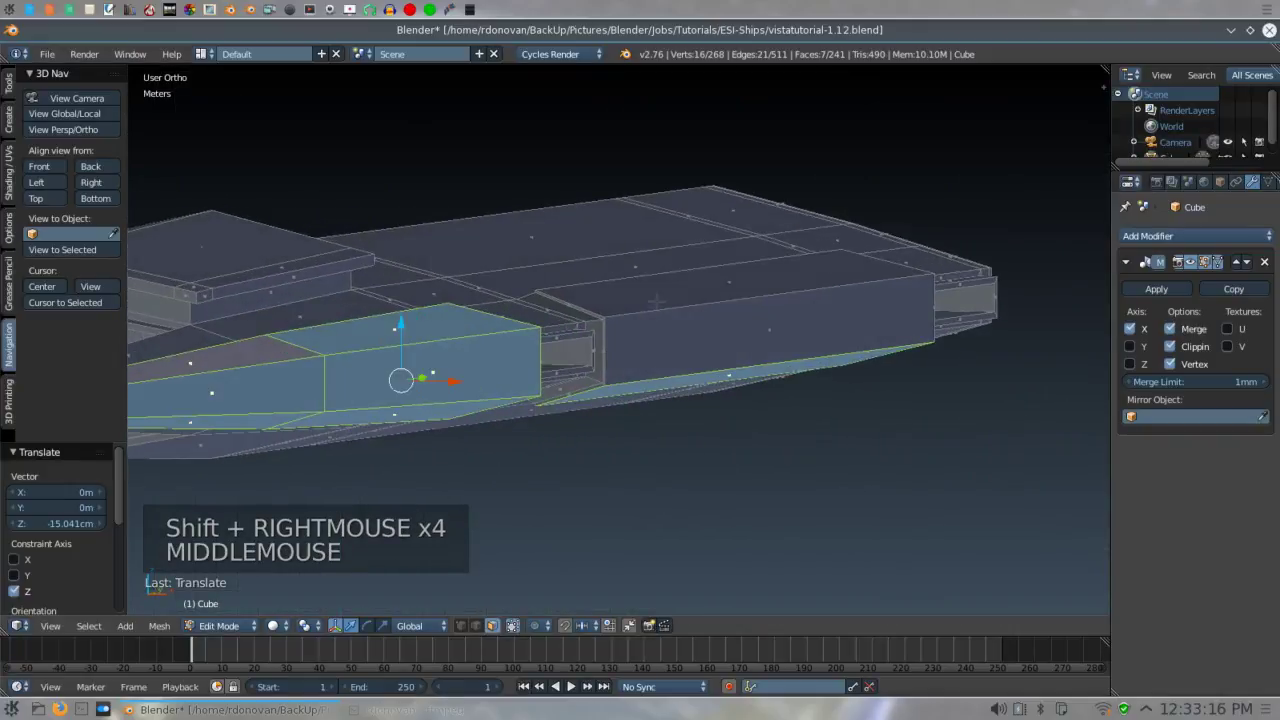
right_click(657, 302, "shift")
right_click(669, 332, "shift")
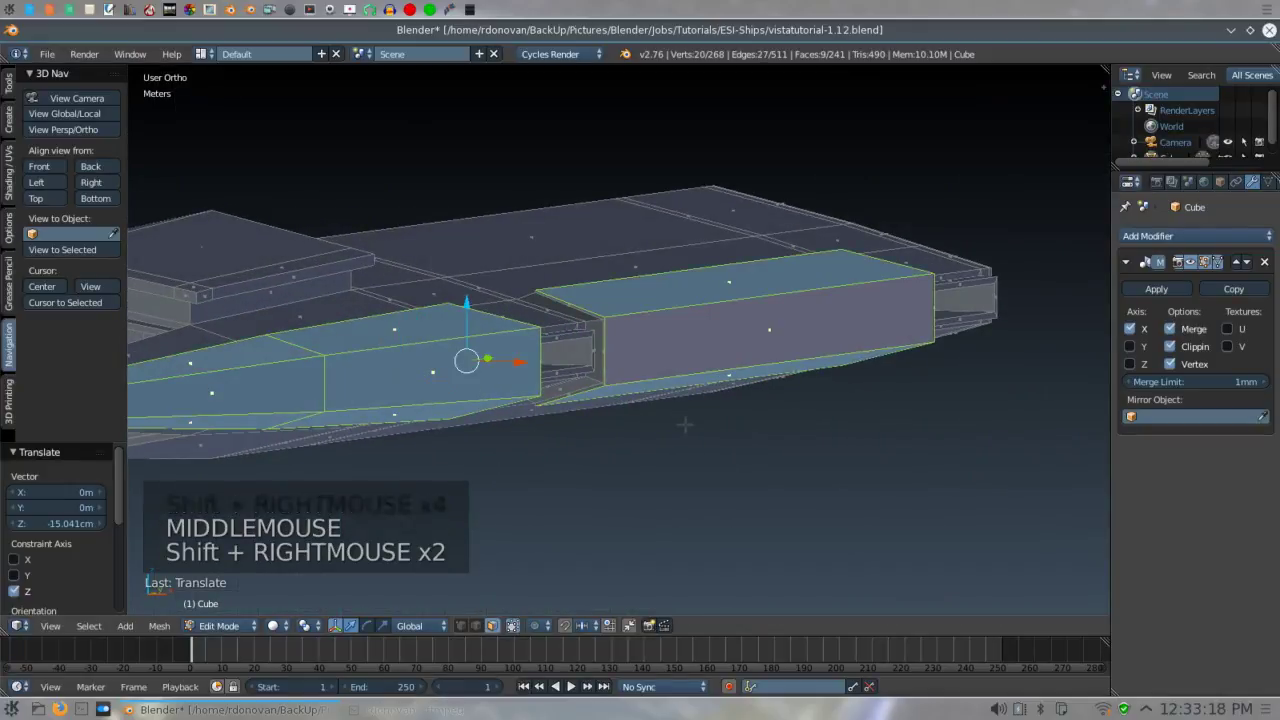
key("KP_1")
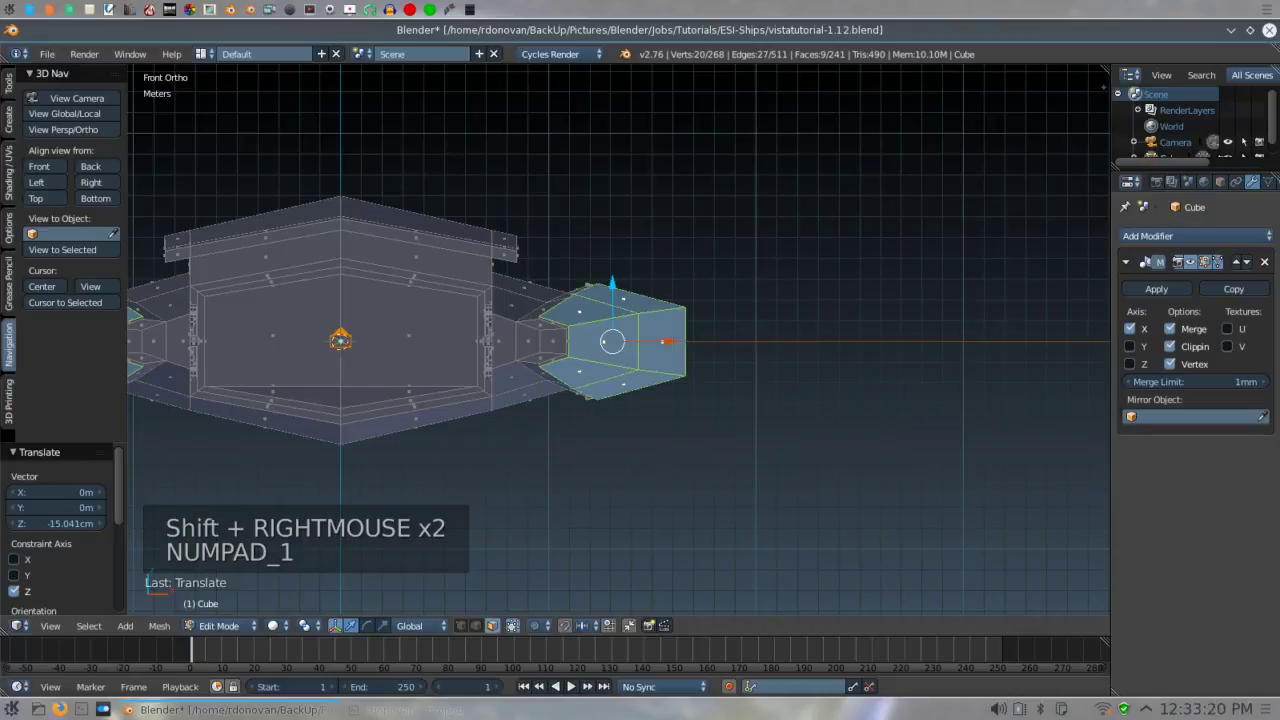
left_click_drag(665, 341, 669, 341)
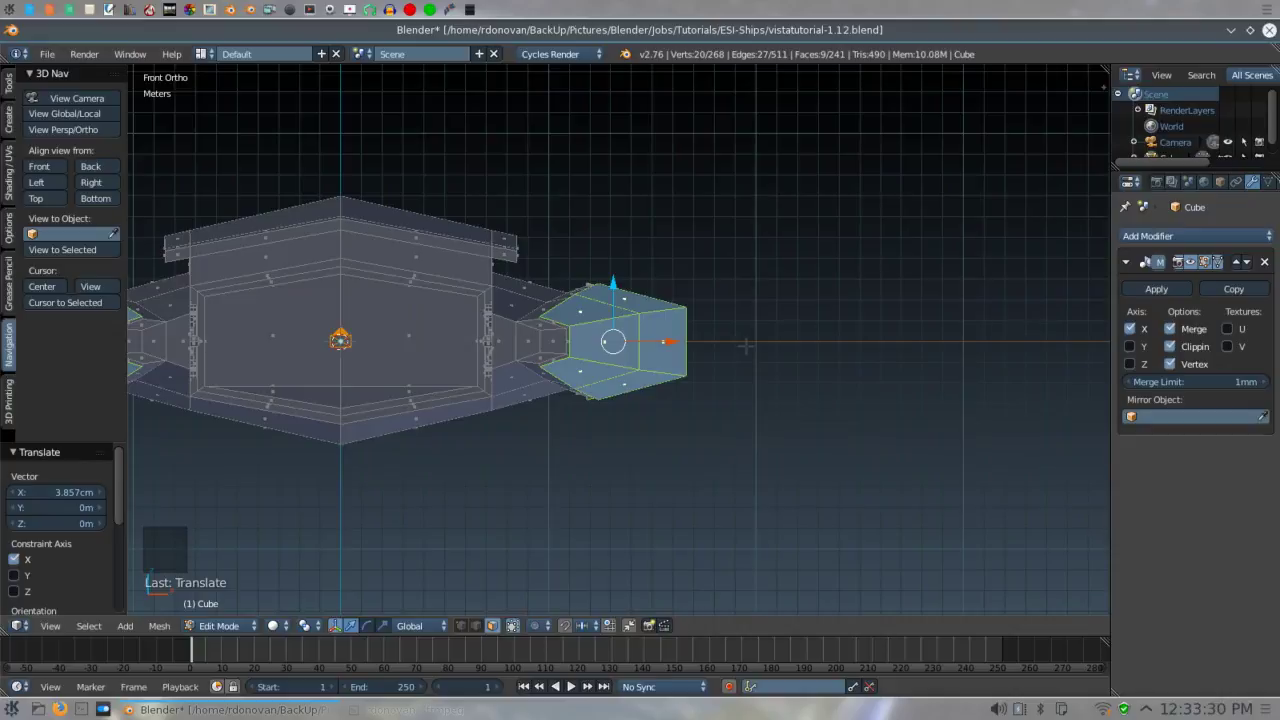
key("KP_3")
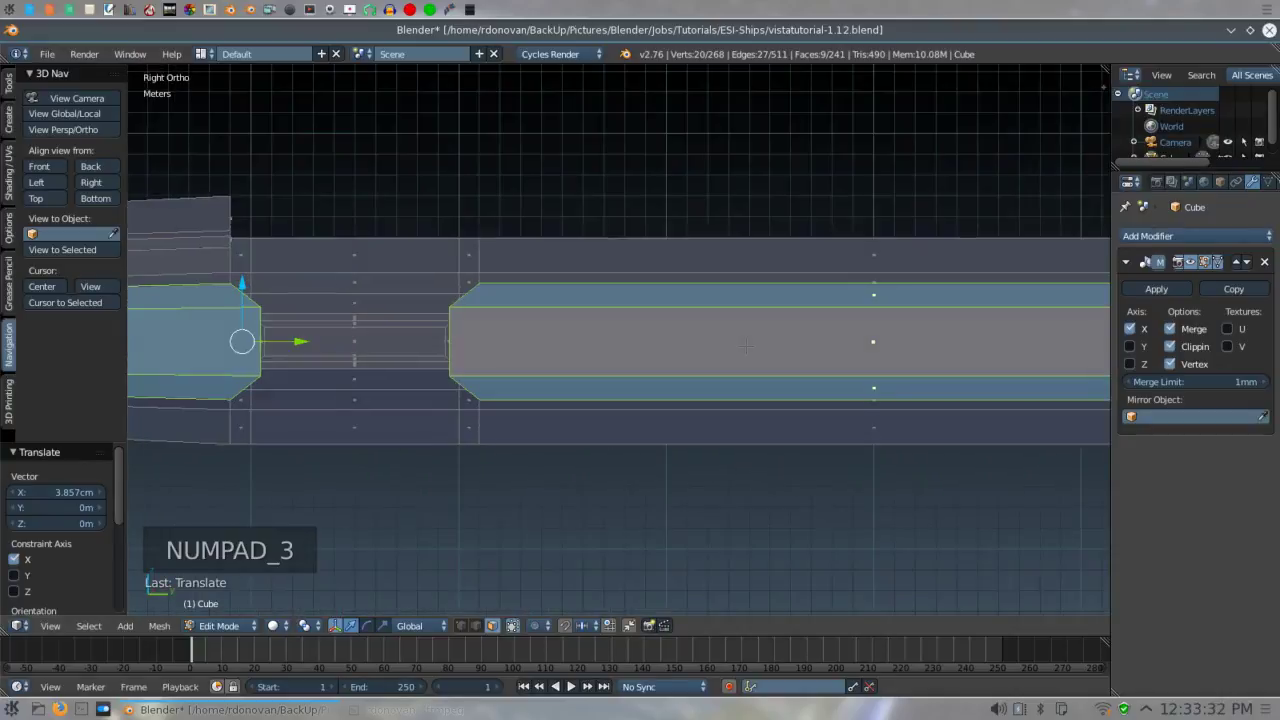
key("a")
key("a")
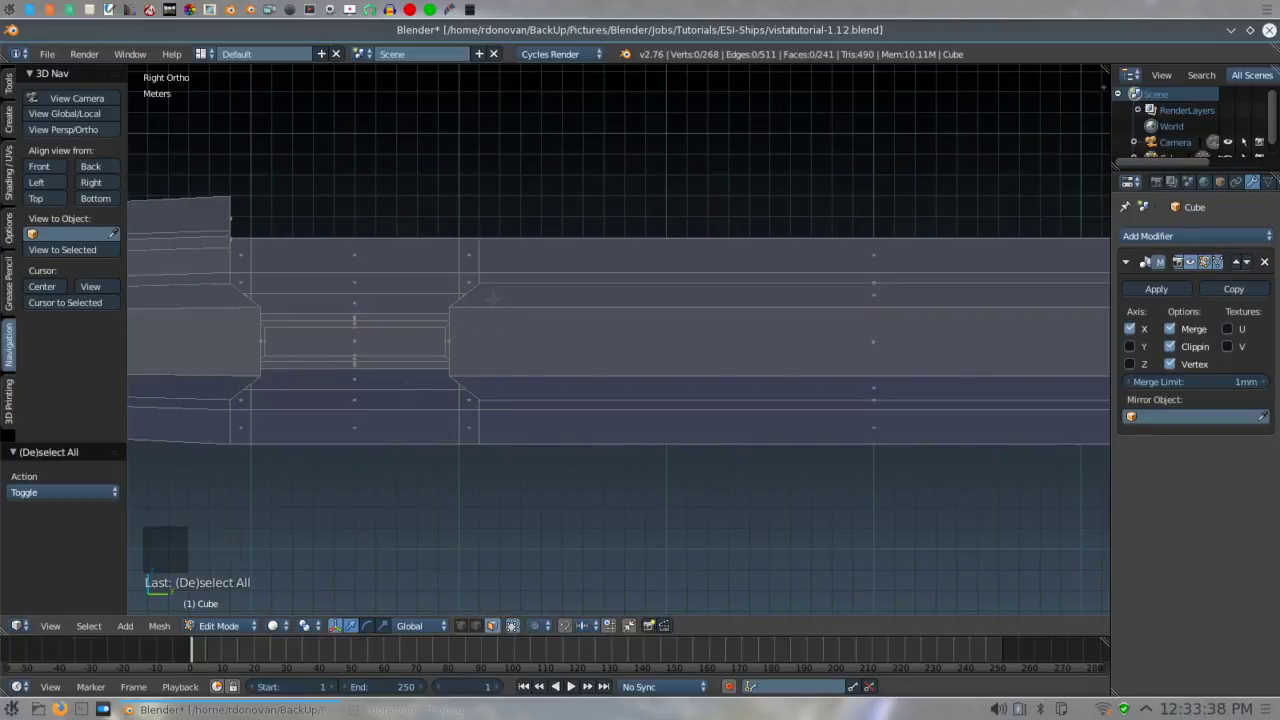
mouse_move(391, 401)
middle_mouse_down()
mouse_move(212, 412)
mouse_move(240, 400)
mouse_move(489, 419)
mouse_move(232, 418)
mouse_move(383, 417)
middle_mouse_up()
scroll(383, 417, "down", 2)
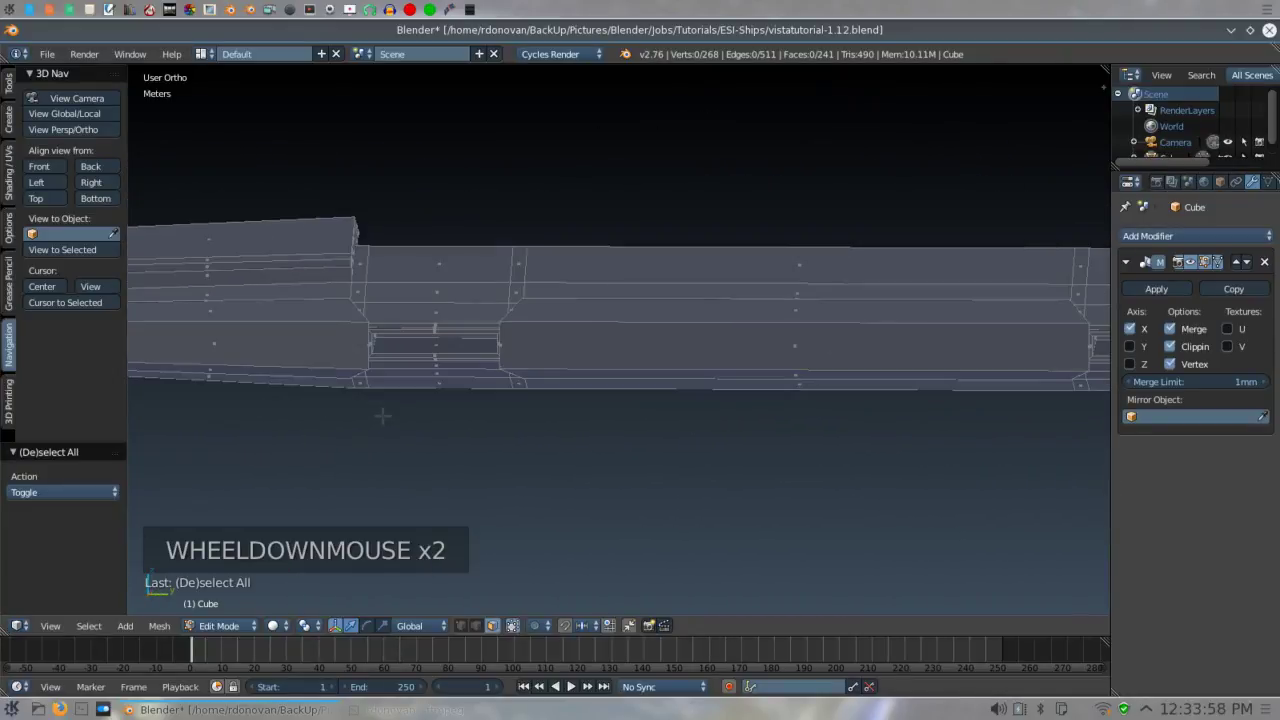
key("KP_3")
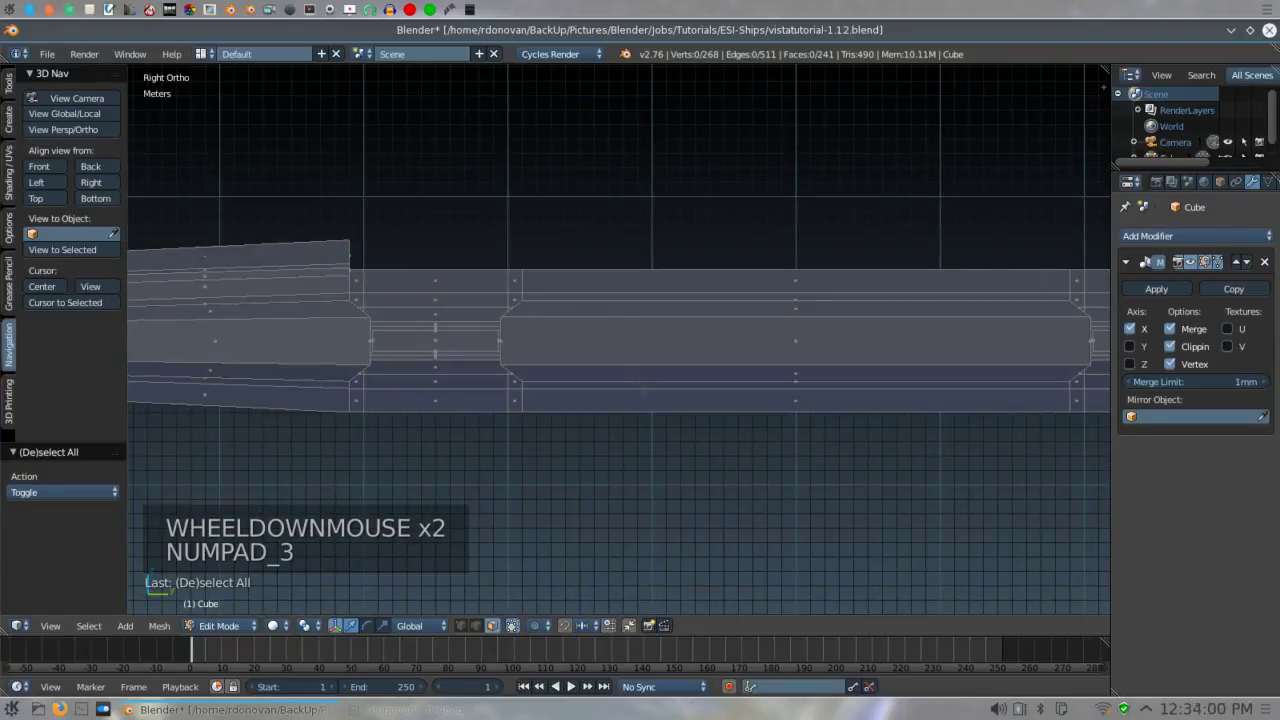
middle_click_drag(383, 417, 375, 437, "shift")
middle_click_drag(641, 405, 401, 408, "shift")
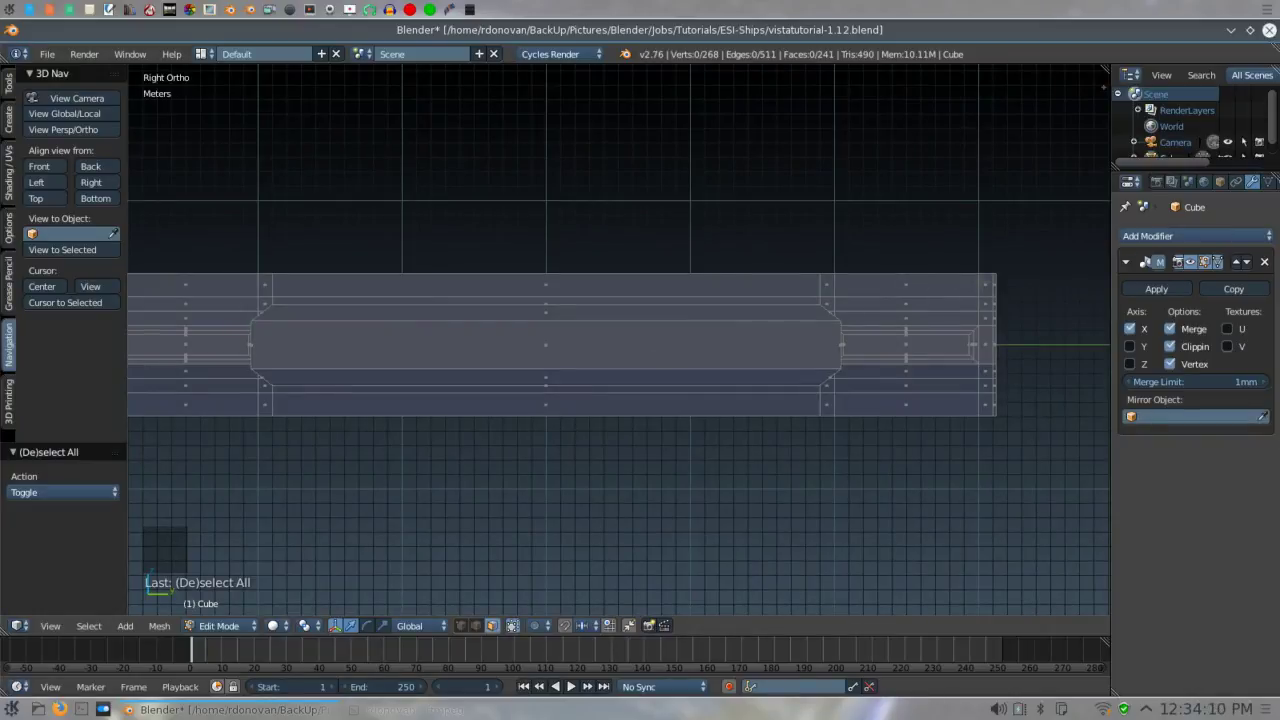
right_click(985, 285)
right_click(906, 285, "shift")
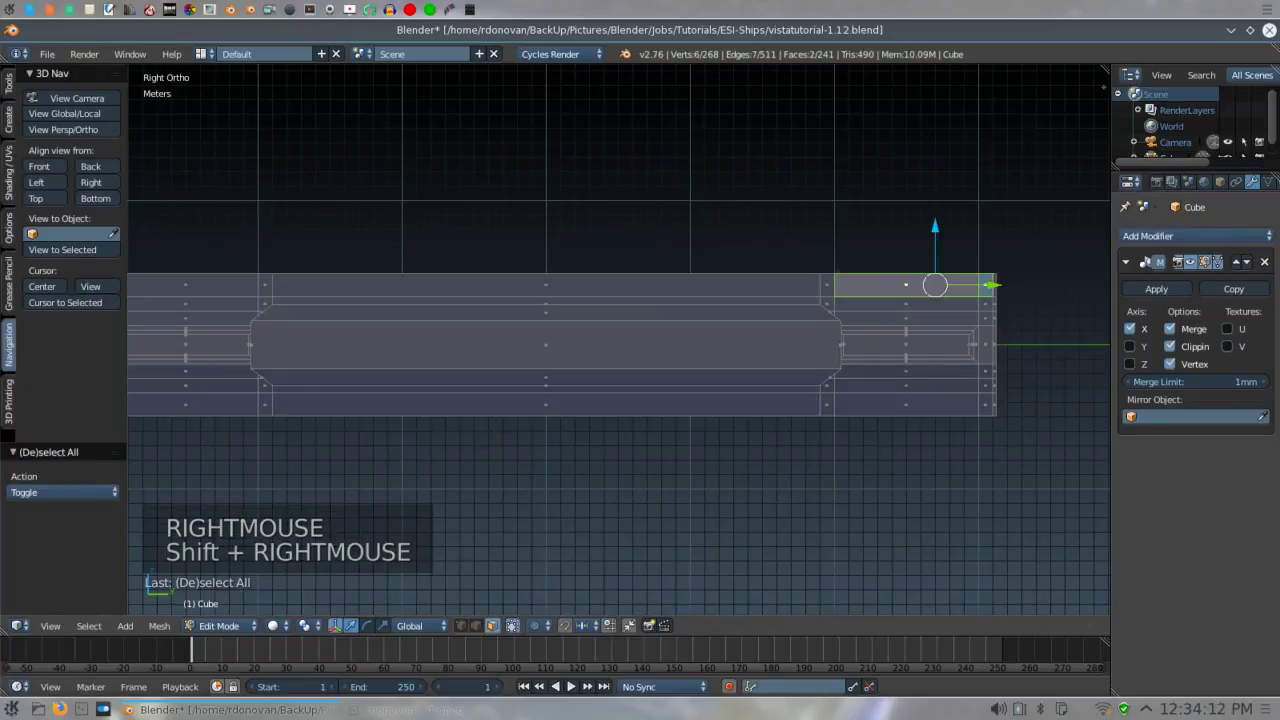
right_click(828, 283, "shift")
right_click(790, 284, "shift")
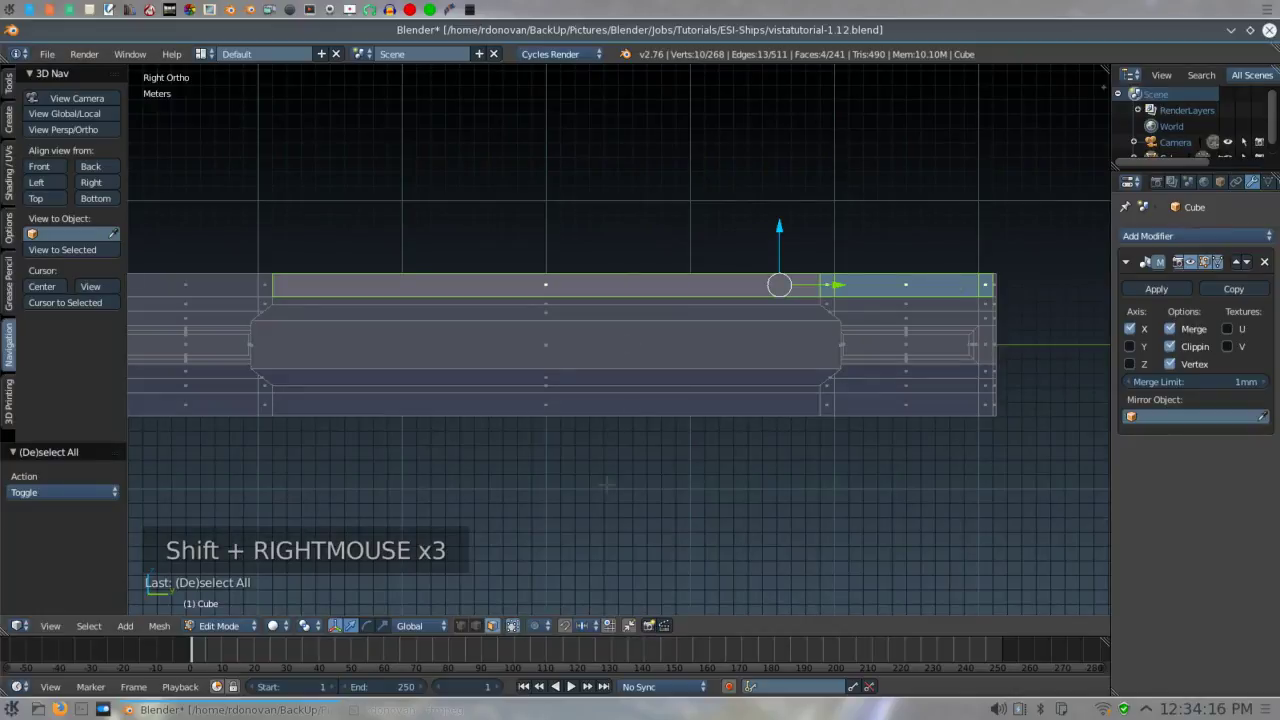
key("a")
key("a")
key("a")
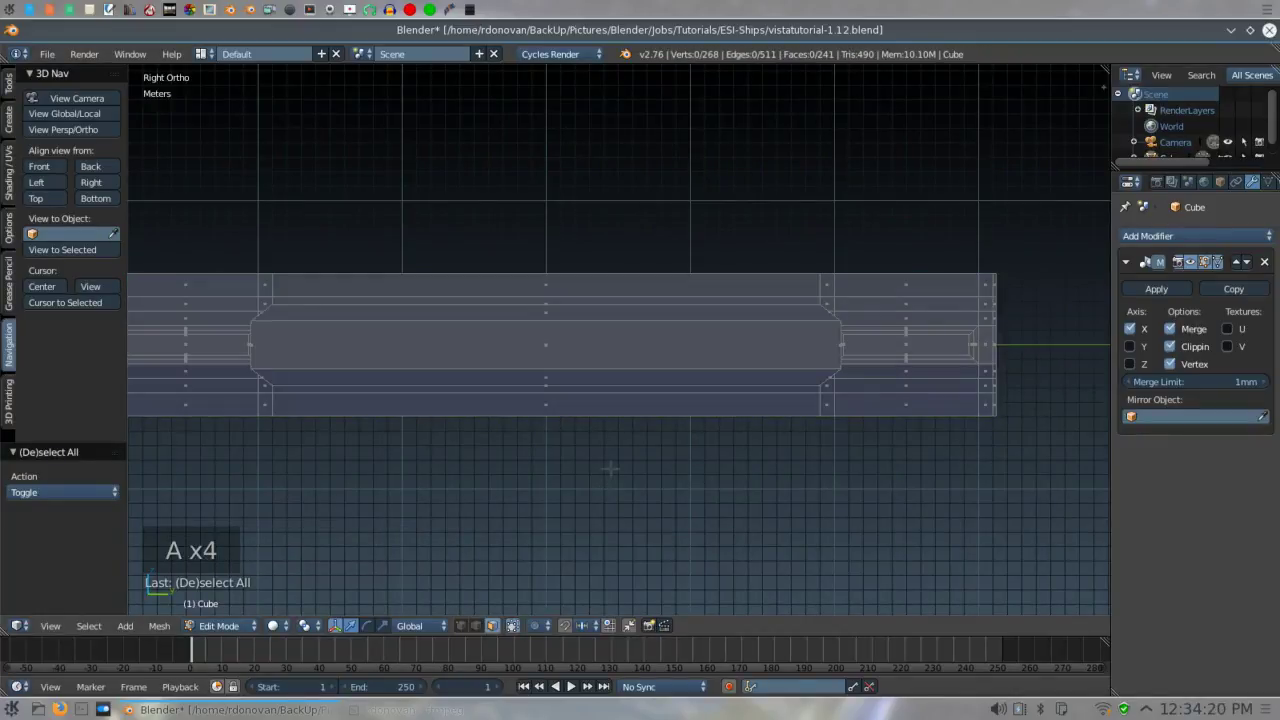
- Cut one edge loop around the hull through the rear armour section and slide it aft by a factor of about 0.26
key("ctrl+r")
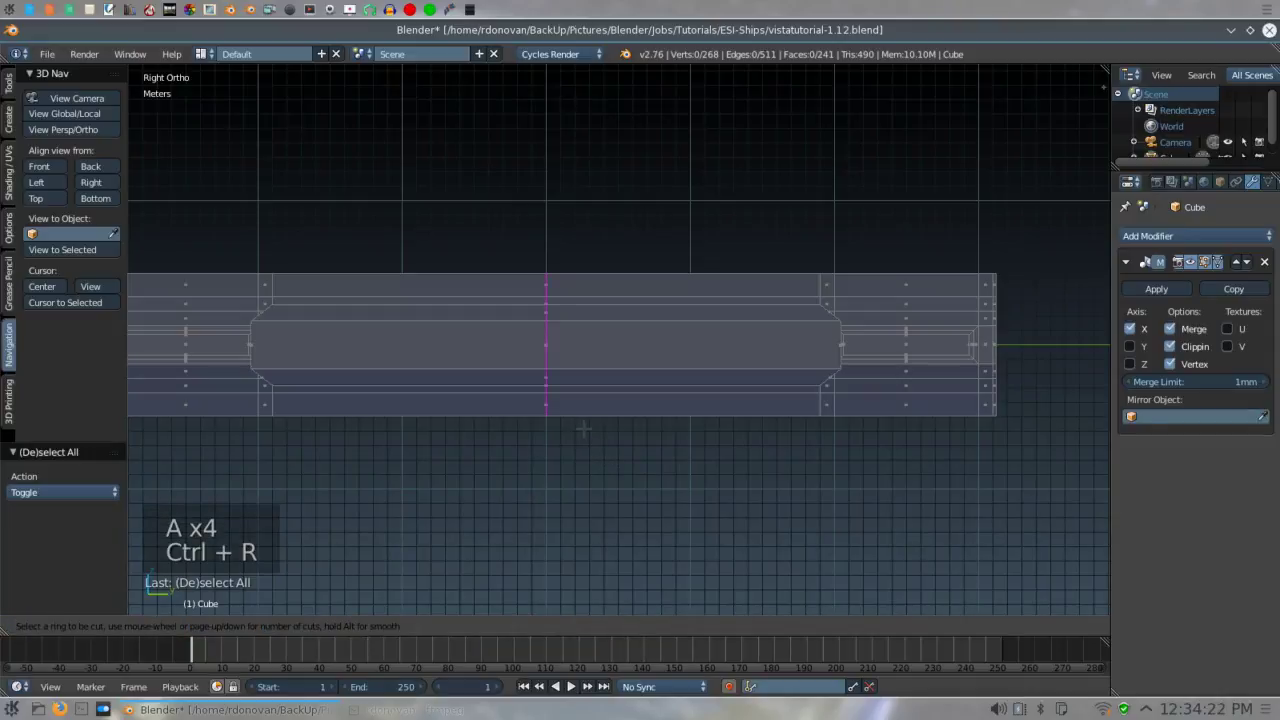
left_click(581, 428)
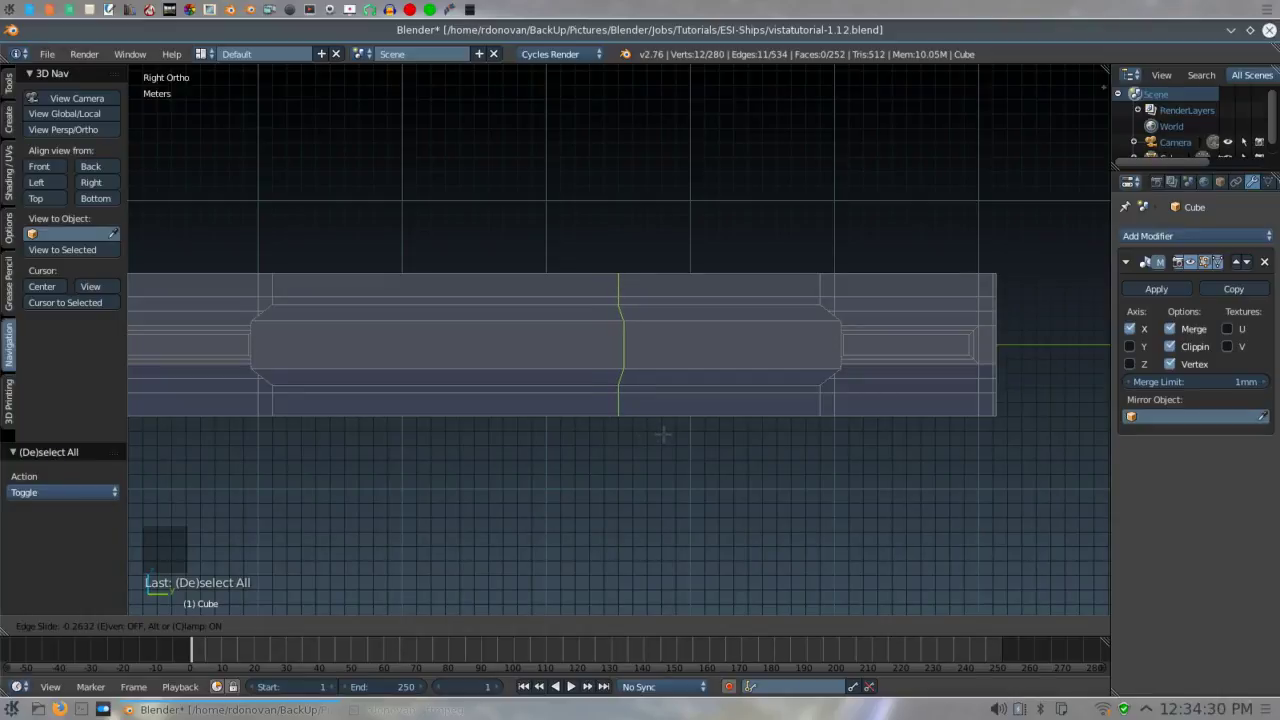
left_click(662, 434)
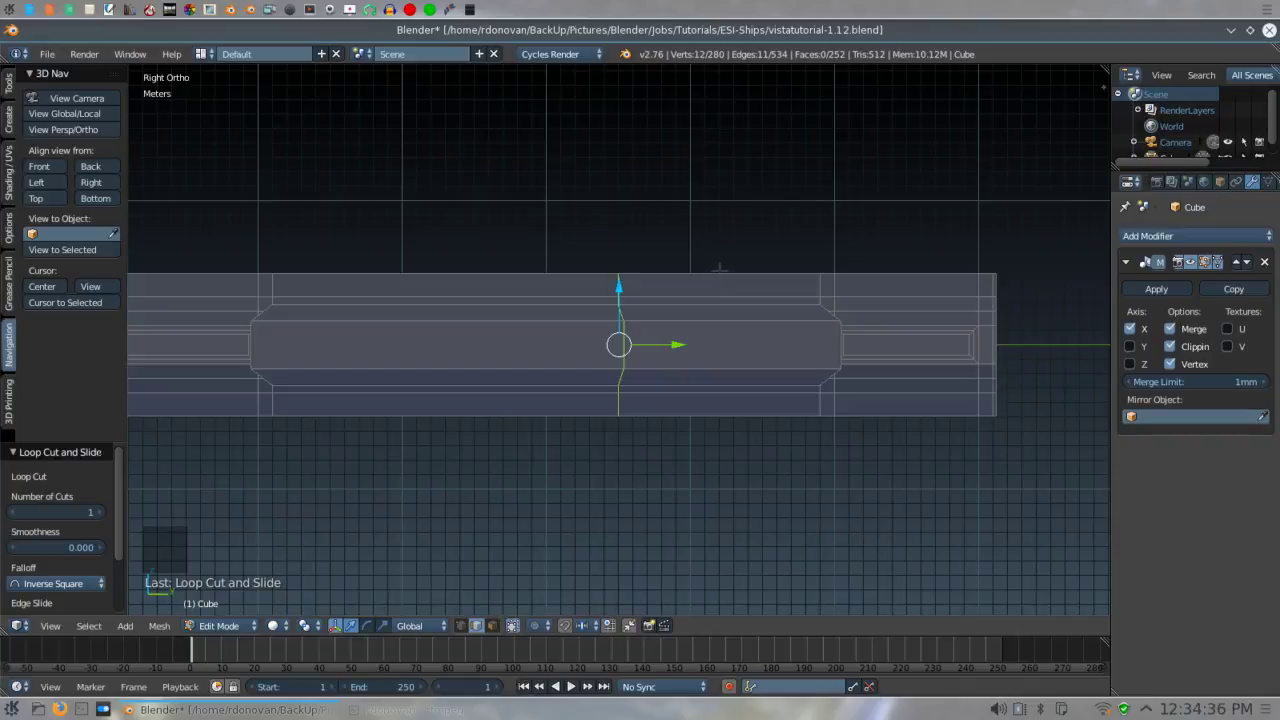
key("s")
key("y")
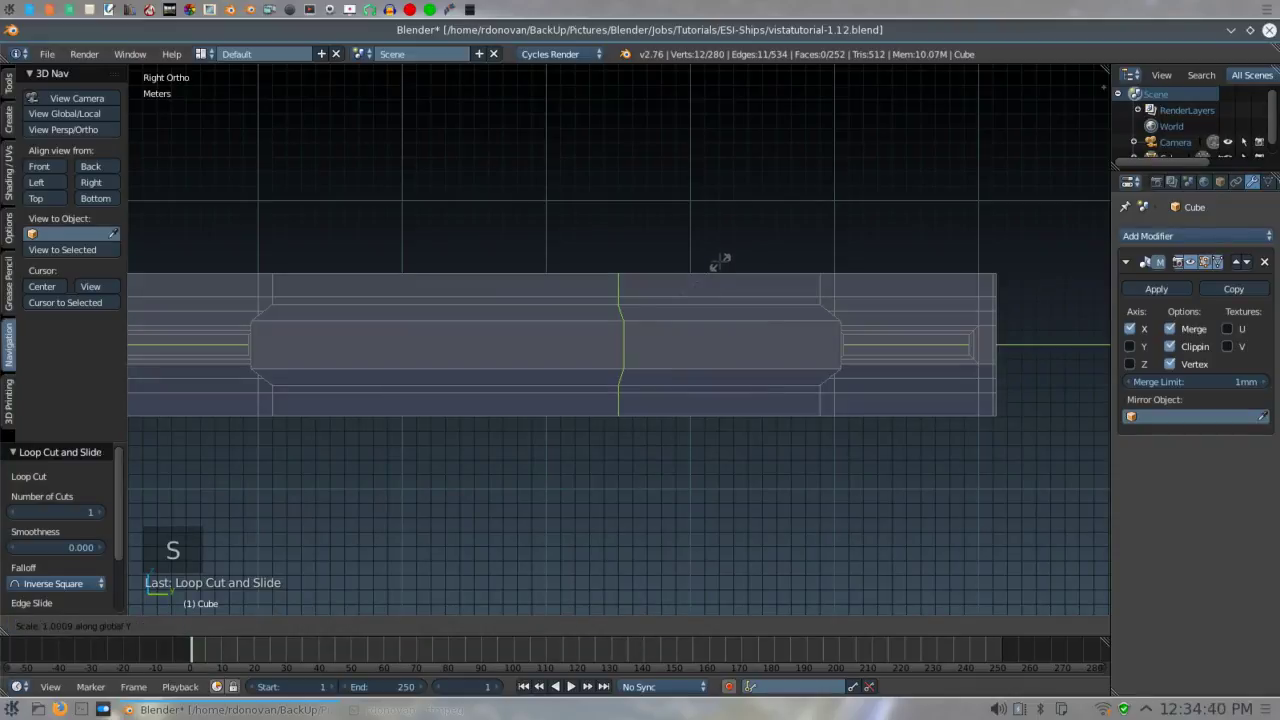
left_click(719, 262)
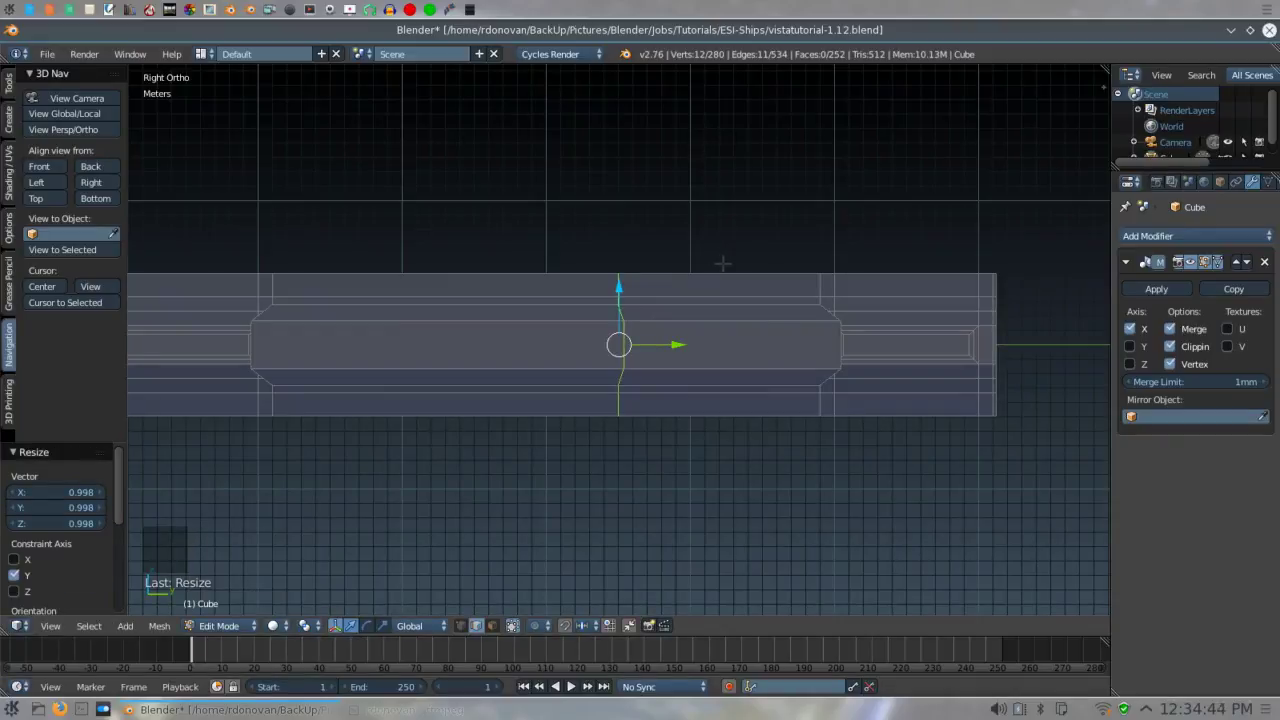
- Flatten the new edge loop into a straight vertical line by scaling it to 0 along Y
type("sy")
type("0")
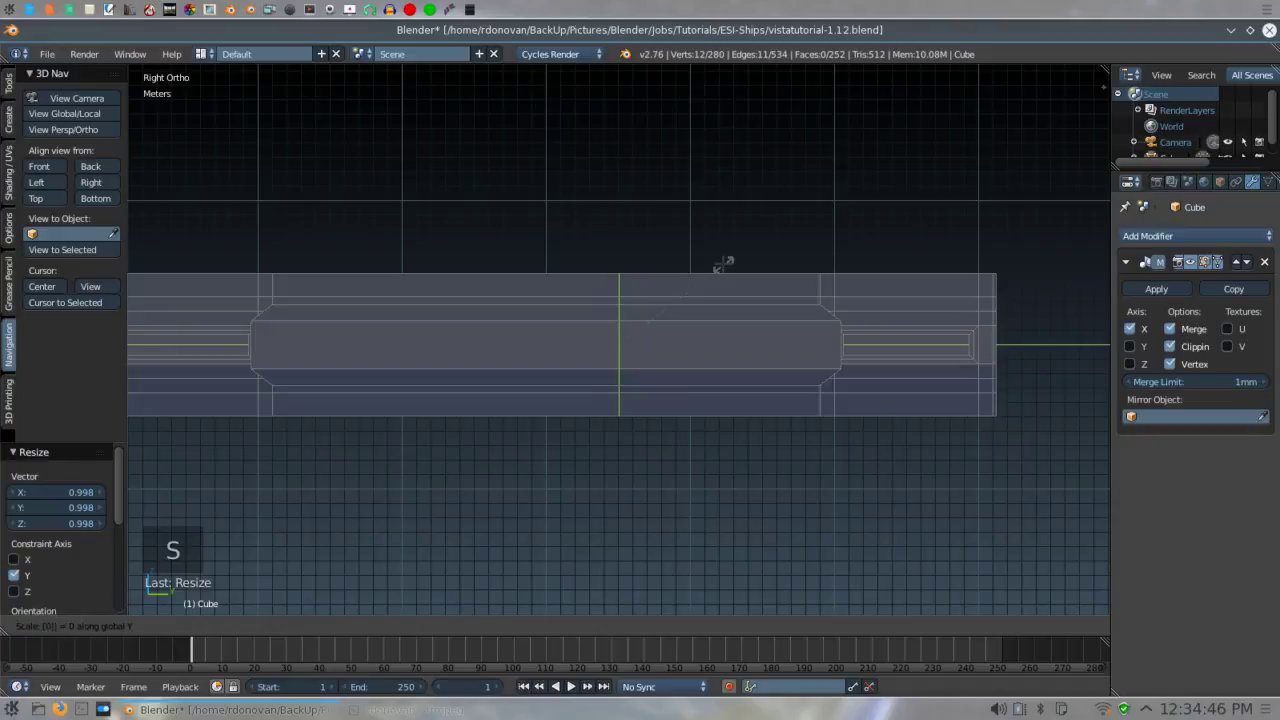
key("Return")
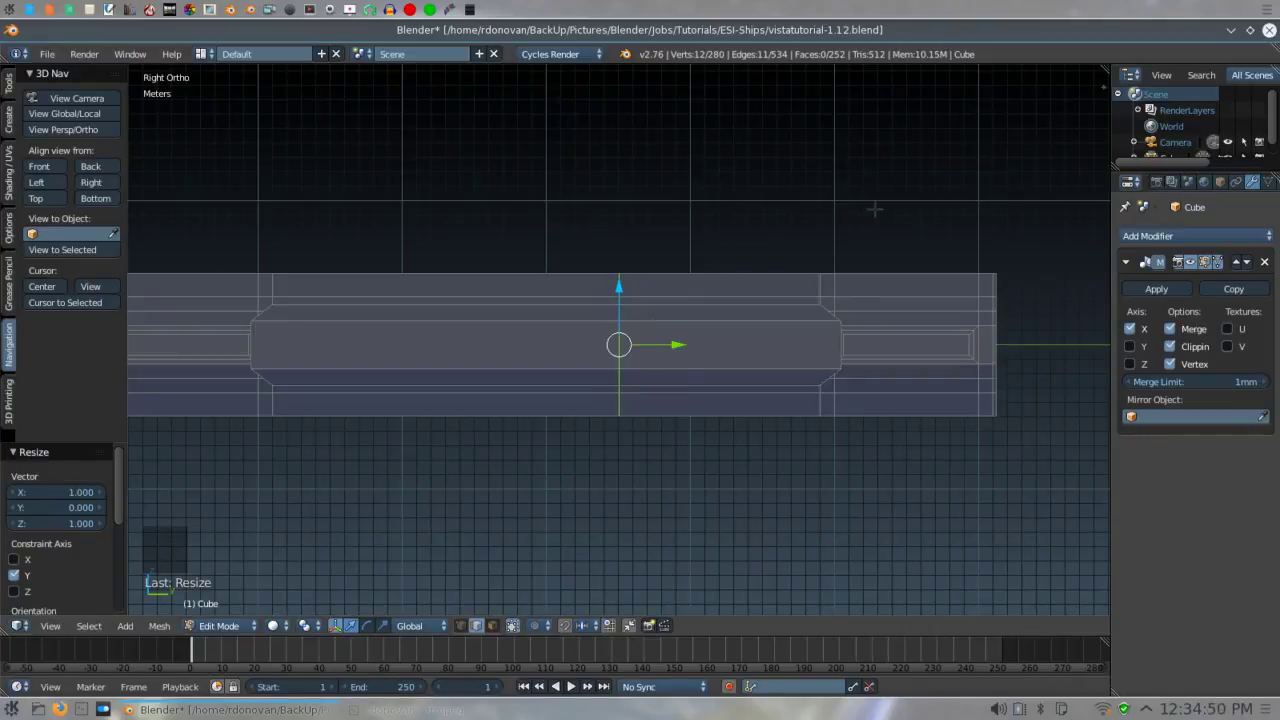
- Select the four hull top faces from the new edge loop to the stern and extrude them upward along Z by about 1.455 m
key("ctrl+Tab")
left_click(906, 268)
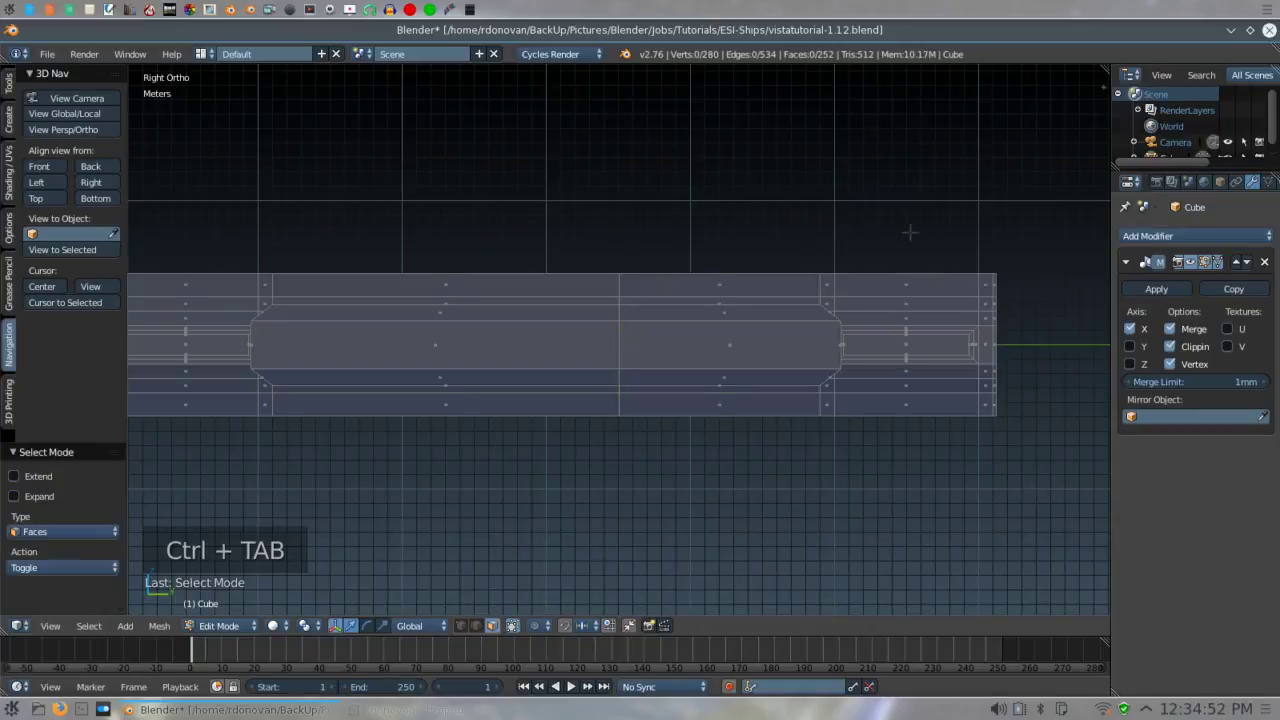
right_click(985, 285)
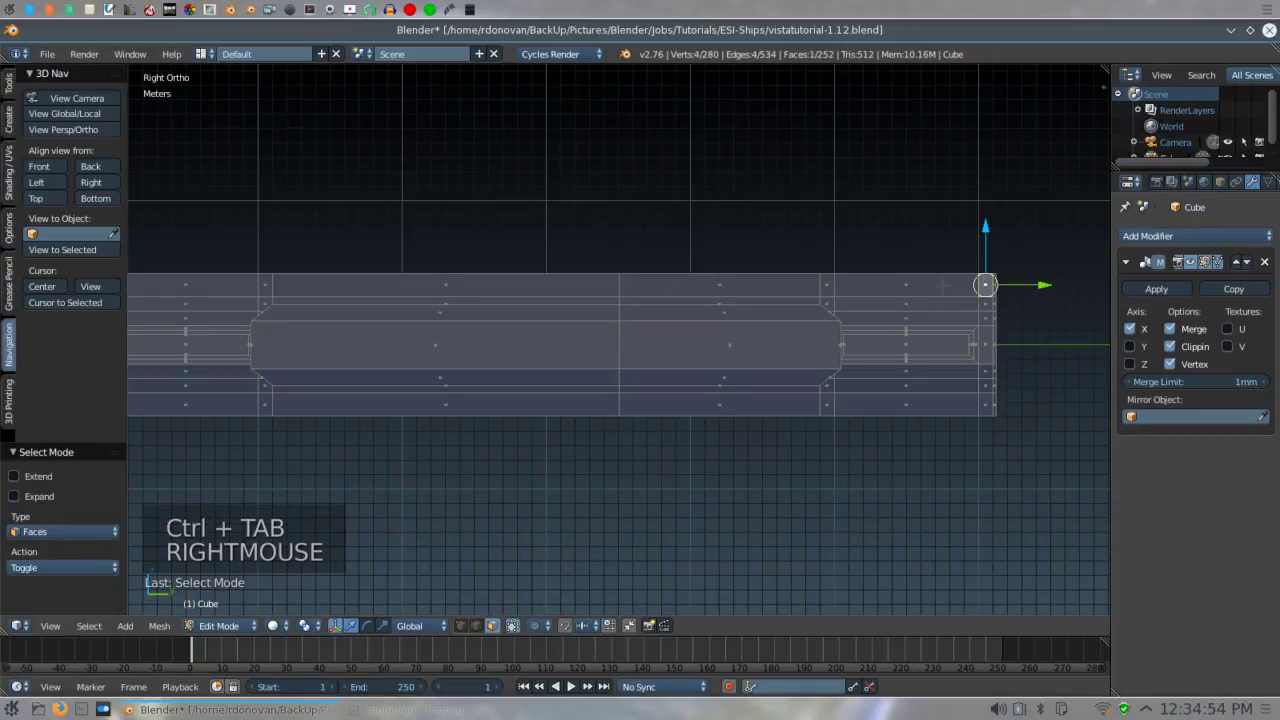
right_click(945, 285, "shift")
right_click(866, 285, "shift")
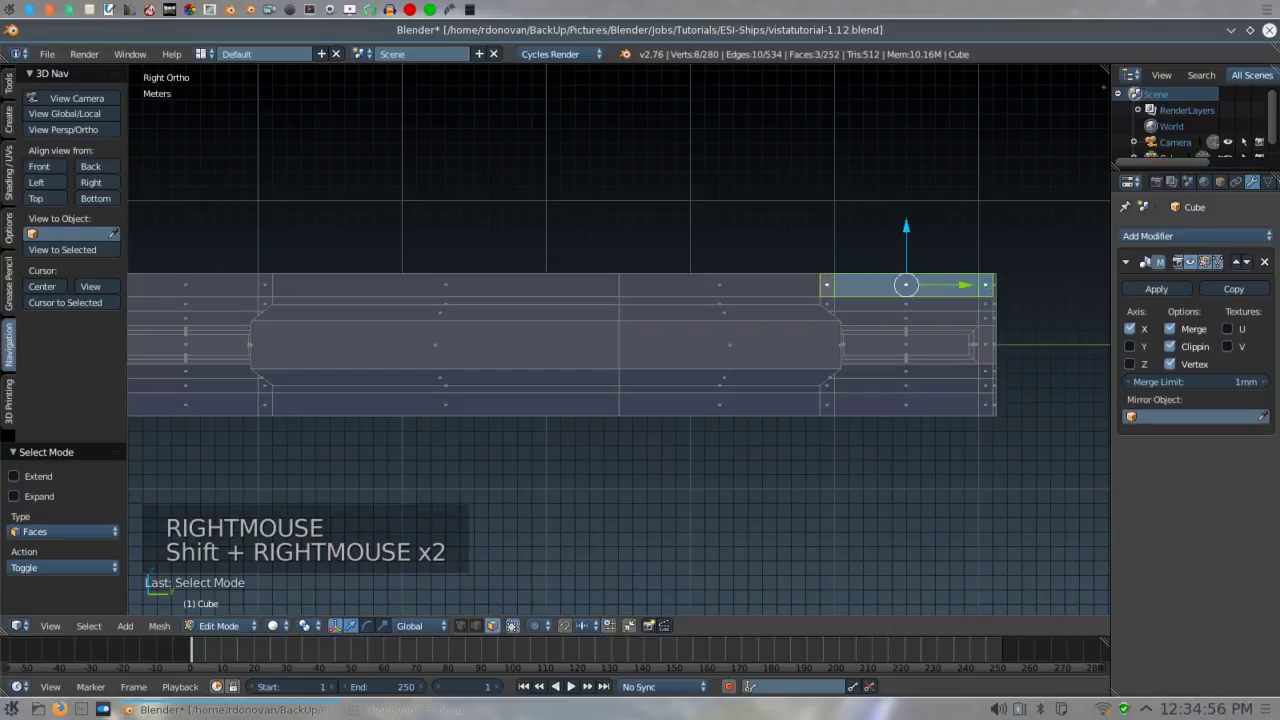
right_click(730, 283, "shift")
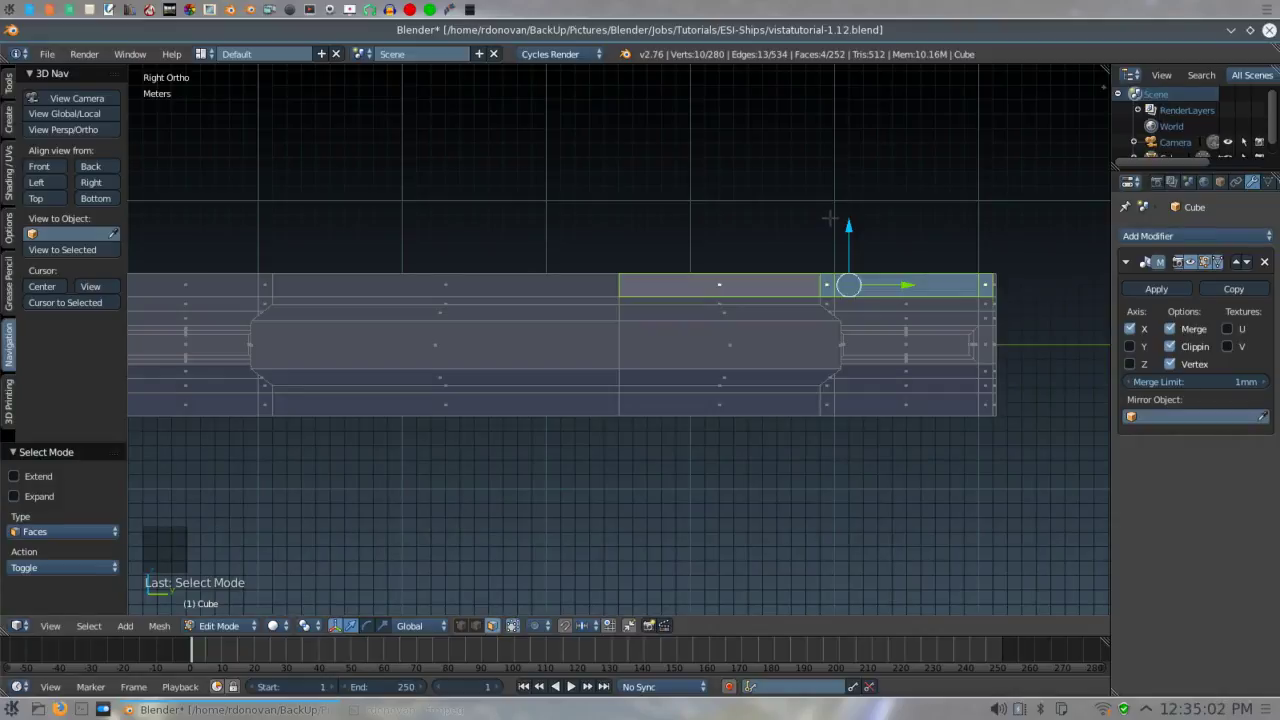
key("ctrl+KP_1")
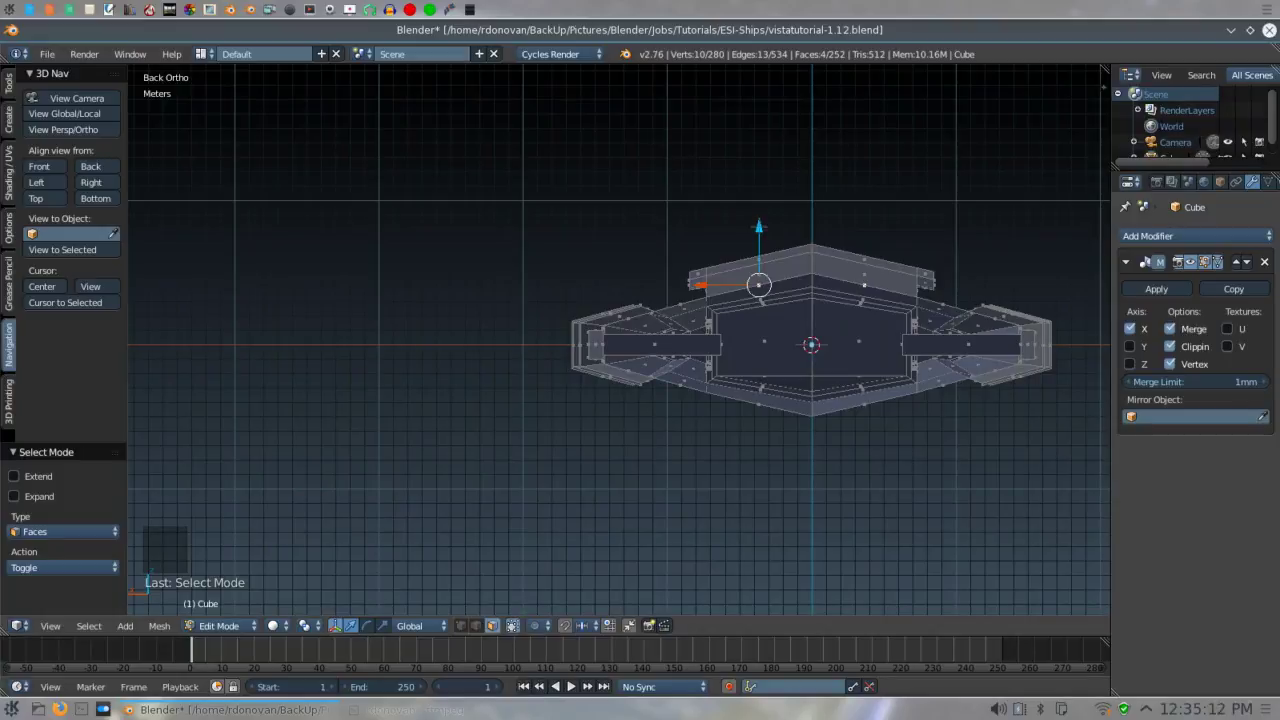
left_click(759, 228)
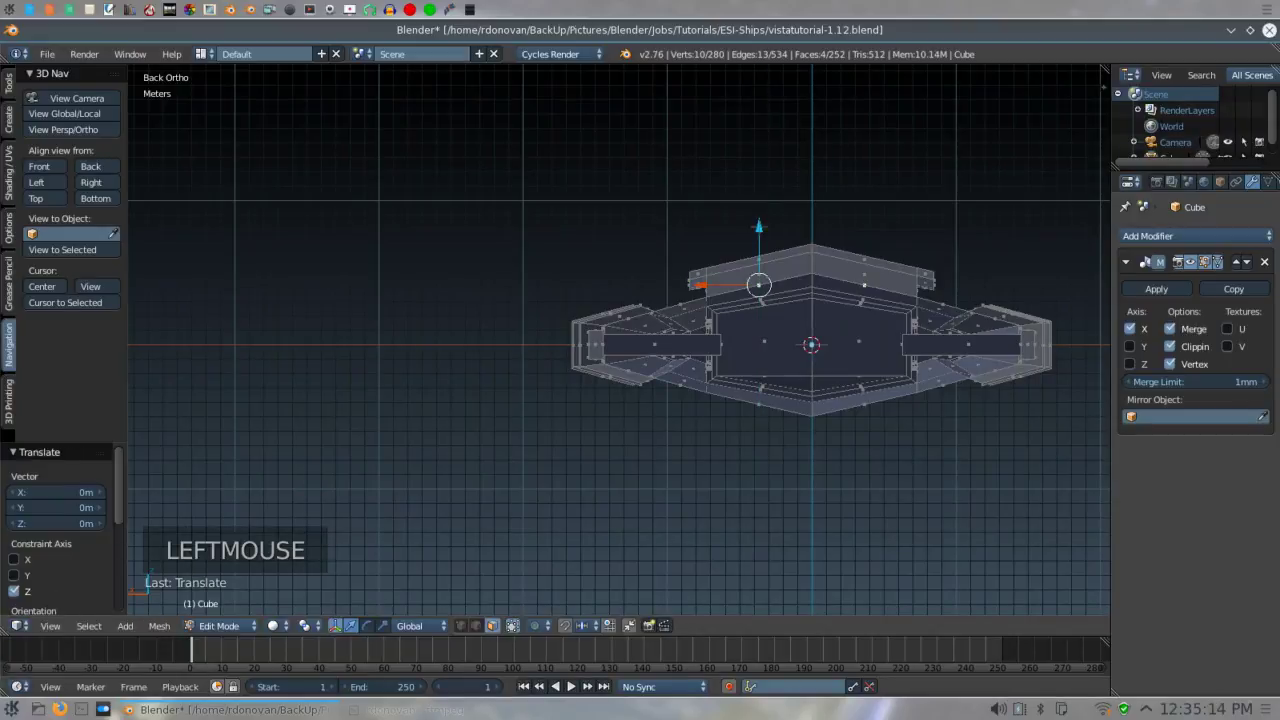
key("e")
key("e")
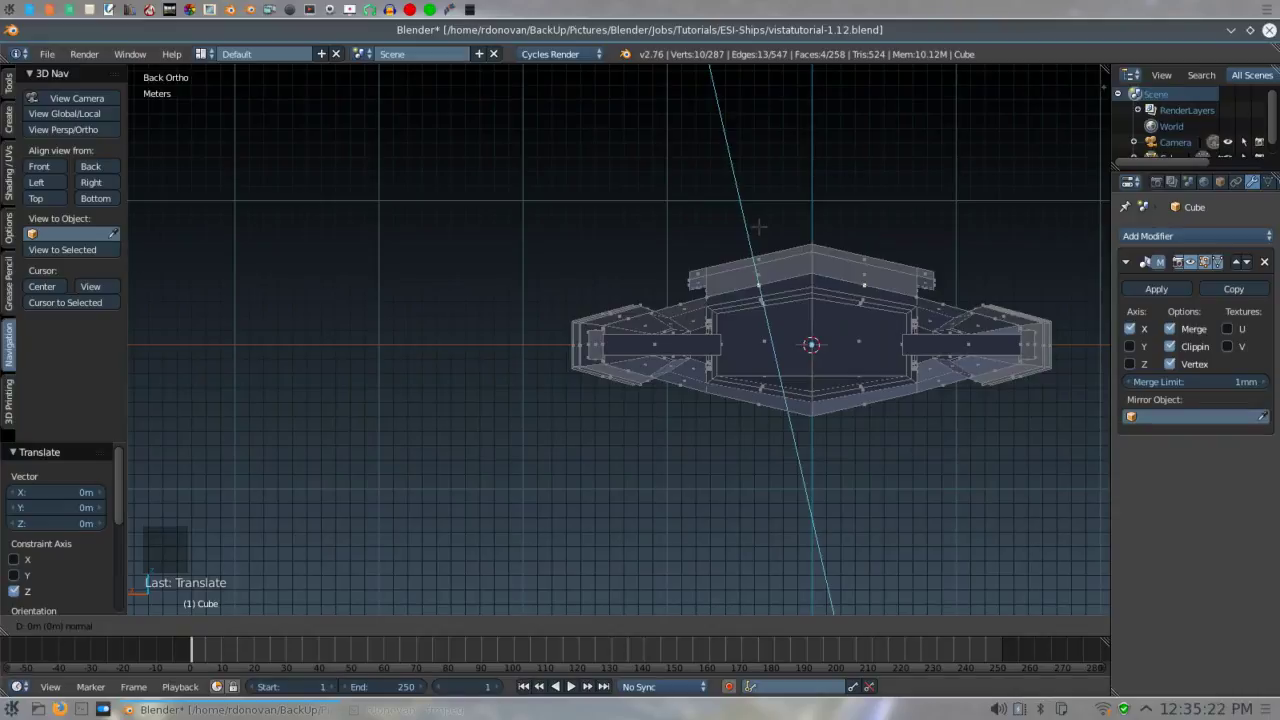
key("z")
key("z")
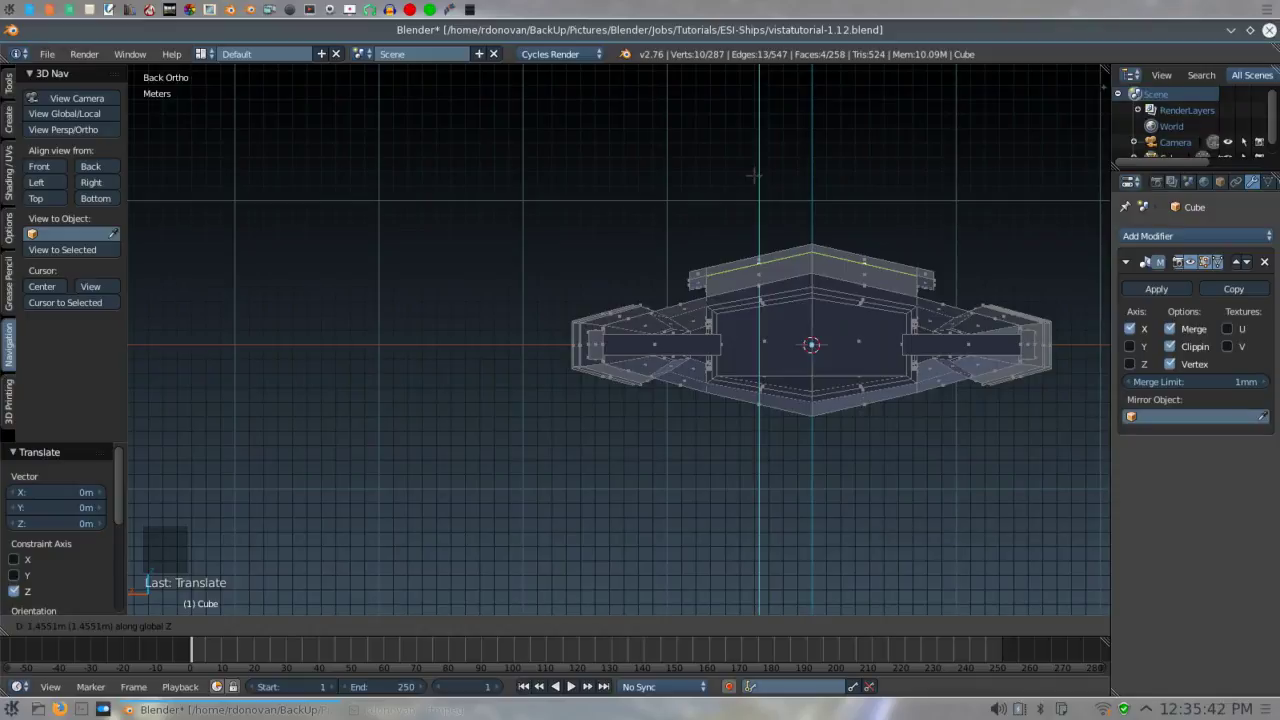
left_click(754, 176)
scroll(765, 186, "up", 1)
middle_click_drag(725, 188, 542, 204, "shift")
scroll(541, 202, "up", 4)
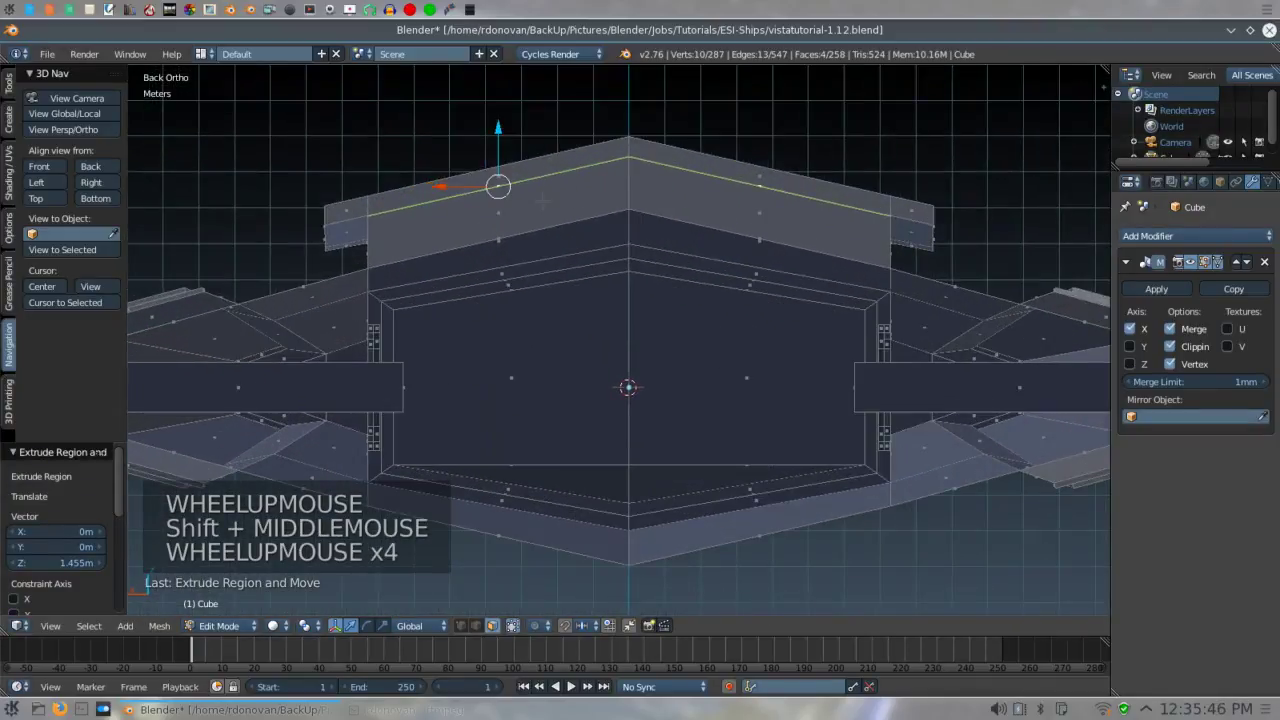
- Raise the selected superstructure top faces about 1.7 cm along Z and extrude them upward another 54.7 cm or so
scroll(546, 194, "up", 1)
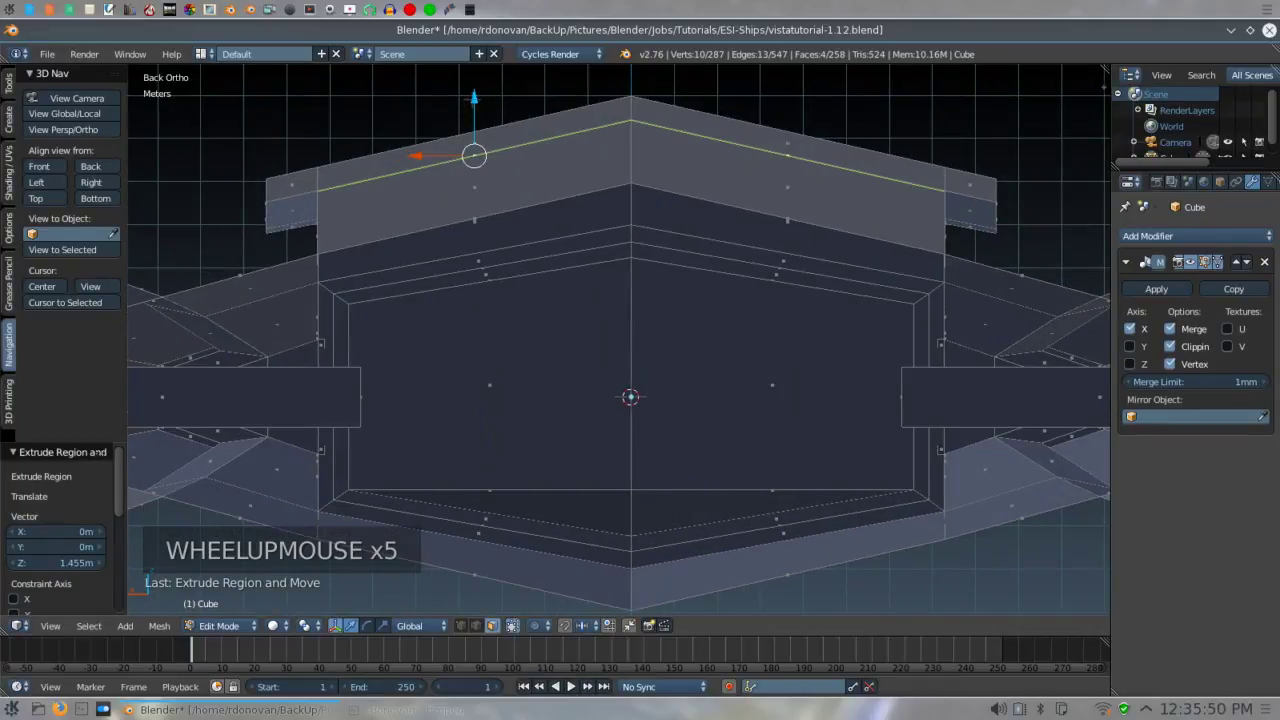
left_click(474, 97)
left_click_drag(475, 99, 475, 92)
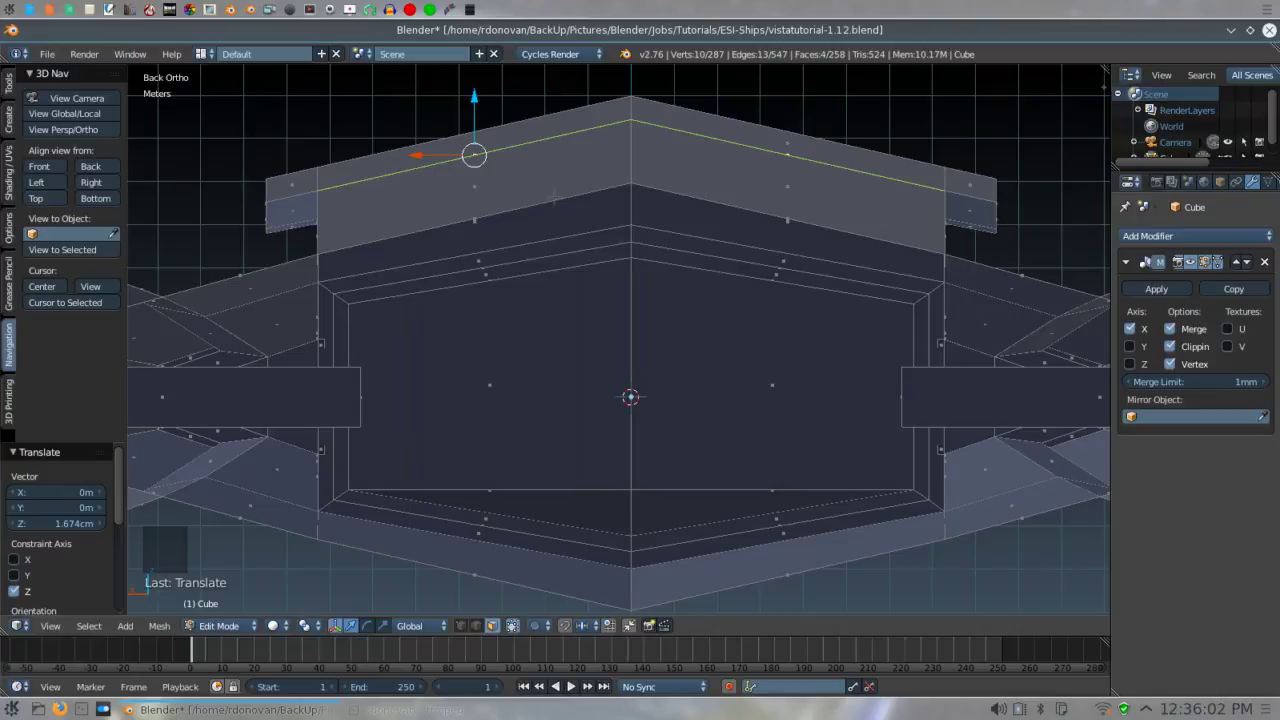
key("e")
key("z")
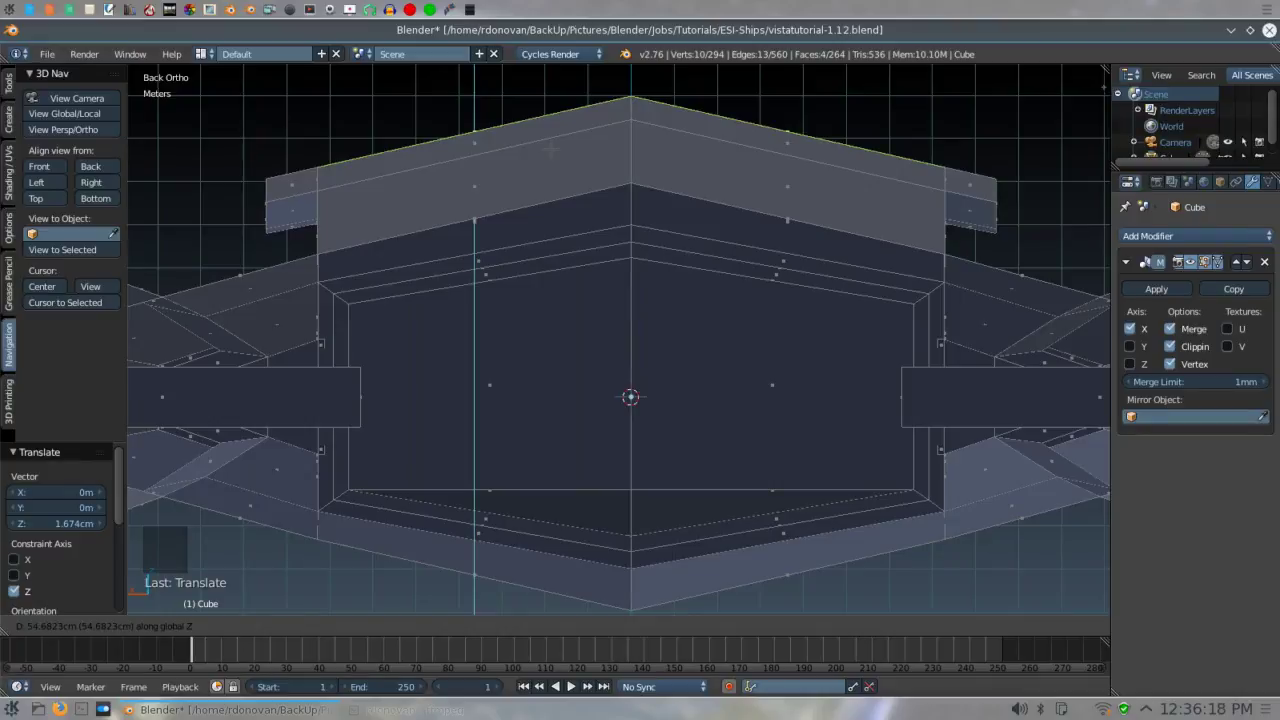
left_click(474, 131)
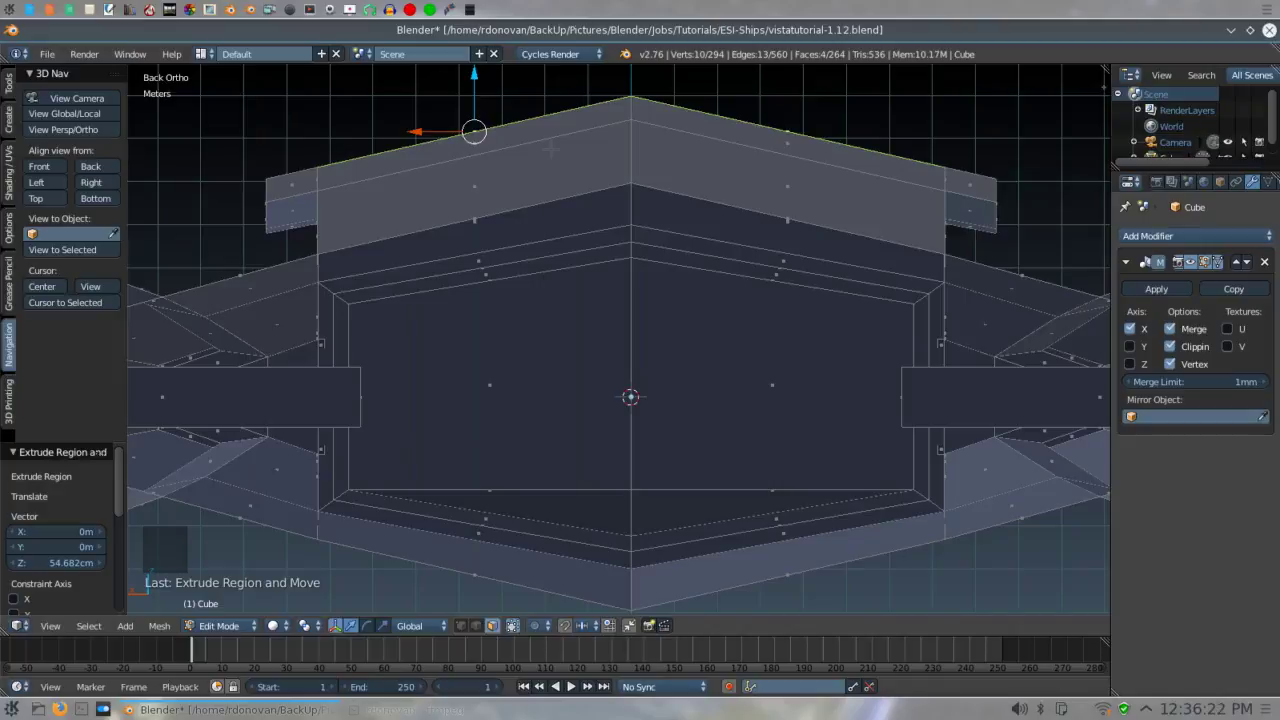
- Extrude the superstructure's four upper side faces outward along X by about 1.19 m and lower them about 27.7 cm along Z
scroll(550, 148, "down", 2)
middle_click_drag(550, 148, 517, 143)
scroll(518, 144, "up", 2)
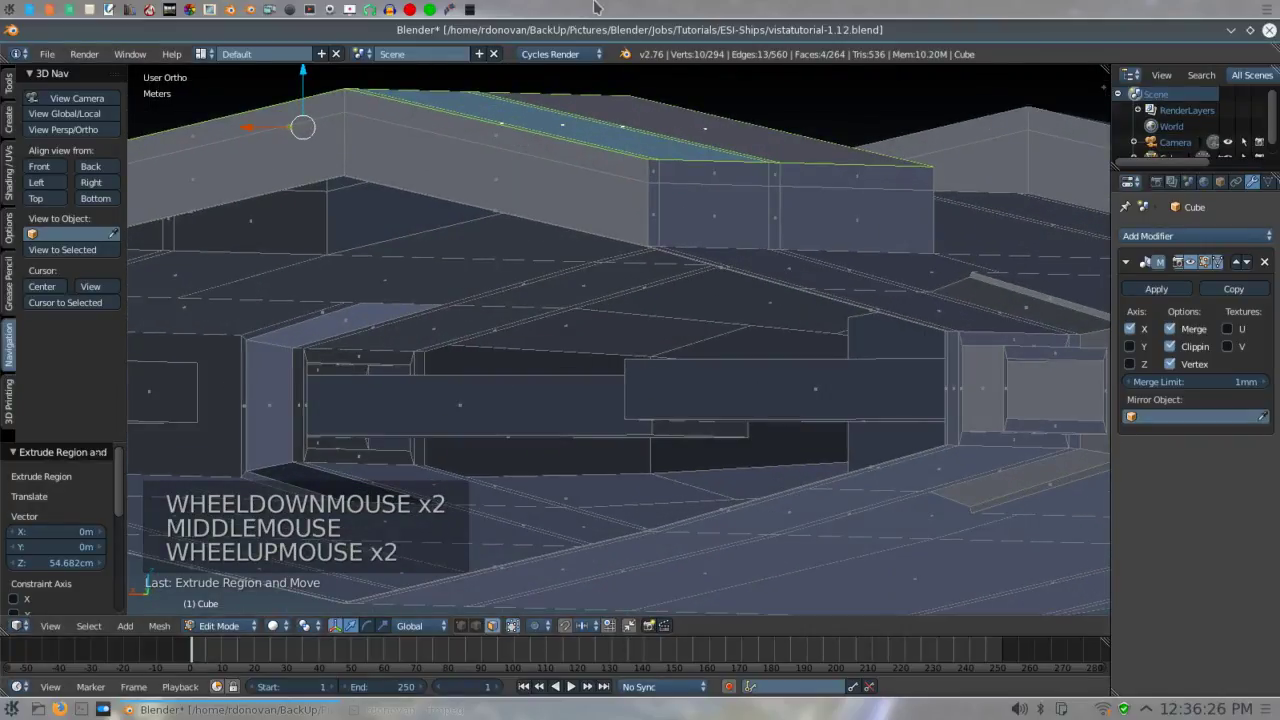
right_click(653, 171)
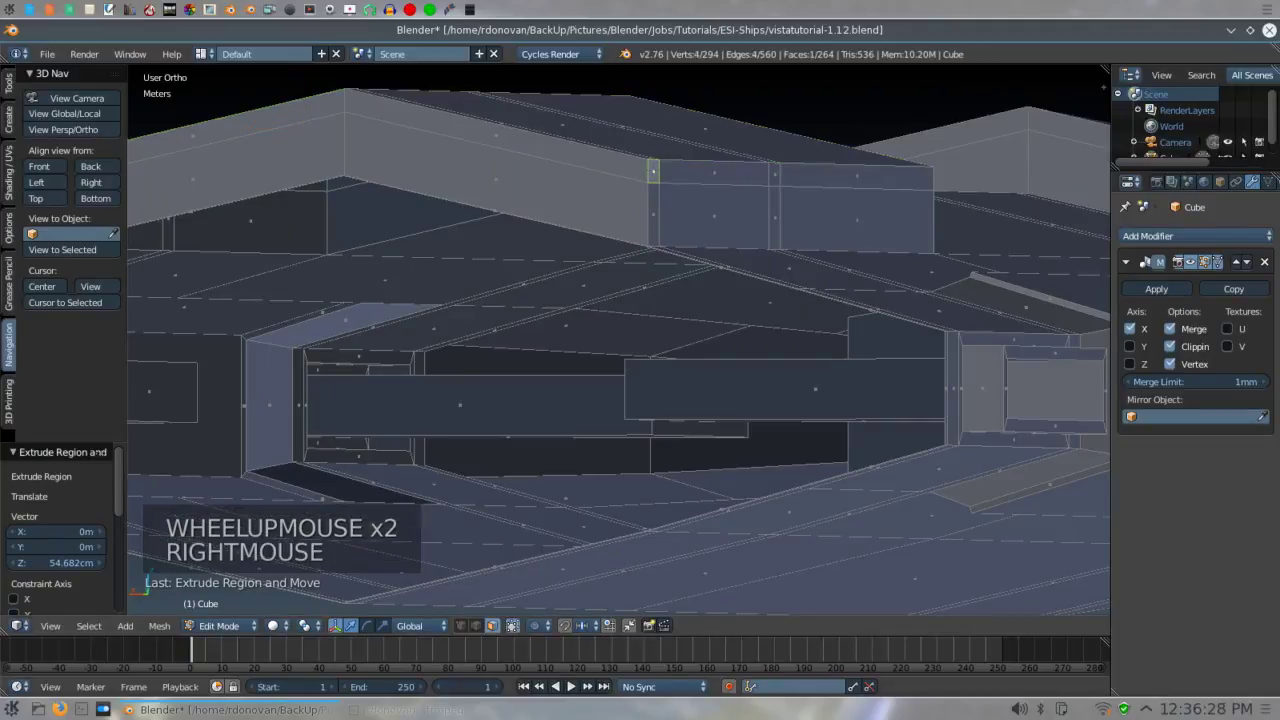
right_click(769, 172, "shift")
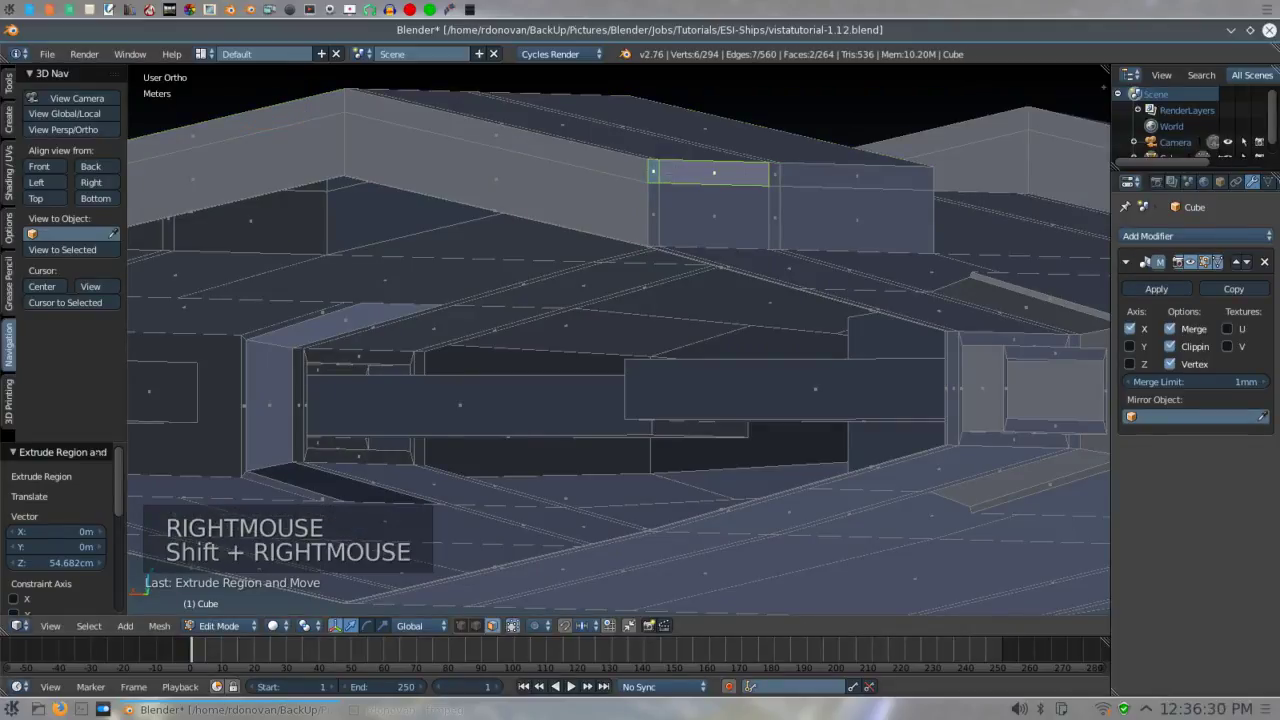
right_click(775, 174, "shift")
right_click(857, 176, "shift")
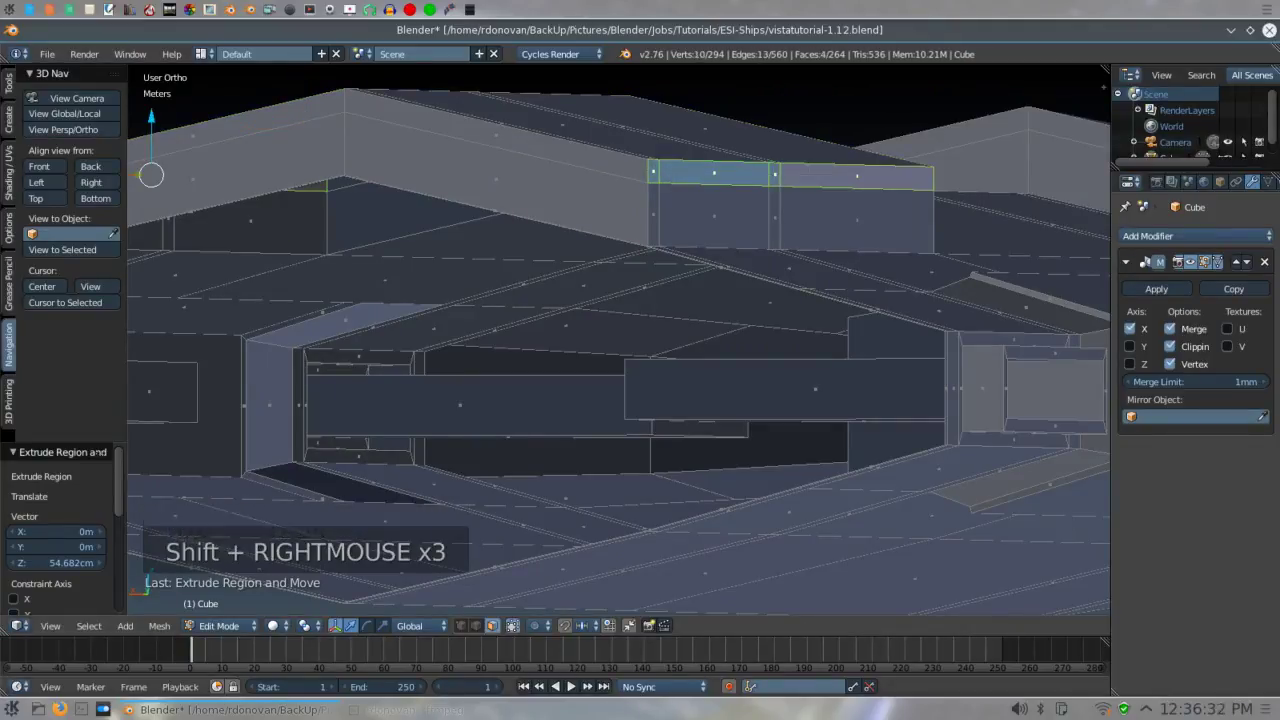
key("ctrl+KP_1")
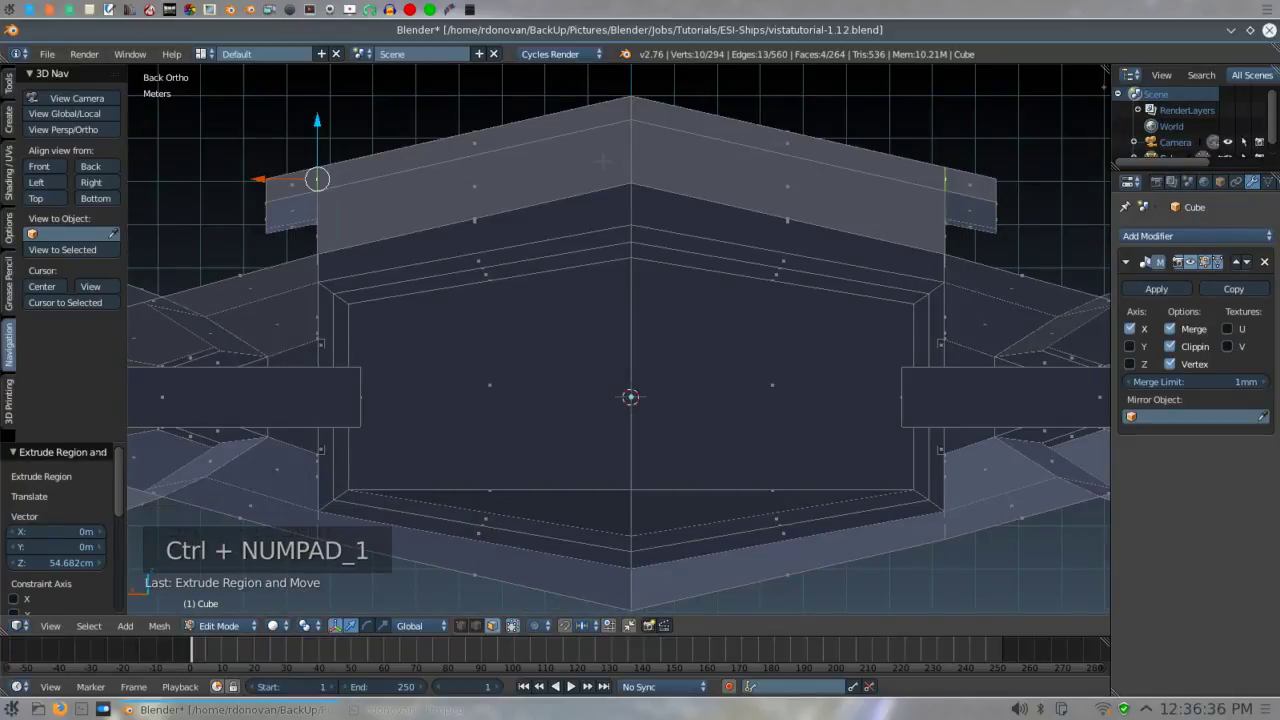
key("e")
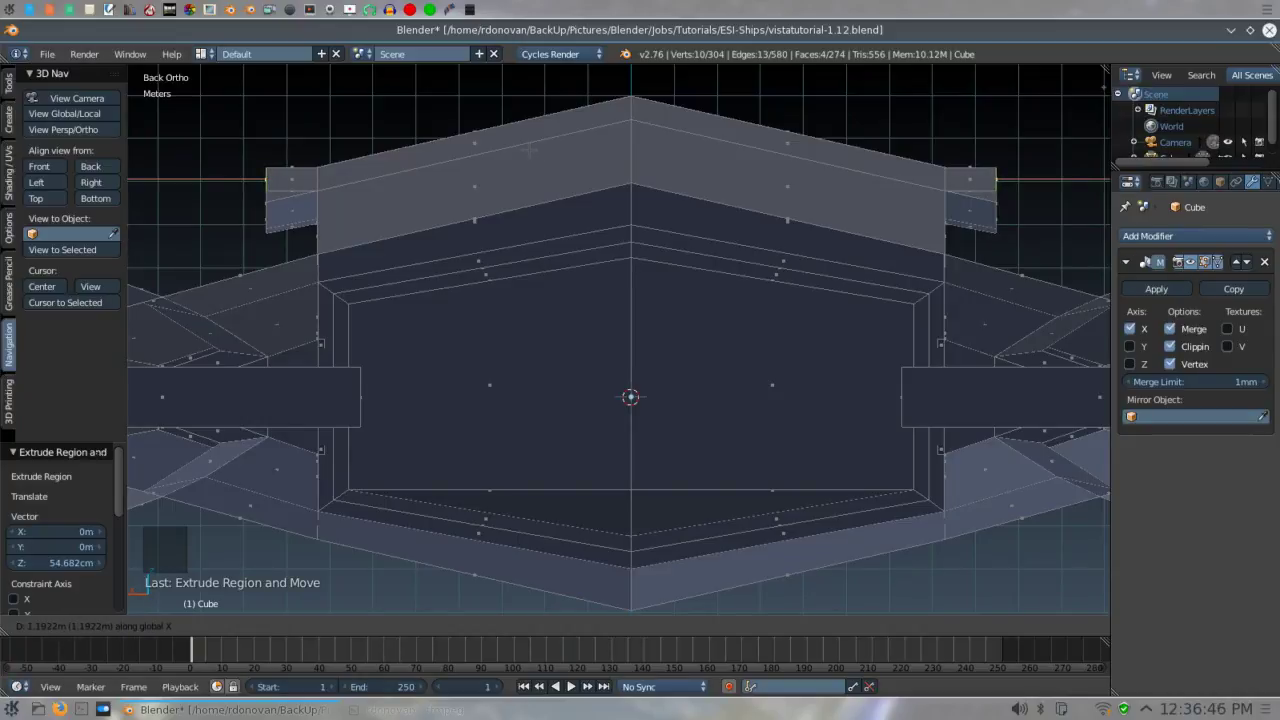
left_click(530, 148)
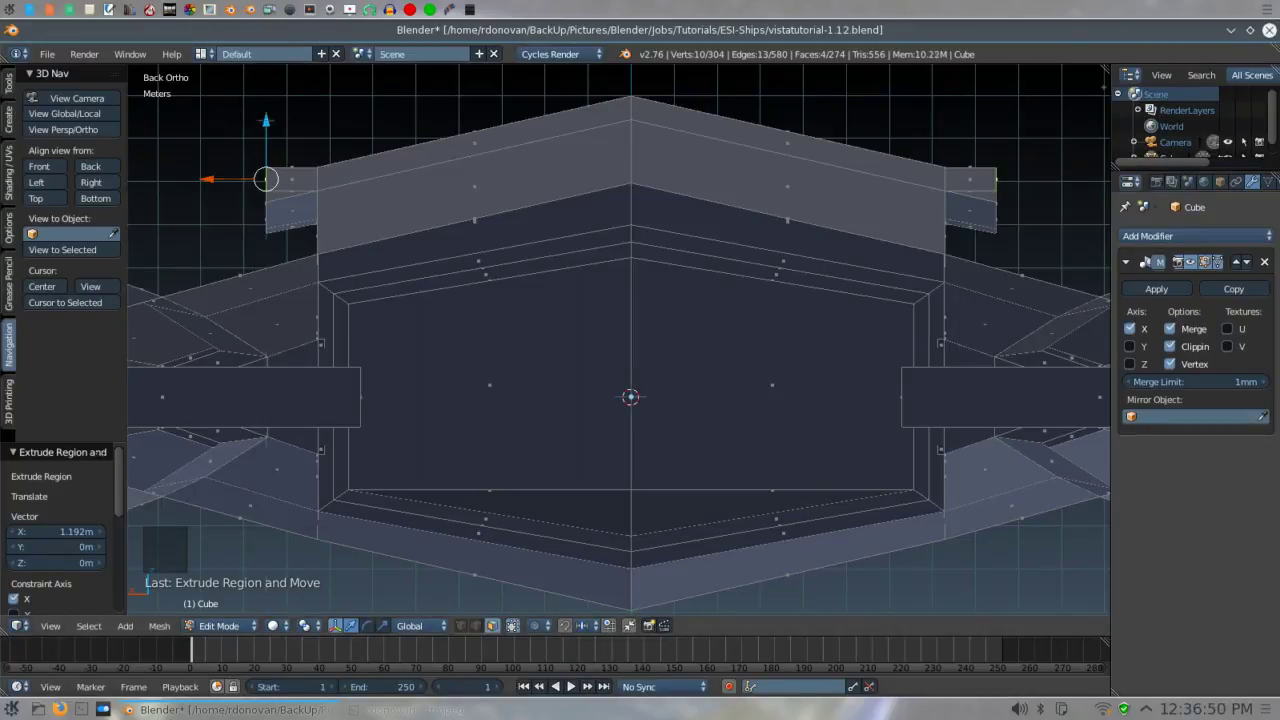
left_click(266, 121)
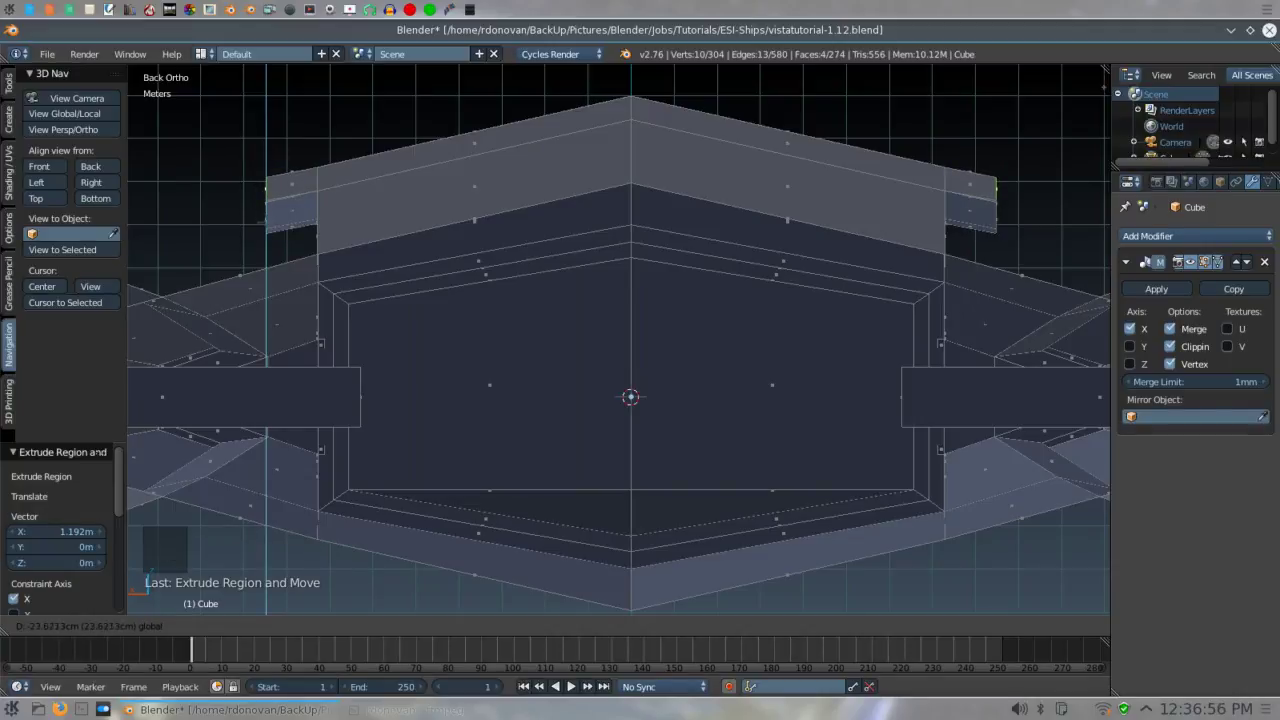
left_click(273, 240)
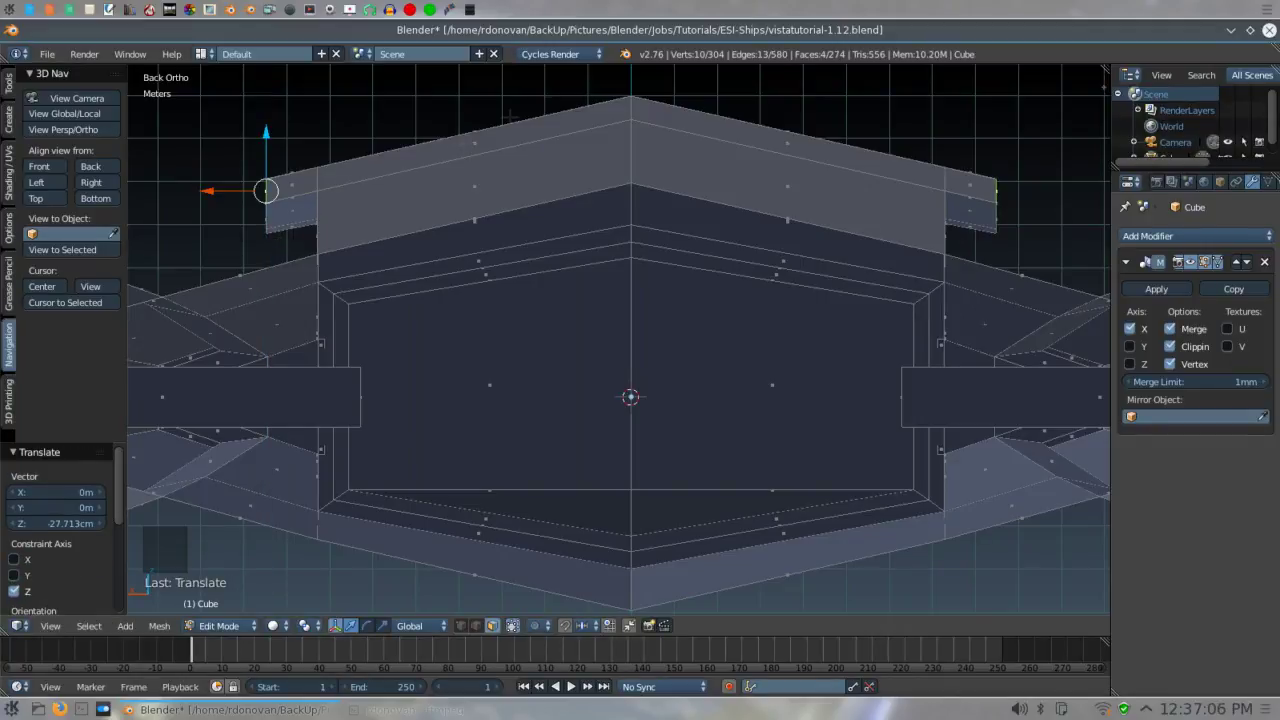
- Select the two upper front faces of the superstructure and extrude them forward along Y by about 2.01 m
middle_click_drag(366, 113, 591, 103)
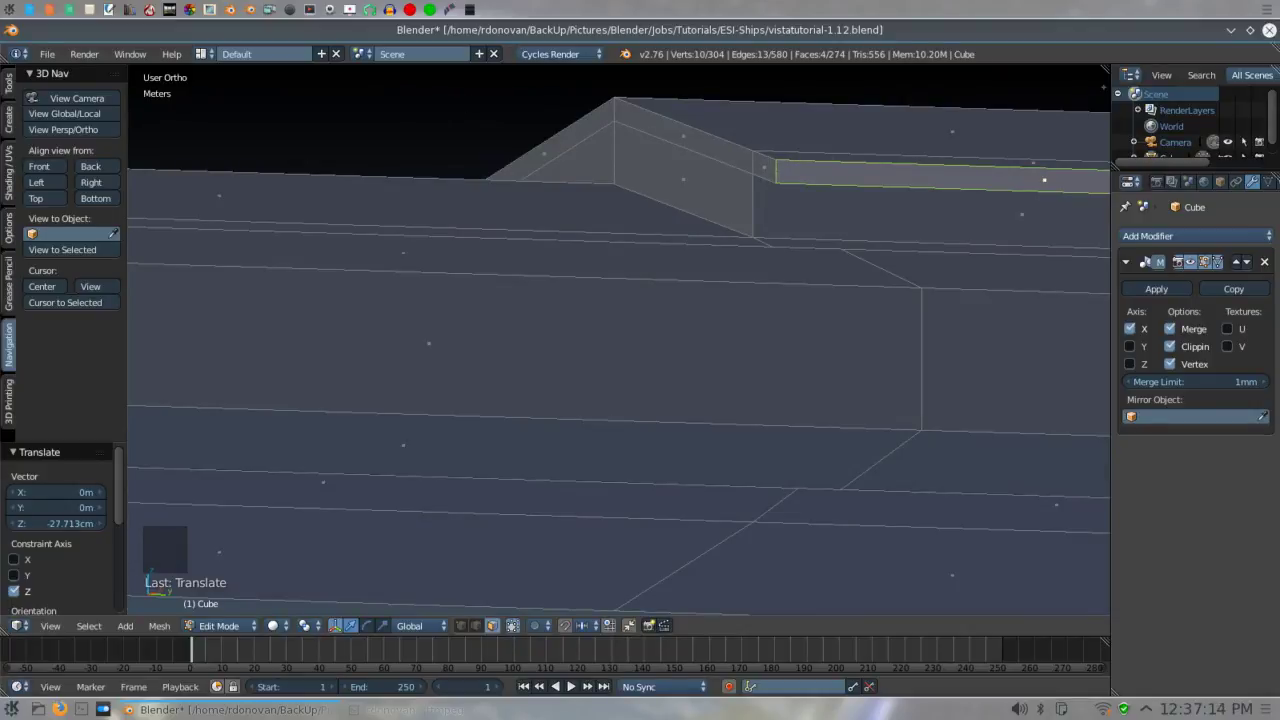
right_click(764, 167)
right_click(683, 135, "shift")
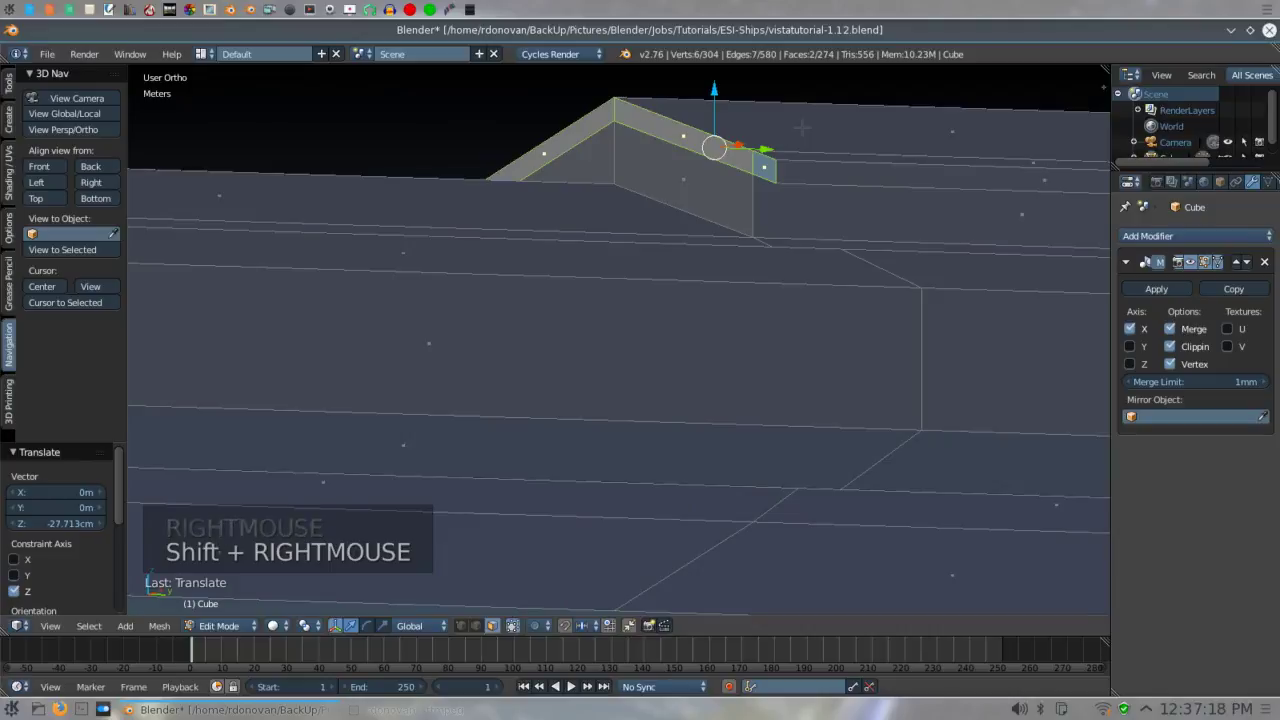
key("KP_3")
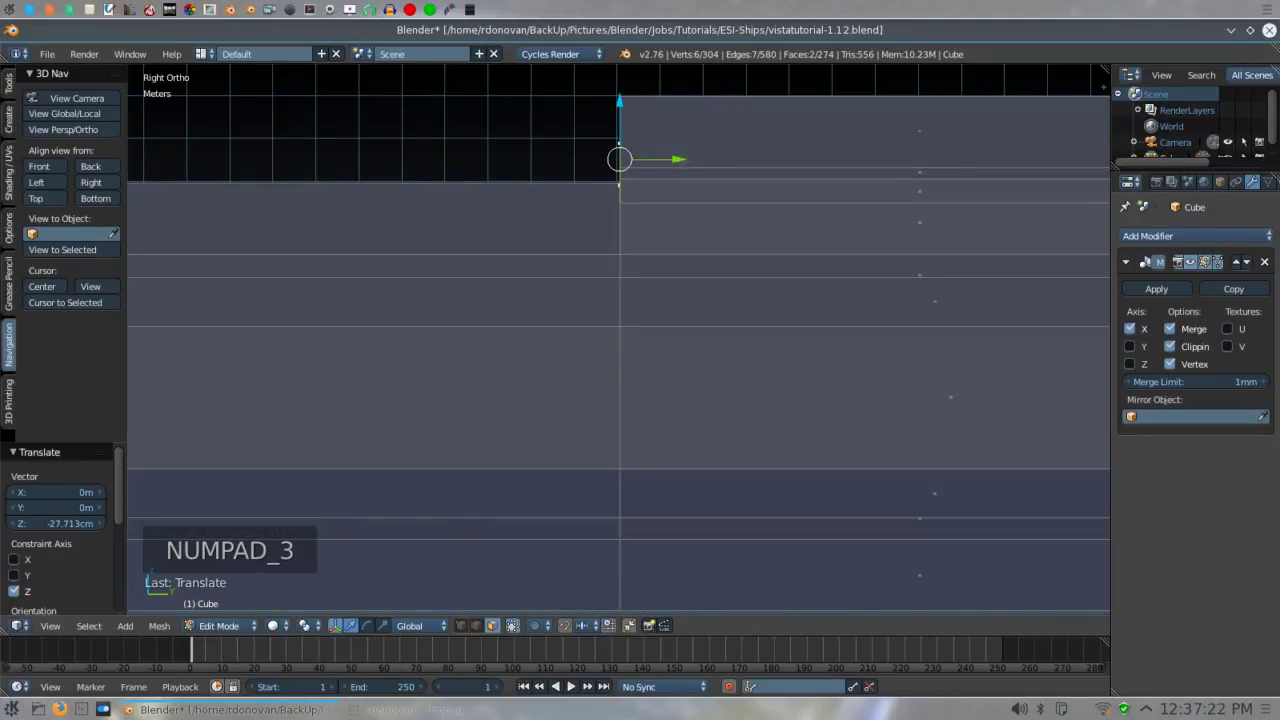
left_click_drag(678, 159, 676, 159)
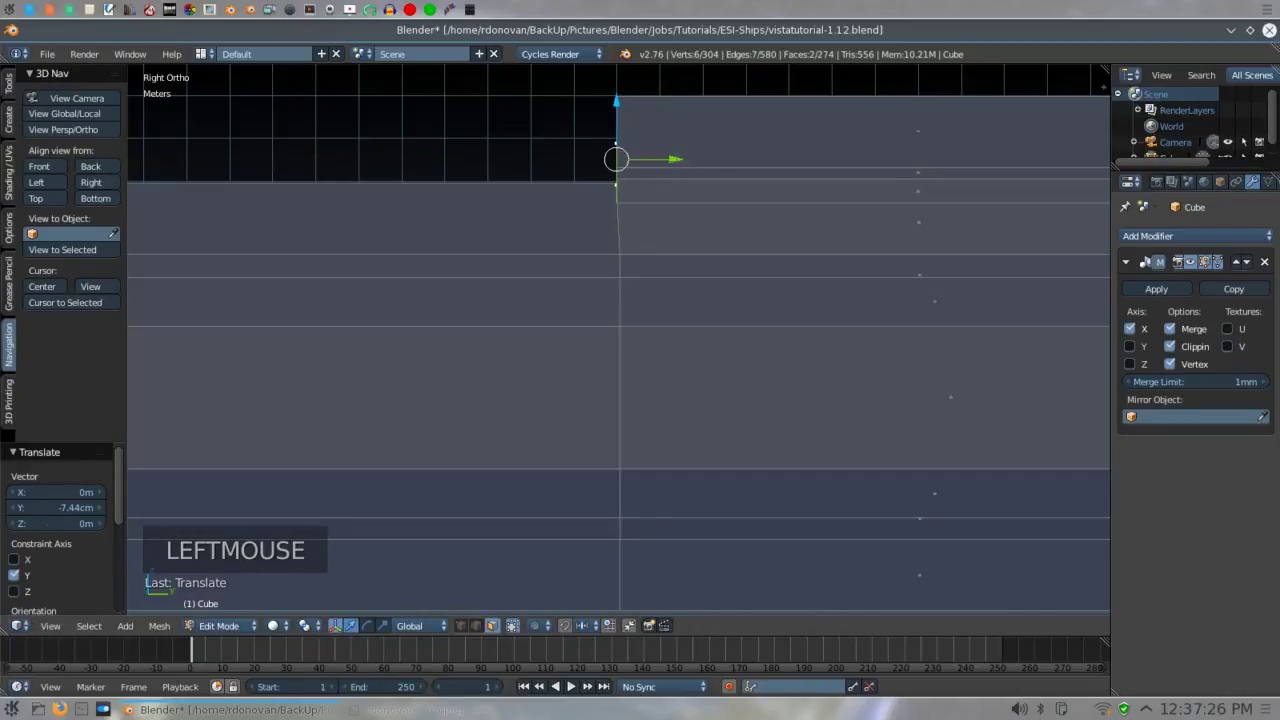
key("ctrl+z")
key("e")
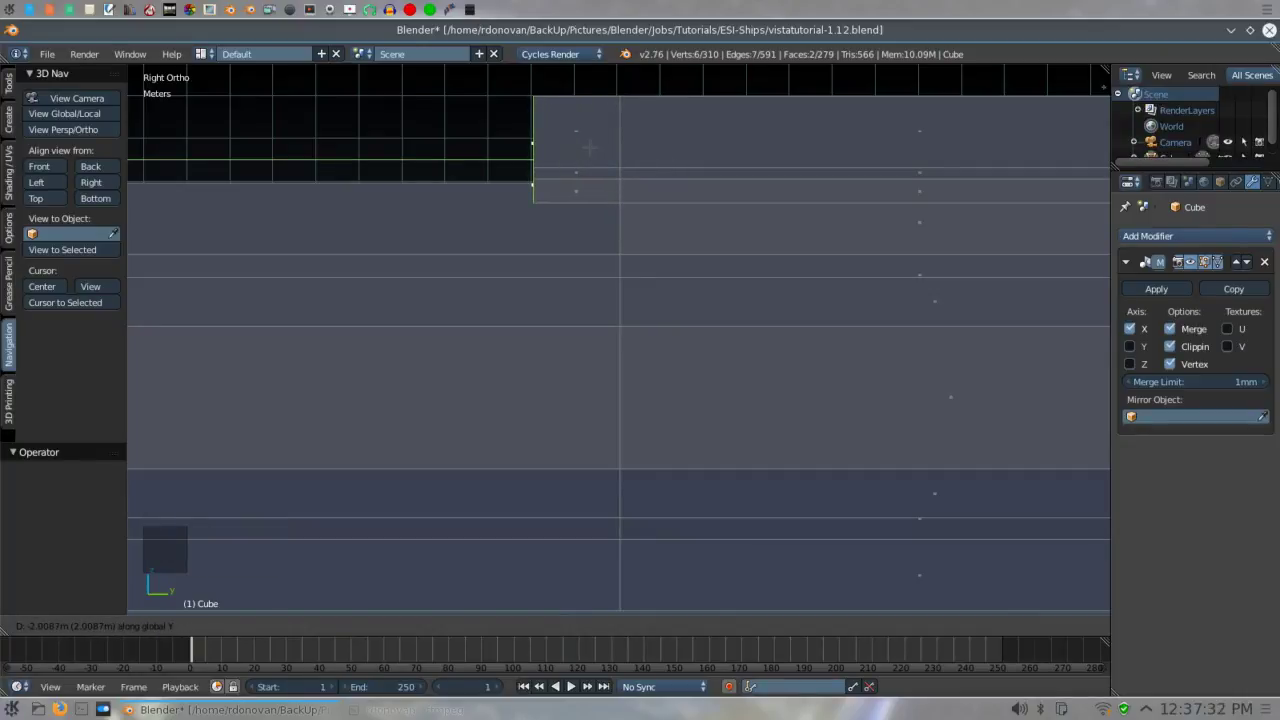
left_click(590, 148)
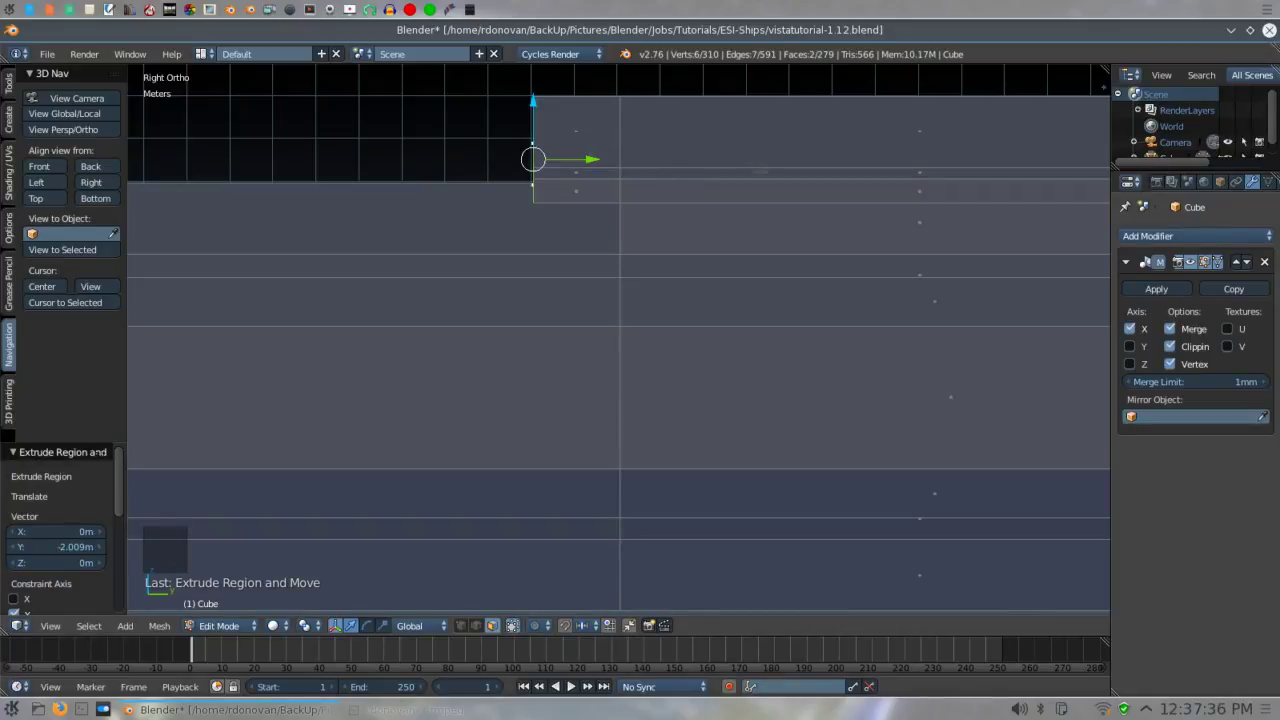
- Select the three superstructure top faces between its front and stern end faces and raise them about 1.03 m along Z
middle_click_drag(816, 161, 328, 228, "shift")
scroll(349, 231, "down", 1)
middle_click(328, 228)
scroll(328, 226, "down", 1)
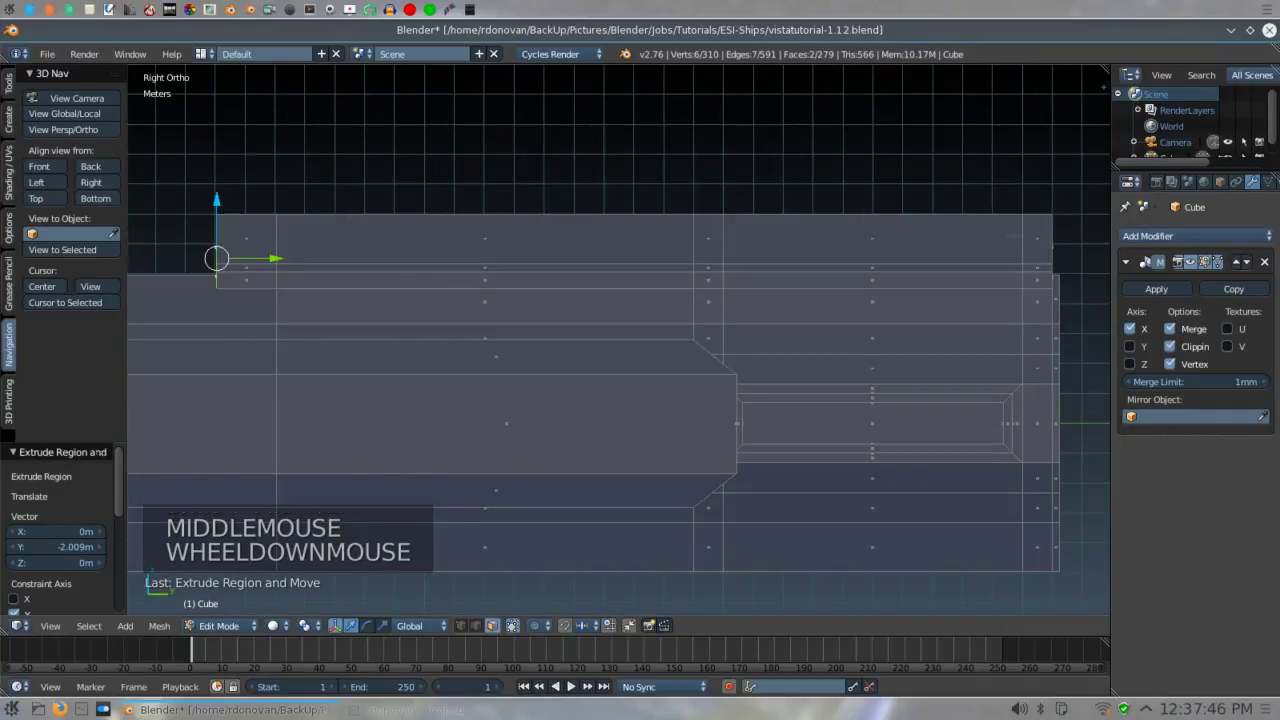
right_click(959, 243)
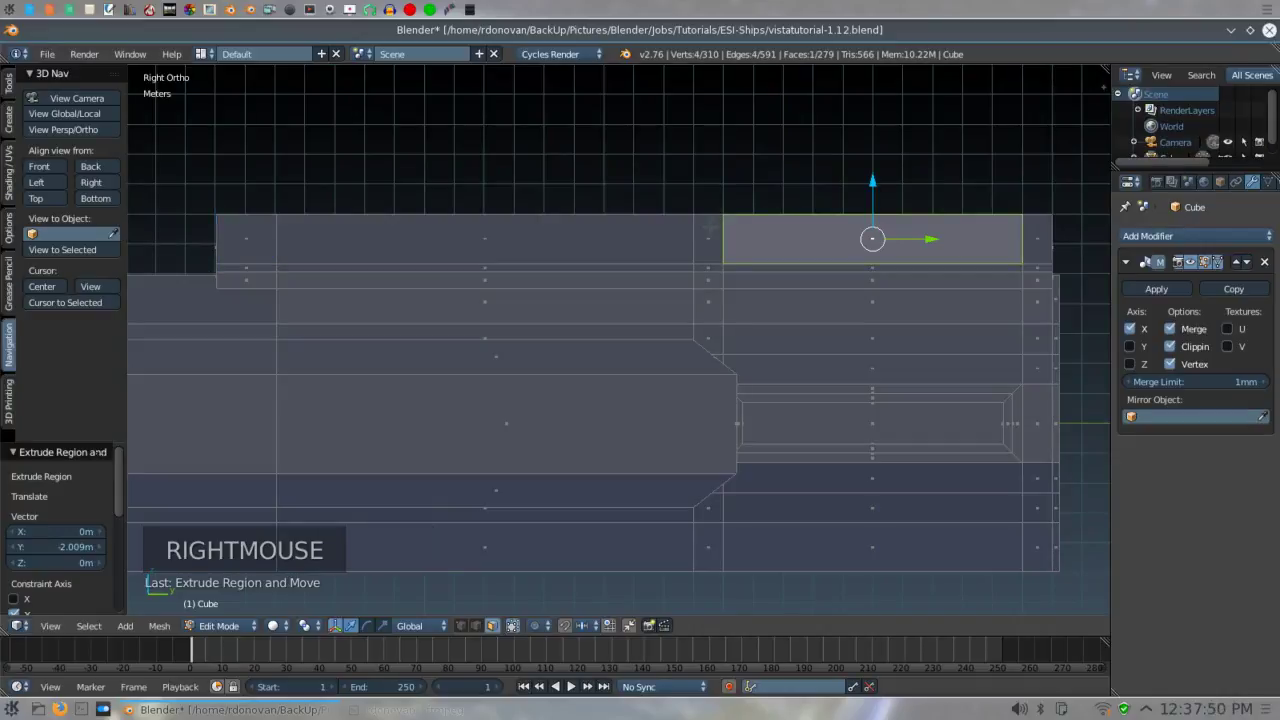
right_click(709, 232, "shift")
right_click(500, 238, "shift")
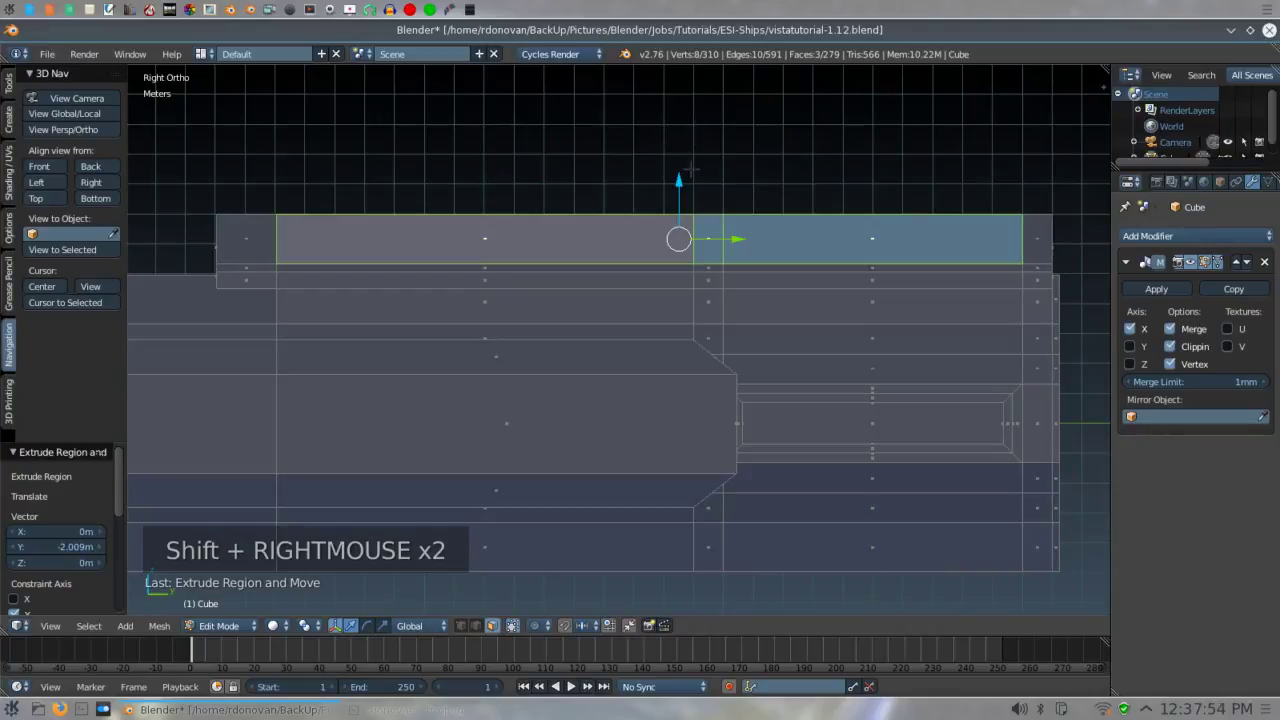
left_click_drag(679, 183, 664, 115)
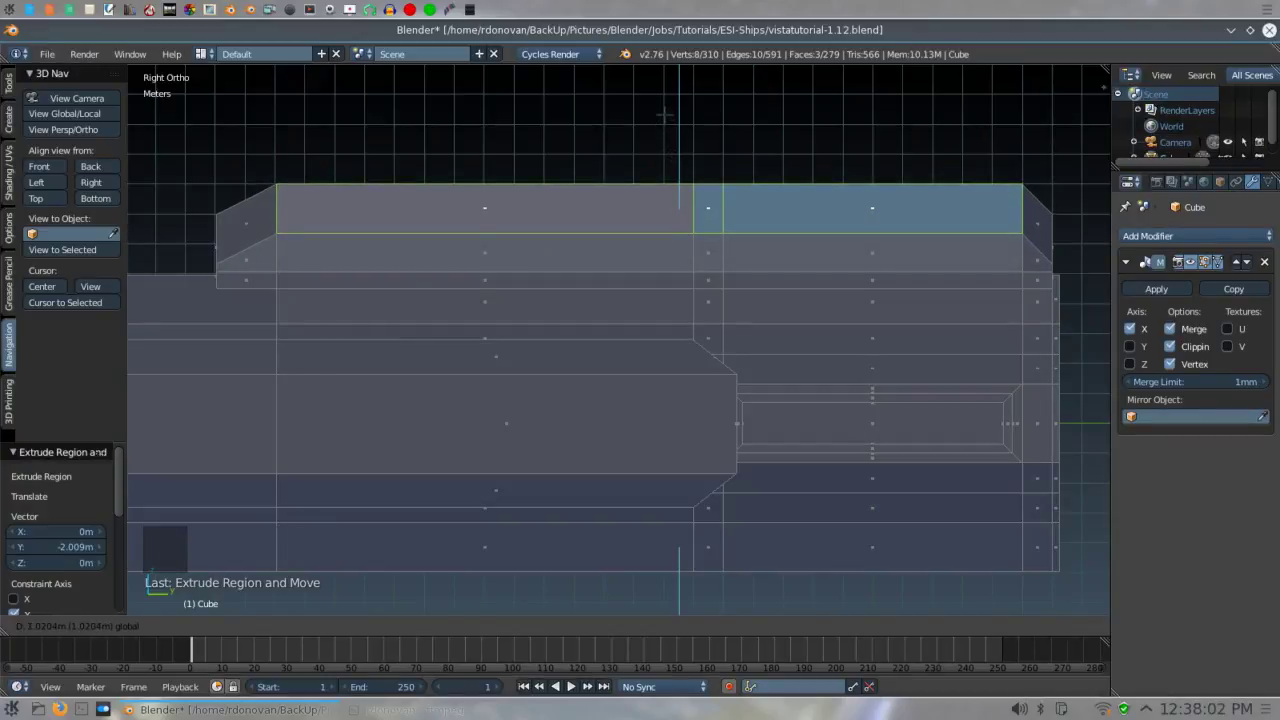
left_click_drag(664, 115, 664, 105)
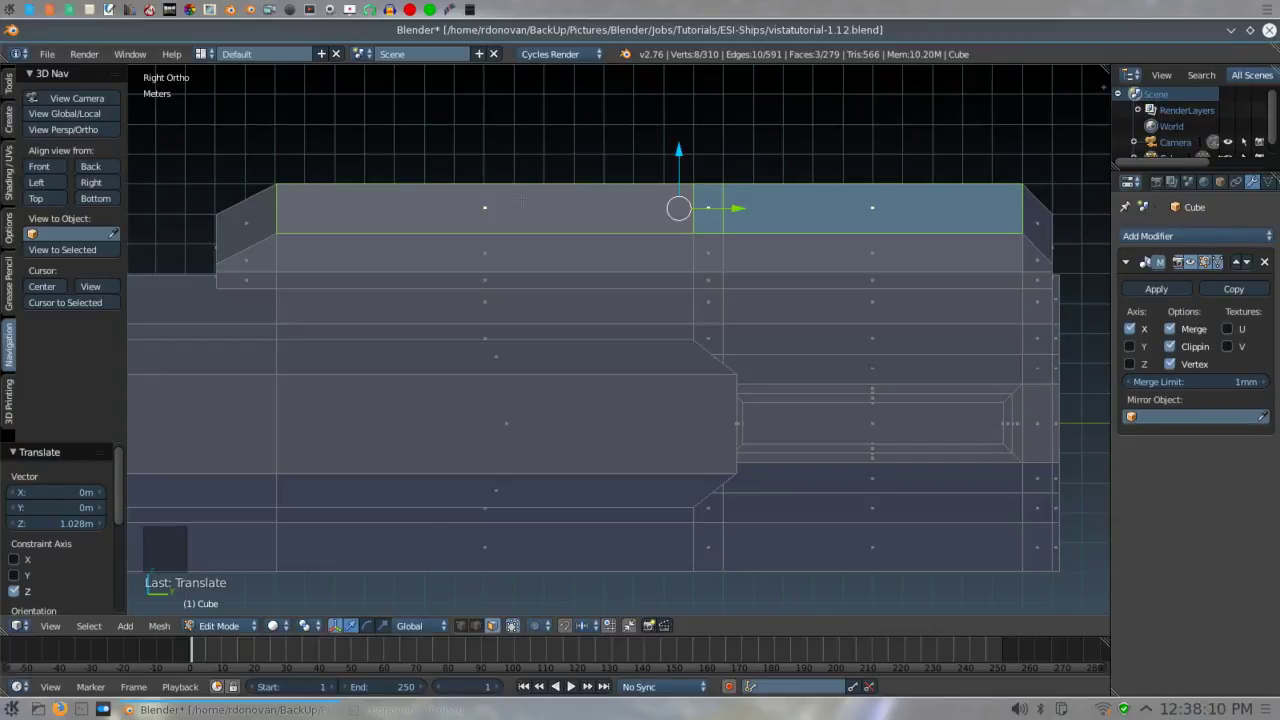
- Deselect the long forward top face and raise the two remaining aft top faces about 37.2 cm along Z
right_click(523, 200, "shift")
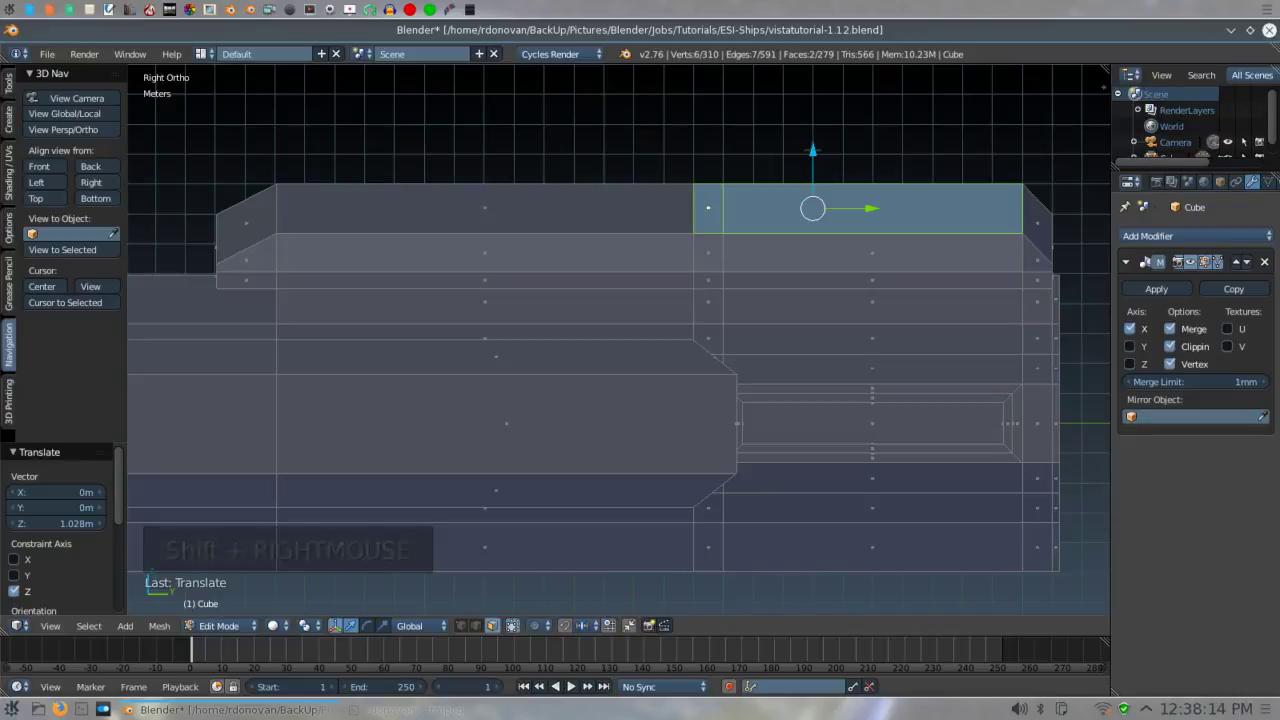
scroll(812, 148, "up", 1)
middle_click_drag(815, 146, 636, 231, "shift")
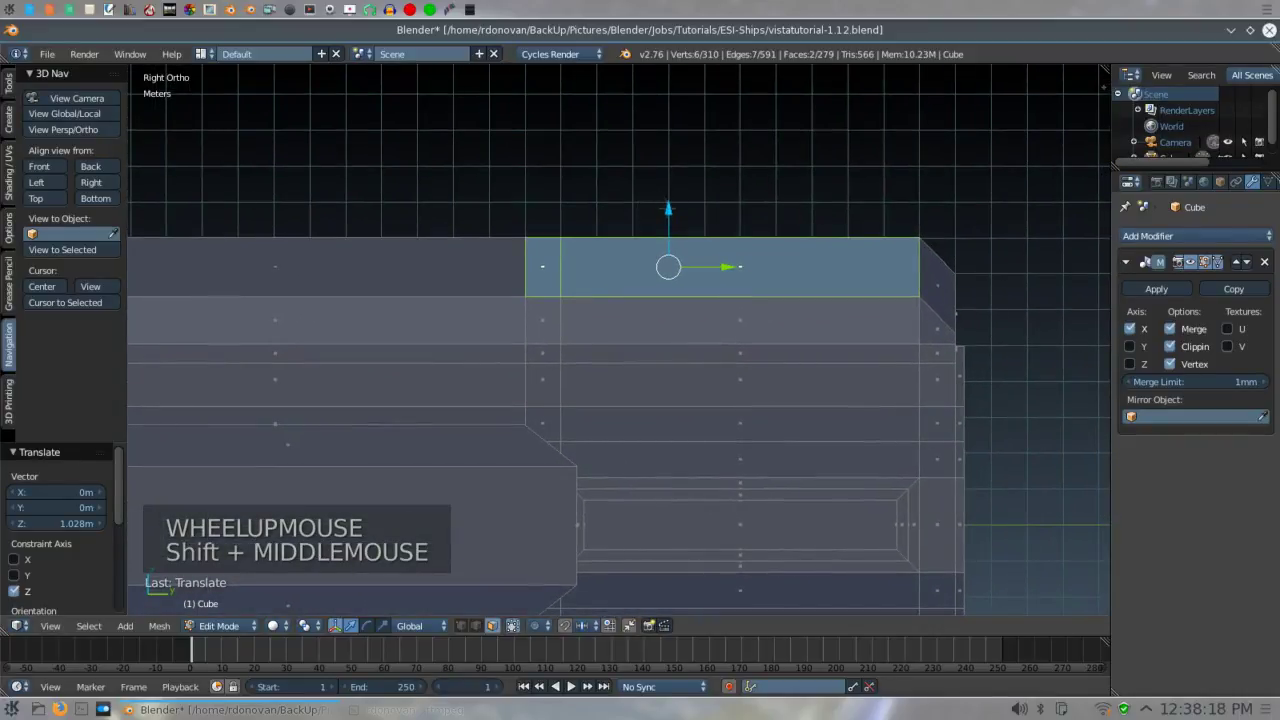
scroll(668, 205, "up", 1)
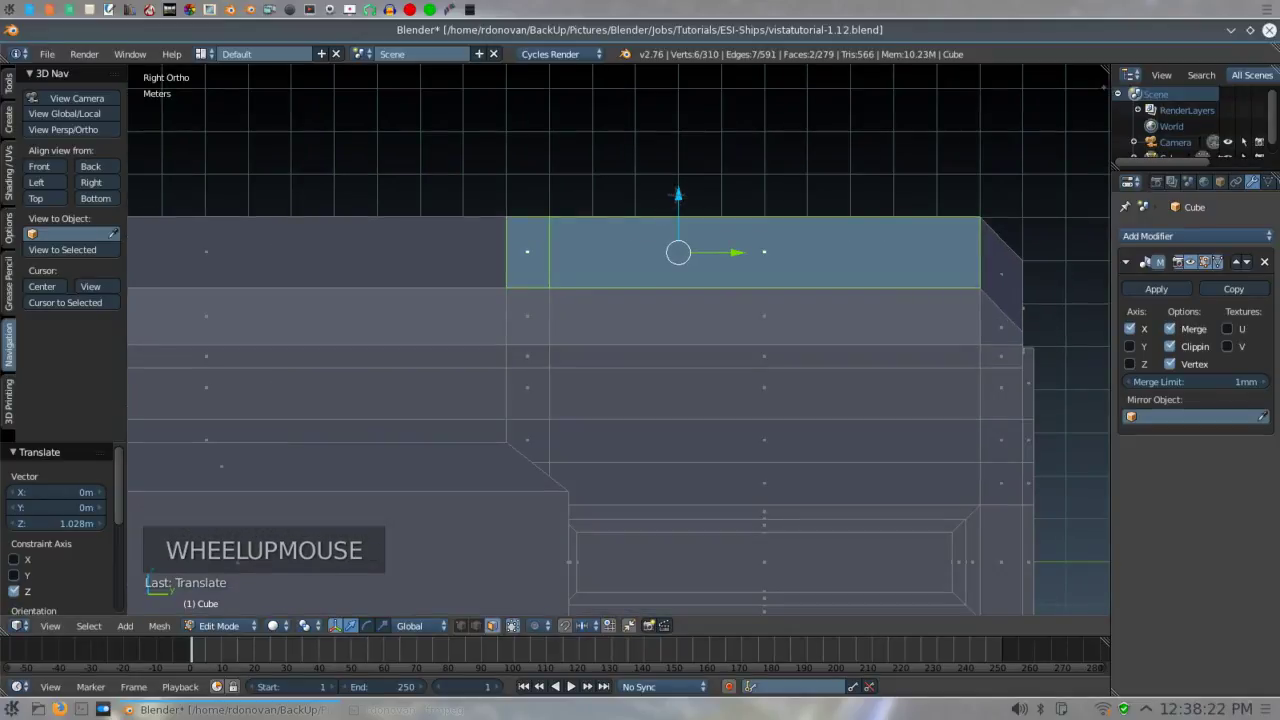
left_click_drag(678, 195, 677, 180)
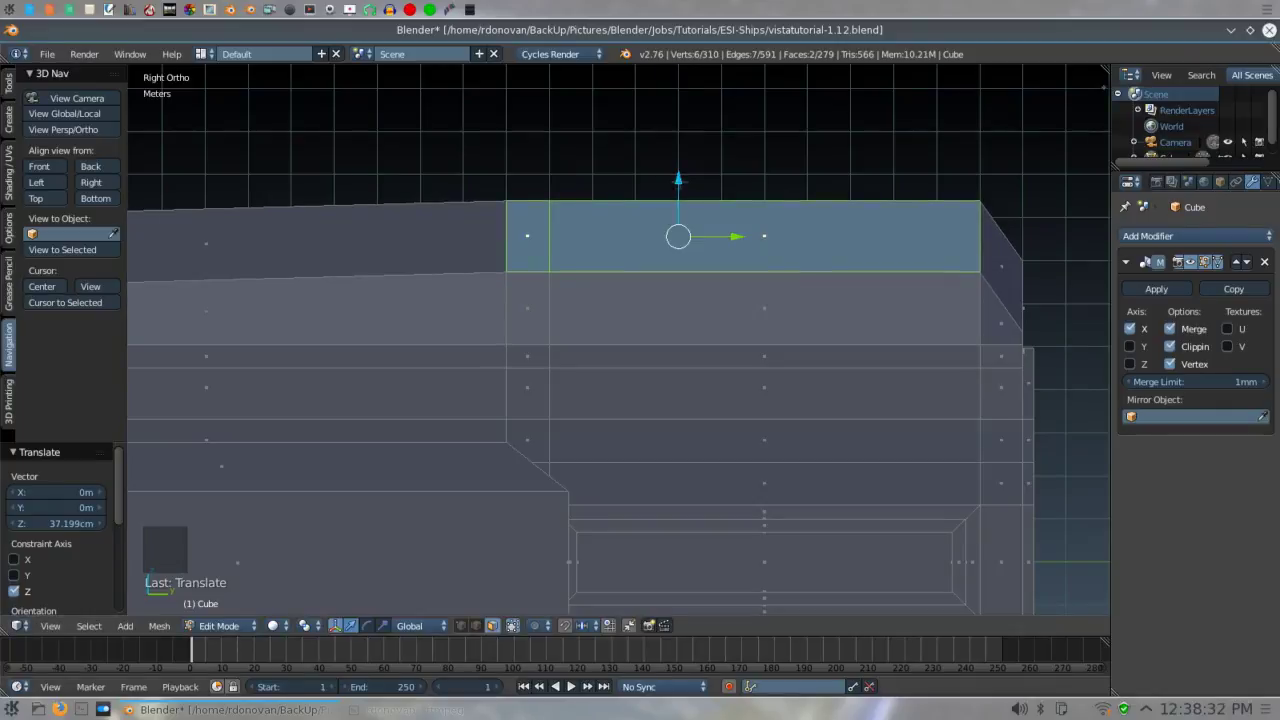
- Deselect the narrow top face and extrude the large aft top face upward along Z by about 93 cm
right_click(528, 236, "shift")
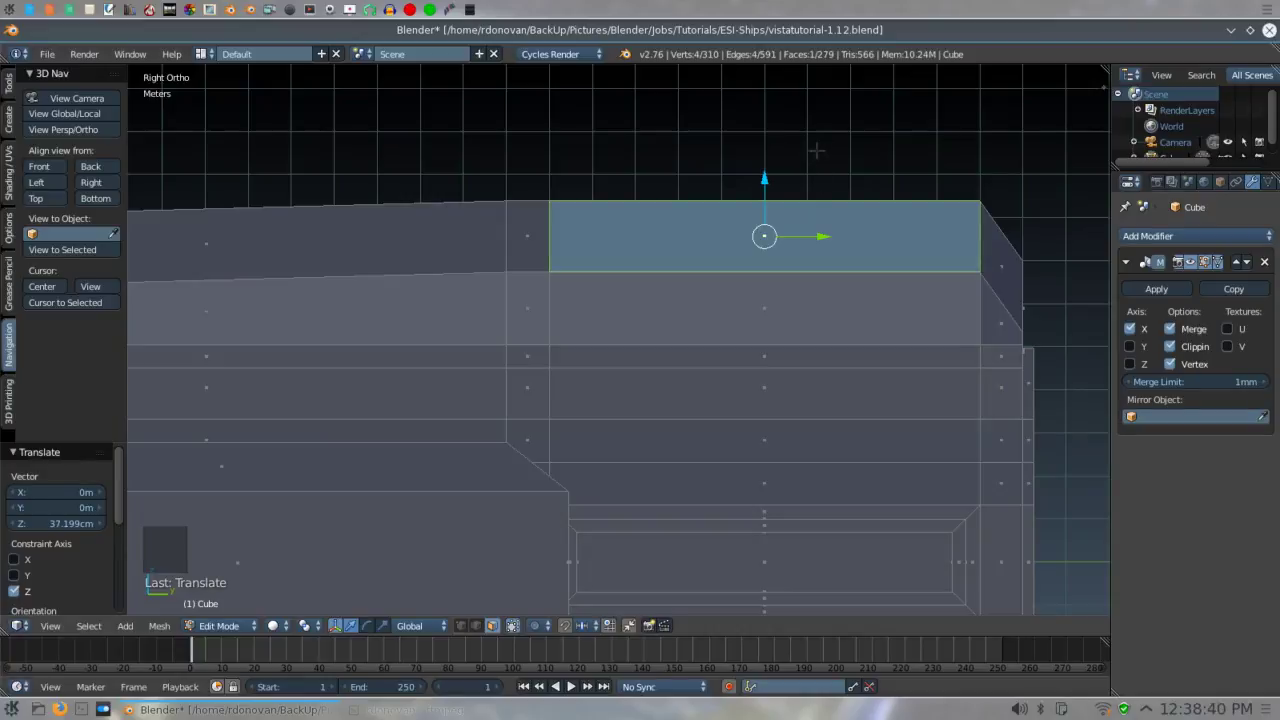
key("e")
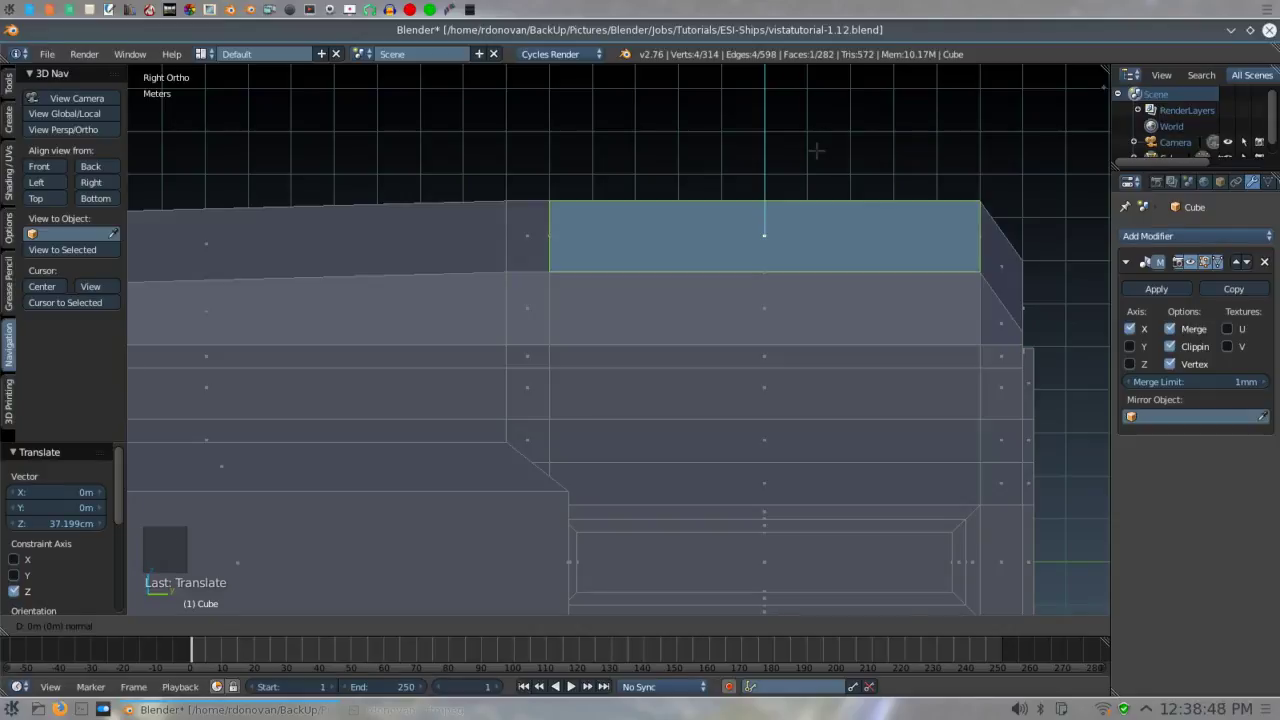
key("z")
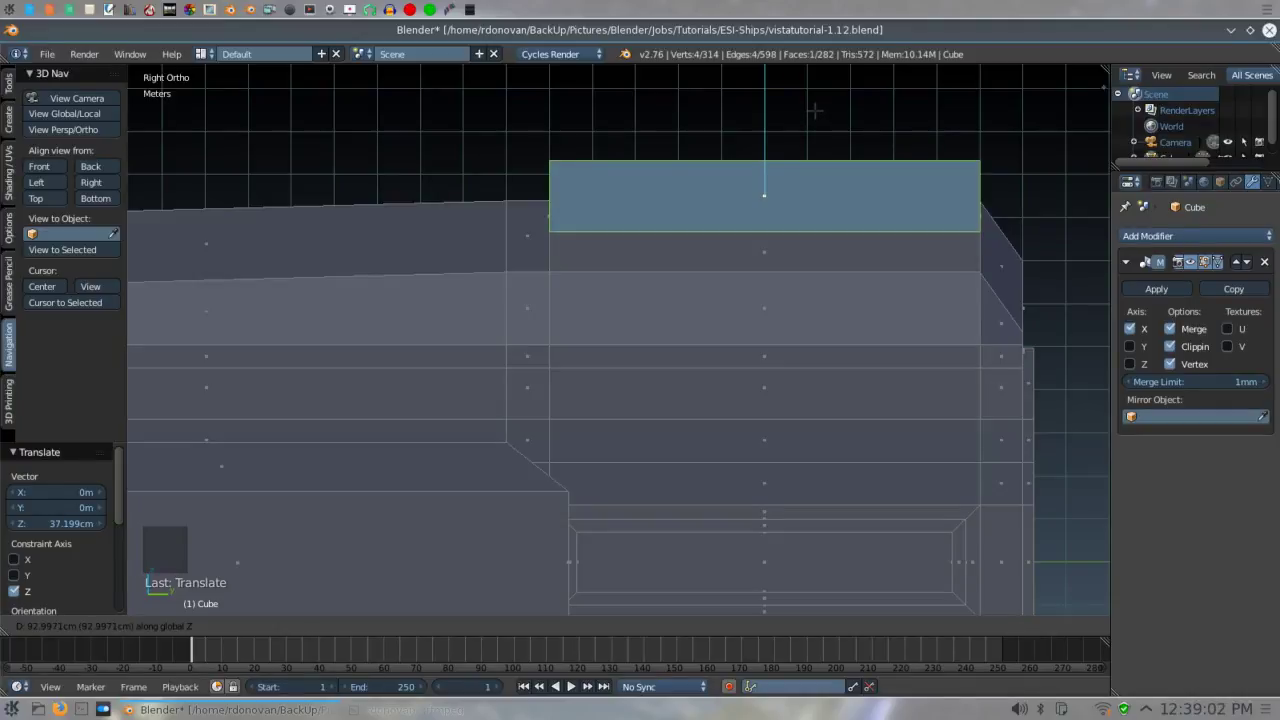
left_click(815, 110)
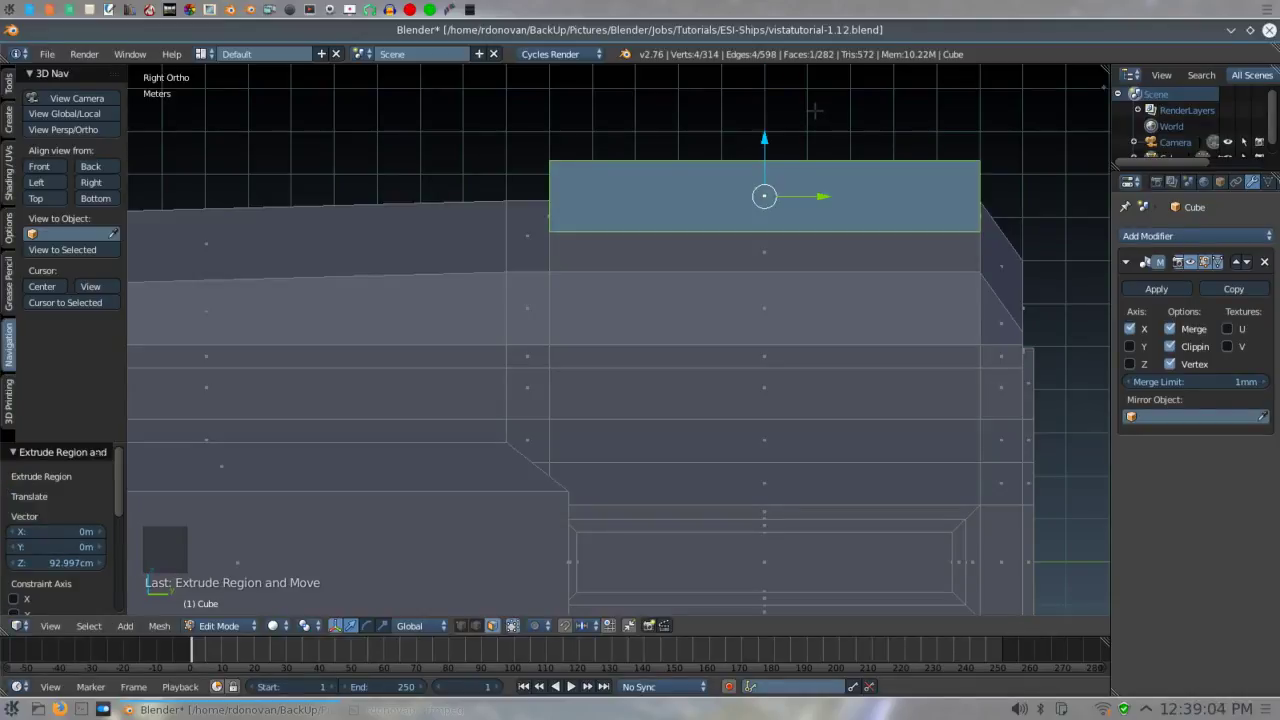
- Scale the extruded aft top face uniformly to 0.9 to taper the raised block
middle_click_drag(815, 112, 769, 203, "shift")
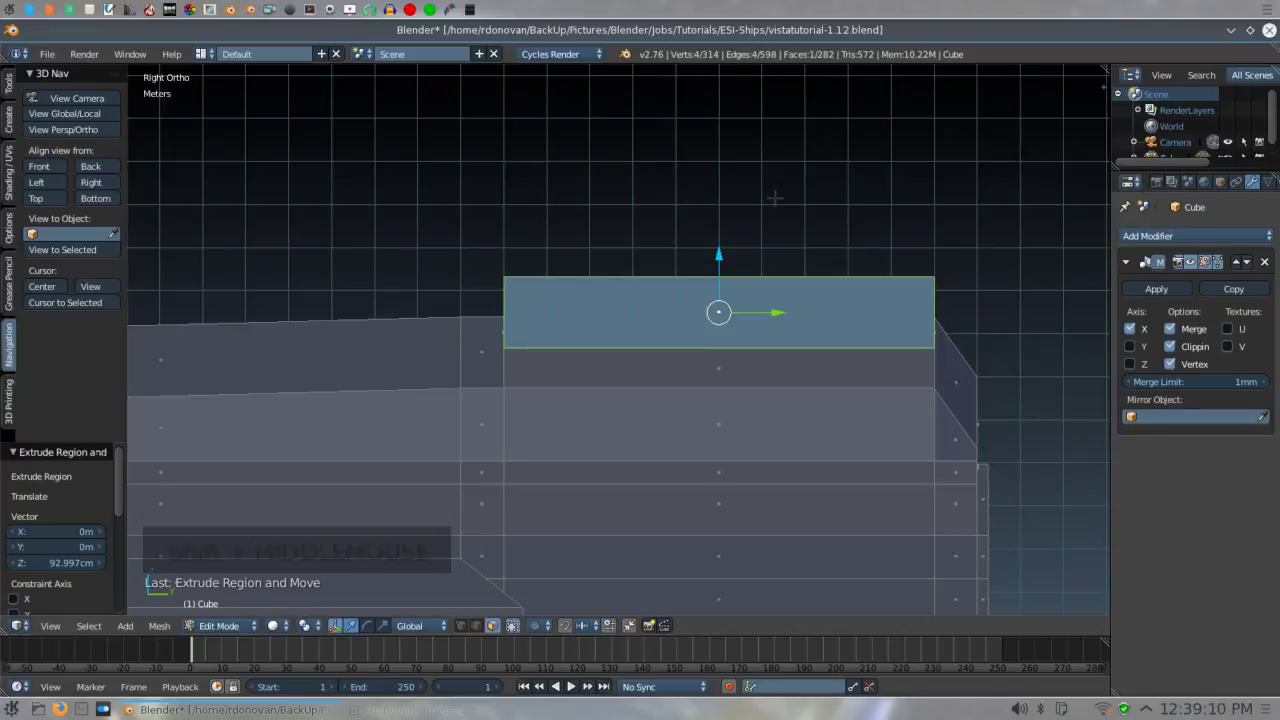
type("s")
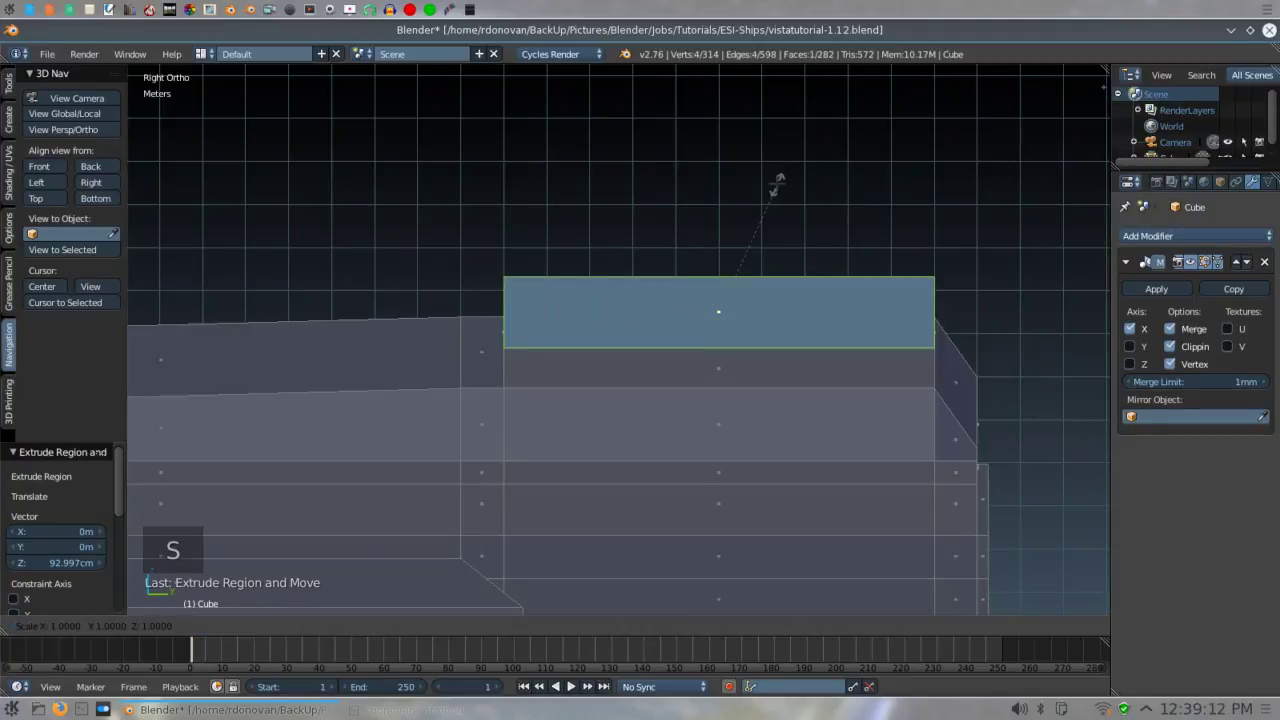
type(".9")
key("Return")
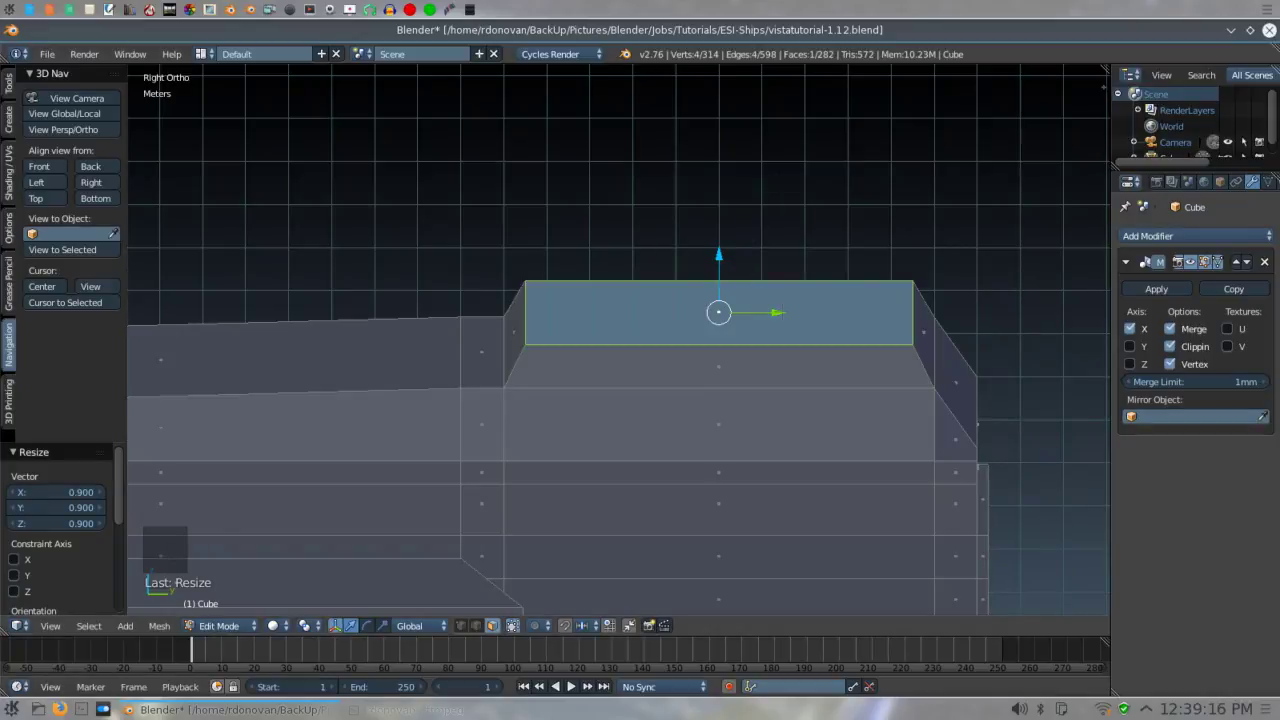
- Shift the superstructure's aft top face about 50 cm forward along Y and extrude it upward about 2.77 m along Z
left_click(780, 313)
left_click_drag(784, 313, 711, 296)
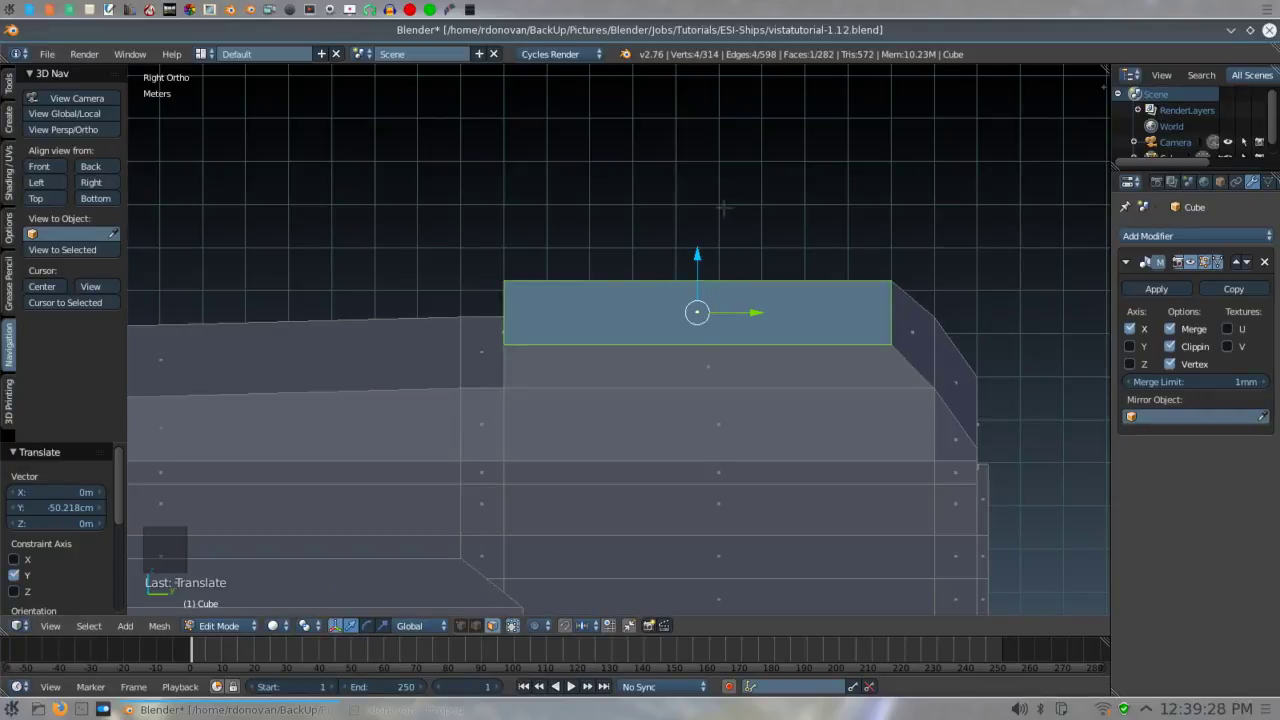
key("e")
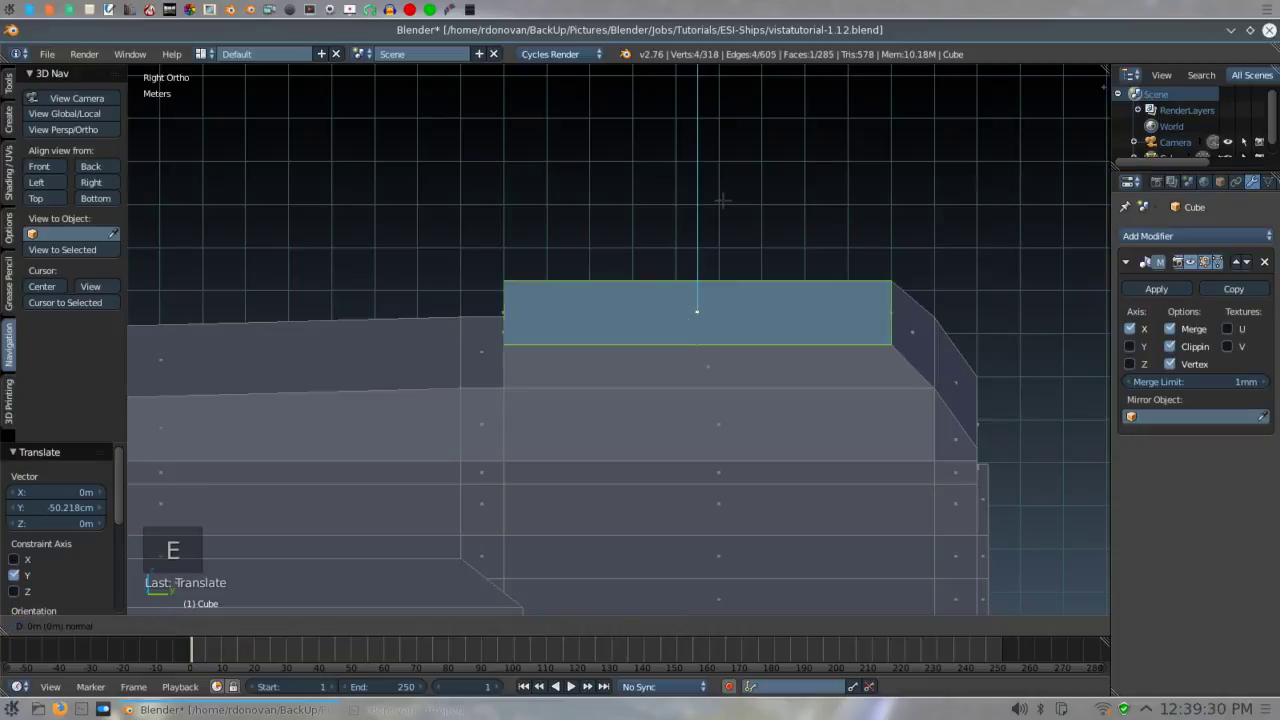
key("z")
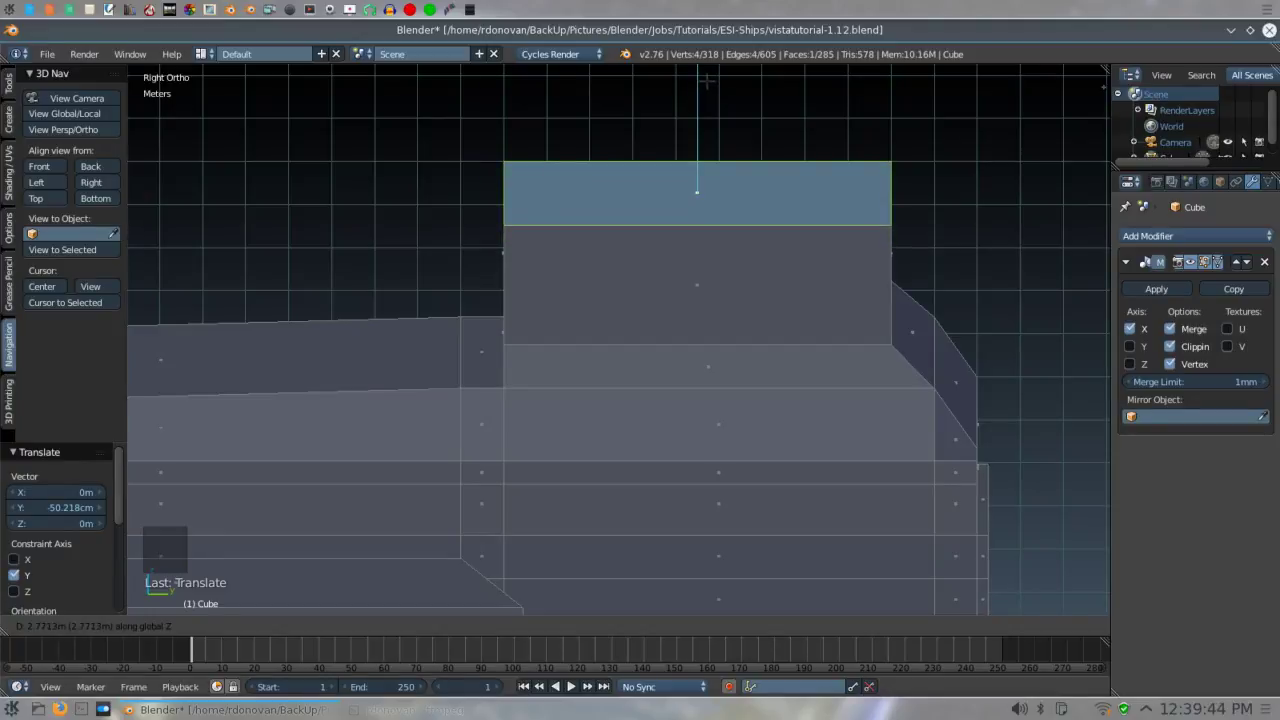
left_click(706, 80)
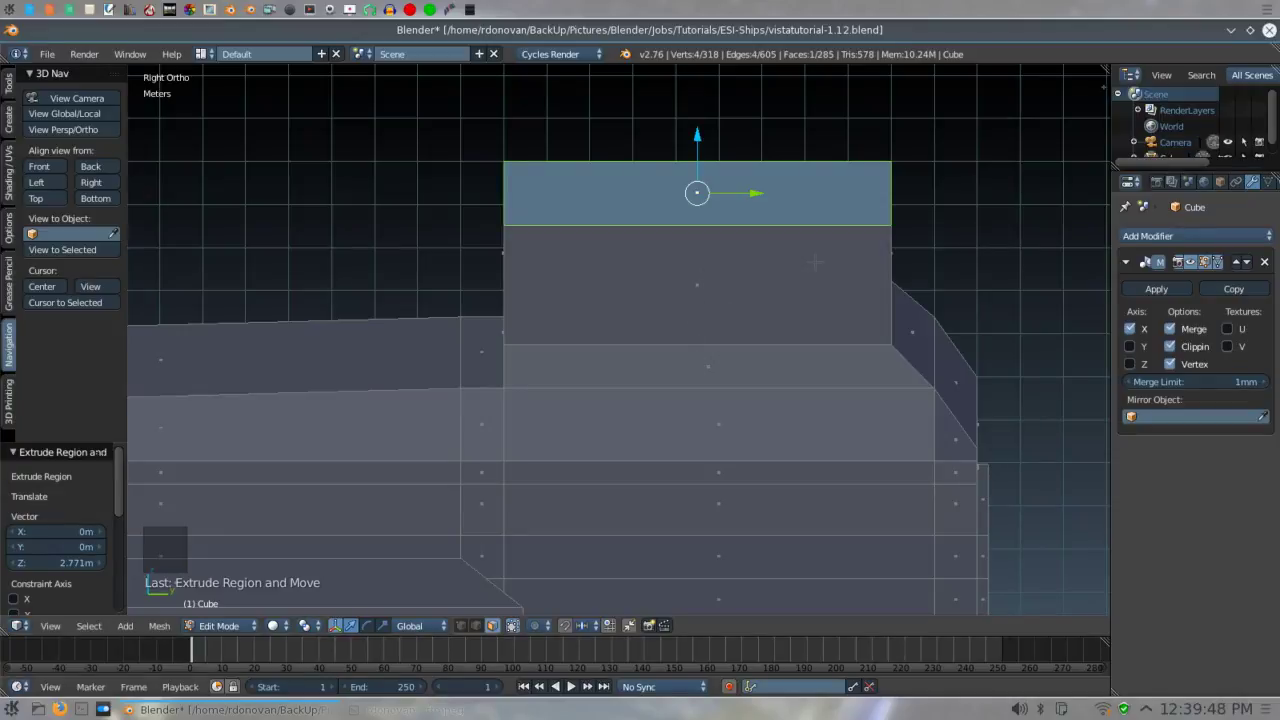
- Flatten the extruded top face to 0 along Z and raise it about 31.6 cm
key("s")
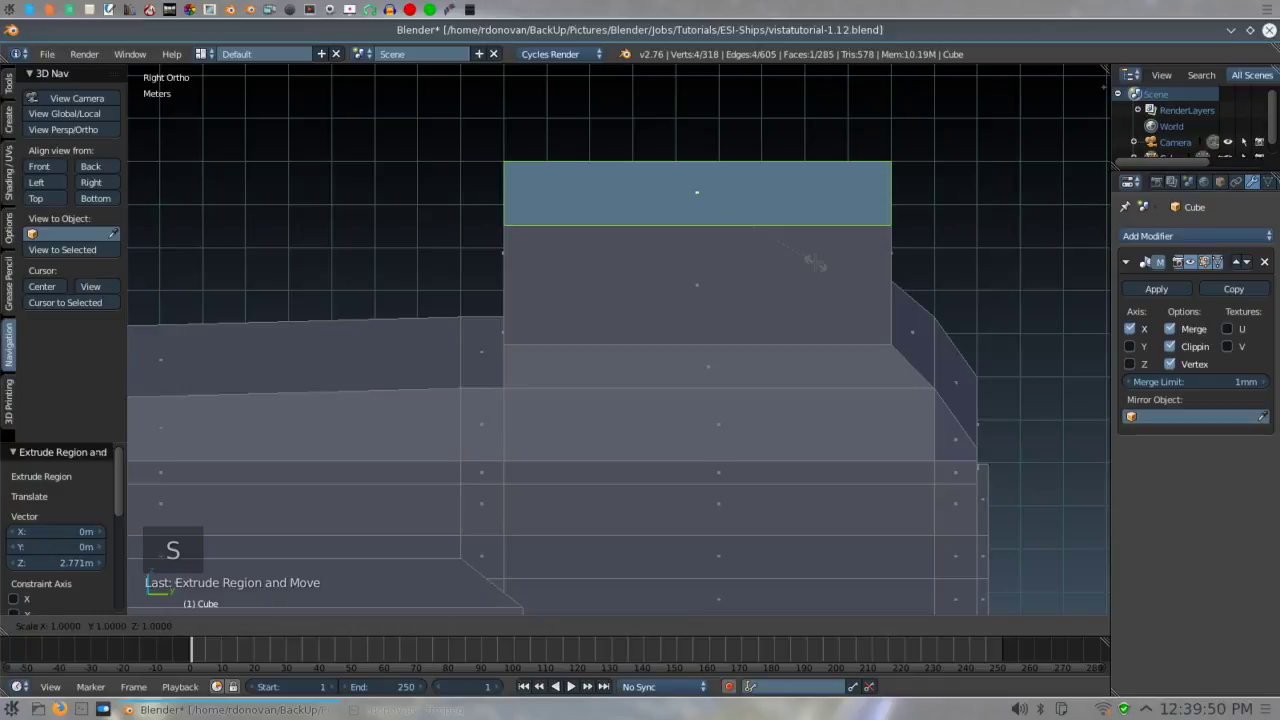
key("z")
key("0")
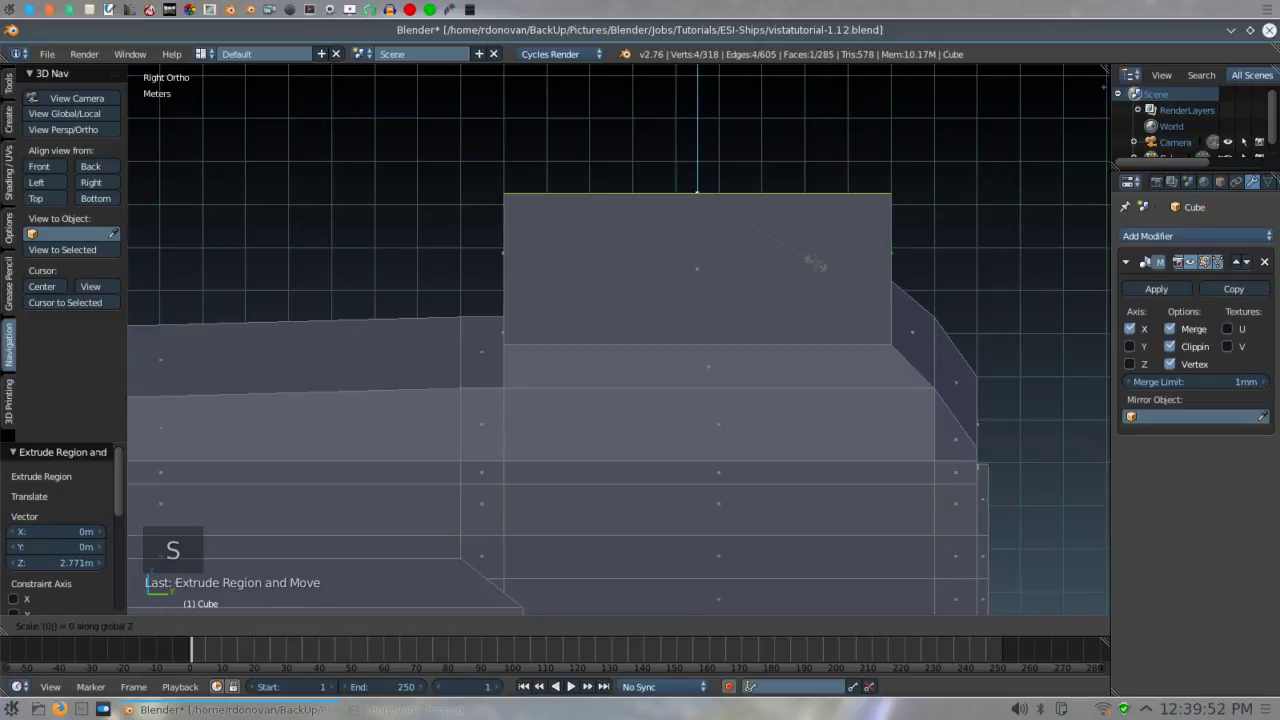
left_click(815, 262)
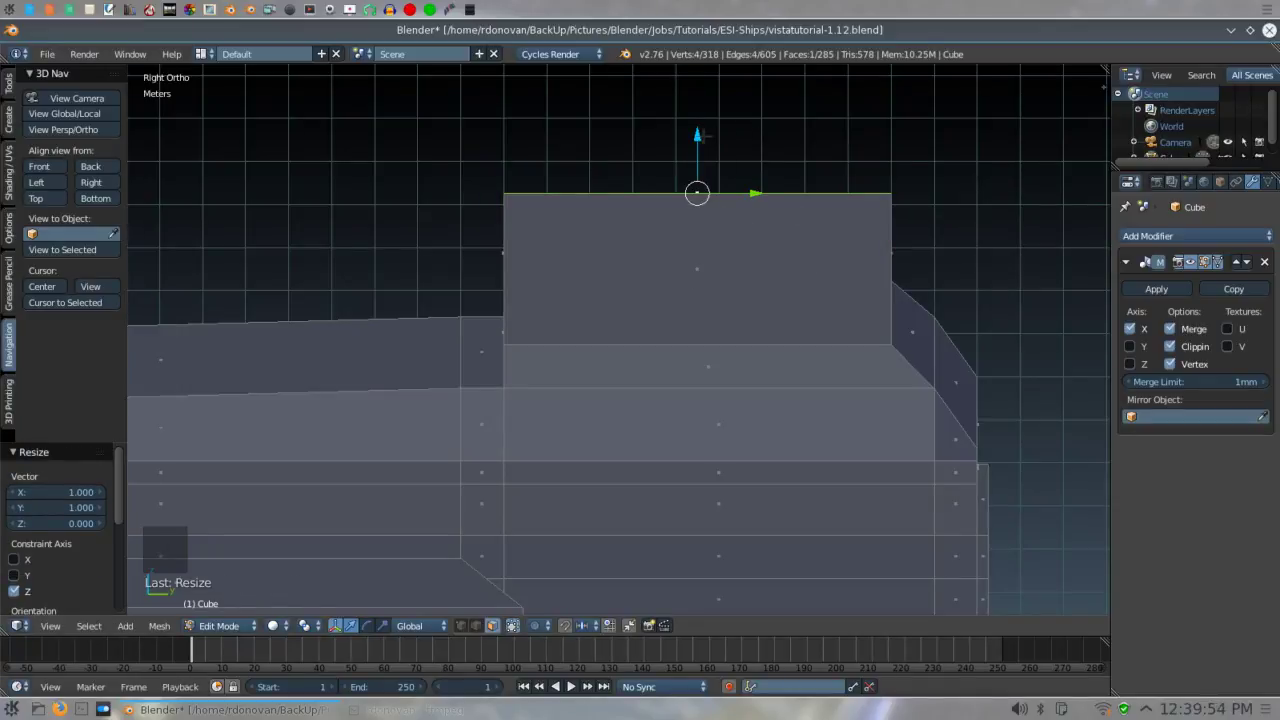
left_click_drag(697, 135, 697, 123)
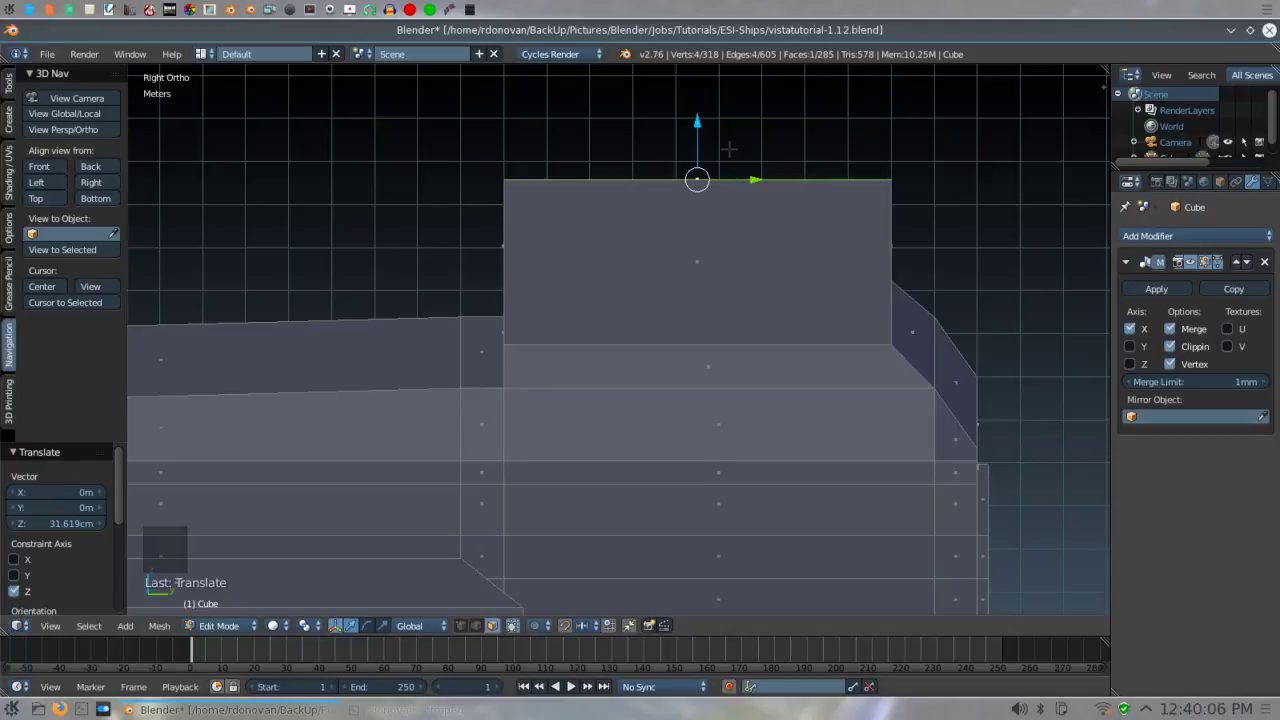
- Scale the flattened top face uniformly to 0.8 and move it about 1.92 m forward along Y
type("s")
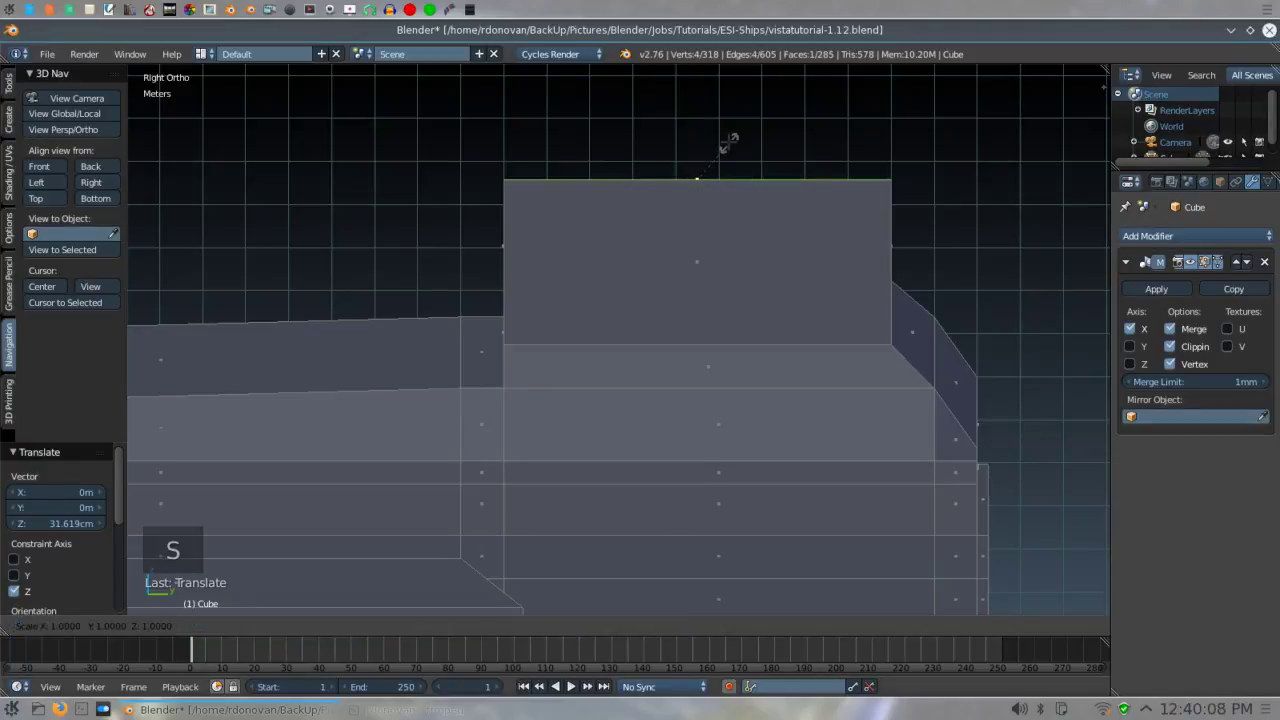
type(".8")
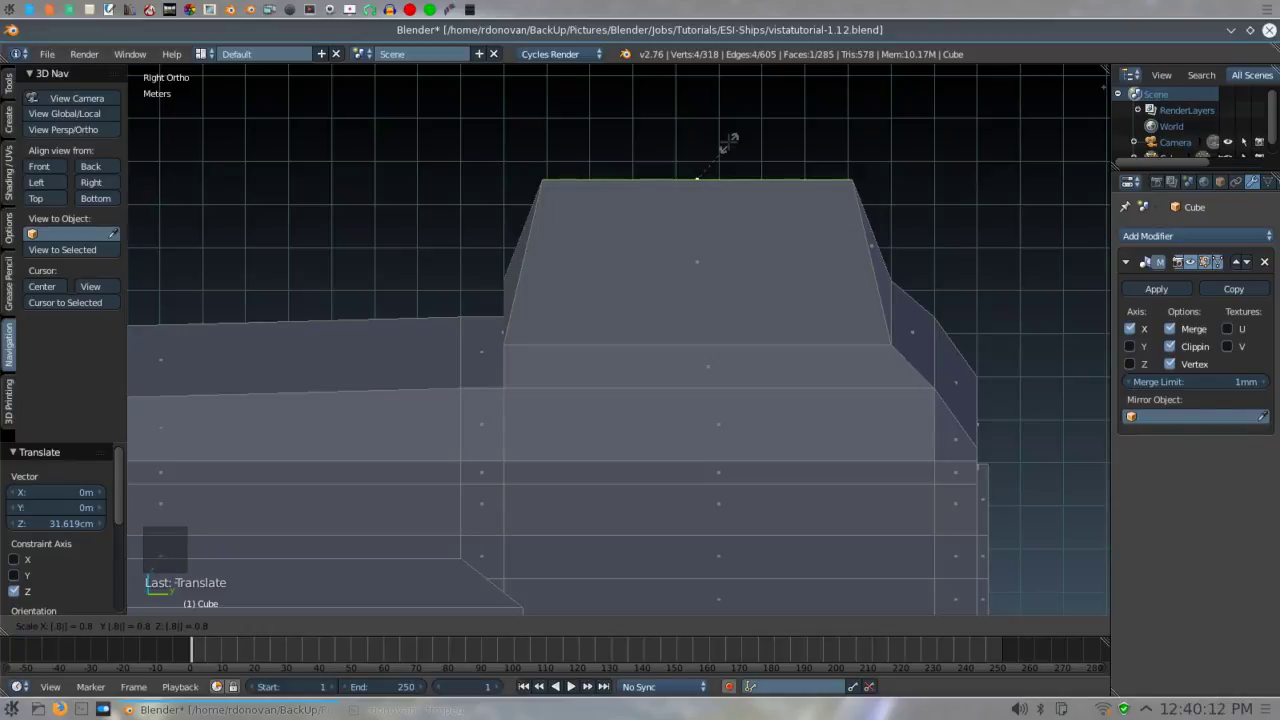
key("Return")
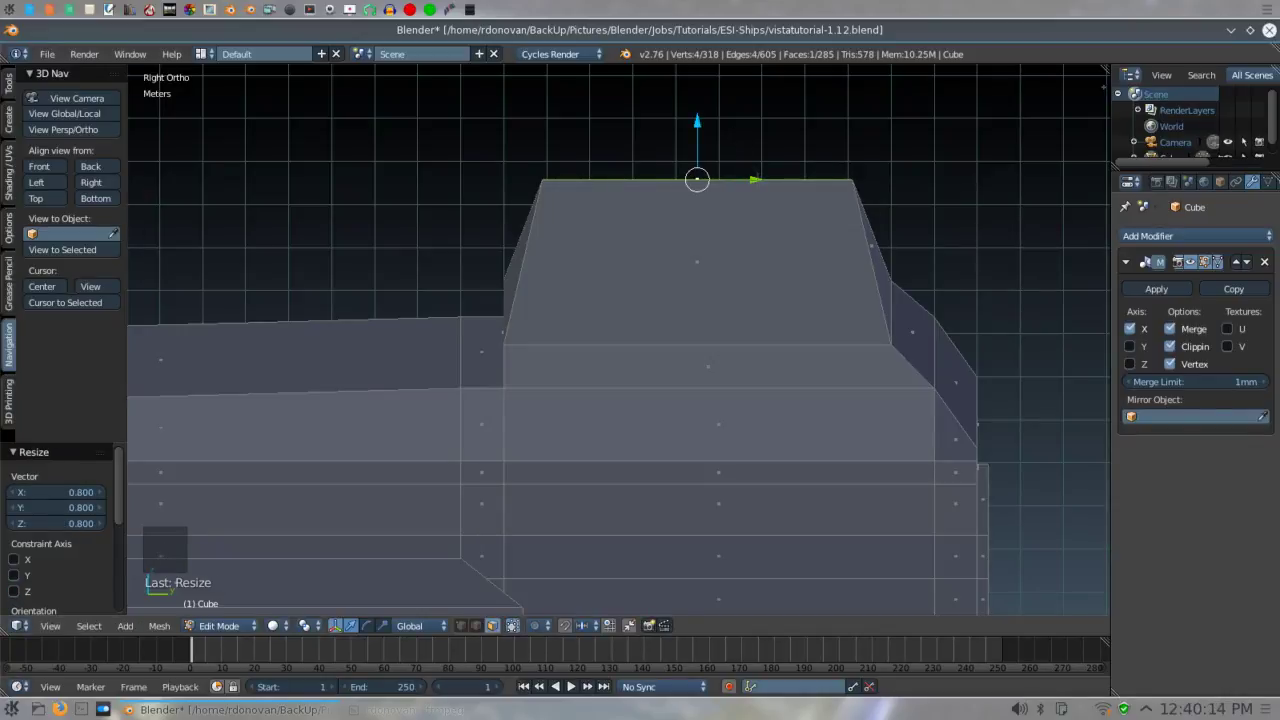
left_click_drag(697, 179, 614, 180)
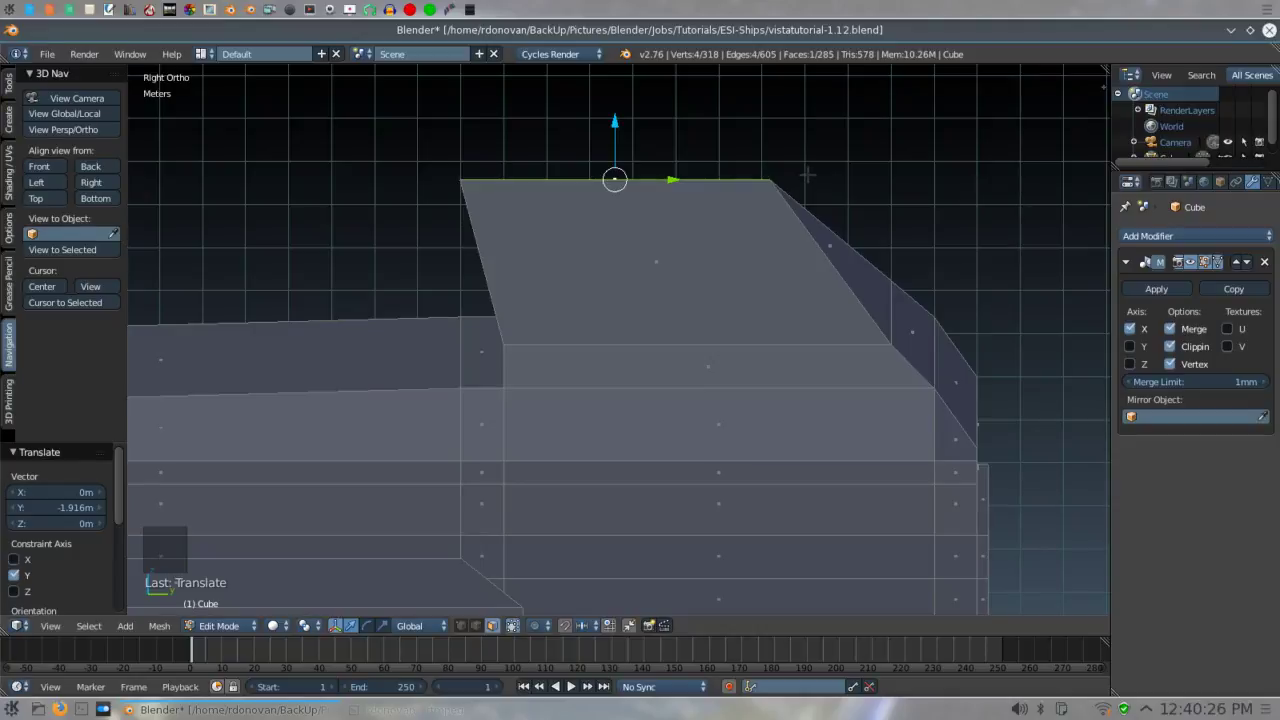
- Narrow the tower's top face along X by a factor of about 0.046, checking its width from the front
key("KP_1")
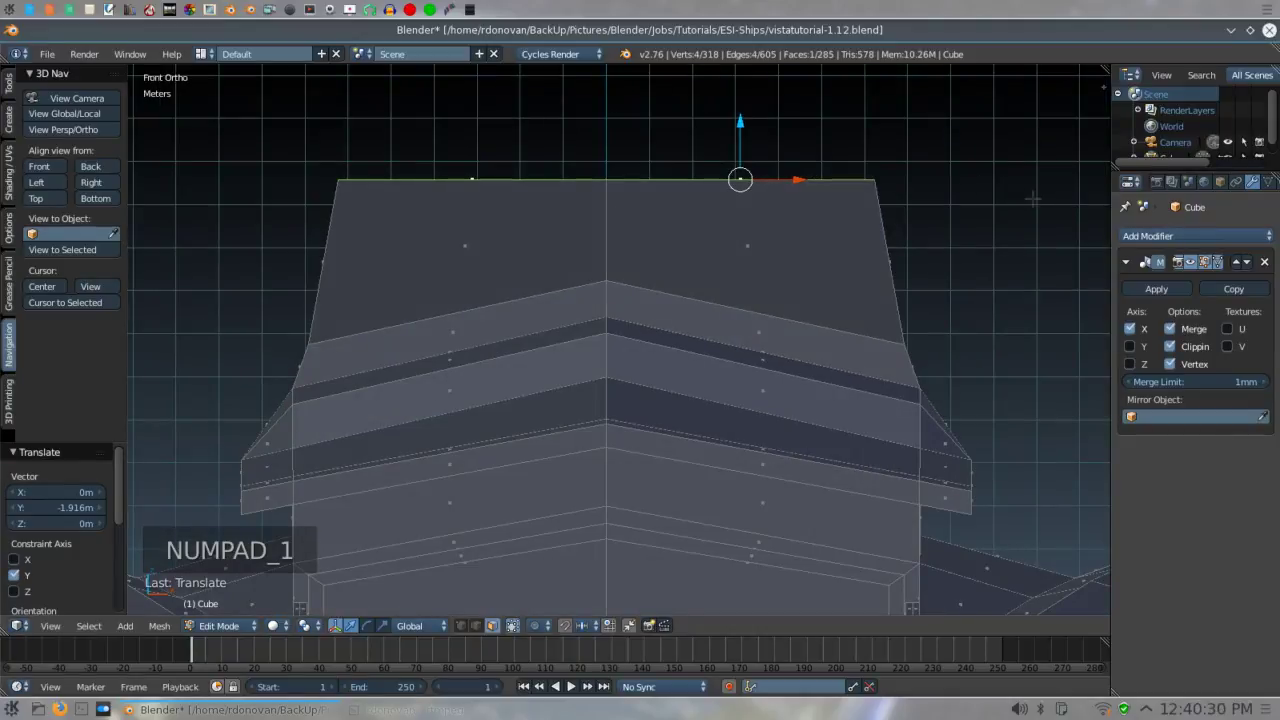
key("s")
key("x")
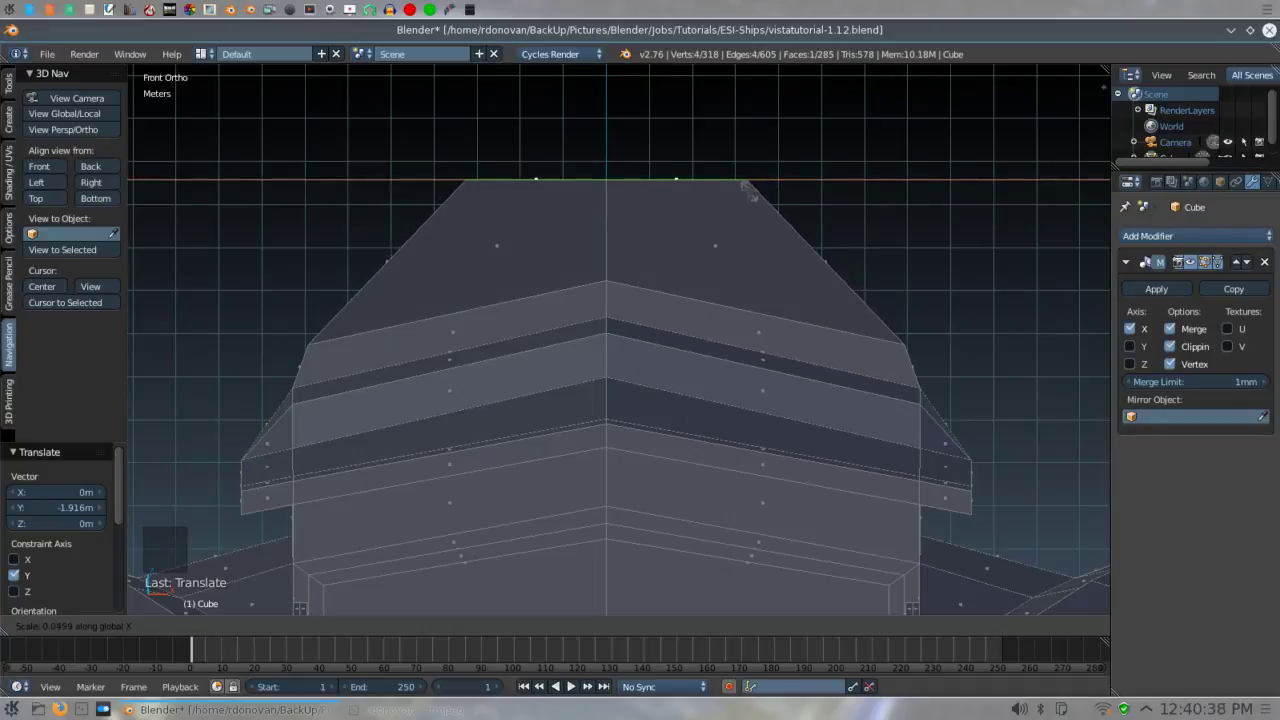
left_click(752, 193)
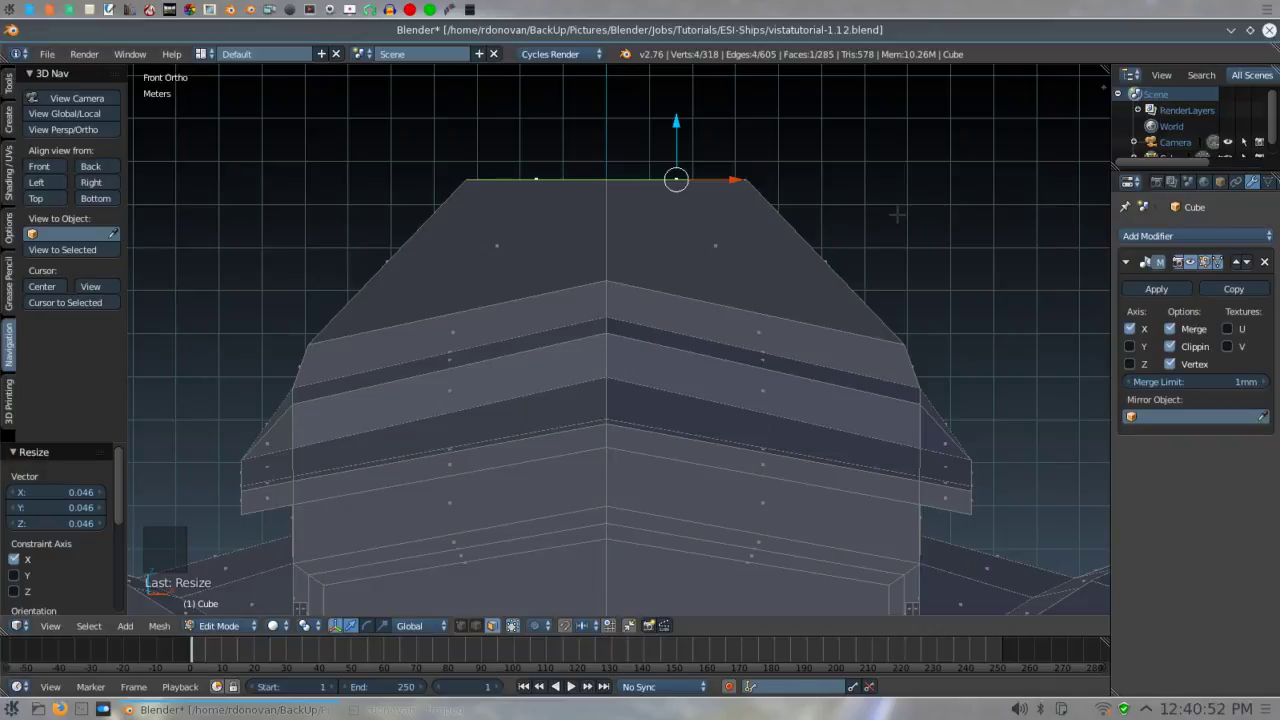
- Extrude the narrowed top face upward about 1.82 m along Z
key("KP_3")
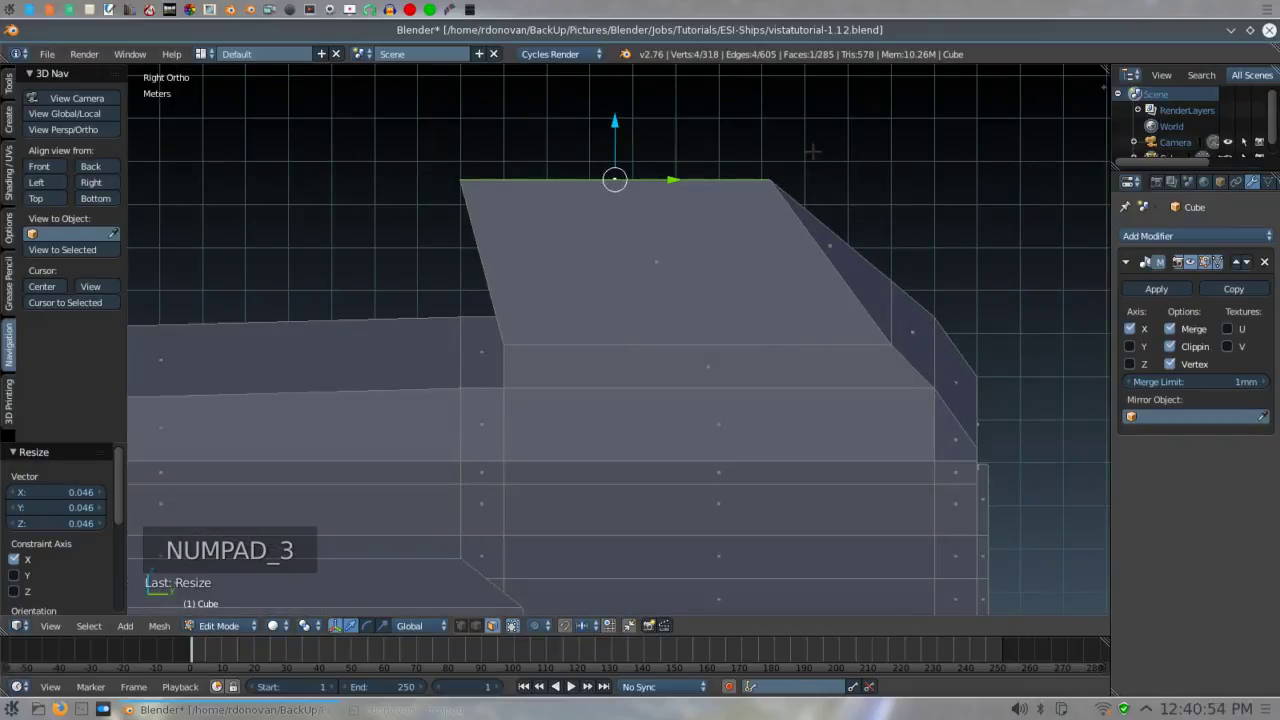
key("e")
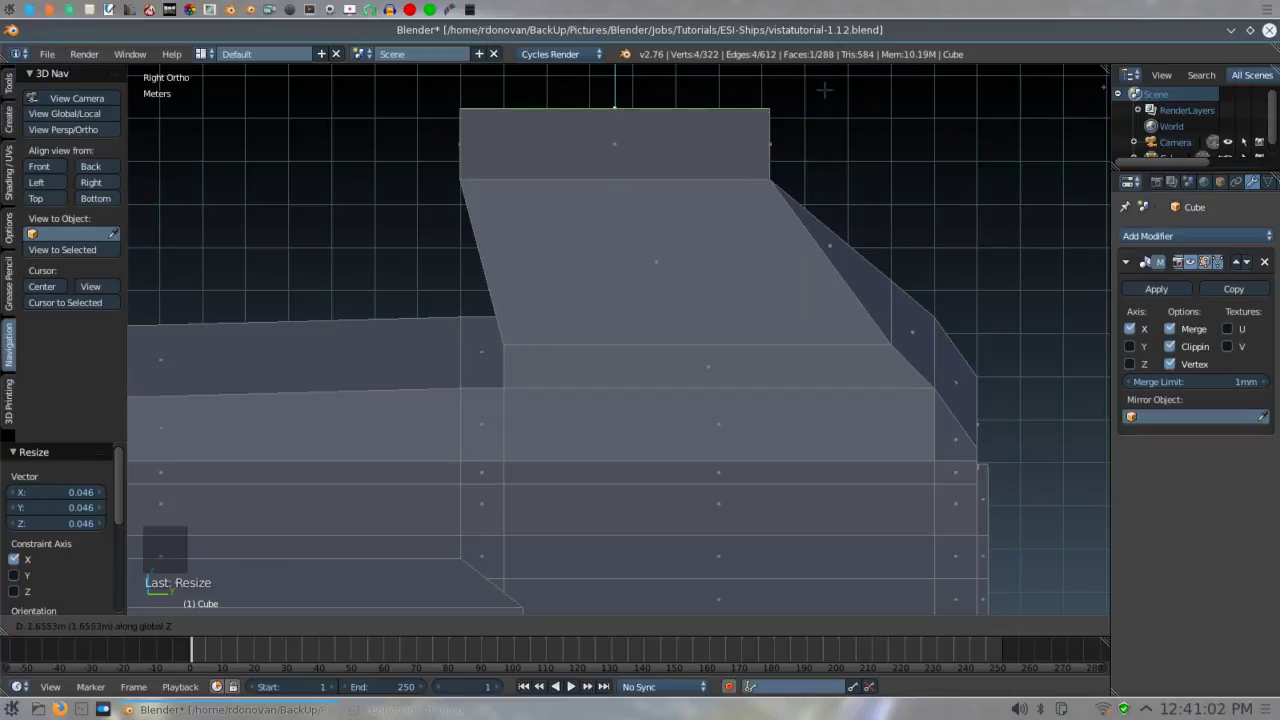
left_click(824, 83)
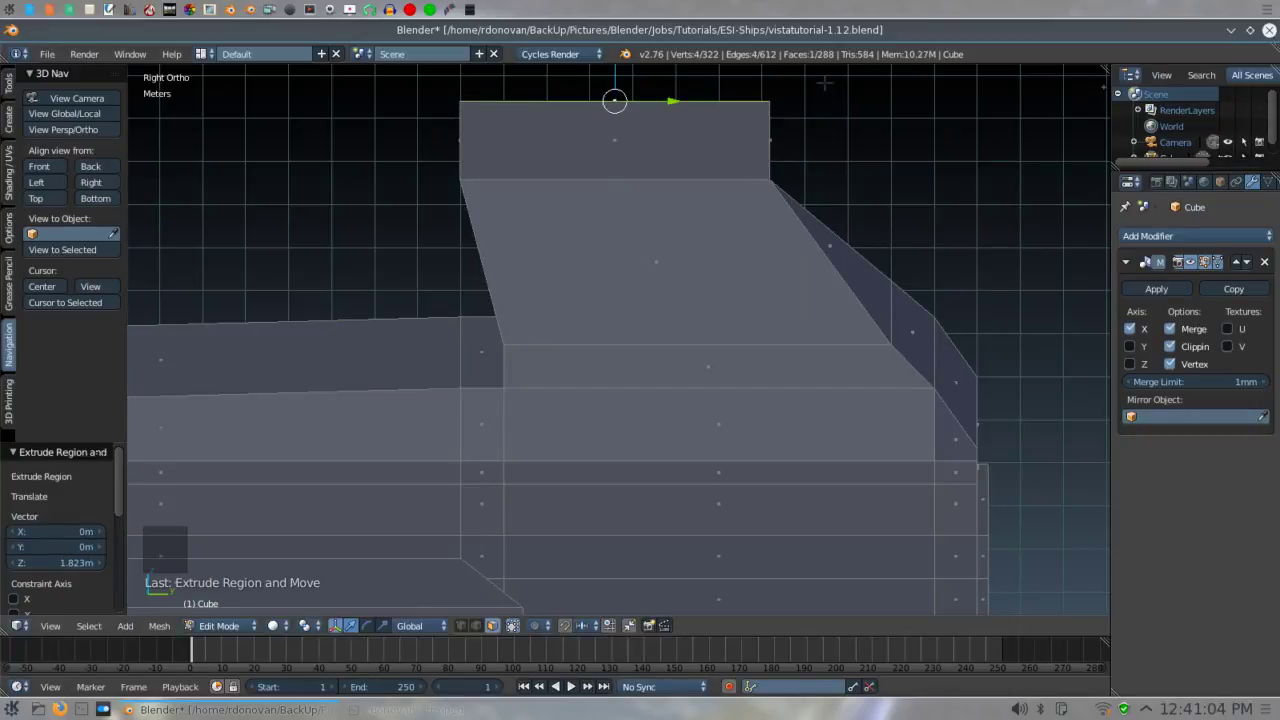
- Scale the new top face uniformly to 0.6 and move it about 1.45 m forward along Y
type("s")
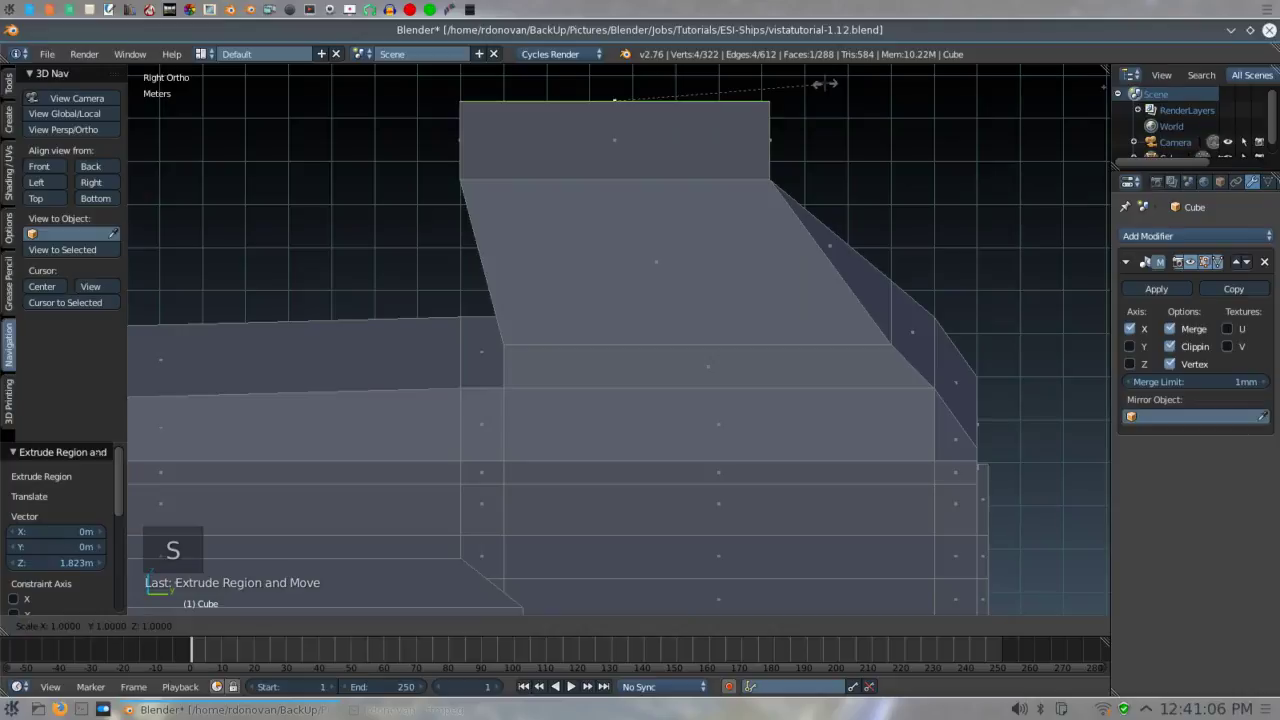
type(".6")
key("Return")
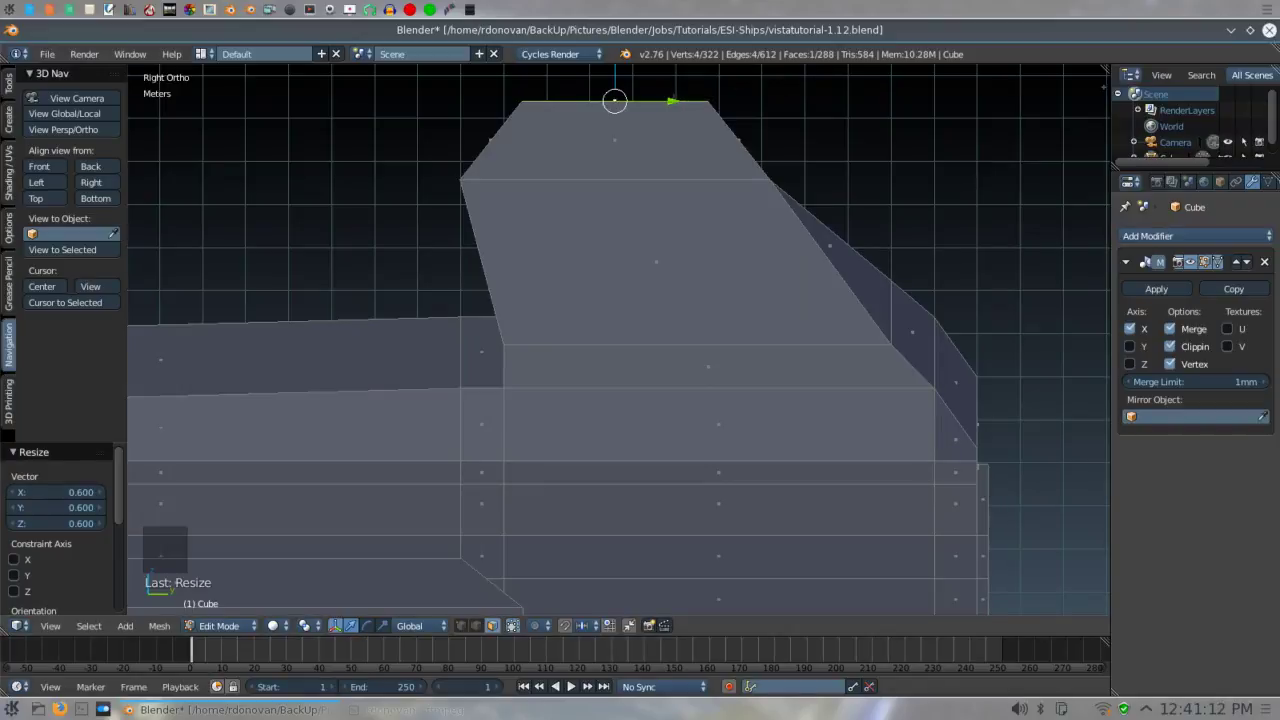
left_click_drag(614, 101, 552, 100)
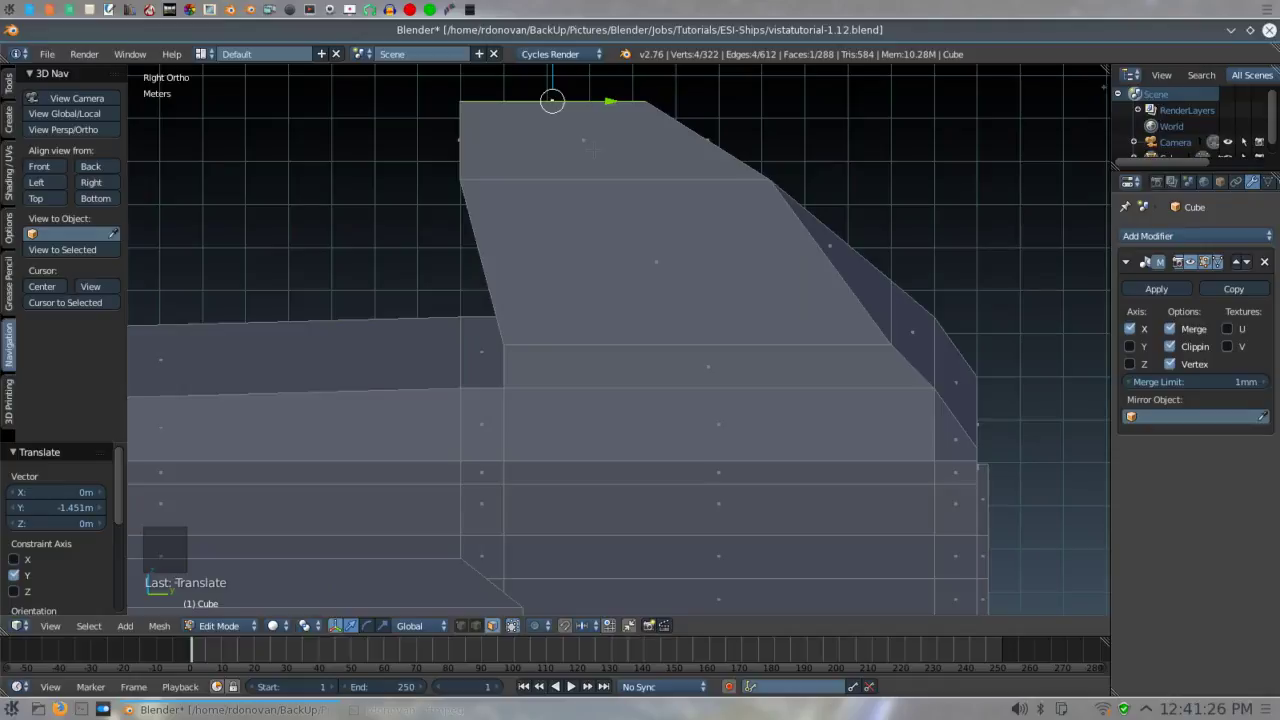
- Narrow the uppermost face along X by a factor of about 0.455
key("KP_1")
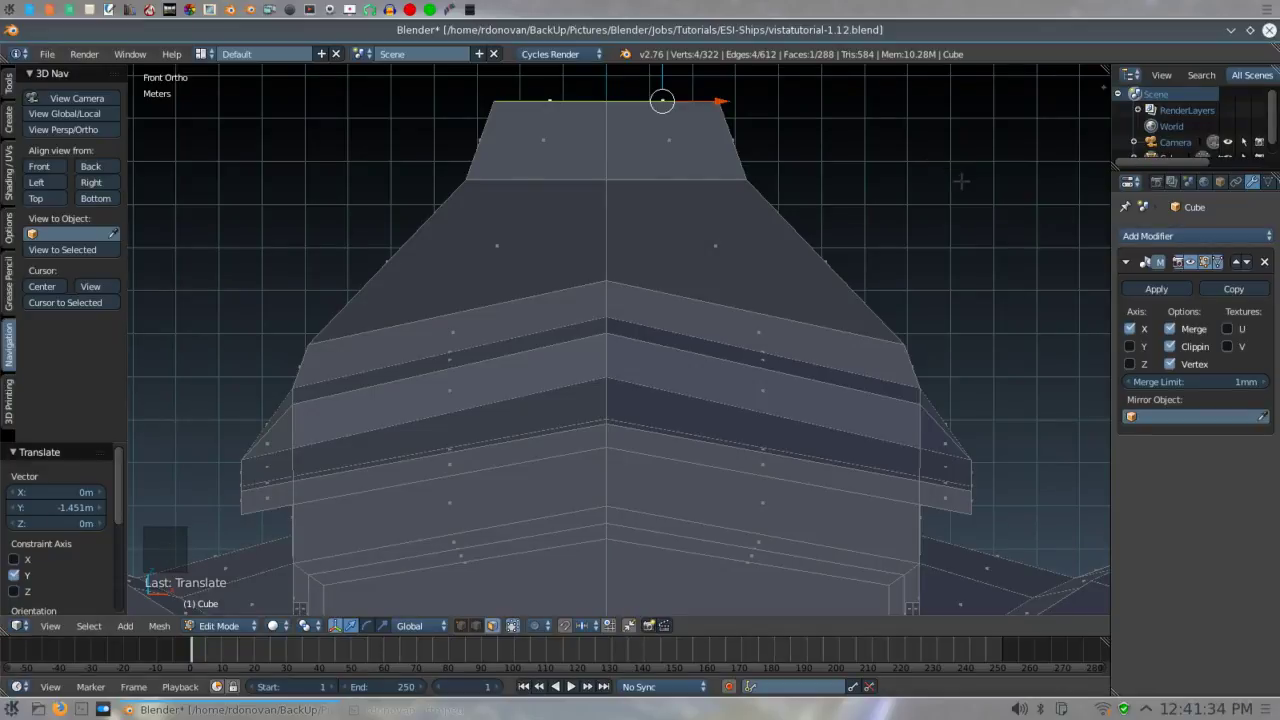
key("s")
key("x")
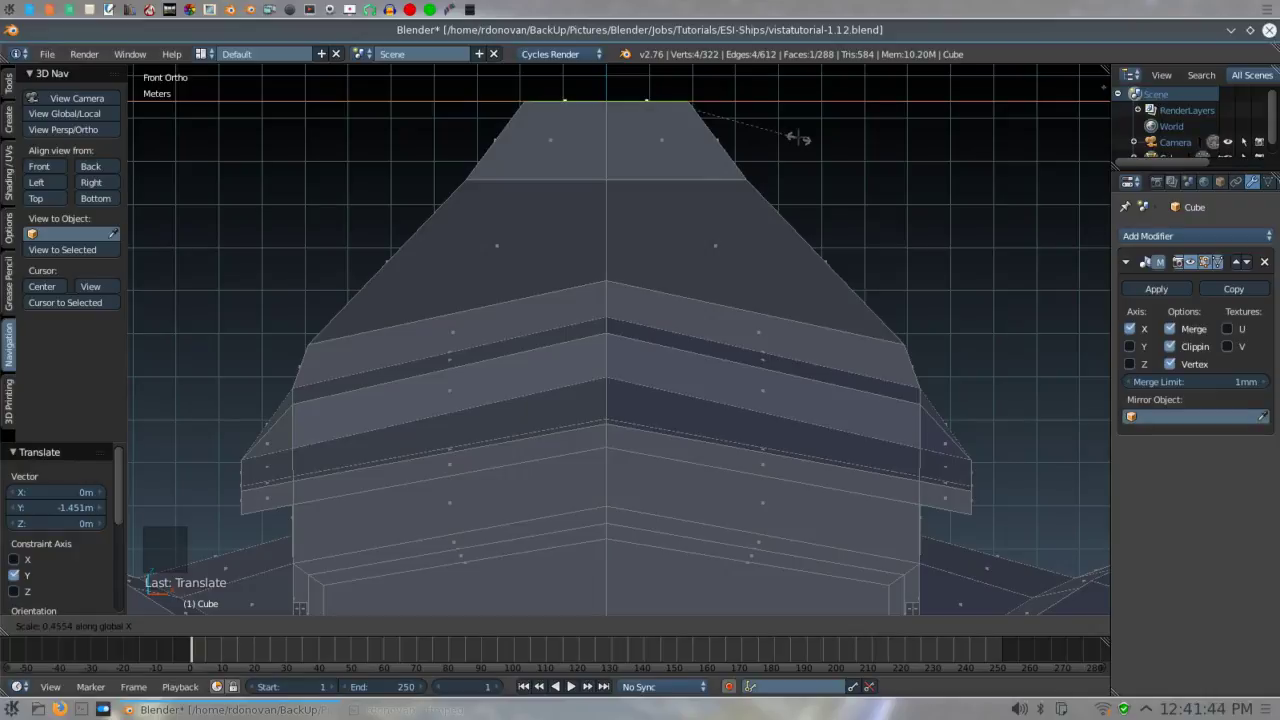
left_click(798, 138)
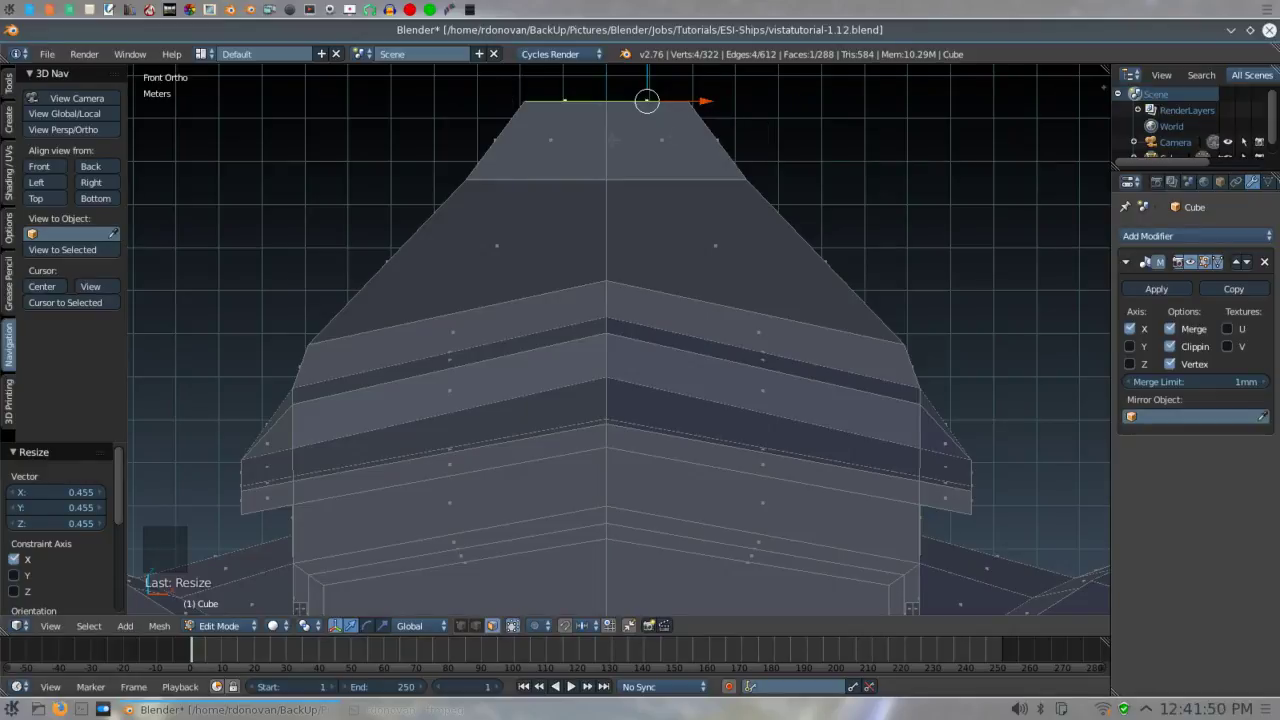
- Select the front face of the tower's uppermost block and extrude it about 1.82 m forward along Y
right_click(651, 145)
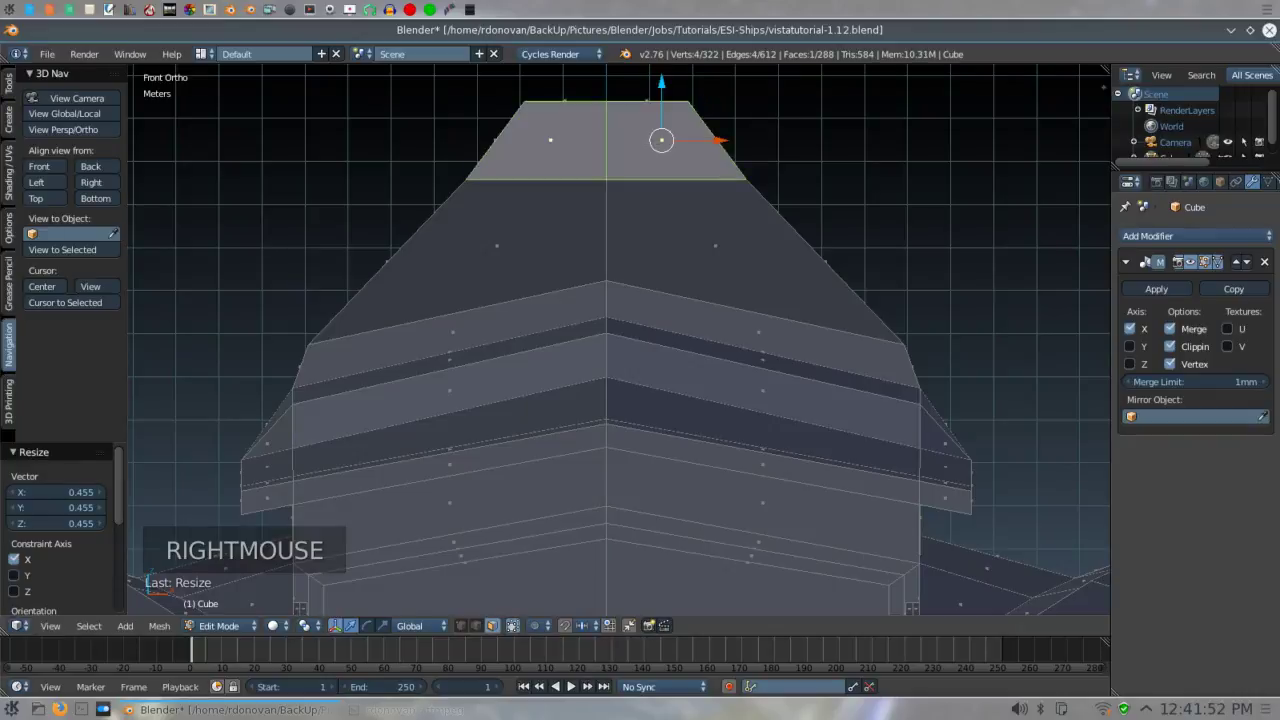
key("KP_3")
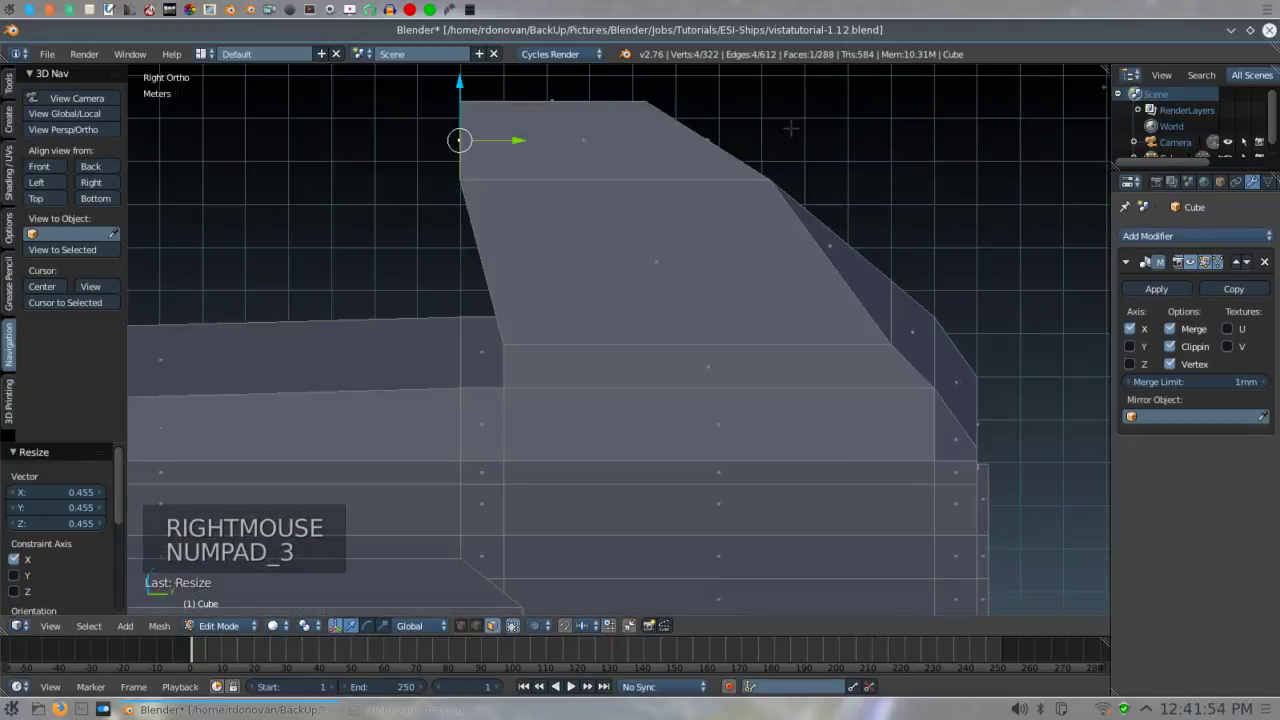
key("e")
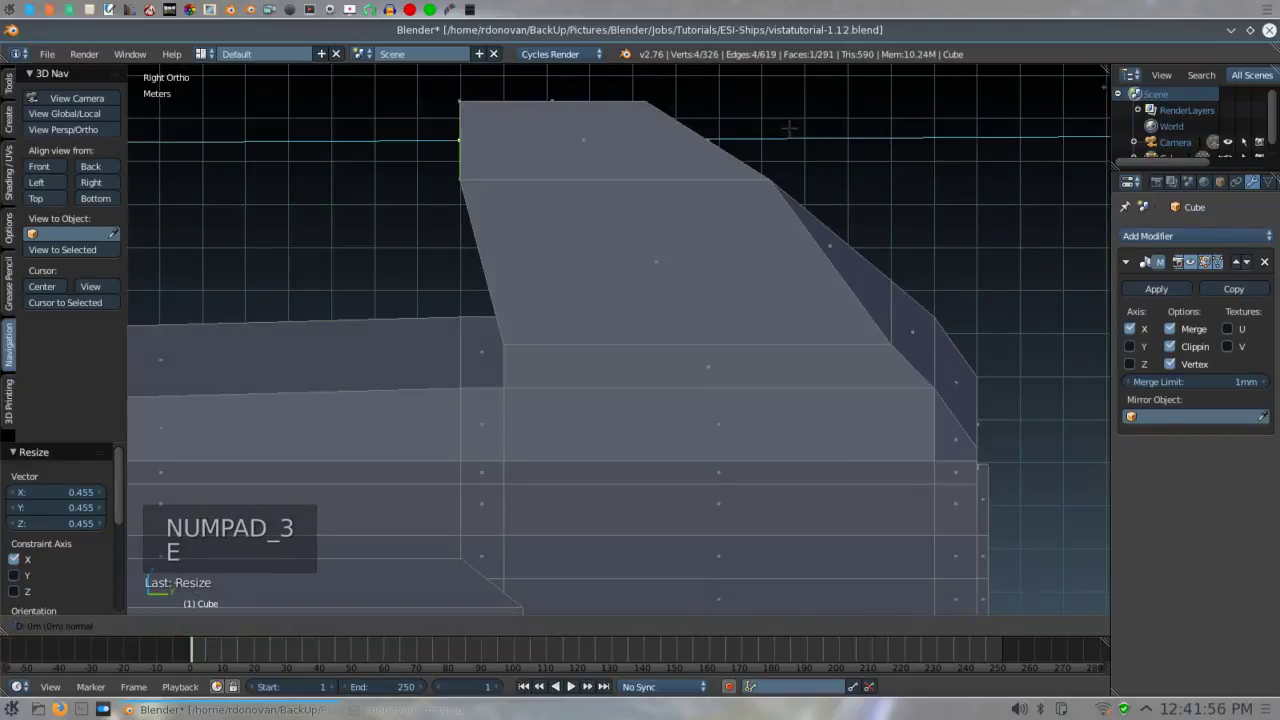
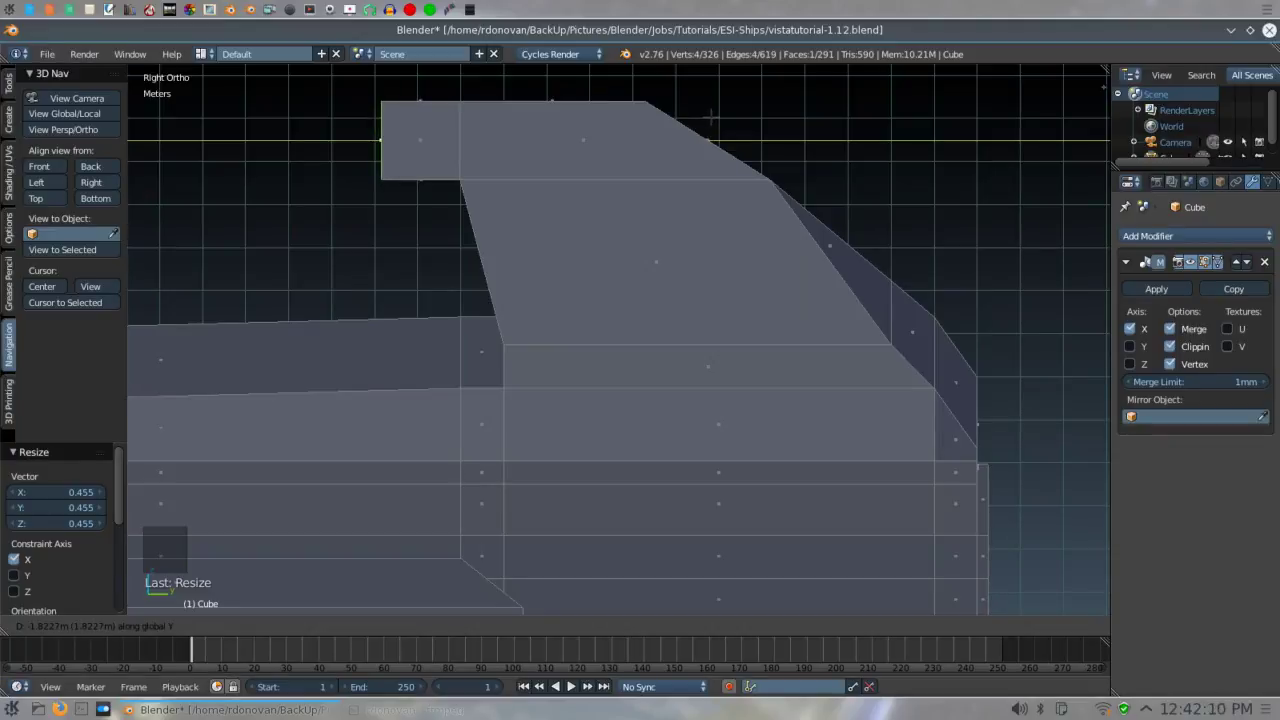
left_click(711, 118)
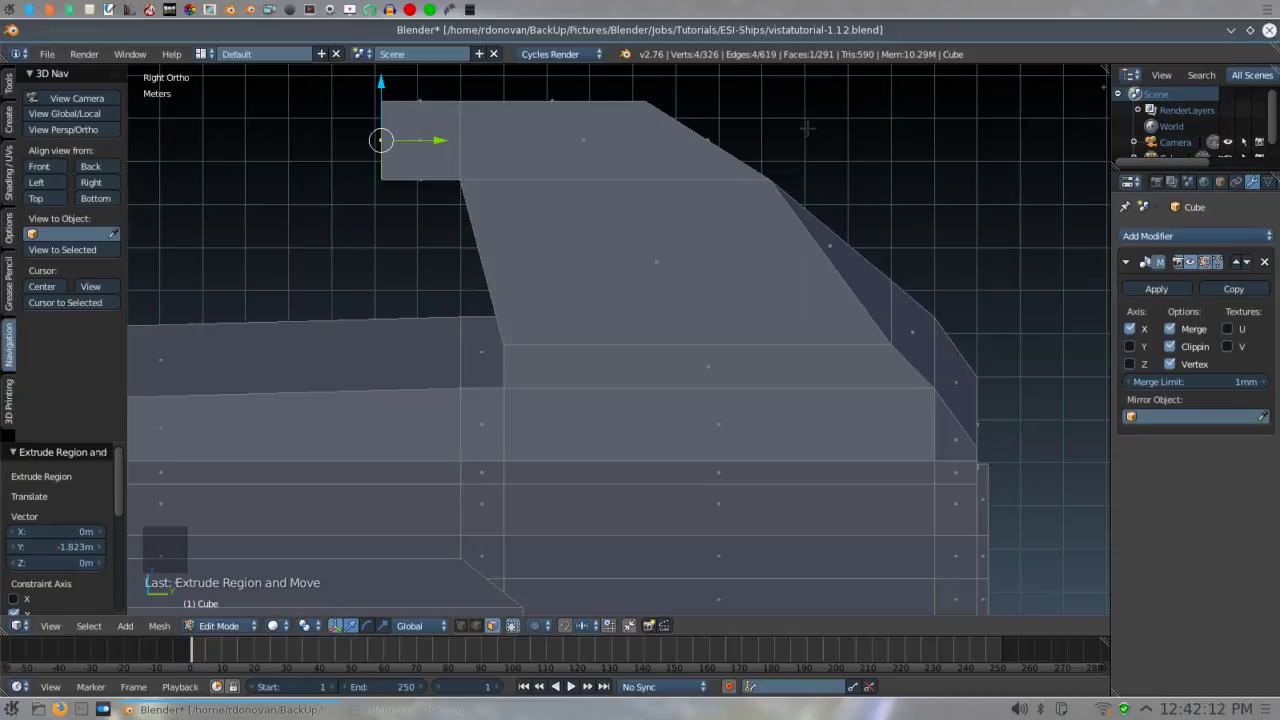
- Scale the extruded front face uniformly to 0.4 to taper the forward projection
middle_click_drag(763, 118, 887, 120)
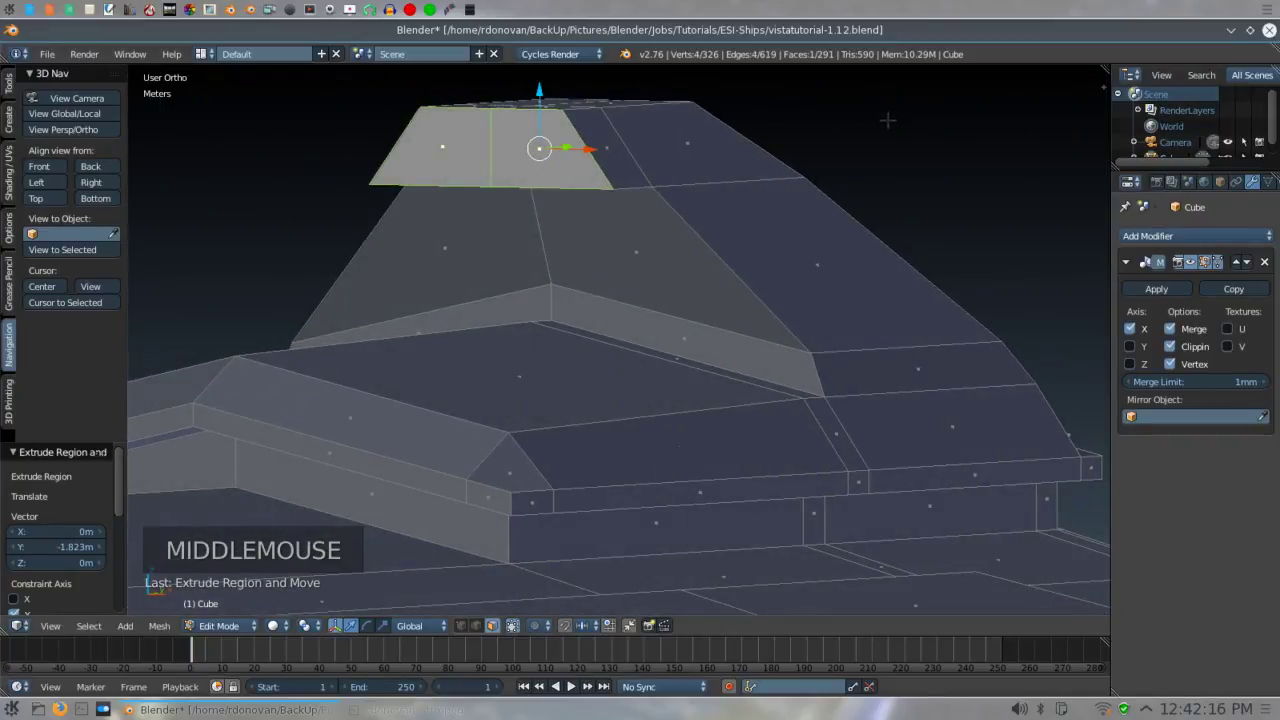
key("s")
key("s")
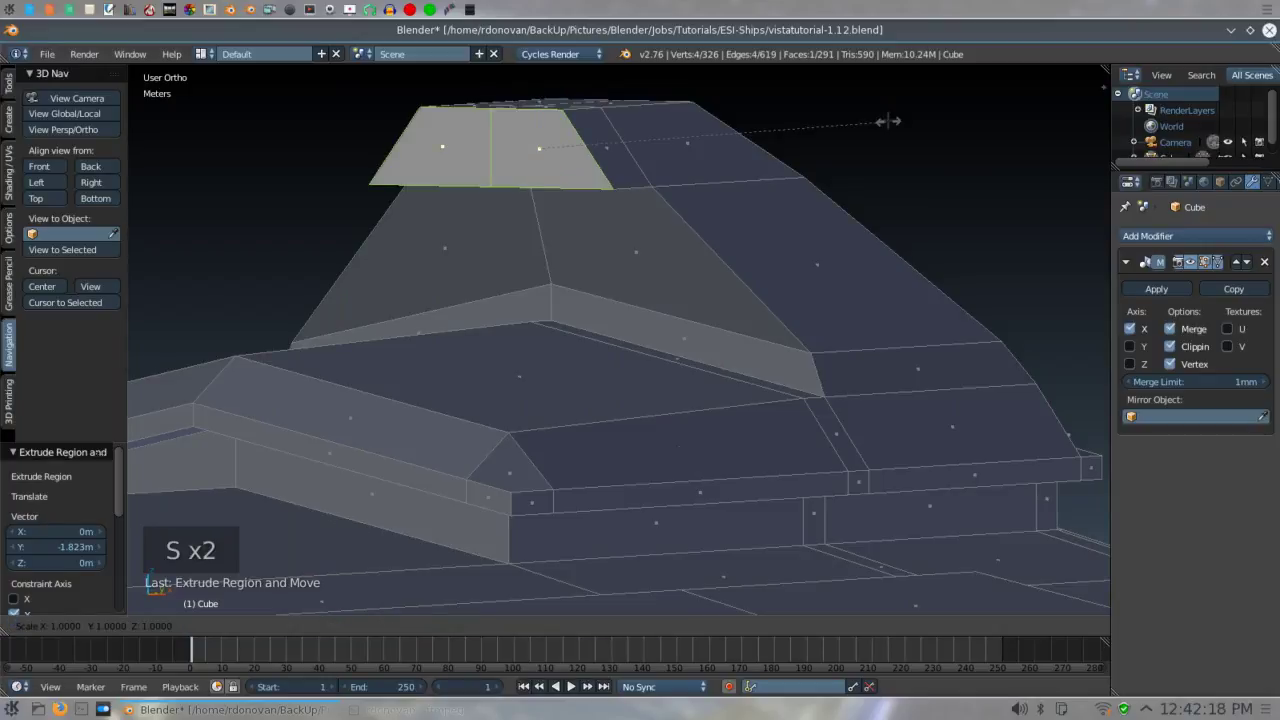
type(".4")
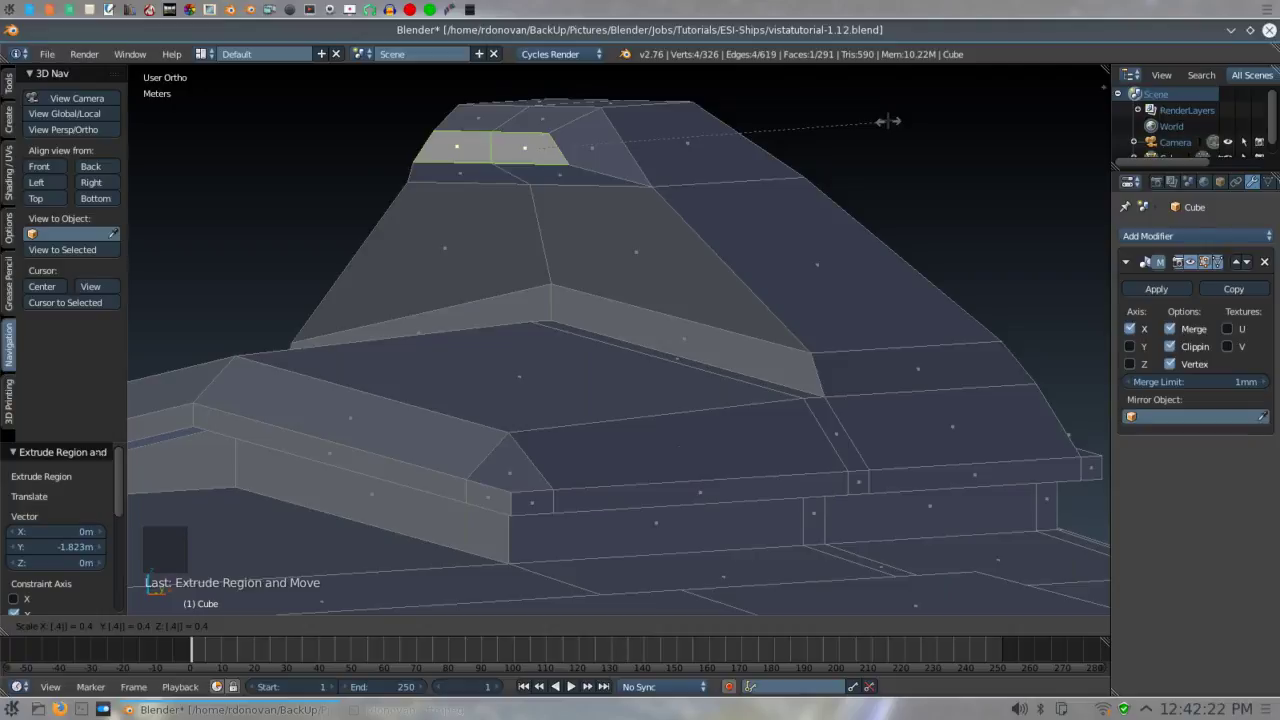
key("Return")
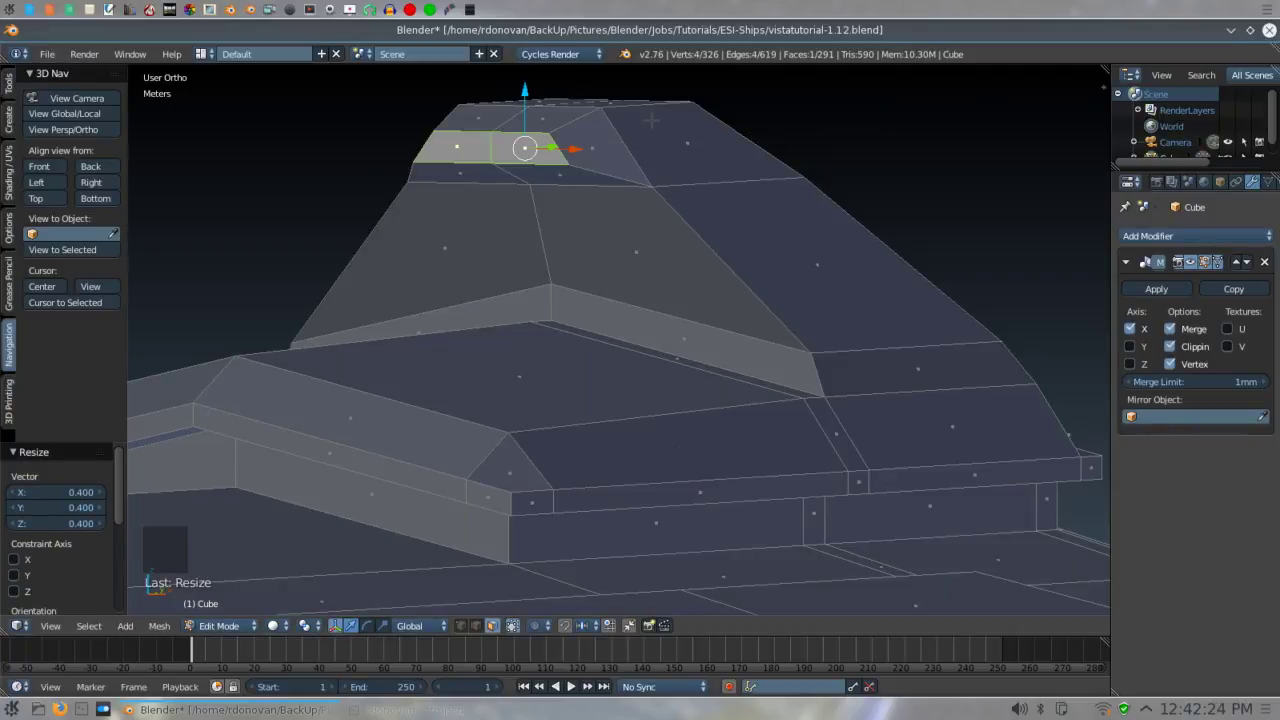
- Narrow the tower projection's front face along X by a factor of 0.1
key("KP_1")
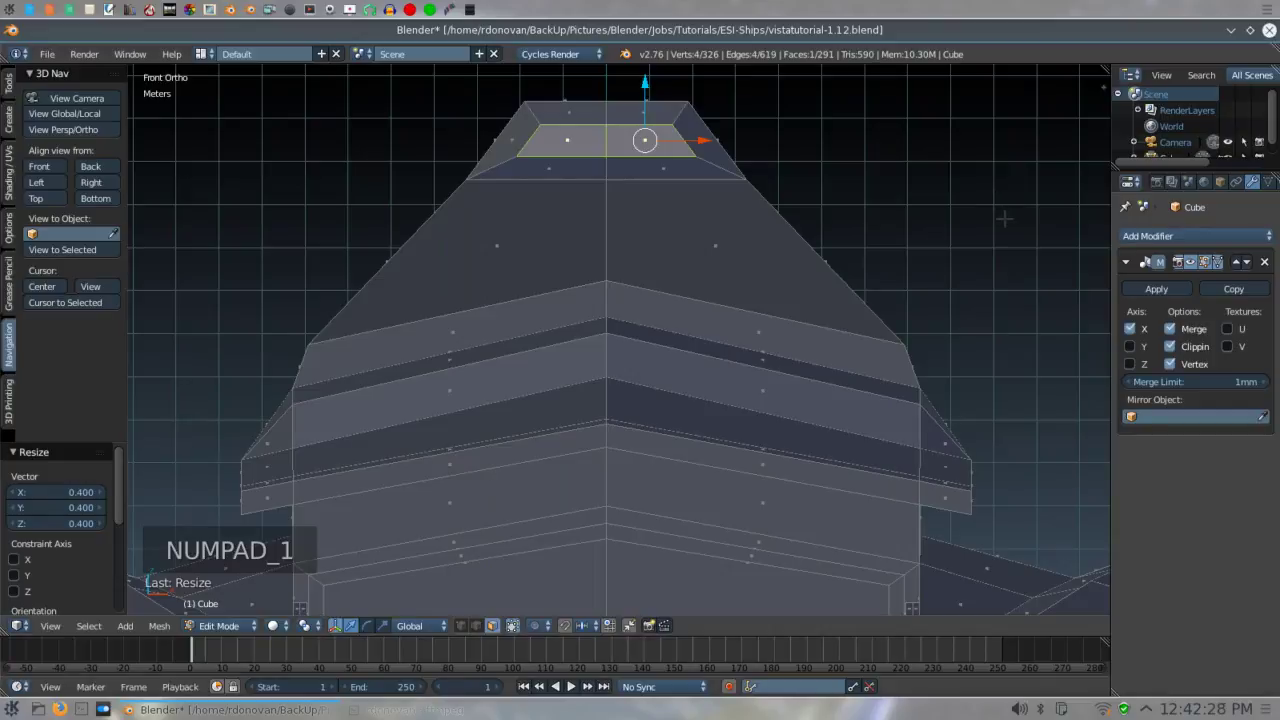
key("s")
type("x")
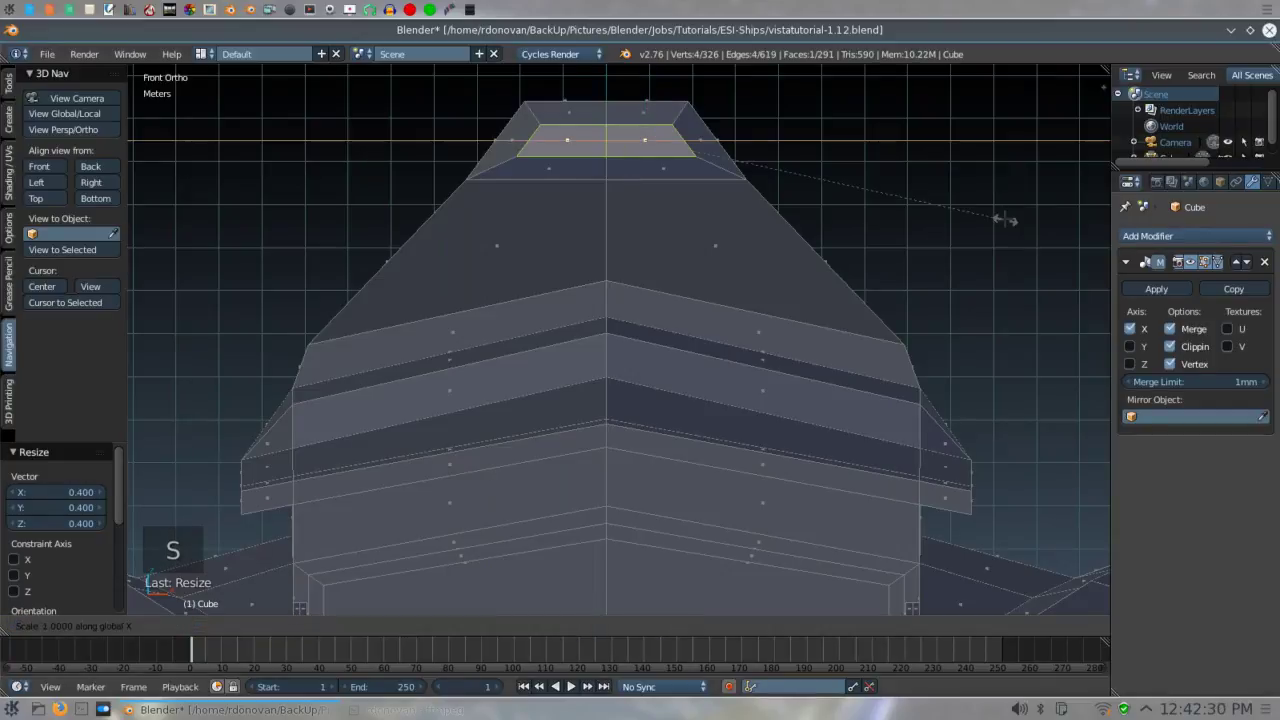
type(".1")
key("Return")
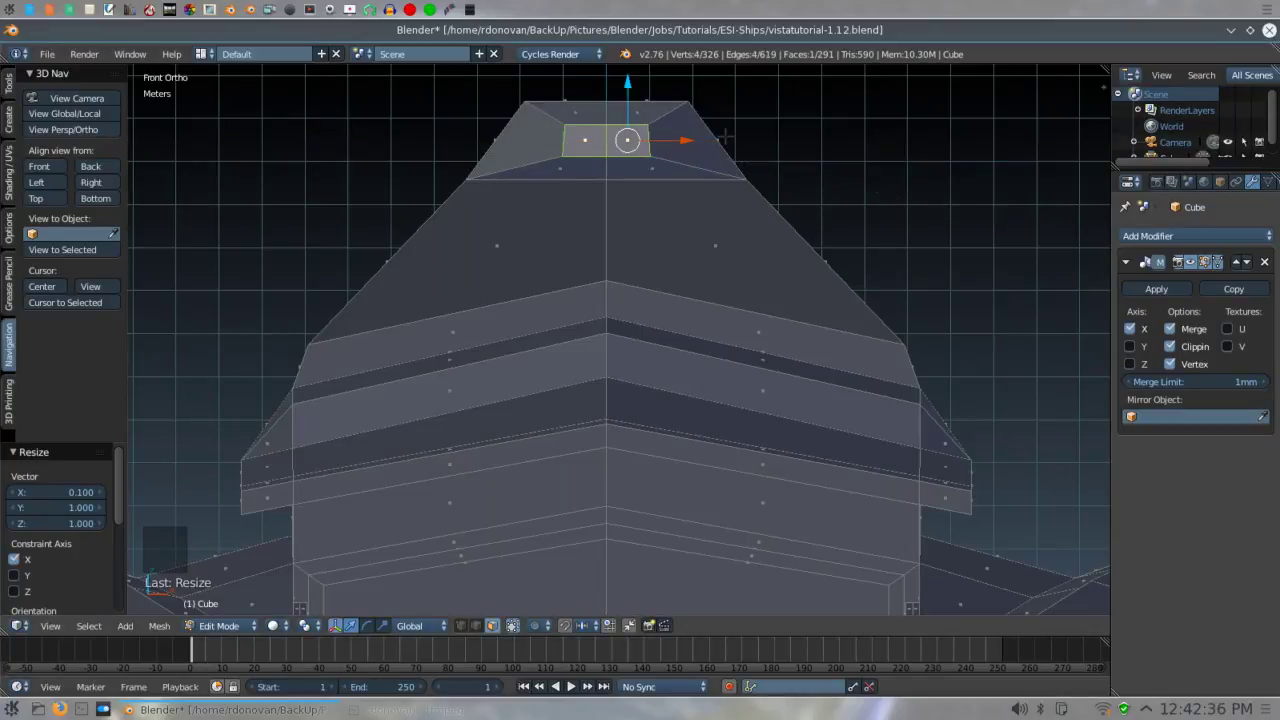
- Select the side edge of the projection's front face and scale it to 0 along X to make it vertical
key("ctrl+Tab")
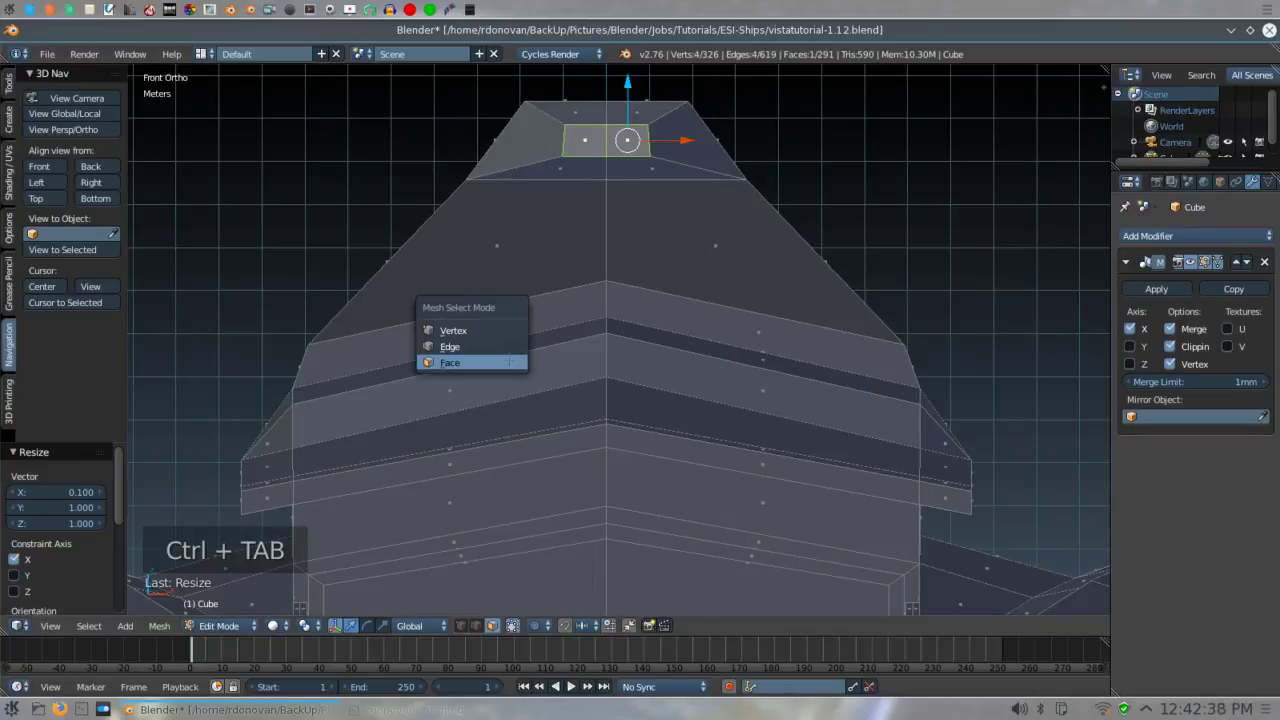
left_click(505, 346)
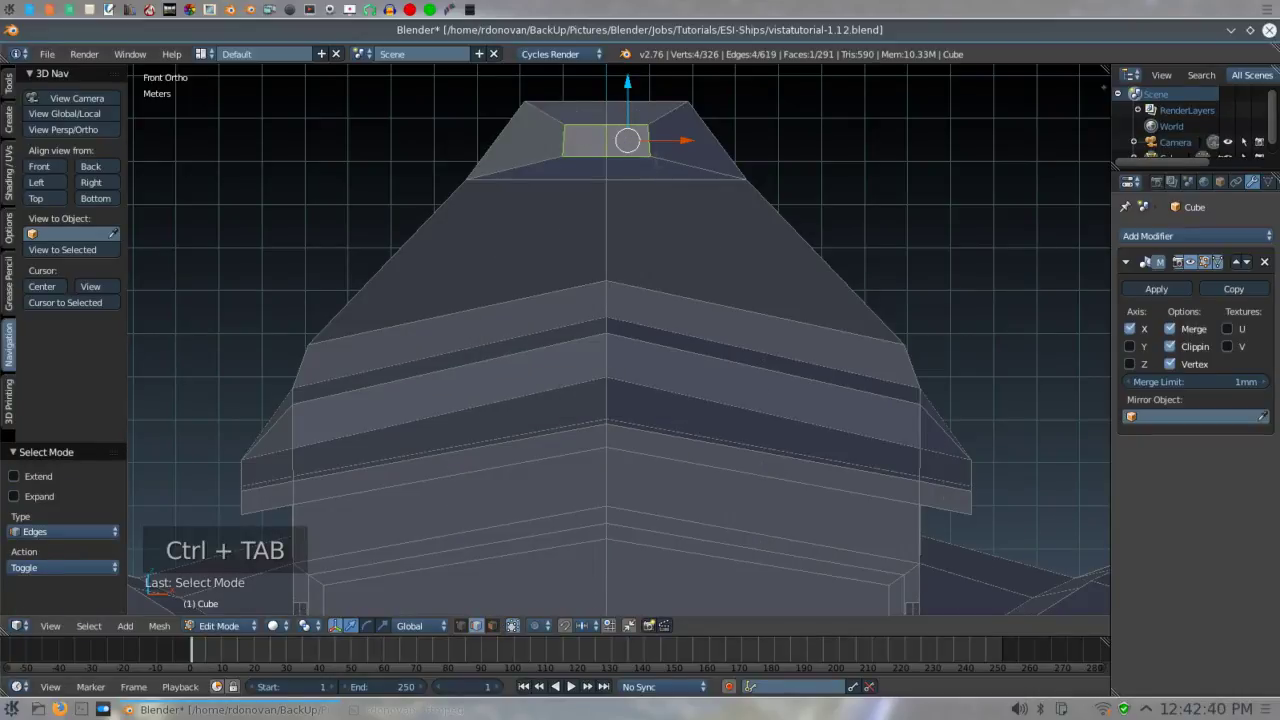
right_click(655, 138)
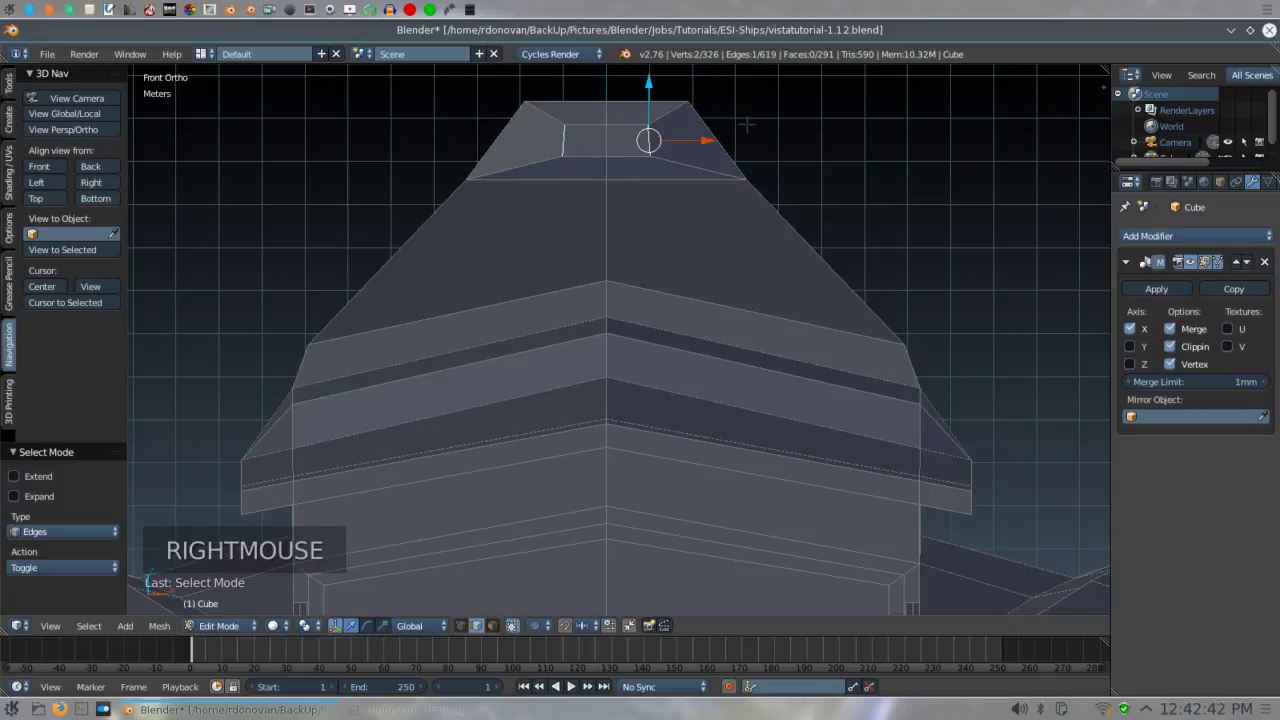
key("s")
key("s")
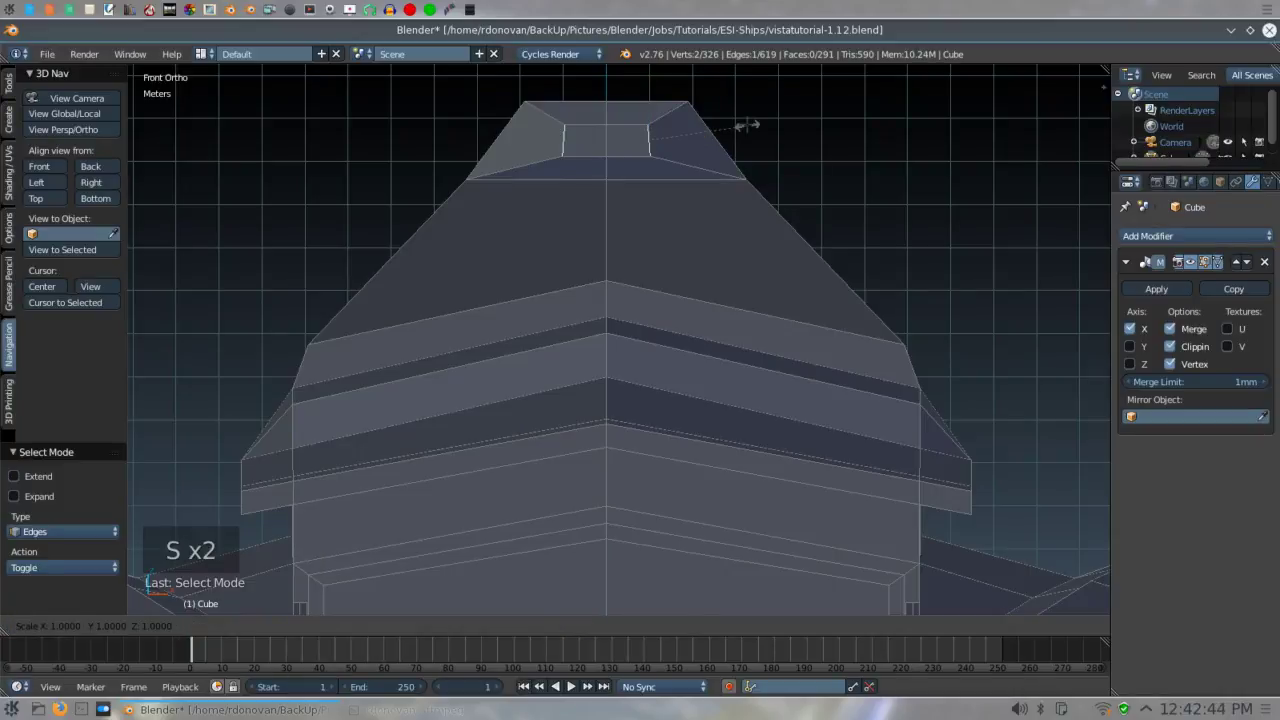
key("x")
key("0")
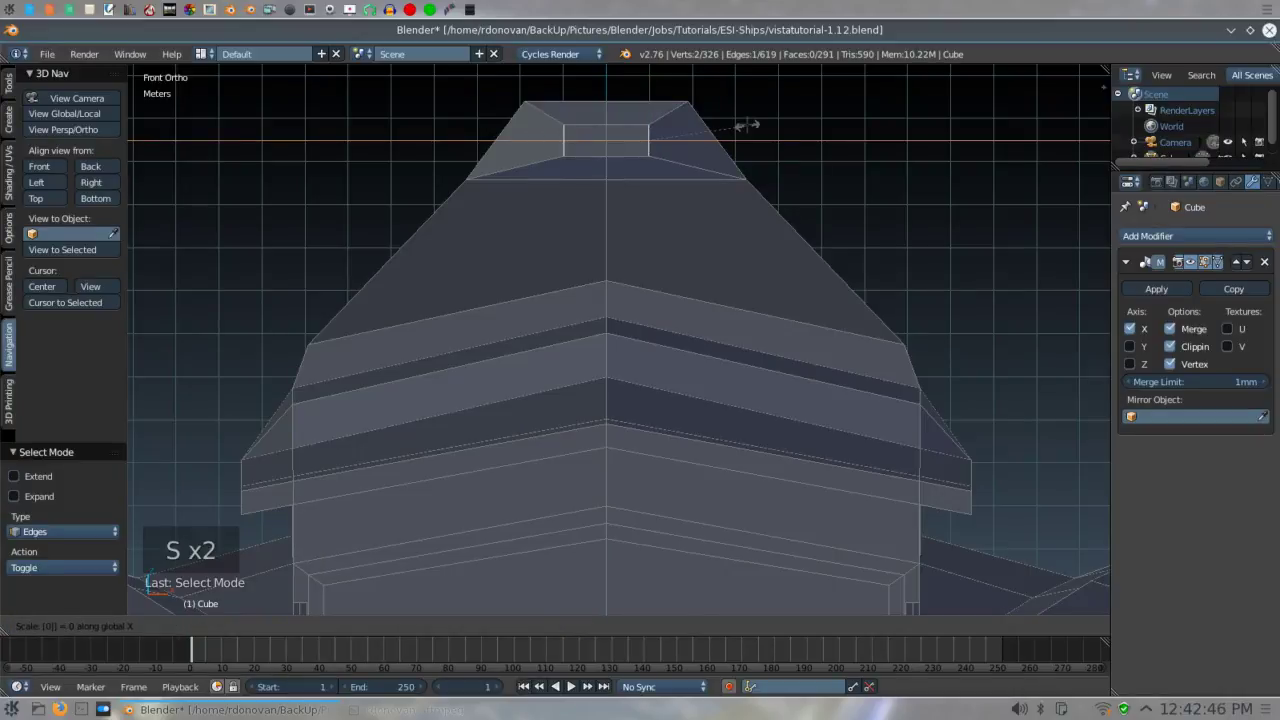
key("Return")
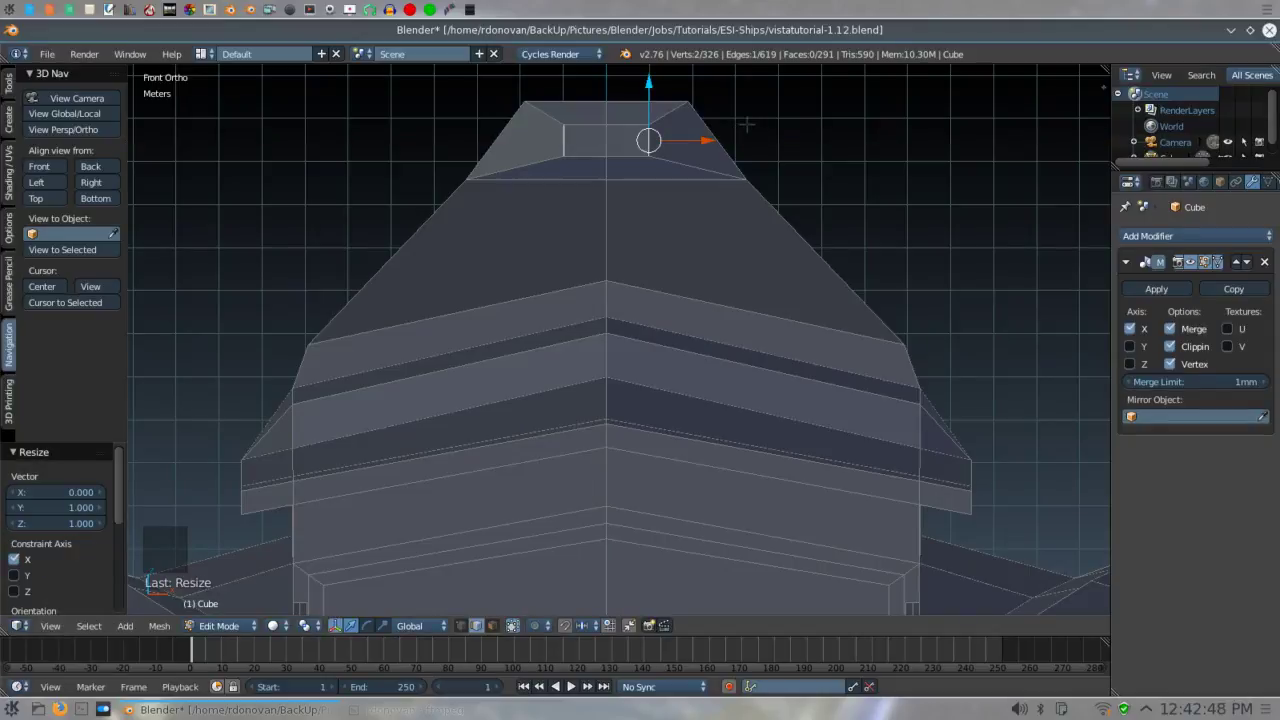
- Select the projection's front face and flatten it by scaling it to 0 along Y
key("ctrl+Tab")
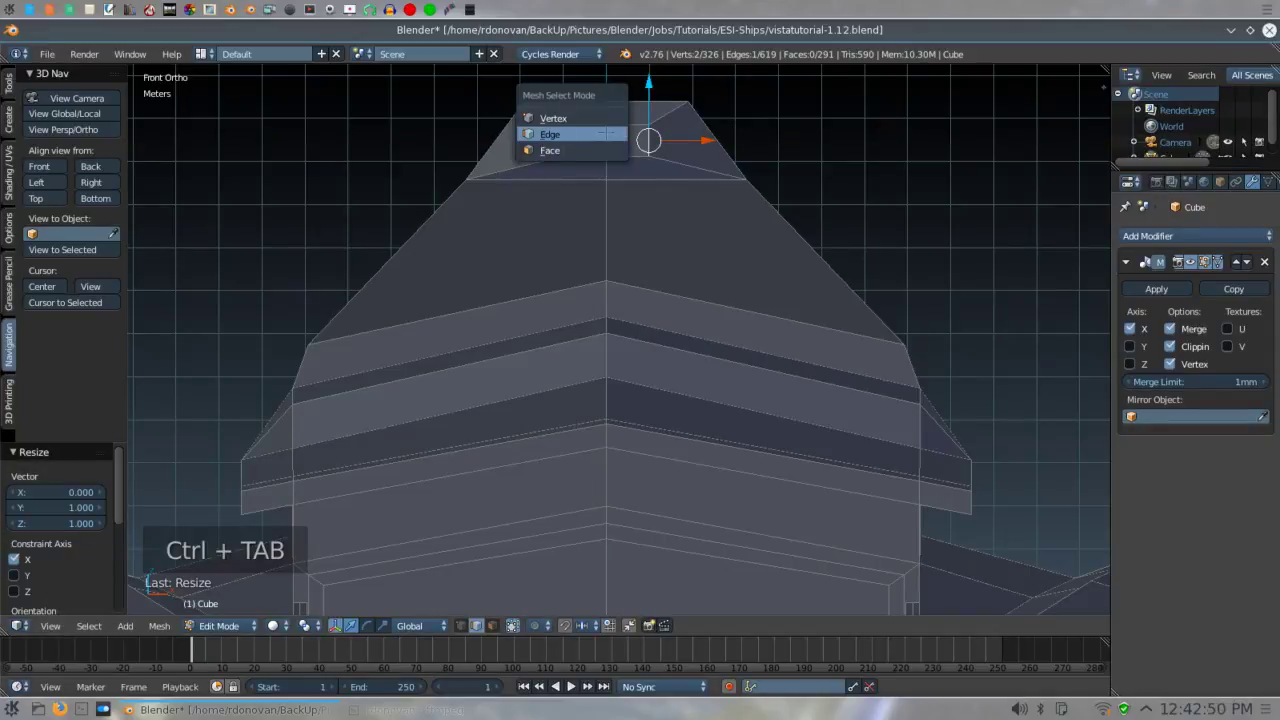
left_click(555, 149)
right_click(585, 140)
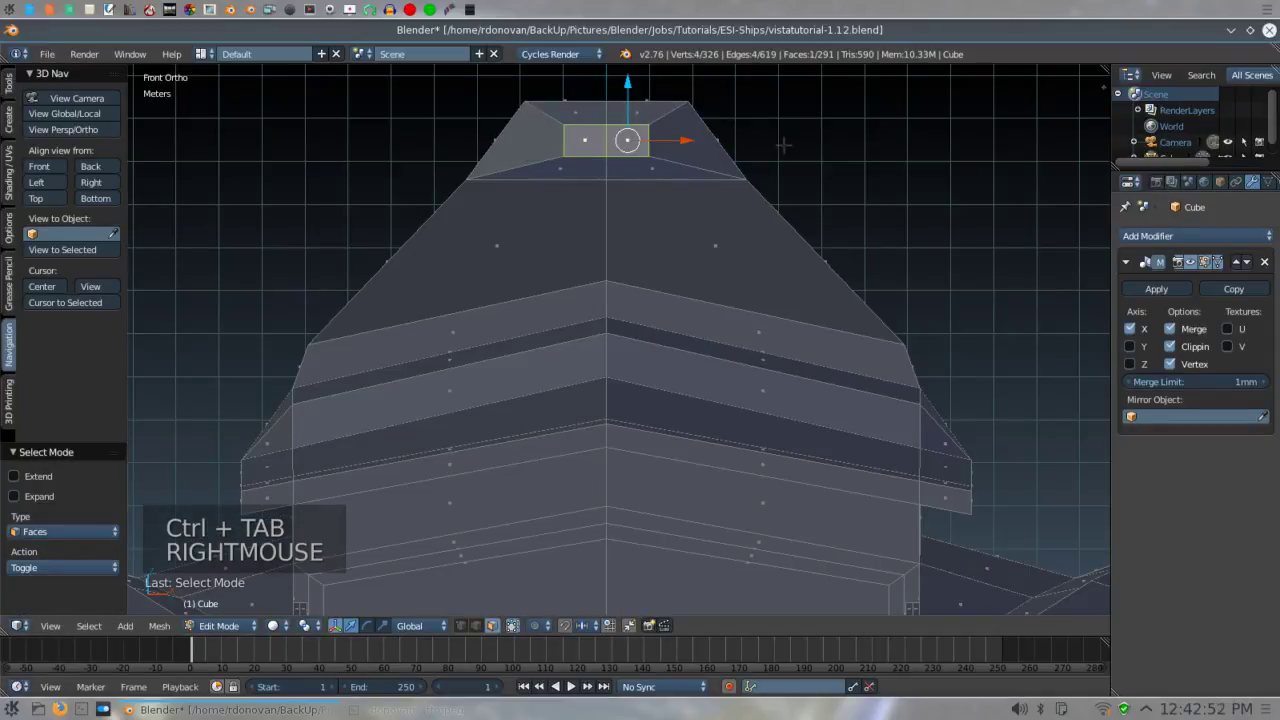
key("KP_3")
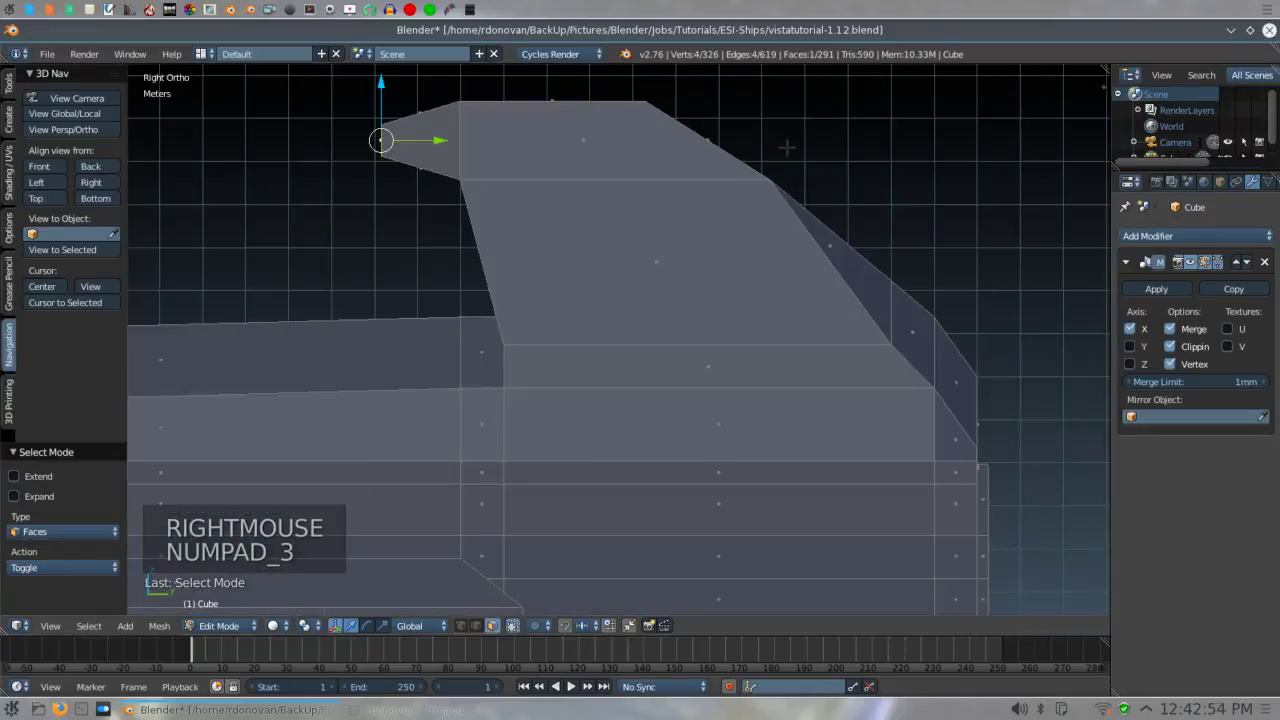
key("s")
key("y")
key("0")
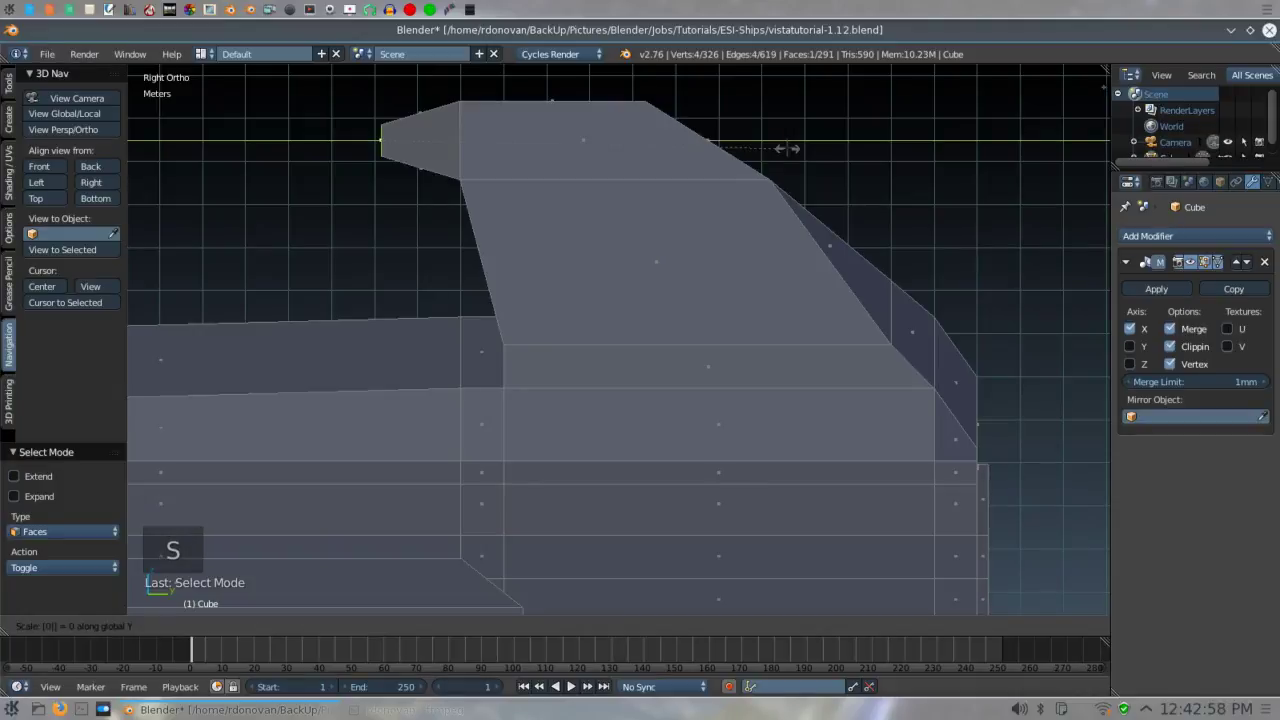
key("Return")
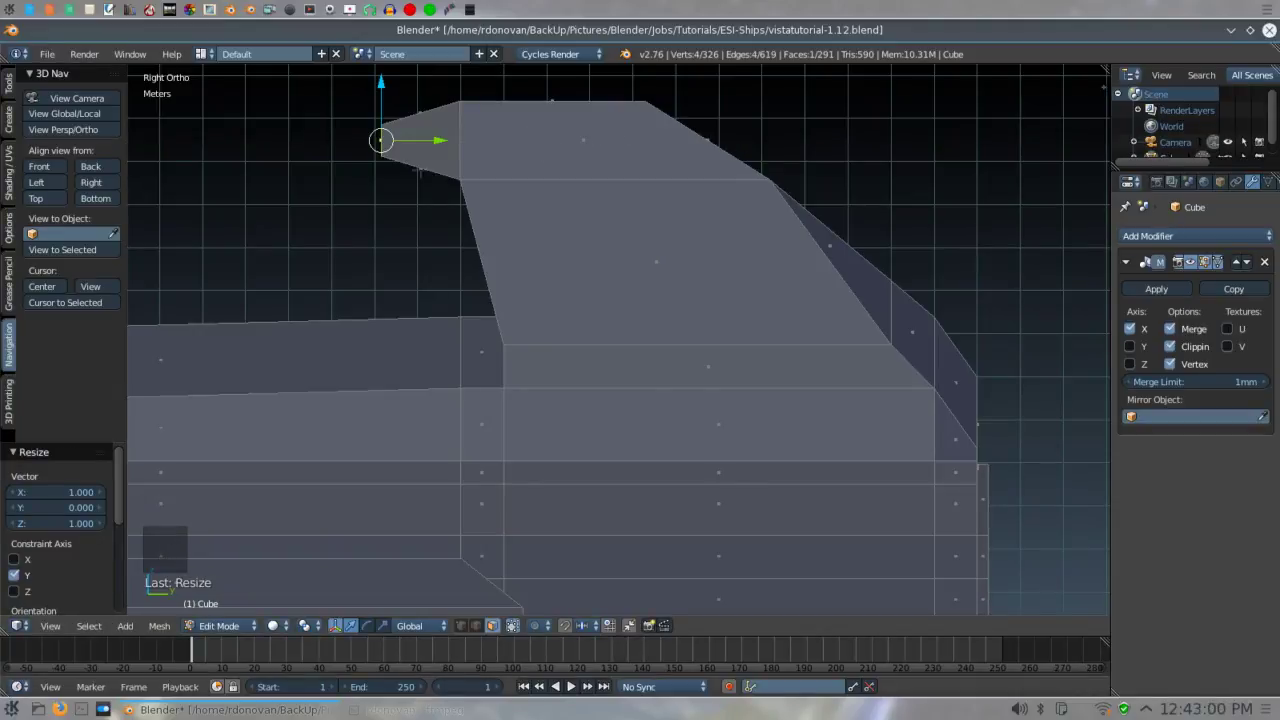
- Select the lower centre vertex where the projection meets the tower and move it about 13 cm down along Z
middle_click_drag(414, 199, 452, 207)
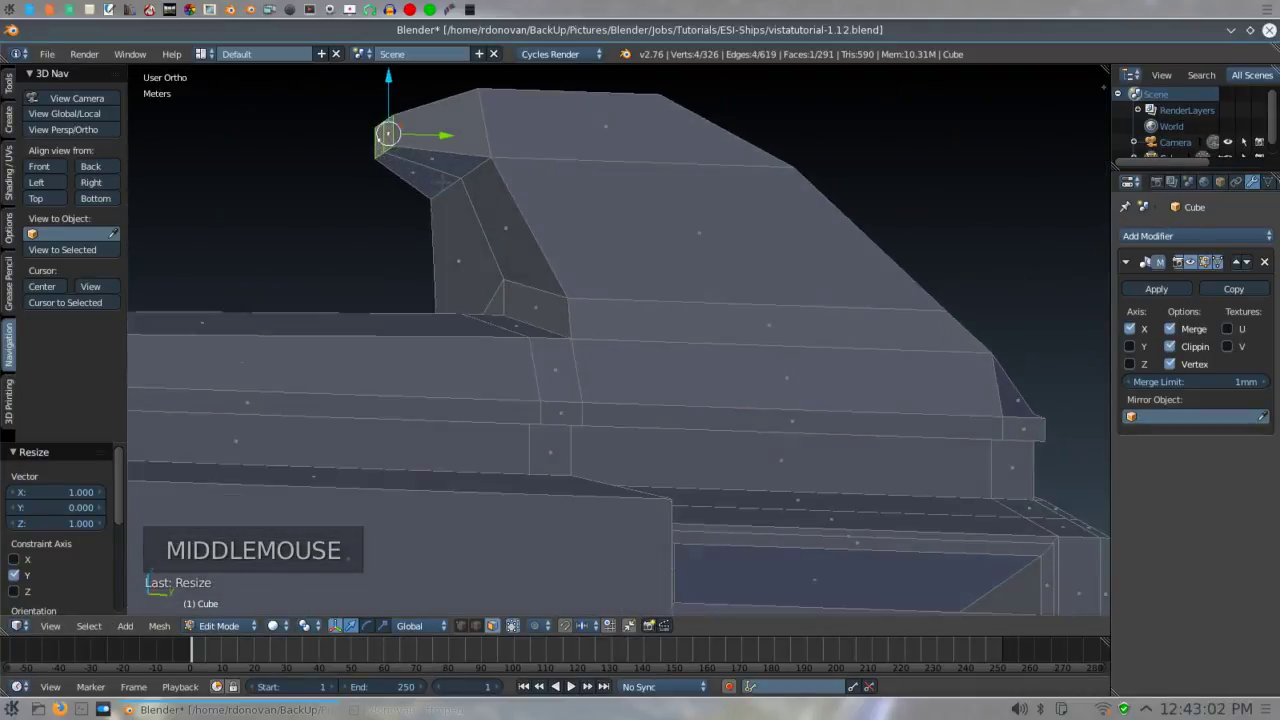
key("ctrl+Tab")
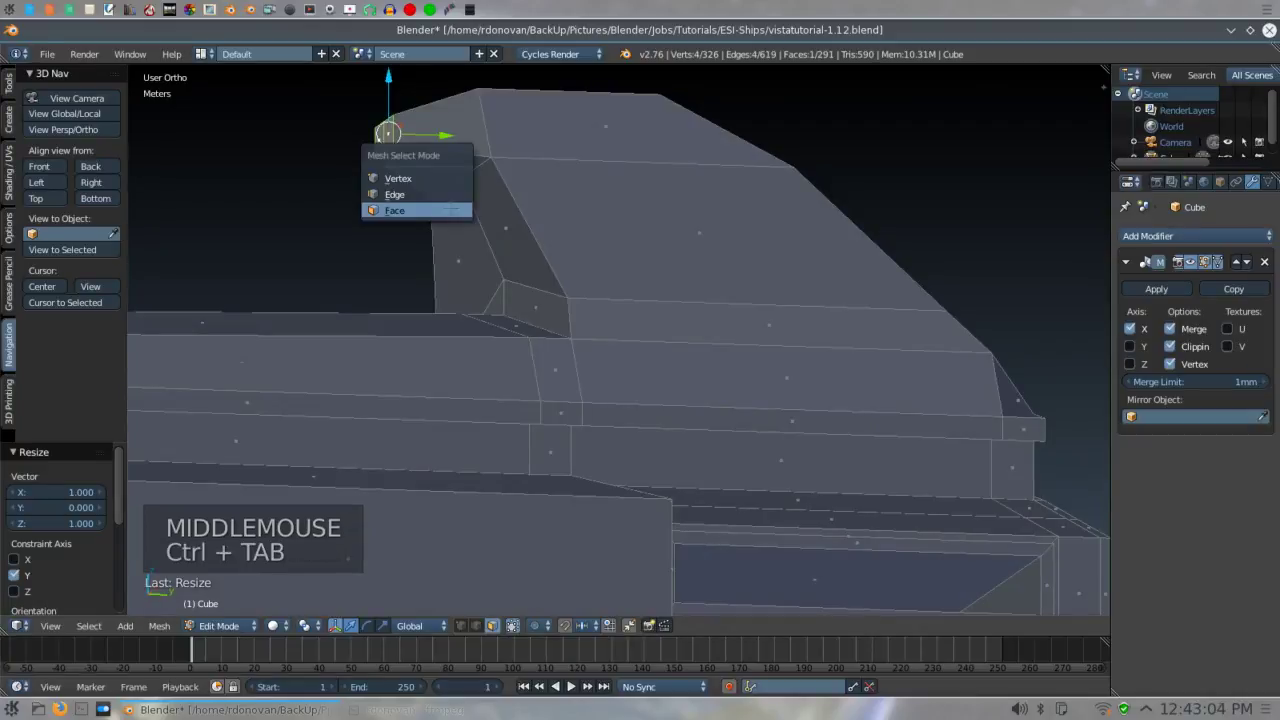
key("1")
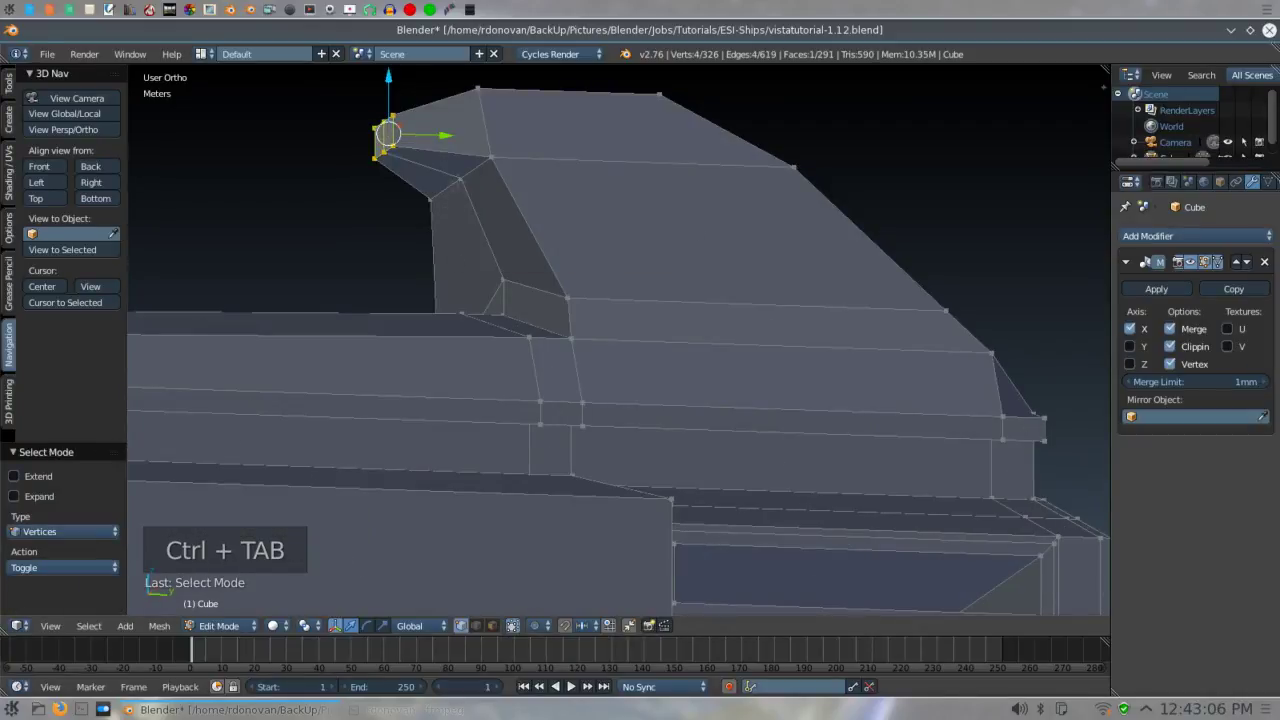
right_click(460, 178)
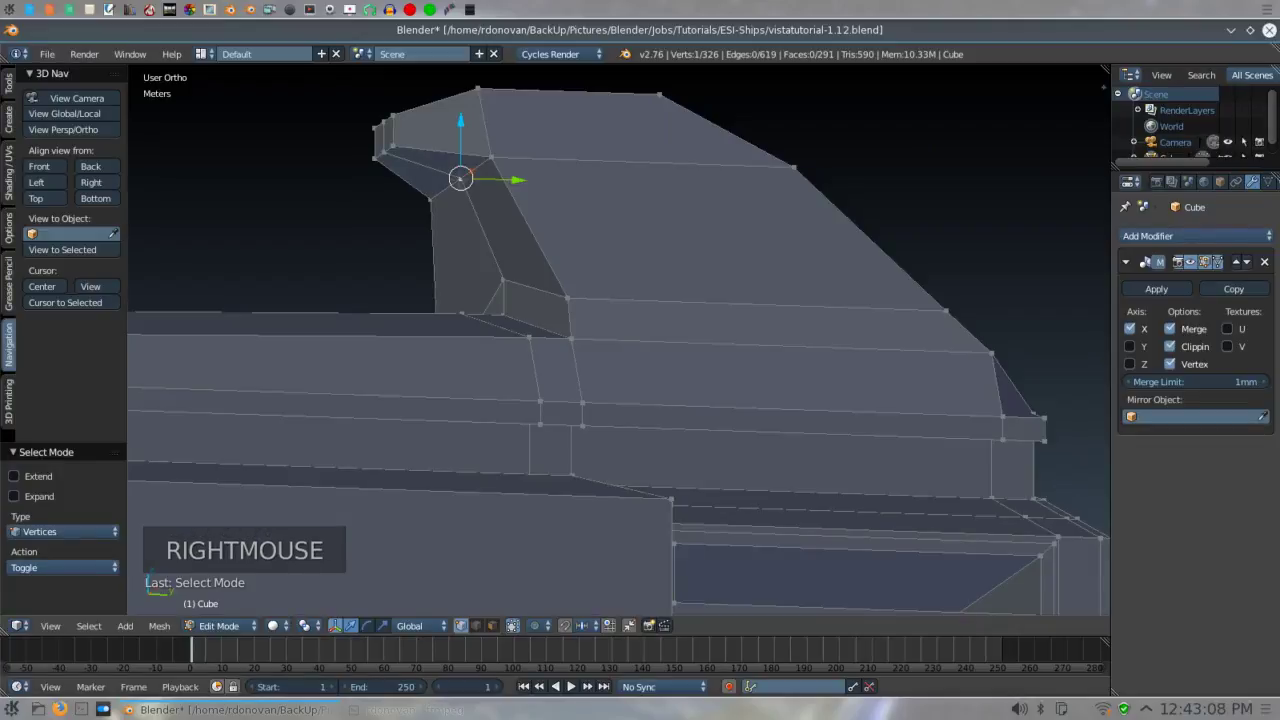
key("KP_3")
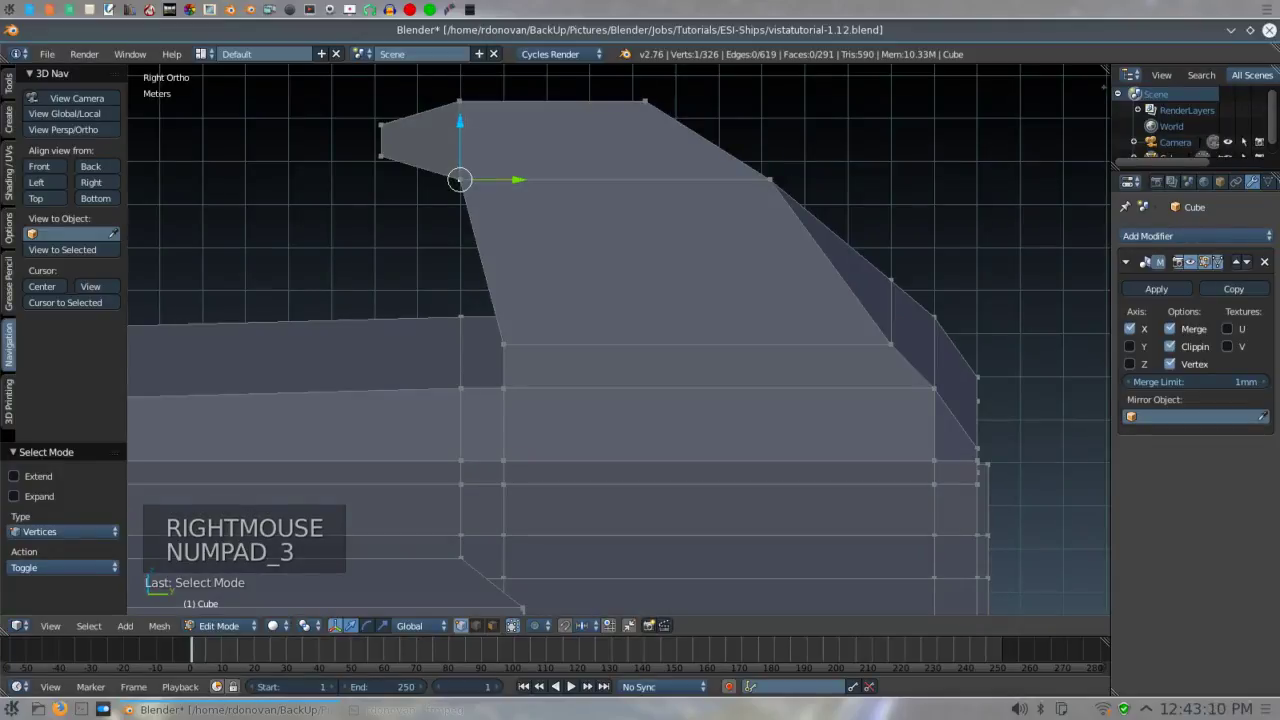
left_click_drag(460, 121, 460, 128)
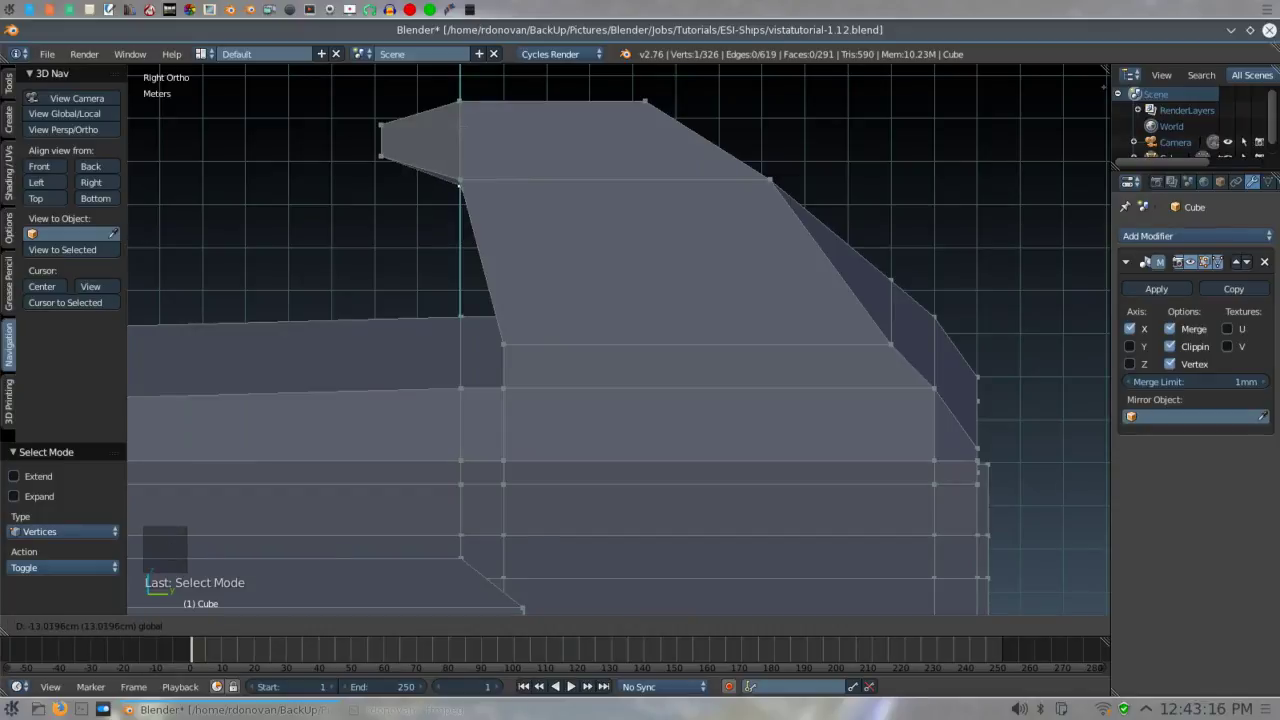
left_click_drag(460, 185, 460, 186)
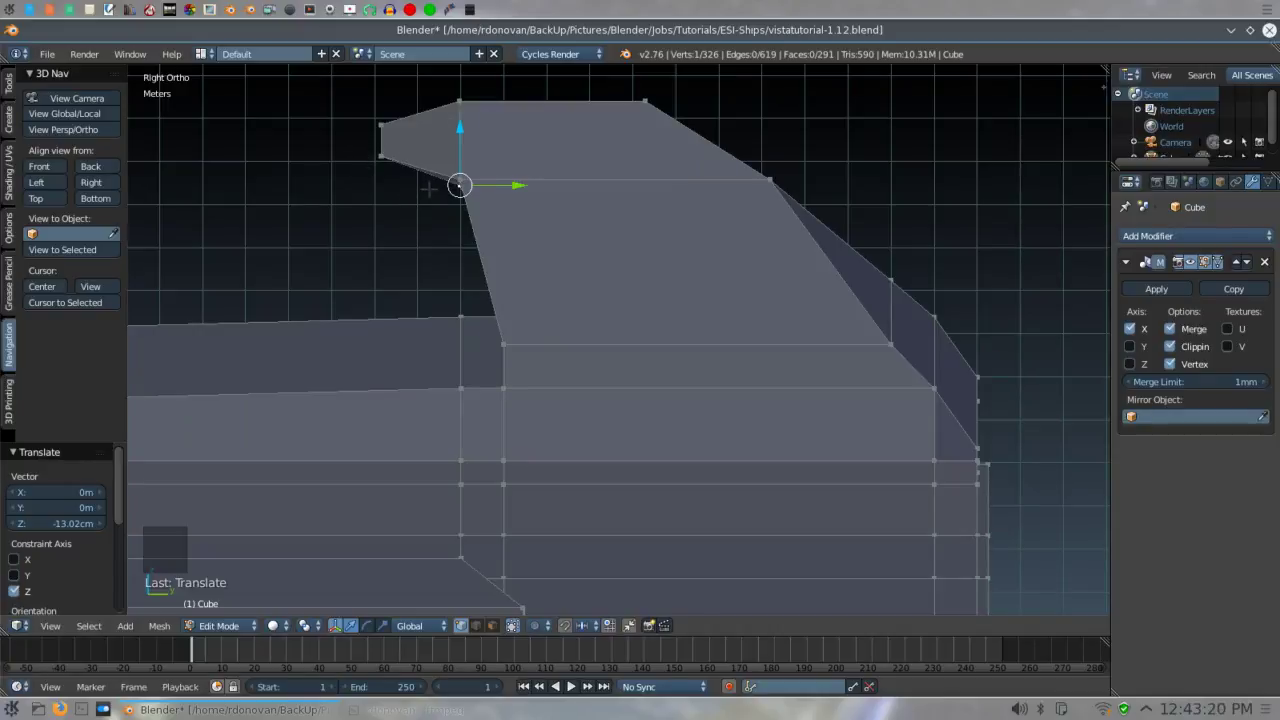
- Add one loop cut around the forward projection and slide it toward the front face by a factor of about 0.33
key("ctrl+r")
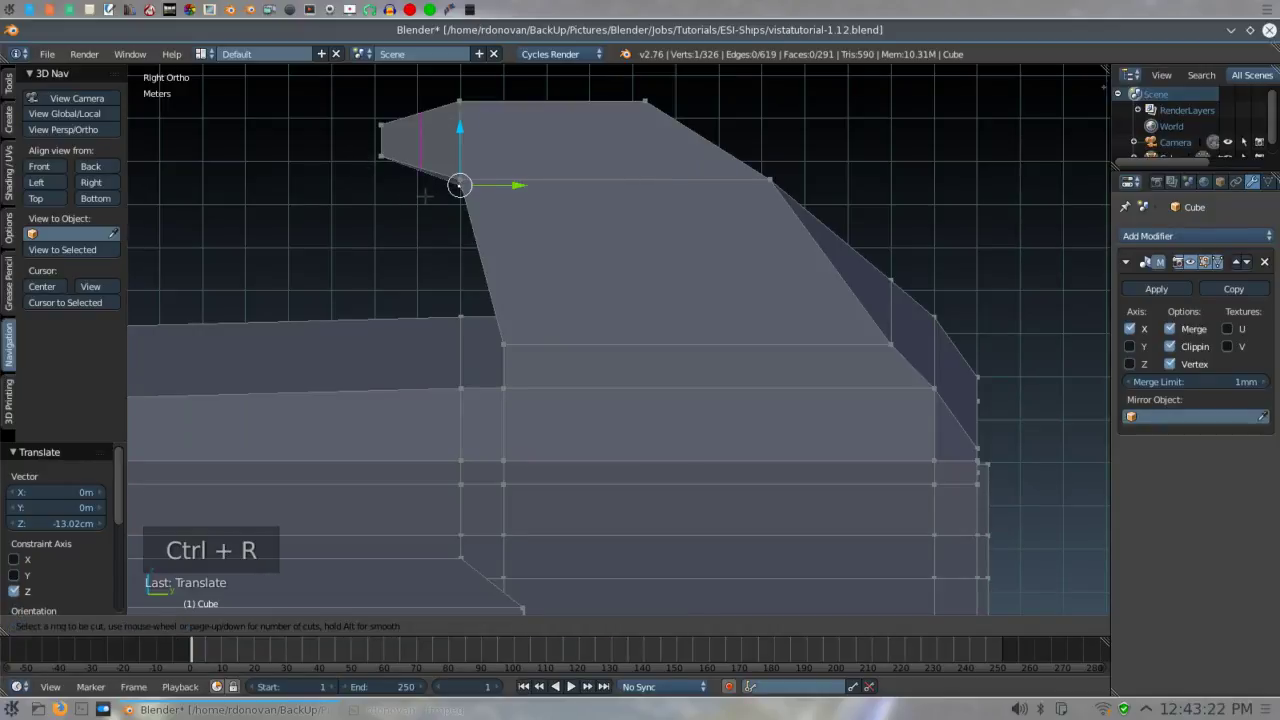
left_click(424, 196)
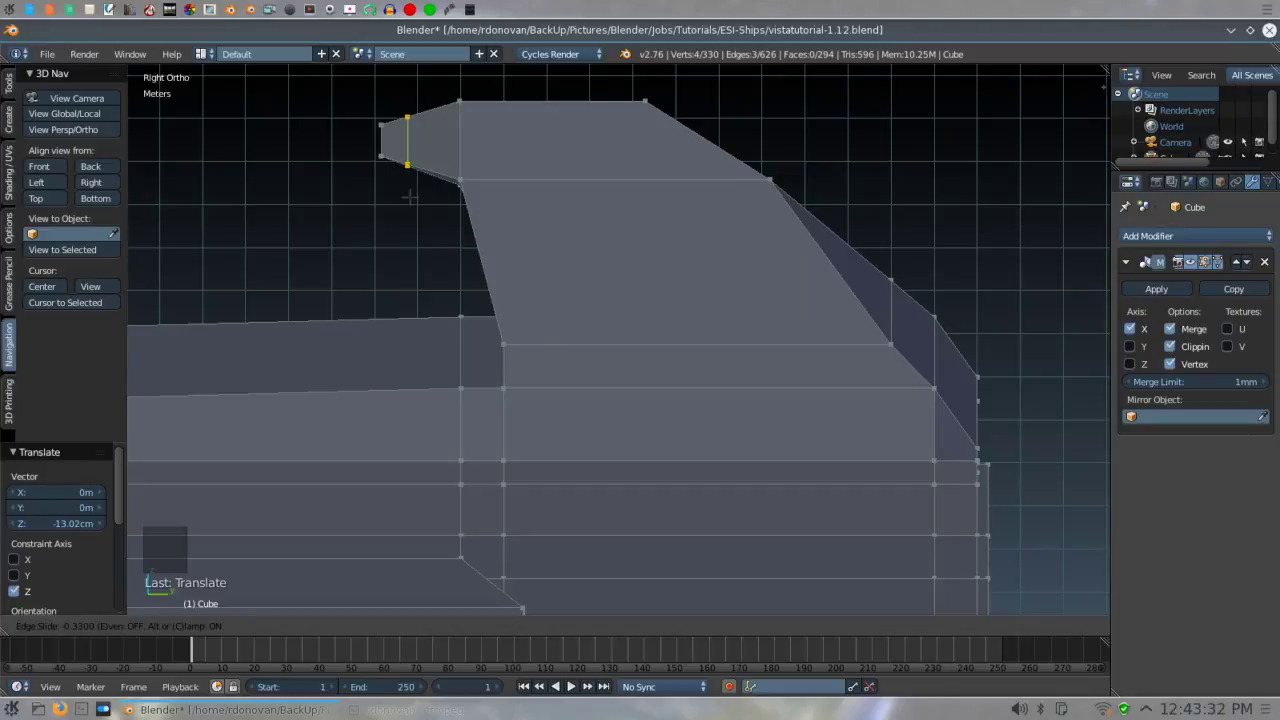
left_click(410, 197)
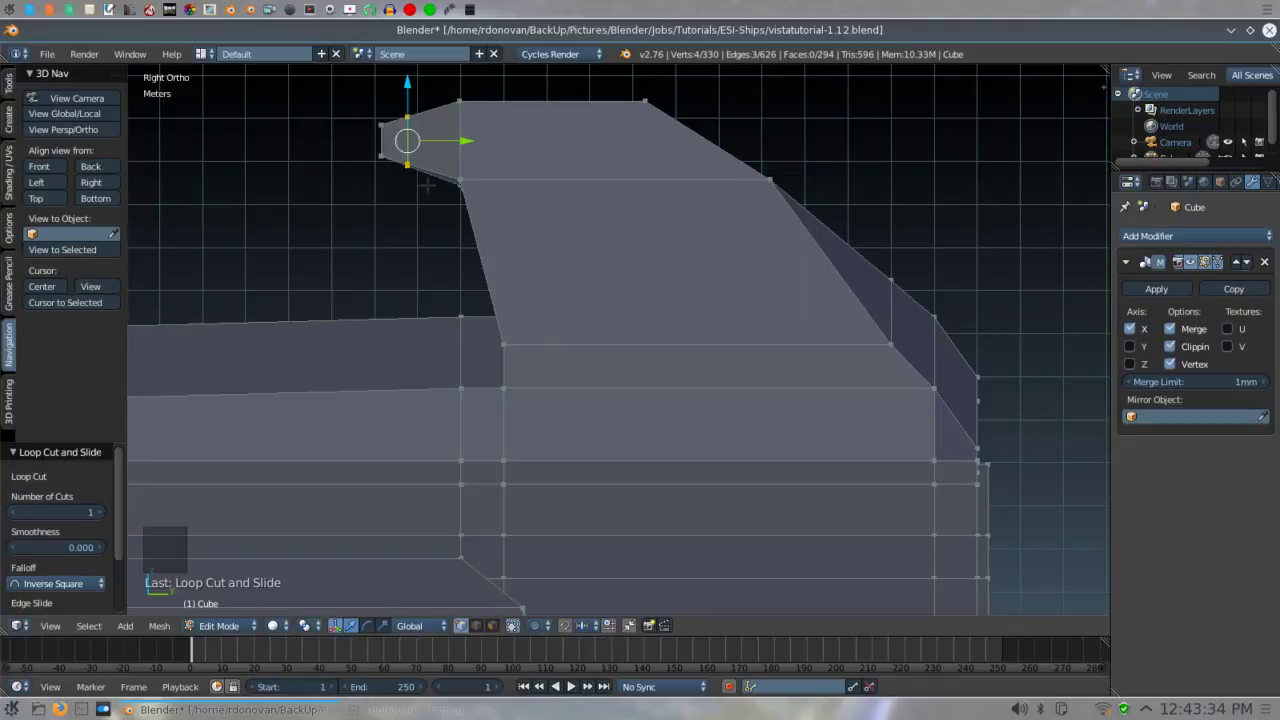
- Try scaling the new edge loop to 1.5 along X and Z with Y locked, and undo the scaling
key("s")
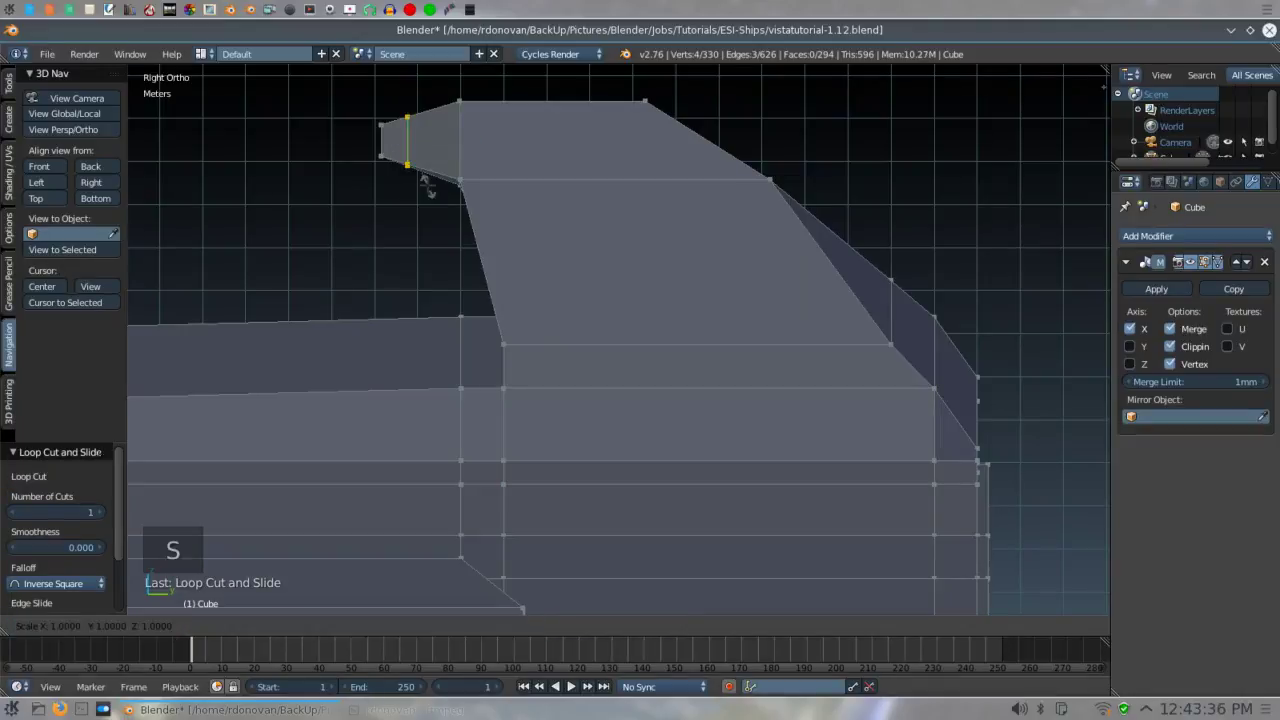
key("shift+y")
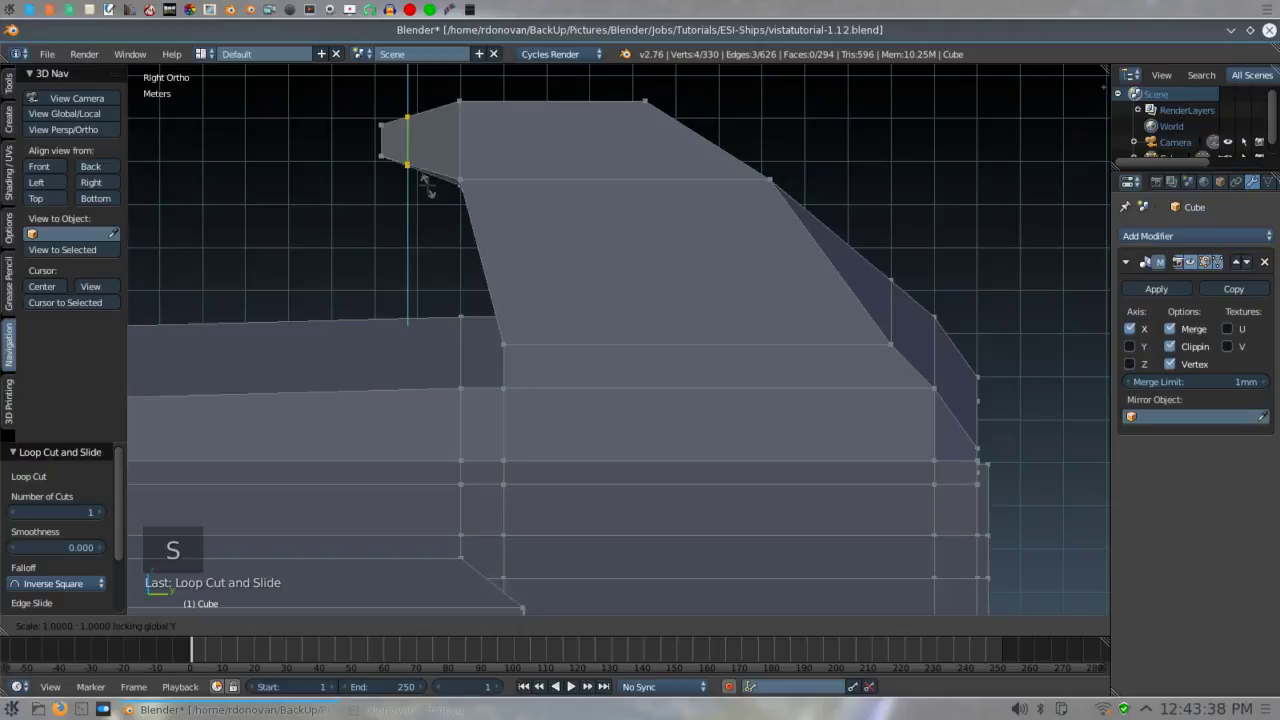
type("1.")
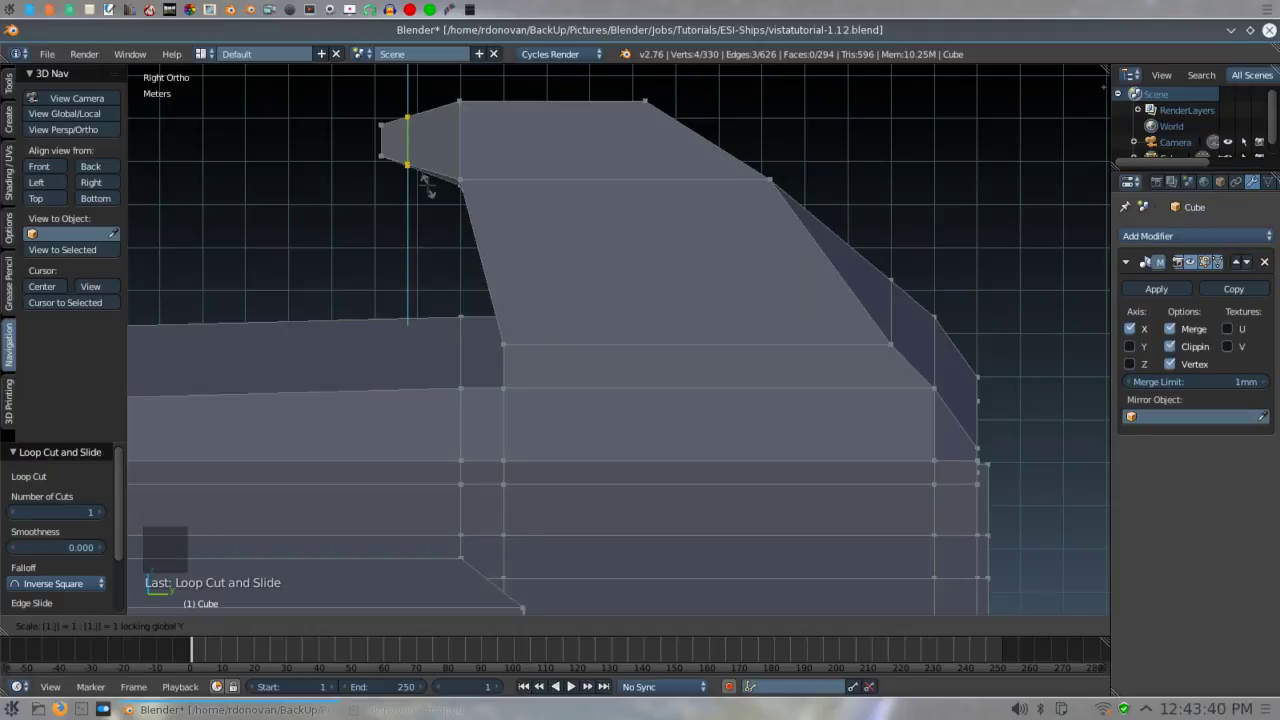
type("5")
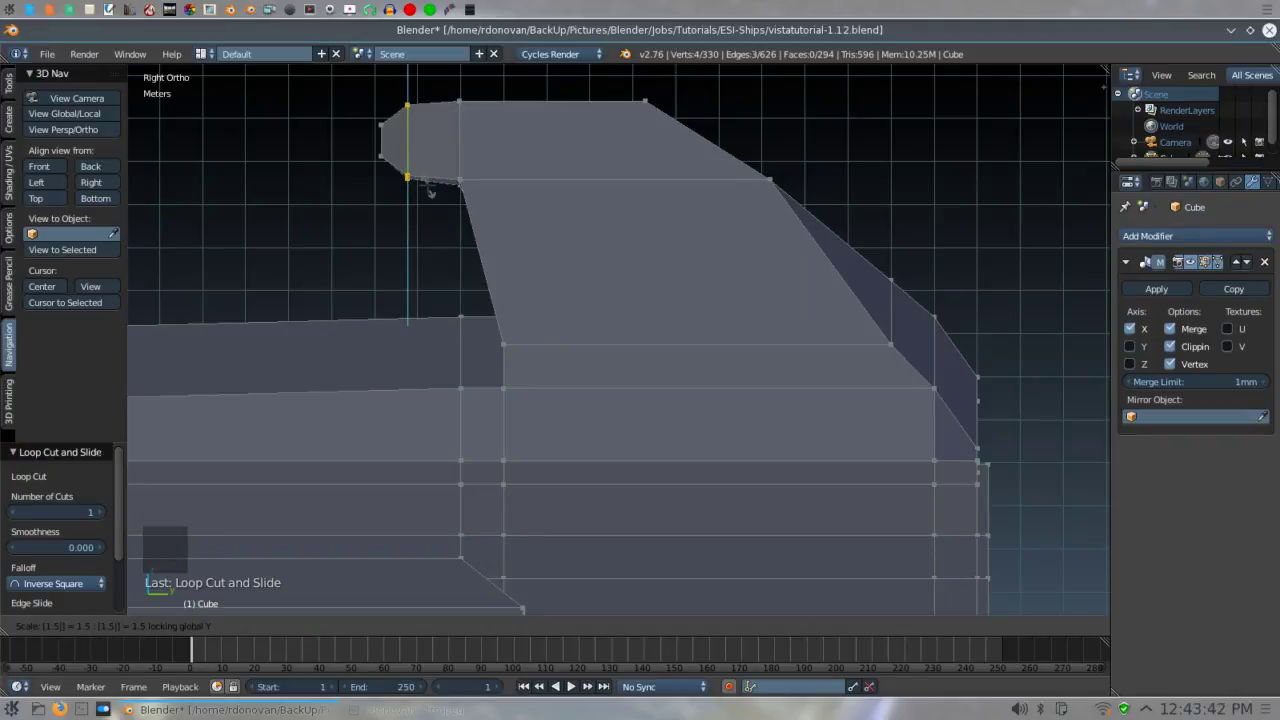
key("Return")
scroll(432, 190, "down", 1)
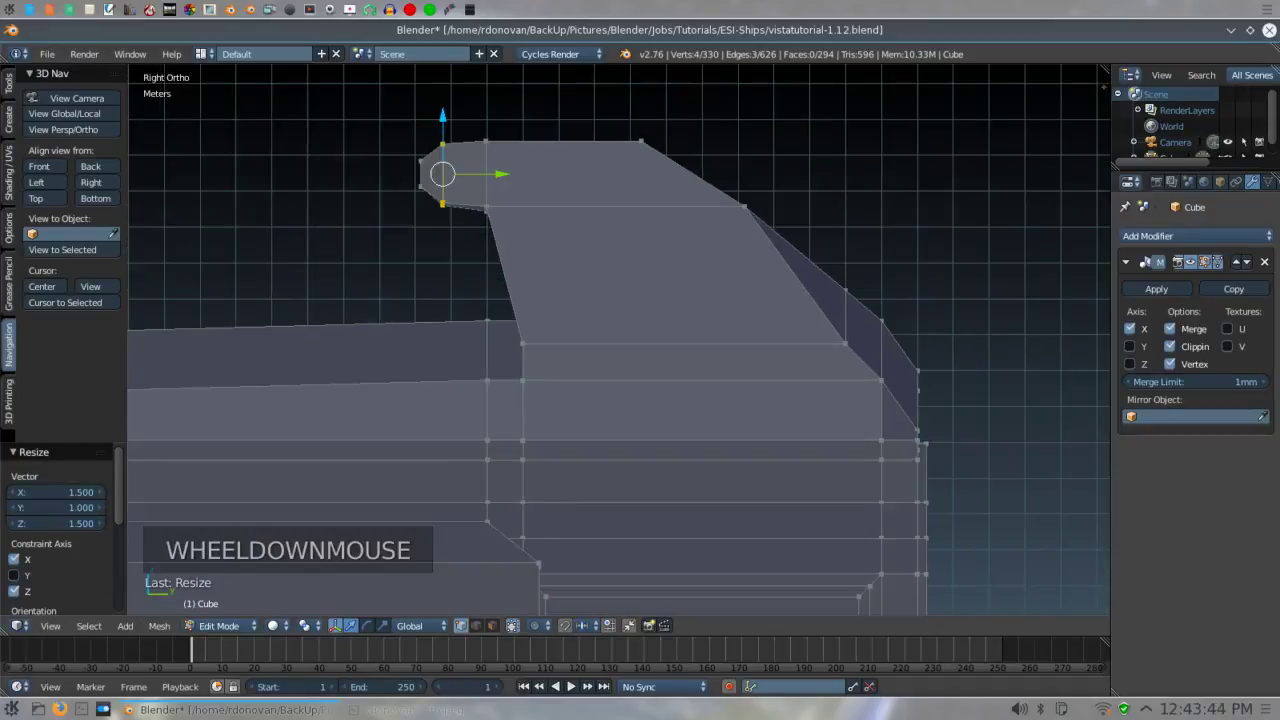
middle_click_drag(432, 190, 452, 187)
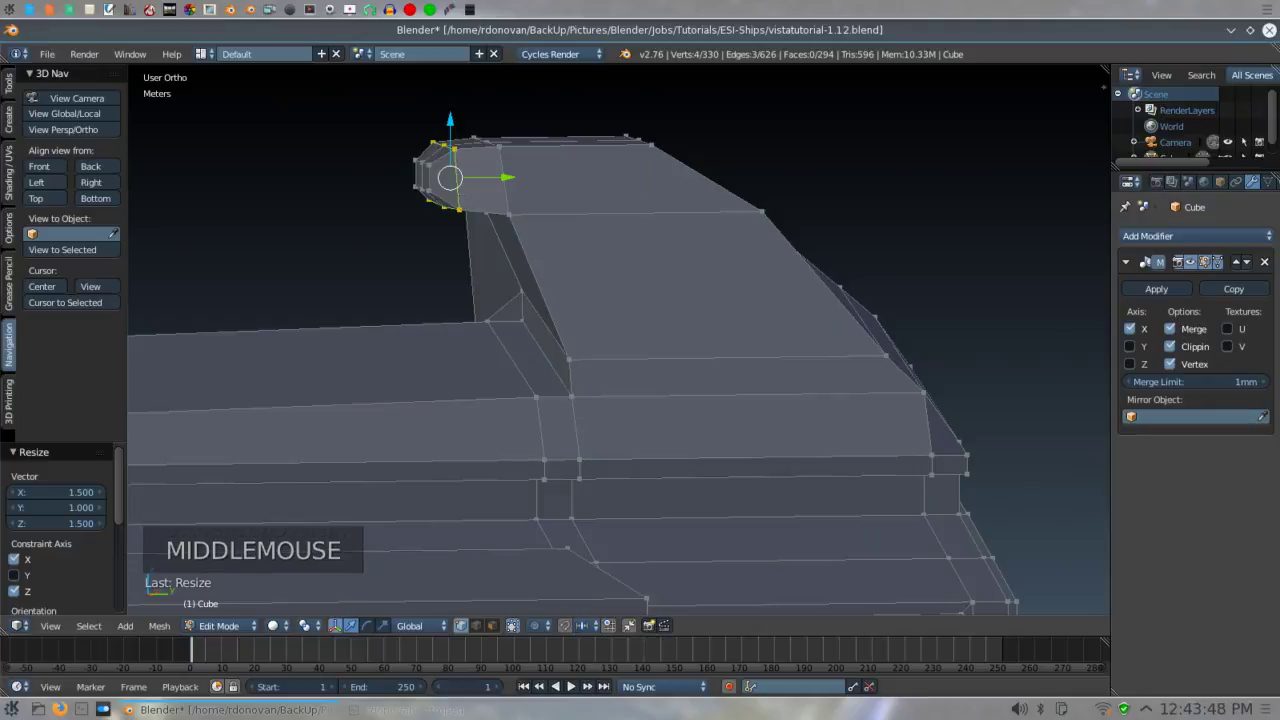
key("ctrl+z")
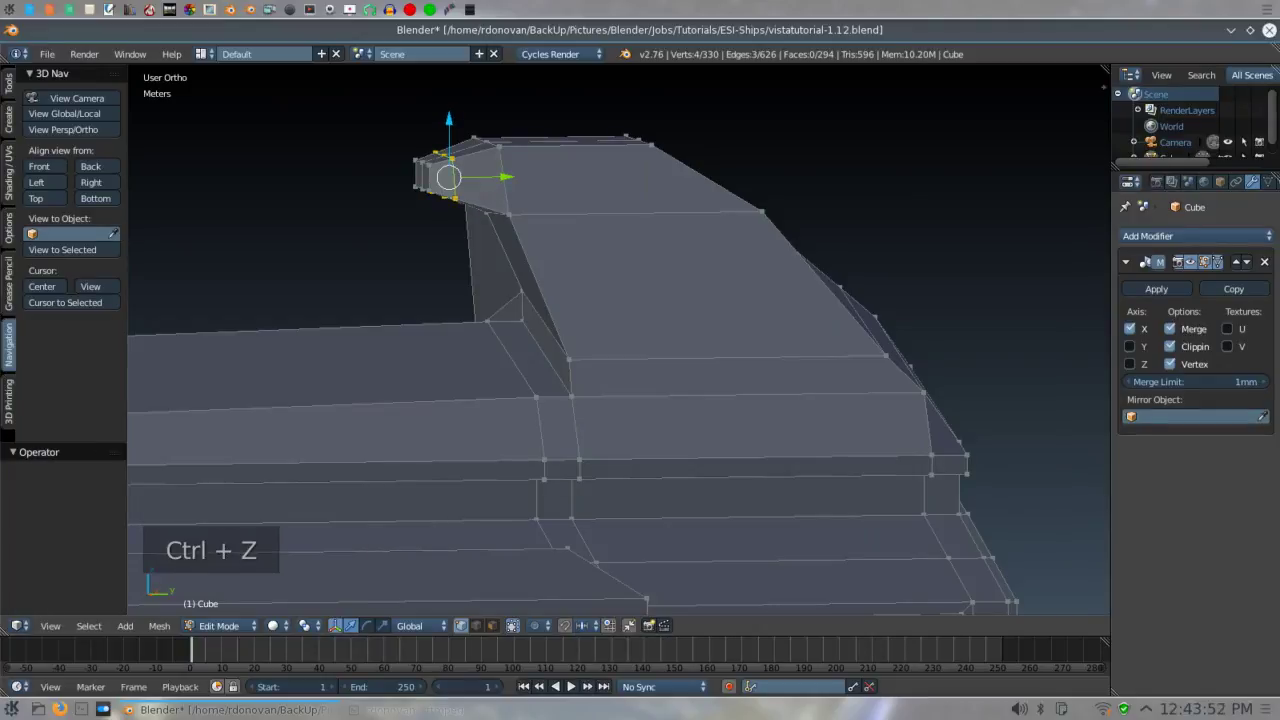
- Scale the projection's new edge loop to 1.15 along X and Z with Y locked, and switch to face selection
key("s")
key("shift+y")
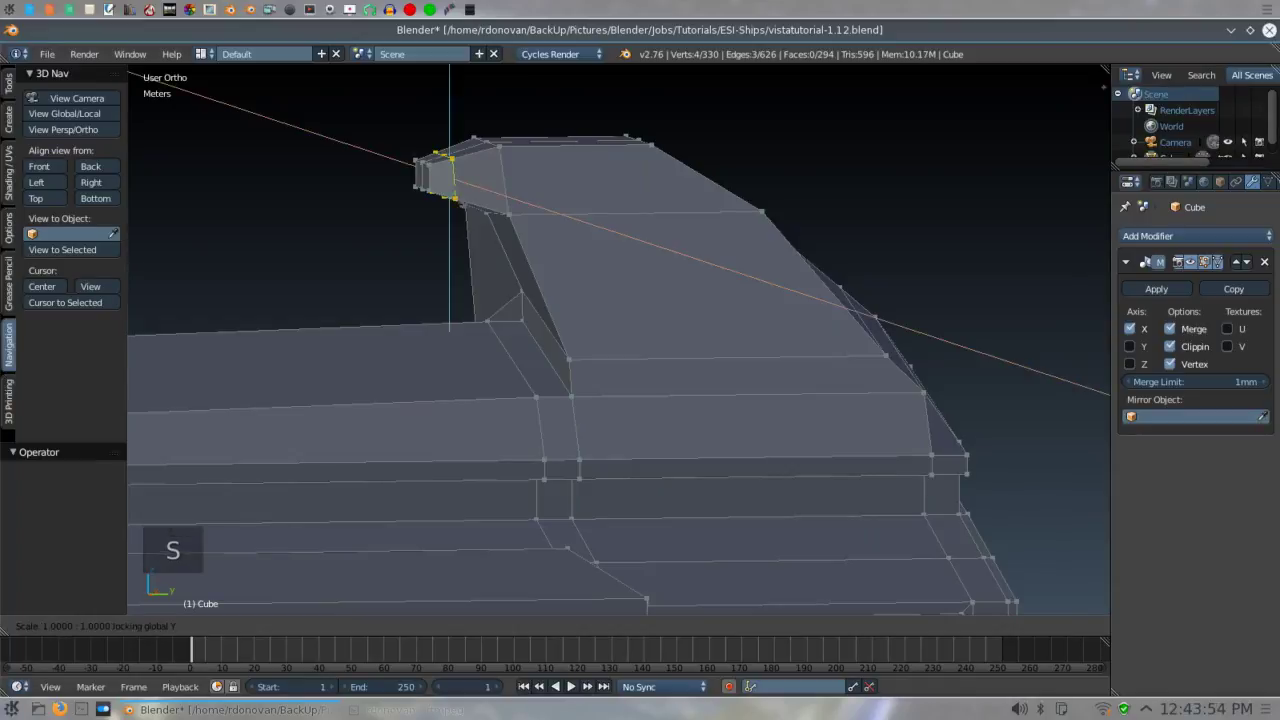
type("1.15")
key("Return")
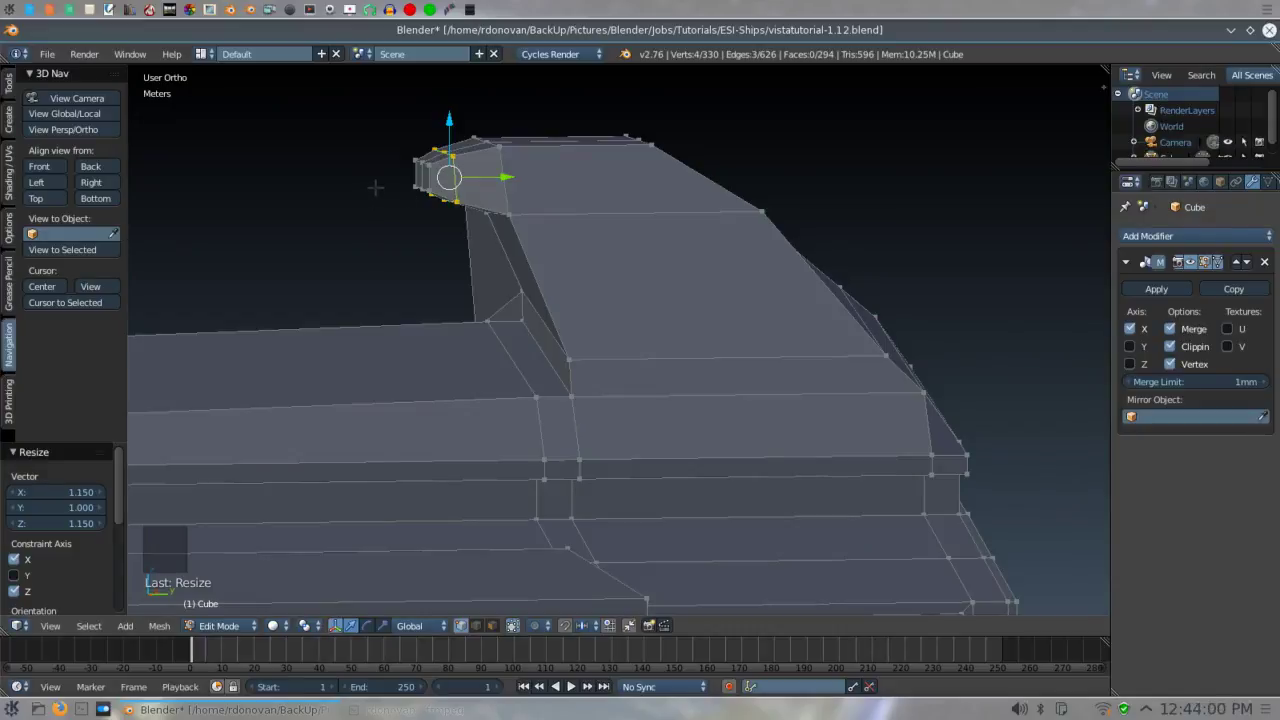
key("ctrl+Tab")
key("3")
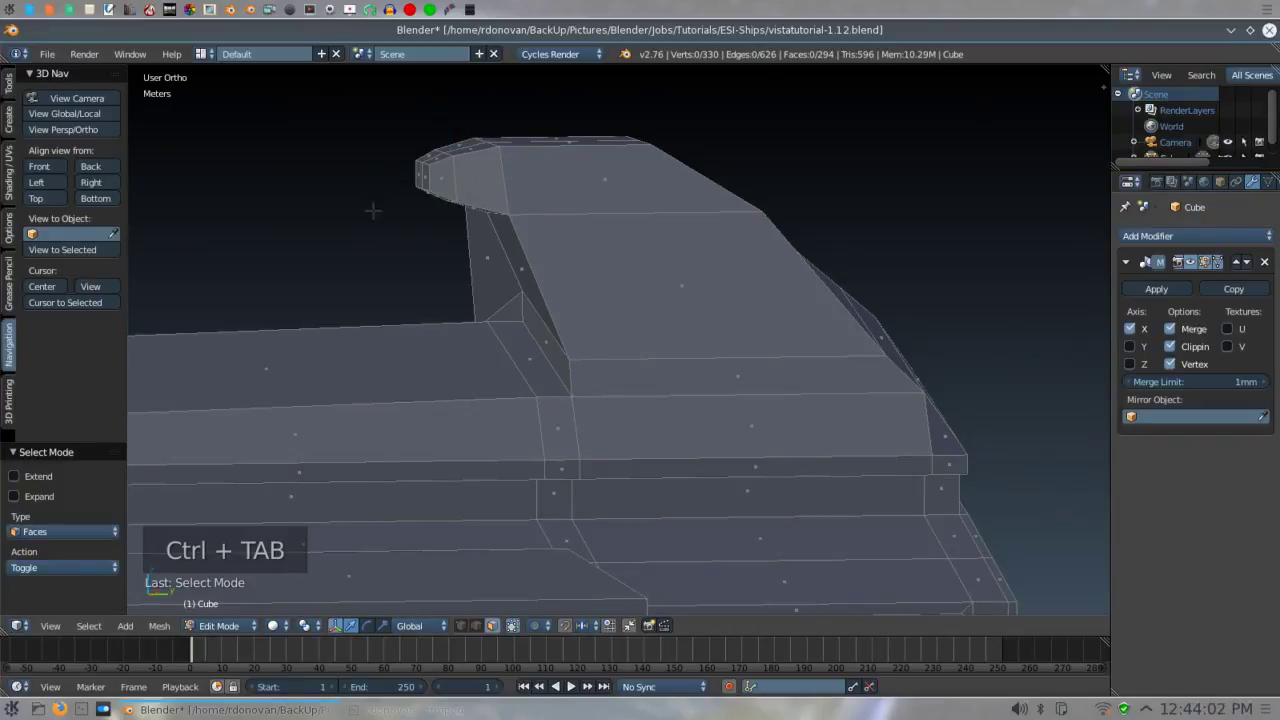
middle_click_drag(372, 210, 354, 200)
scroll(354, 200, "down", 5)
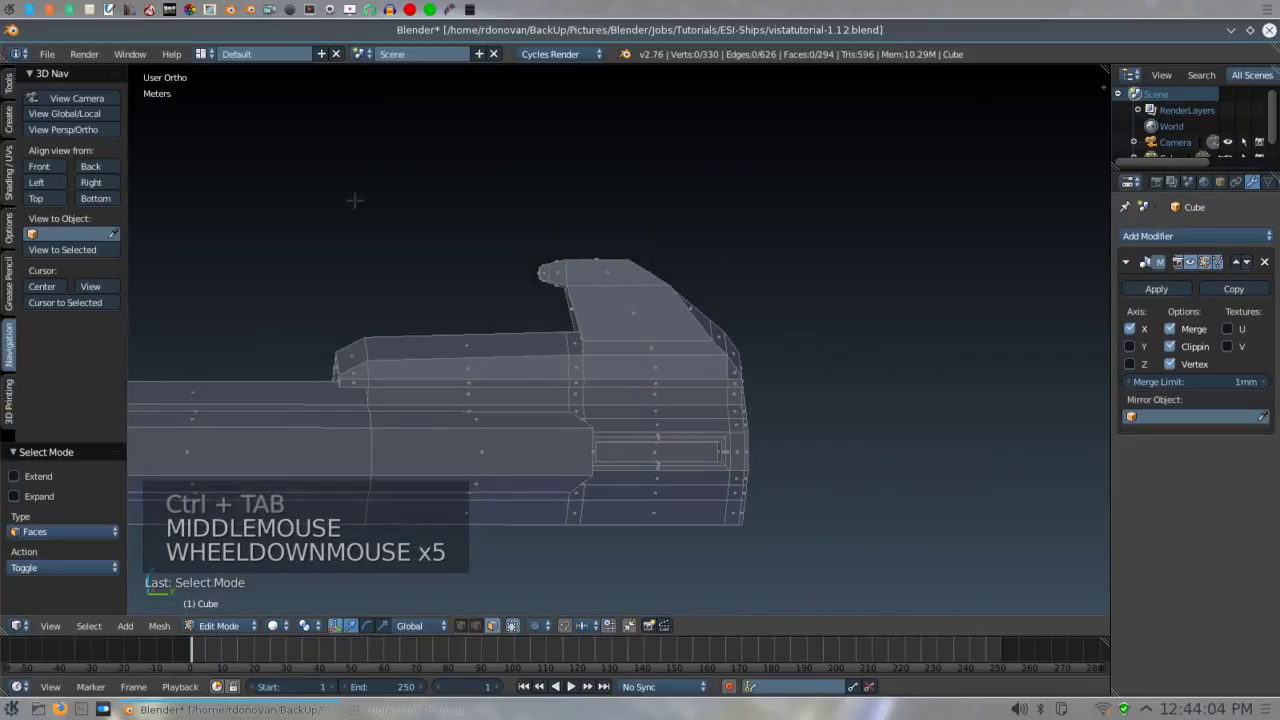
- Switch to edge selection and select the rearmost edge loop around the hull's stern opening
scroll(354, 200, "down", 1)
mouse_move(354, 200)
middle_mouse_down()
mouse_move(497, 200)
mouse_move(320, 203)
mouse_move(335, 207)
mouse_move(323, 172)
mouse_move(297, 186)
mouse_move(343, 181)
mouse_move(291, 204)
mouse_move(335, 186)
middle_mouse_up()
scroll(335, 207, "up", 1)
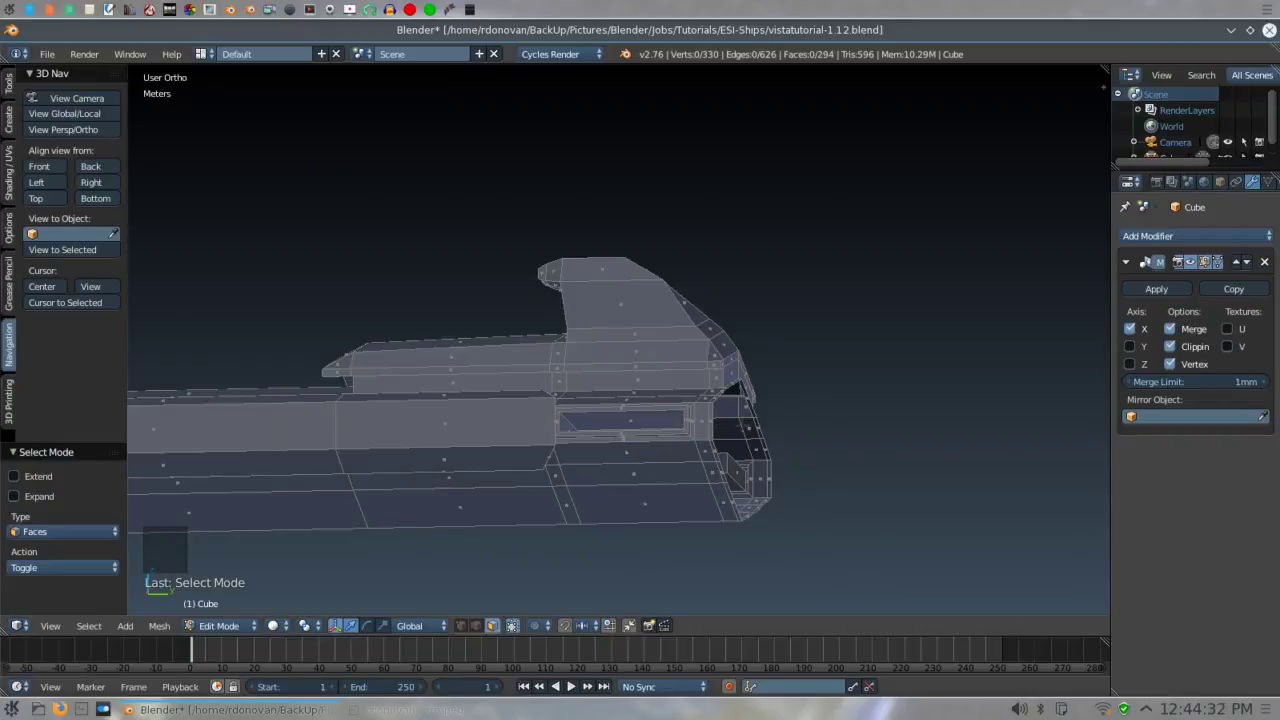
middle_click_drag(794, 431, 712, 390)
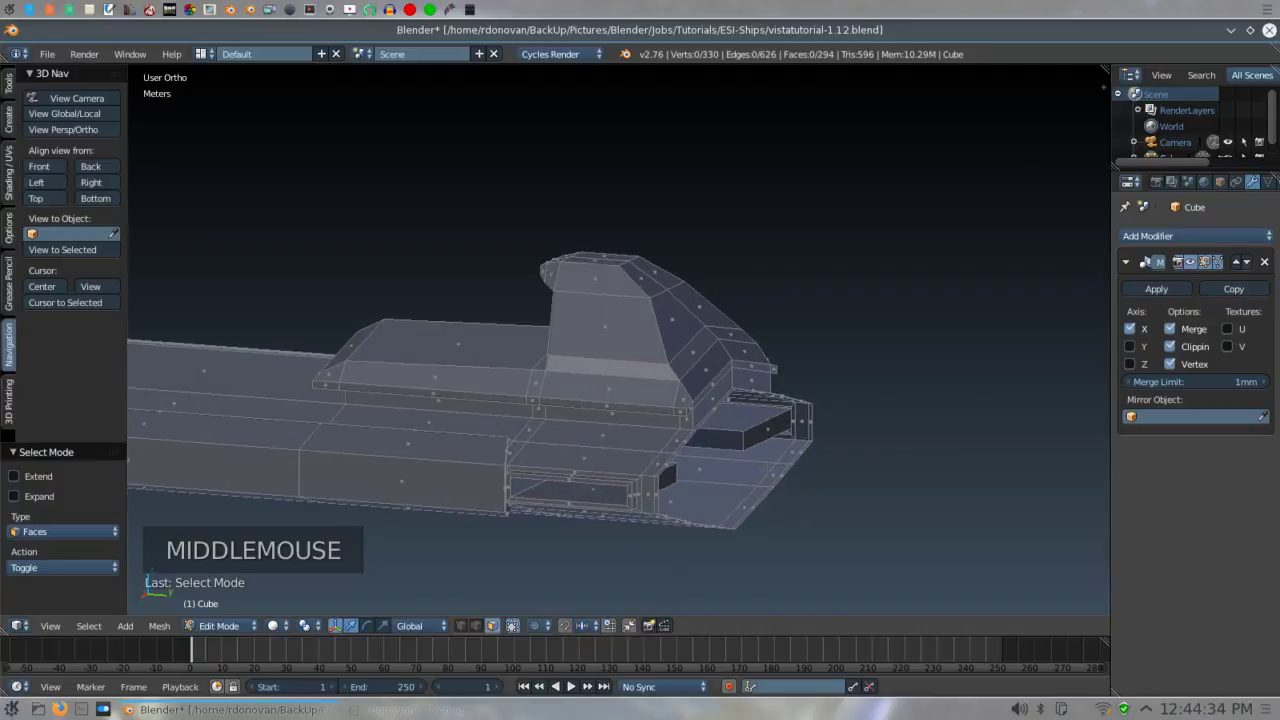
key("ctrl+Tab")
left_click(700, 534)
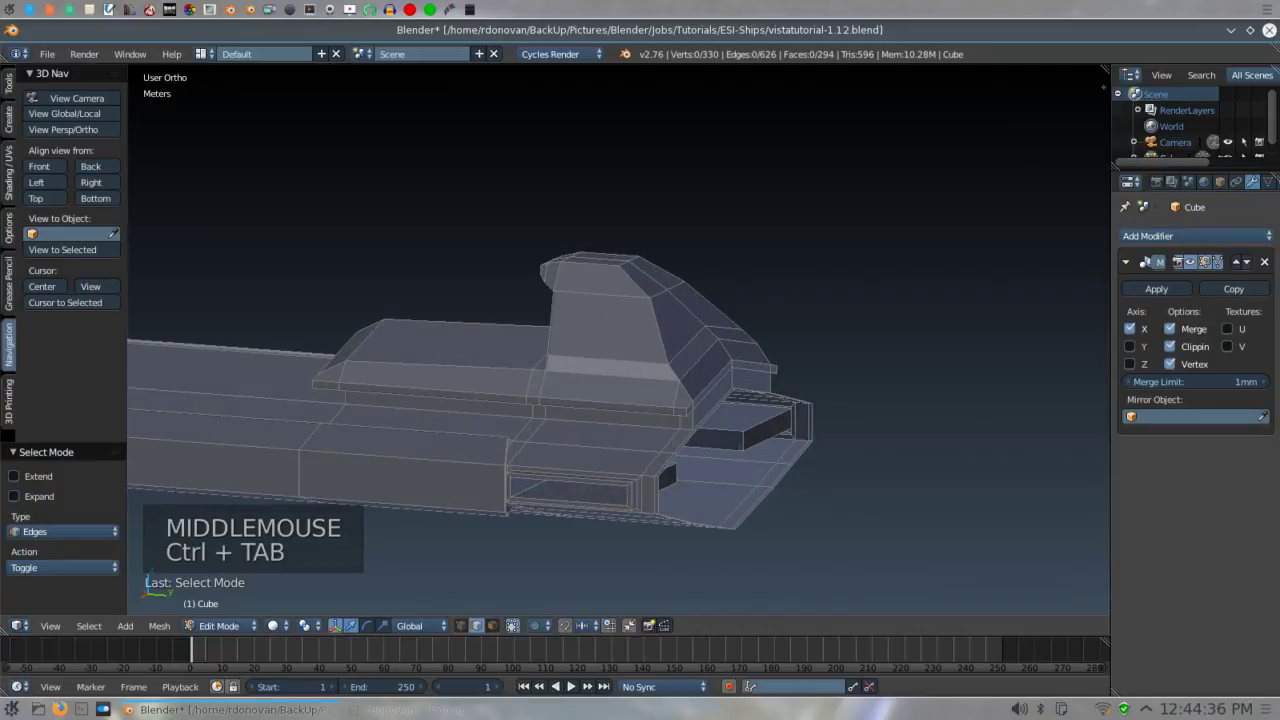
scroll(870, 480, "up", 3)
middle_click_drag(870, 480, 836, 450, "shift")
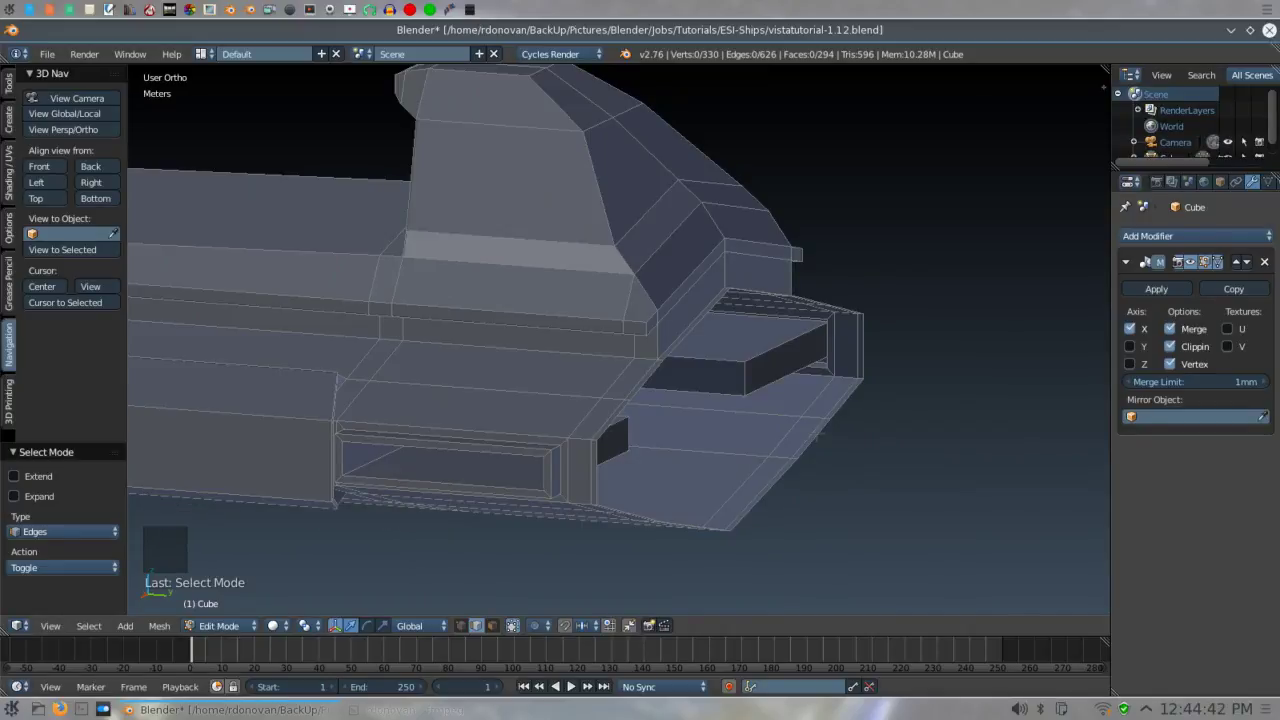
right_click(815, 437, "alt+shift")
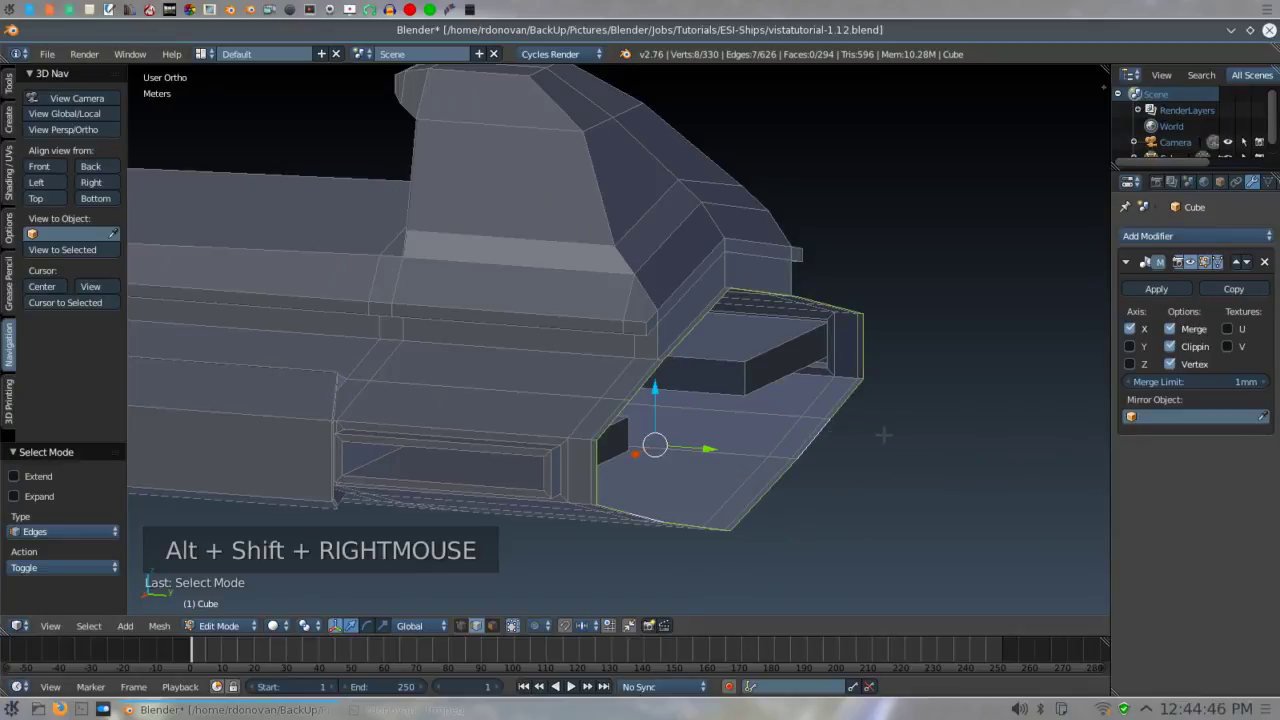
- Extrude the stern edge loop and scale it outward by a factor of about 1.851 to form a flange
key("ctrl+KP_1")
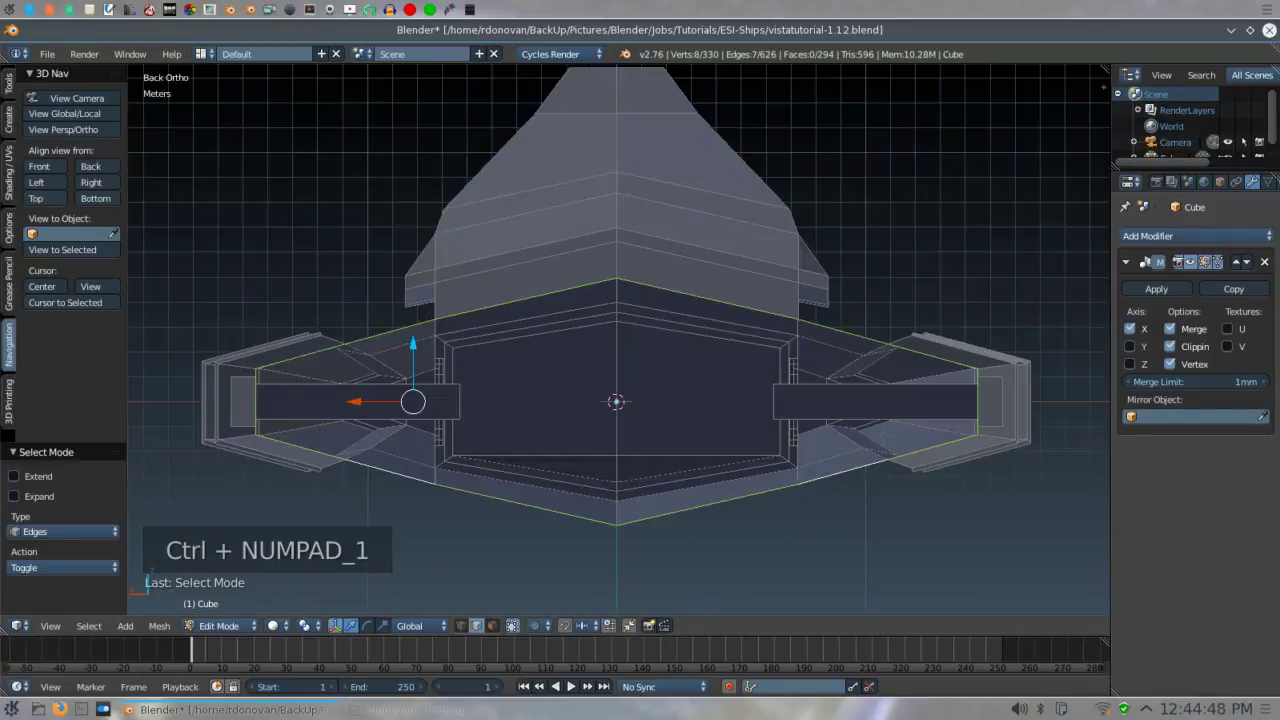
scroll(616, 400, "down", 1)
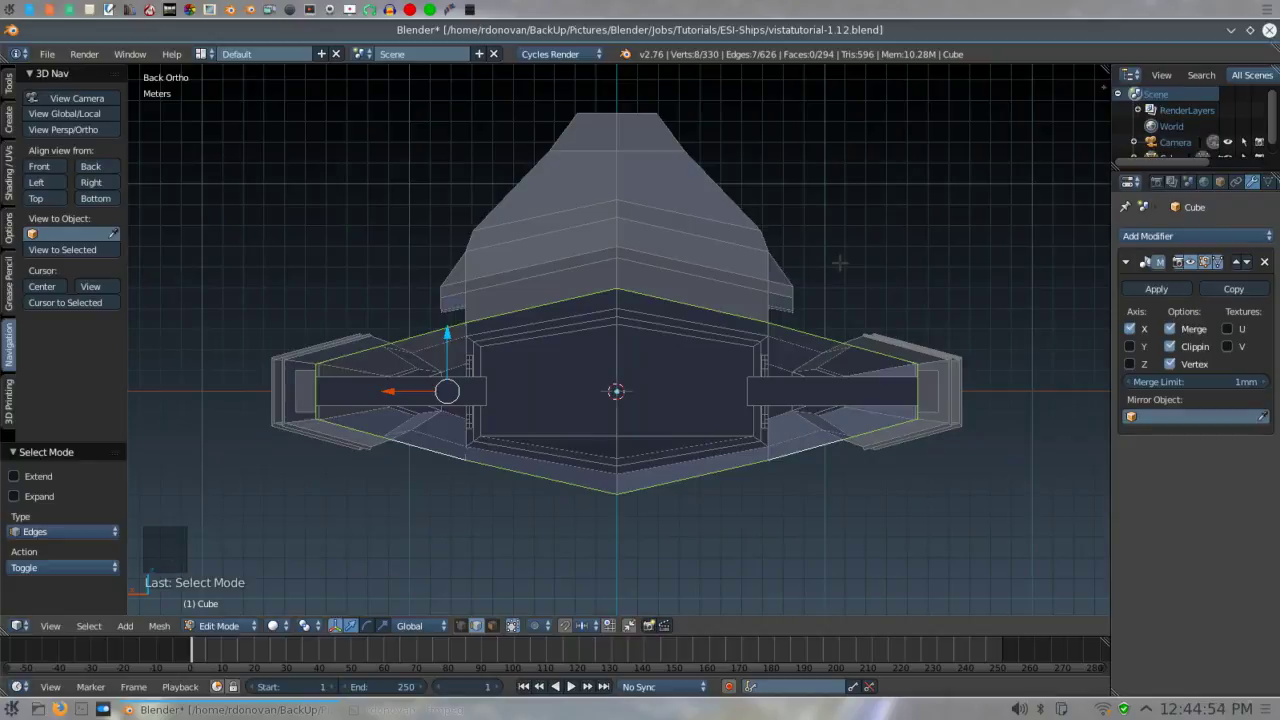
key("e")
key("s")
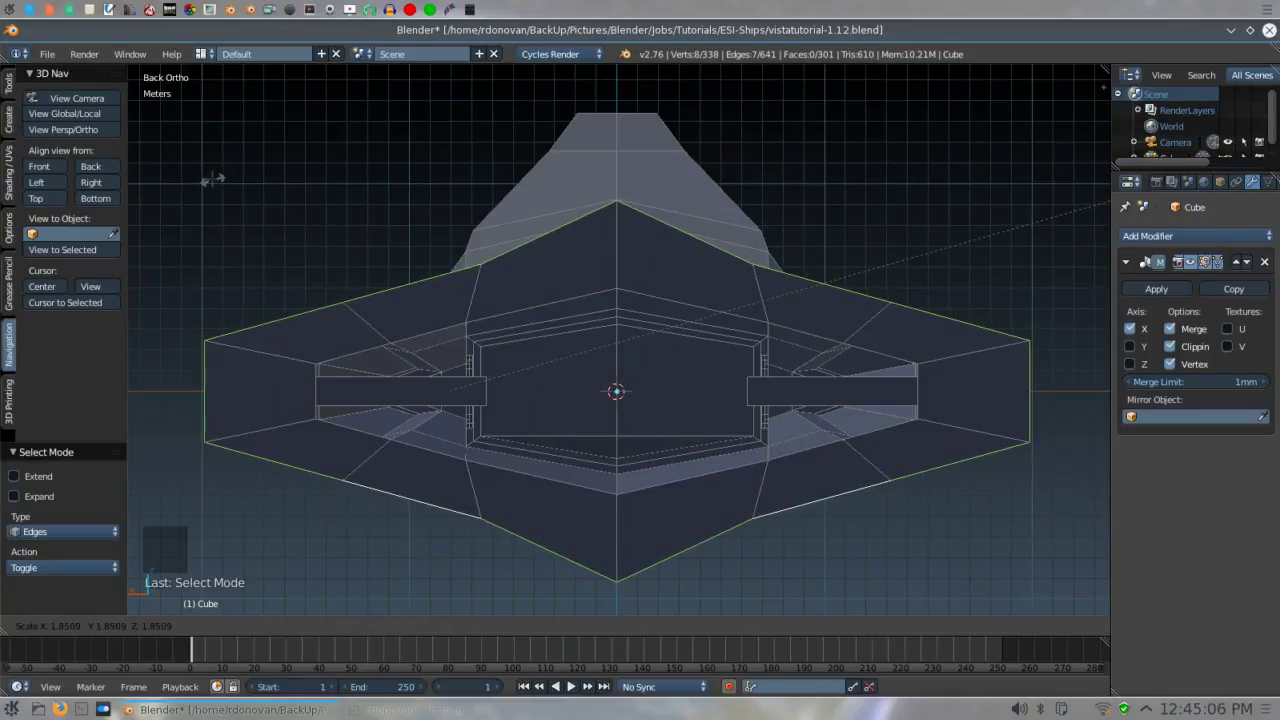
left_click(212, 178)
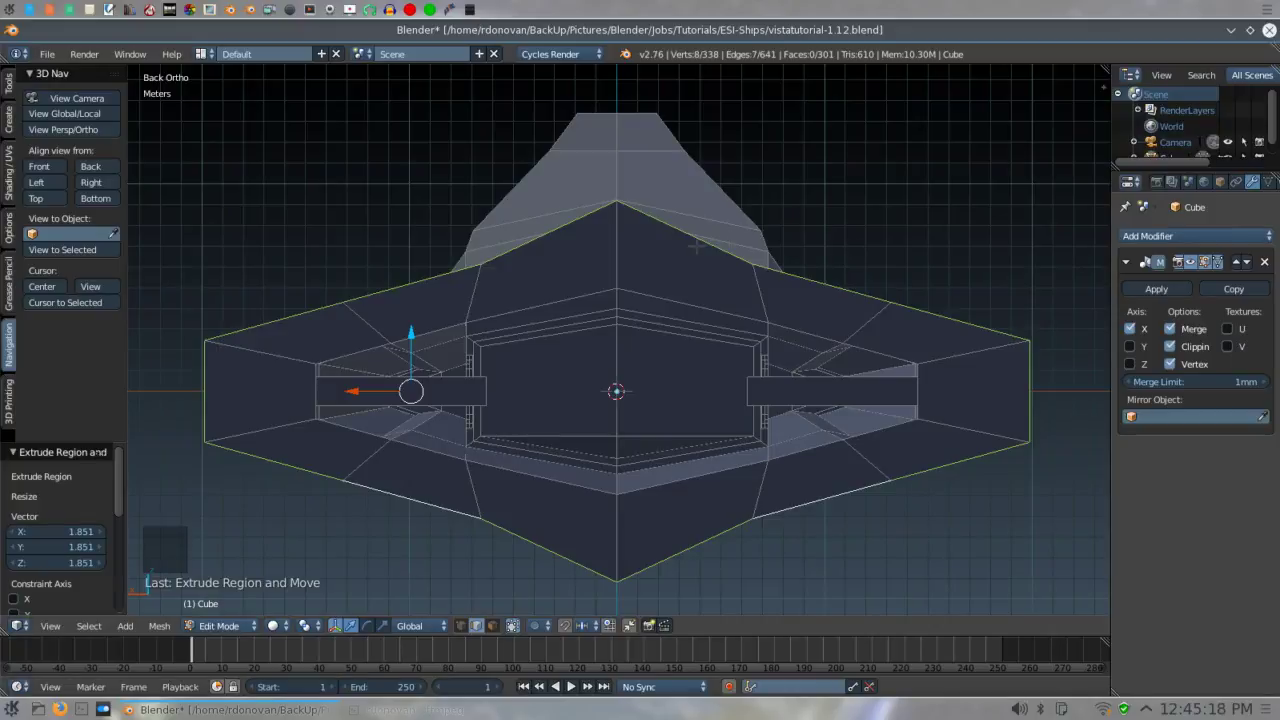
- Deselect the flange's upper and lower centre edges and scale the remaining outer edges to about 0.719 along X
right_click(697, 245, "shift")
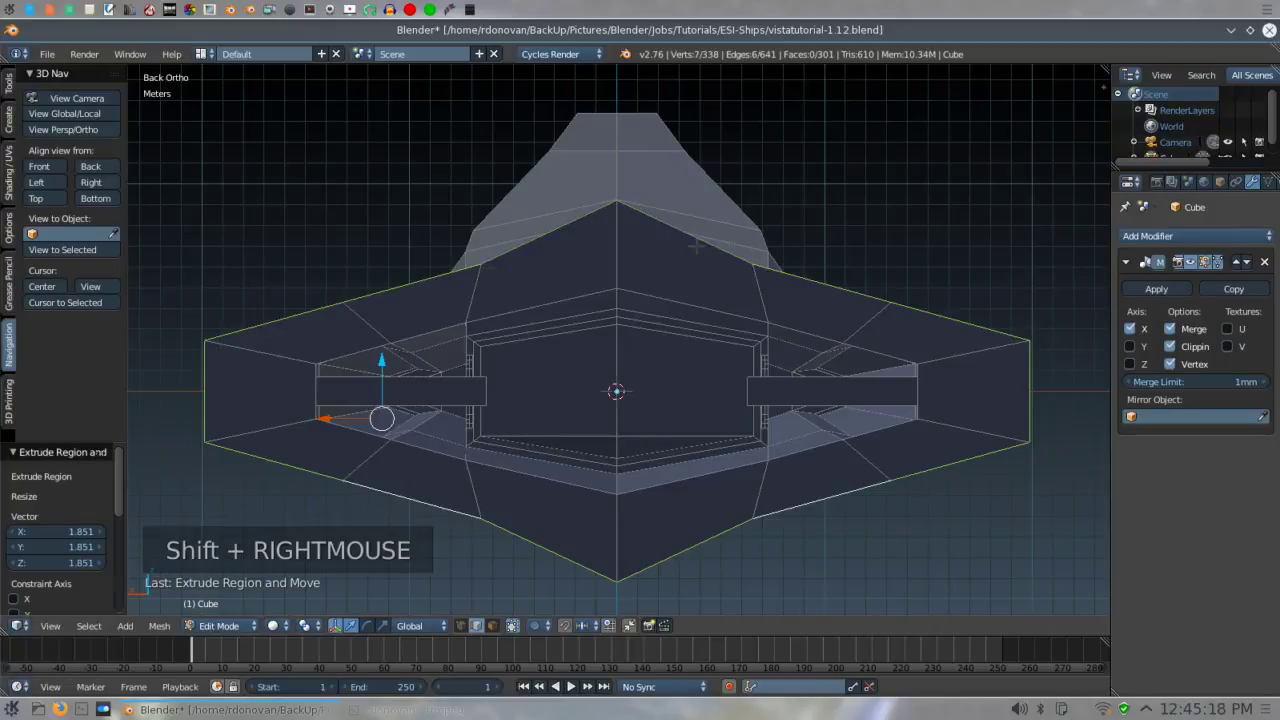
right_click(707, 530, "shift")
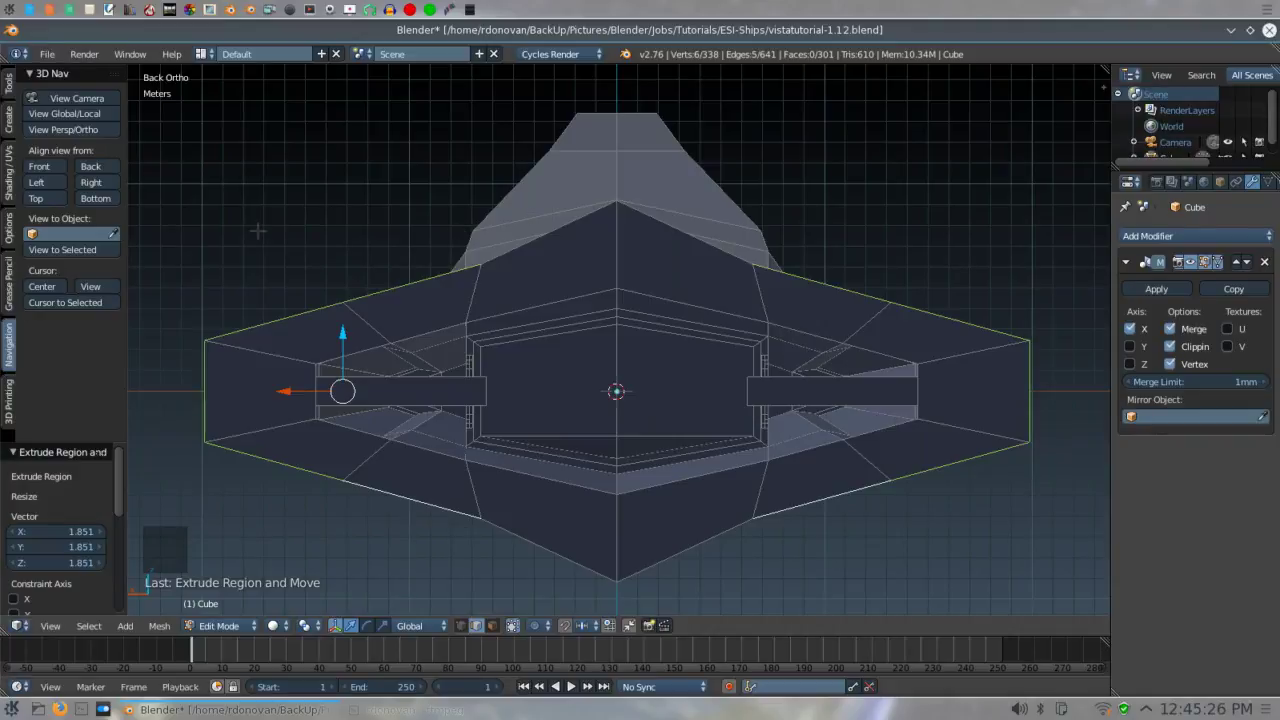
key("KP_1")
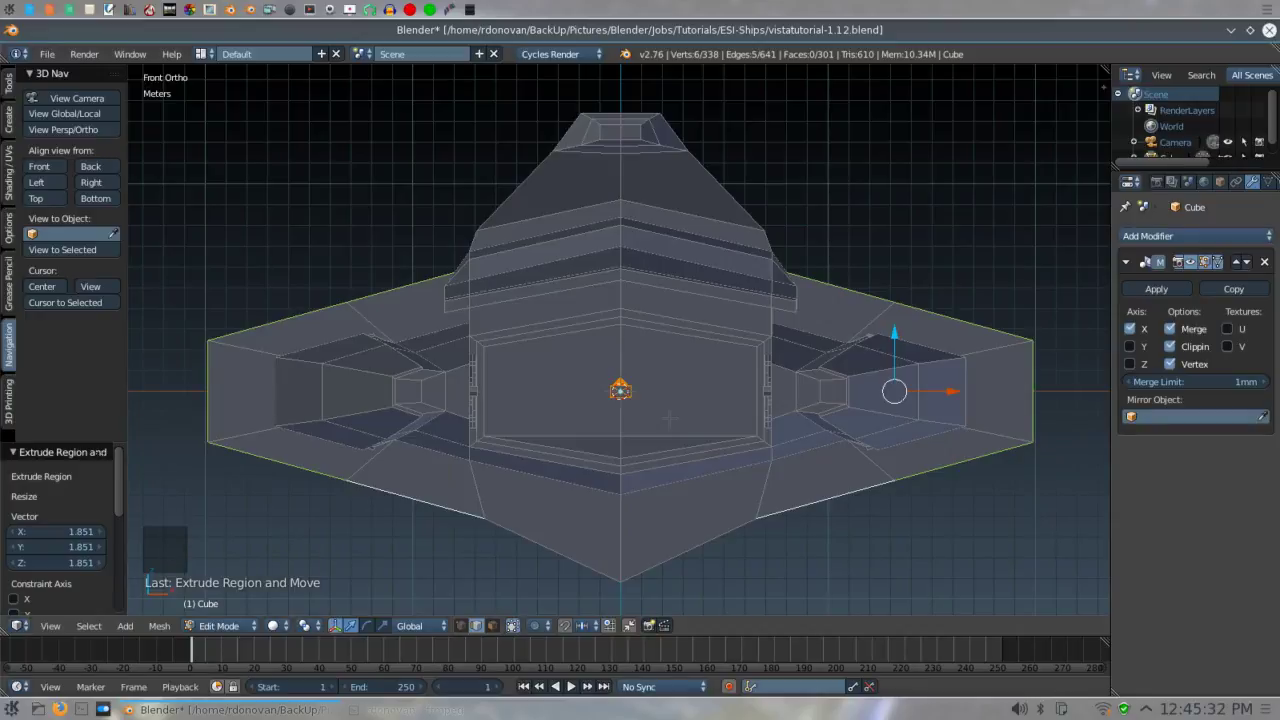
key("ctrl+KP_1")
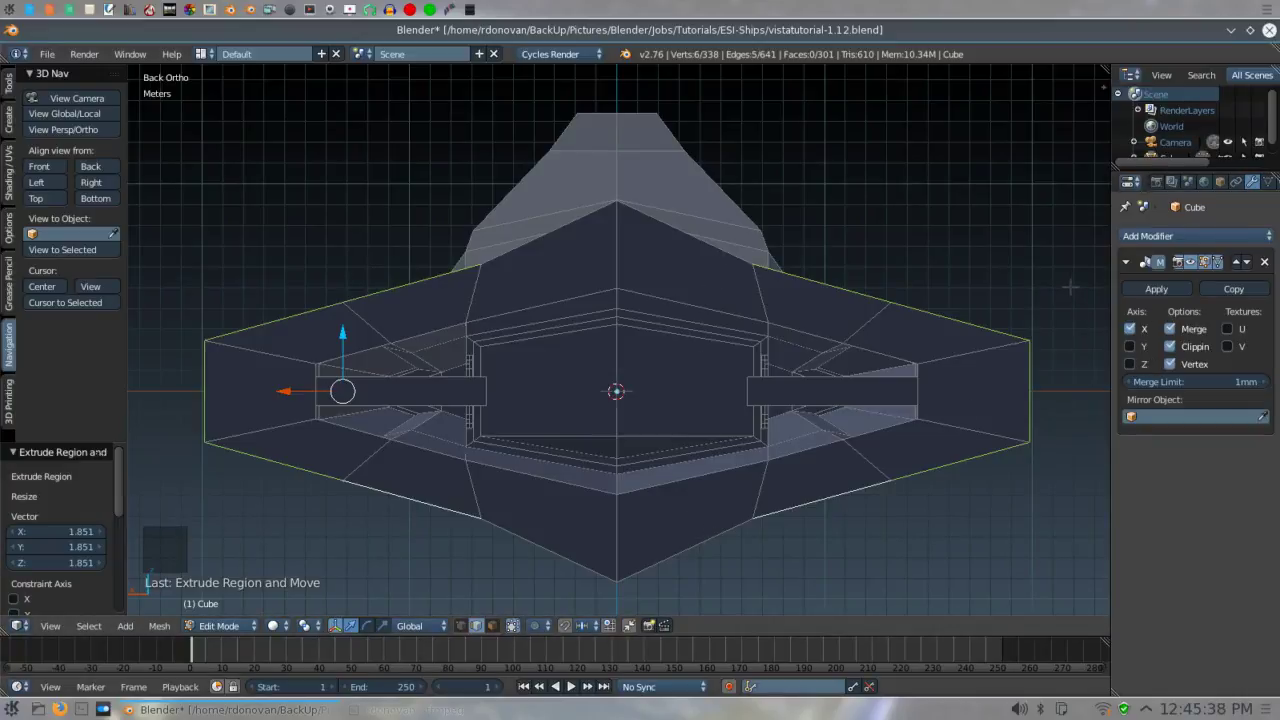
key("s")
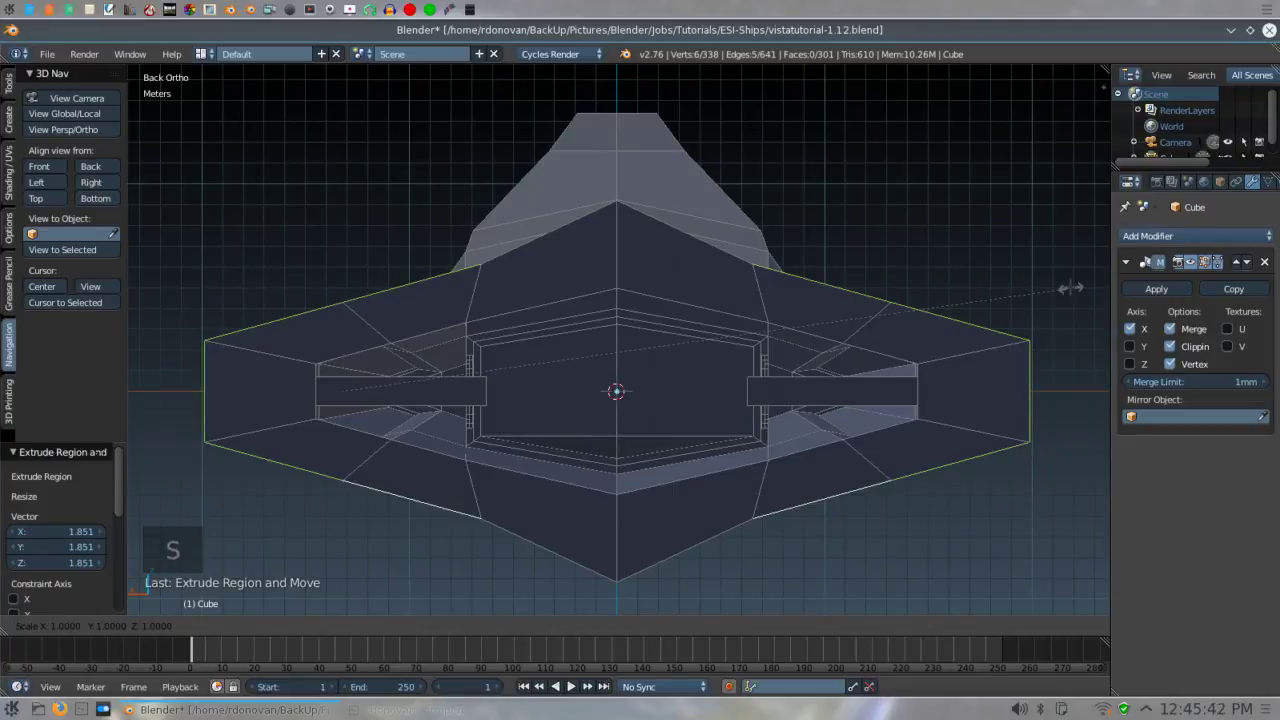
key("x")
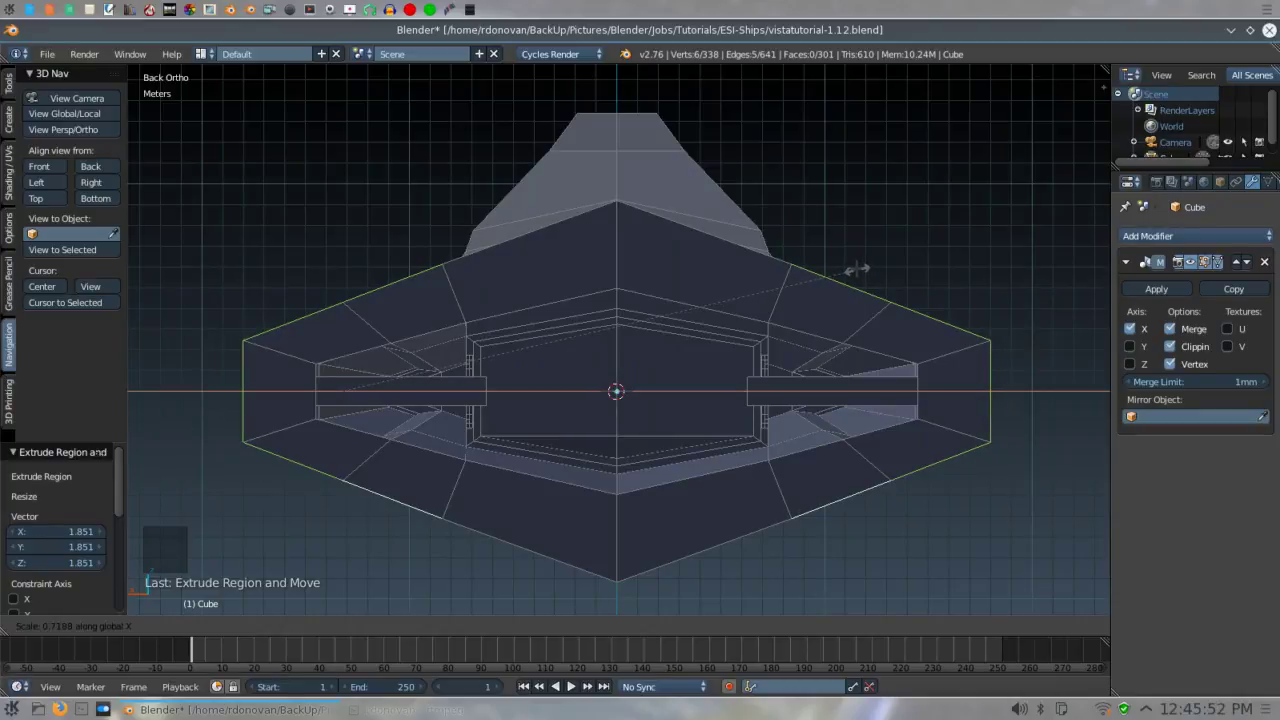
left_click(857, 268)
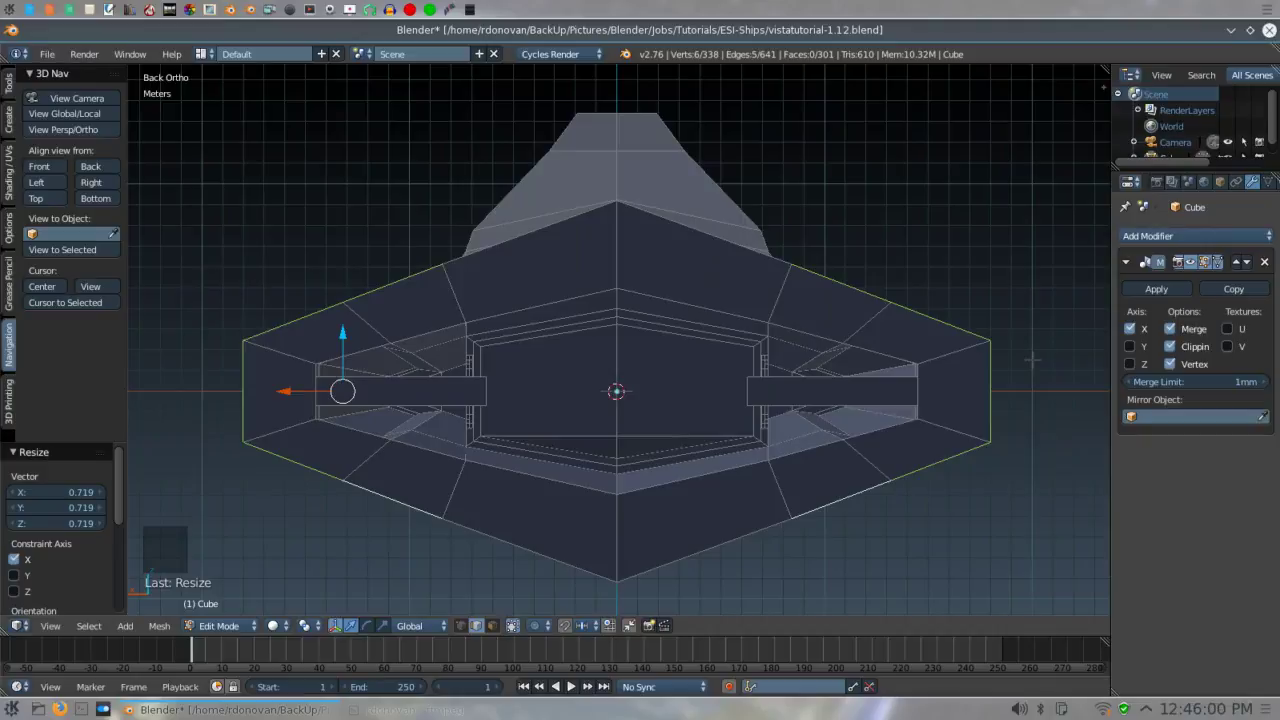
- Widen the flange's selected outer edges along X by a factor of about 1.074
key("s")
key("x")
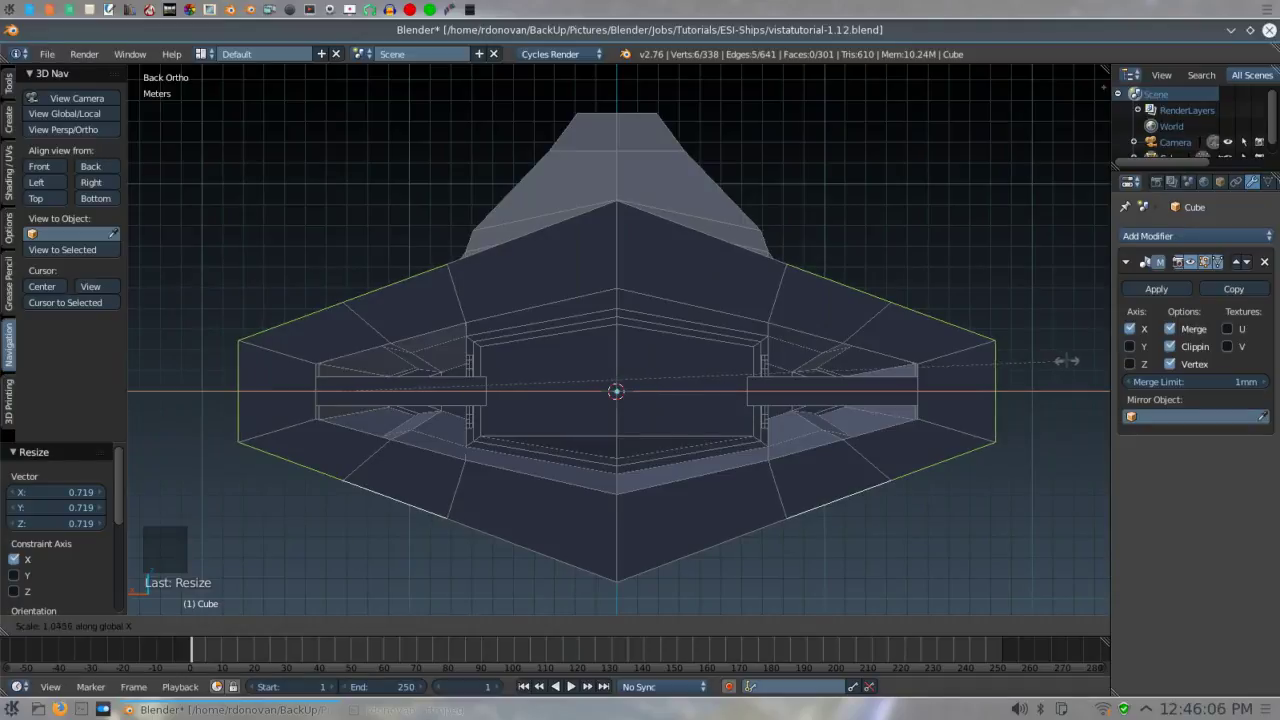
left_click(1084, 360)
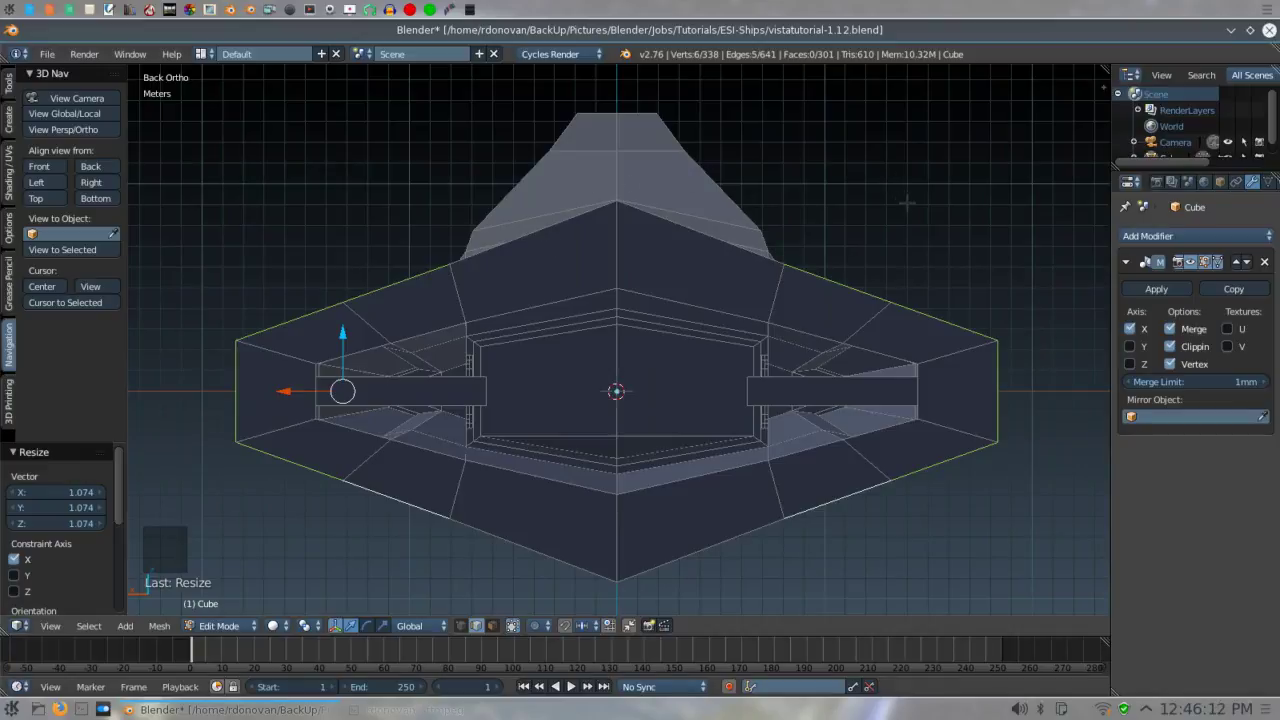
middle_click_drag(906, 202, 345, 377)
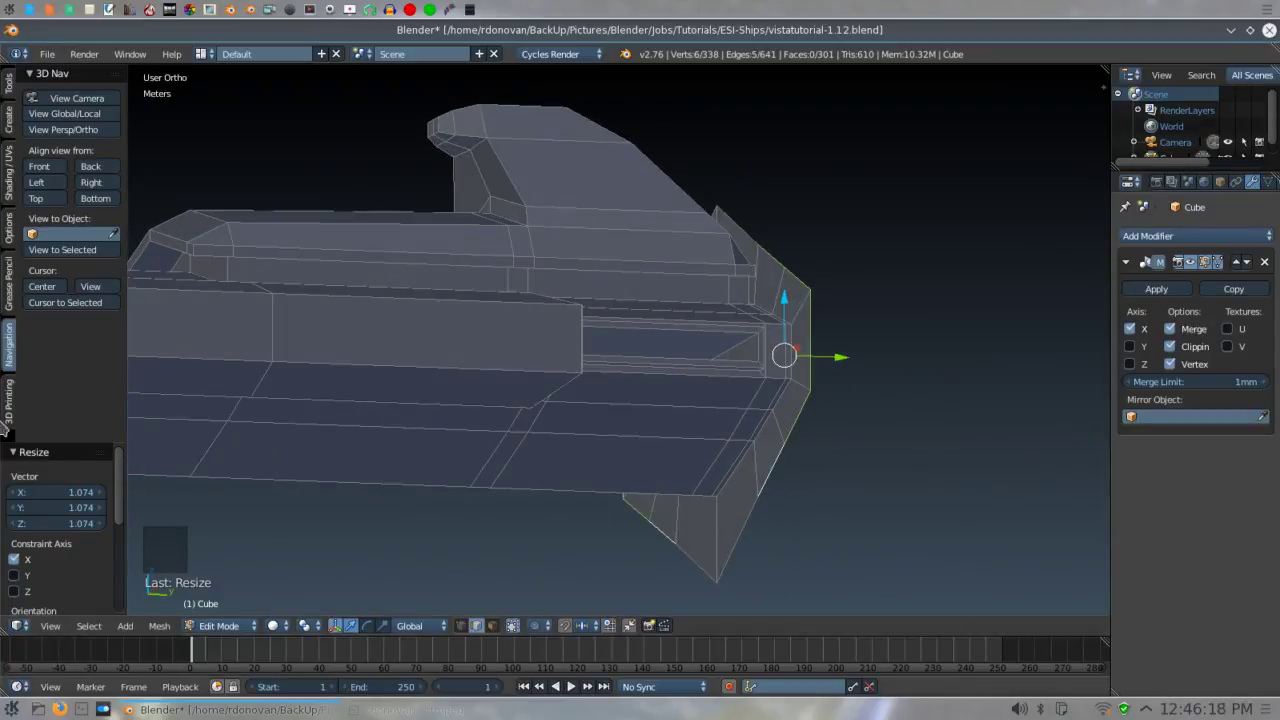
mouse_move(881, 416)
middle_mouse_down()
mouse_move(843, 423)
mouse_move(874, 423)
middle_mouse_up()
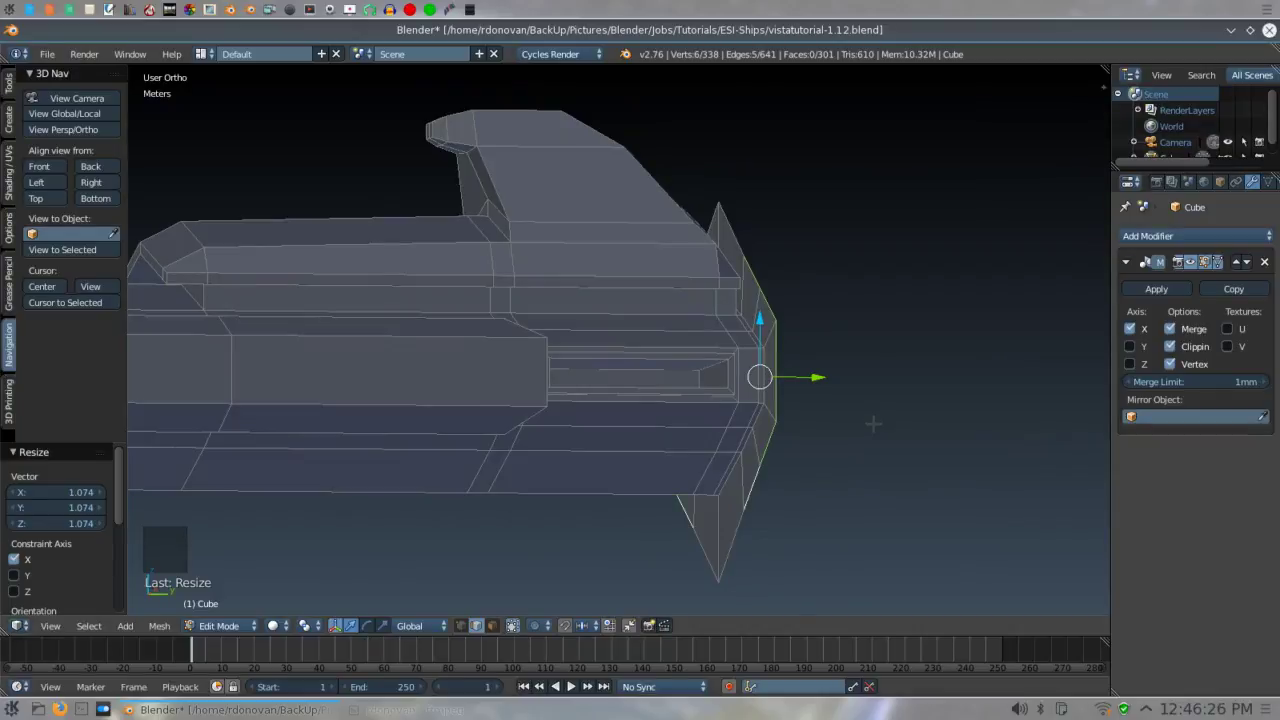
- Switch to face selection and select both the narrow face loop at the hull's stern and the adjoining flange face loop
key("ctrl+Tab")
left_click(868, 426)
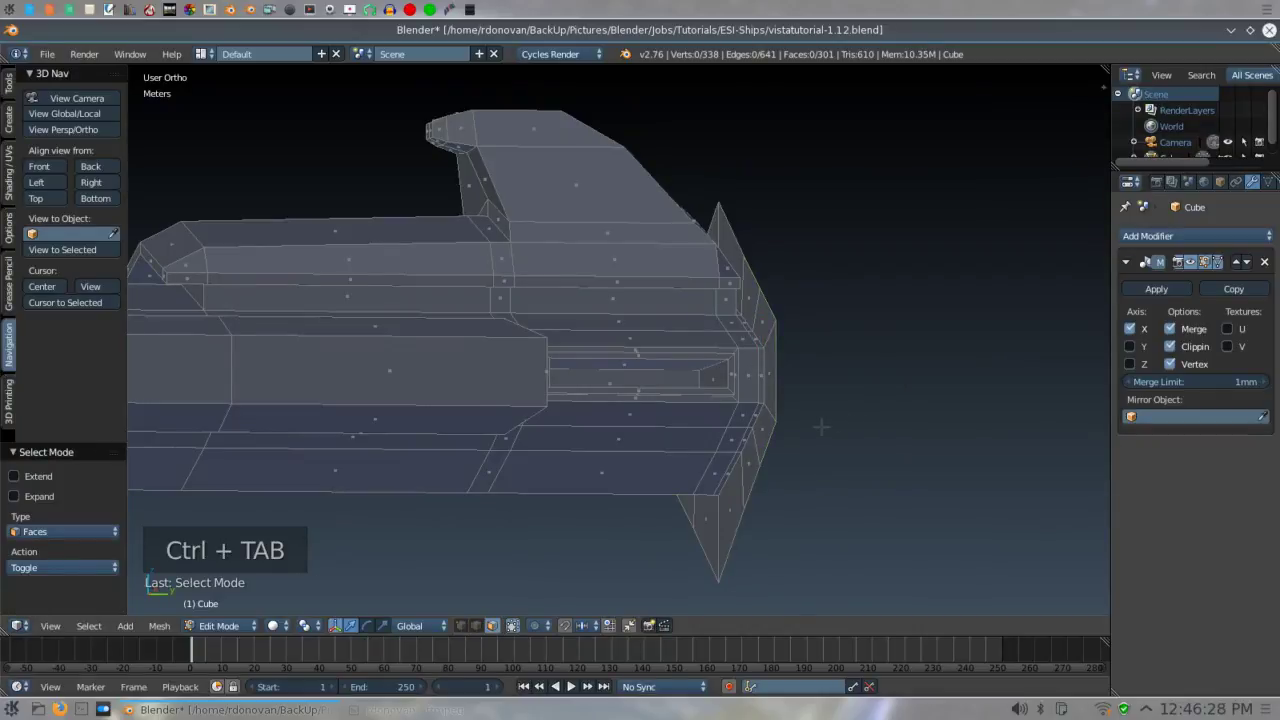
scroll(618, 340, "up", 2)
middle_click_drag(640, 400, 573, 305, "shift")
scroll(667, 374, "up", 2)
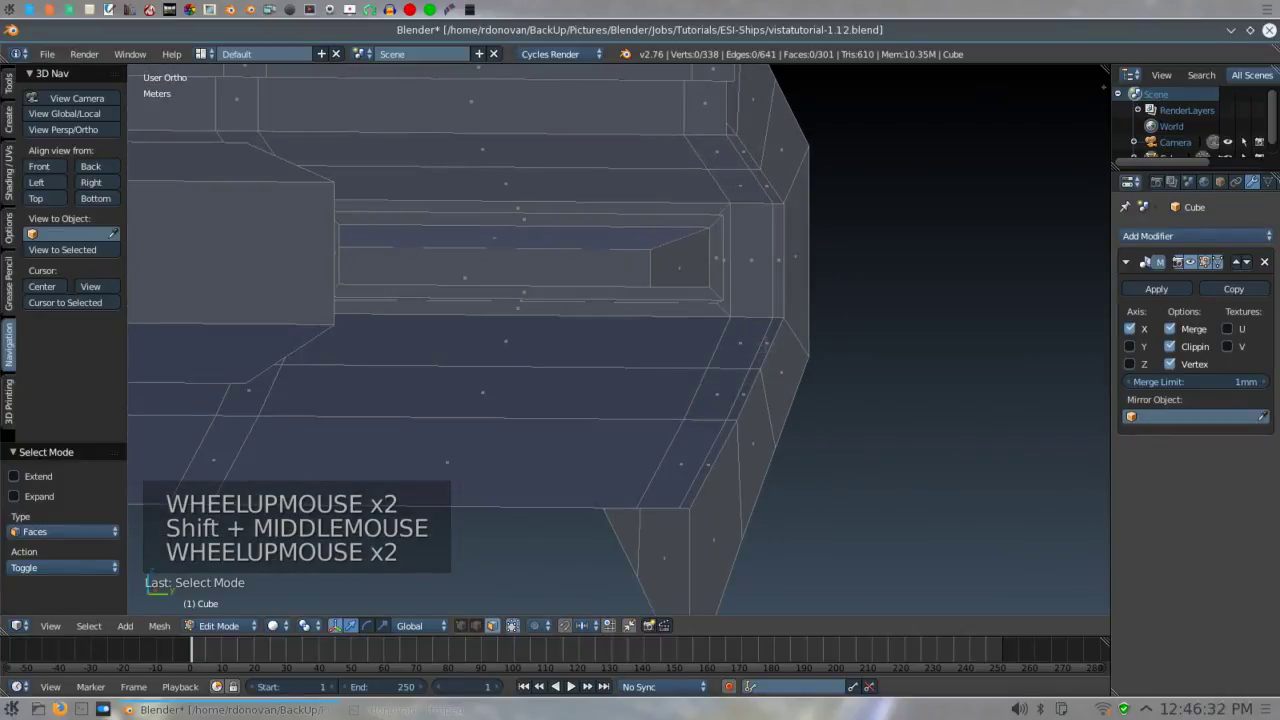
right_click(766, 343, "shift")
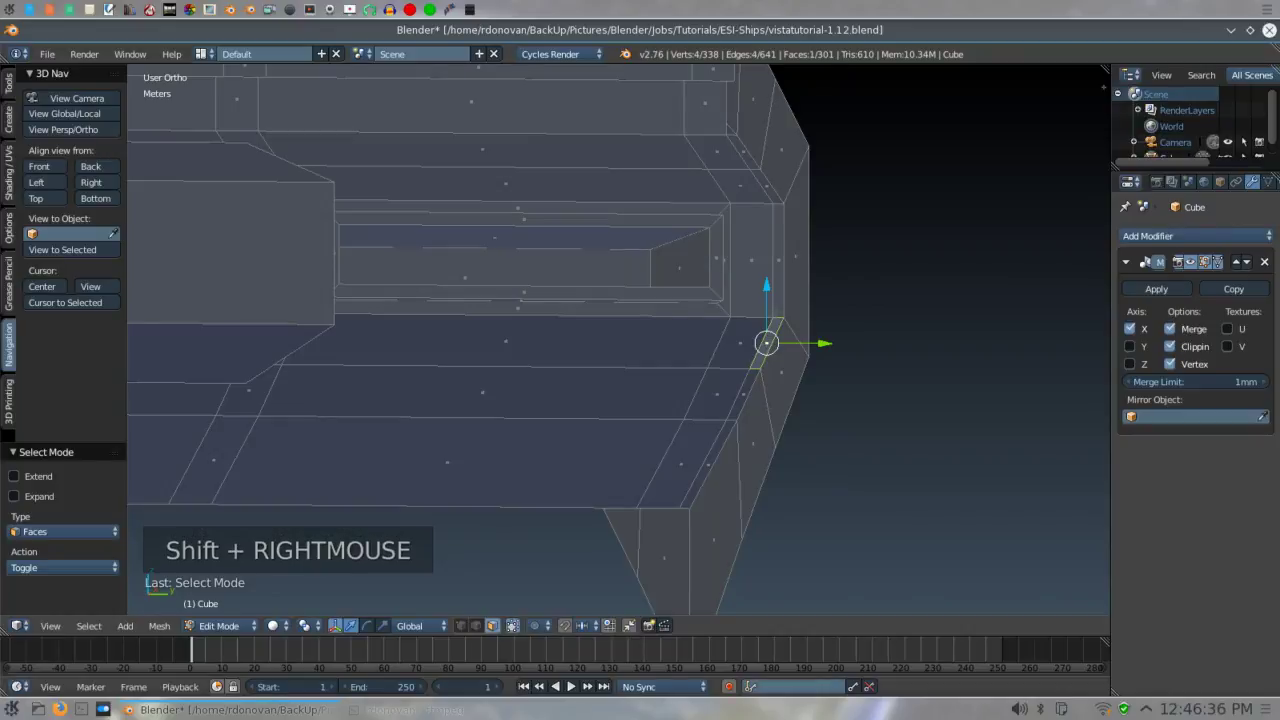
right_click(766, 343, "shift")
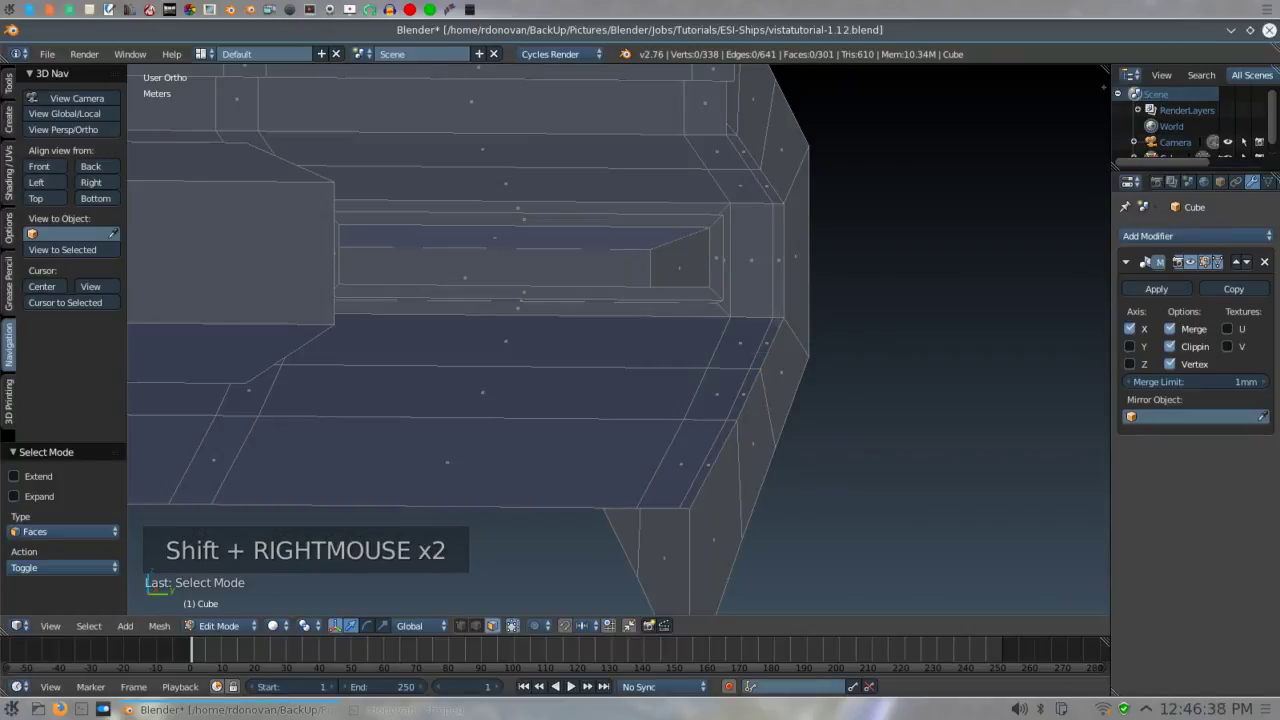
scroll(770, 335, "up", 2)
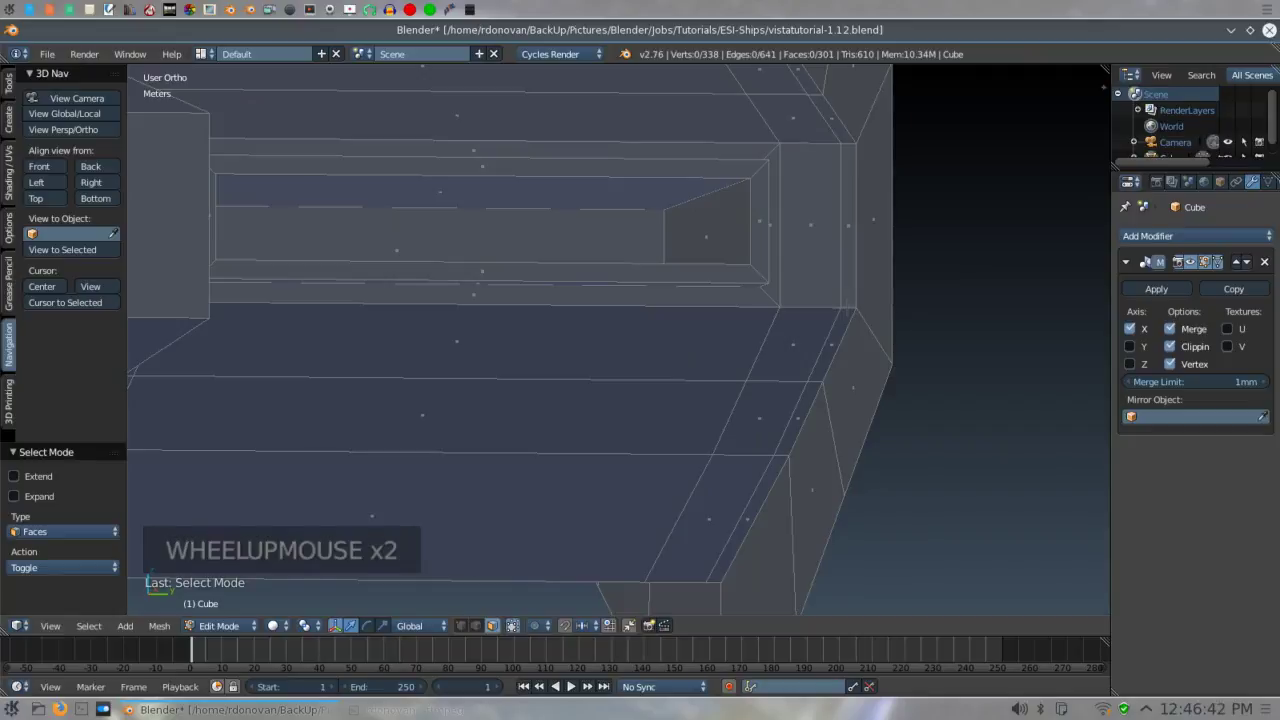
right_click(848, 308, "alt+shift")
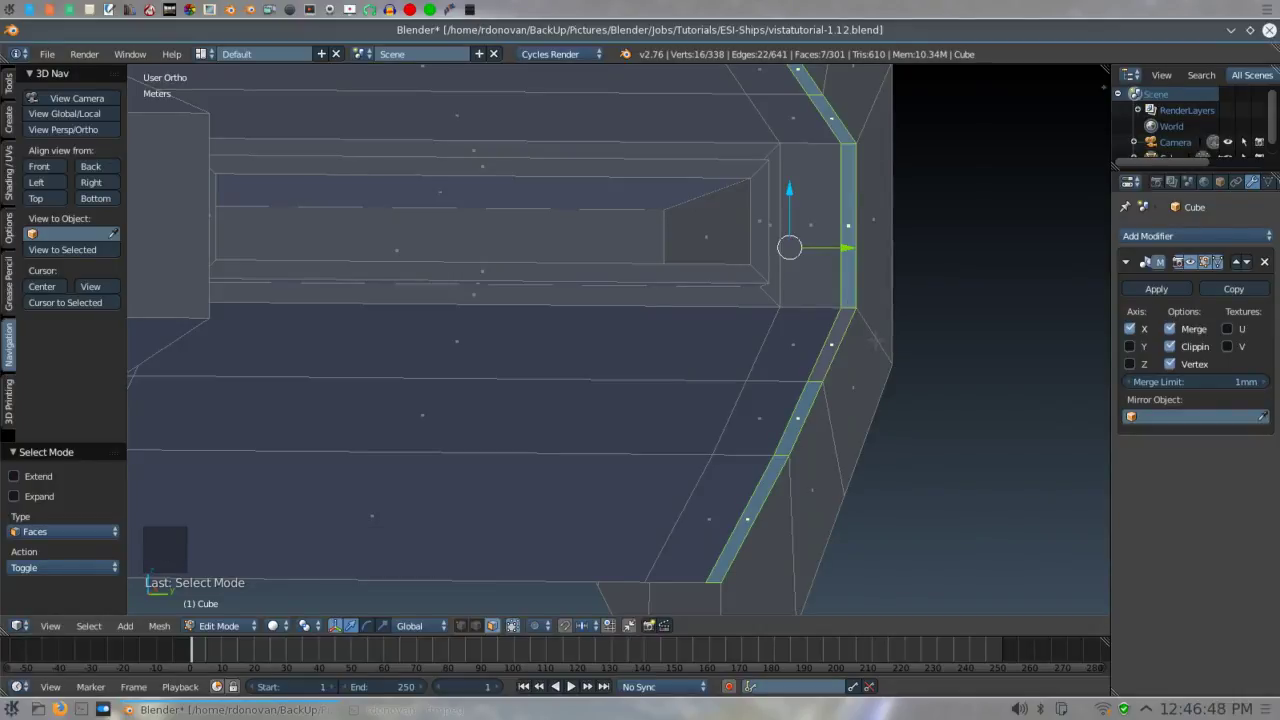
right_click(876, 340, "alt+shift")
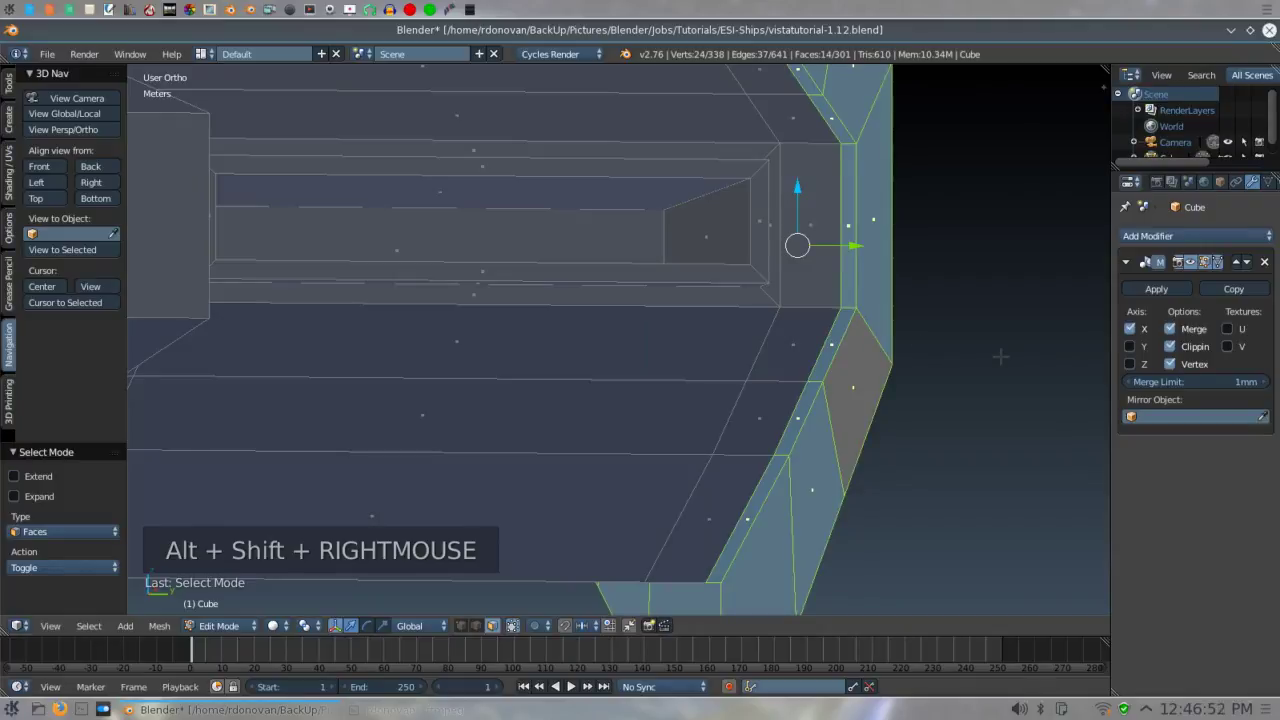
- Start moving the selected stern and flange faces in the right side view
scroll(1000, 356, "down", 4)
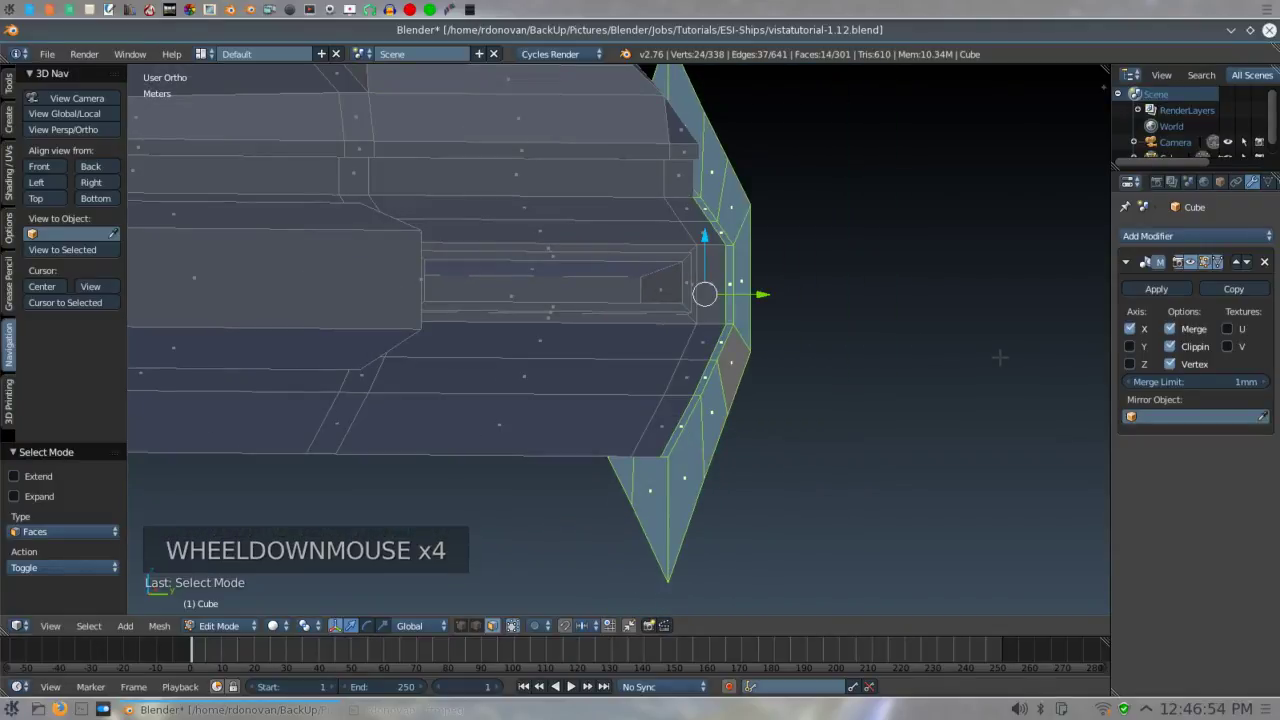
key("KP_3")
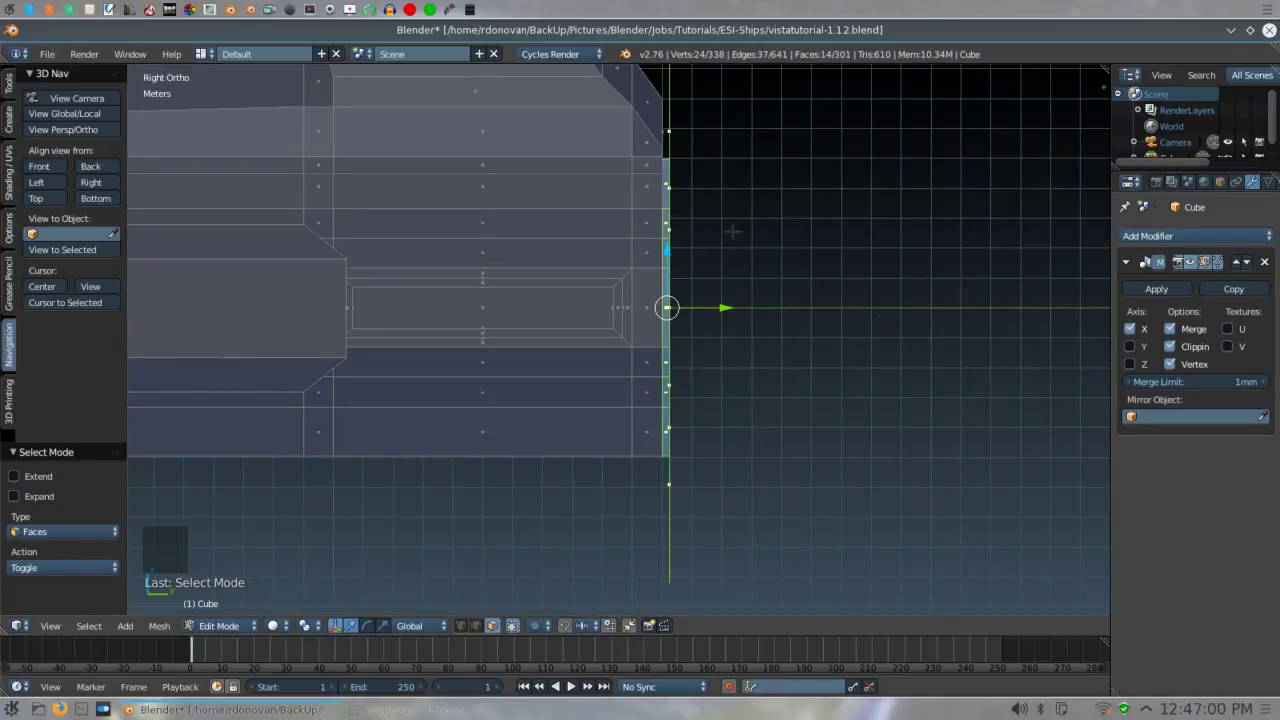
key("g")
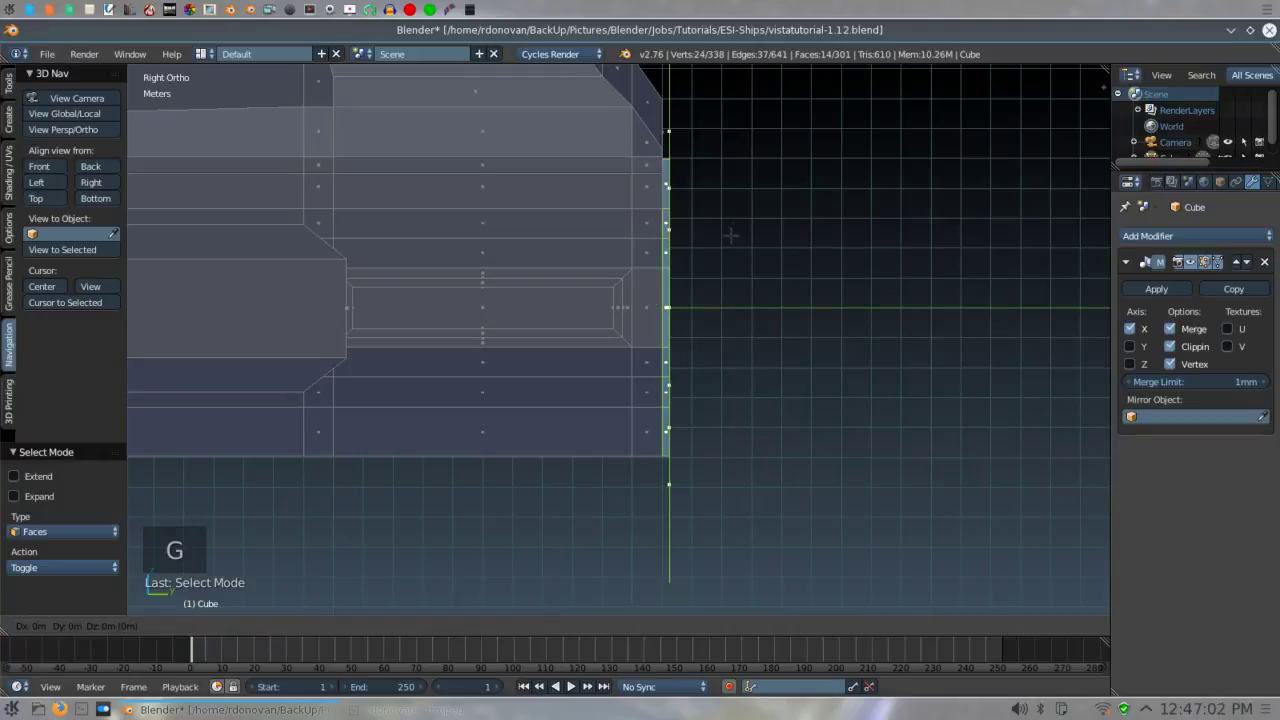
- Move the selected end faces at the ship's rear down about 1.045 m along the Z axis
key("z")
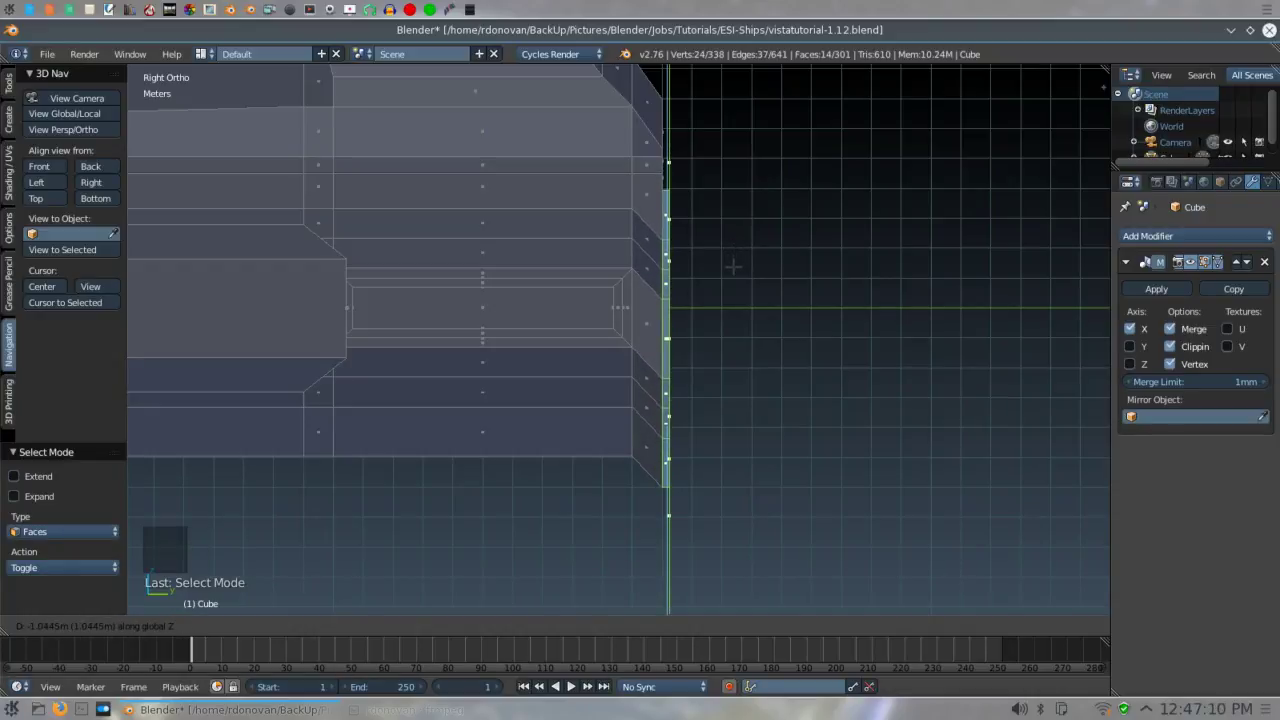
left_click(733, 267)
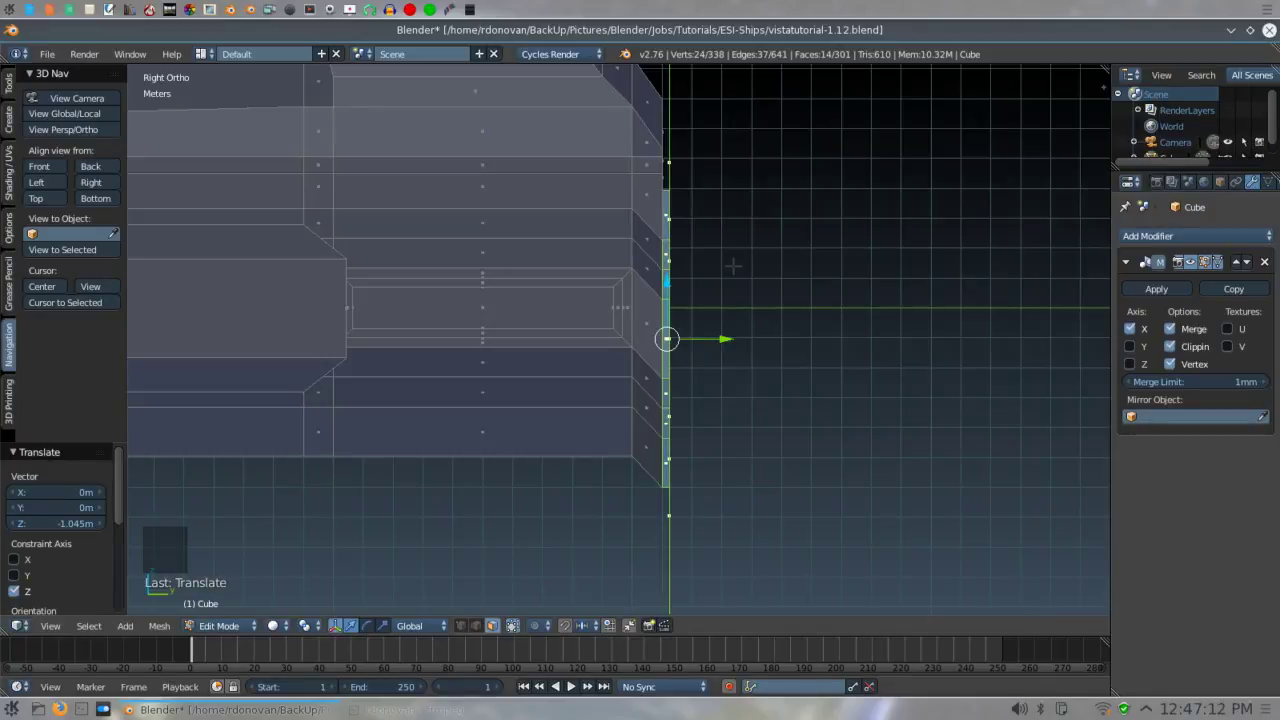
scroll(733, 266, "down", 1)
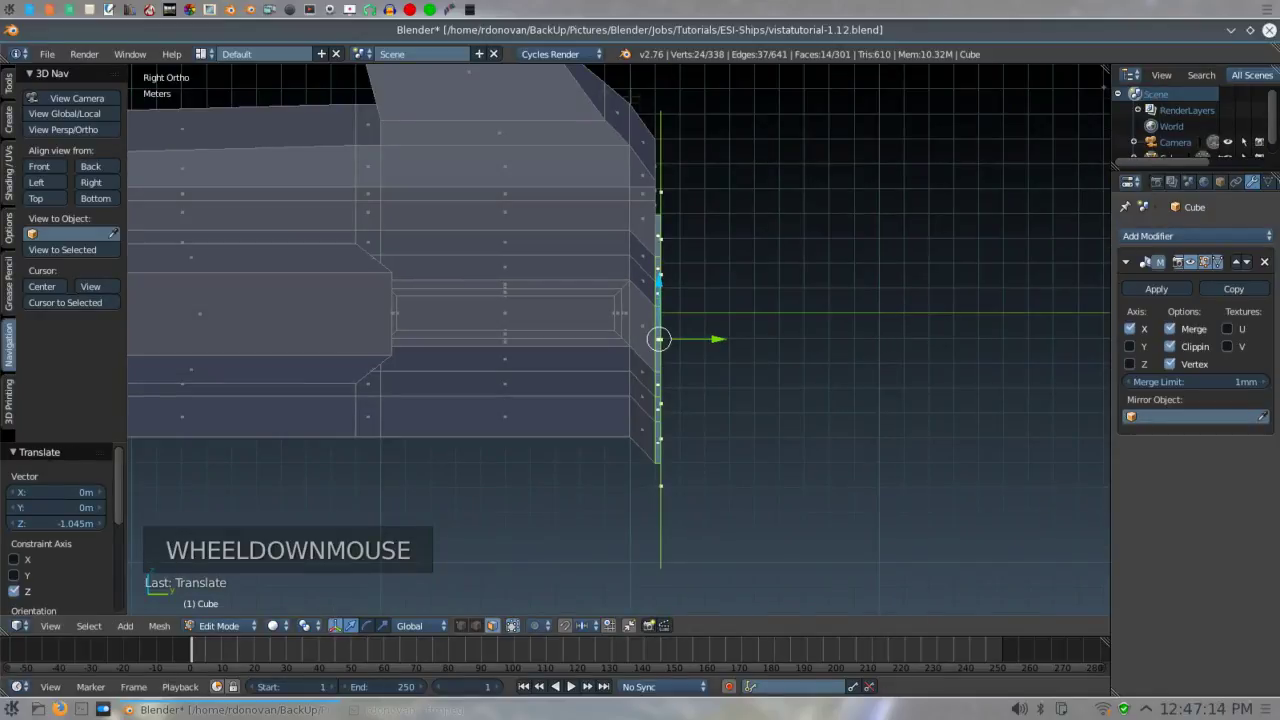
middle_click_drag(720, 147, 747, 133)
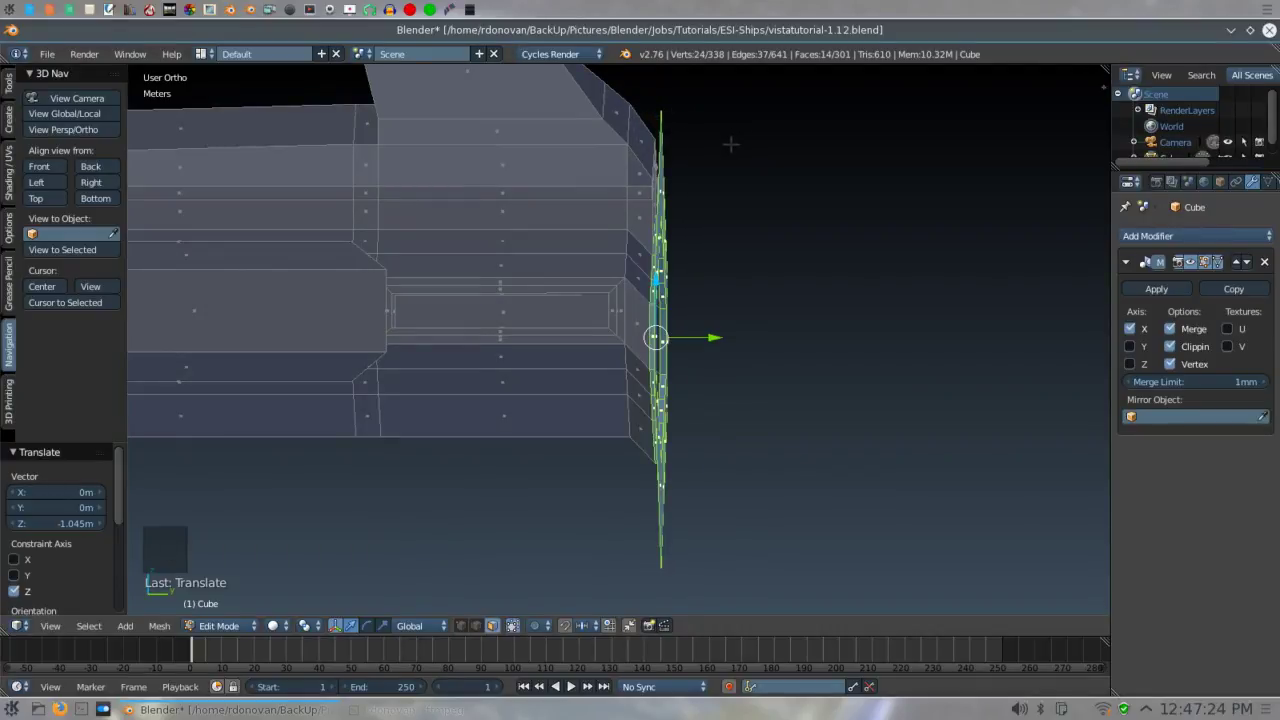
middle_click_drag(754, 184, 781, 190)
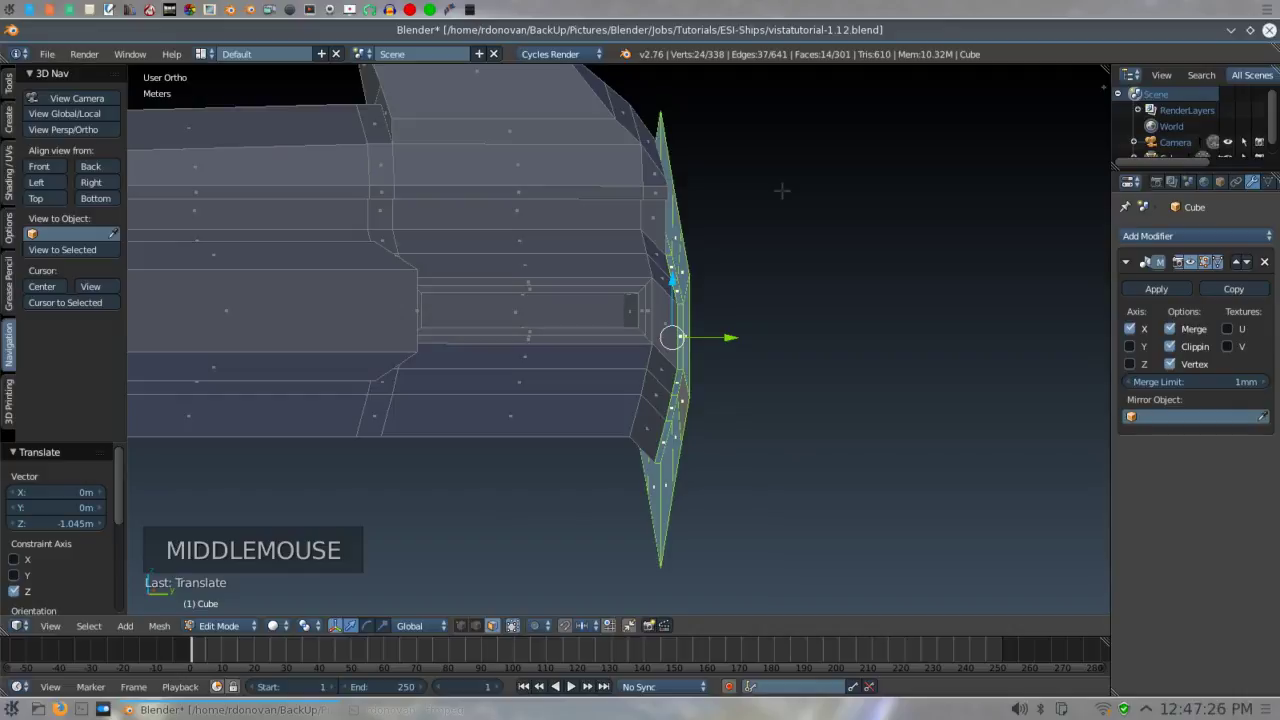
key("KP_3")
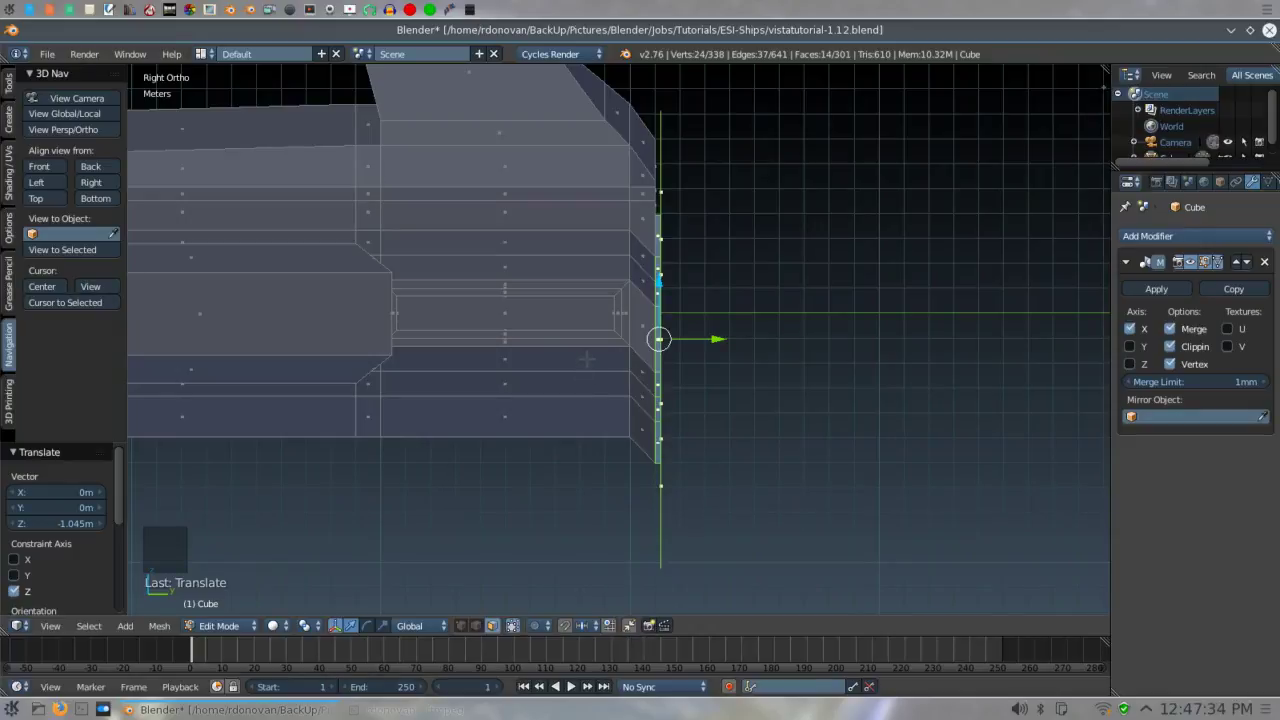
- Select the two adjoining rows of underside hull faces ahead of the rear end and lower them about 44 cm along Z
middle_click_drag(586, 358, 564, 310)
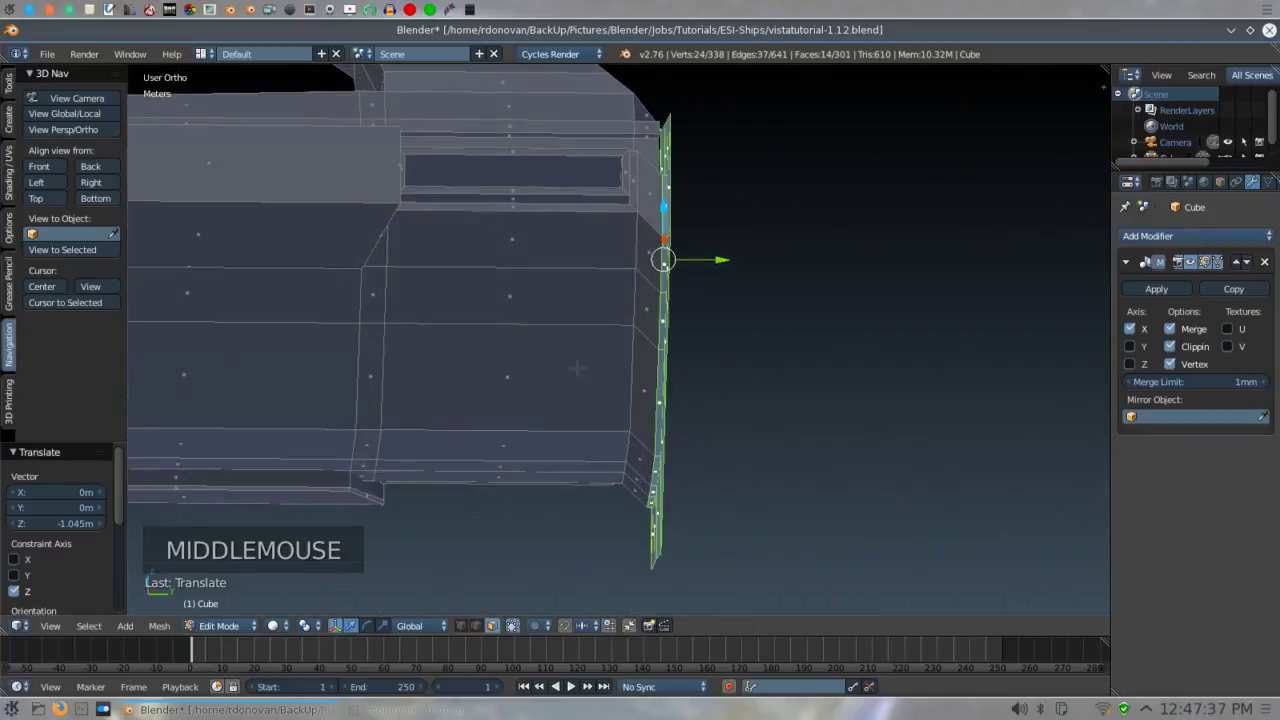
right_click(564, 310)
right_click(535, 353, "shift")
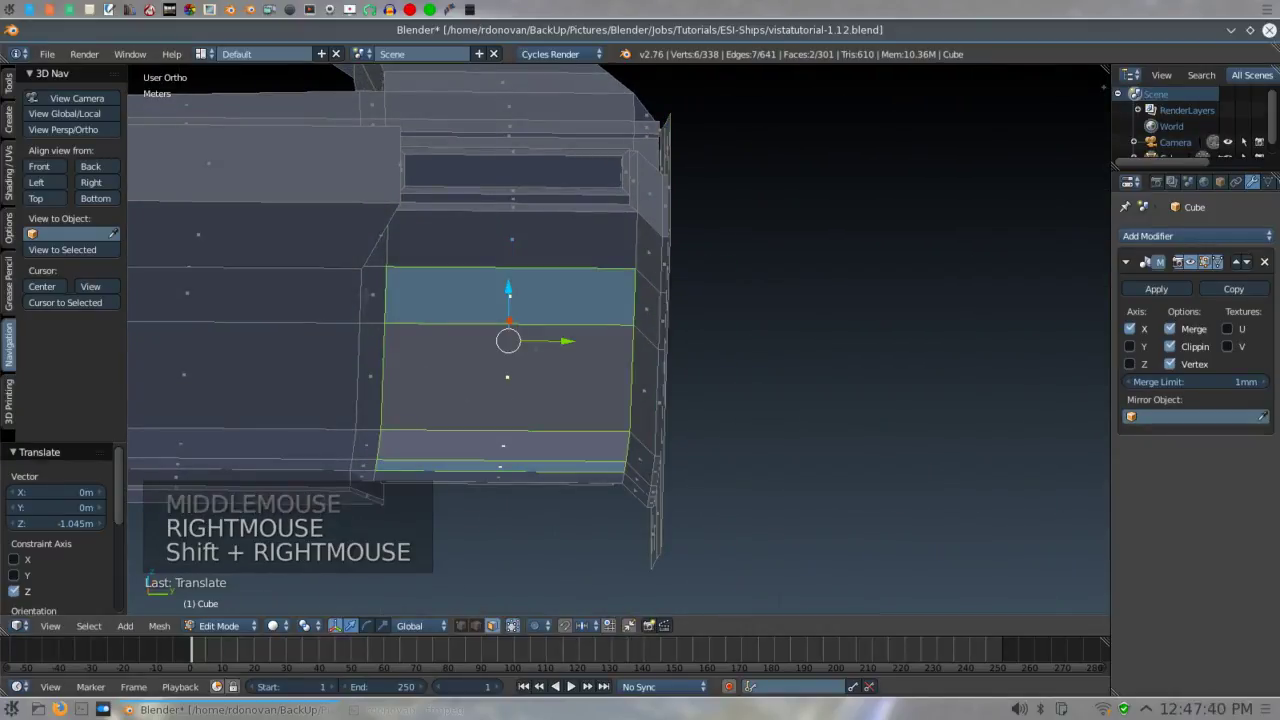
right_click(507, 376, "shift")
right_click(370, 376, "shift")
right_click(337, 307, "shift")
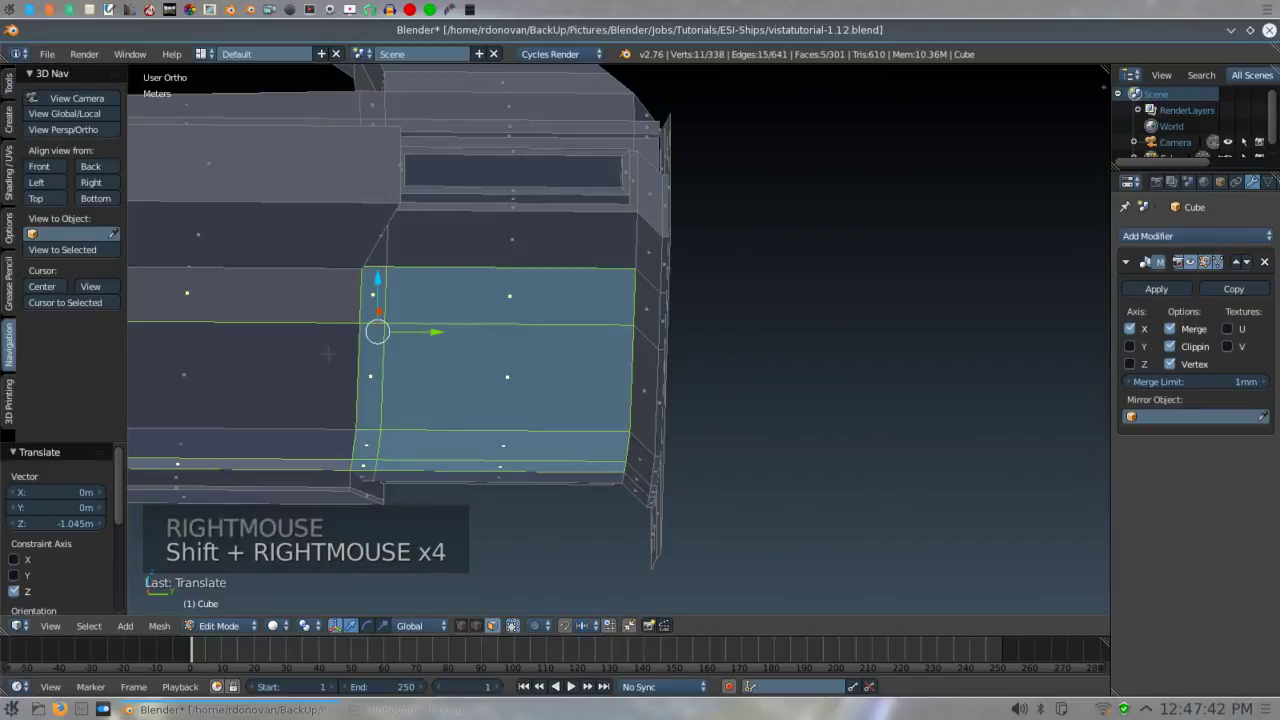
right_click(330, 355, "shift")
middle_click_drag(330, 355, 434, 250, "shift")
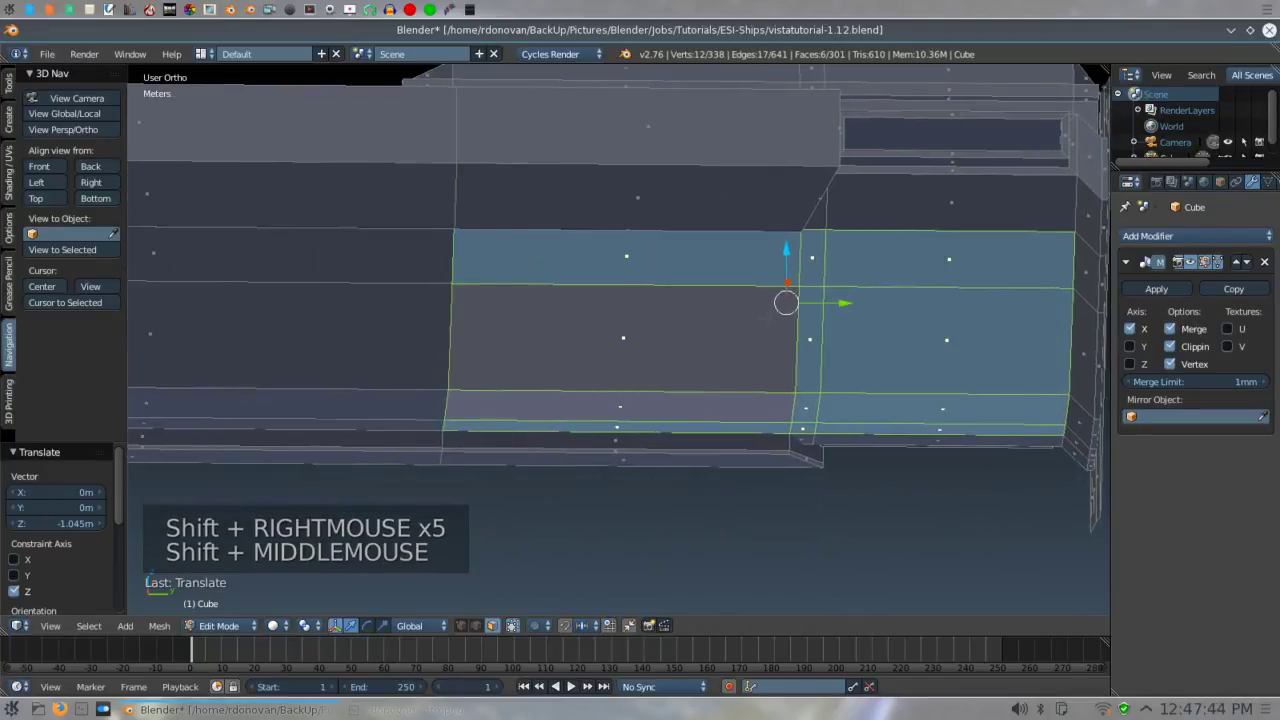
right_click(418, 300, "shift")
right_click(300, 256, "shift")
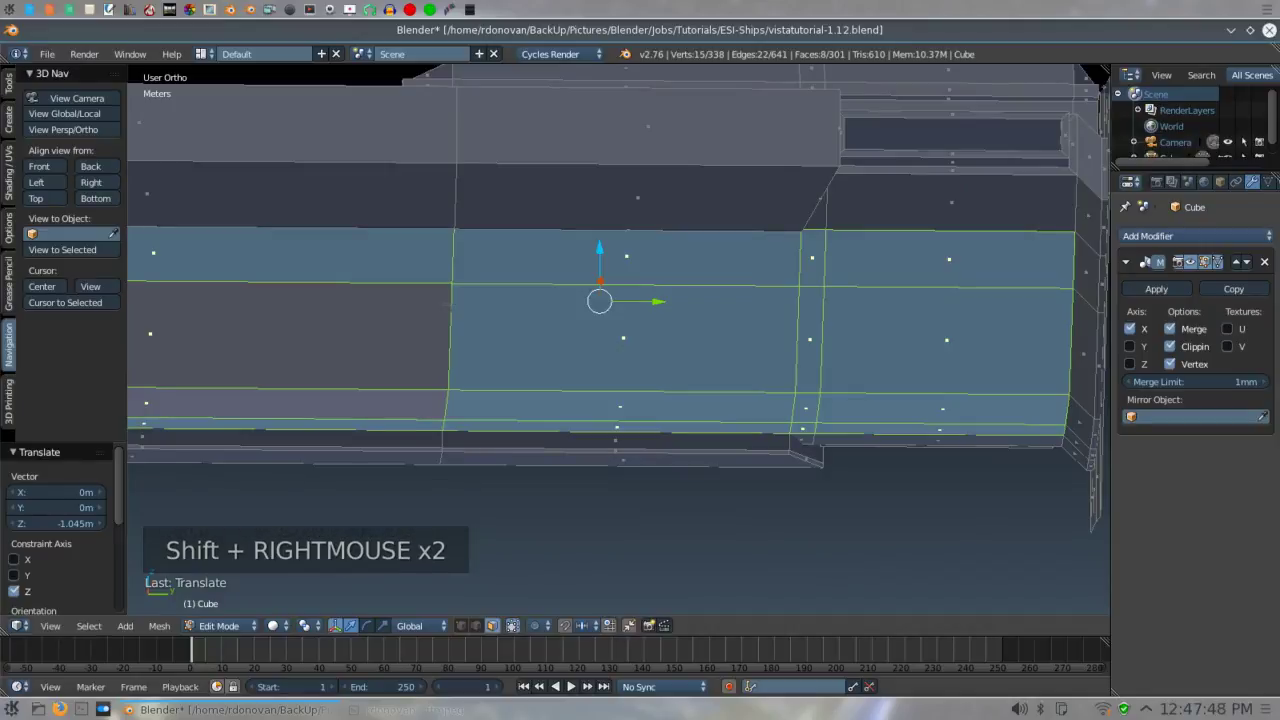
key("KP_3")
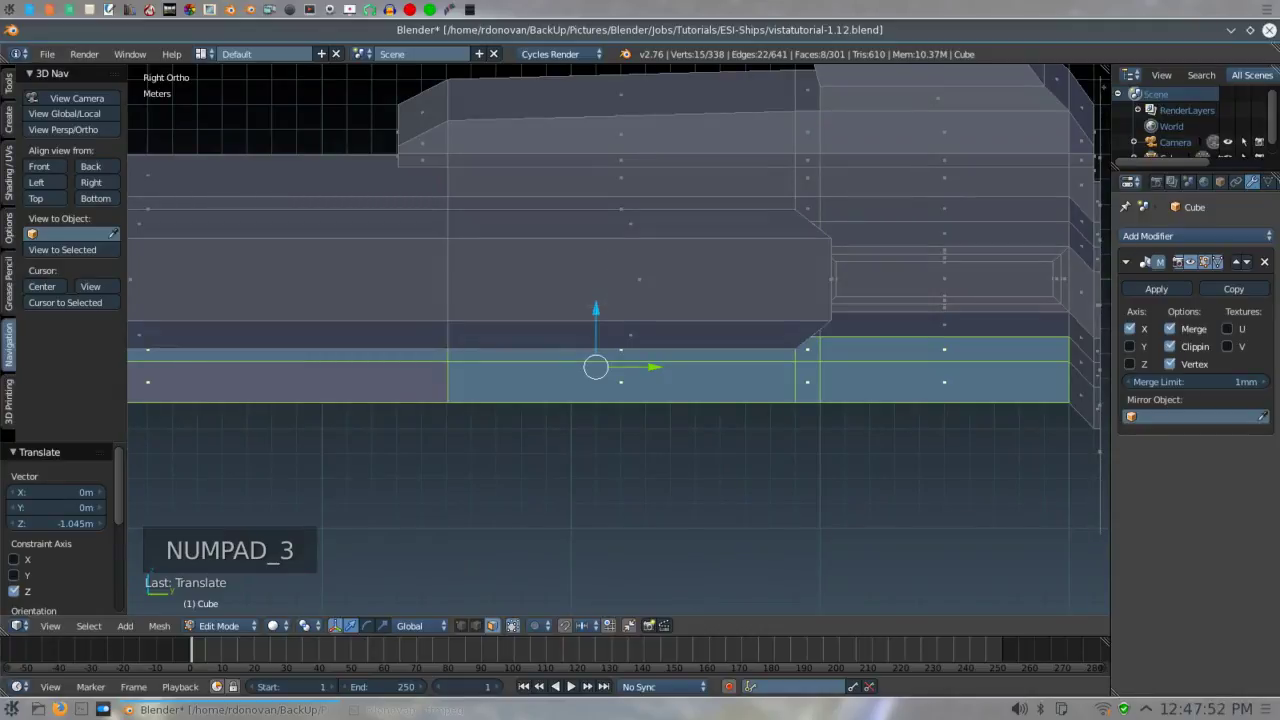
scroll(600, 365, "up", 1)
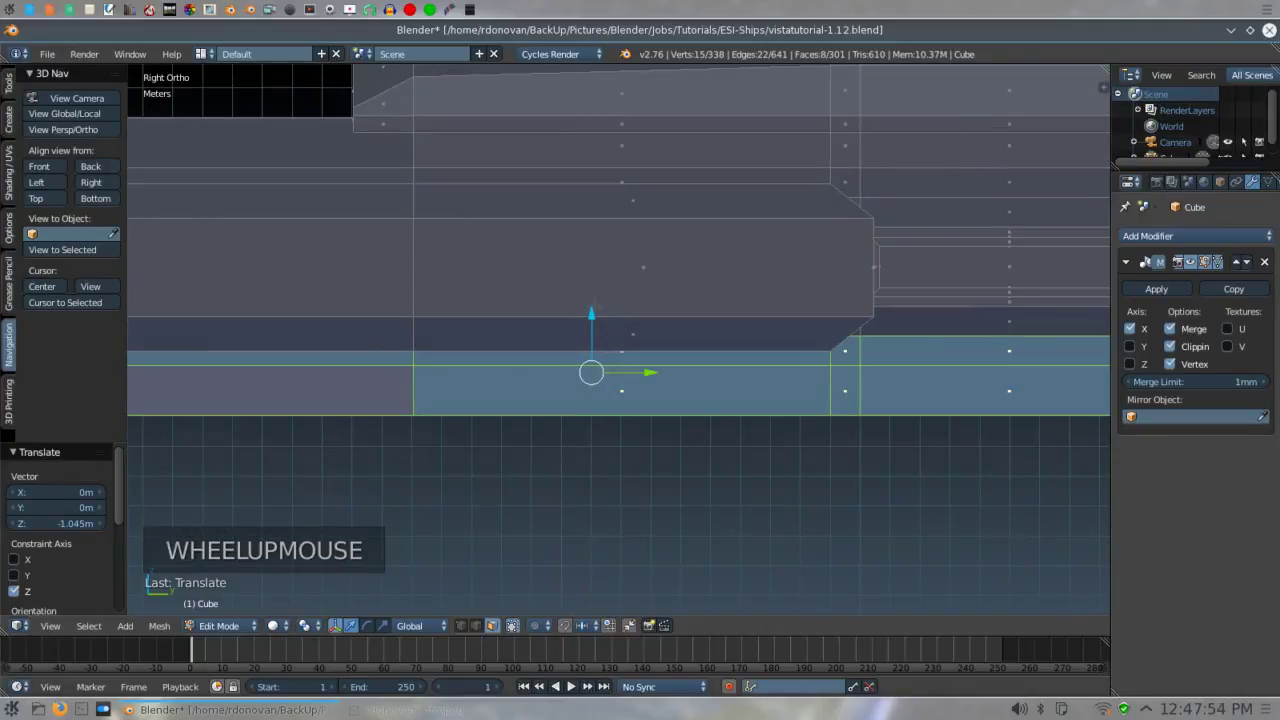
middle_click_drag(600, 365, 460, 365, "shift")
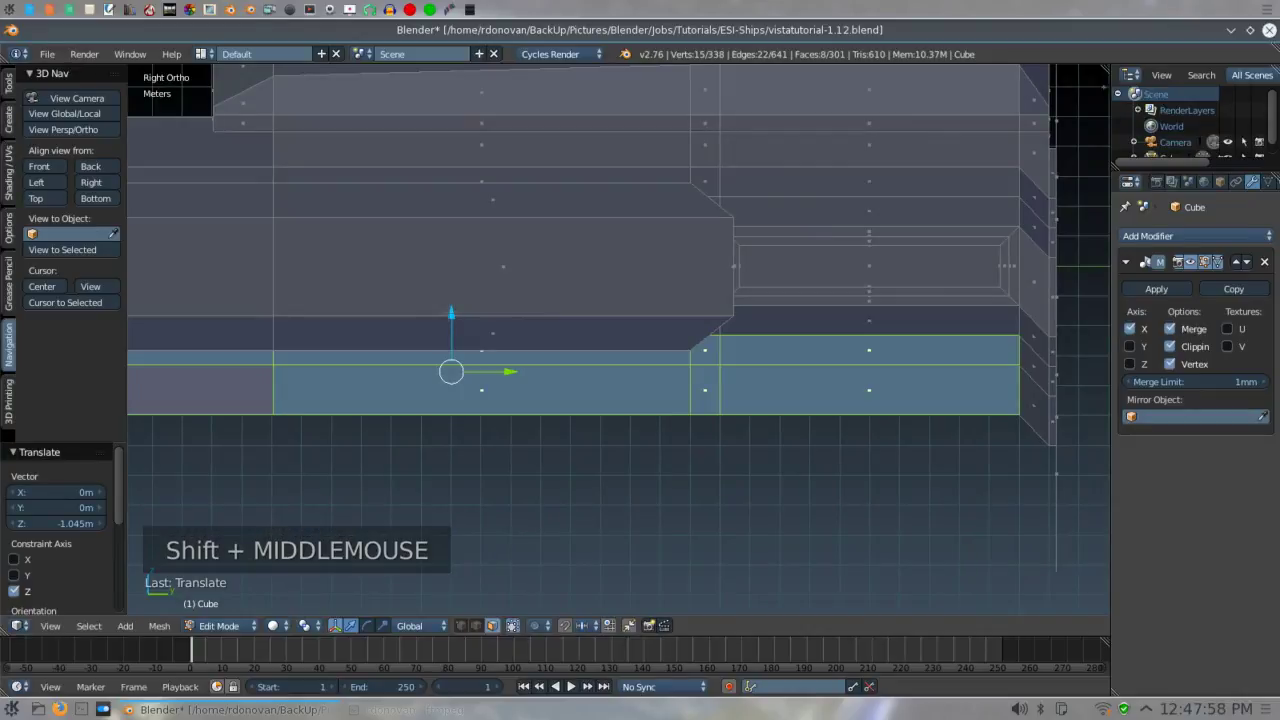
left_click_drag(451, 313, 452, 326)
left_click_drag(451, 388, 444, 441)
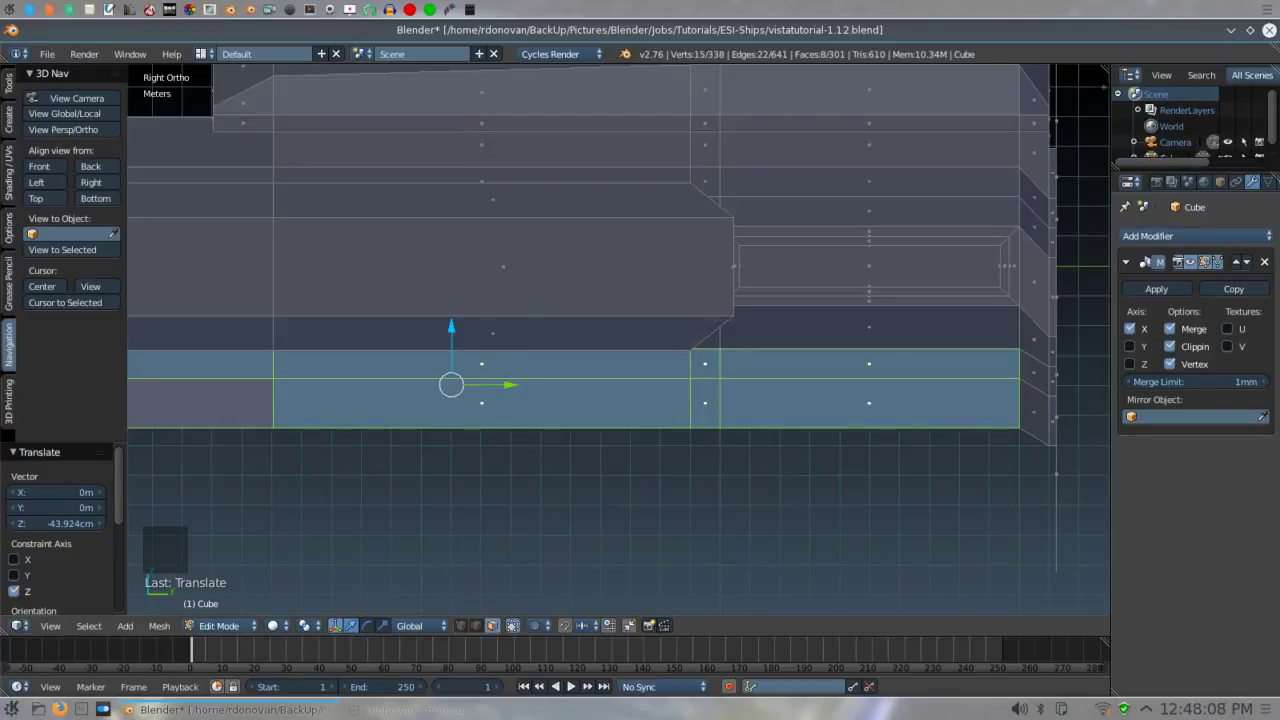
- Remove the outer row of faces from the selection and lower the four remaining center-bottom faces about 59 cm along Z
middle_click_drag(639, 358, 618, 374)
middle_click_drag(890, 391, 716, 391)
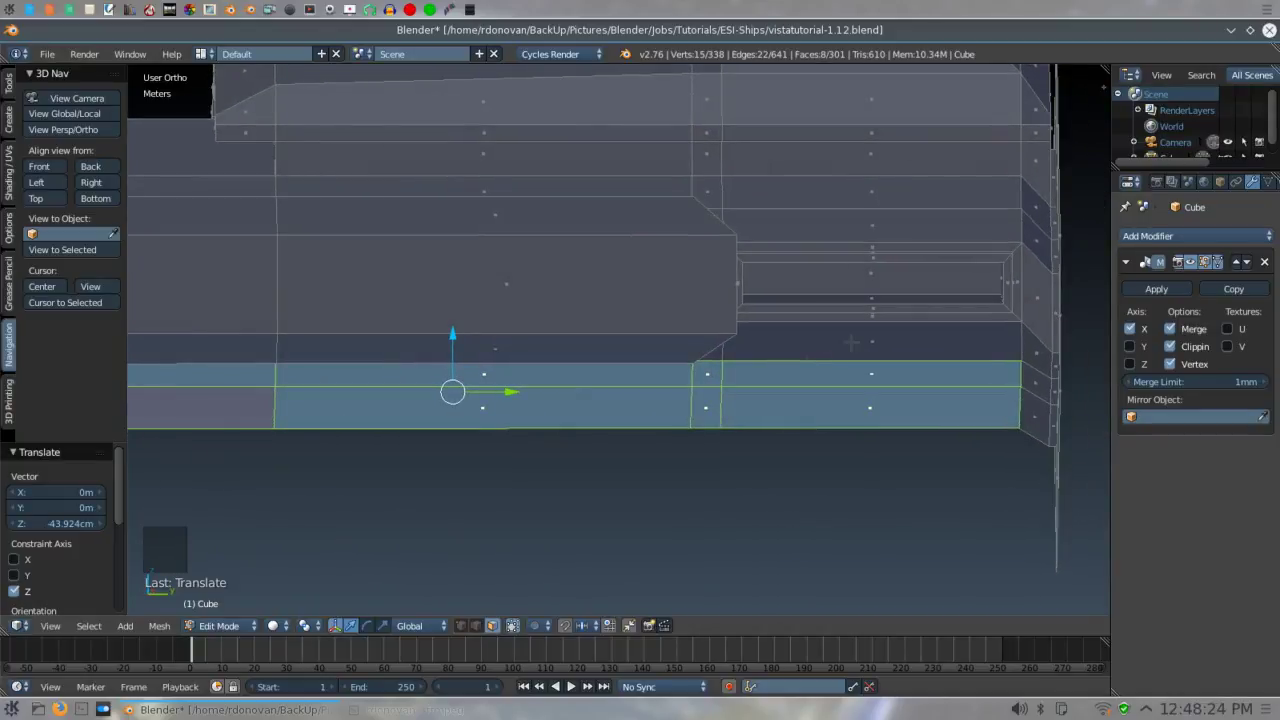
right_click(855, 372, "shift")
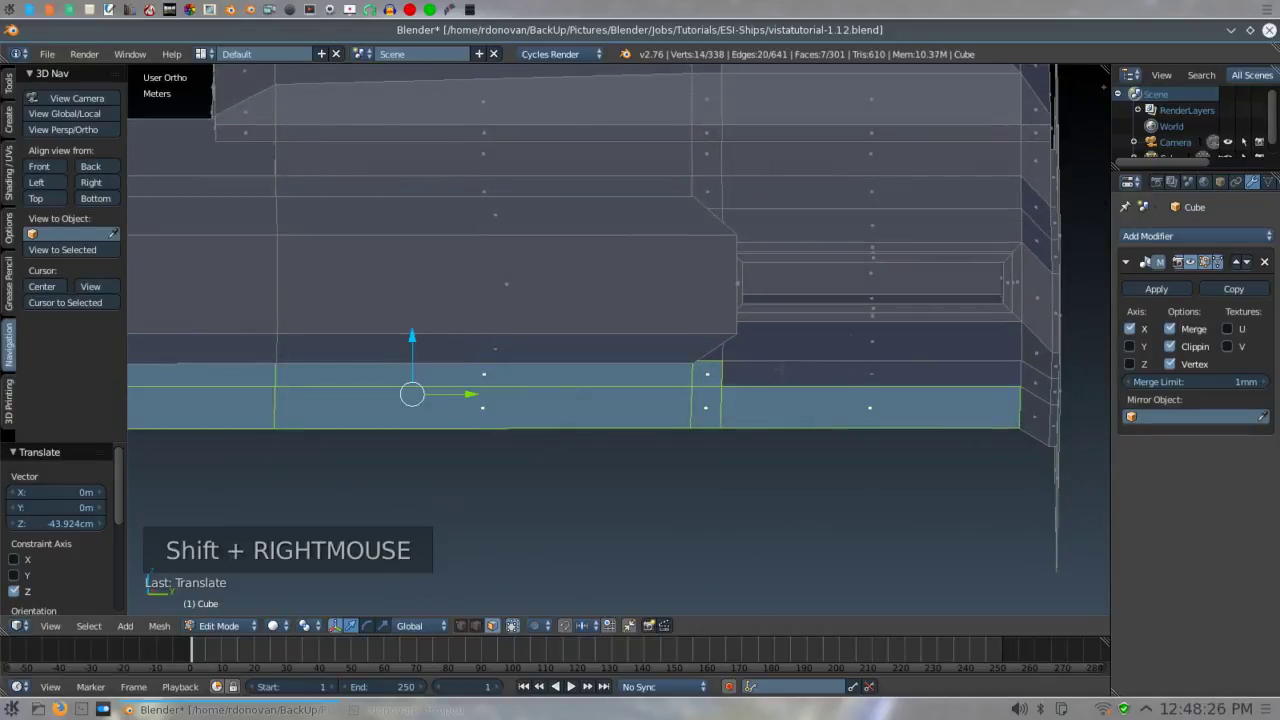
right_click(704, 375, "shift")
right_click(484, 370, "shift")
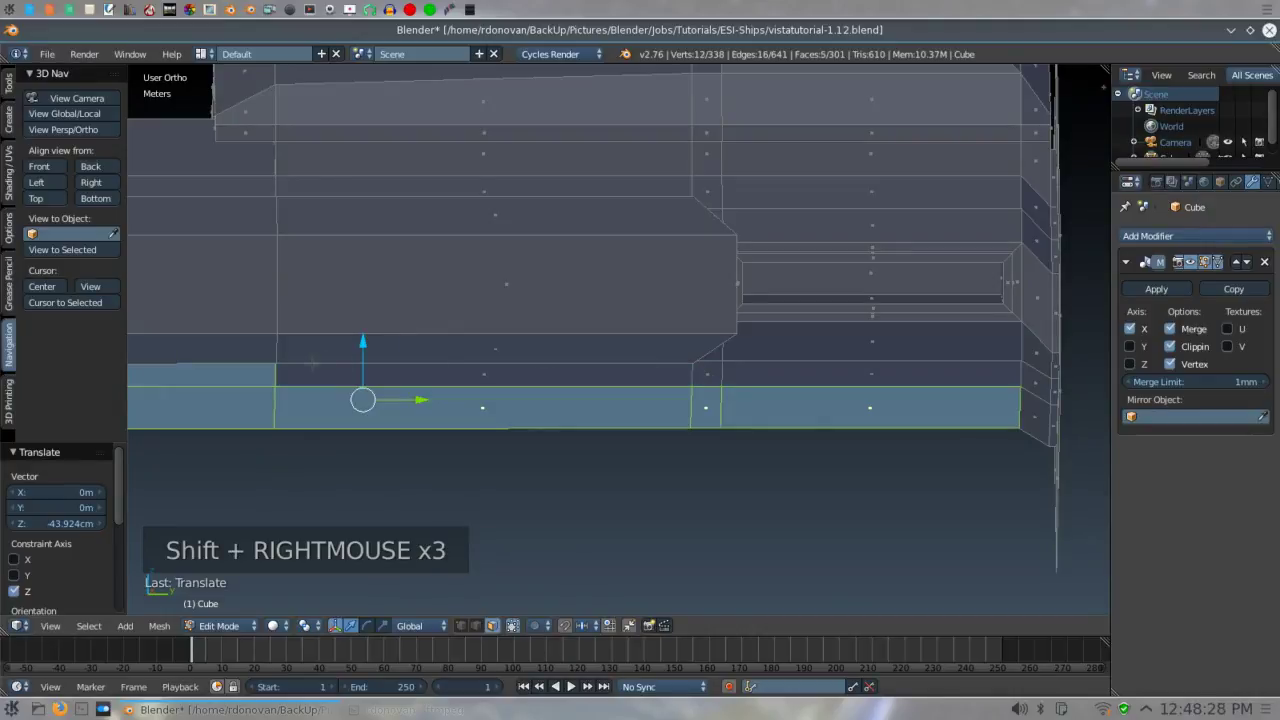
right_click(268, 377, "shift")
middle_click_drag(620, 340, 690, 300)
middle_click_drag(413, 355, 385, 358)
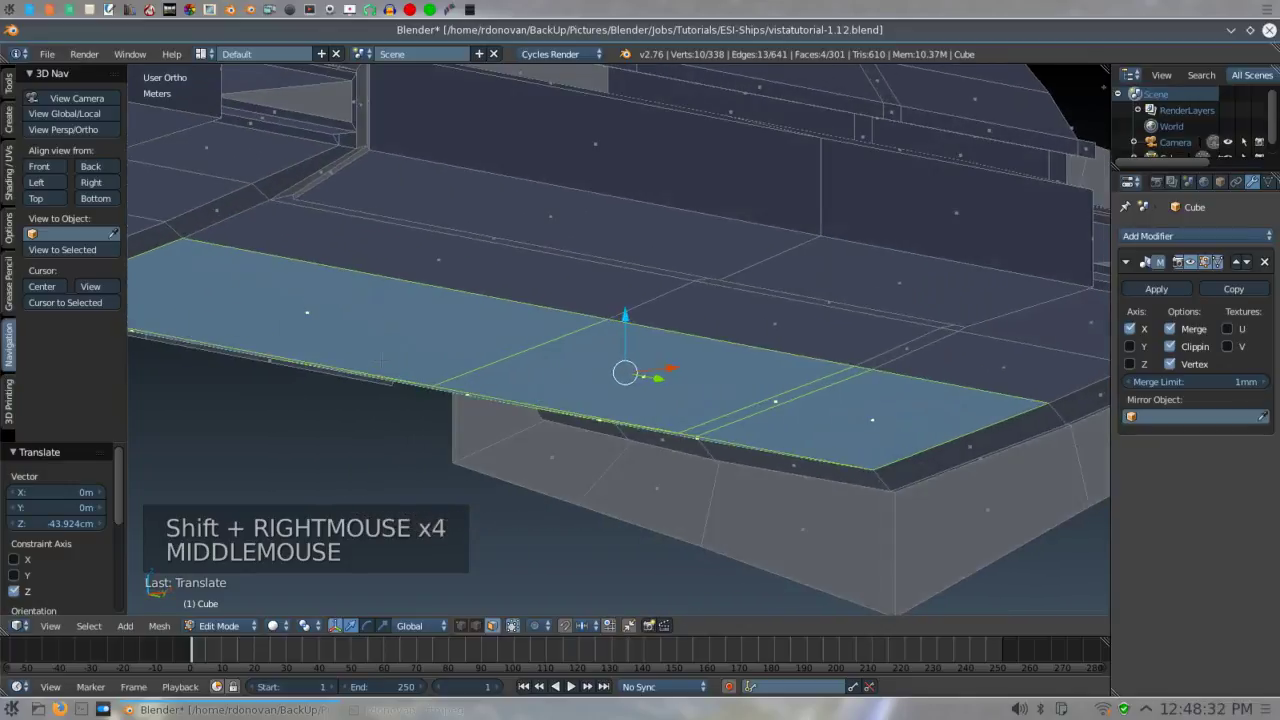
key("KP_3")
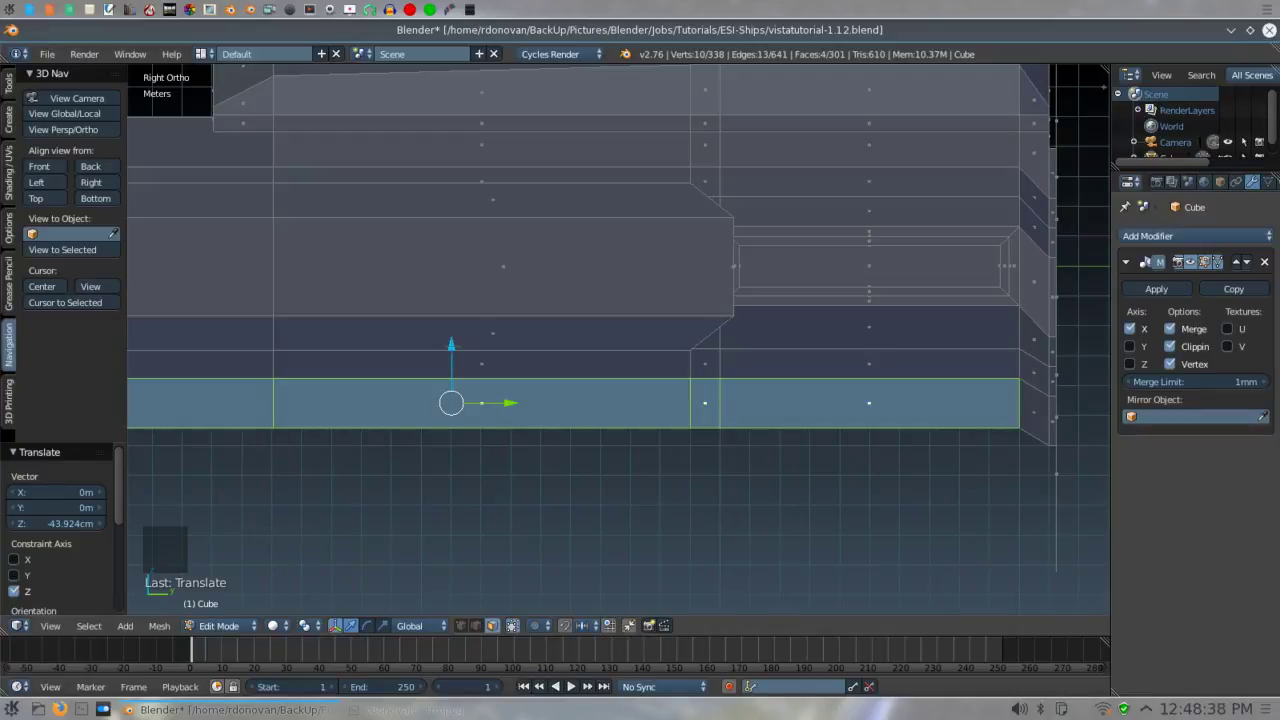
left_click(451, 346)
left_click_drag(451, 346, 451, 371)
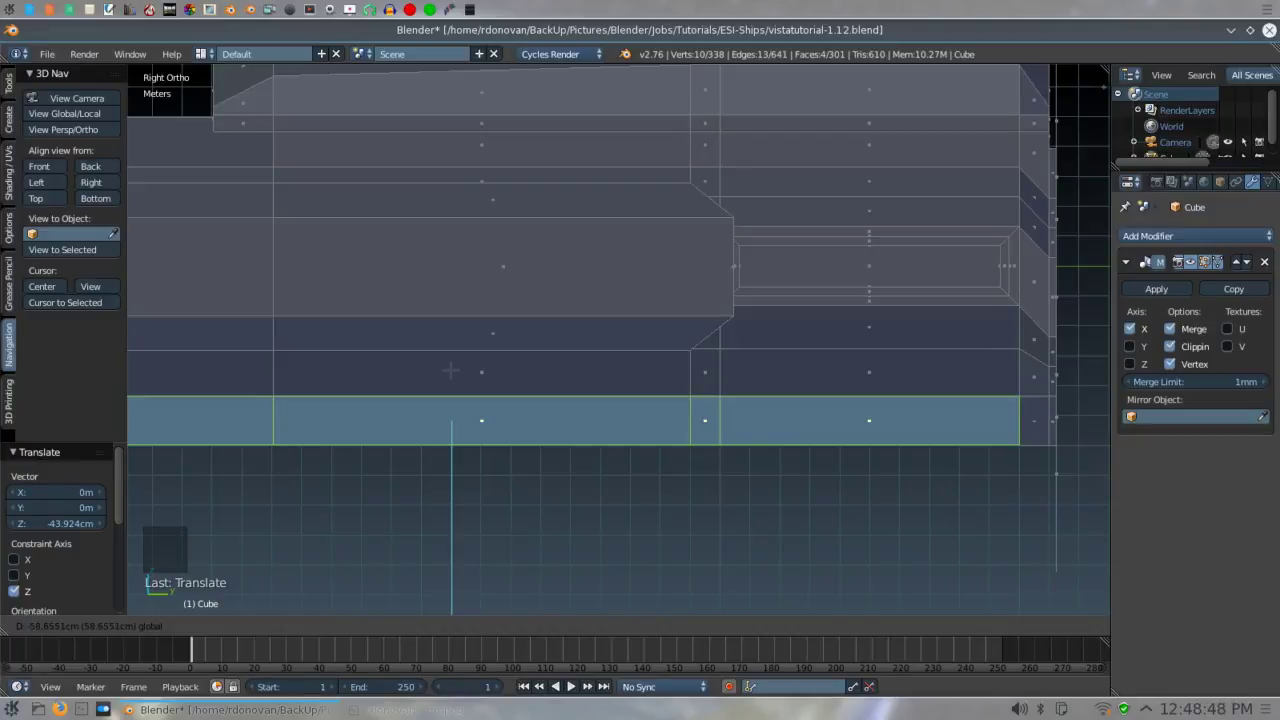
left_click_drag(451, 371, 450, 370)
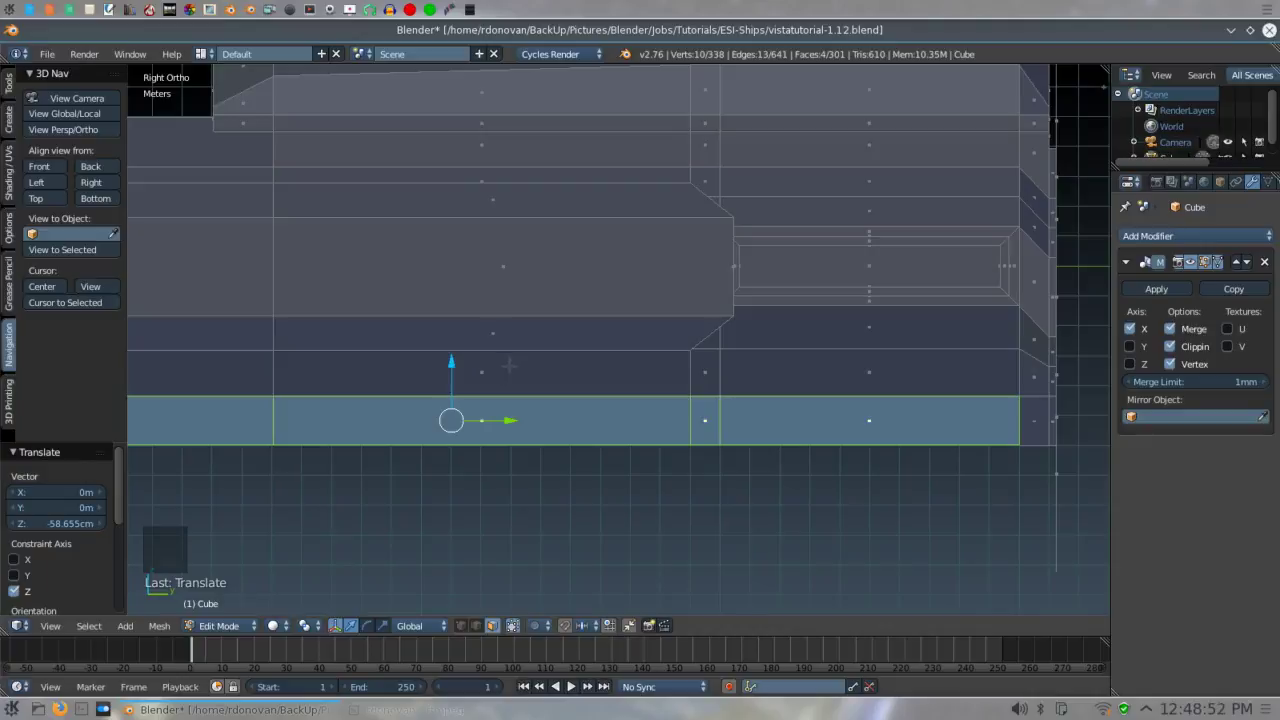
- Add the two narrow bottom faces at the rear end to the selection and lower all six about 2.83 m along Z
middle_click_drag(586, 453, 498, 462)
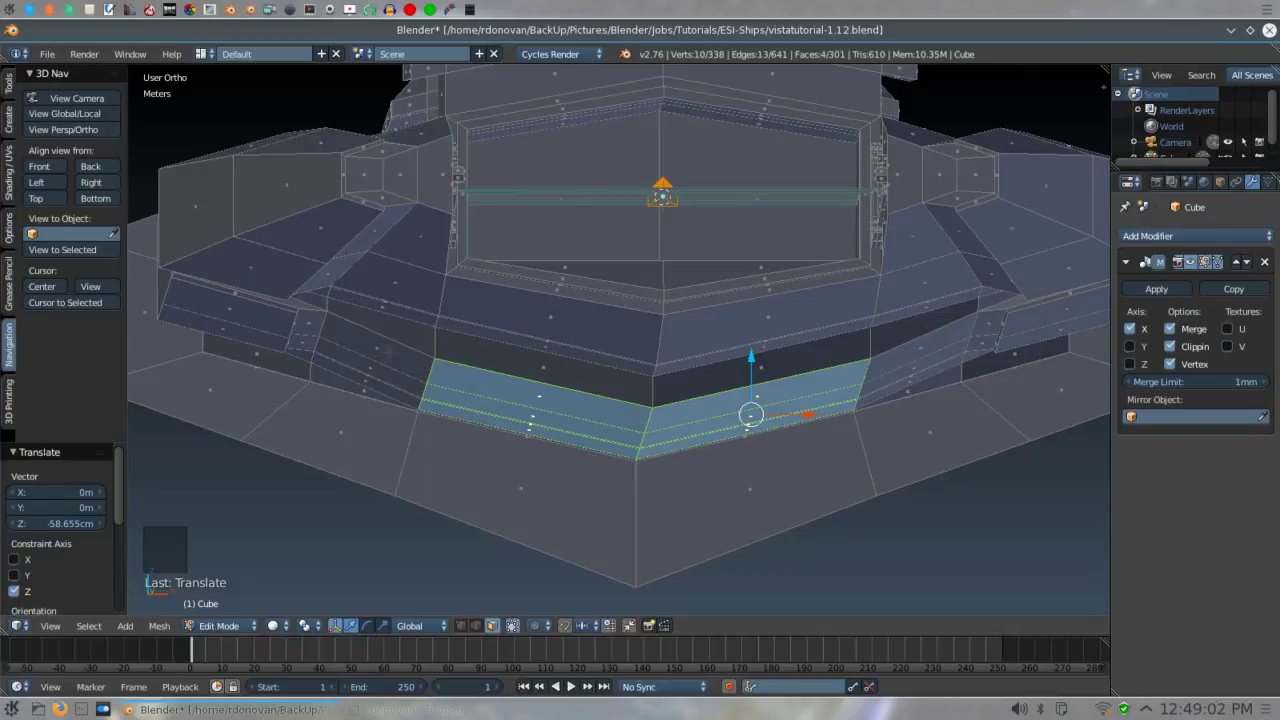
middle_click_drag(498, 462, 465, 420)
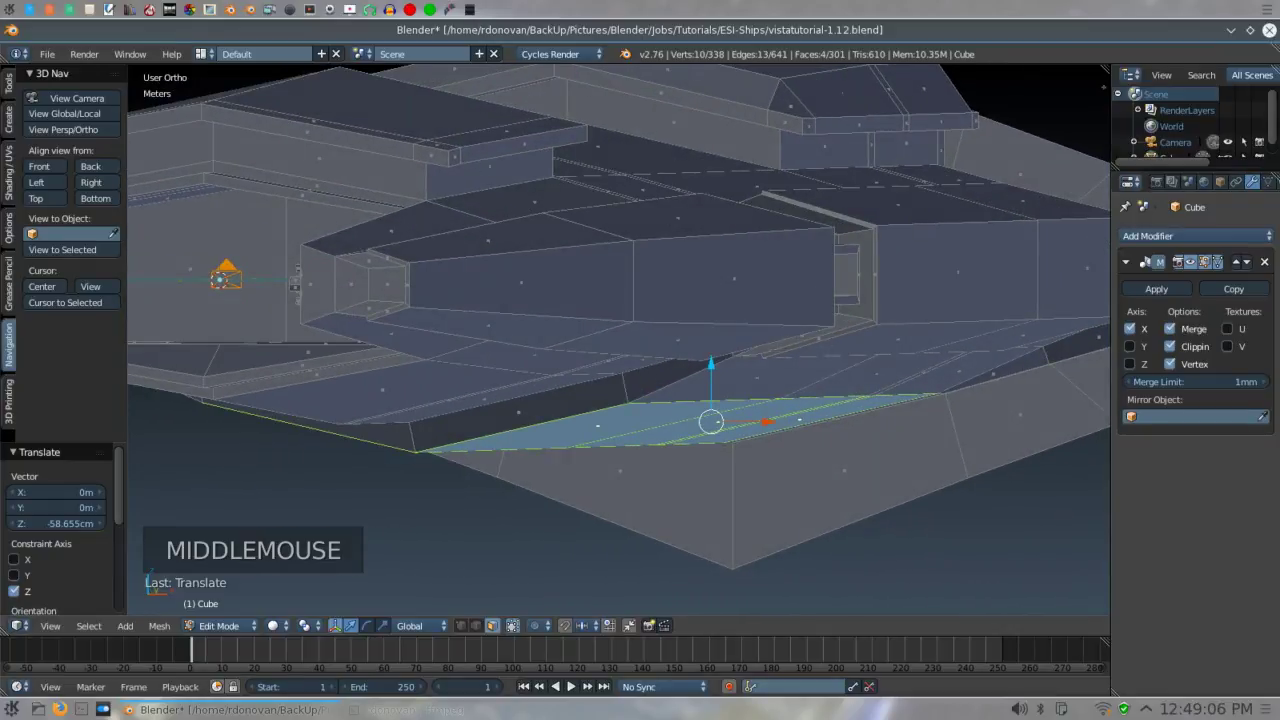
middle_click_drag(620, 420, 540, 330)
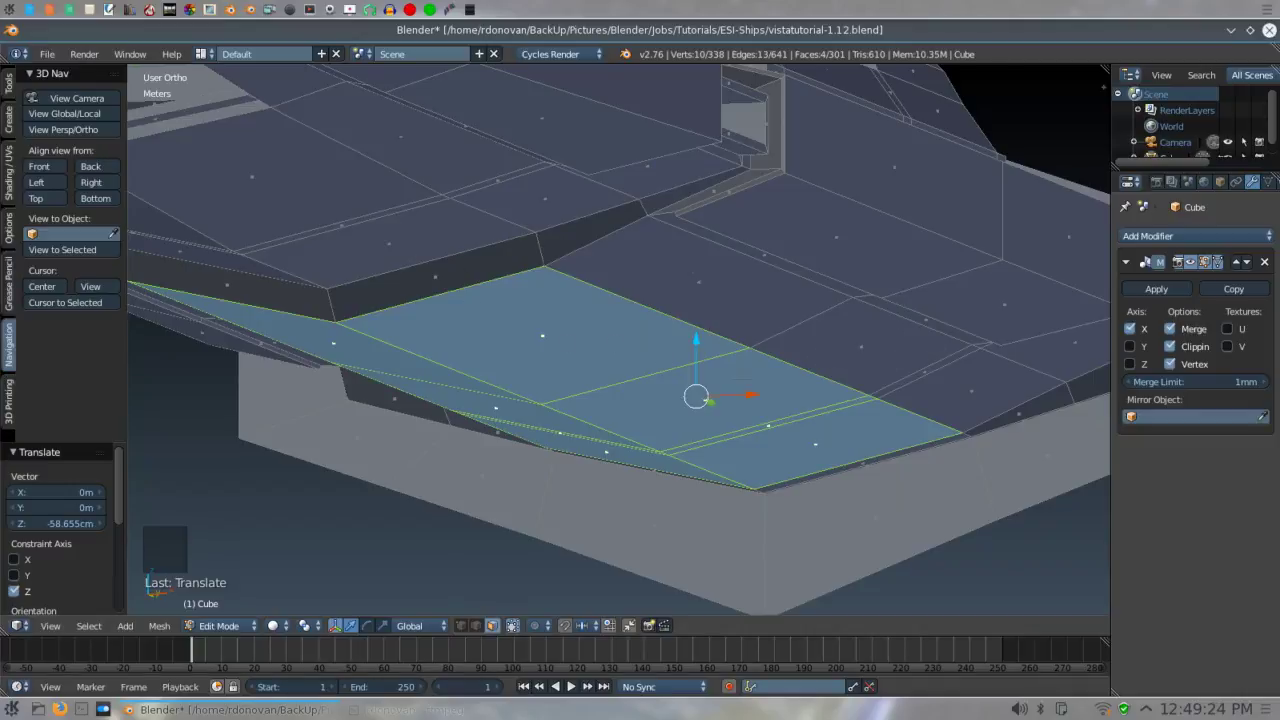
middle_click_drag(808, 411, 610, 255)
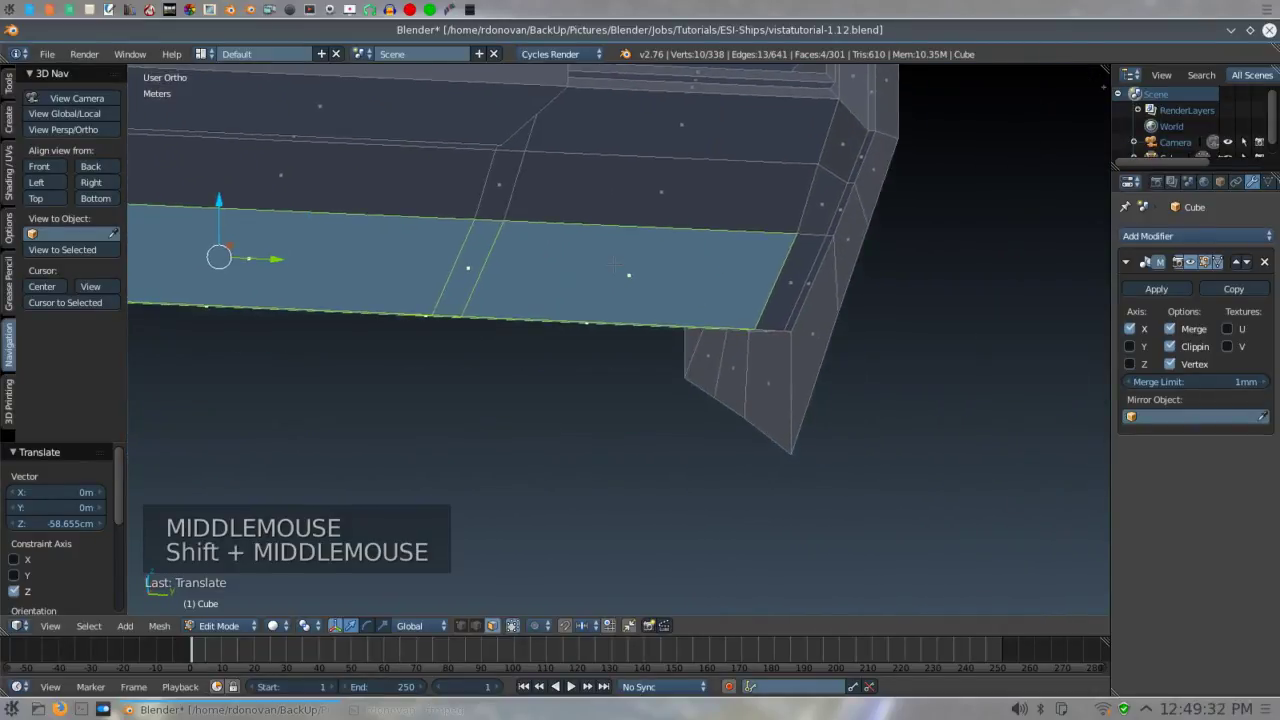
scroll(610, 255, "up", 3)
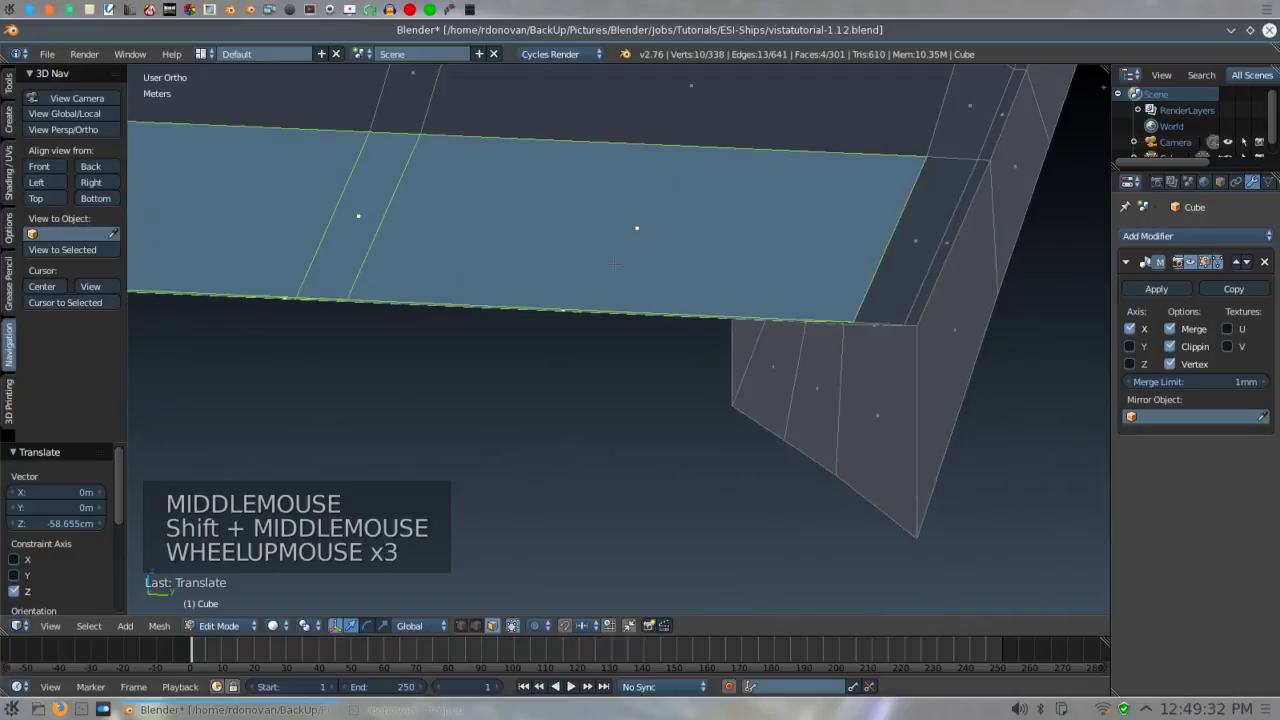
right_click(934, 197, "shift")
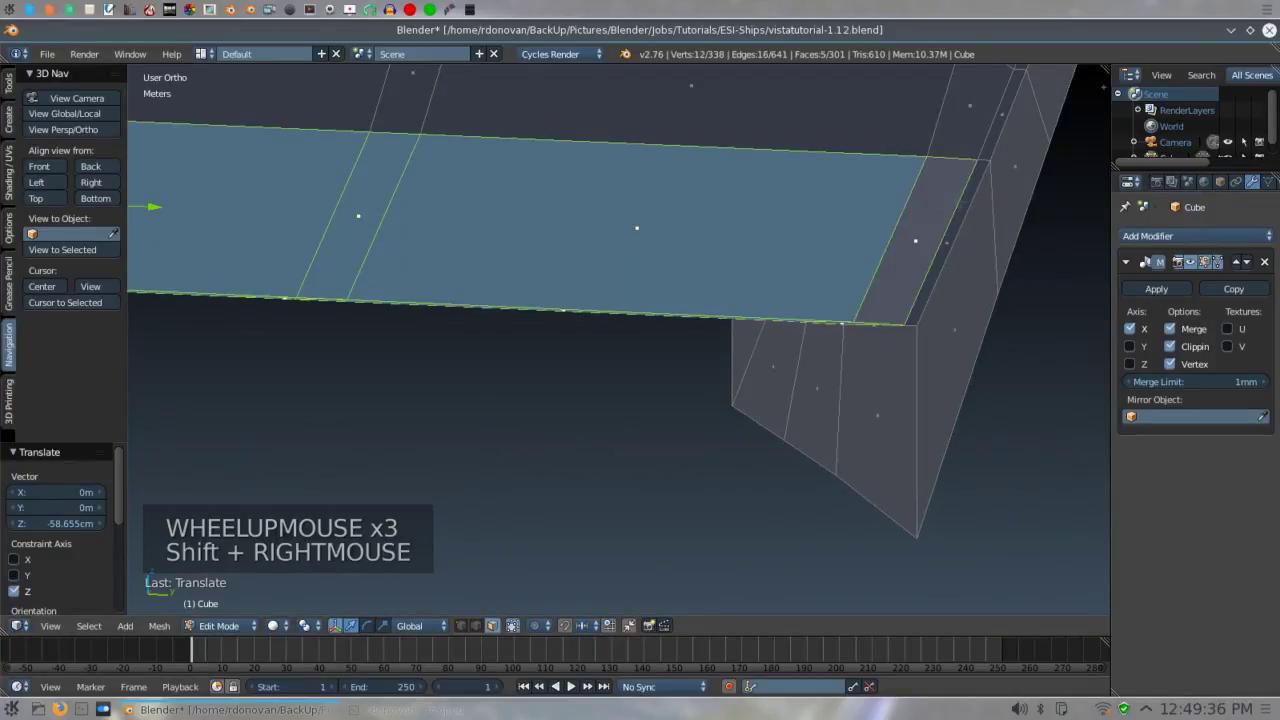
right_click(947, 242, "shift")
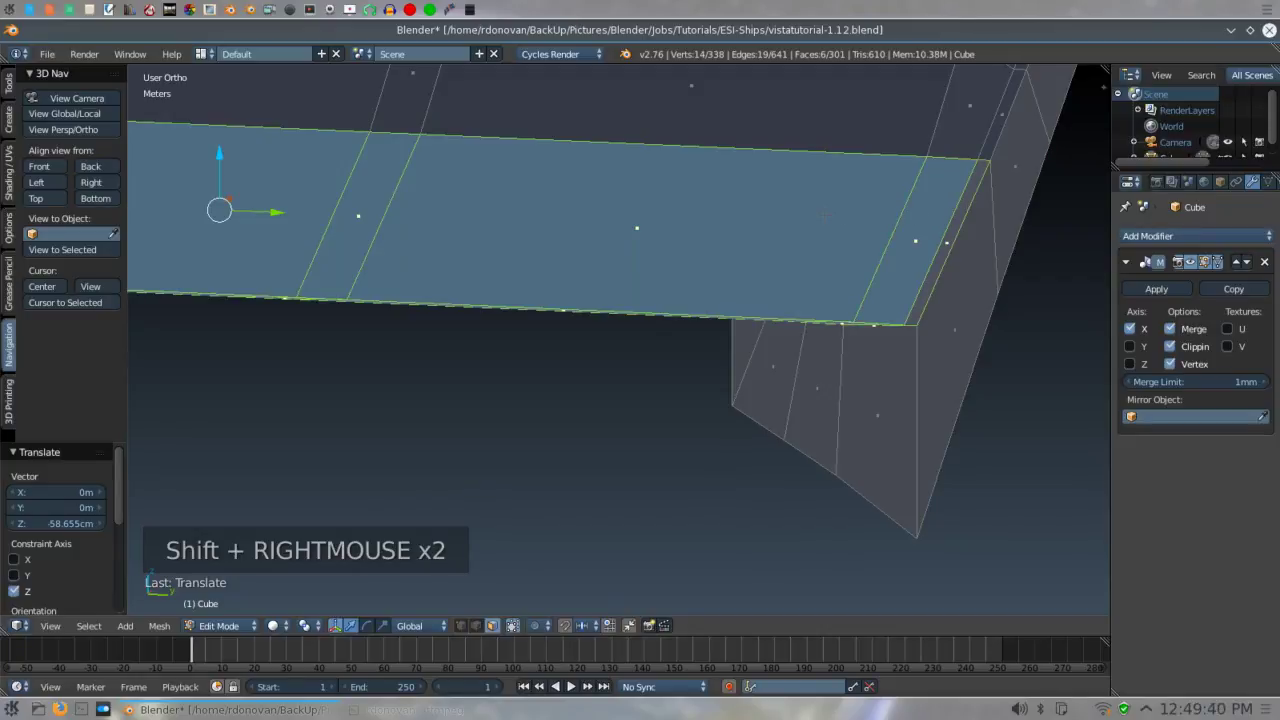
scroll(825, 214, "down", 7)
middle_click_drag(825, 210, 1097, 253, "shift")
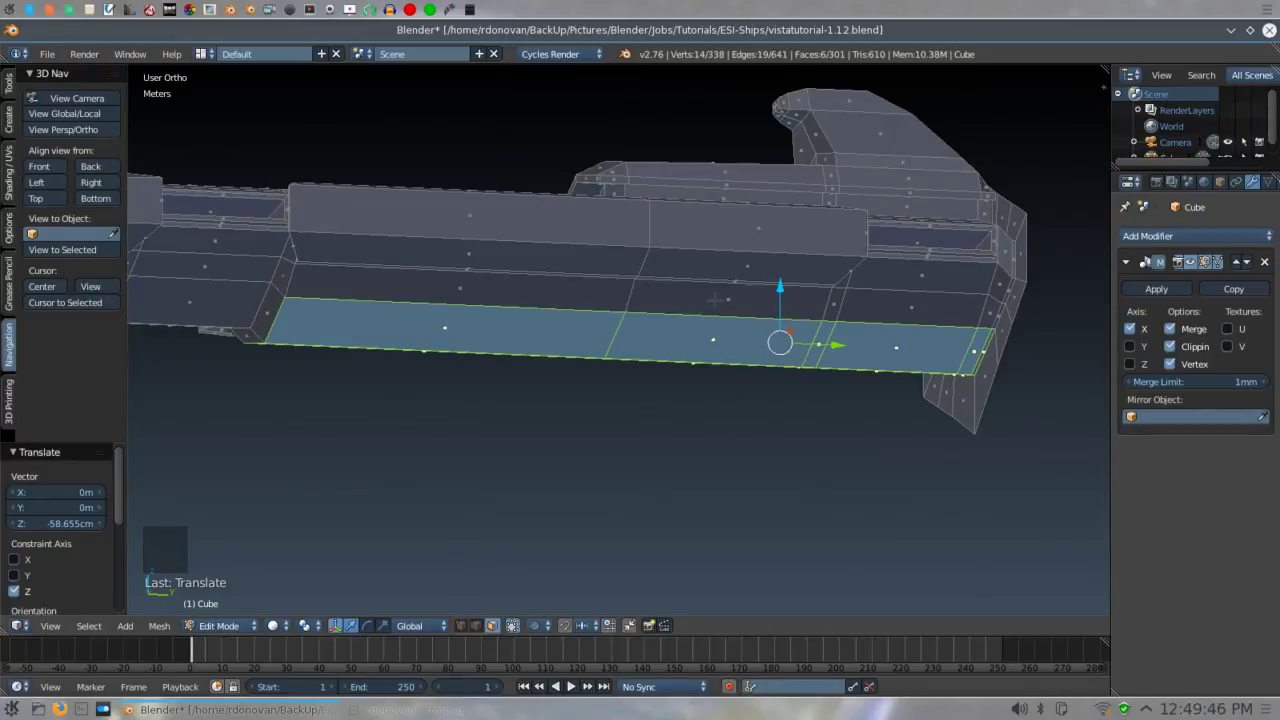
key("KP_1")
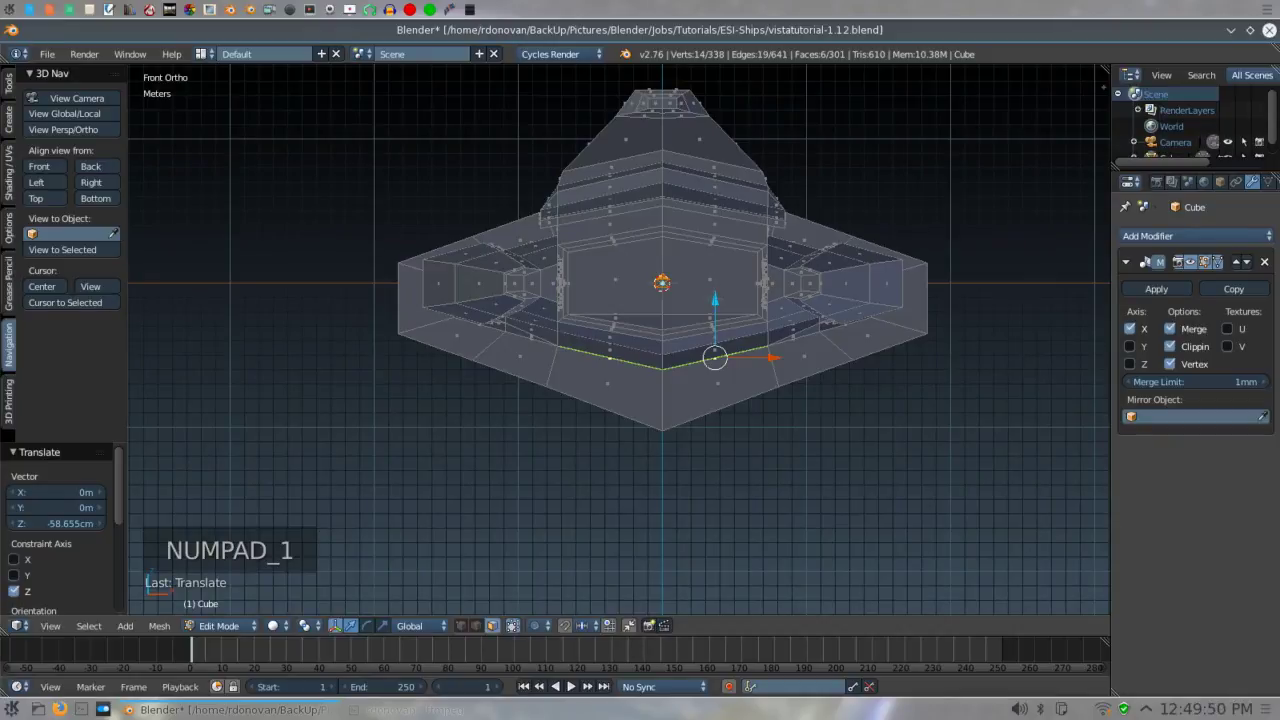
left_click_drag(715, 299, 715, 354)
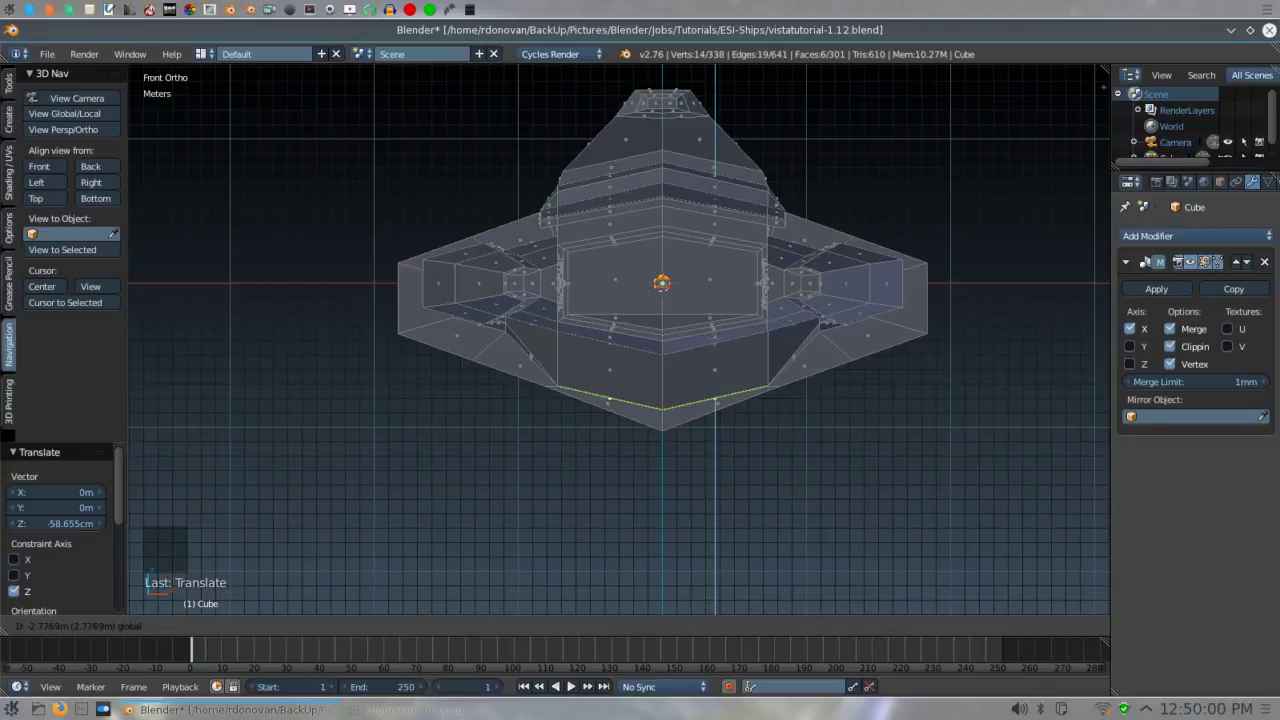
left_click_drag(715, 354, 715, 356)
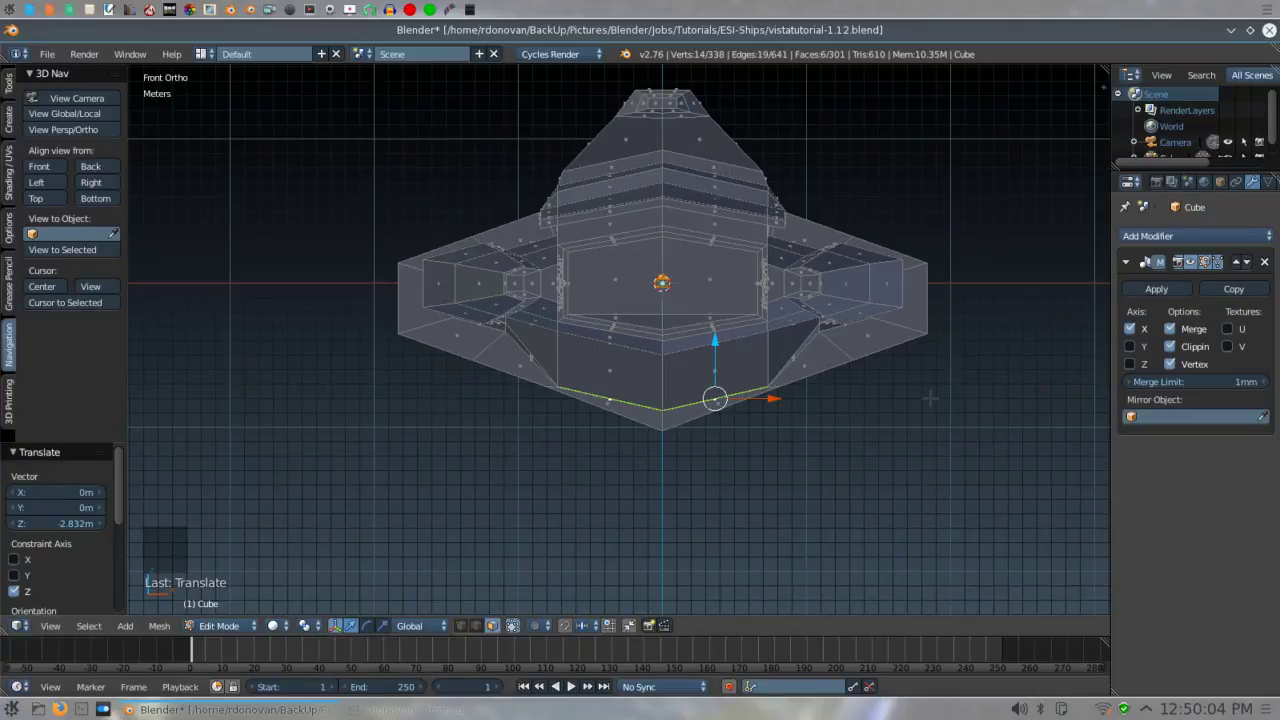
- Scale the lowered keel faces along the X axis to about 0.24 to narrow the bottom of the hull
key("s")
key("x")
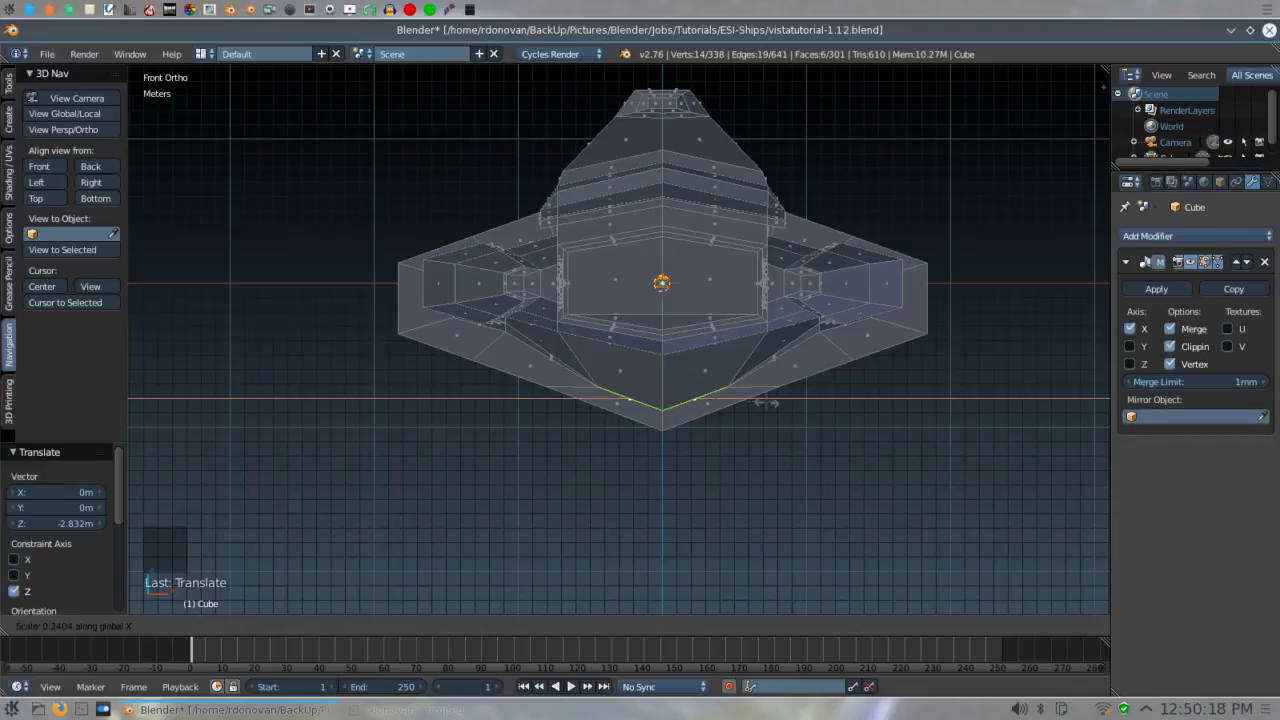
left_click(766, 403)
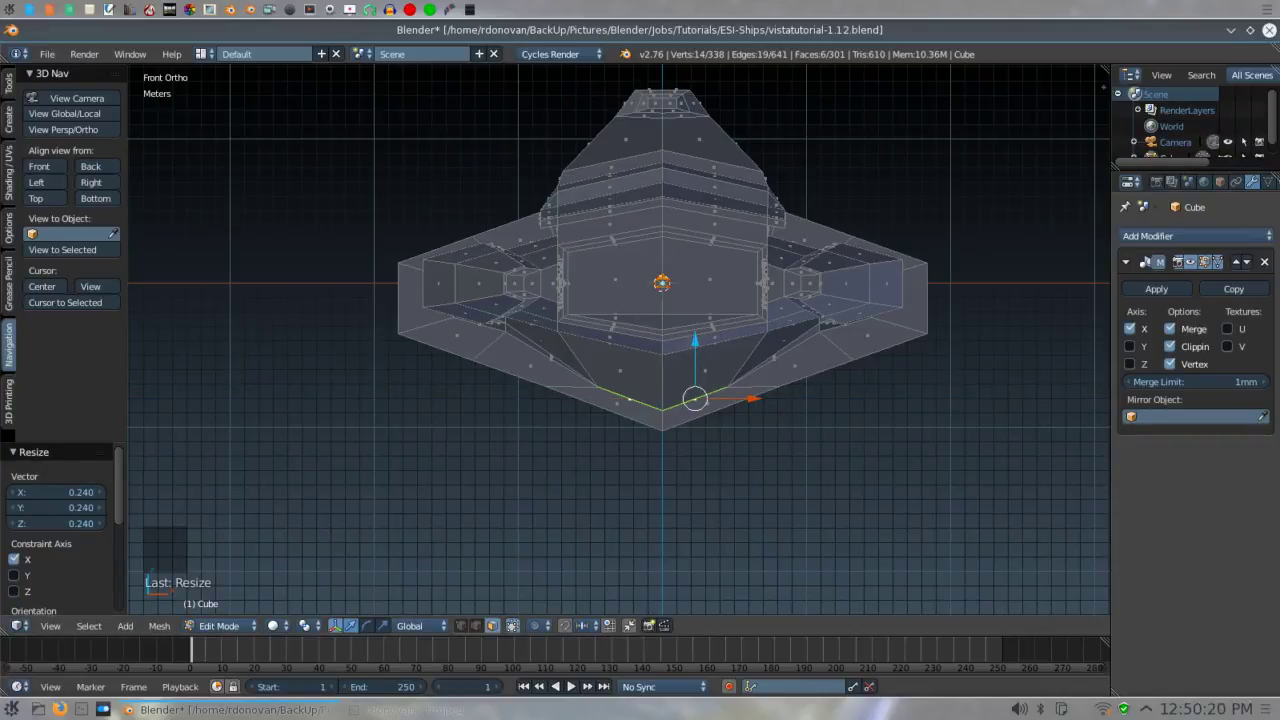
- Lower the narrowed keel faces about 94 cm along Z
left_click_drag(695, 342, 695, 353)
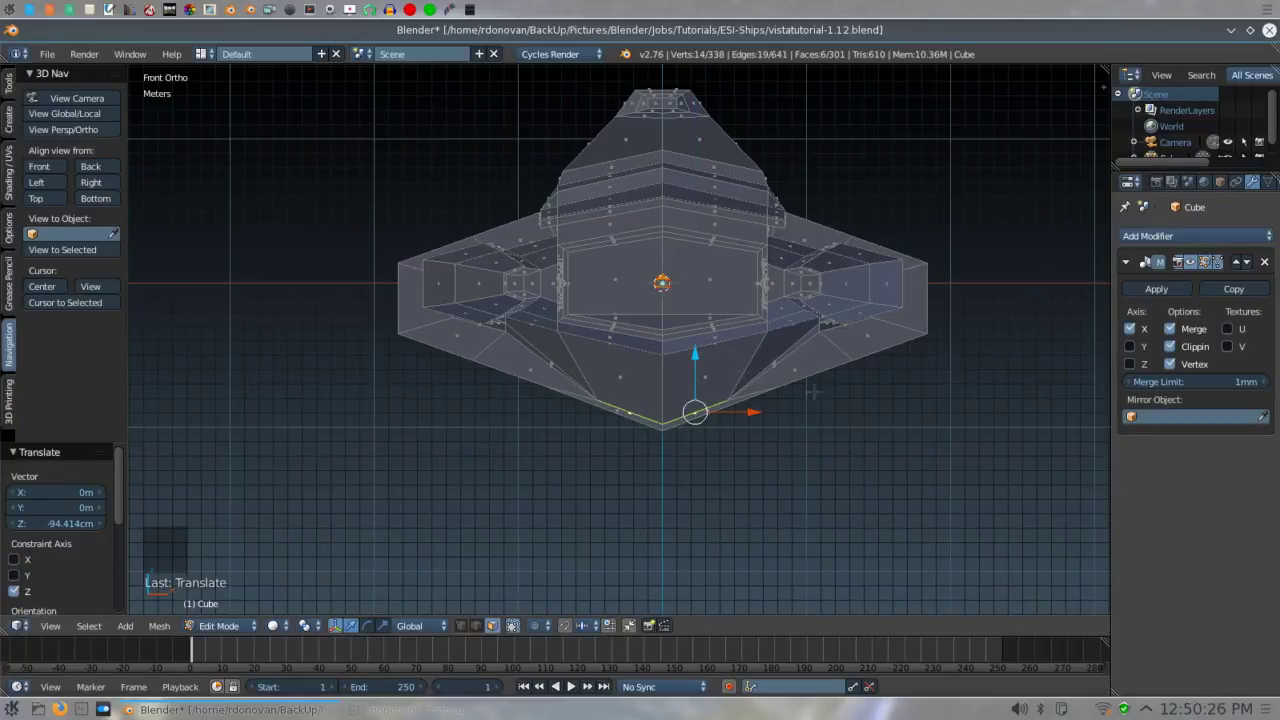
middle_click_drag(836, 442, 725, 428)
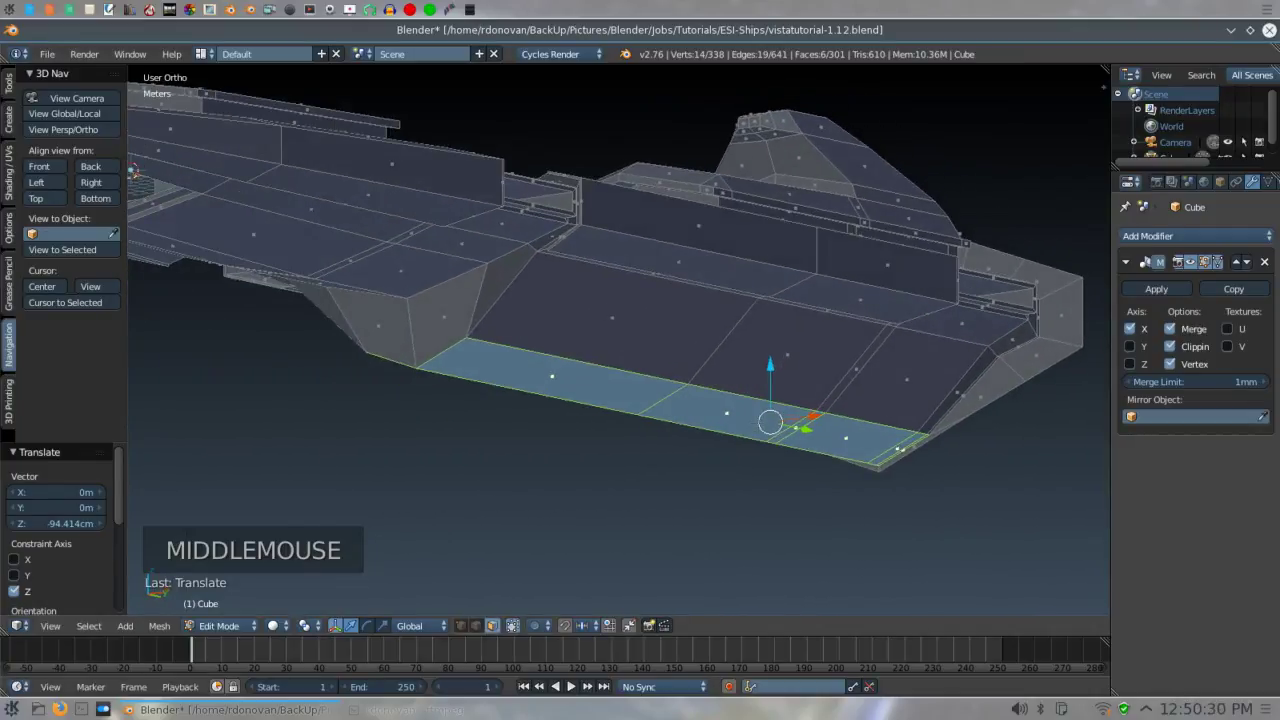
- Try out the edge, vertex and face selection modes on the keel faces, ending with vertex selection
key("ctrl+Tab")
left_click(700, 409)
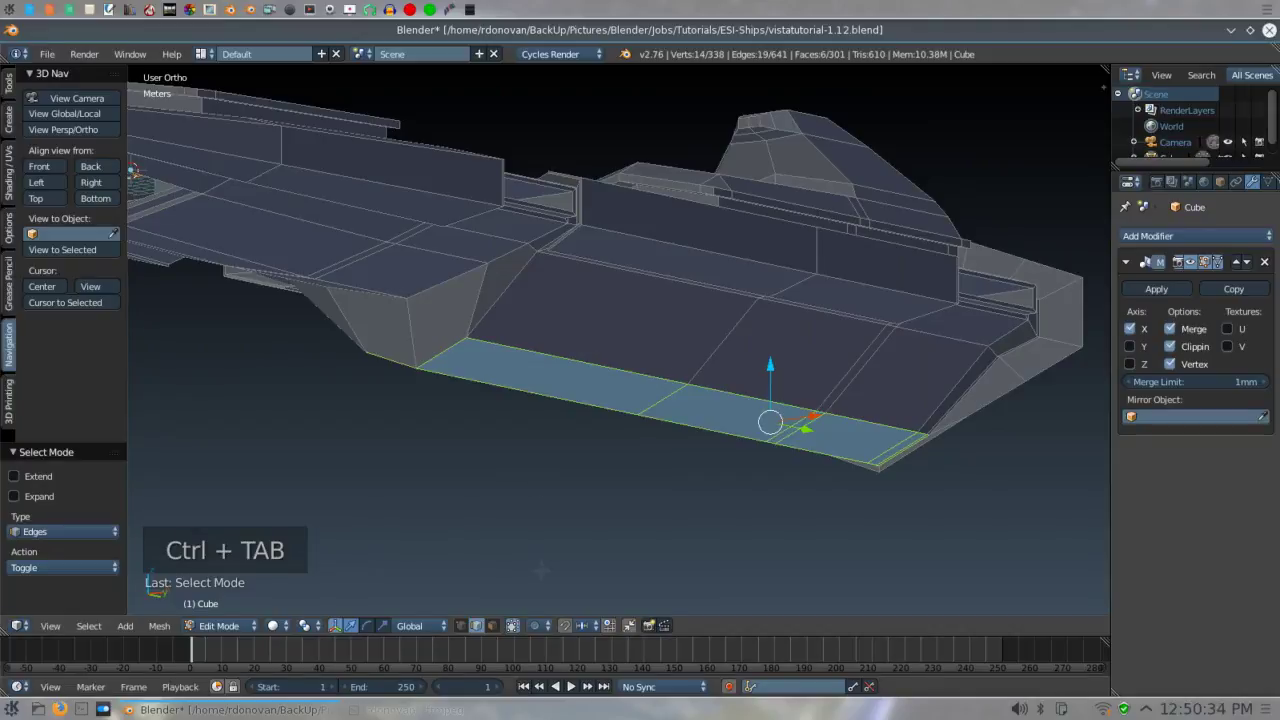
left_click(464, 627)
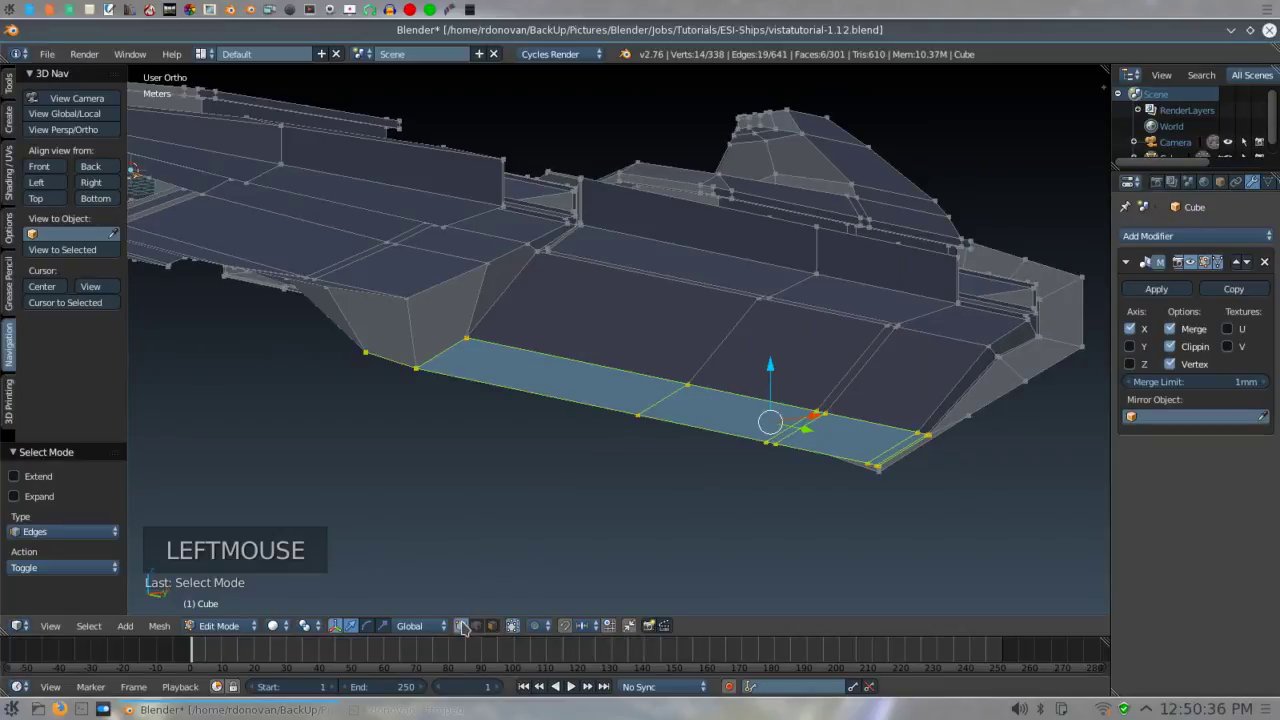
left_click(477, 627)
left_click(491, 626)
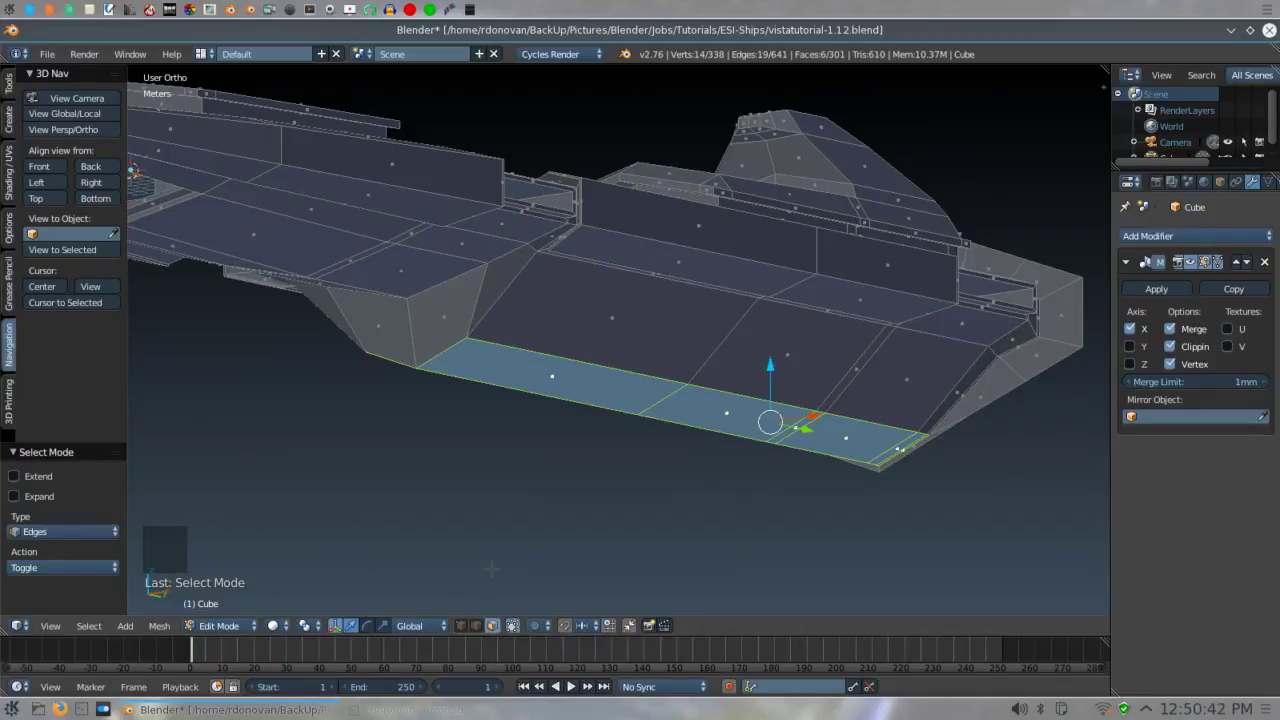
key("ctrl+Tab")
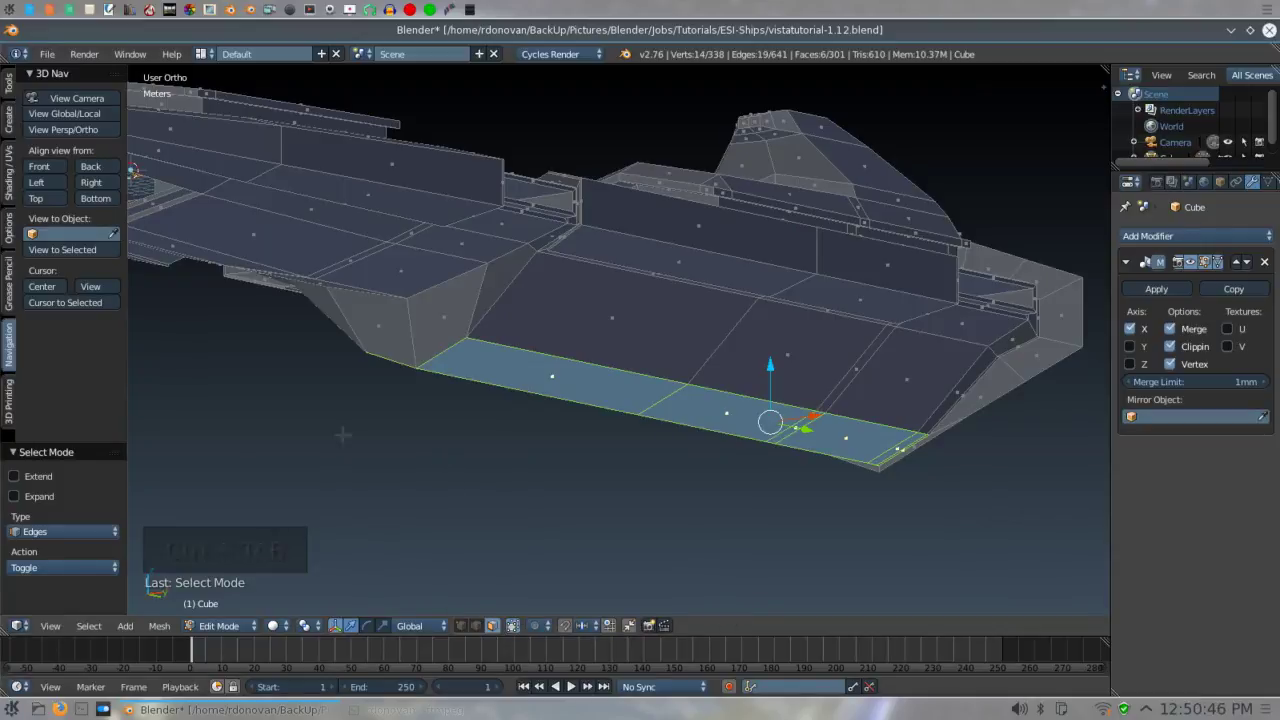
key("ctrl+Tab")
left_click(390, 414)
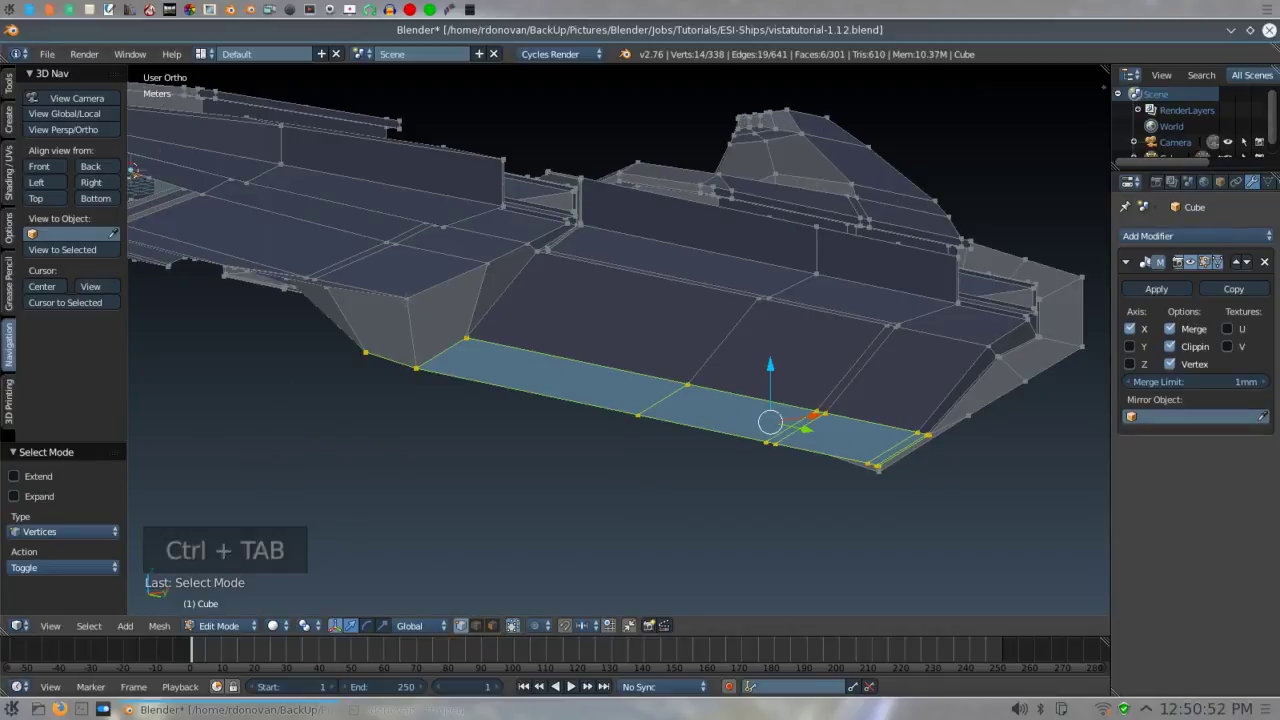
- Switch to edge selection and select the two bottom centerline edges directly ahead of the keel
key("ctrl+Tab")
left_click(352, 366)
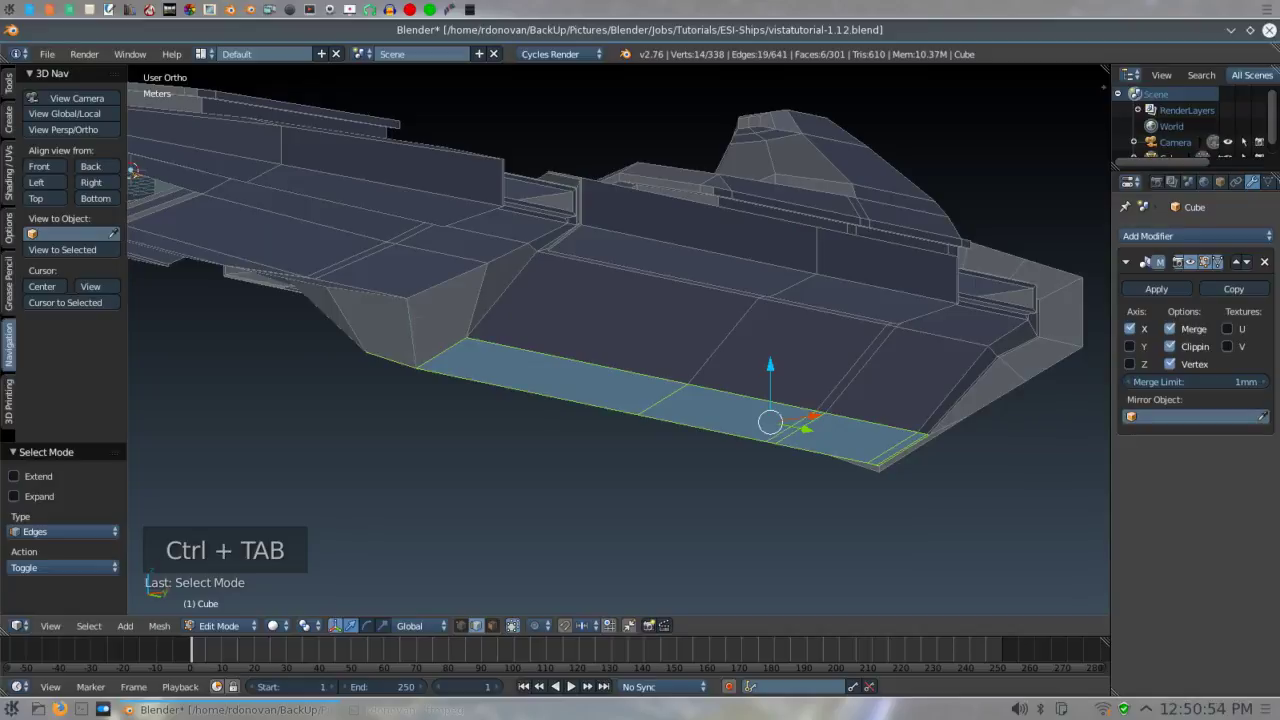
right_click(363, 291)
scroll(363, 291, "up", 2)
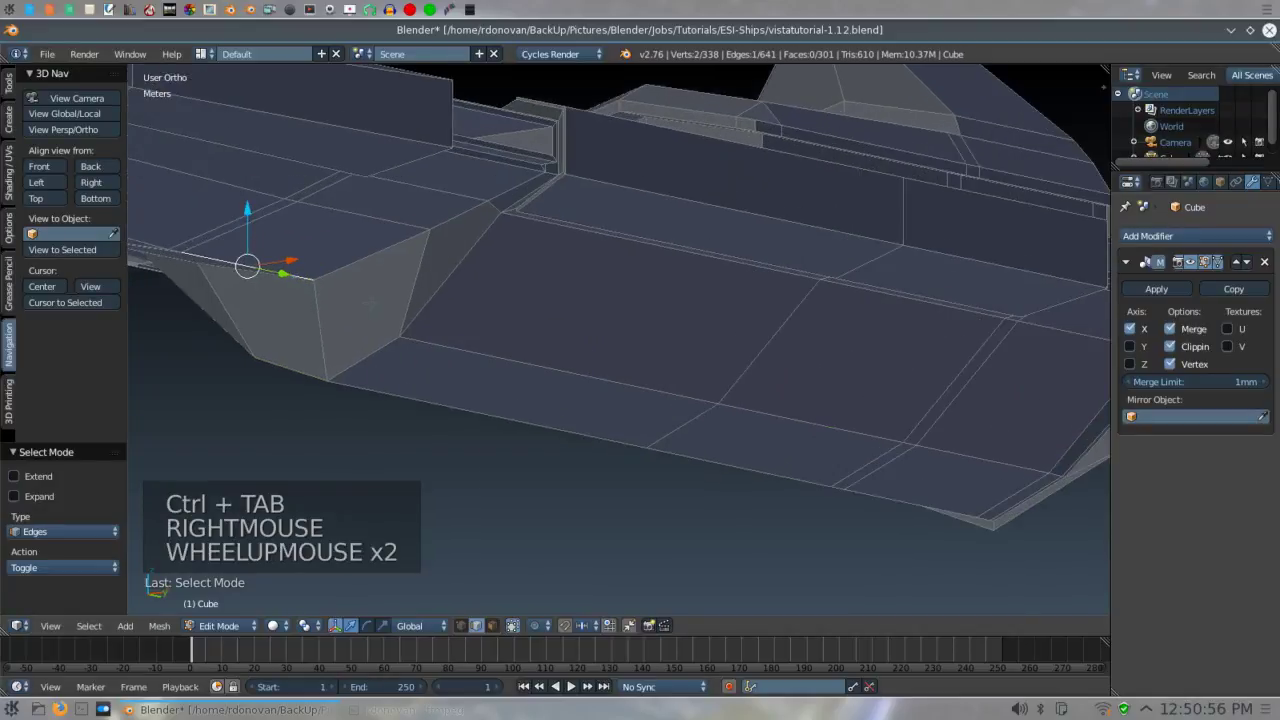
middle_click_drag(357, 298, 370, 241, "shift")
scroll(368, 240, "up", 1)
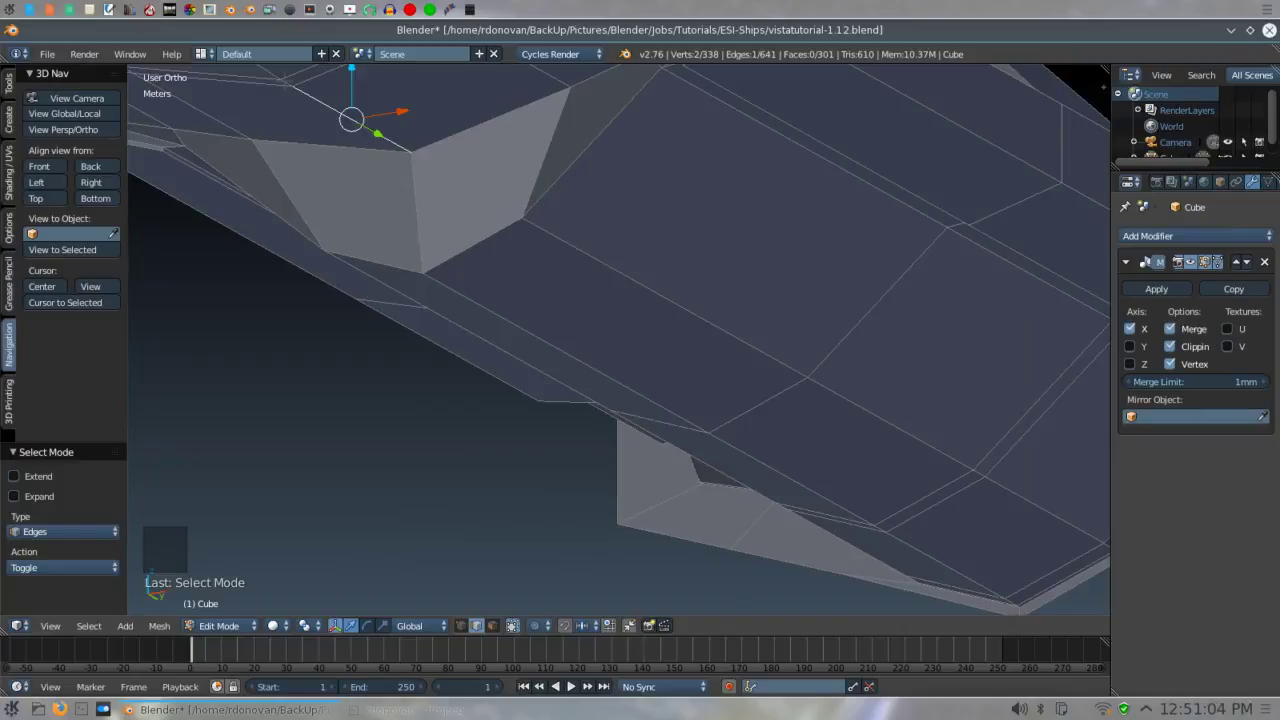
right_click(286, 81, "shift")
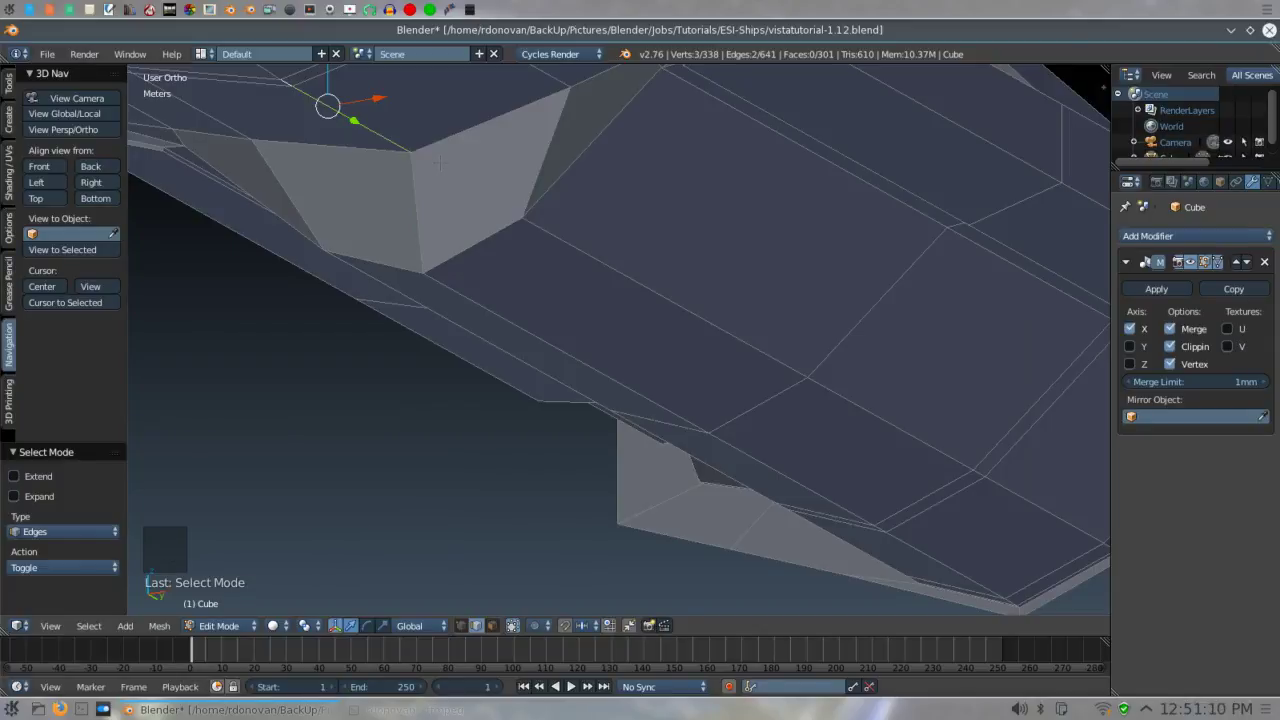
- Raise the two centerline edges along Z in two moves, the second about 87 cm, checking against the side view
key("KP_3")
middle_click_drag(650, 400, 450, 345, "shift")
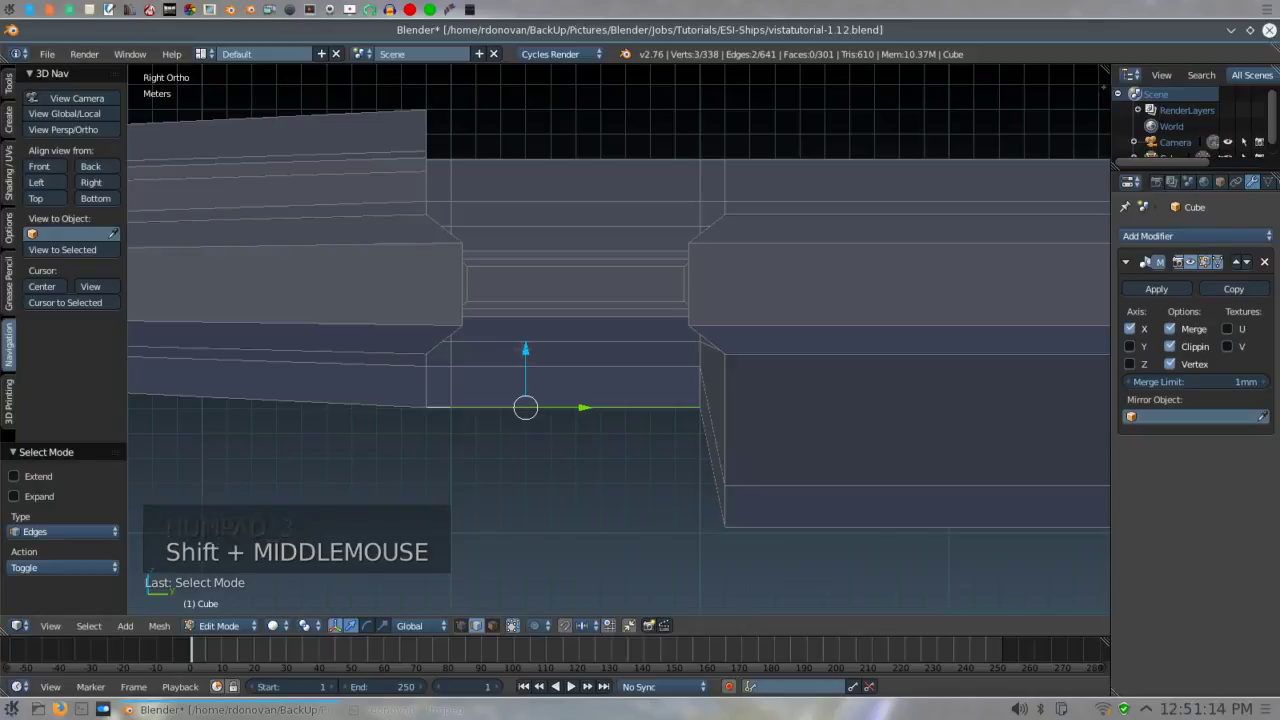
left_click_drag(525, 350, 520, 335)
middle_click_drag(520, 335, 568, 300)
left_click_drag(549, 305, 548, 285)
key("KP_3")
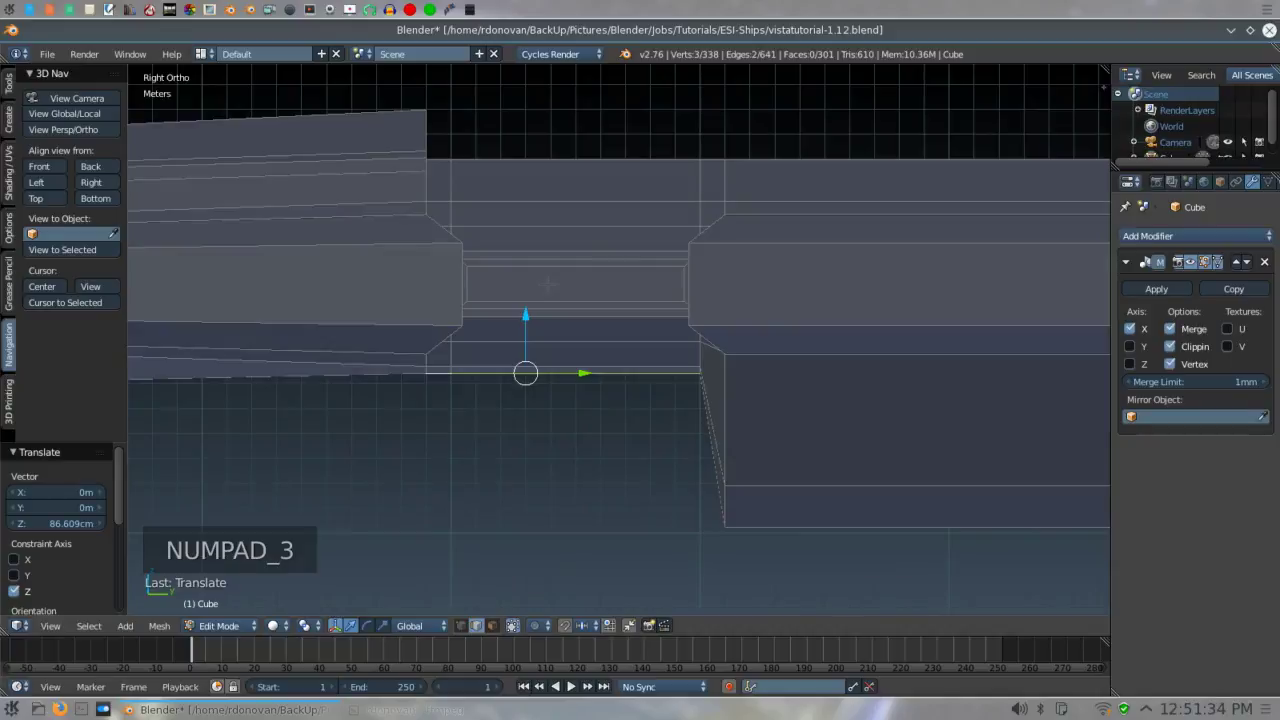
- Fine-tune the centerline edges' height, lowering them about 48 cm and 3 cm and raising them about 6 cm along Z
left_click_drag(526, 312, 527, 325)
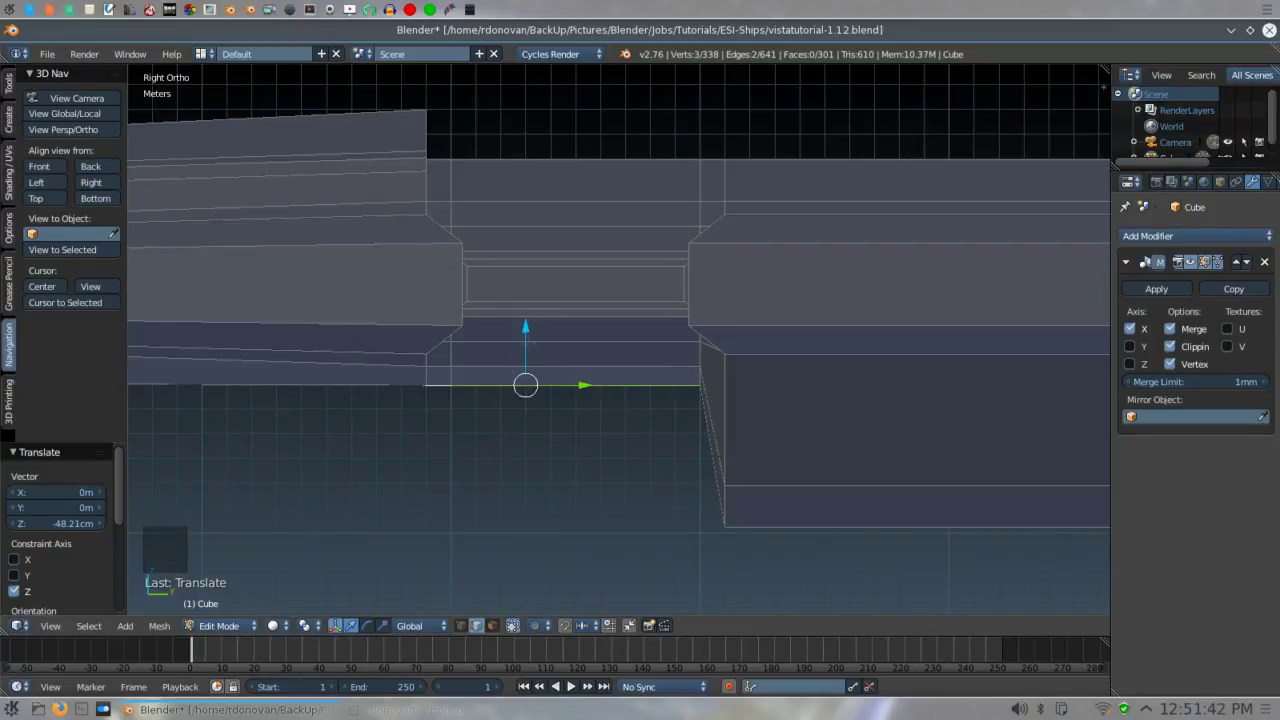
left_click_drag(527, 326, 527, 327)
middle_click_drag(567, 433, 590, 402)
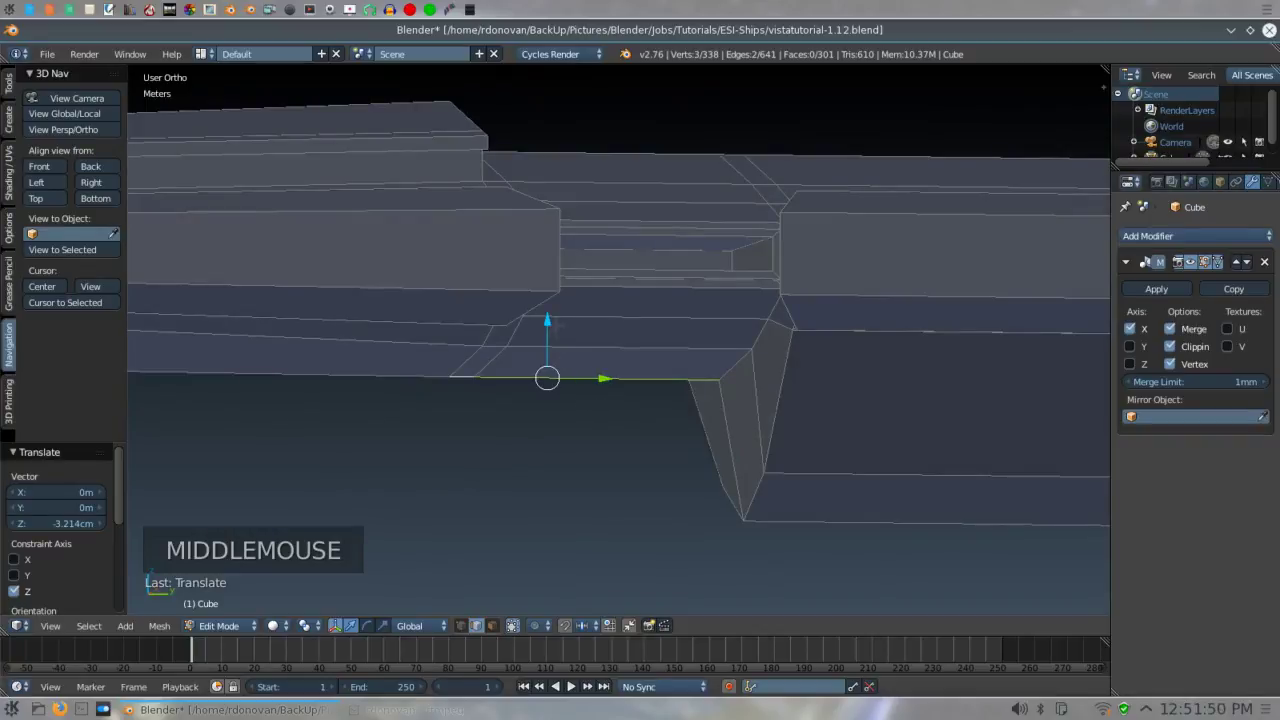
left_click_drag(547, 326, 547, 317)
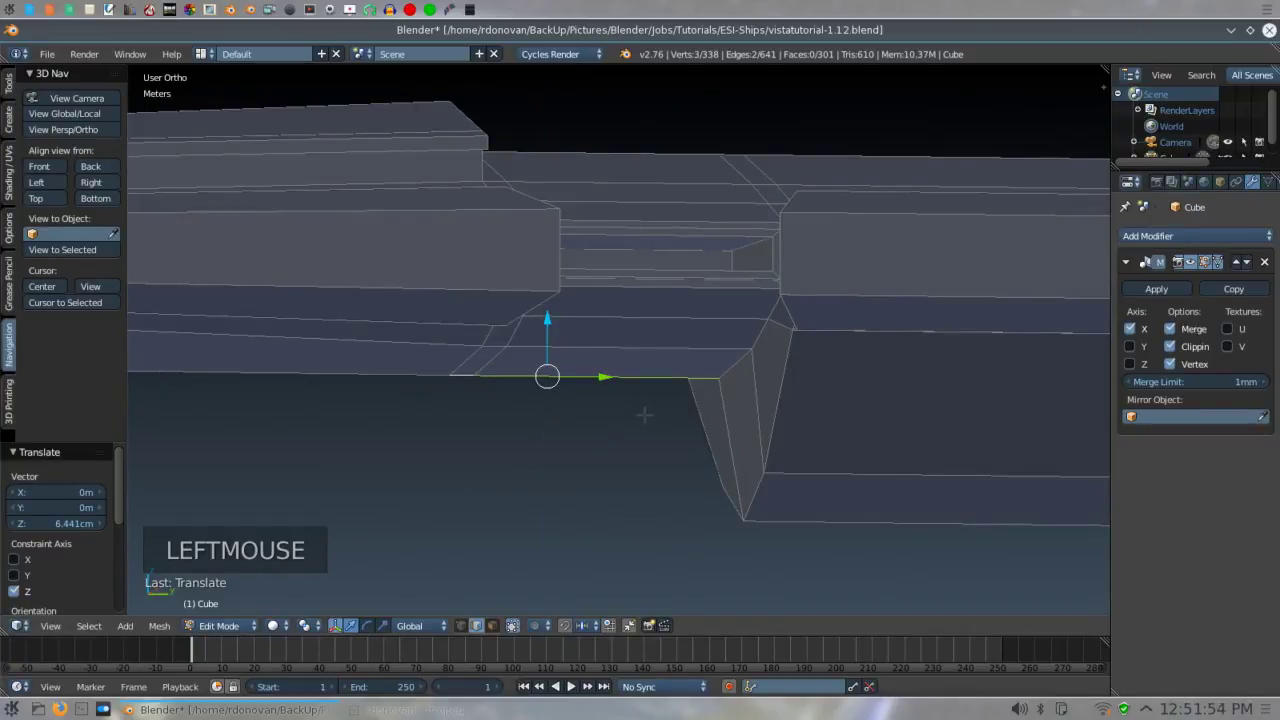
- Switch to vertex selection and lower the outer upper corner vertex of the keel's front slope about 1.43 m along Z
key("ctrl+Tab")
key("v")
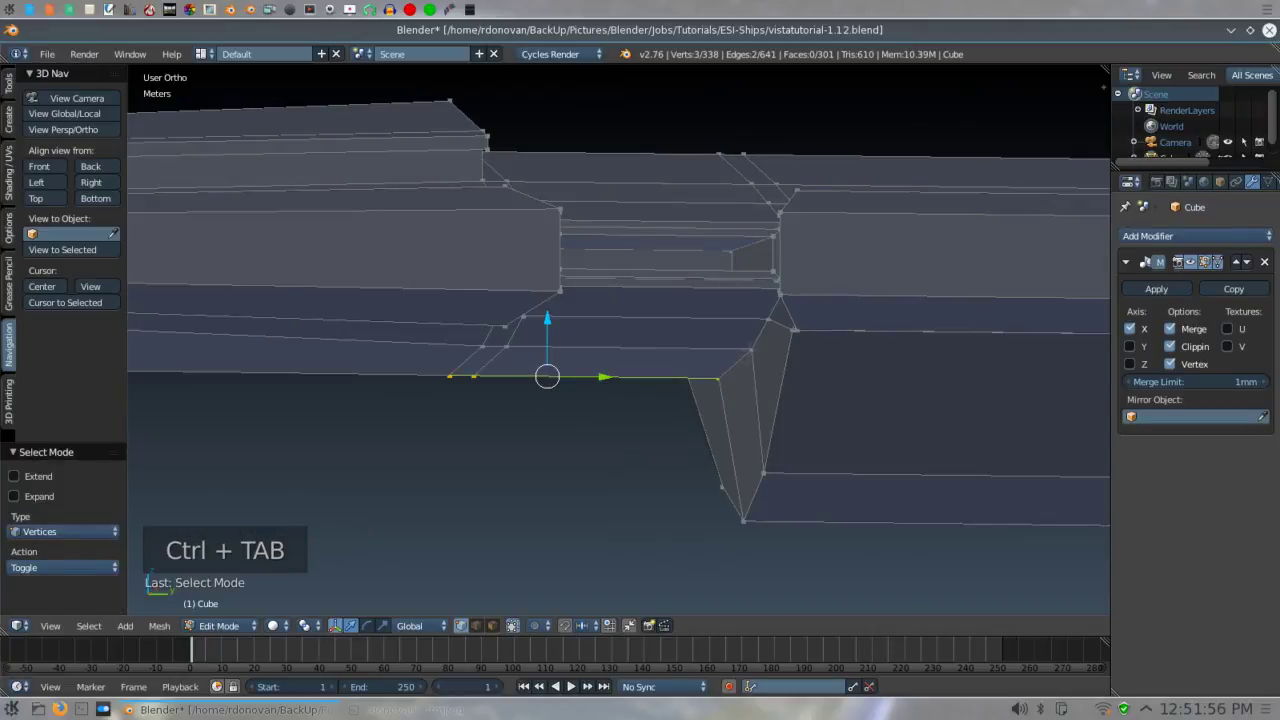
right_click(750, 349)
middle_click_drag(750, 349, 650, 310)
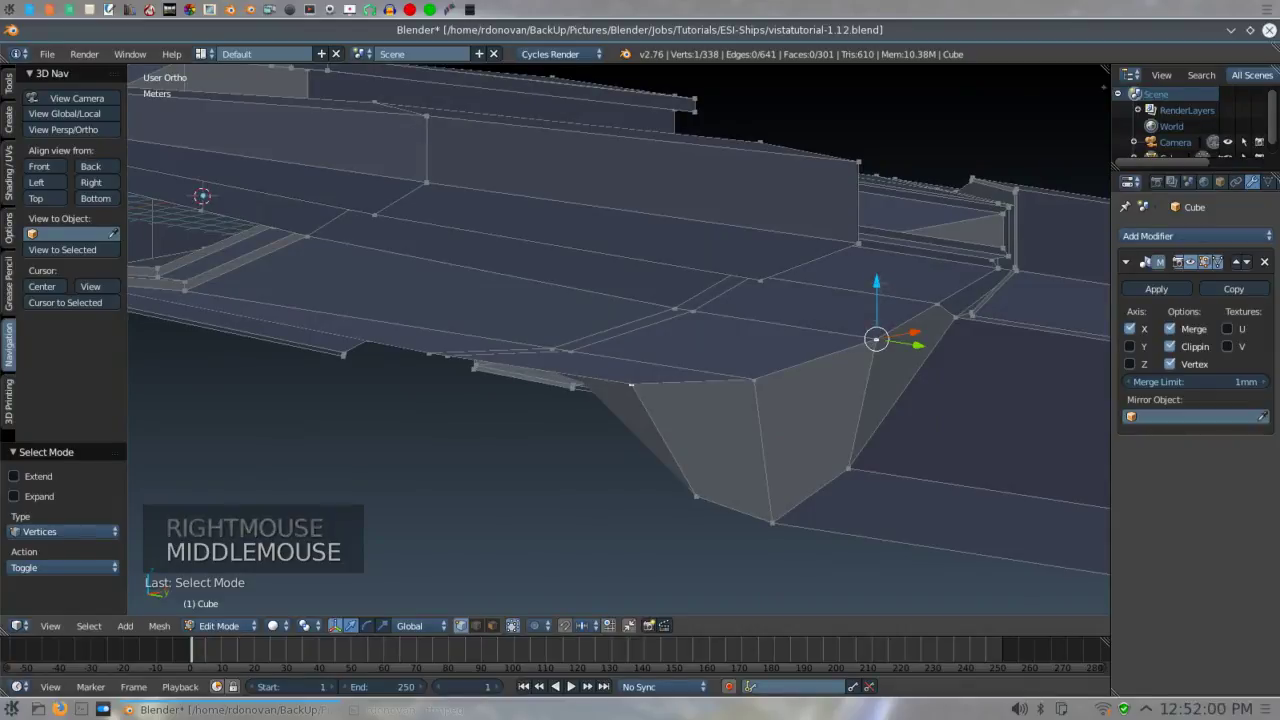
left_click_drag(876, 285, 875, 316)
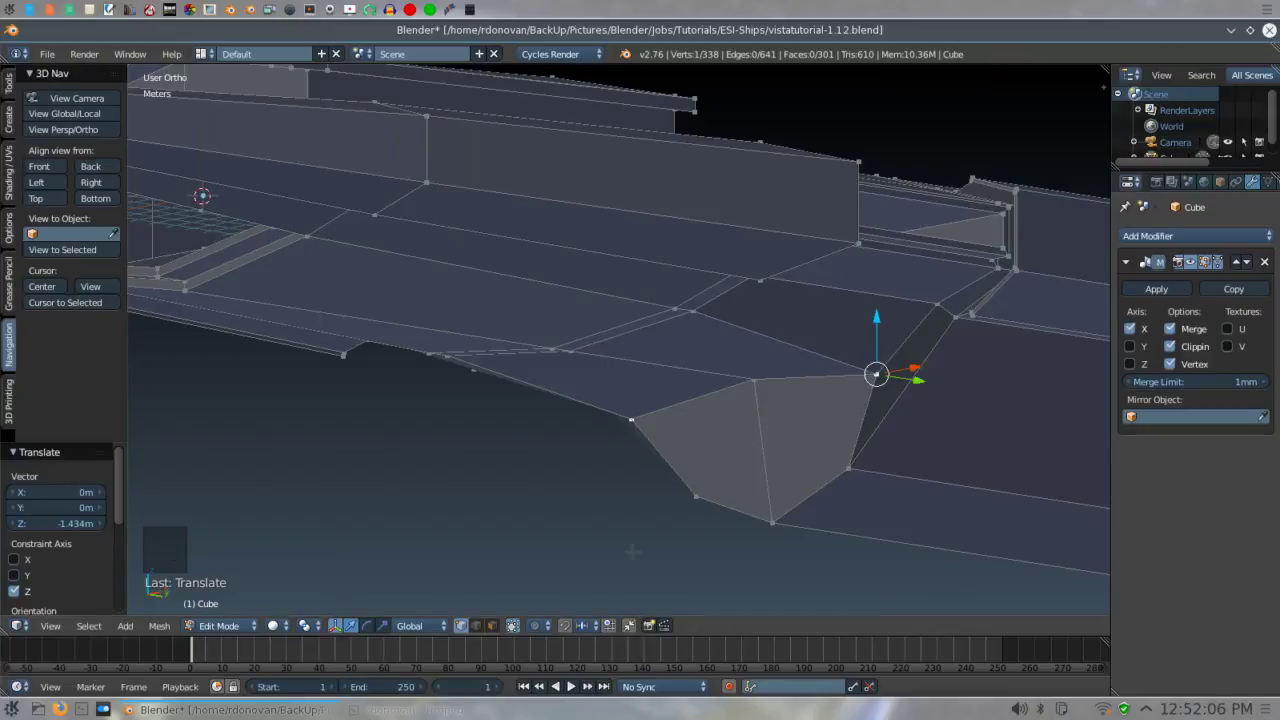
key("KP_1")
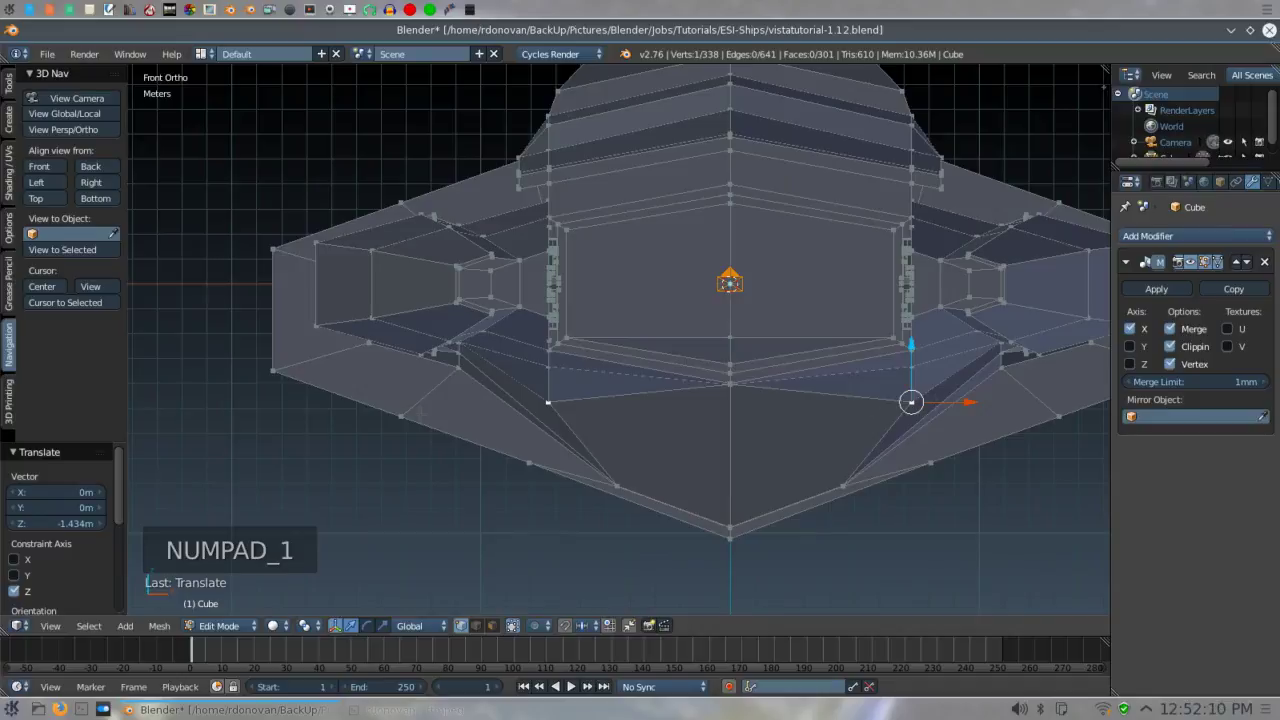
middle_click_drag(620, 456, 682, 514)
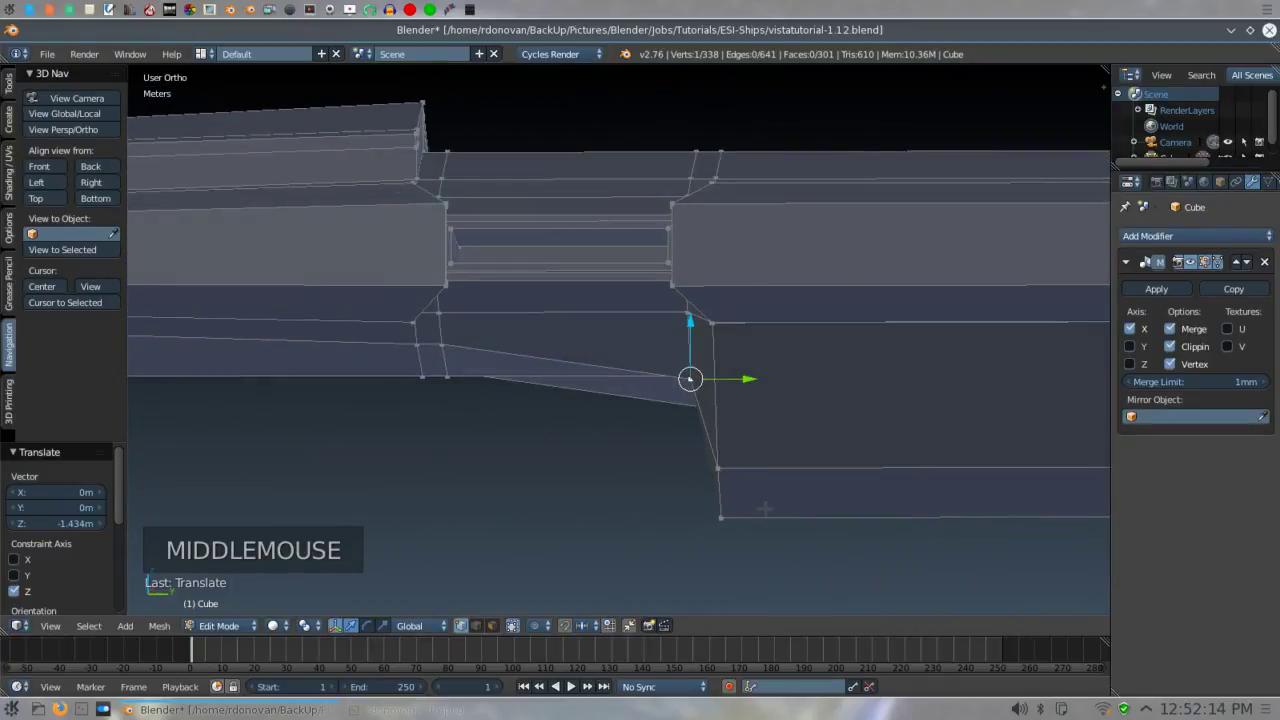
- Switch to face selection and delete the sloped face at the front end of the keel
middle_click_drag(765, 515, 829, 526)
key("ctrl+Tab")
left_click(830, 560)
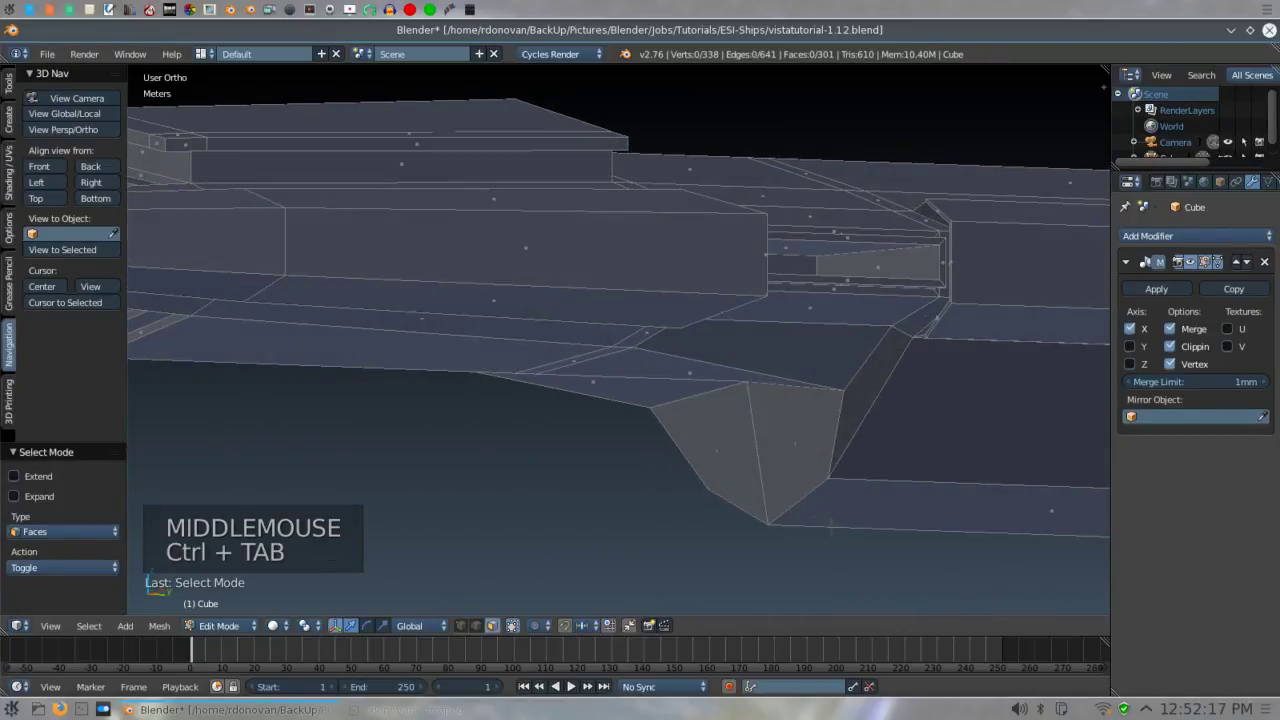
right_click(808, 465)
key("x")
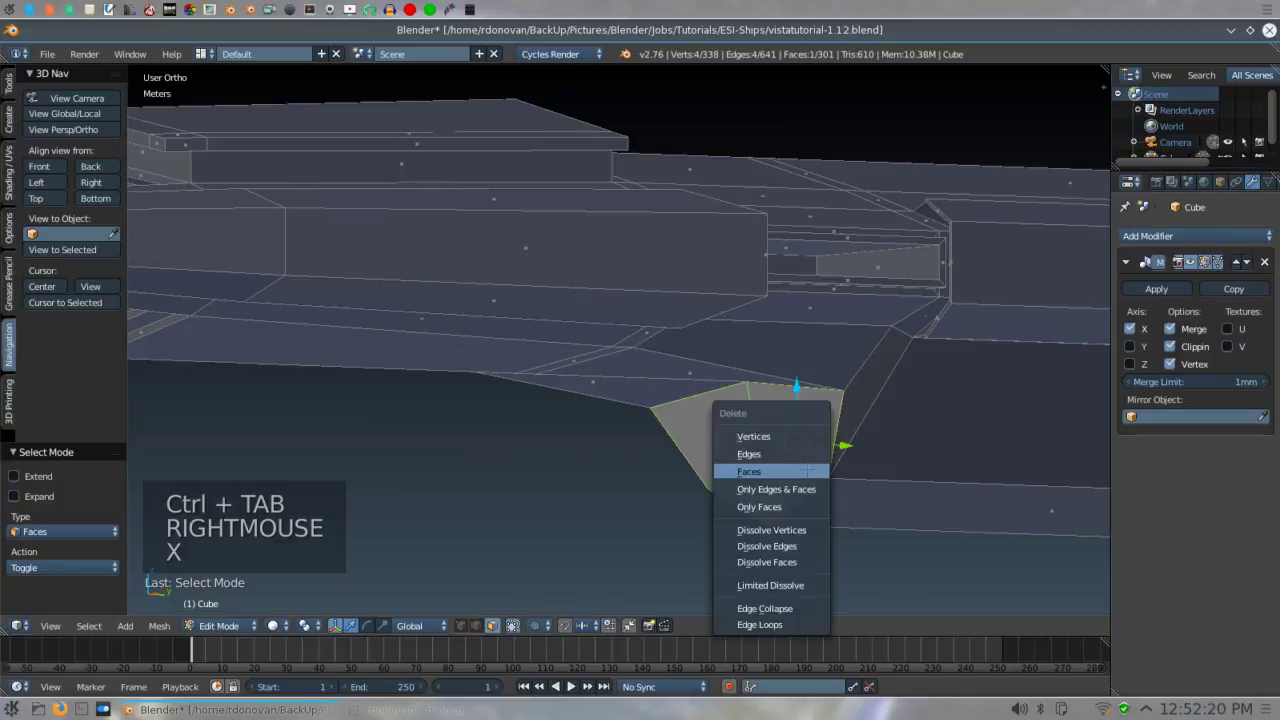
left_click(808, 471)
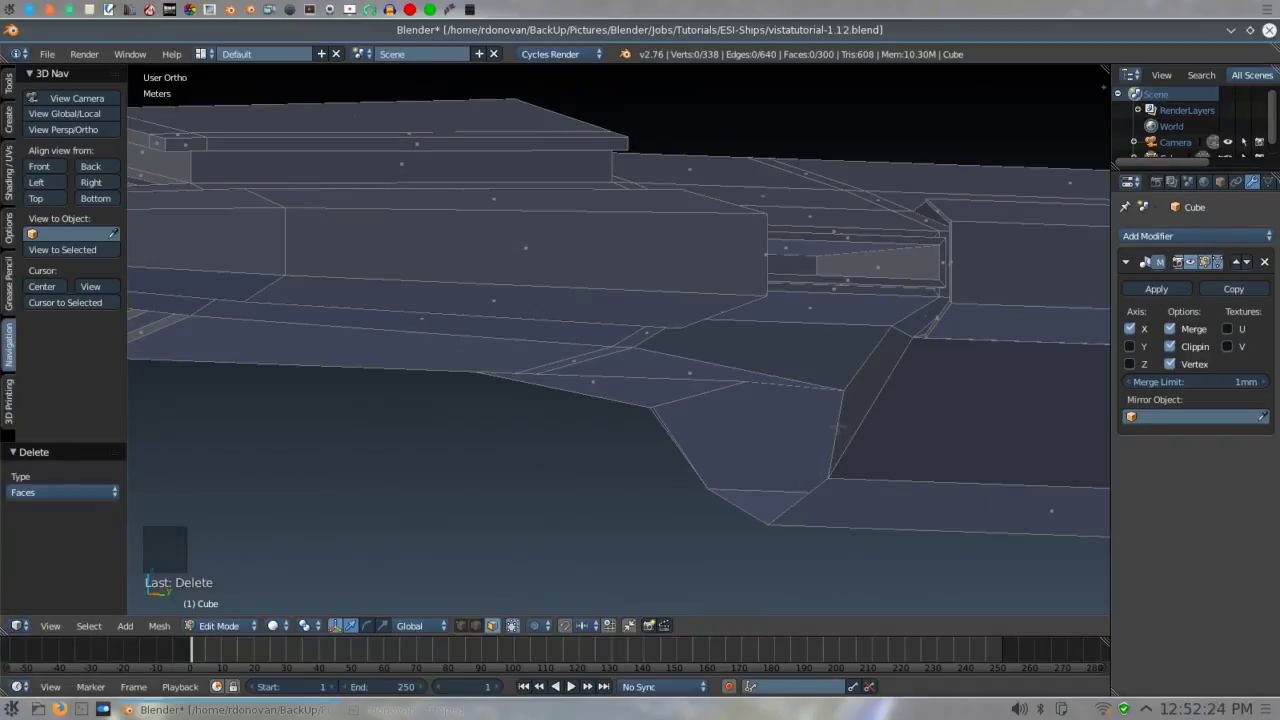
- Select the border edges of the opening at the keel's front and extrude them inward, scaled to 0.9
key("ctrl+Tab")
left_click(840, 411)
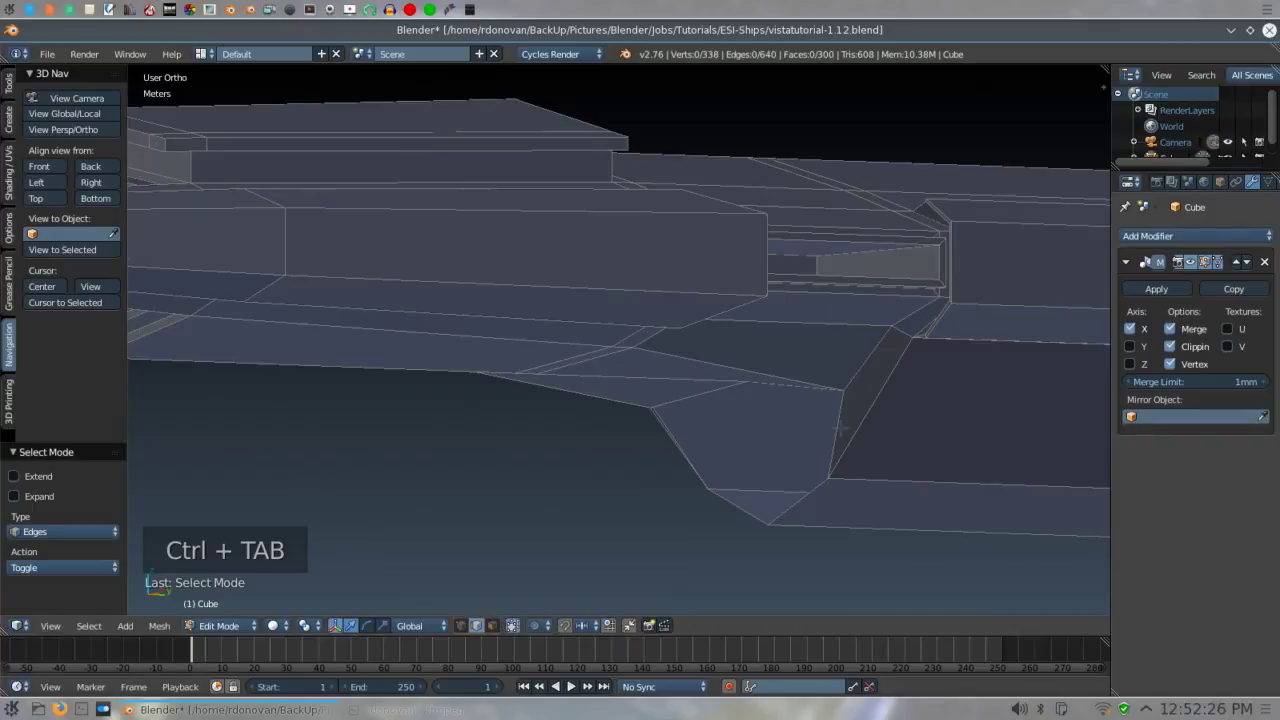
right_click(840, 429, "alt+shift")
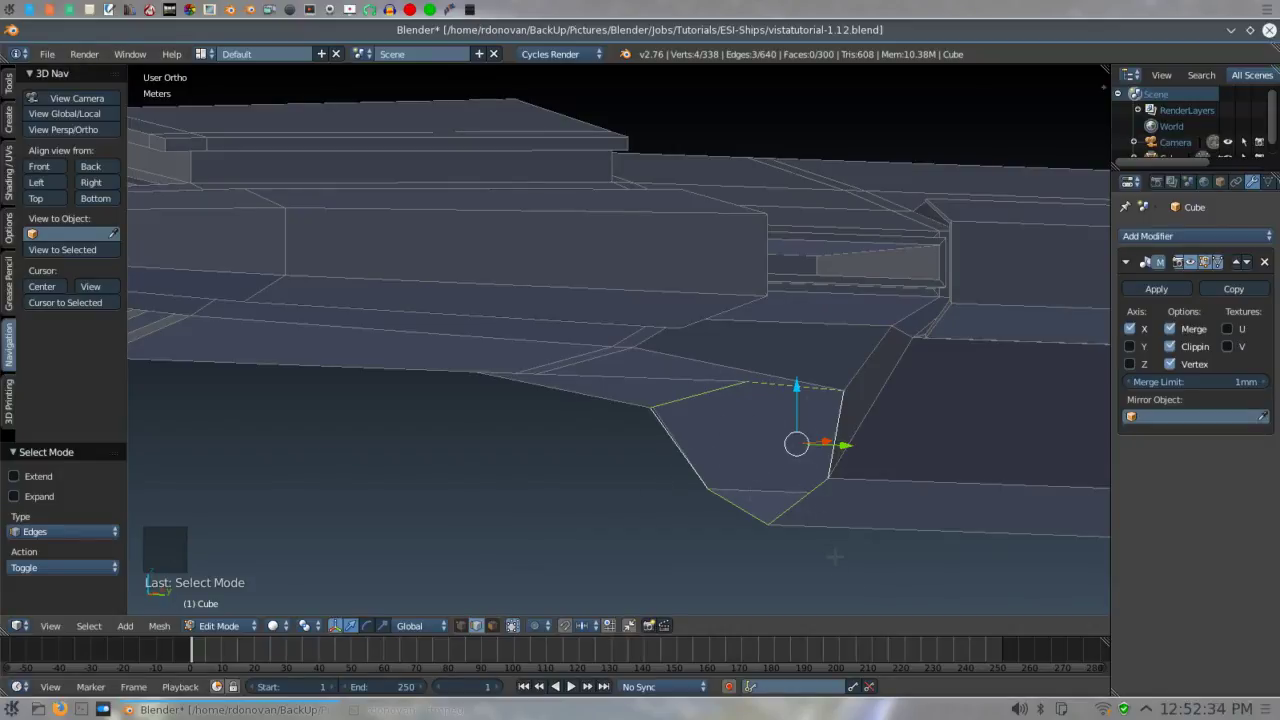
key("e")
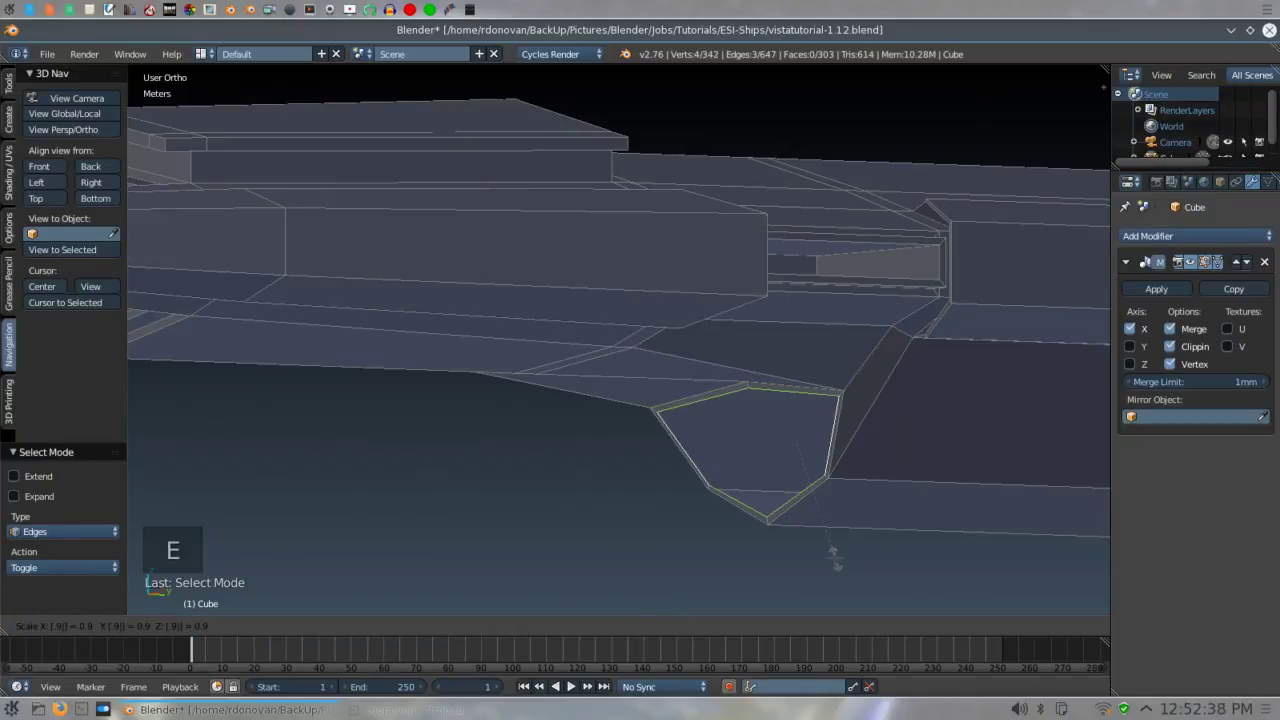
key("Return")
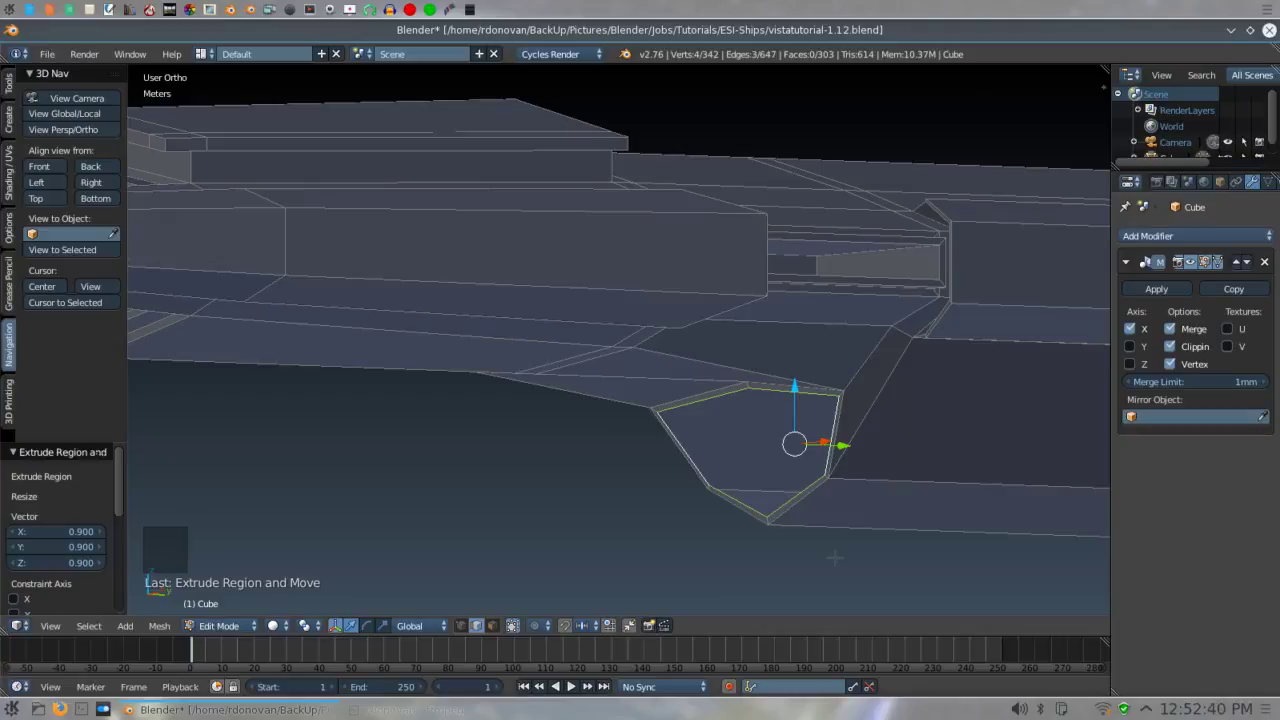
- Make hidden geometry selectable and extrude the inset border edges about -3.02 m along the Y axis
key("KP_3")
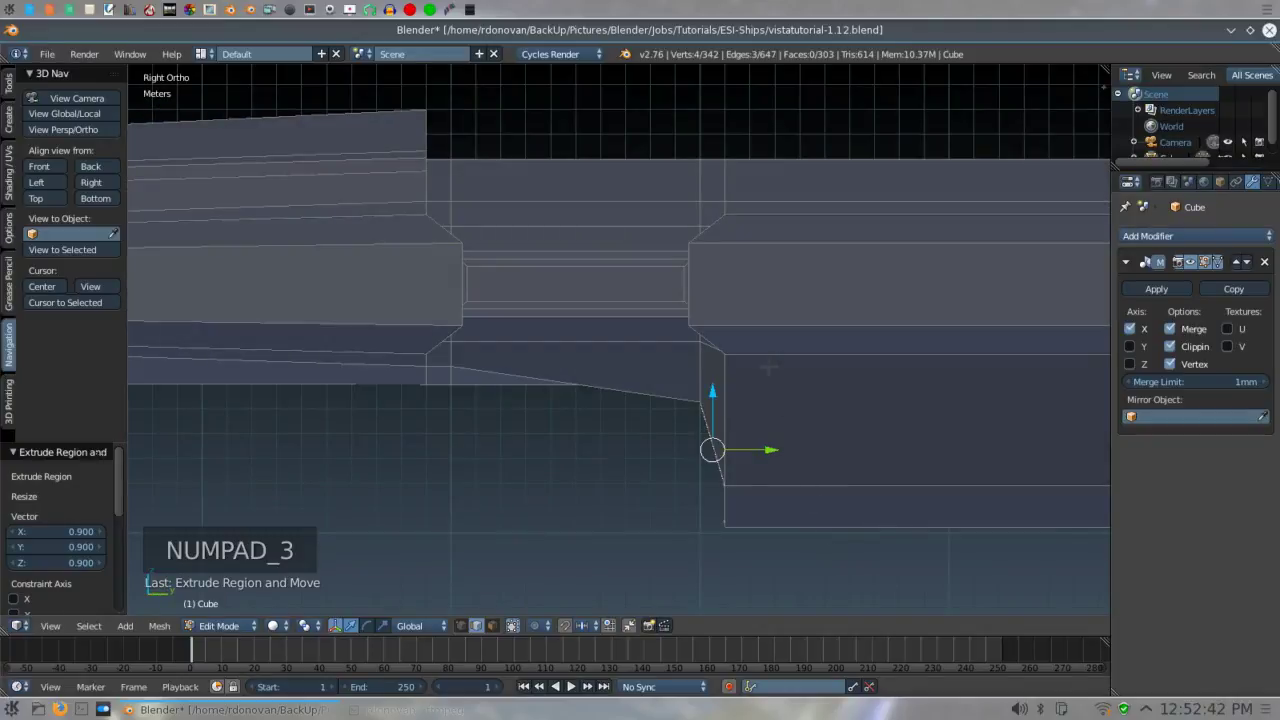
left_click(512, 626)
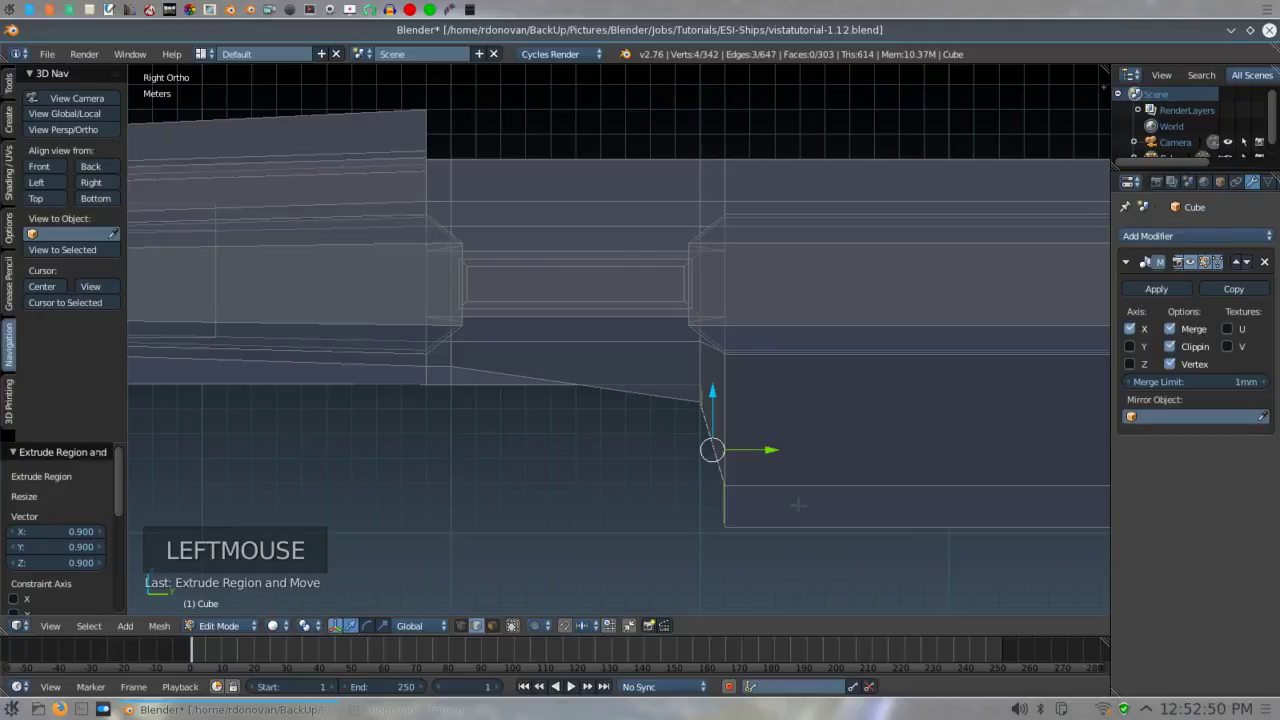
key("e")
key("e")
key("y")
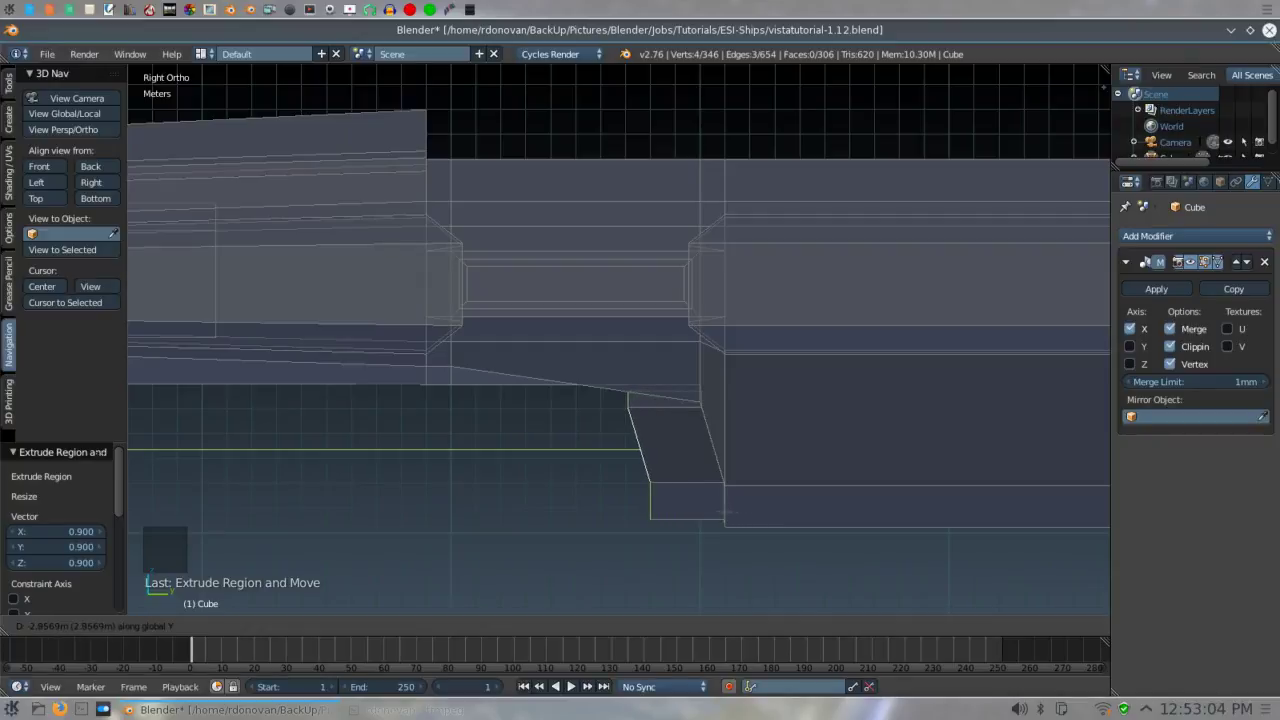
left_click(724, 516)
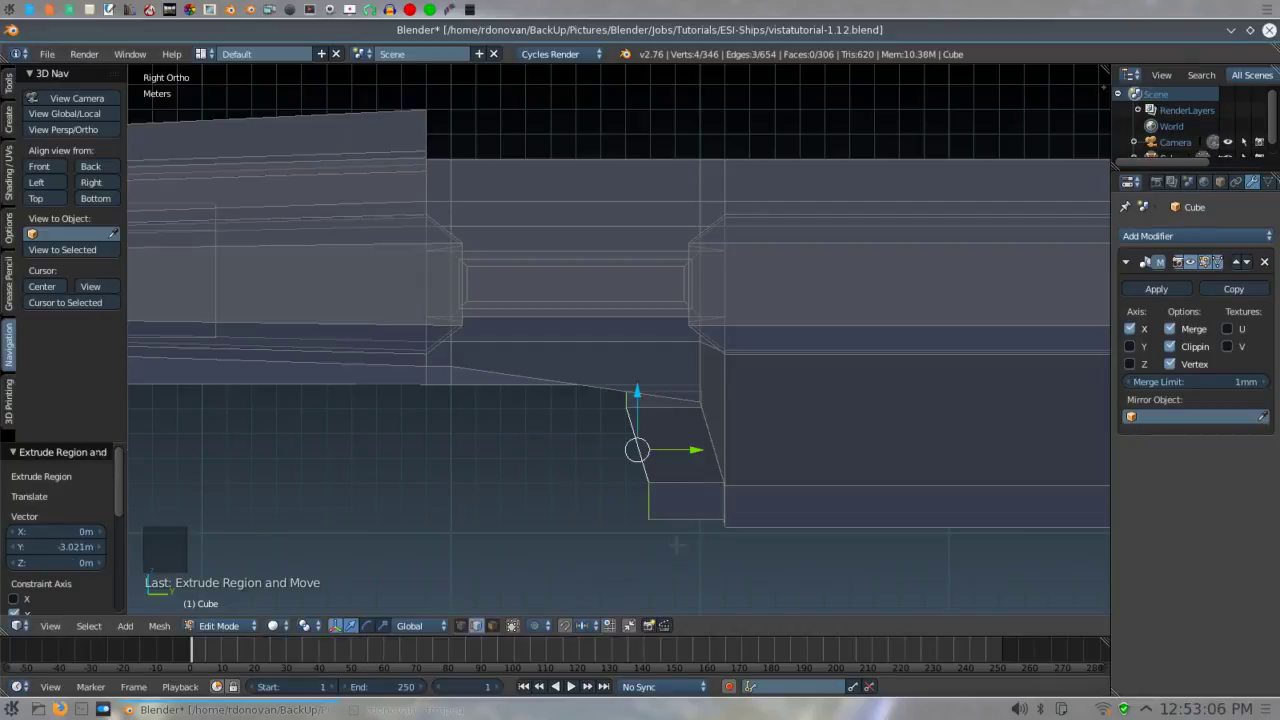
- Flatten the extruded border edges at the keel's front to 0 along Y and scale them uniformly to 0.8
key("s")
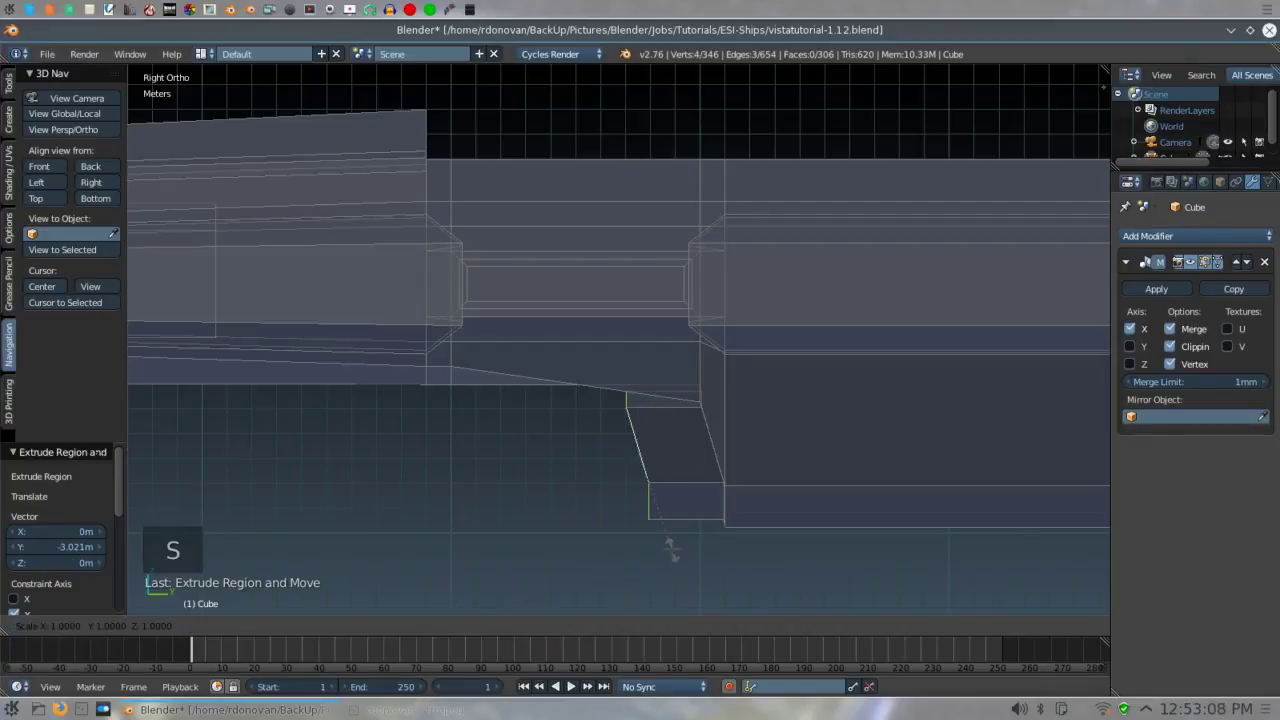
key("y")
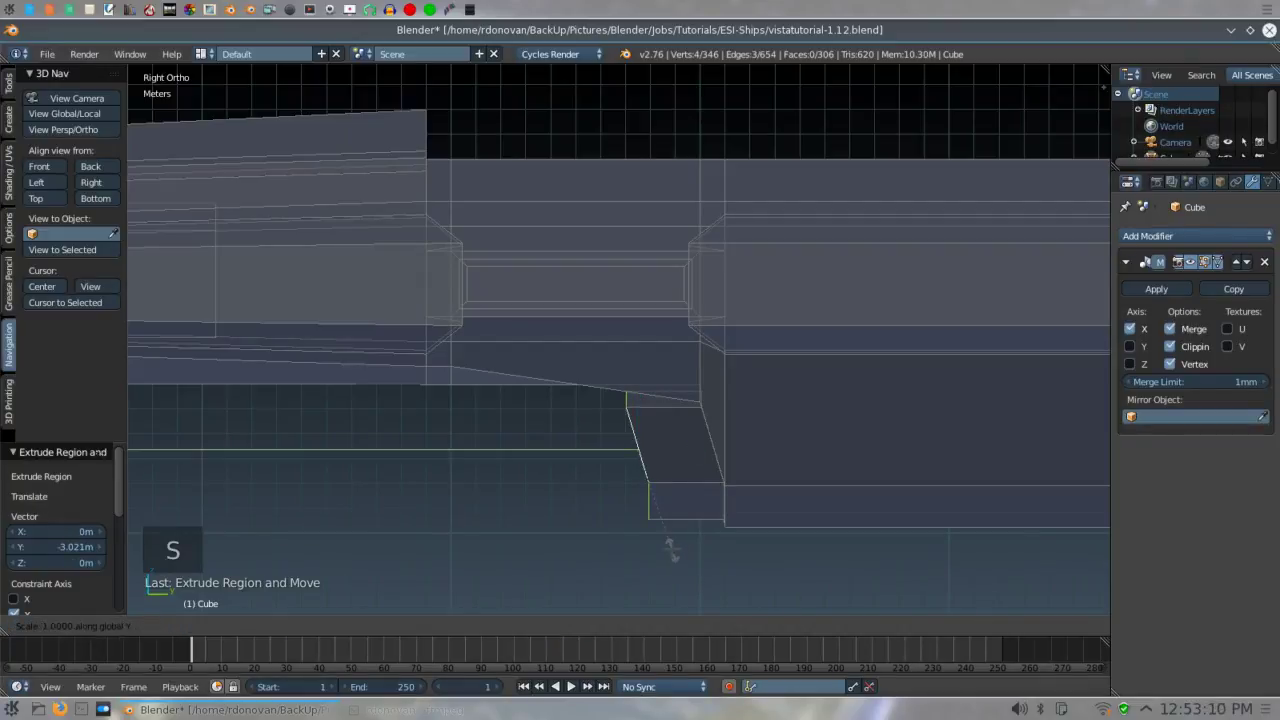
key("0")
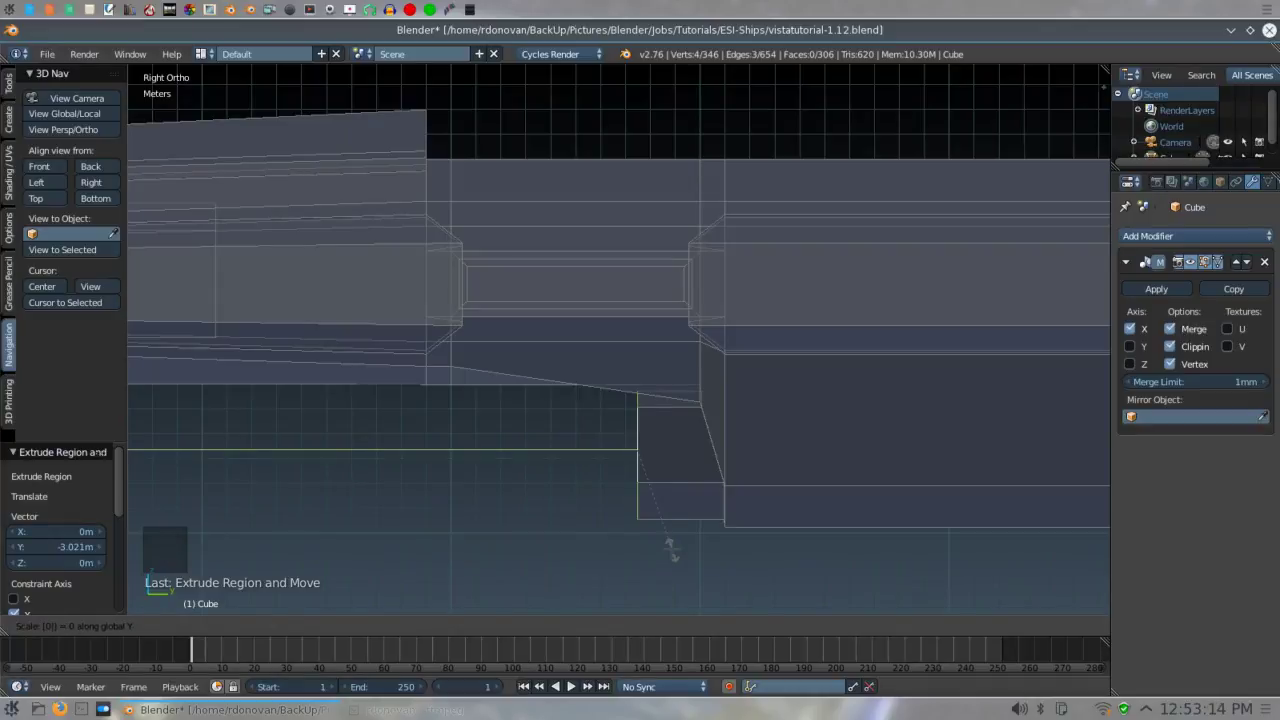
key("Return")
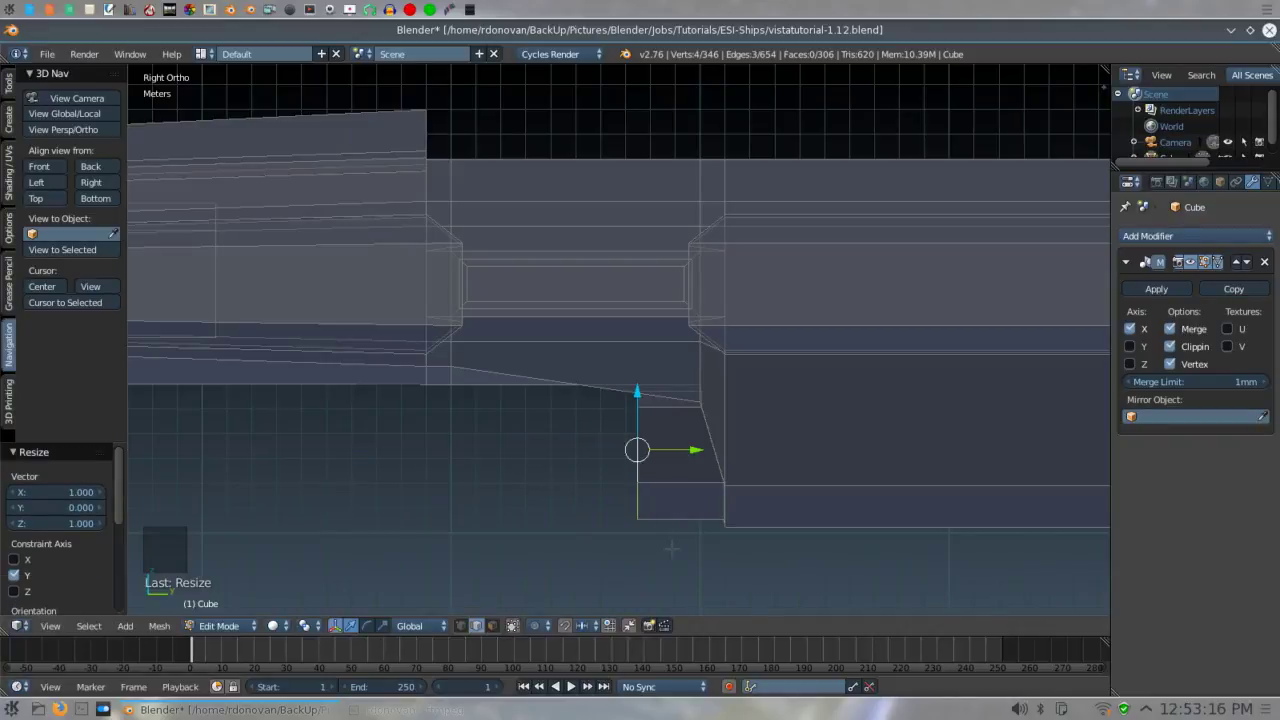
key("s")
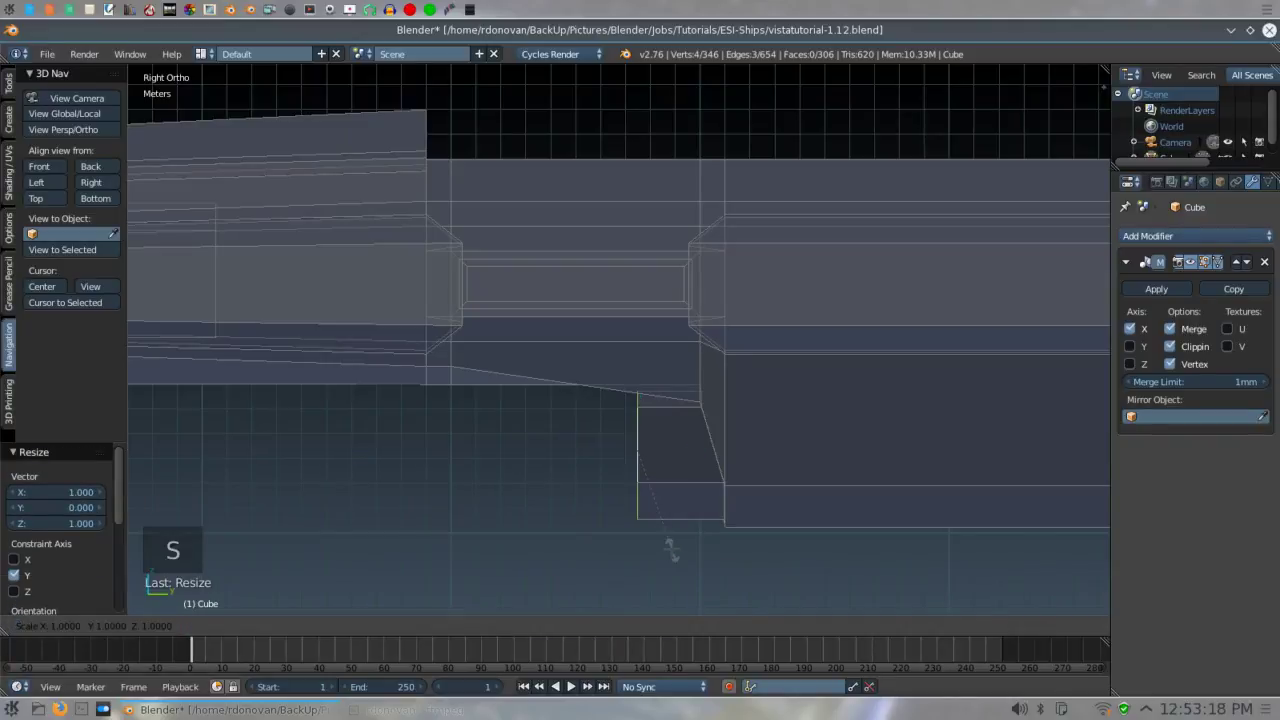
type(".8")
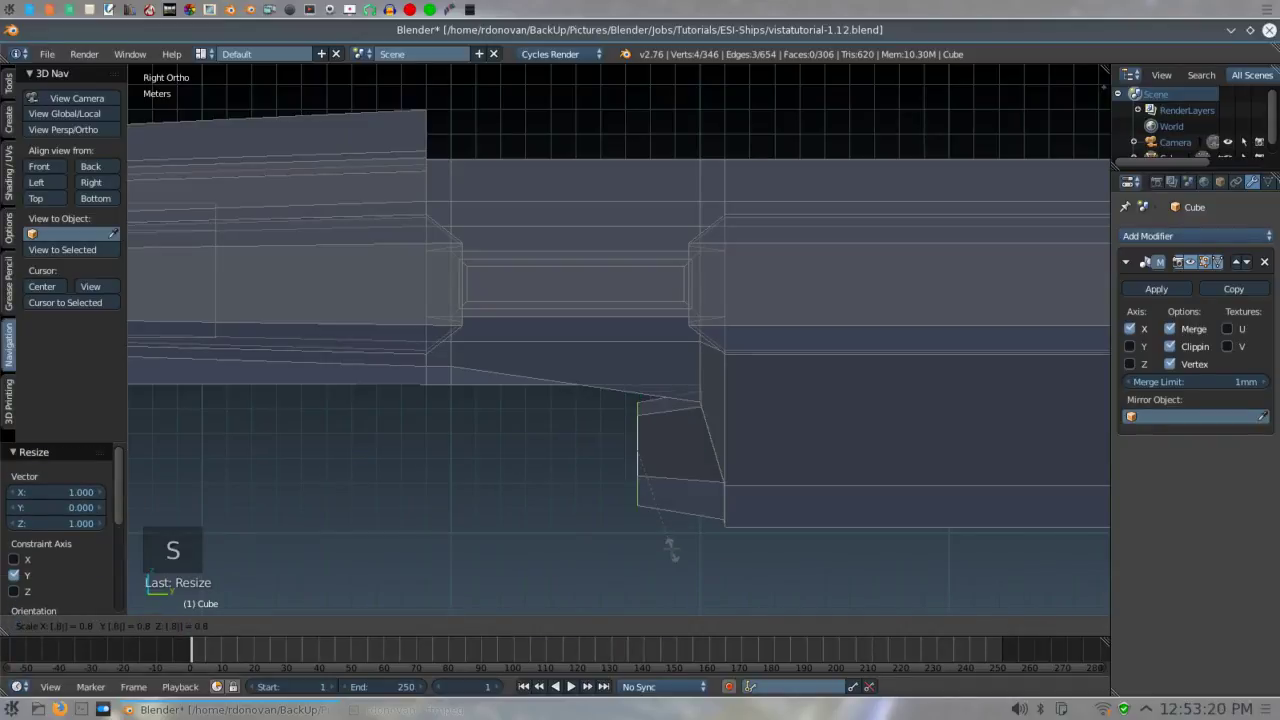
key("Return")
- Extrude the keel's front border edges inward, scaled to 0.9
middle_click_drag(670, 548, 975, 533)
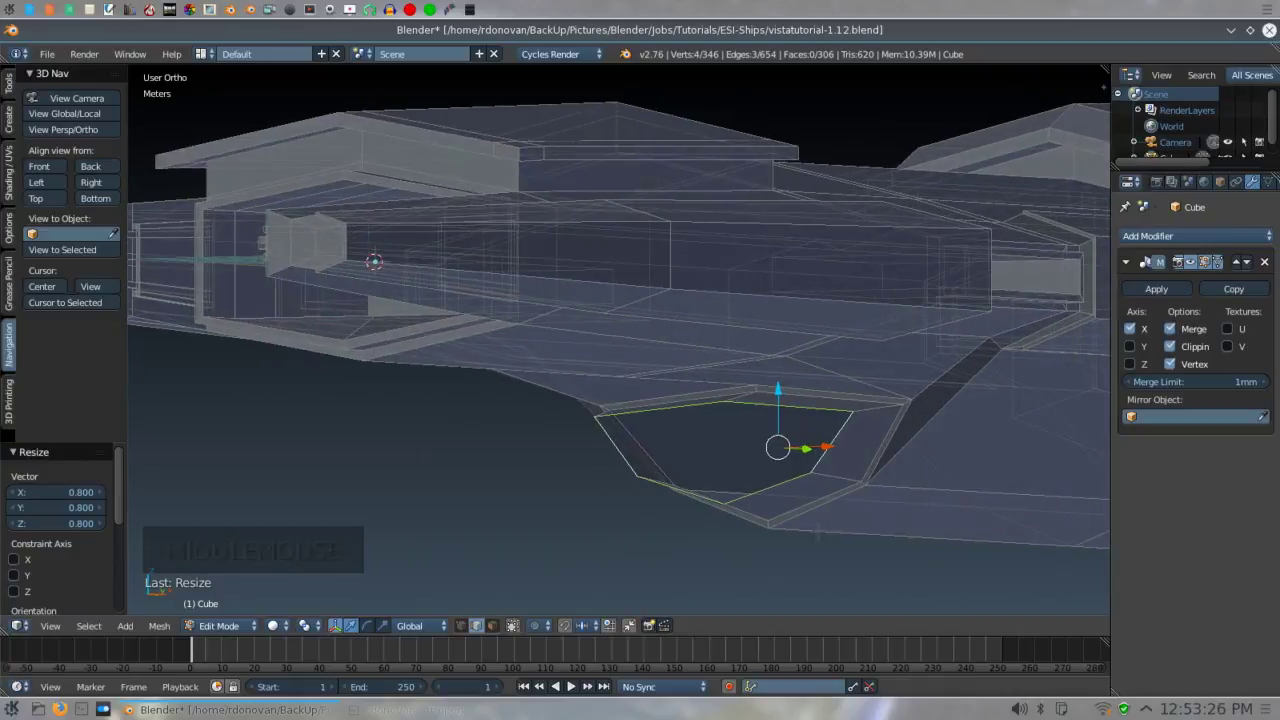
type("e")
type("s.9")
key("Return")
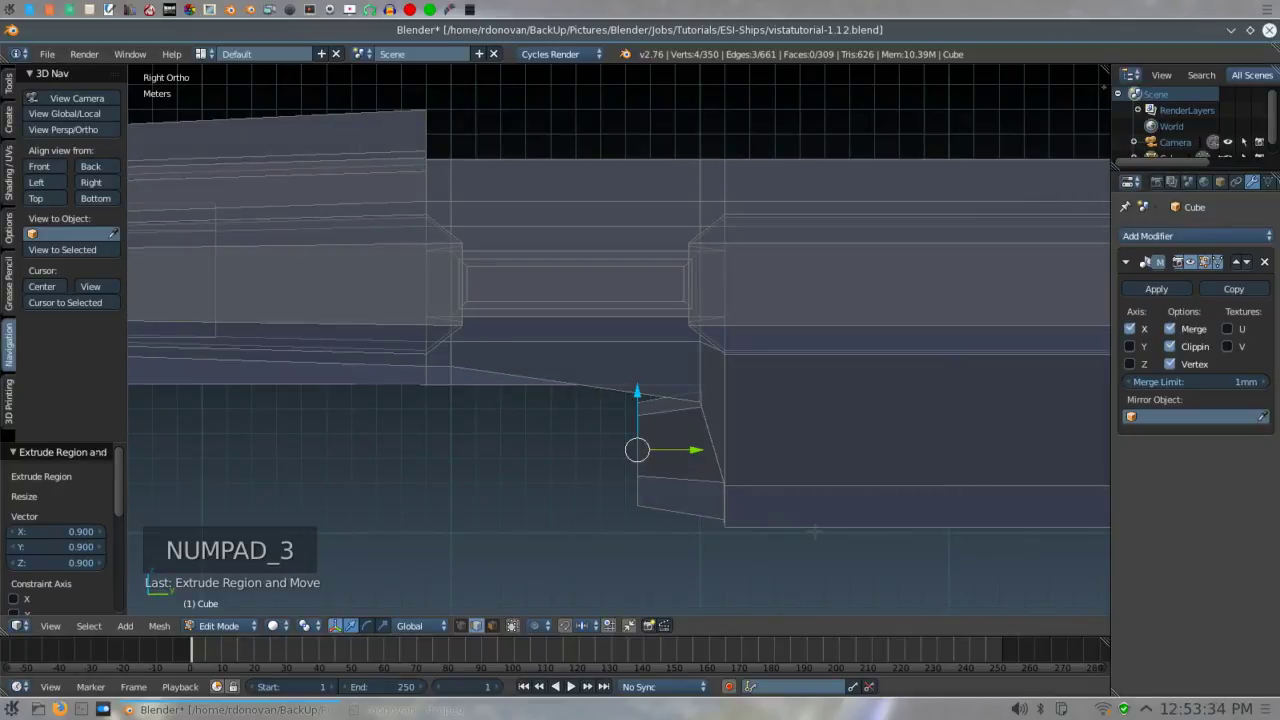
- Extrude the inner border edges 16.81 m along Y, move them another 36.71 m to the hull's rear end, and fill that opening with a face
key("e")
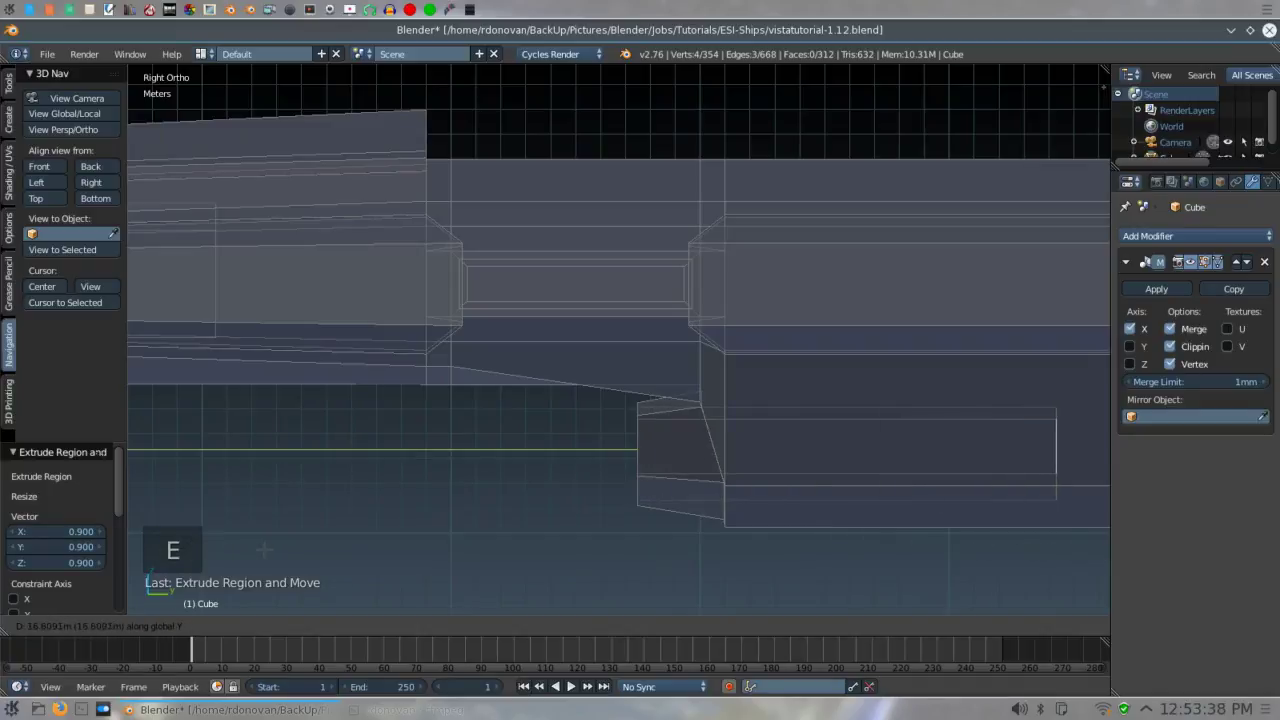
key("Return")
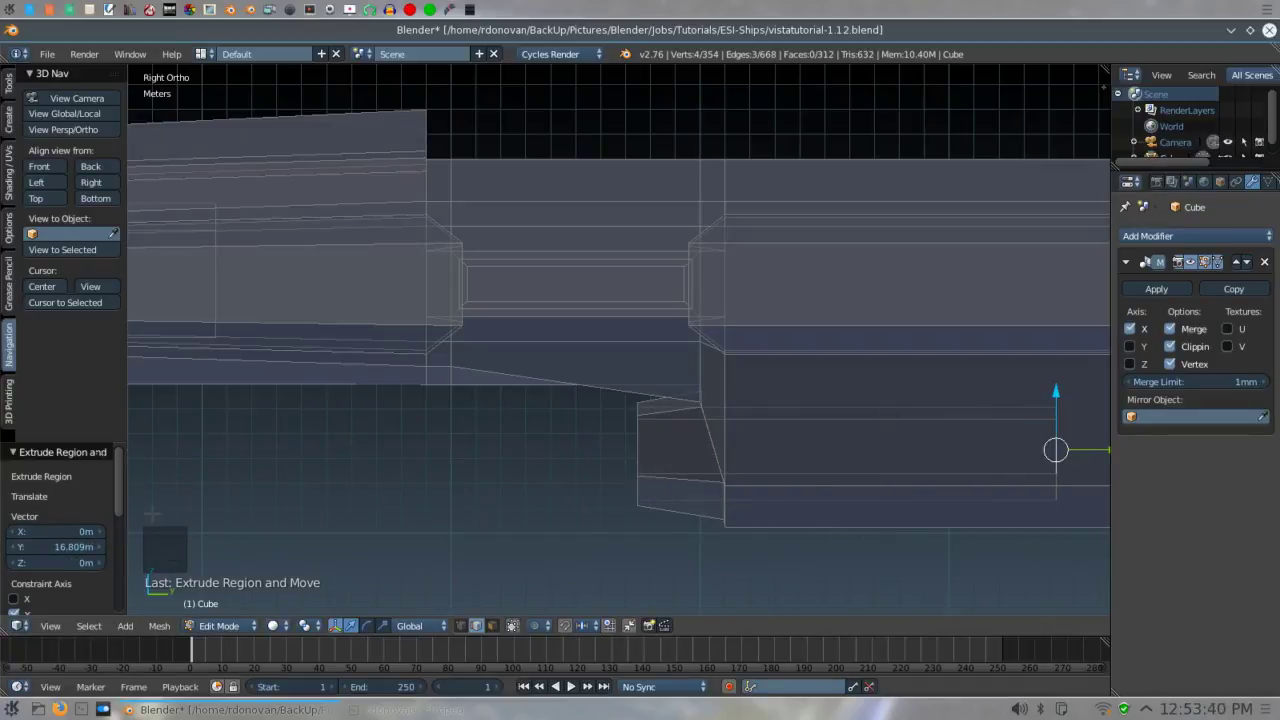
scroll(520, 505, "down", 2)
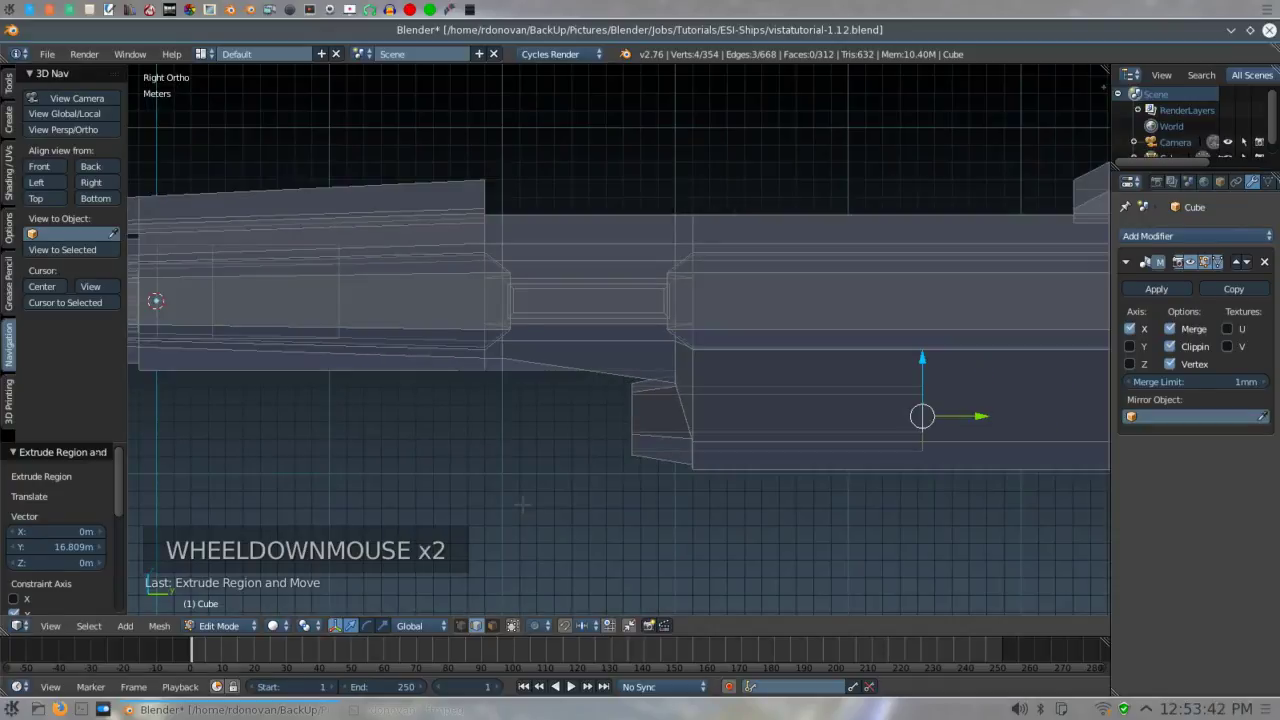
scroll(522, 505, "down", 1)
middle_click_drag(522, 505, 171, 520, "shift")
left_click_drag(578, 418, 141, 410)
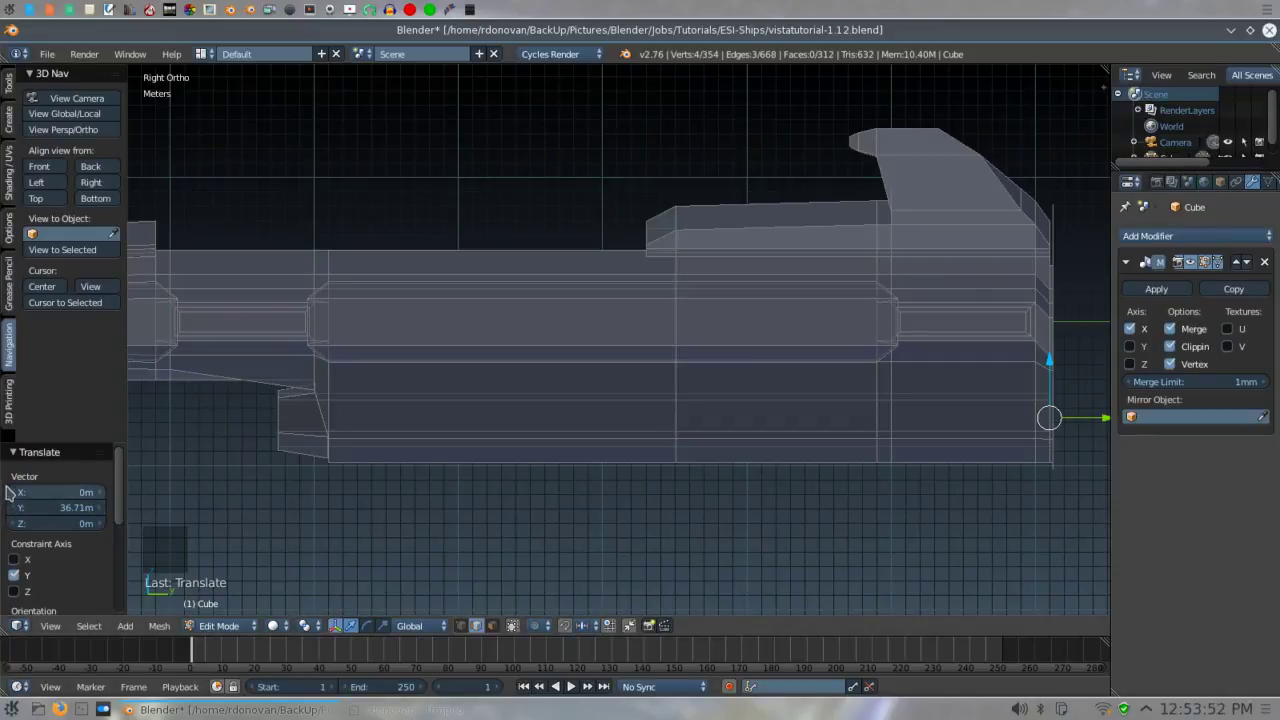
middle_click_drag(186, 489, 361, 488)
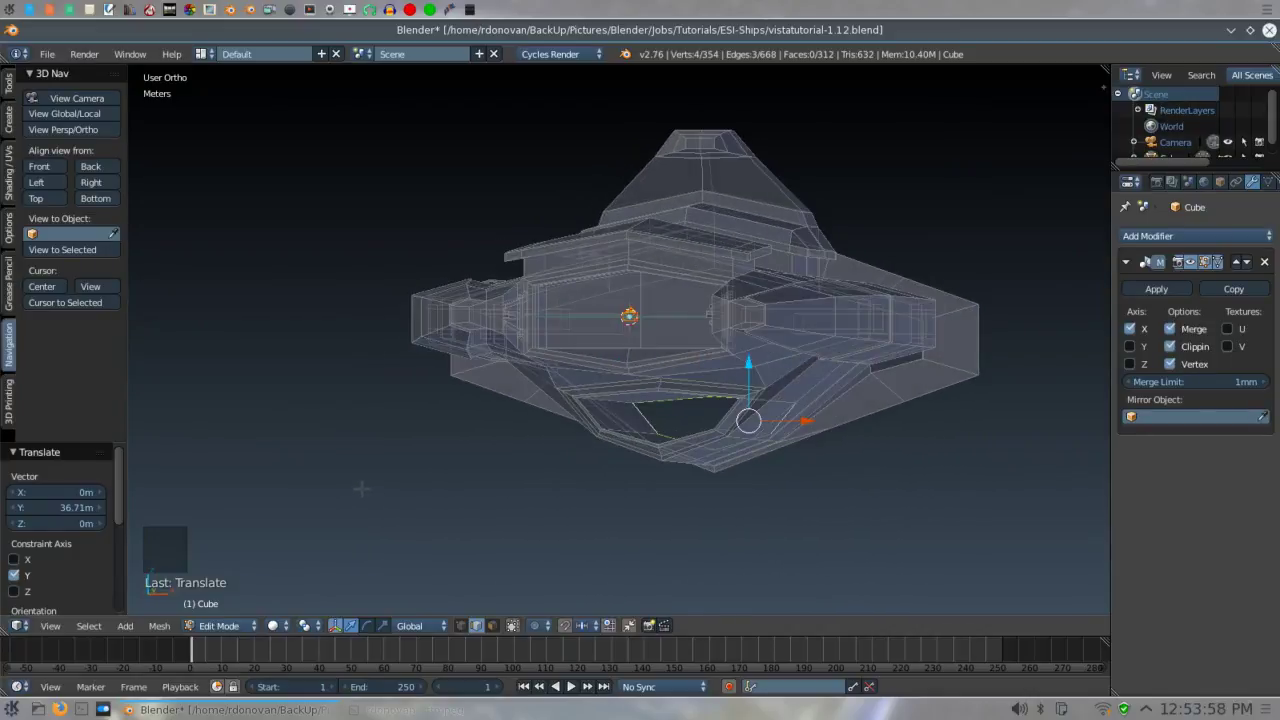
key("f")
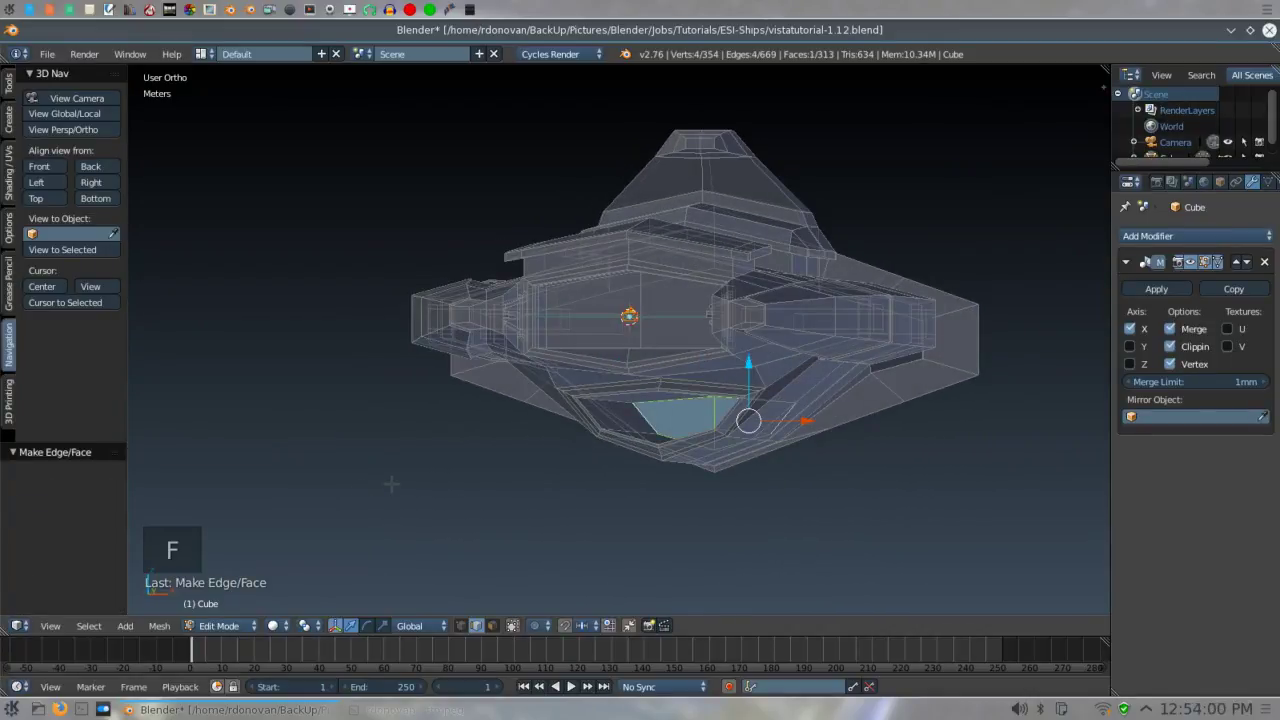
- Try raising the lower centre edge of the keel's front rim about 6.5 cm along Z, limit selection to visible geometry, and undo the move
key("KP_1")
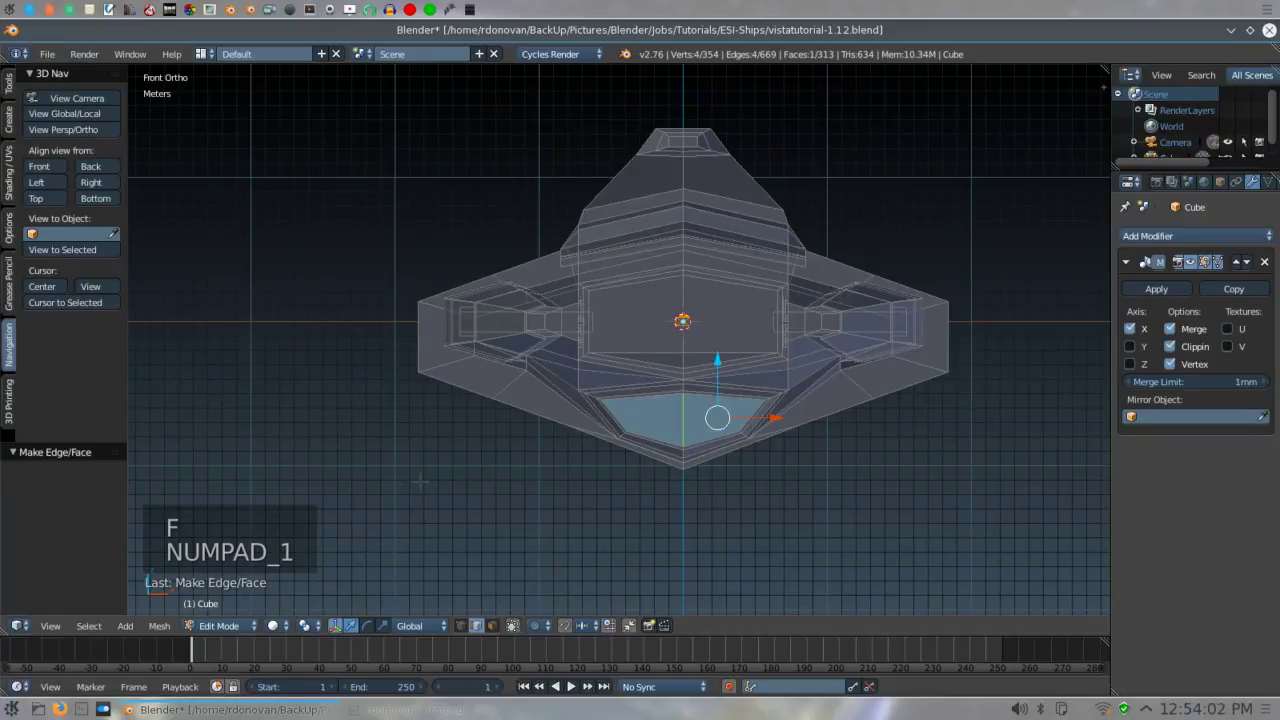
middle_click_drag(420, 483, 322, 155, "shift")
scroll(340, 485, "up", 5)
scroll(320, 254, "up", 4)
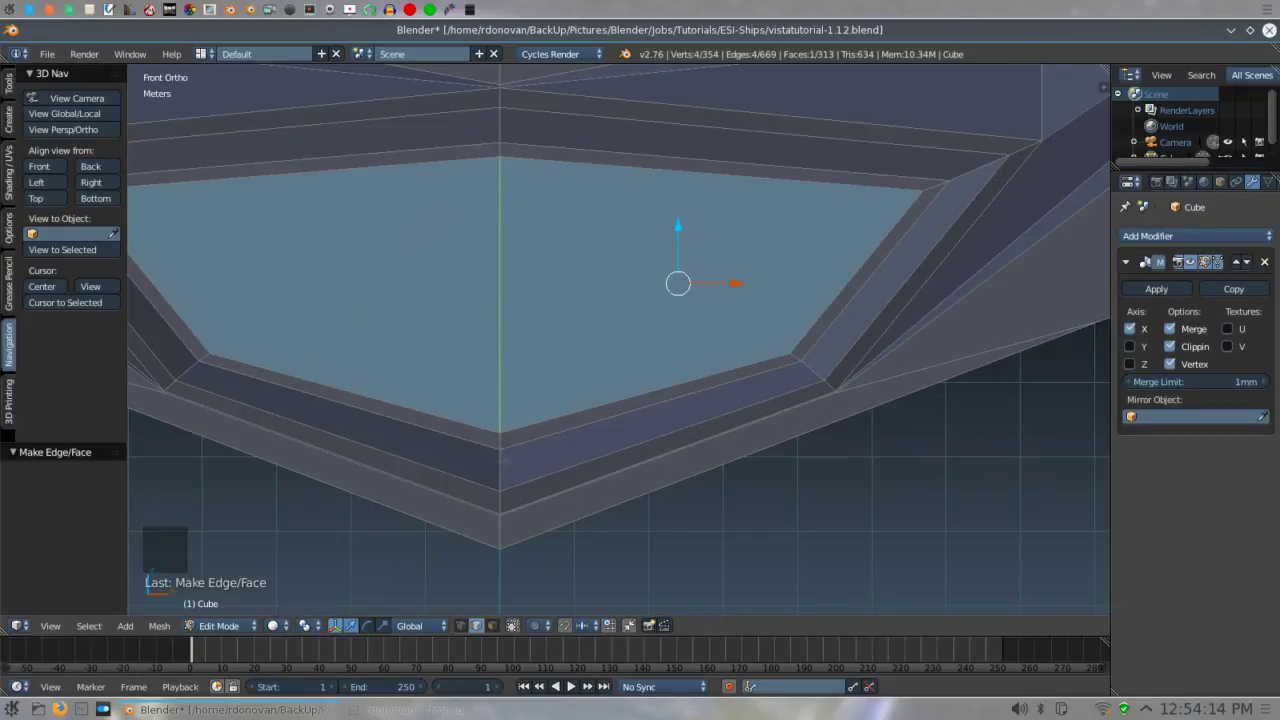
right_click(500, 470)
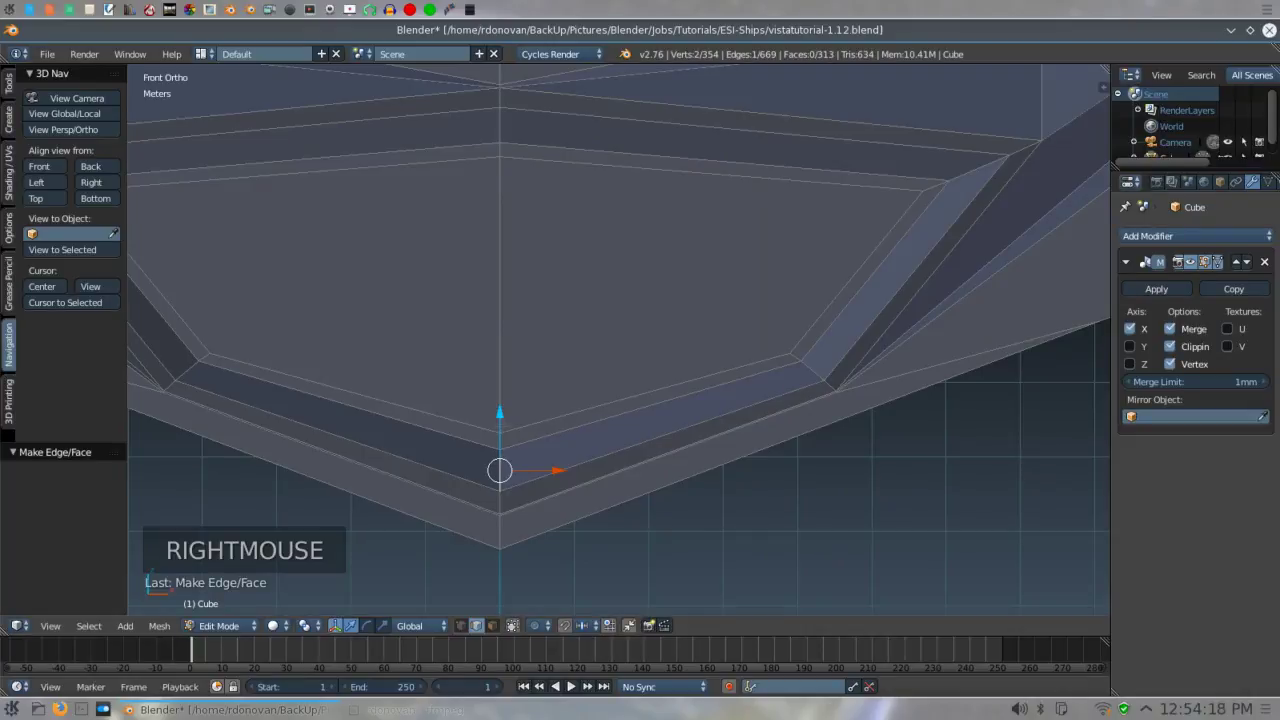
middle_click_drag(500, 400, 579, 288, "shift")
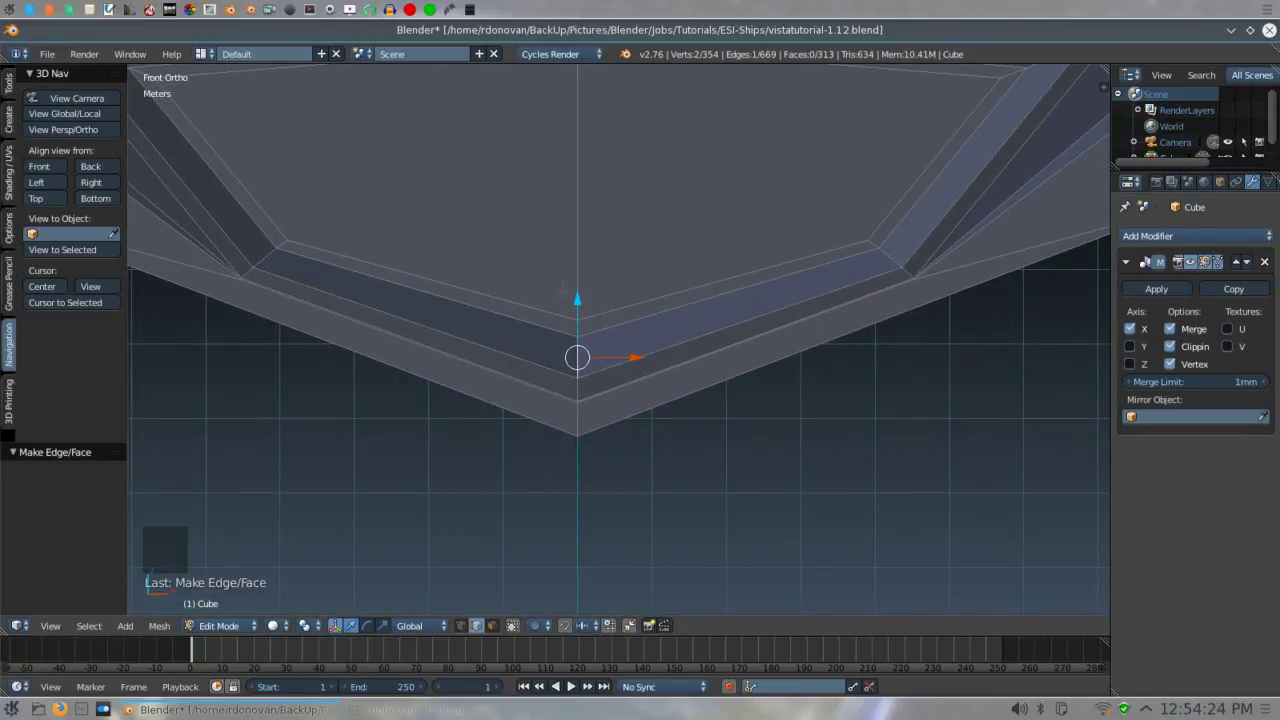
left_click_drag(577, 301, 577, 302)
mouse_move(577, 302)
middle_mouse_down()
mouse_move(560, 320)
mouse_move(581, 300)
middle_mouse_up()
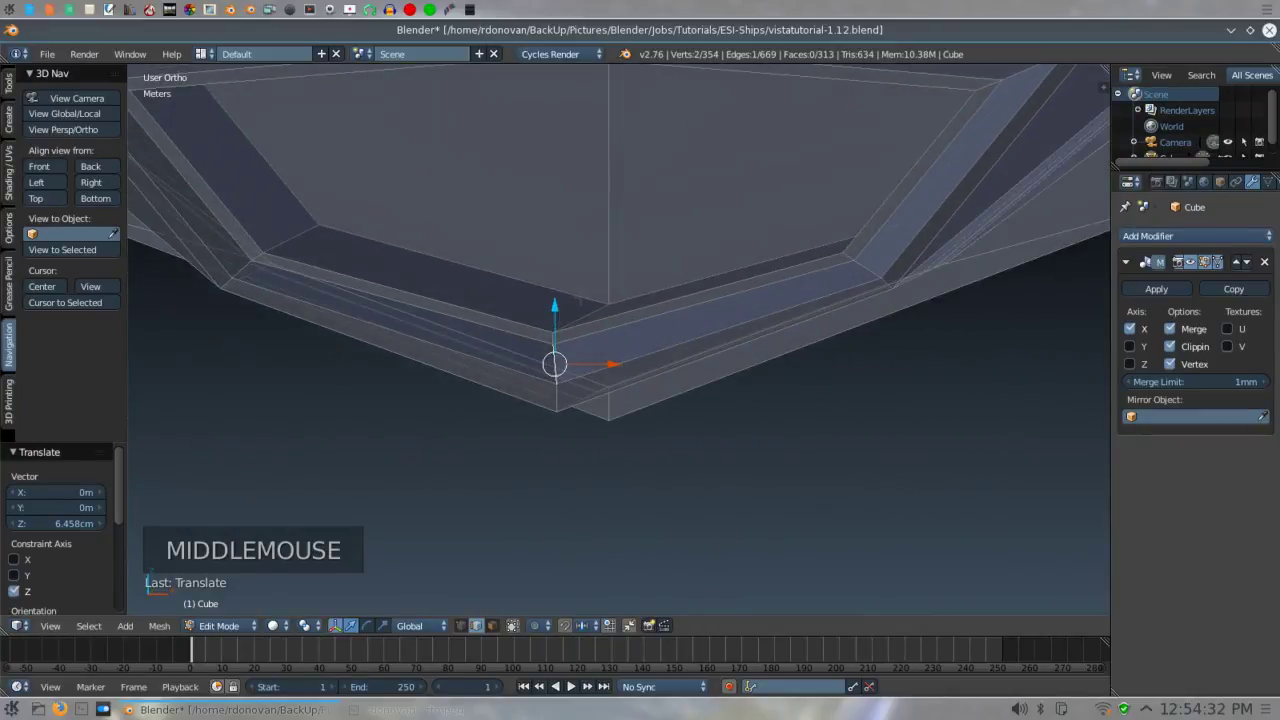
left_click(514, 629)
middle_click_drag(541, 509, 548, 511)
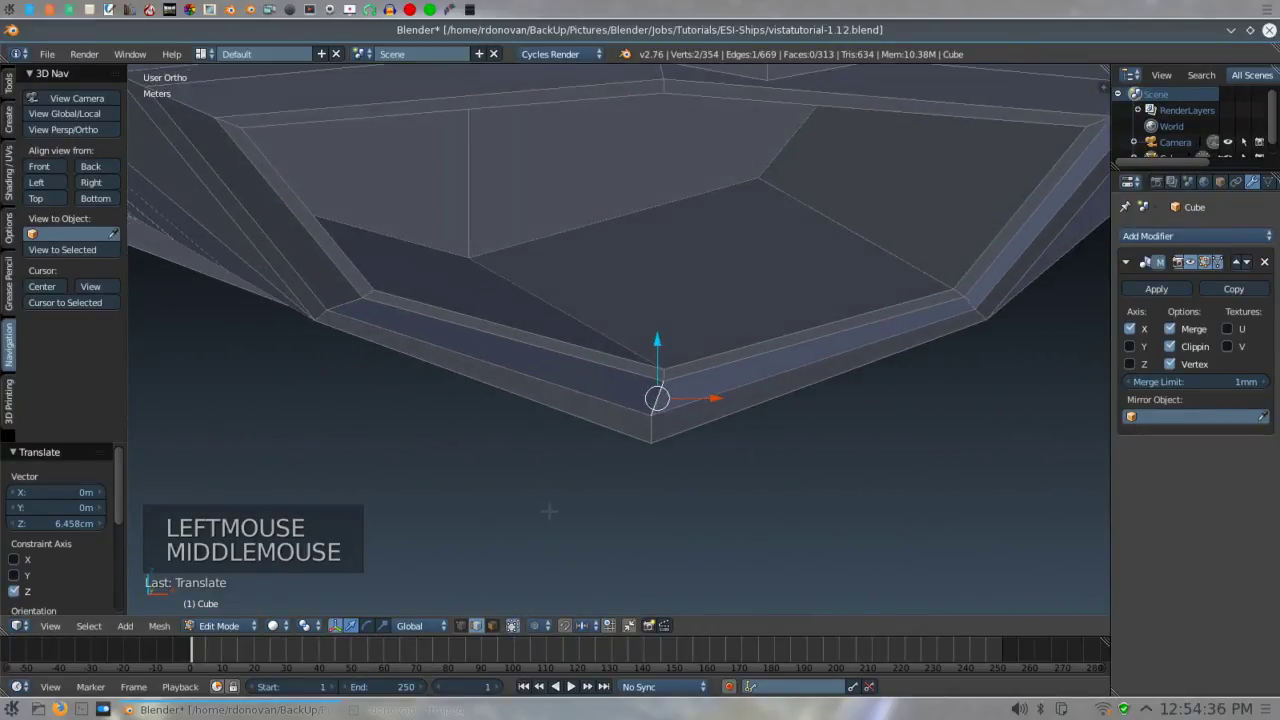
key("ctrl+z")
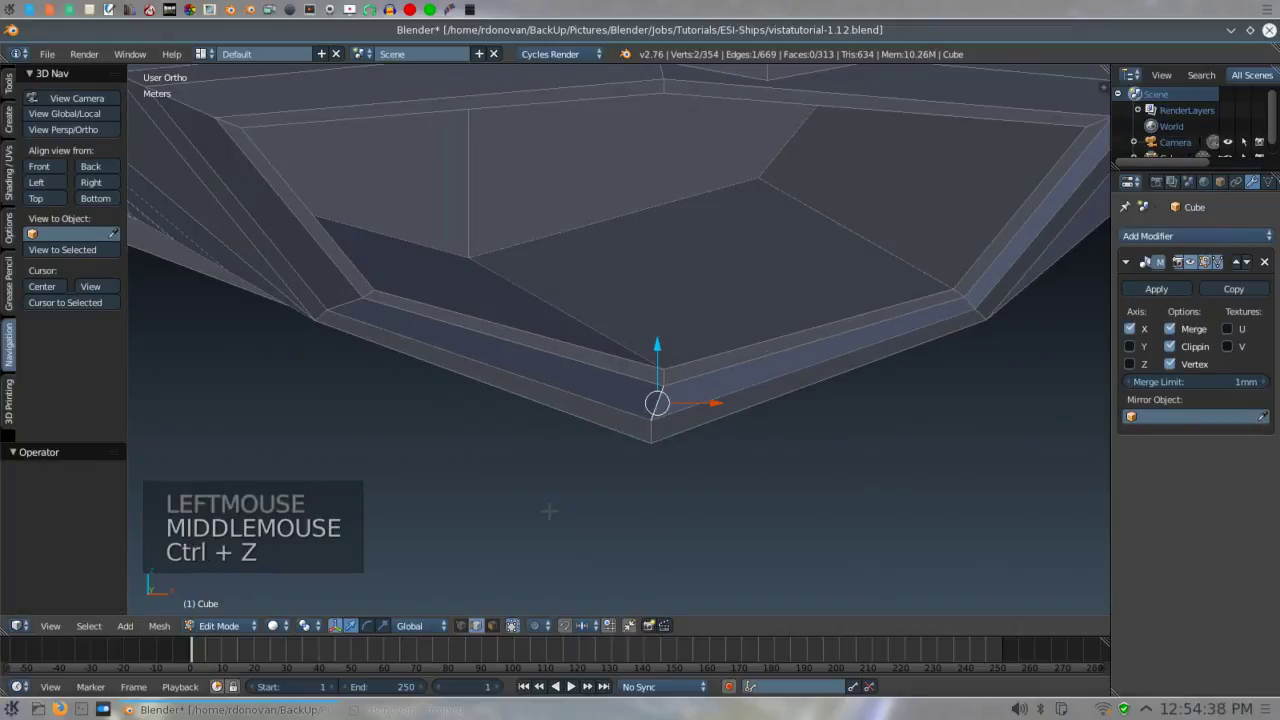
- Select the lower centre edge running inside the keel tunnel and raise it 1.07 m along Z to level the floor
right_click(617, 343)
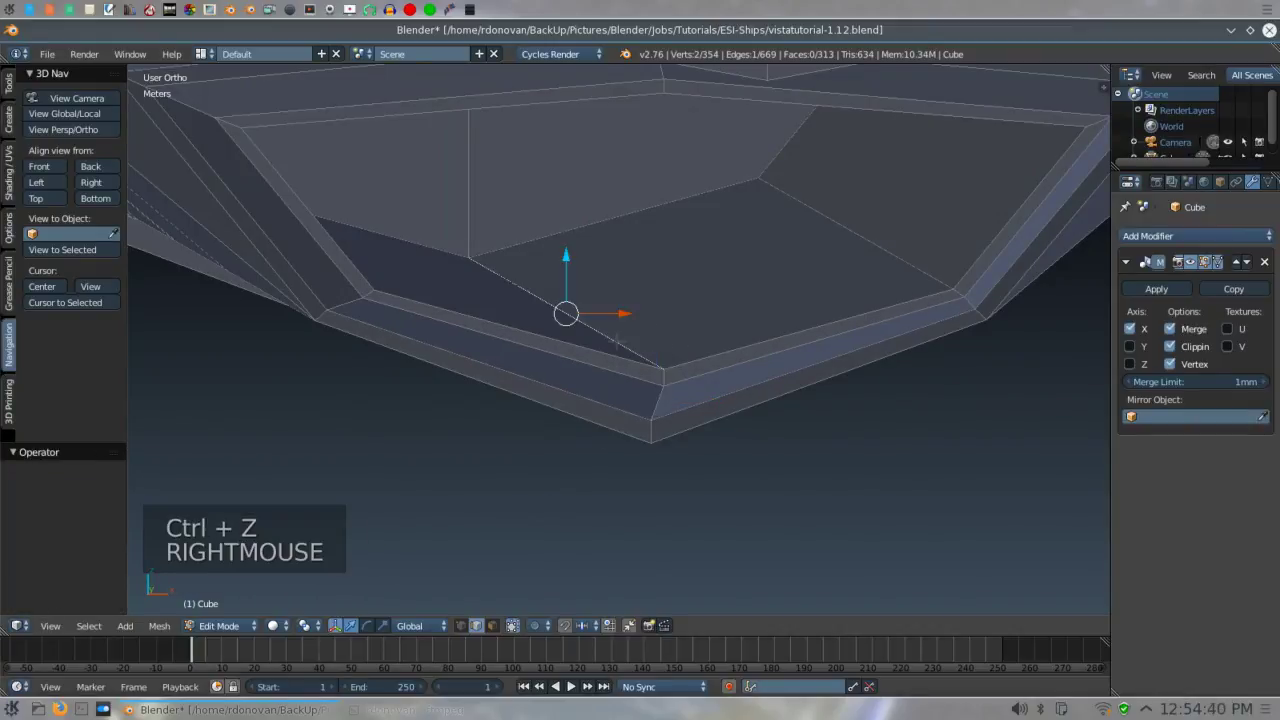
middle_click_drag(680, 474, 673, 481)
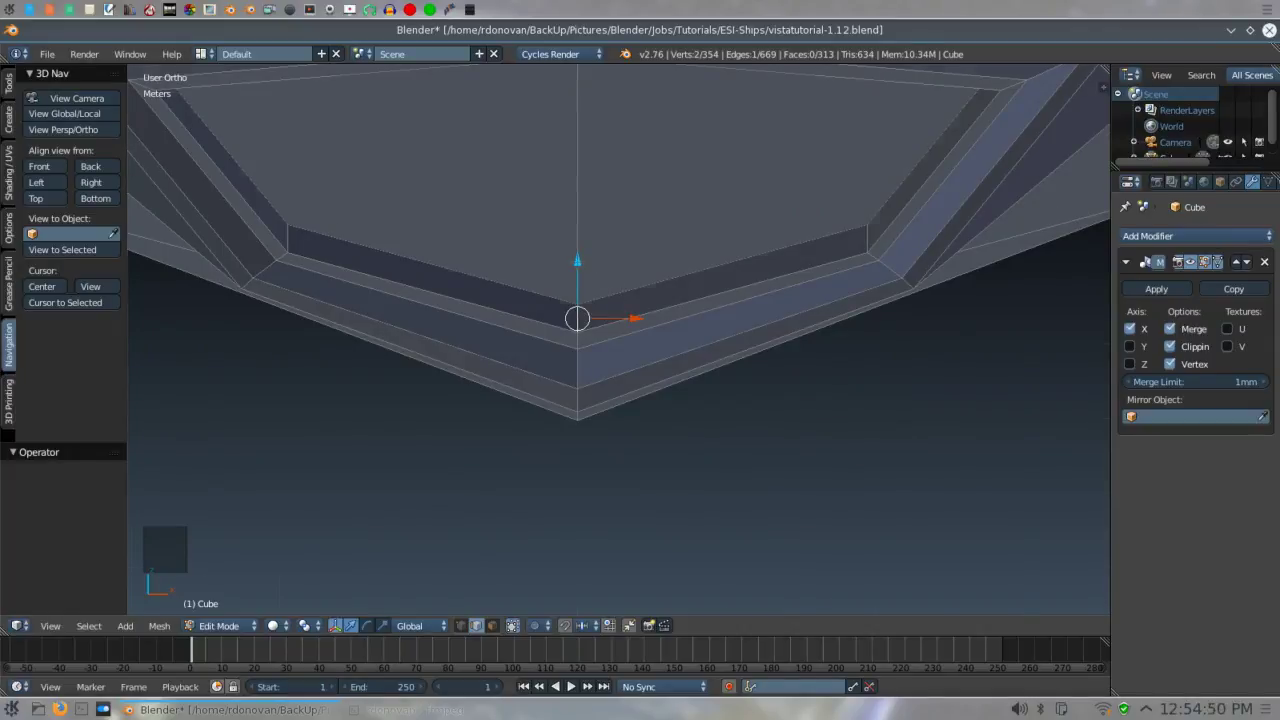
key("KP_1")
left_click_drag(577, 262, 563, 91)
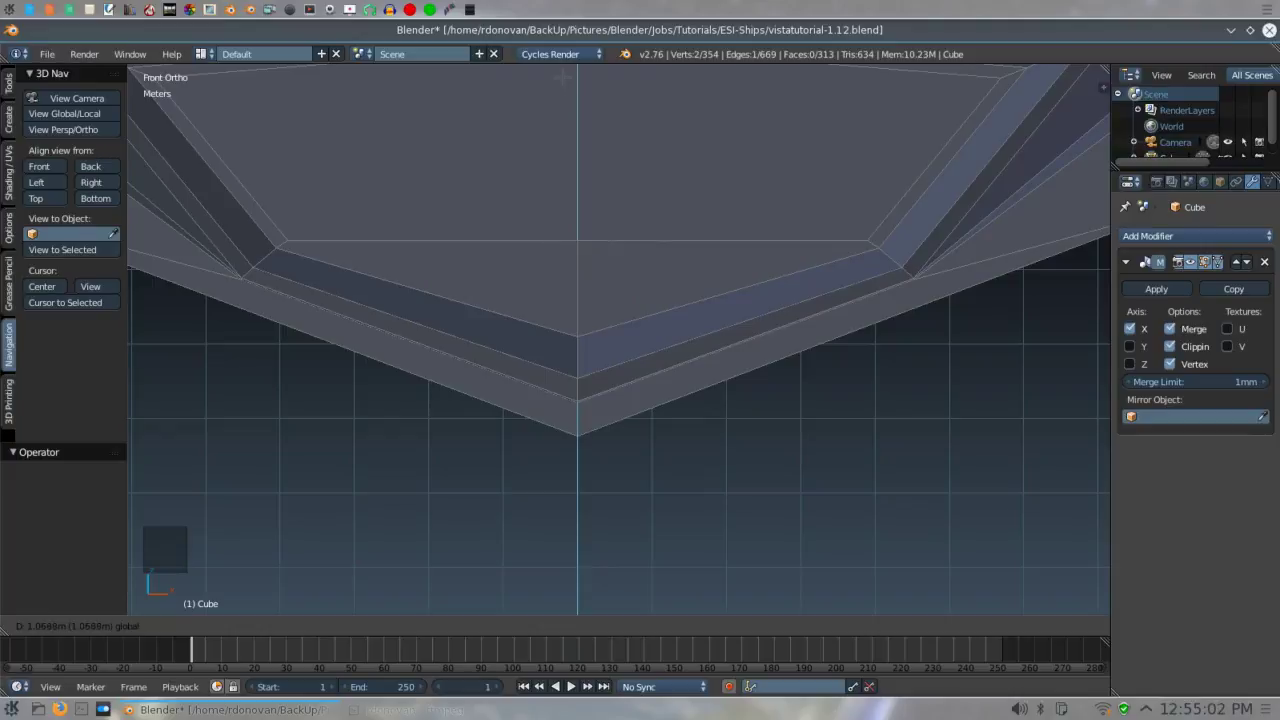
left_click_drag(563, 77, 563, 77)
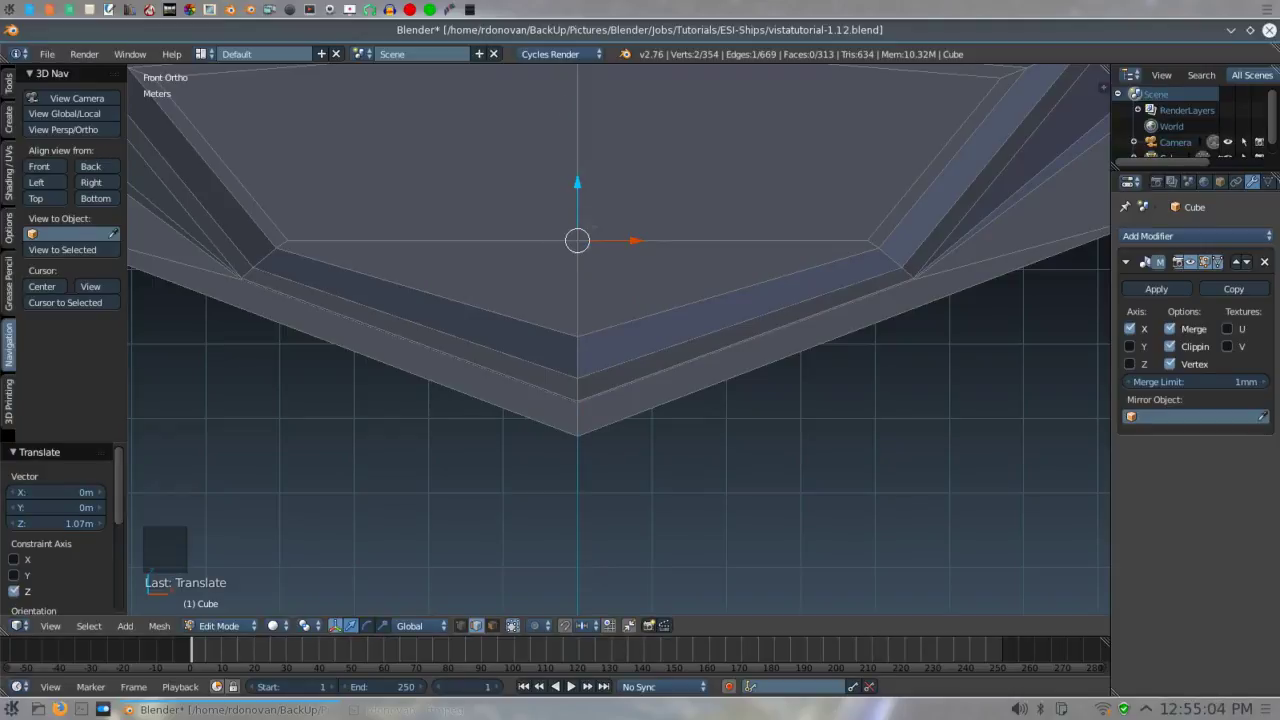
- Examine the finished ship's keel opening in the desktop wallpaper render, then return to Blender
middle_click_drag(730, 435, 709, 437)
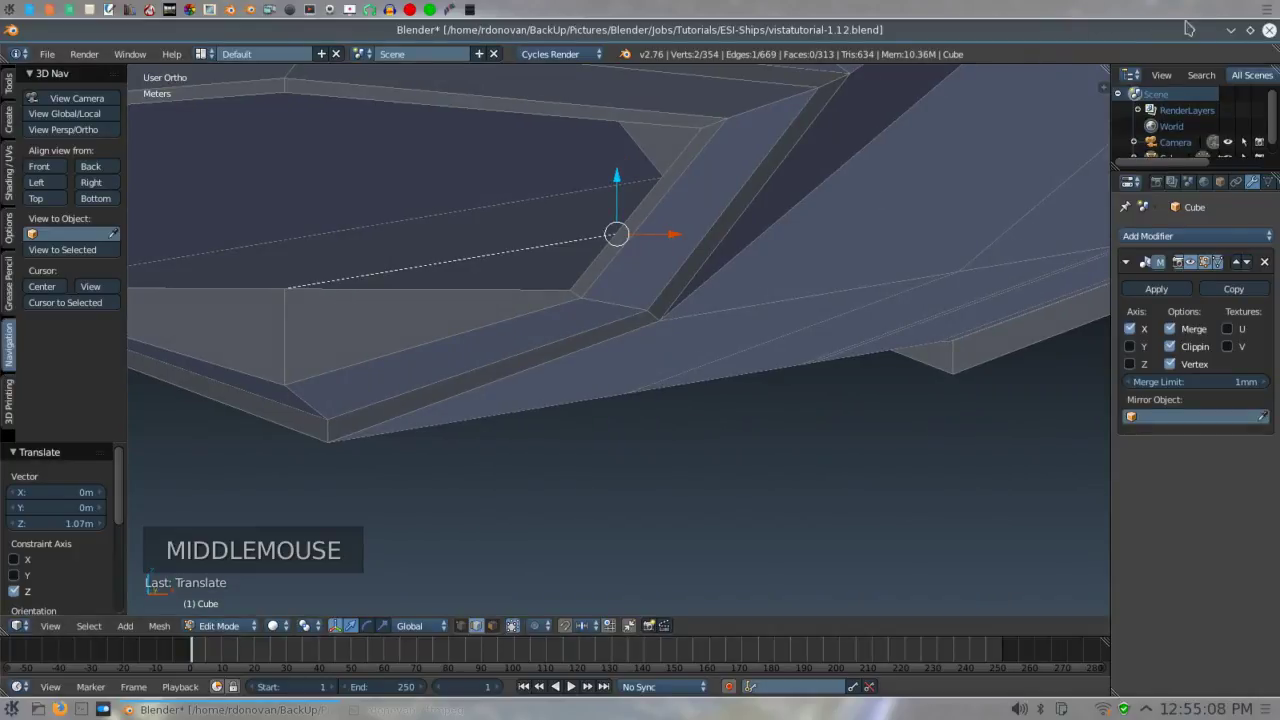
left_click(1231, 30)
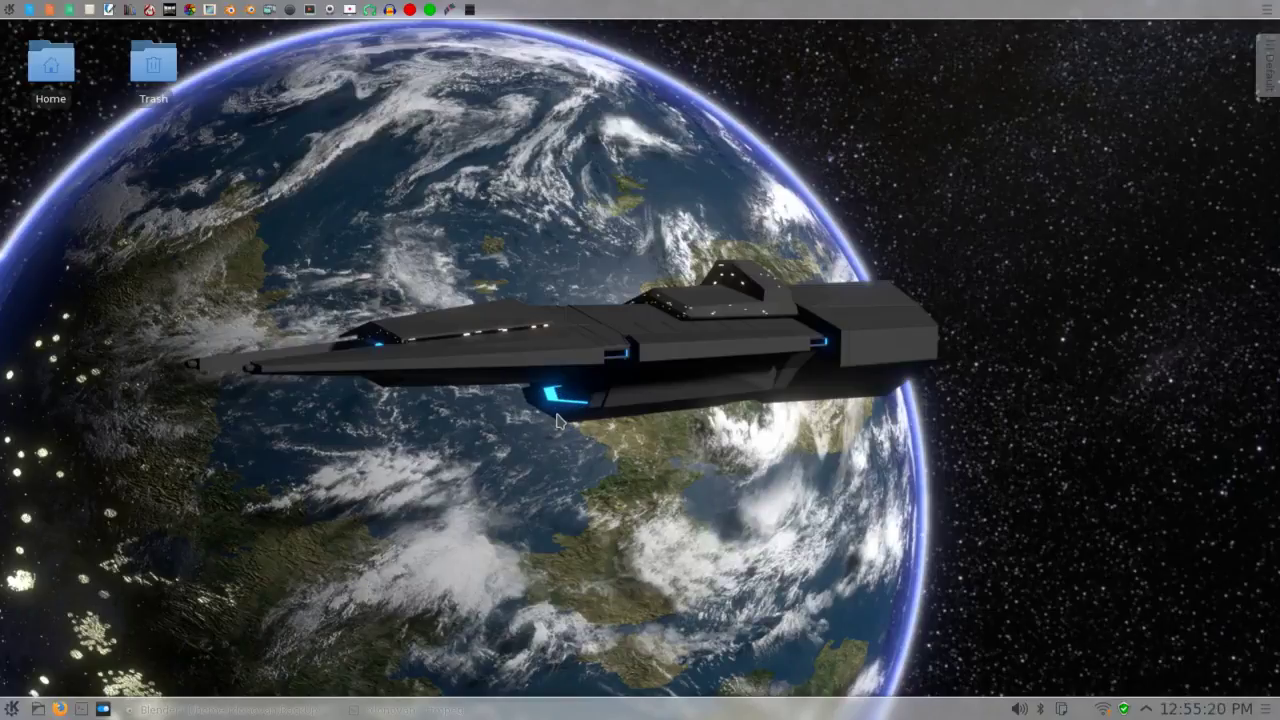
left_click(262, 709)
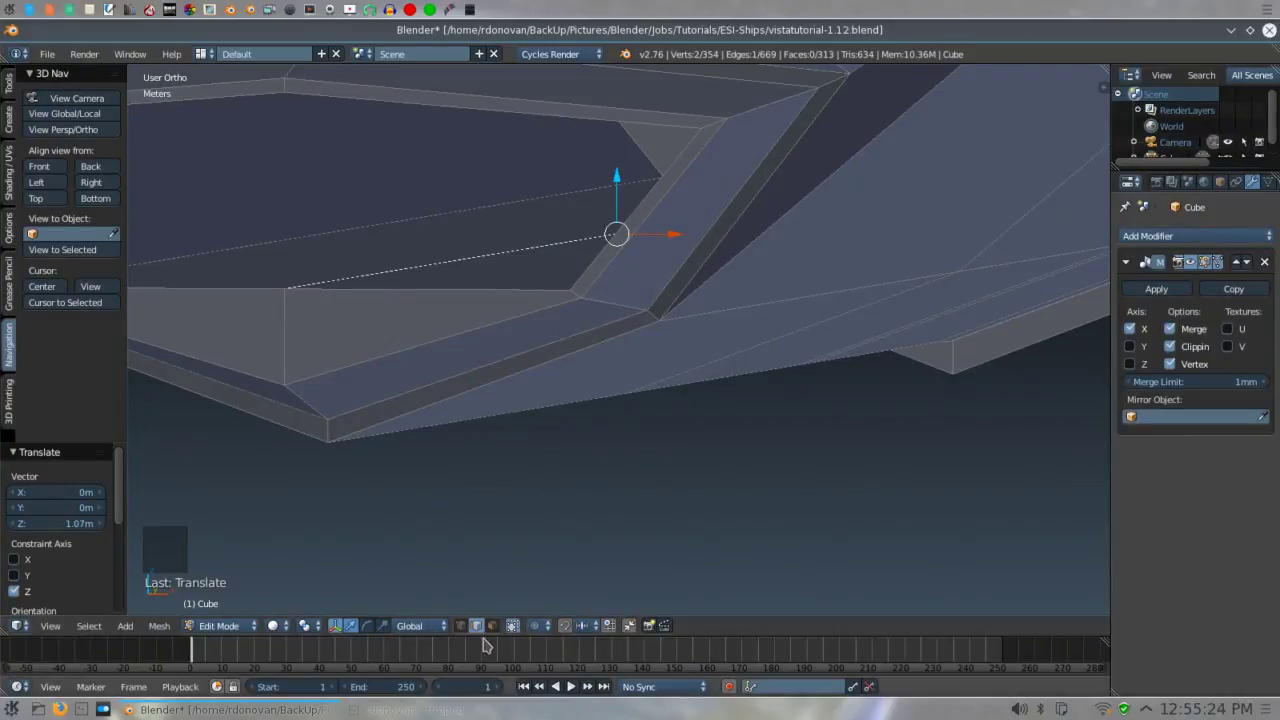
- Make hidden geometry selectable and add a single unshifted loop cut around the inside of the keel tunnel
left_click(514, 629)
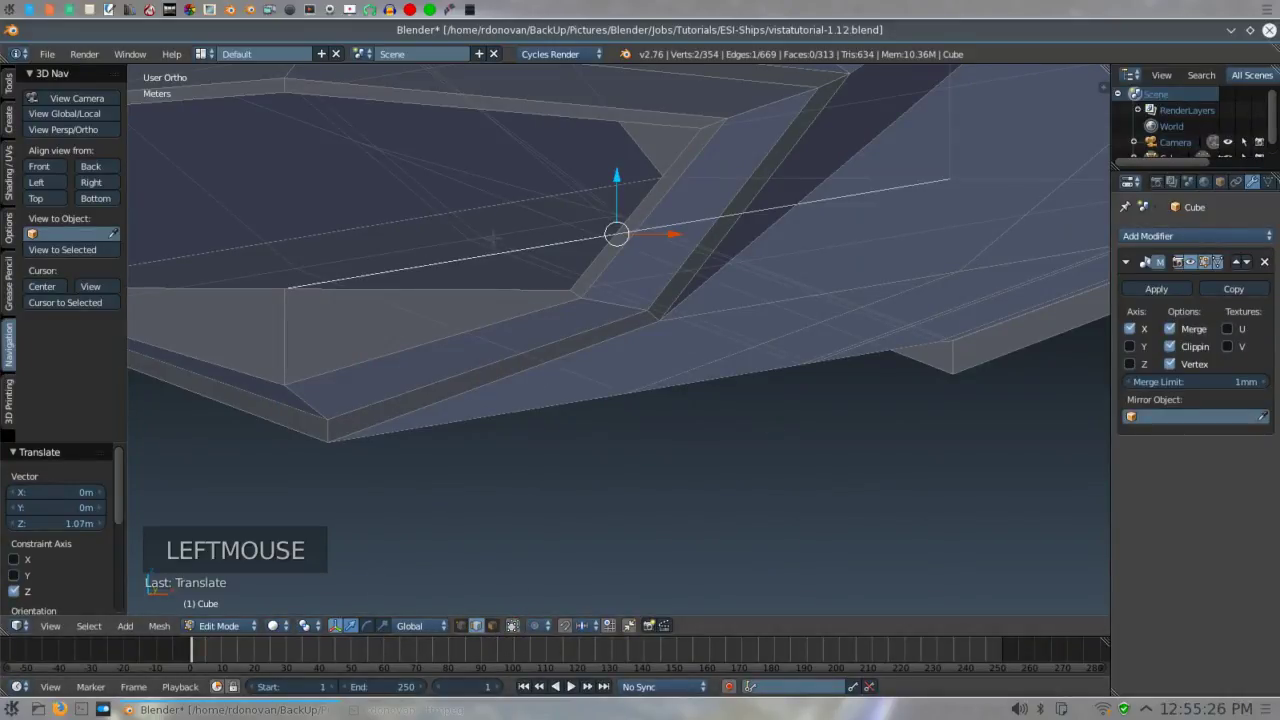
key("ctrl+r")
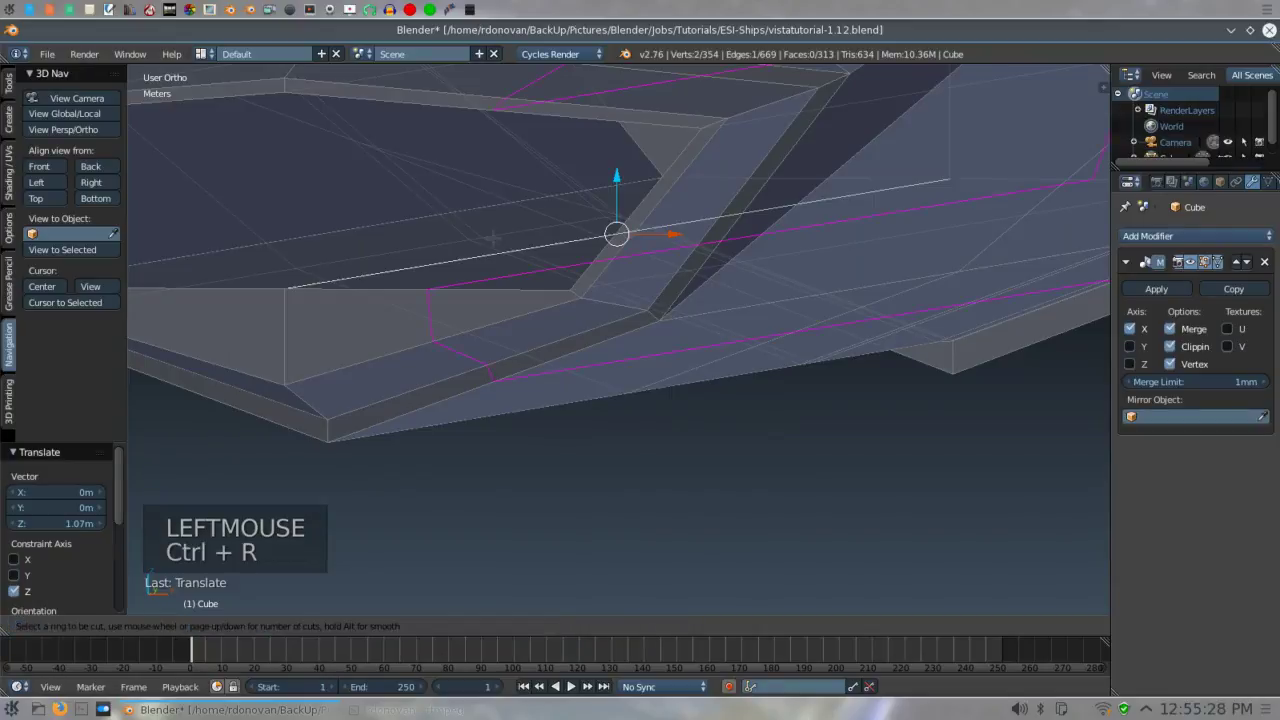
left_click(548, 252)
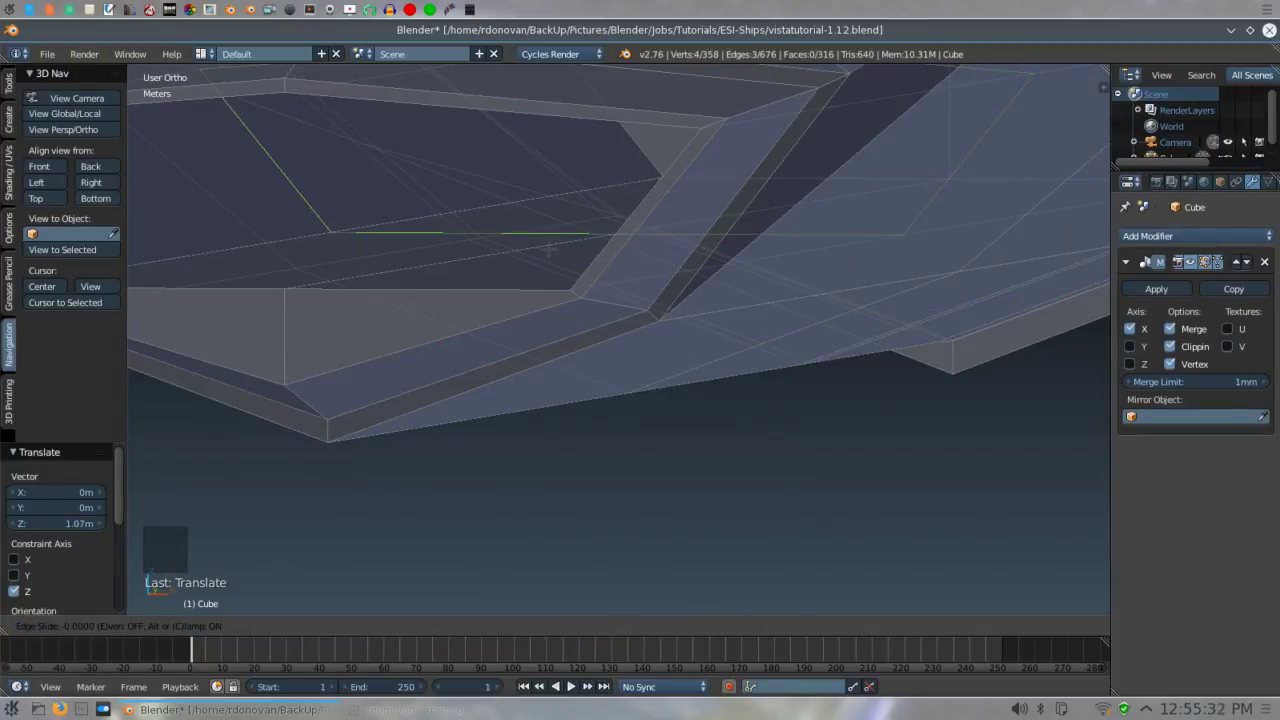
left_click(548, 250)
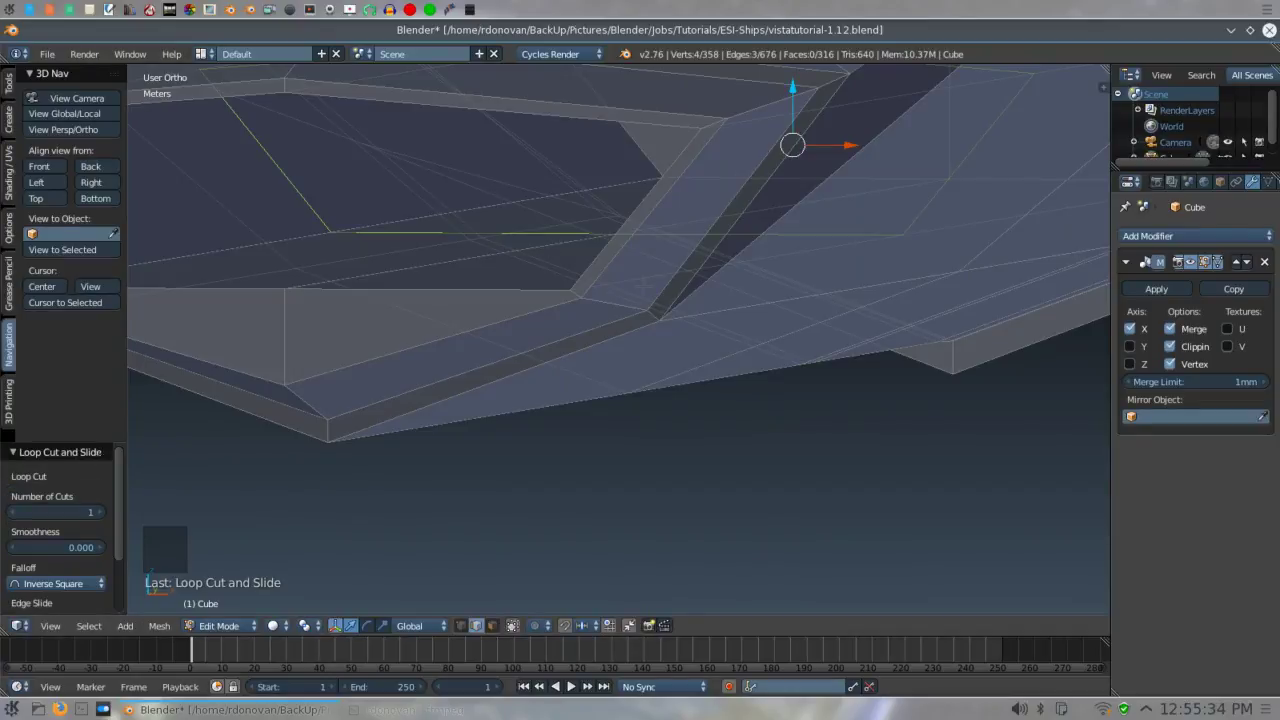
- Move the tunnel's new edge loop about -23.22 m along Y, in line with the lower front edge of the keel's main body
key("KP_3")
scroll(646, 288, "down", 4)
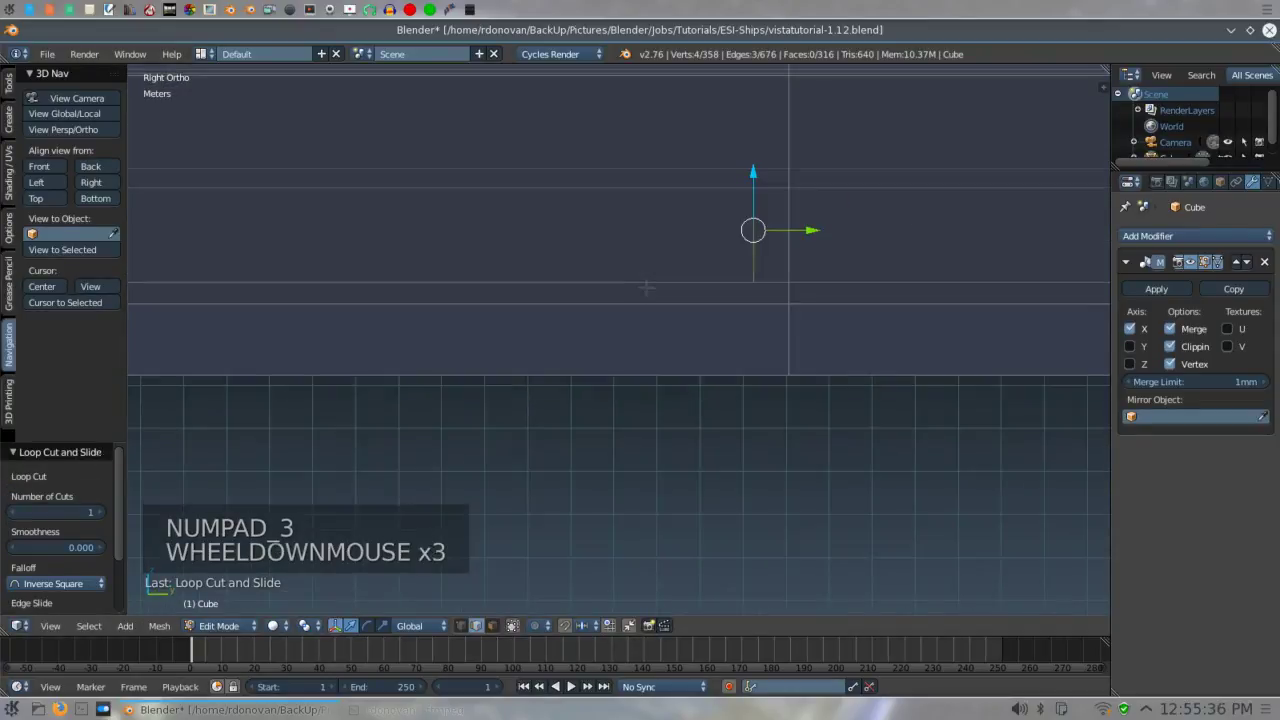
scroll(646, 288, "down", 1)
middle_click_drag(646, 288, 905, 305, "shift")
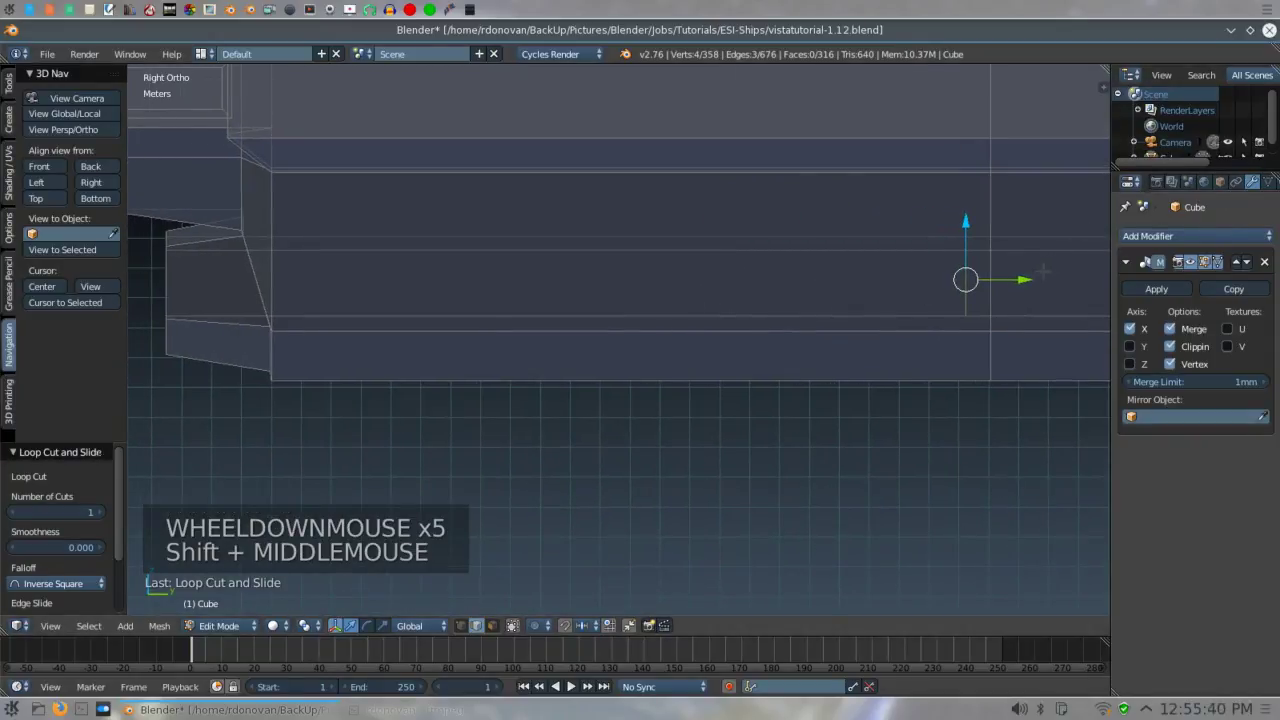
left_click_drag(1023, 280, 330, 307)
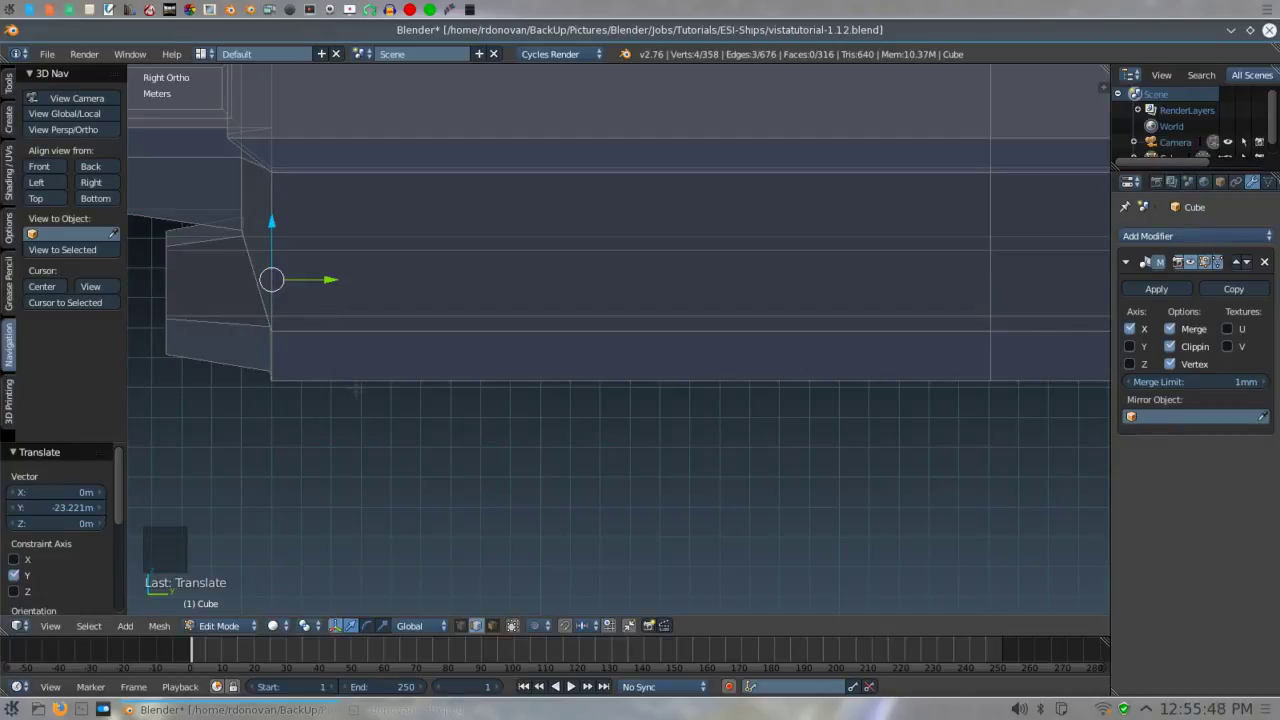
- Add a second unshifted loop cut around the inside of the keel tunnel, behind the existing inner edge loop
middle_click_drag(356, 411, 410, 416)
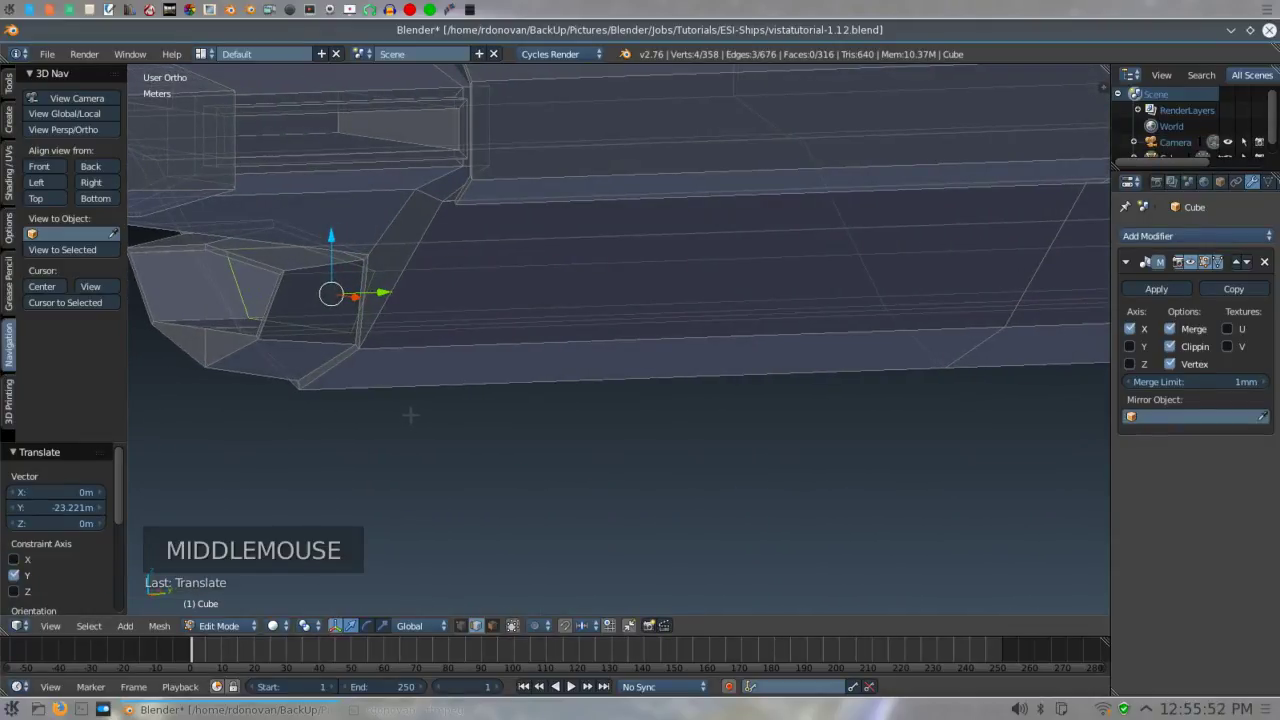
key("ctrl+r")
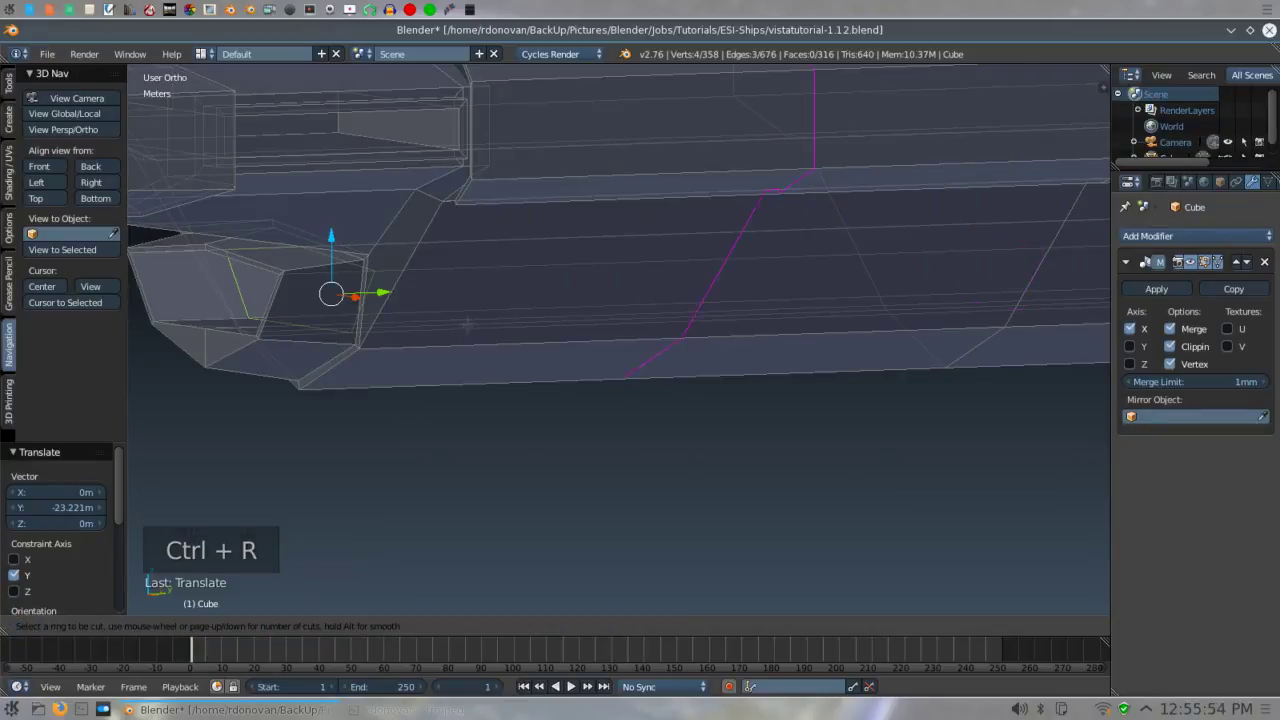
left_click(473, 318)
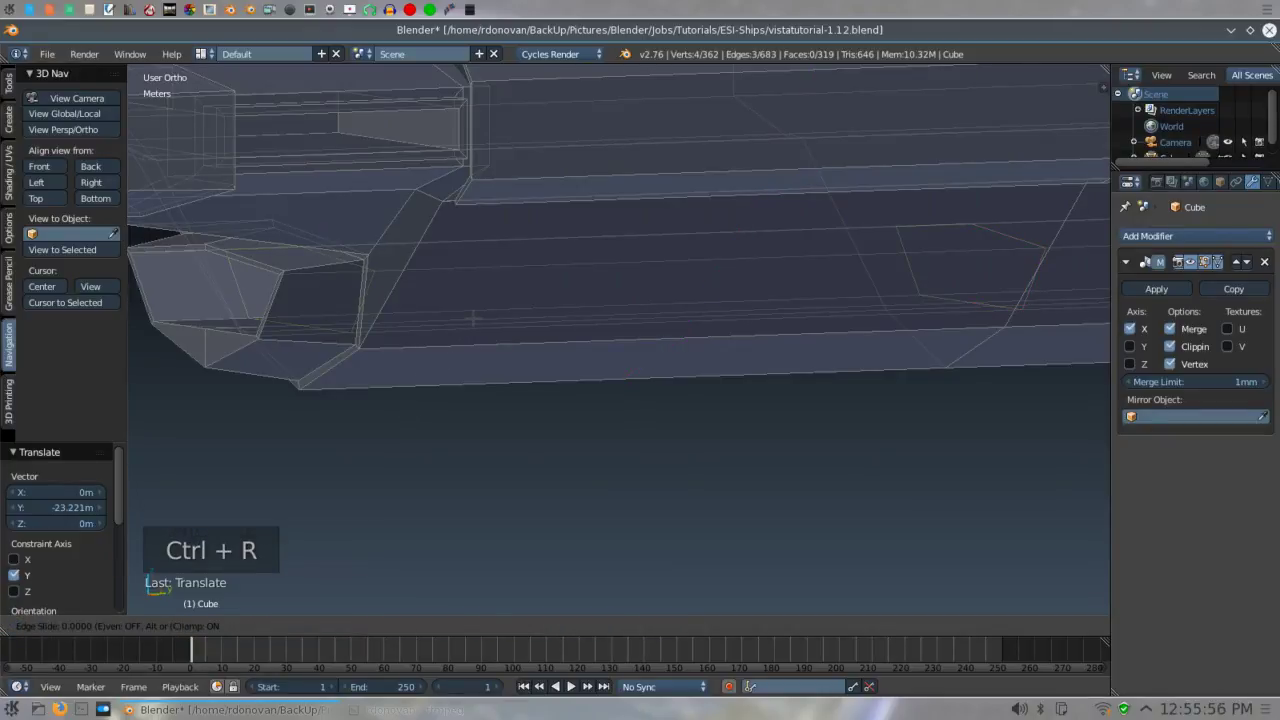
left_click(473, 318)
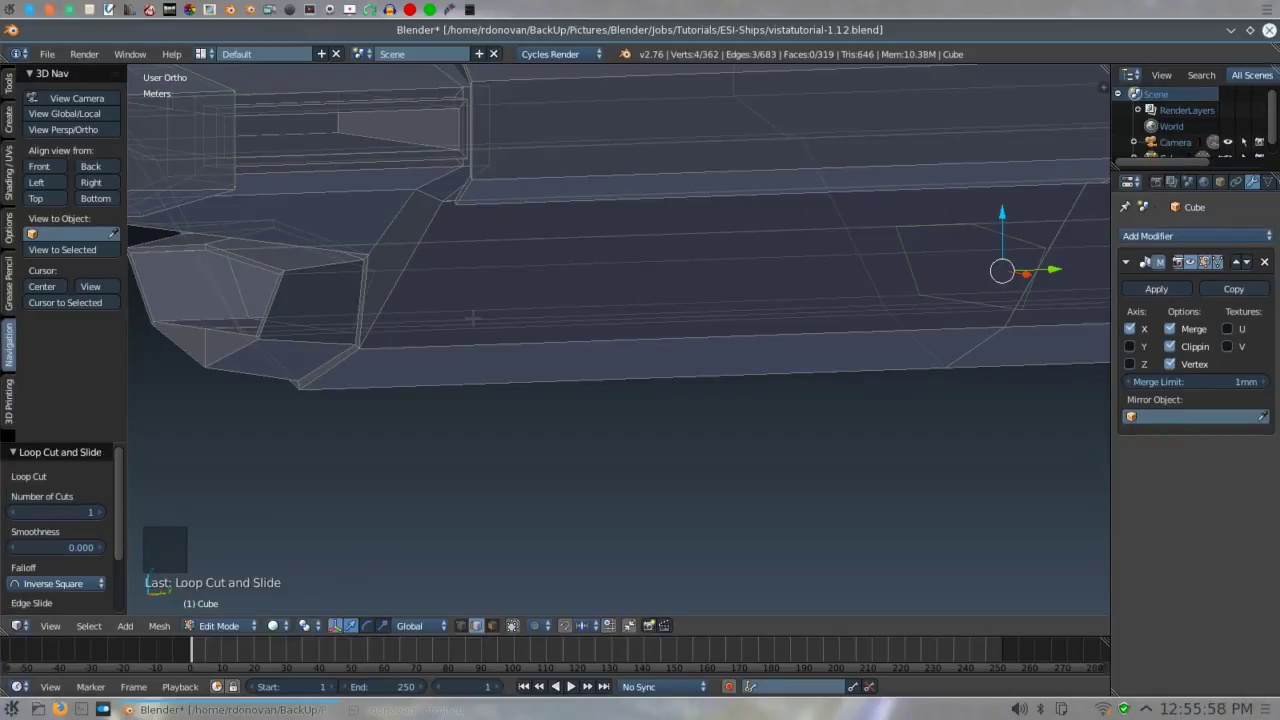
- Move the second tunnel loop about -23.57 m along Y, then another -13.39 cm, placing it just behind the first loop
key("KP_3")
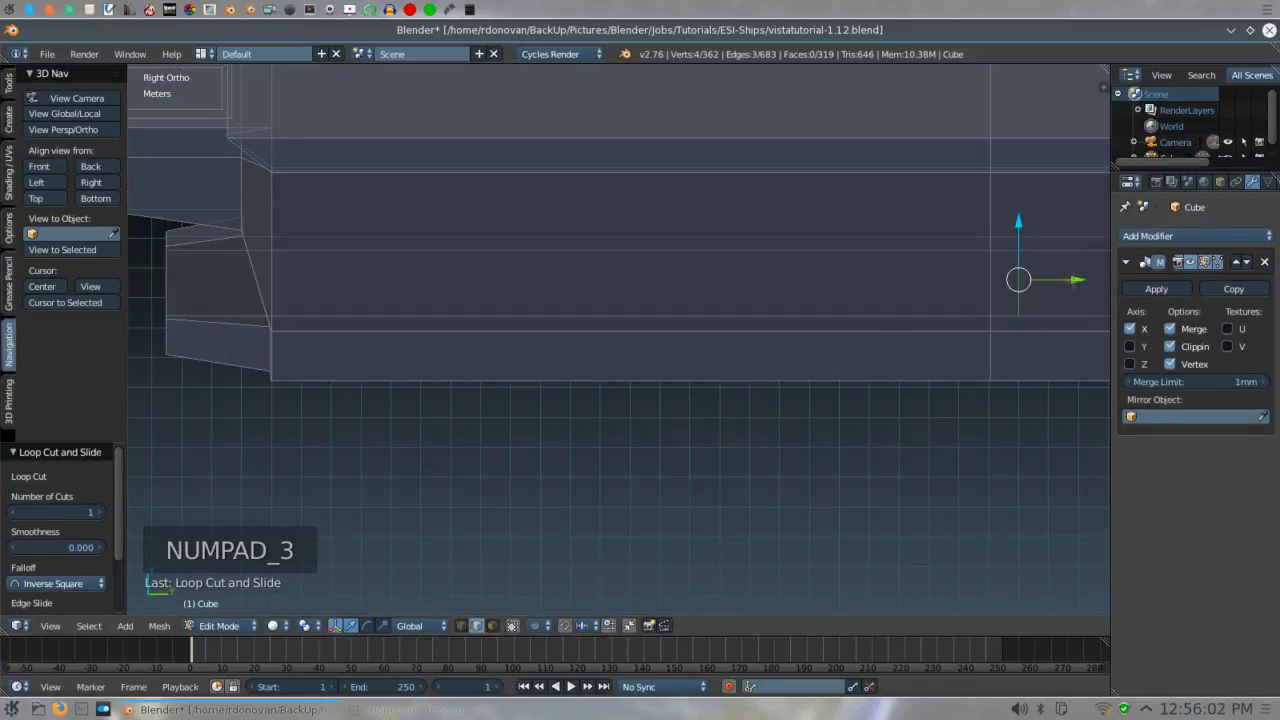
left_click_drag(1071, 280, 371, 296)
middle_click_drag(352, 425, 324, 344)
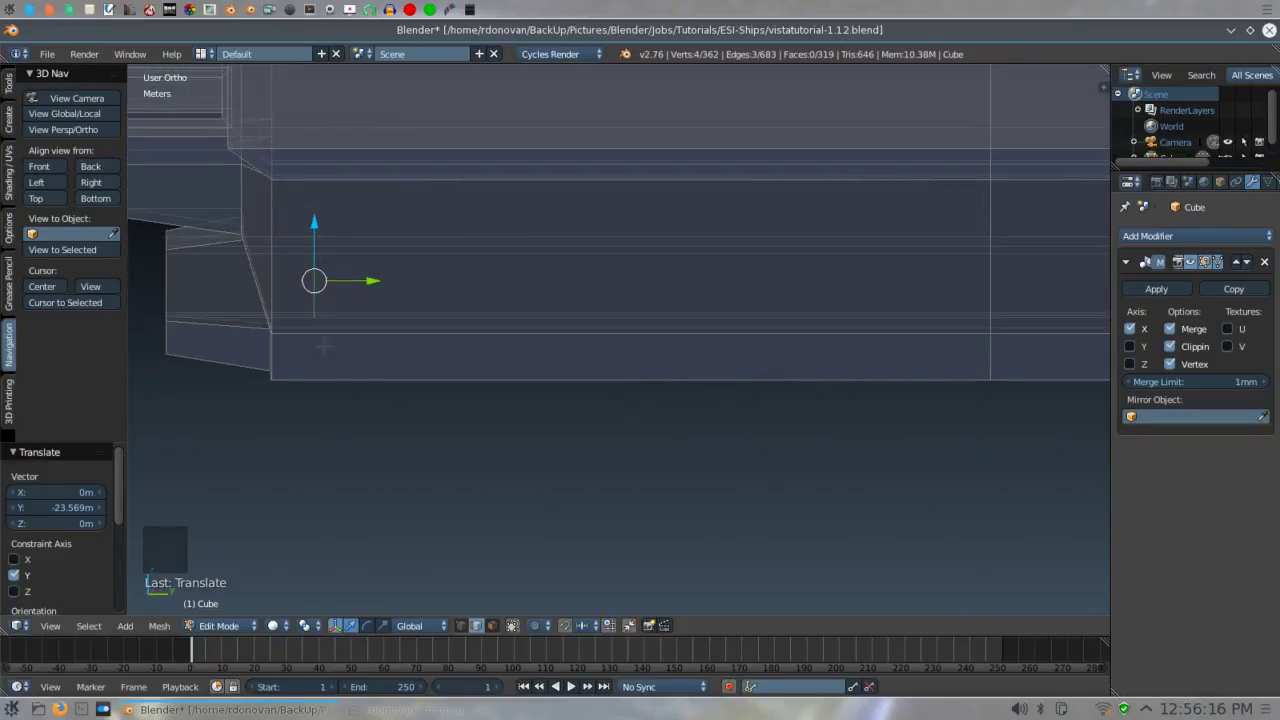
left_click_drag(371, 283, 366, 284)
middle_click_drag(388, 400, 561, 416)
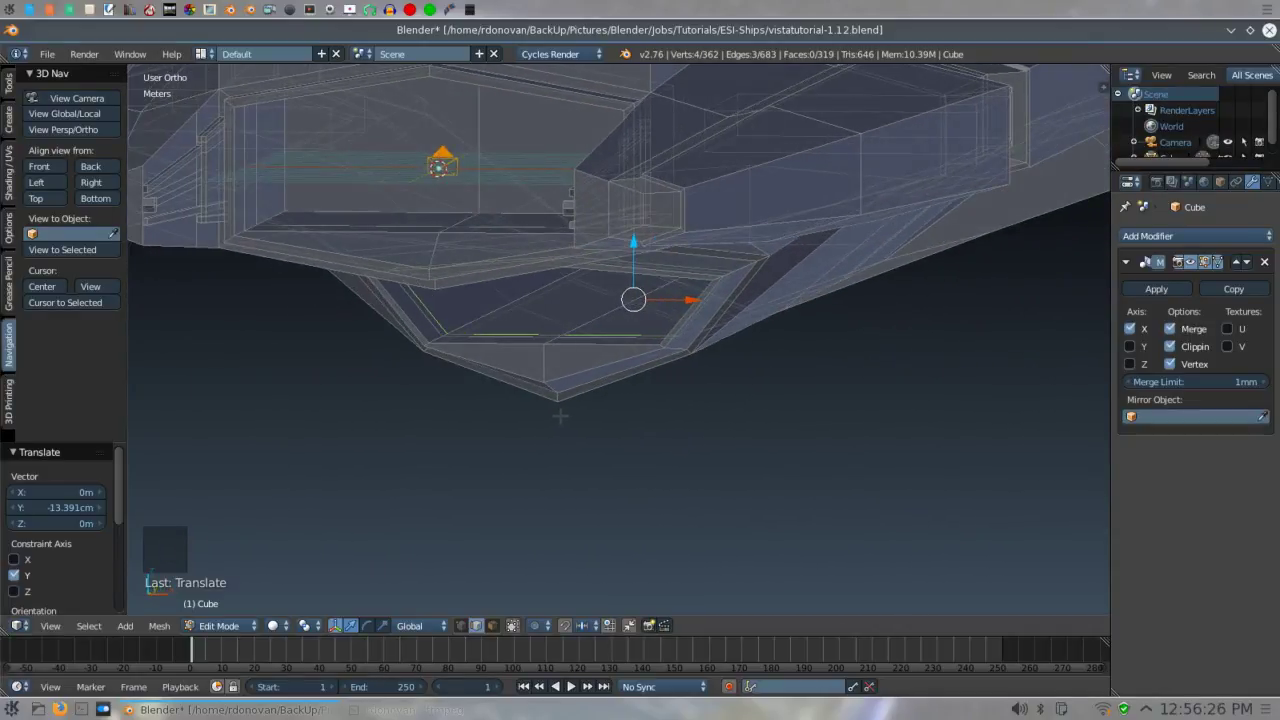
- In vertex selection mode, select the centre vertex of the tunnel floor's front edge and lower it about 1.11 m along Z
key("ctrl+Tab")
left_click(560, 416)
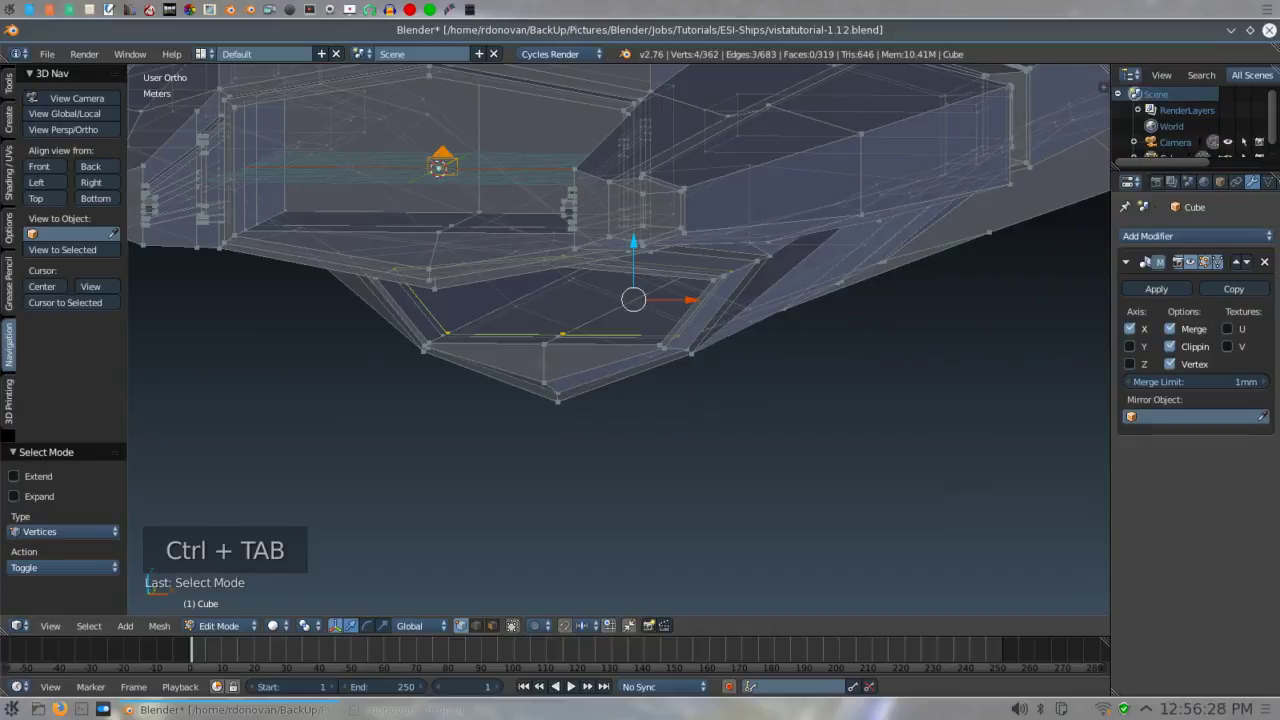
right_click(543, 343)
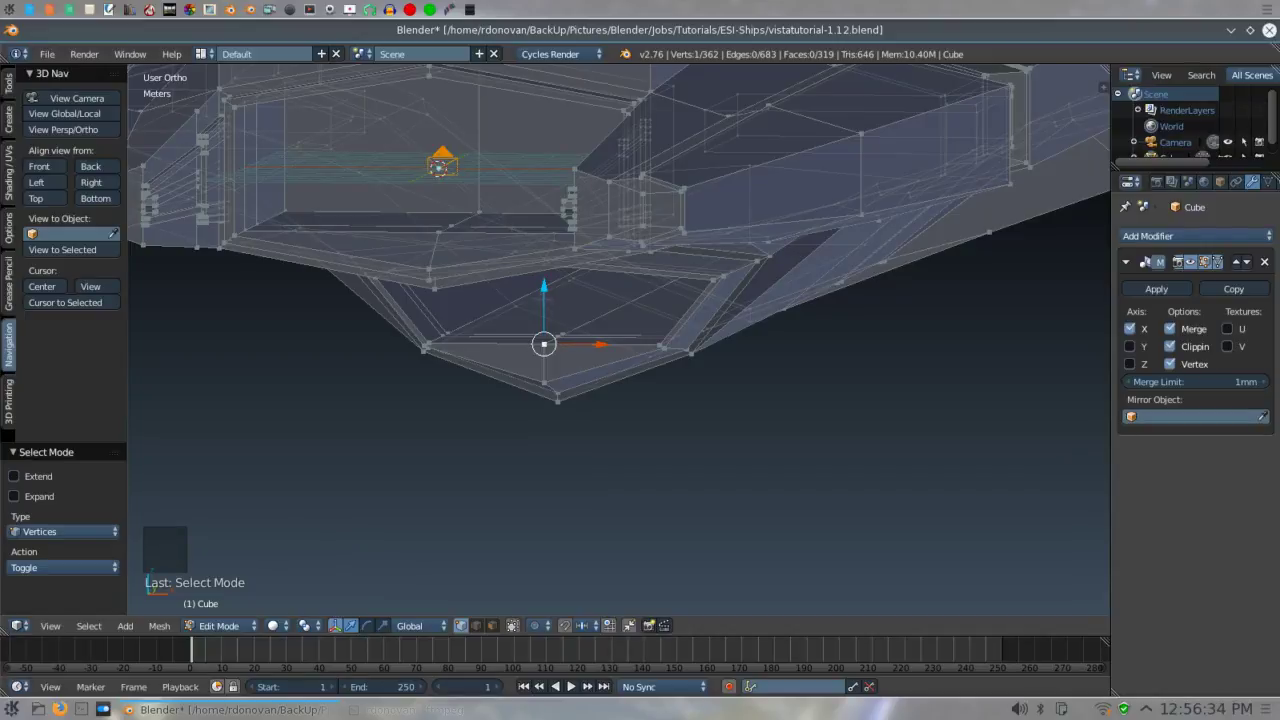
key("KP_1")
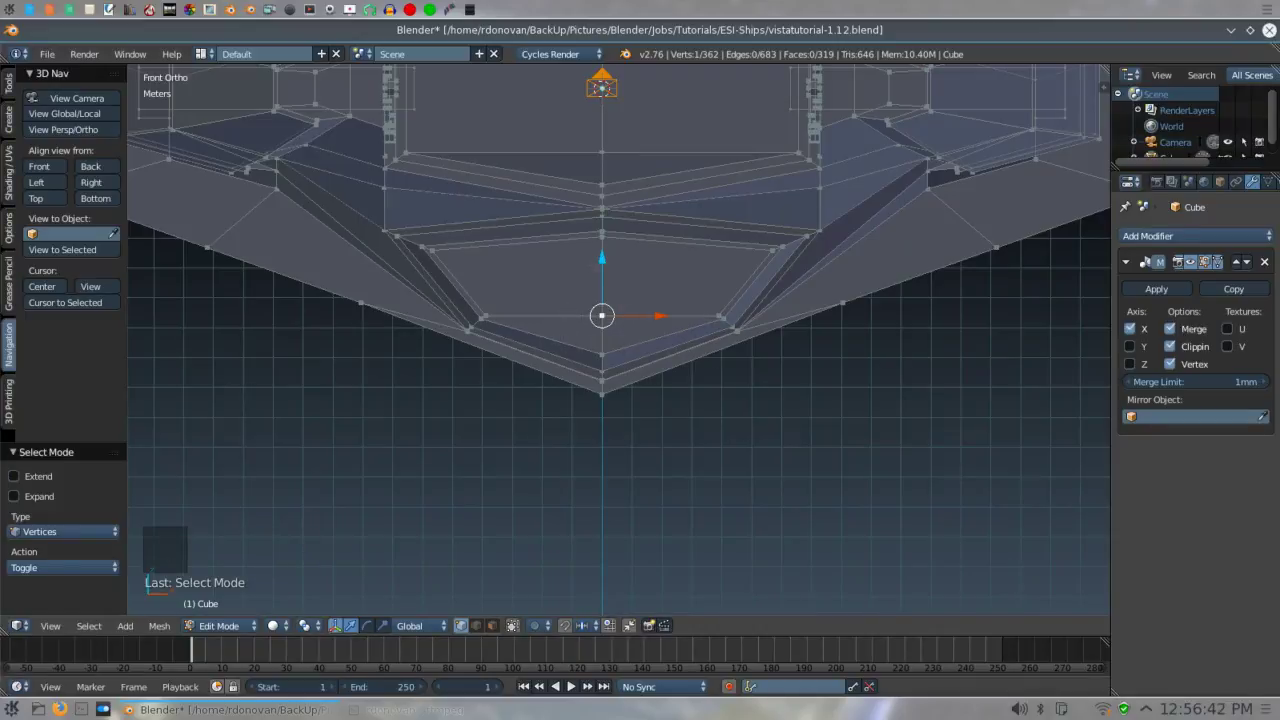
left_click_drag(604, 261, 608, 290)
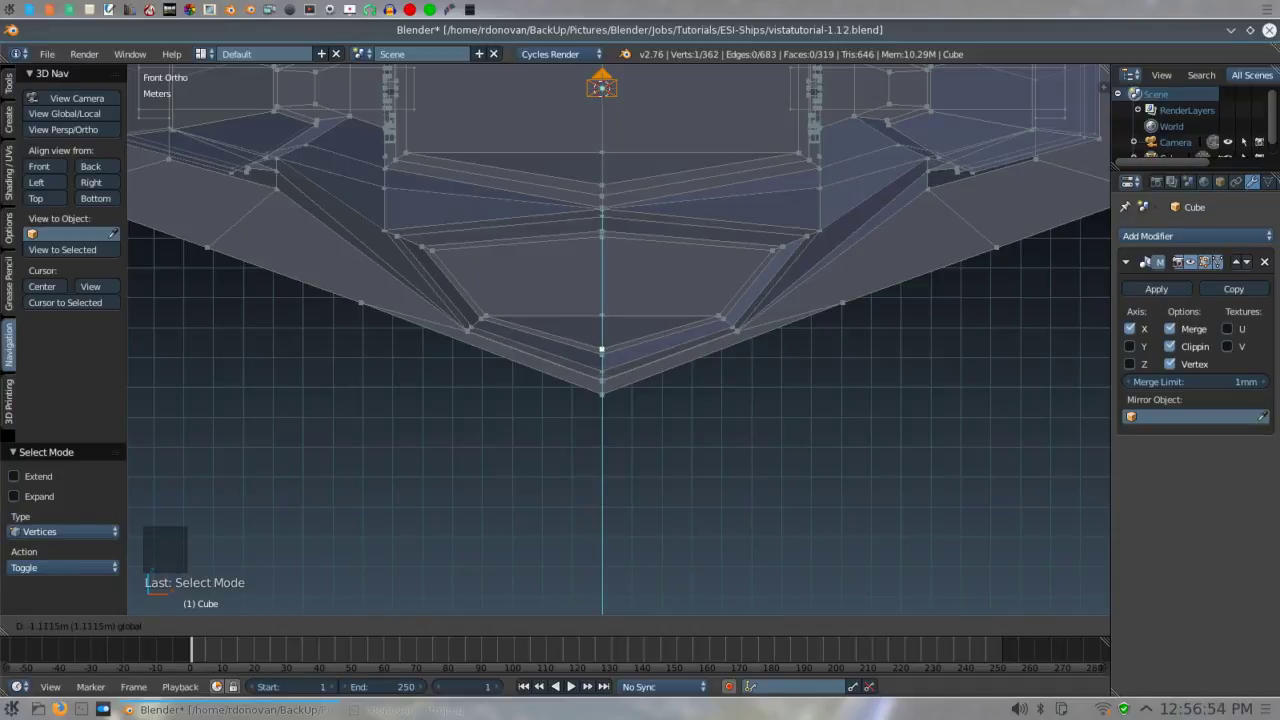
key("Return")
- Try to lower the vertices along the stern's bottom edge about 72.2 cm along Z
middle_click_drag(713, 421, 675, 427)
scroll(675, 427, "down", 2)
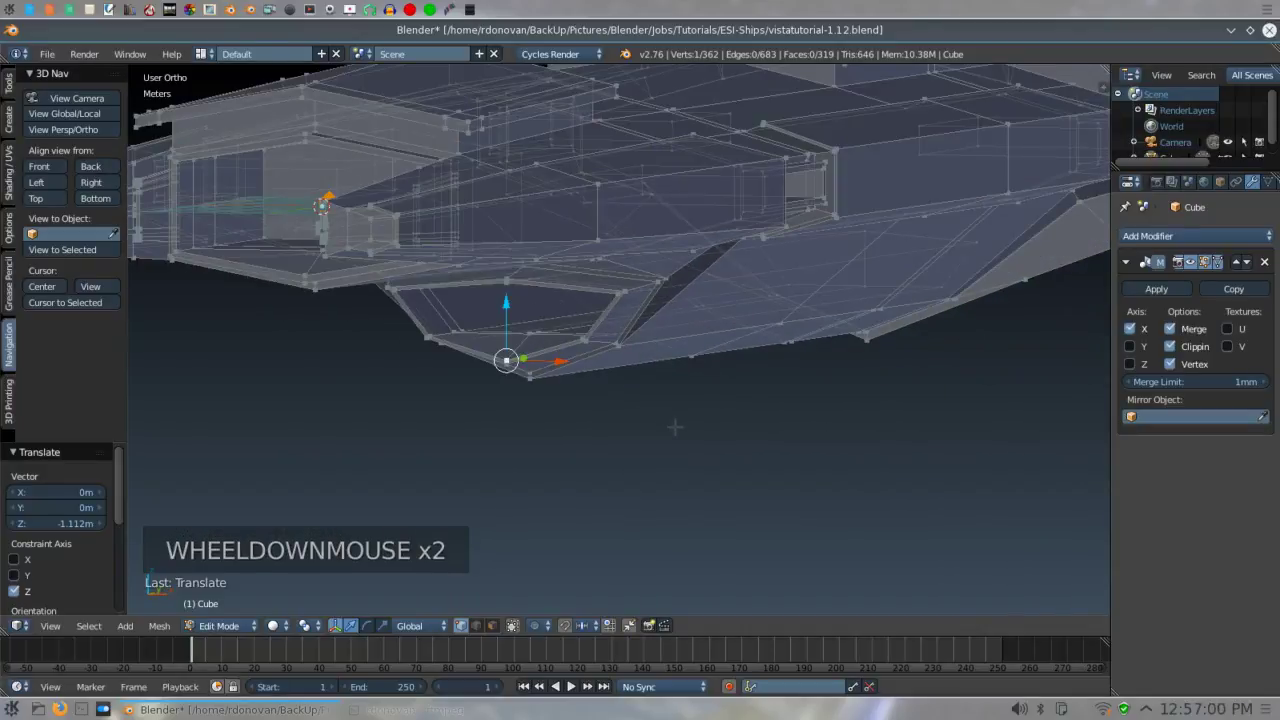
scroll(675, 427, "down", 2)
middle_click_drag(675, 427, 367, 424)
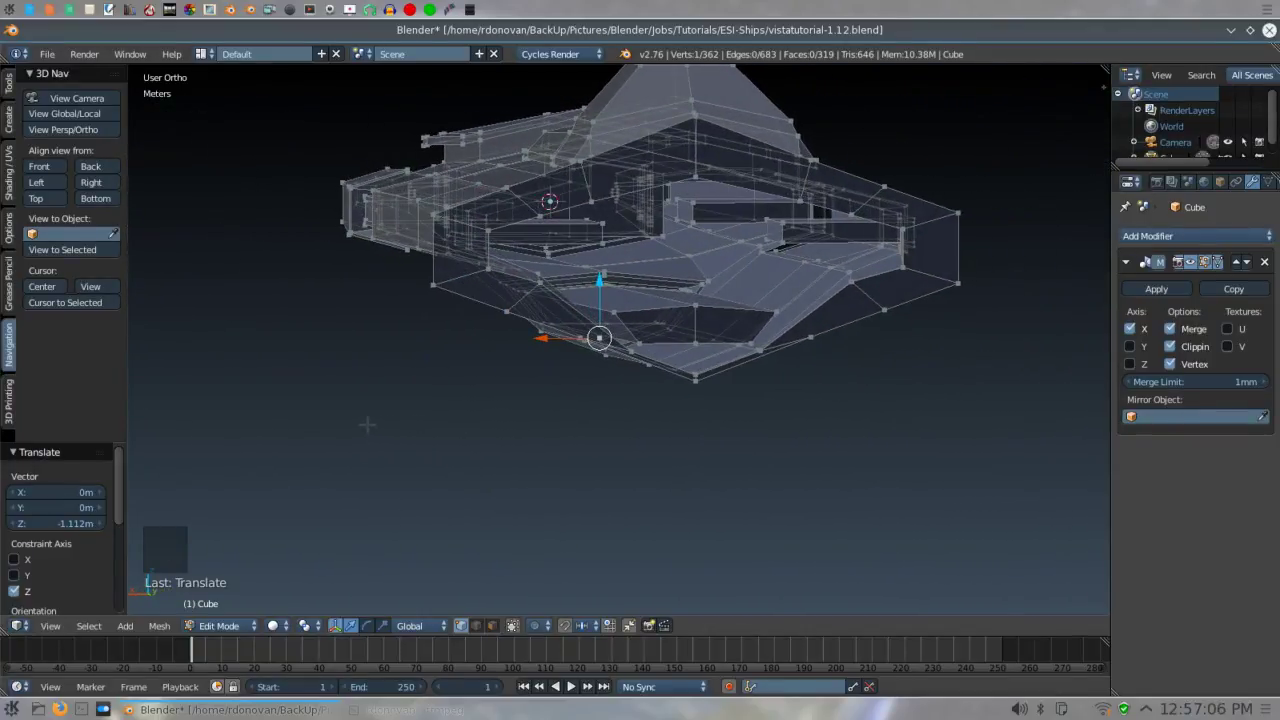
key("ctrl+KP_1")
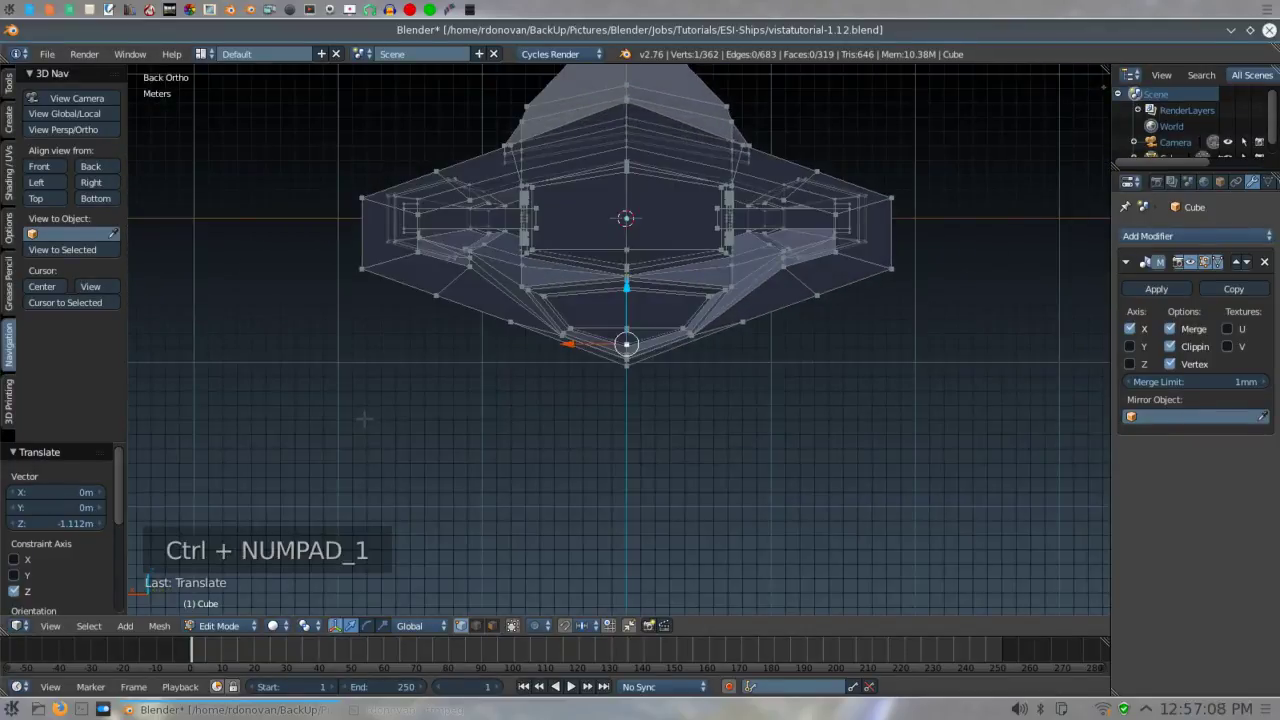
middle_click_drag(392, 379, 356, 504, "shift")
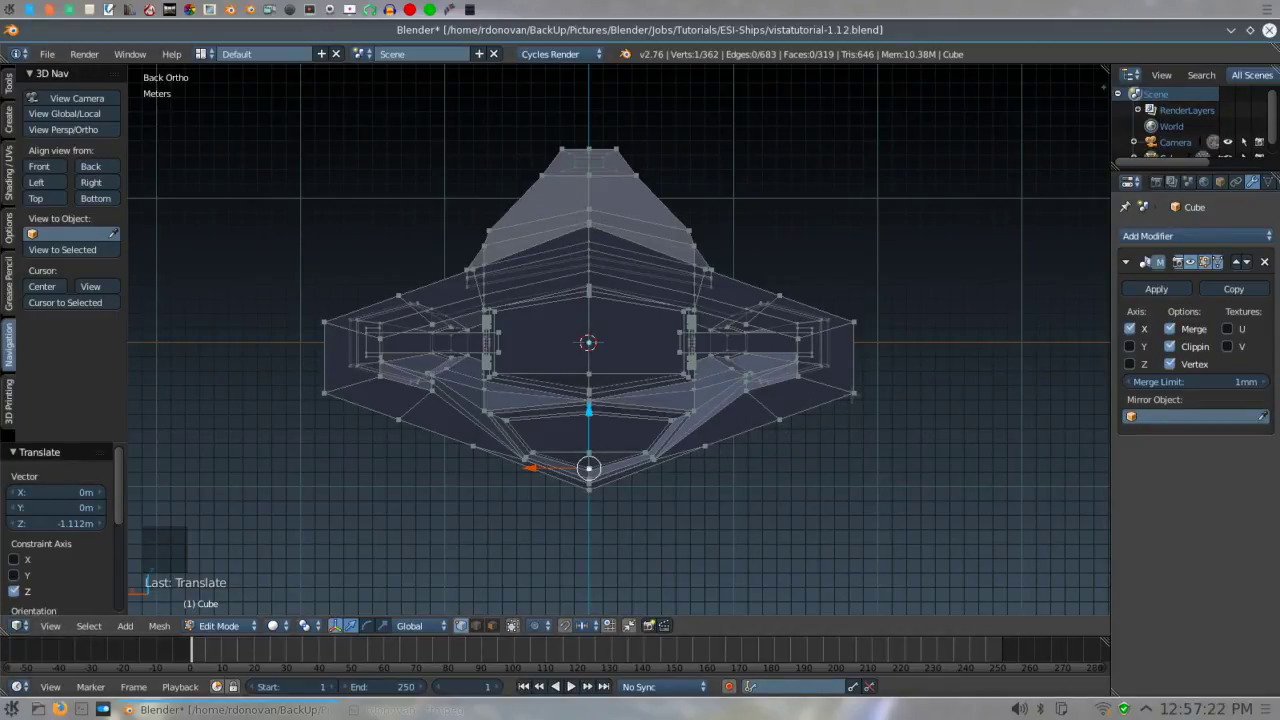
right_click(853, 393, "shift")
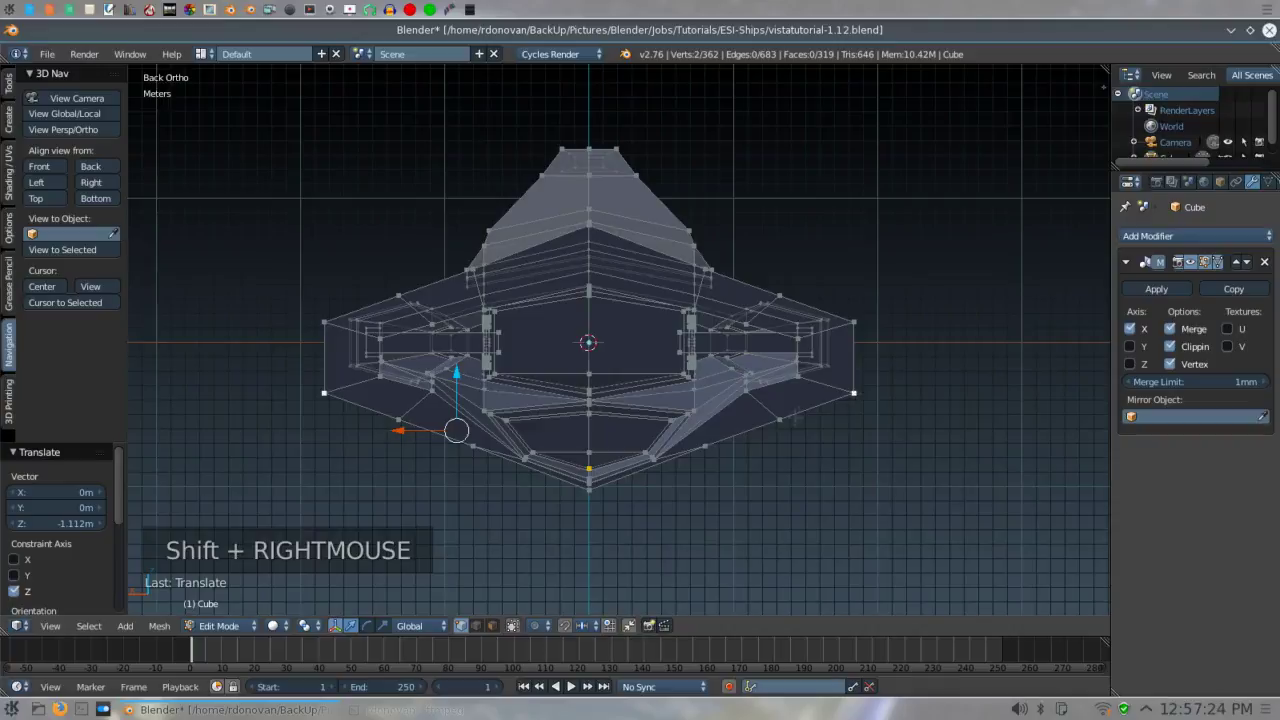
right_click(779, 420, "shift")
right_click(705, 446, "shift")
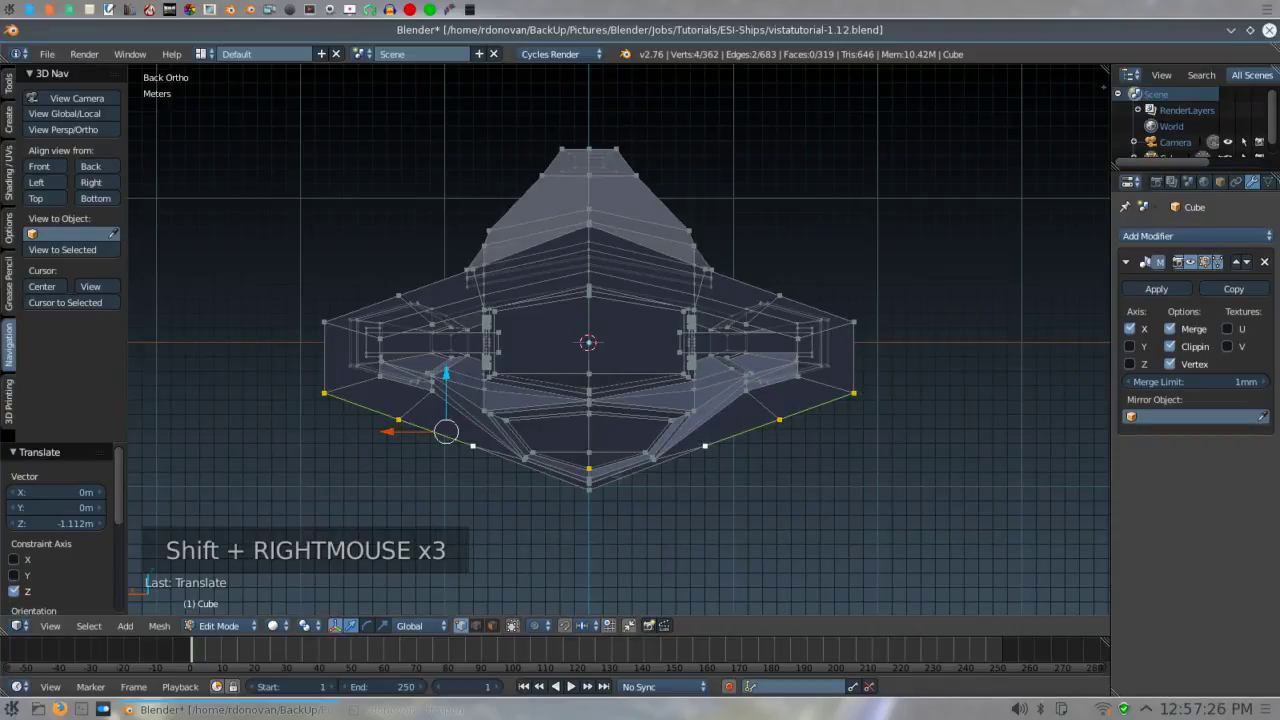
right_click(589, 489, "shift")
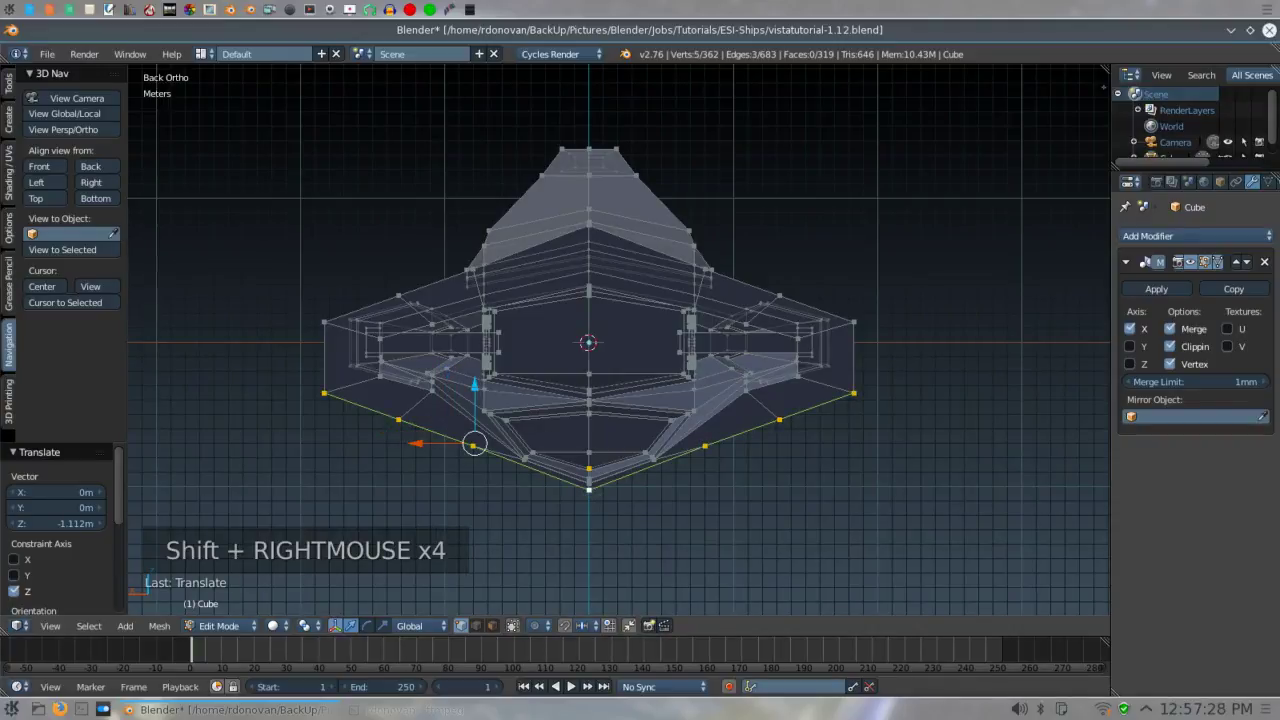
left_click_drag(474, 392, 474, 400)
left_click_drag(474, 448, 474, 456)
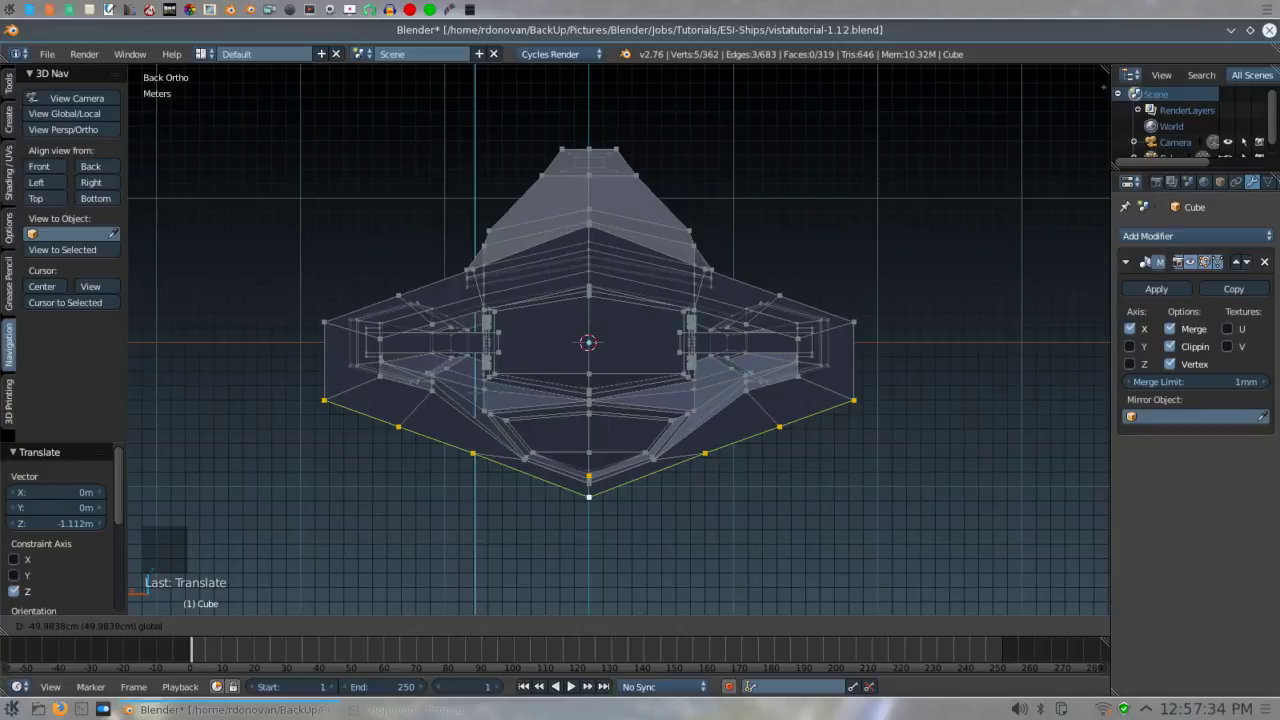
left_click_drag(474, 456, 474, 470)
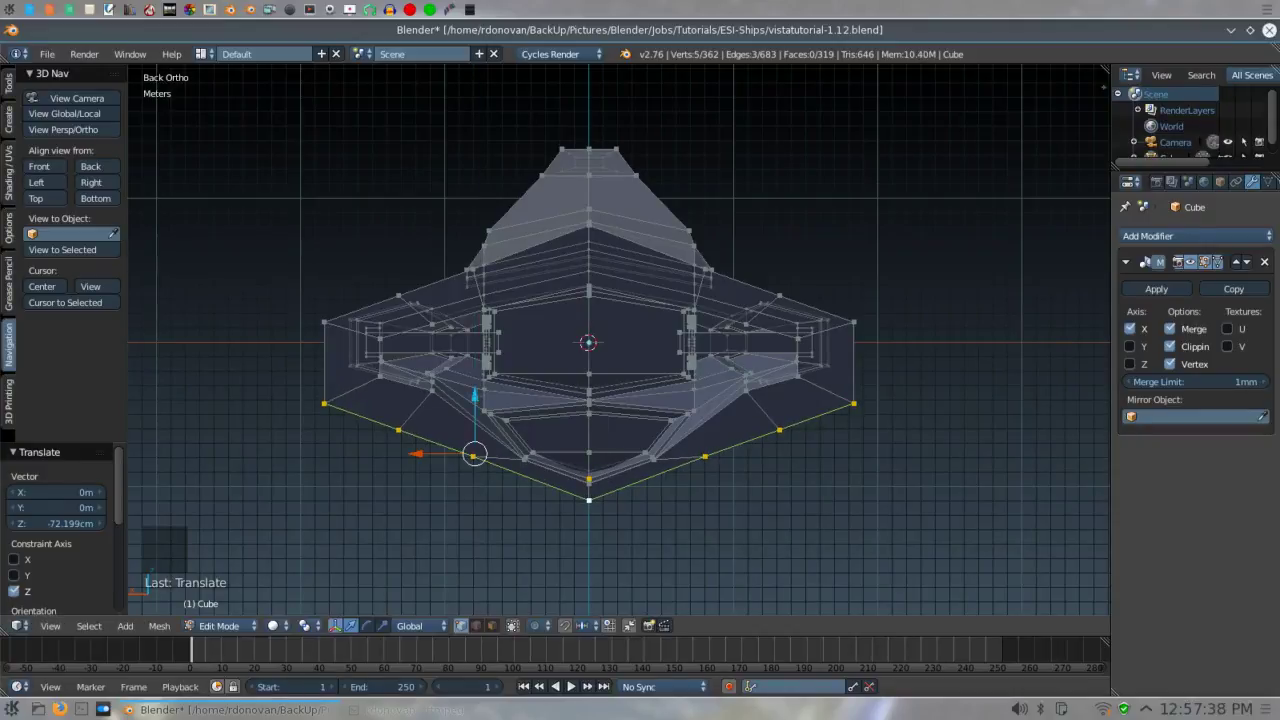
- Limit selection to visible geometry, undo the last vertex move and clear the selection
middle_click_drag(345, 460, 156, 588)
middle_click_drag(620, 345, 595, 437)
scroll(537, 334, "up", 4)
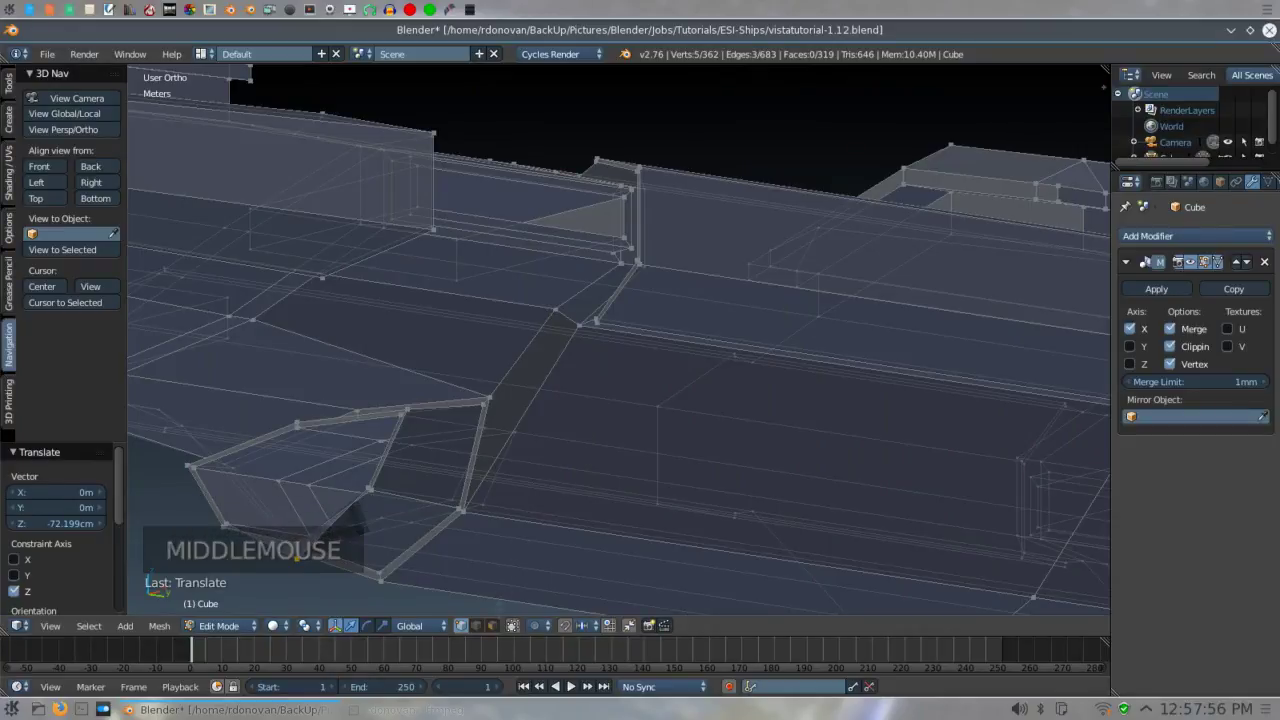
left_click(512, 625)
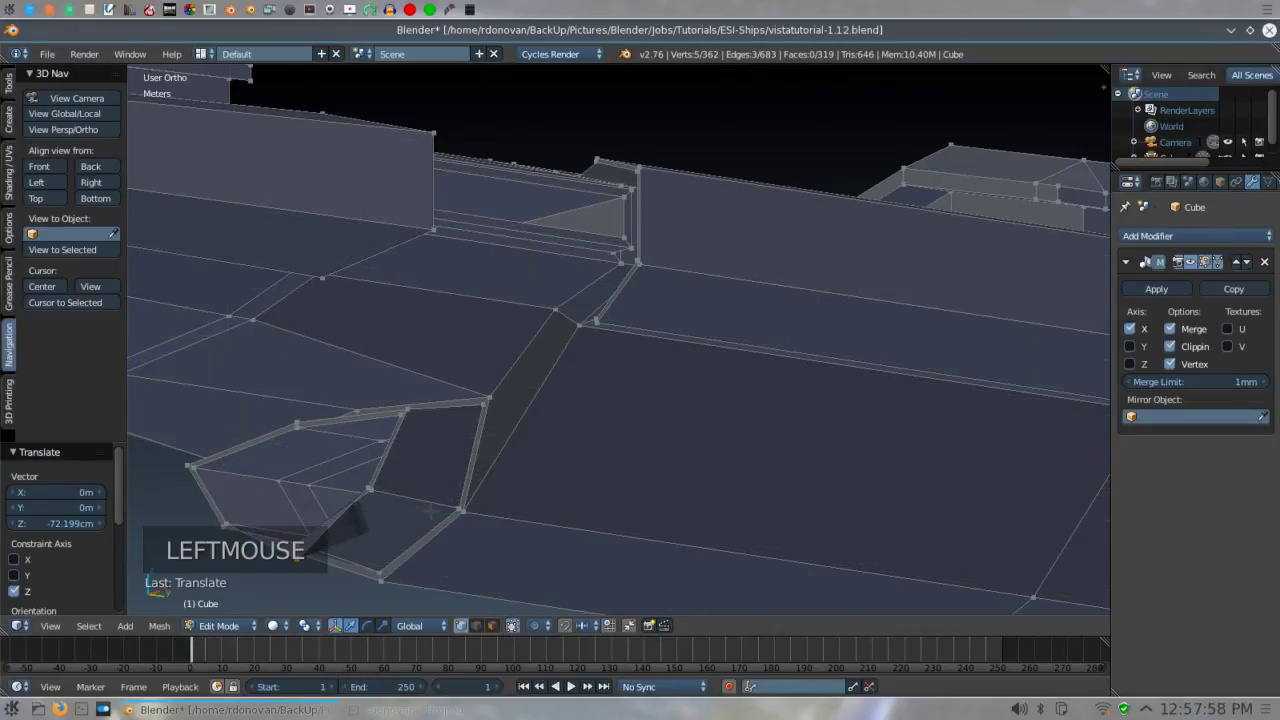
middle_click_drag(430, 512, 427, 460)
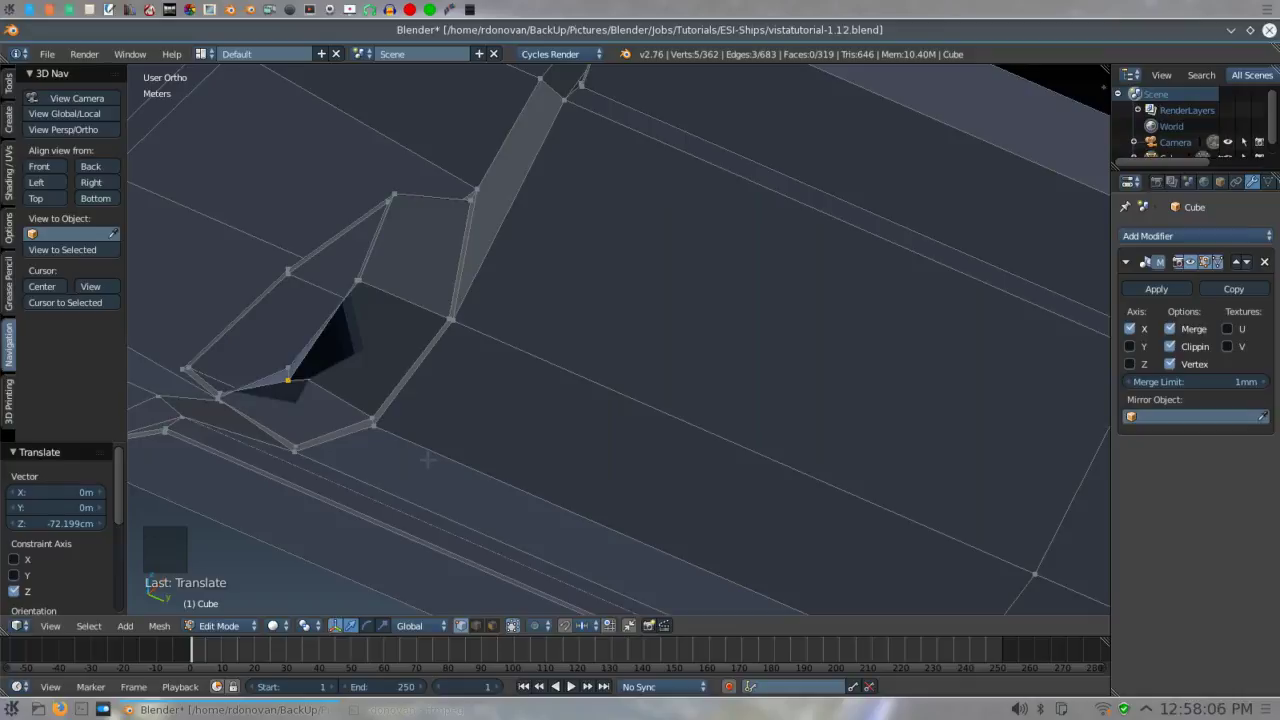
key("ctrl+z")
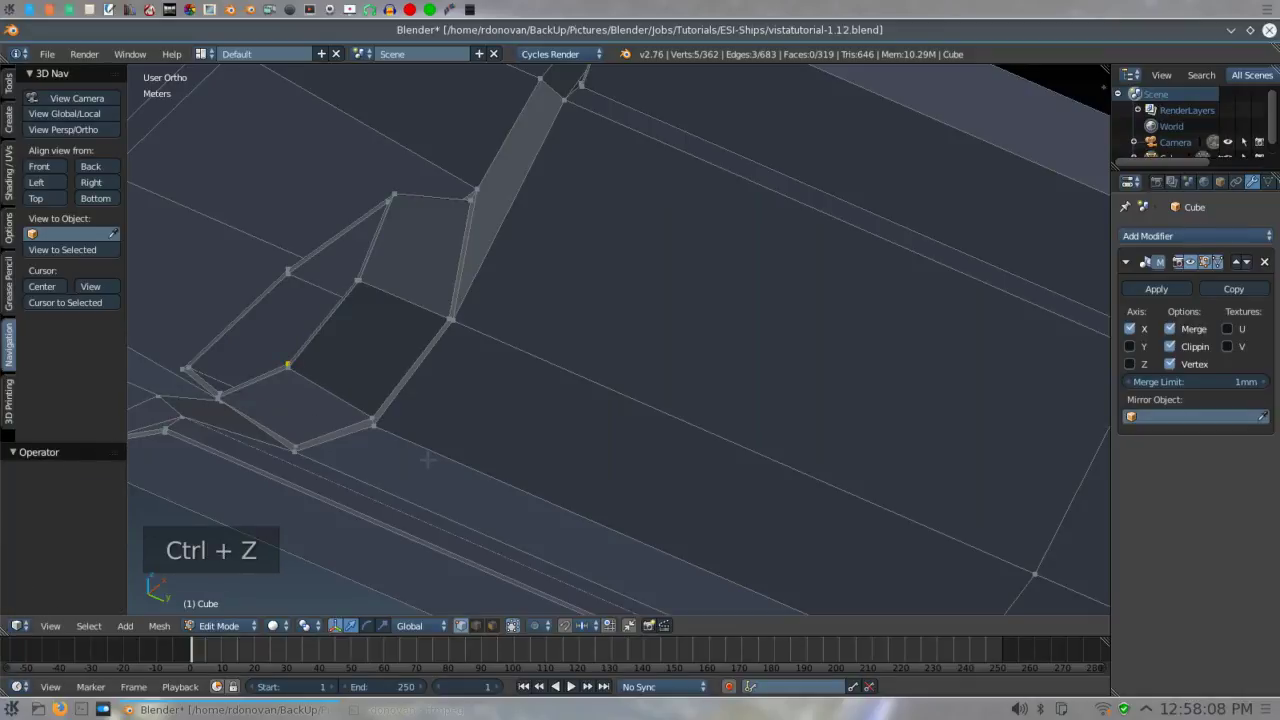
middle_click_drag(427, 459, 489, 484)
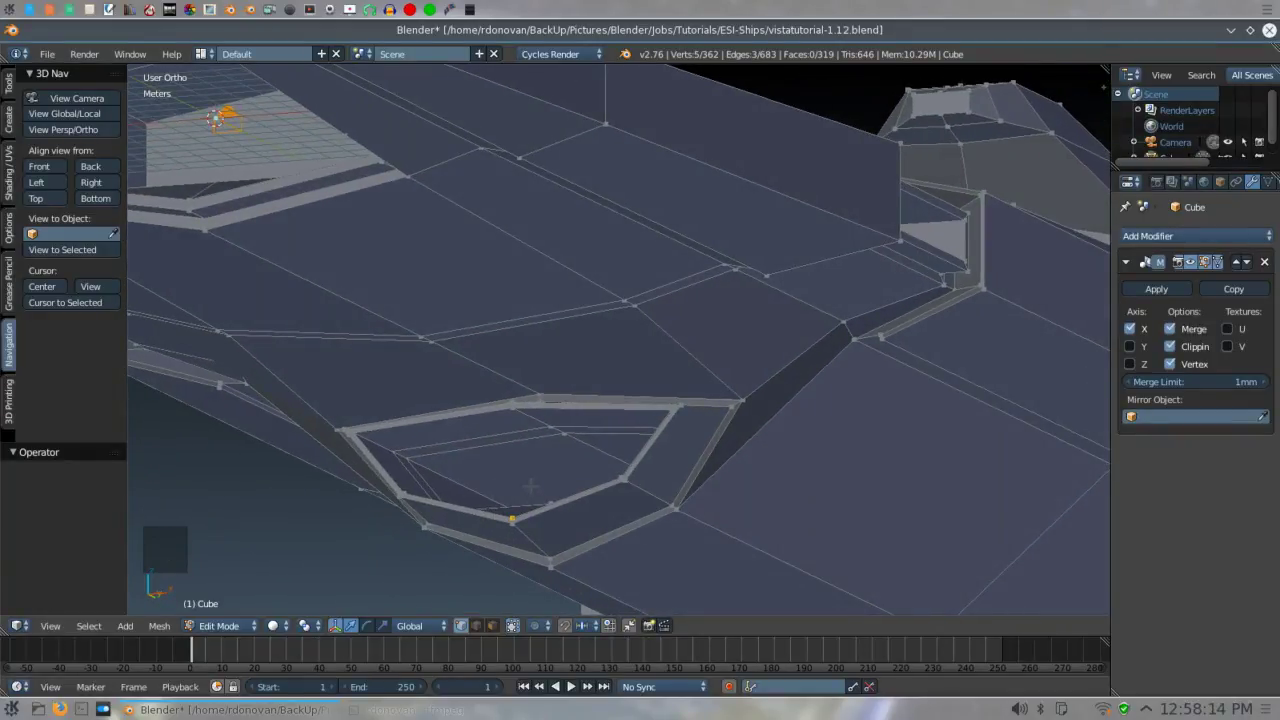
key("a")
key("a")
key("a")
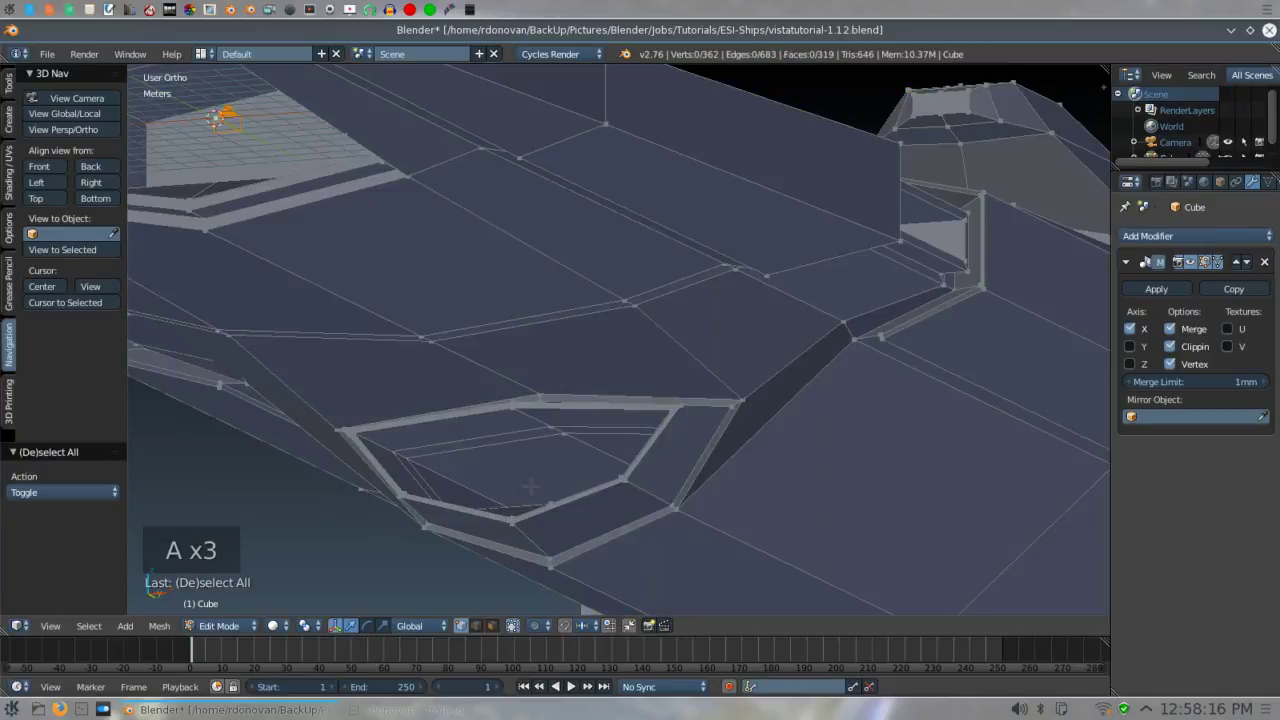
- Select only the four vertices along the stern's bottom edge and lower them about 56 cm along Z
scroll(704, 510, "down", 6)
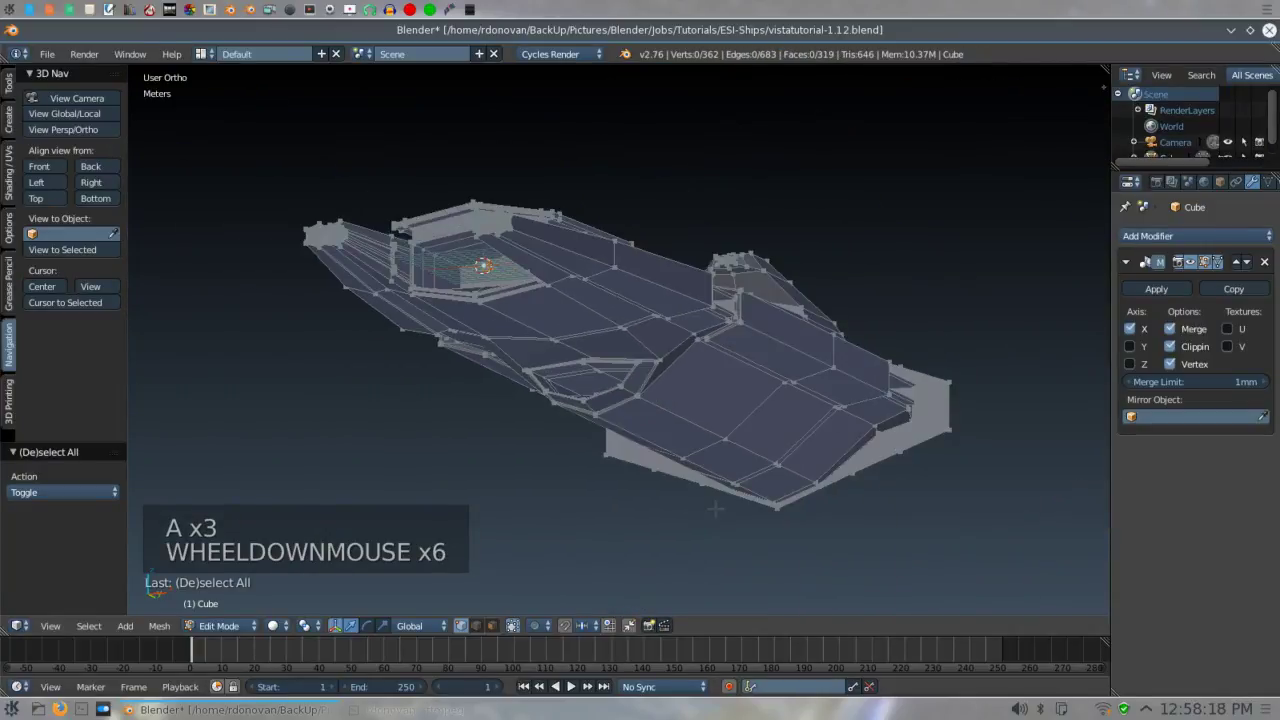
middle_click_drag(743, 436, 427, 462)
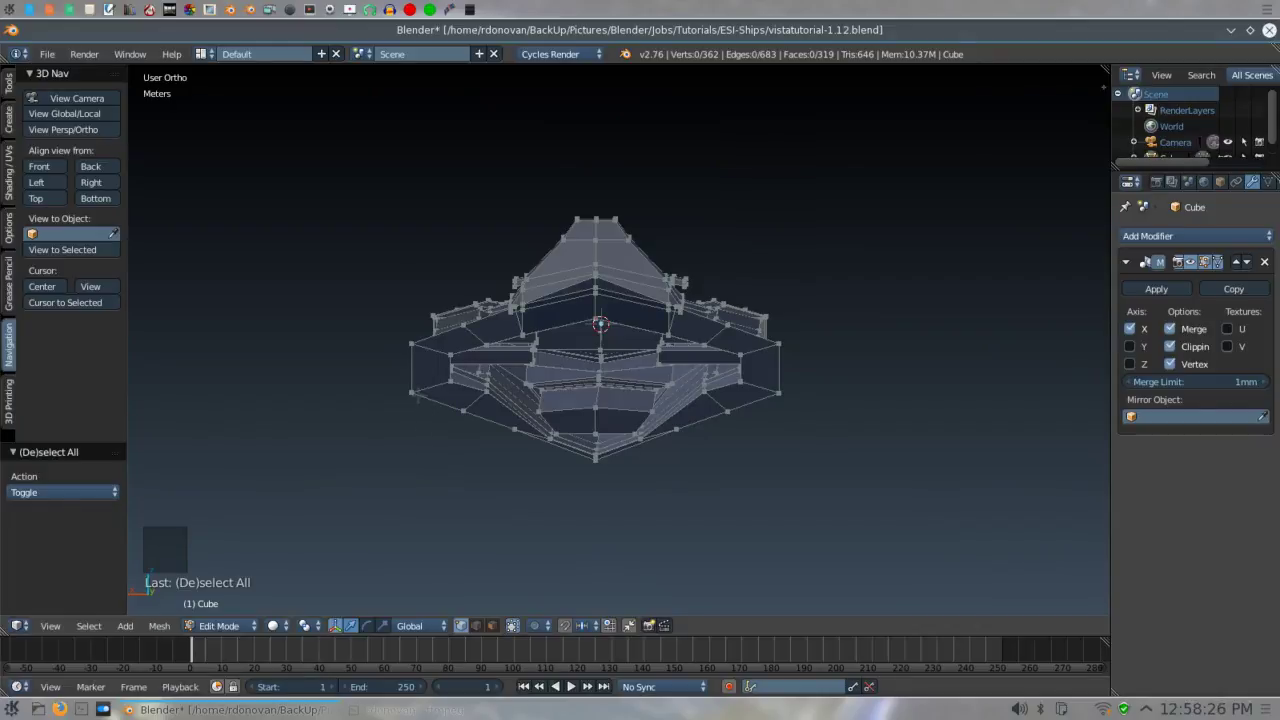
right_click(411, 392)
right_click(463, 410, "shift")
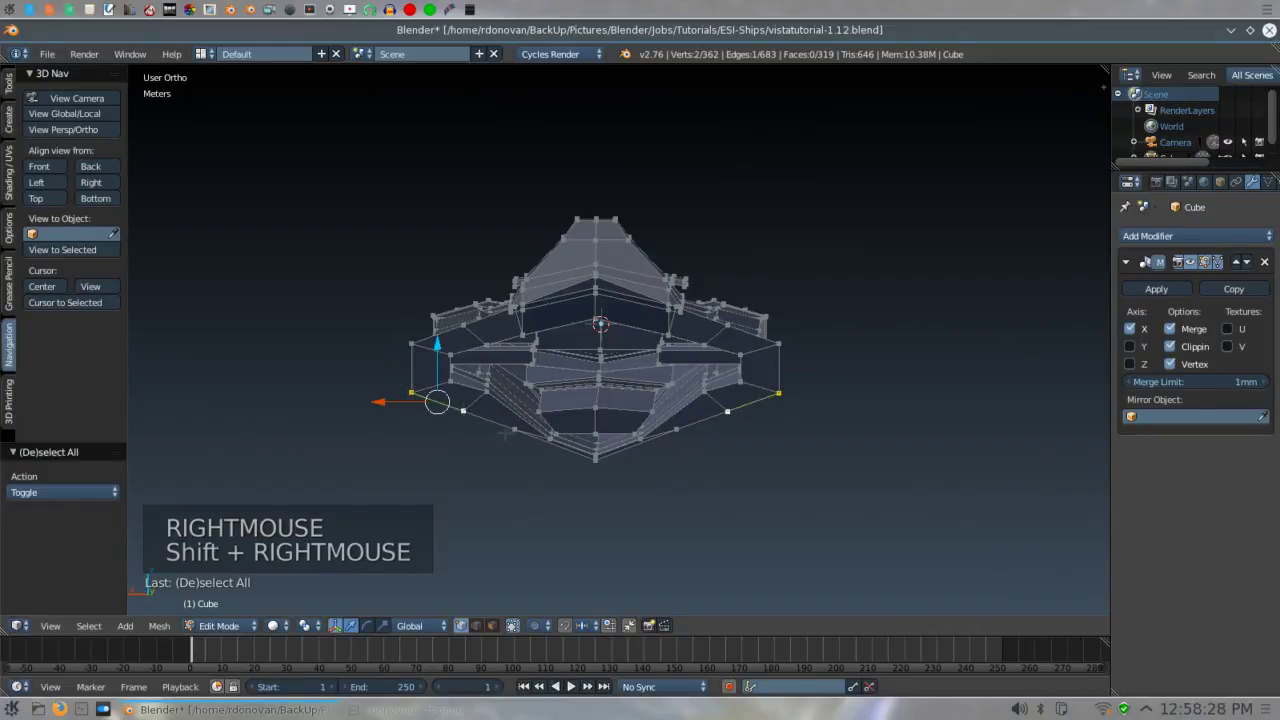
right_click(510, 435, "shift")
right_click(596, 460, "shift")
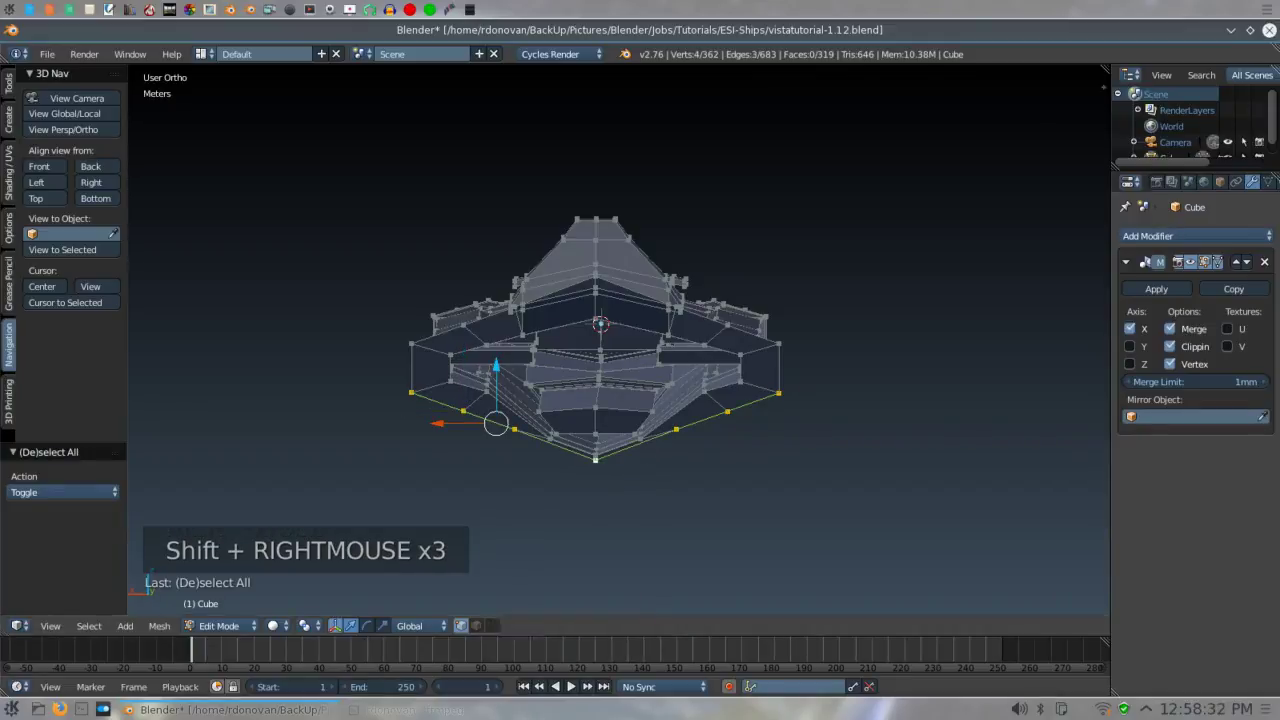
left_click_drag(495, 368, 495, 373)
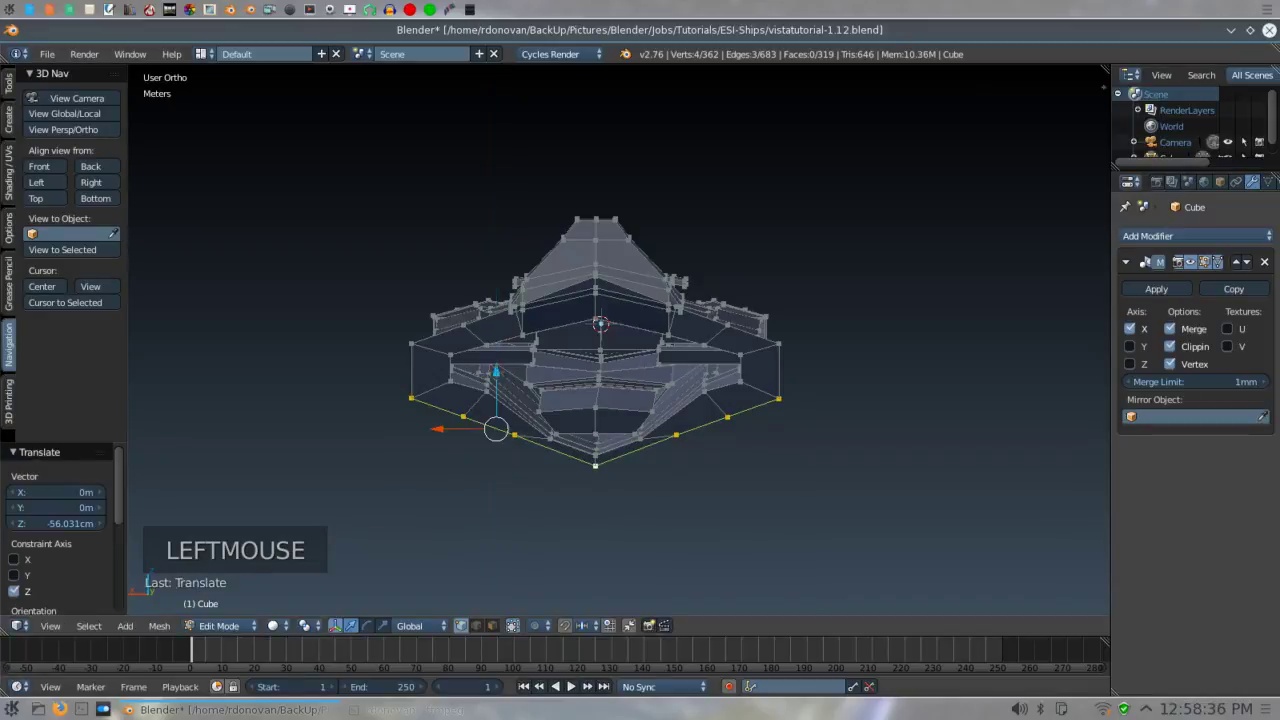
key("ctrl+KP_1")
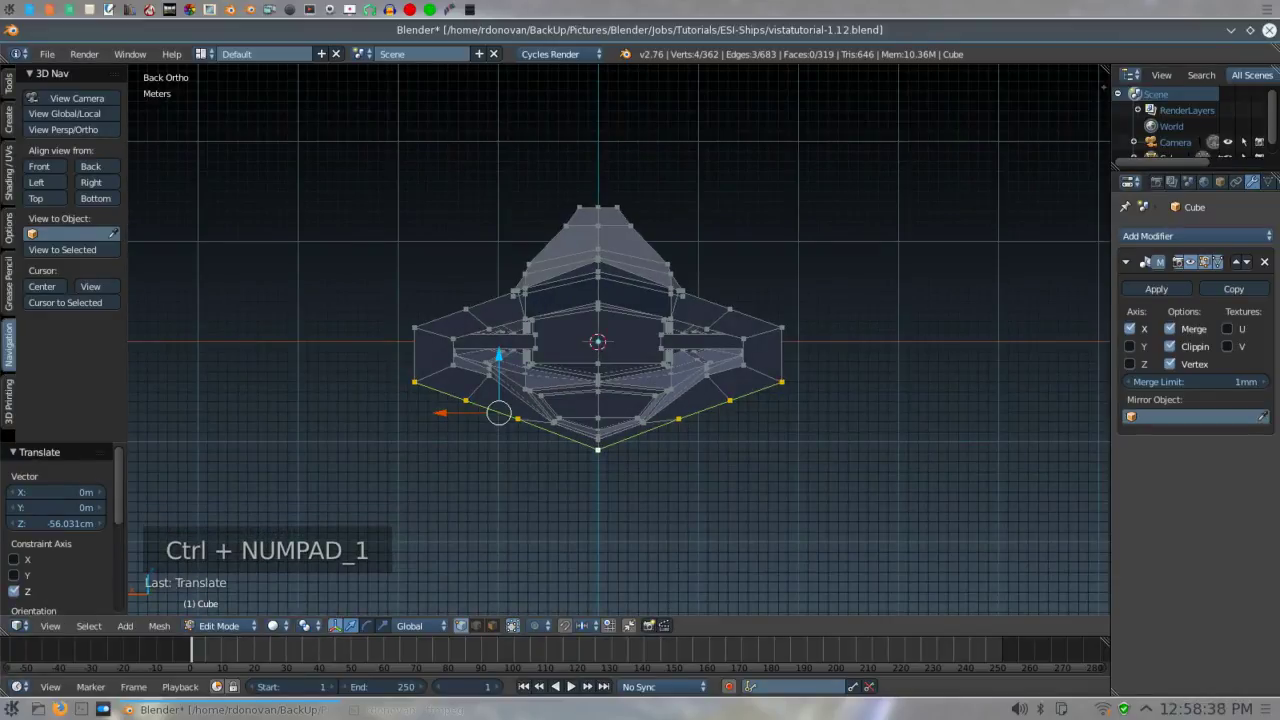
scroll(619, 340, "up", 2)
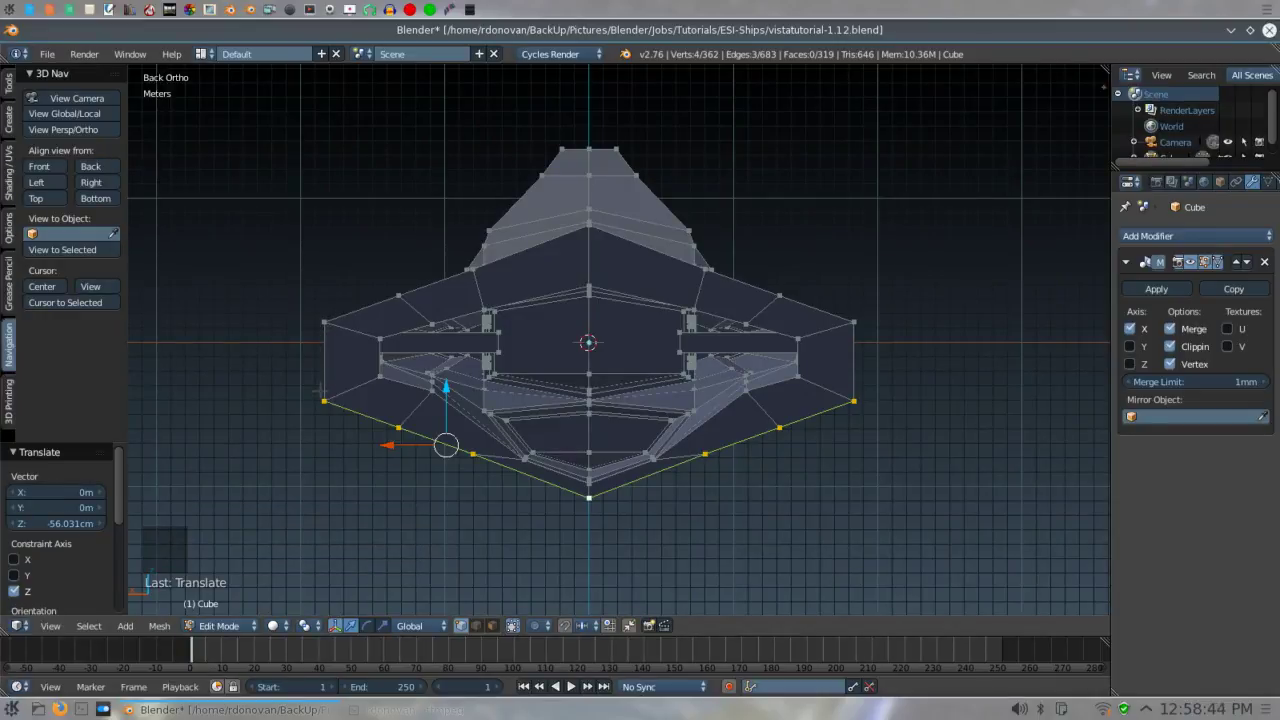
- In face selection mode, select the two adjacent faces along the rear keel's lower side and lower them about 39 cm along Z
middle_click_drag(459, 525, 763, 517)
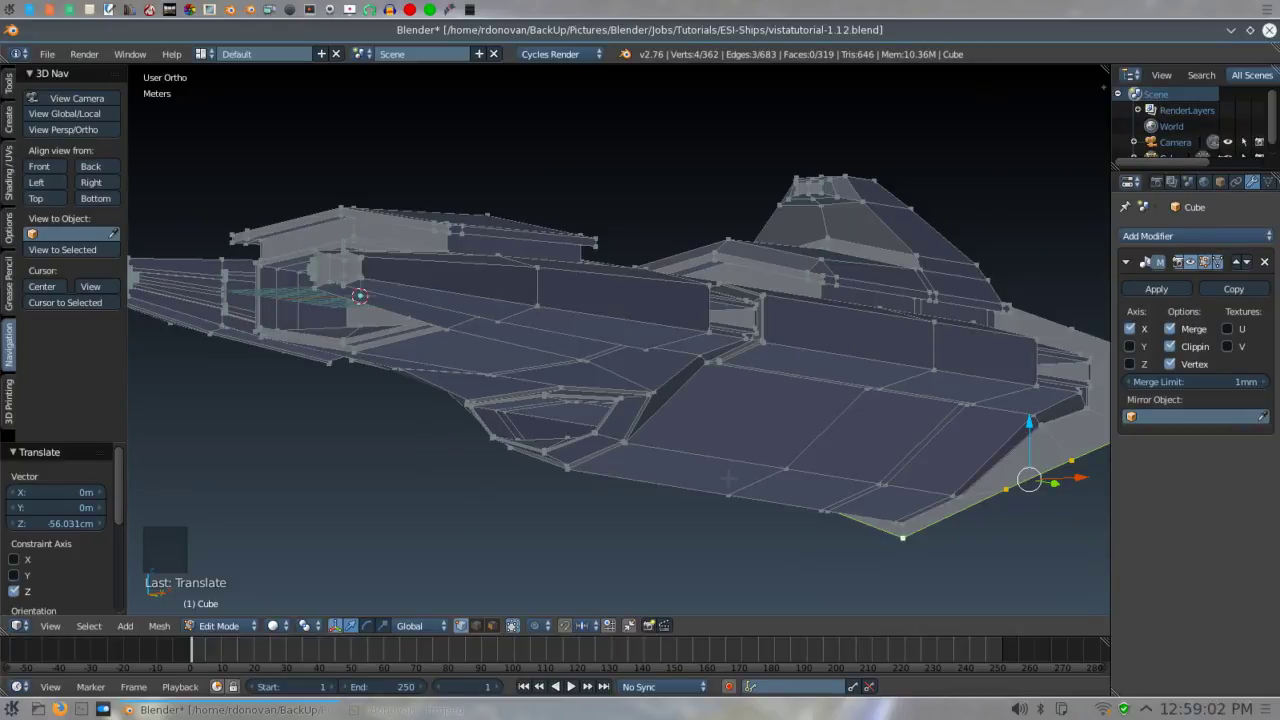
key("ctrl+Tab")
left_click(688, 517)
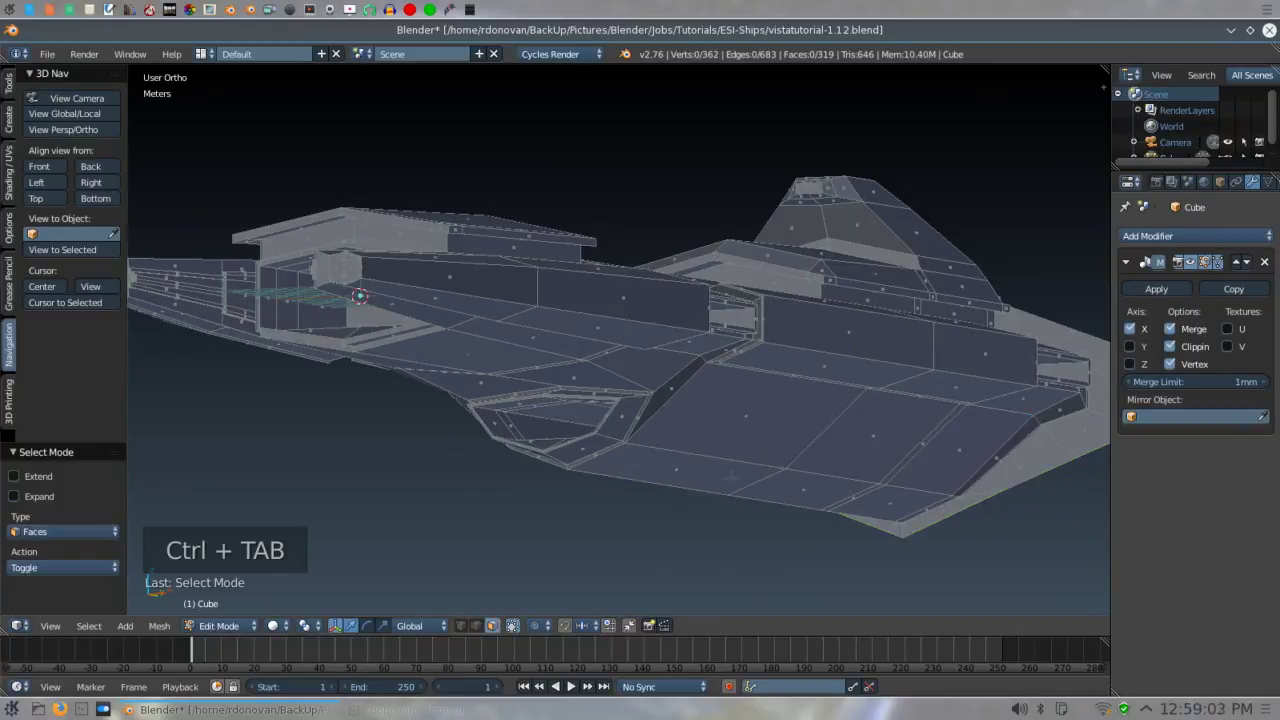
right_click(680, 478)
right_click(803, 489)
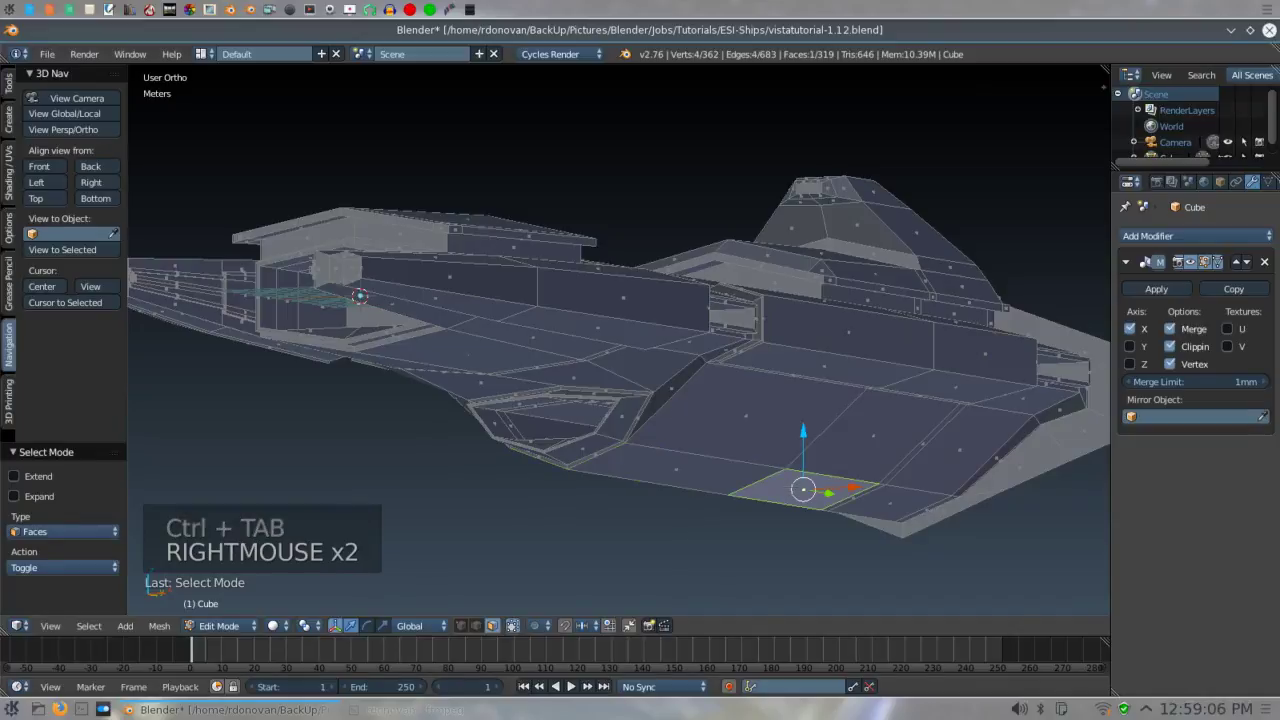
right_click(676, 470, "shift")
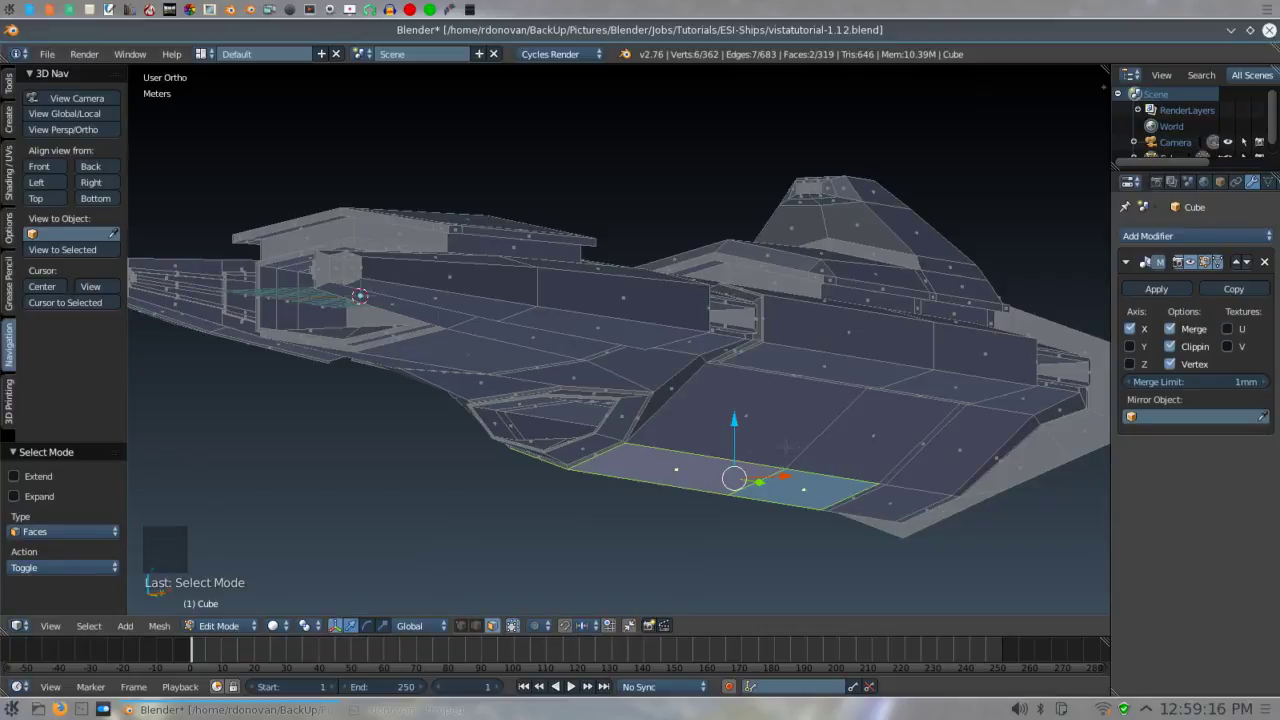
left_click_drag(734, 420, 735, 425)
middle_click_drag(735, 425, 549, 533)
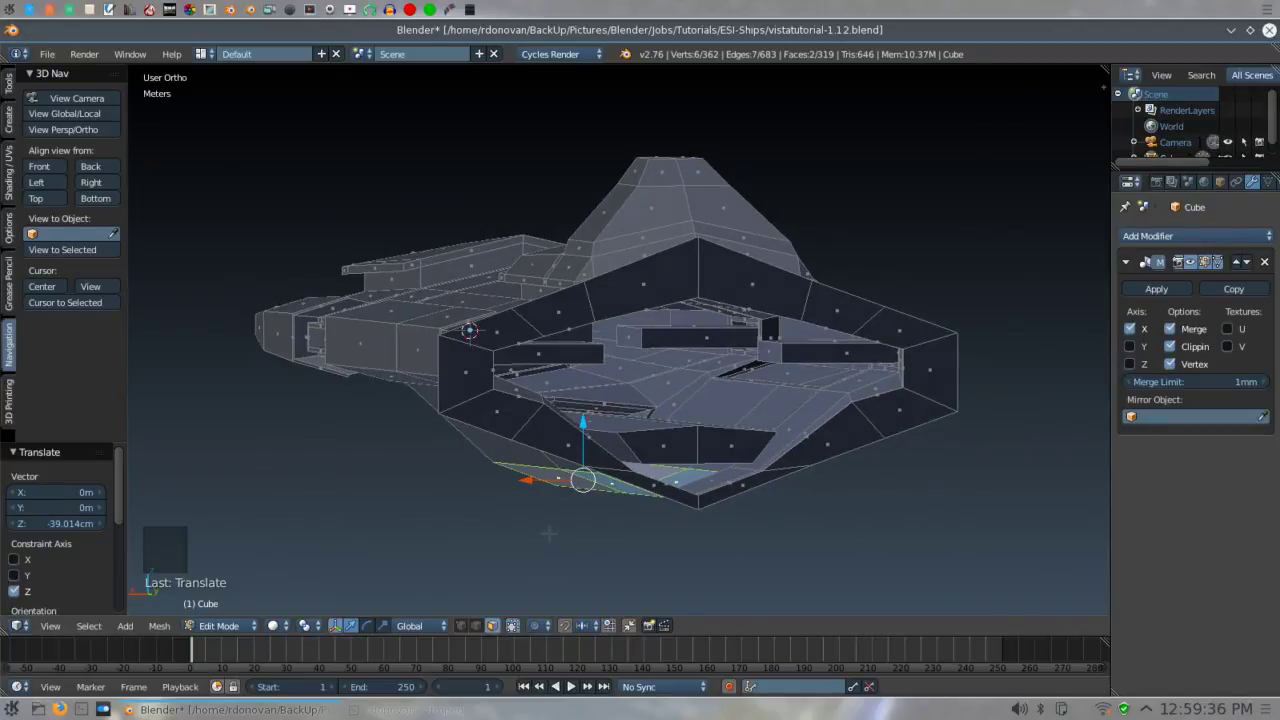
middle_click_drag(692, 563, 678, 568)
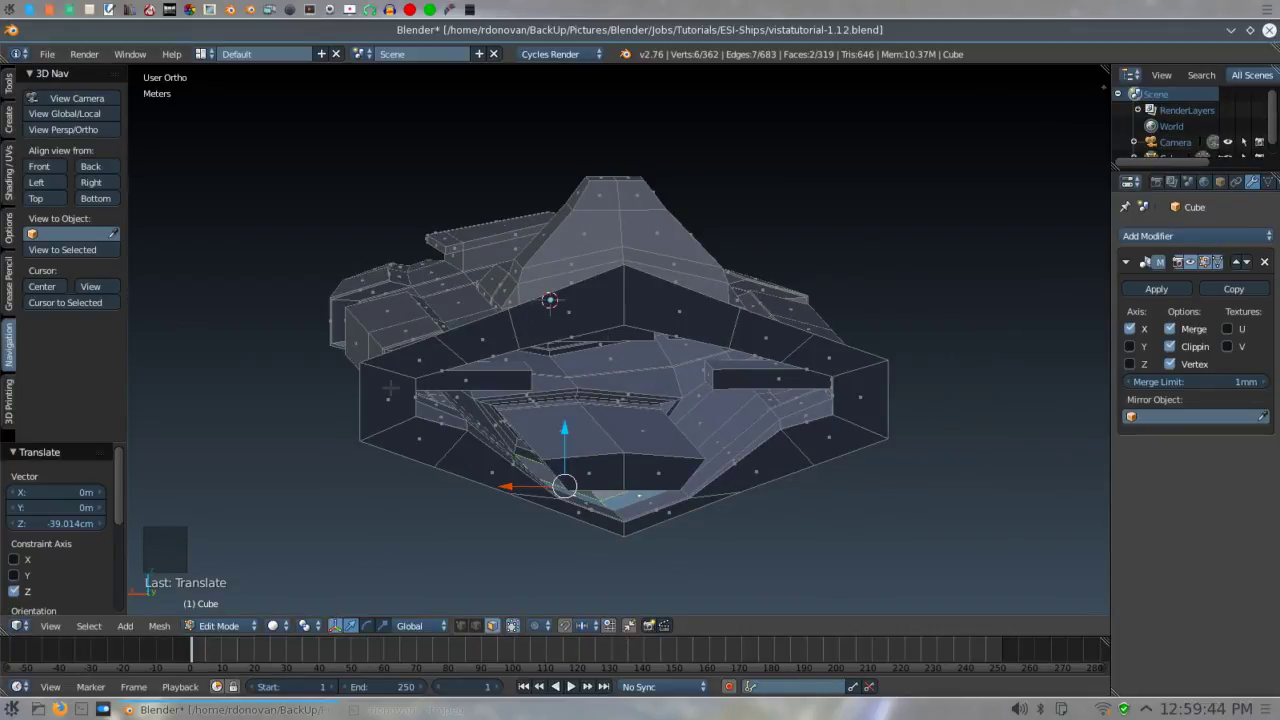
- Clear the face selection, switch to edge selection mode and select the outer edge loop around the stern
key("KP_3")
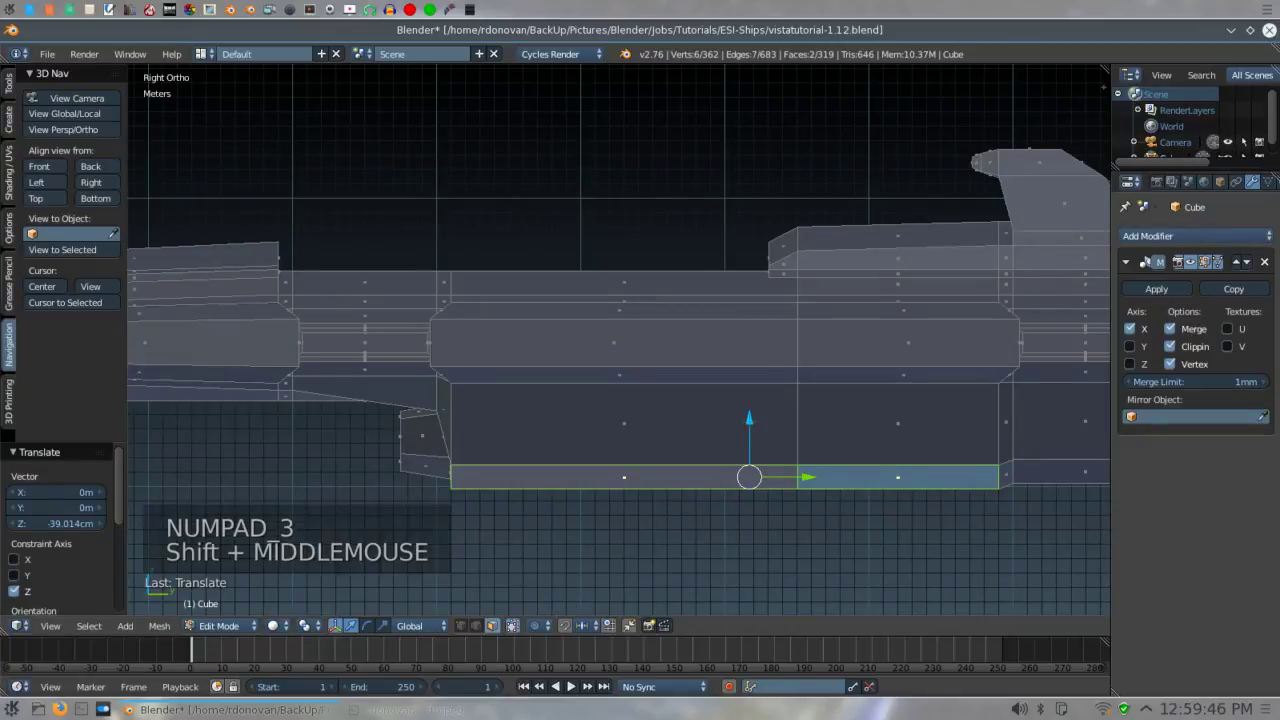
middle_click_drag(718, 410, 366, 421, "shift")
key("a")
key("a")
key("a")
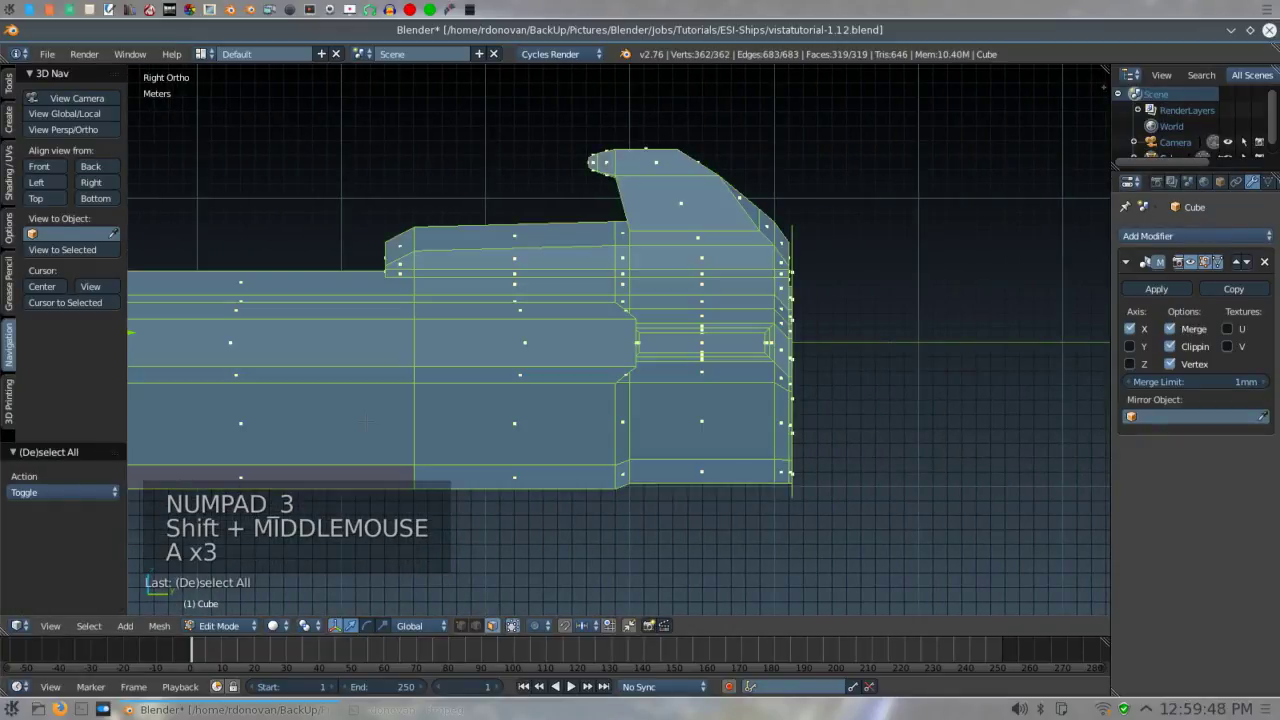
key("a")
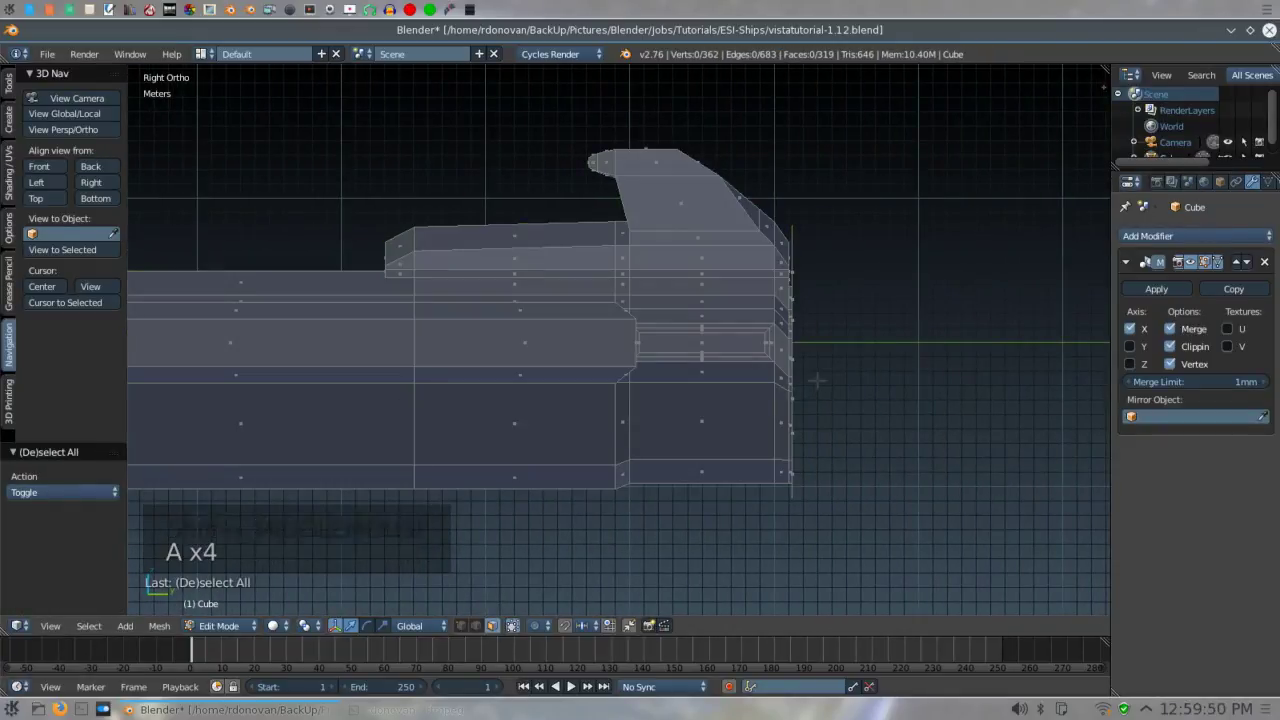
middle_click_drag(830, 388, 870, 392)
key("ctrl+Tab")
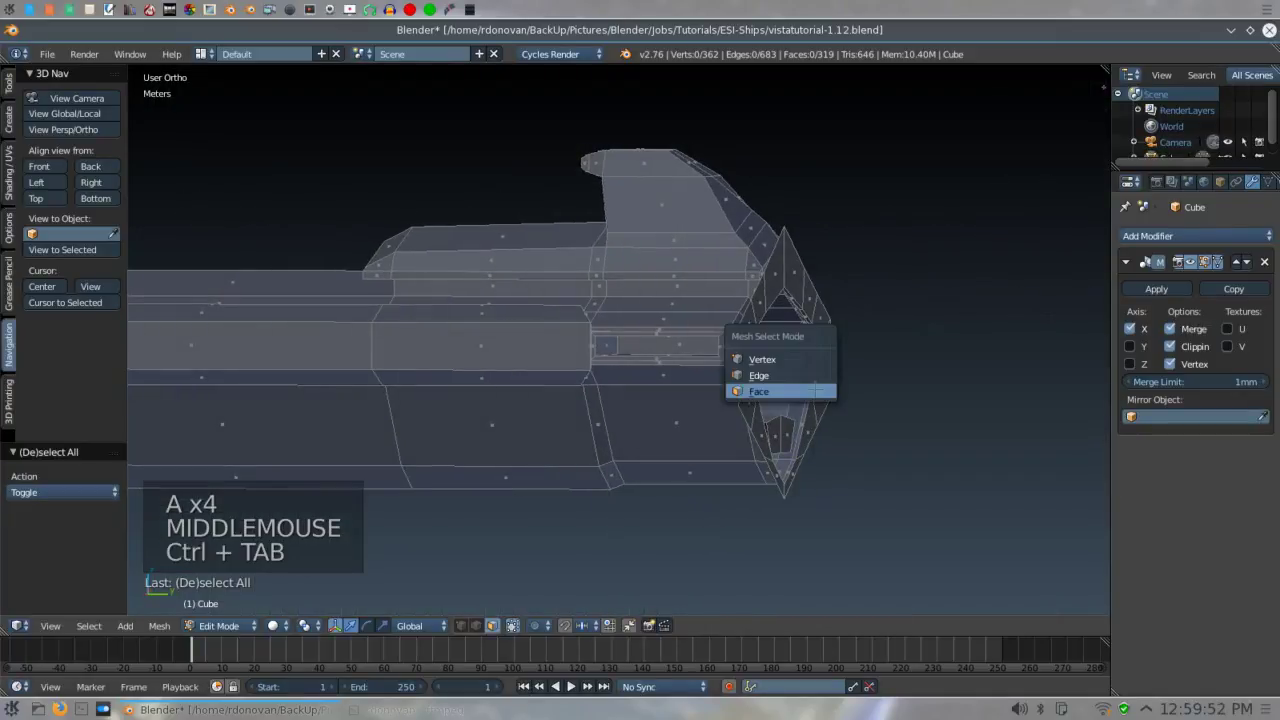
left_click(775, 388)
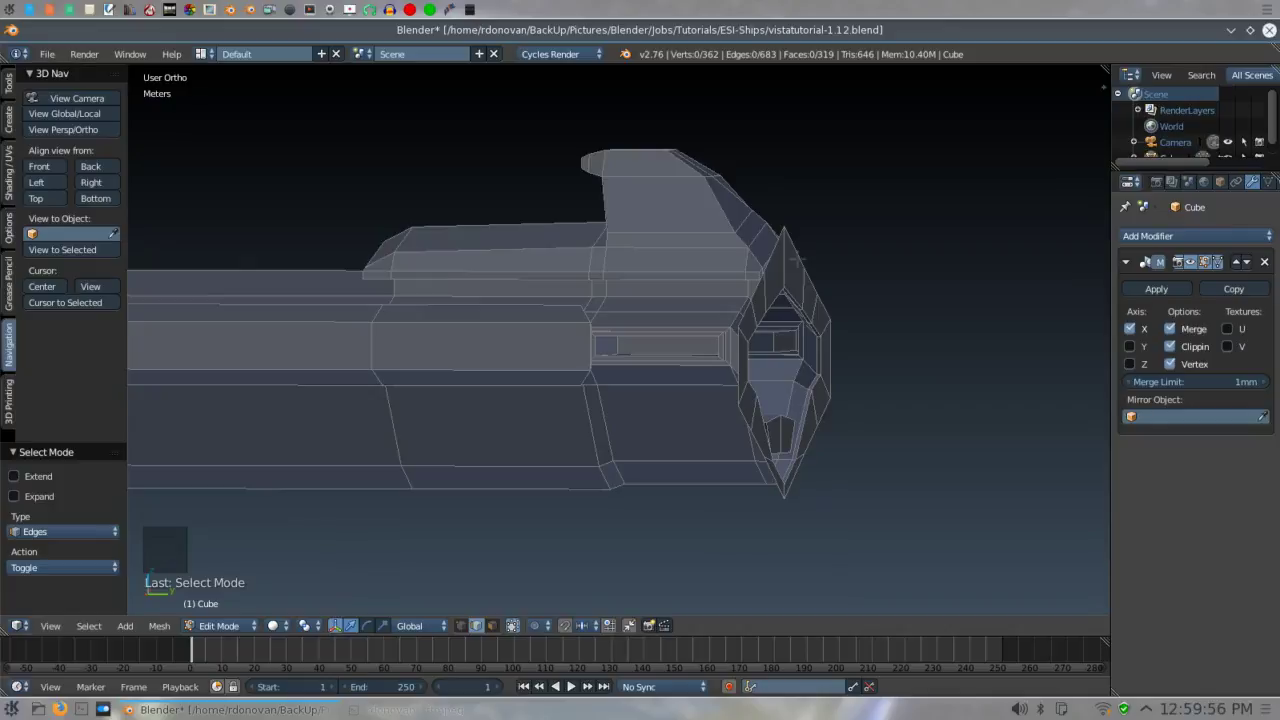
right_click(820, 310, "alt+shift")
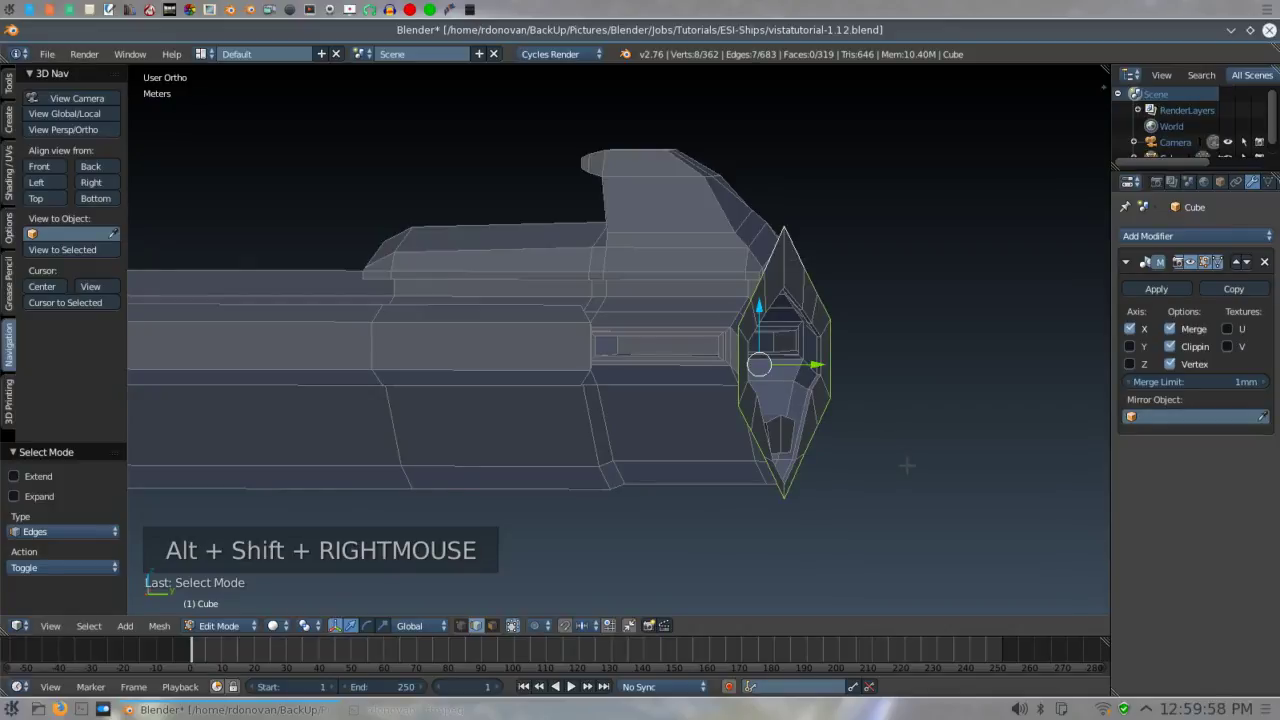
- Extrude the stern's outer edge loop -0.25 m along Y and scale the new loop by 1.02
key("KP_3")
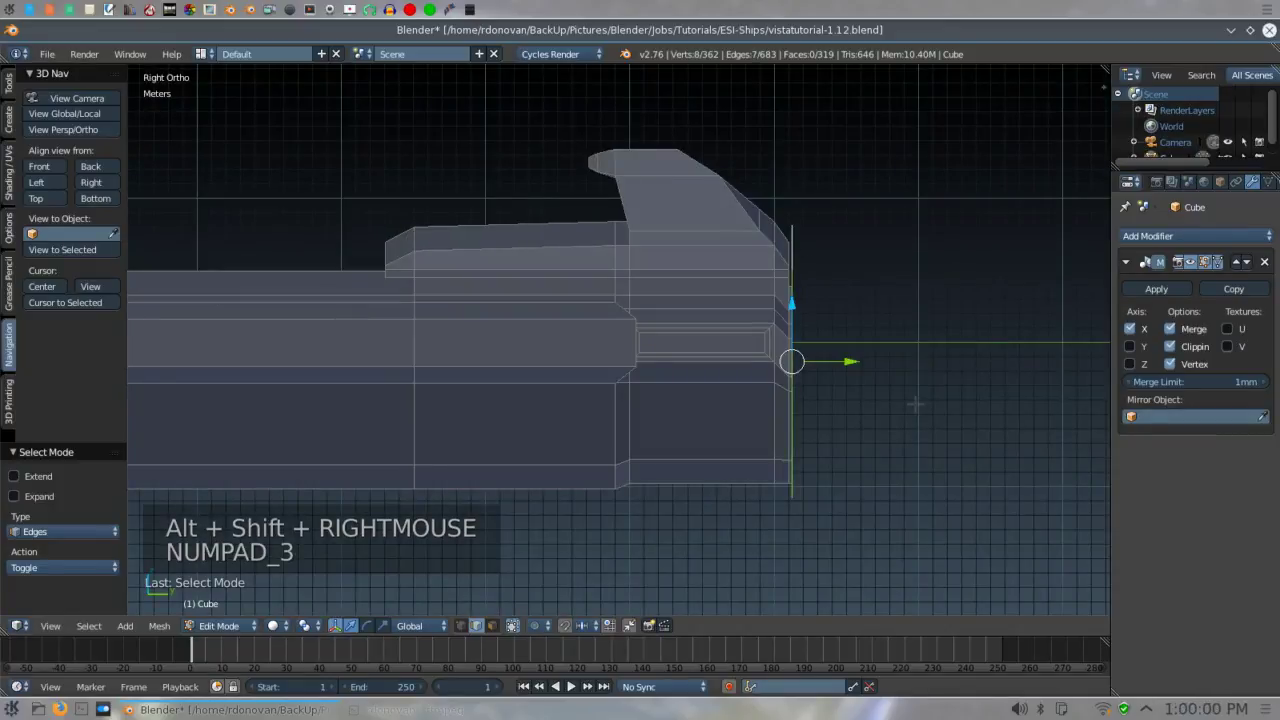
key("e")
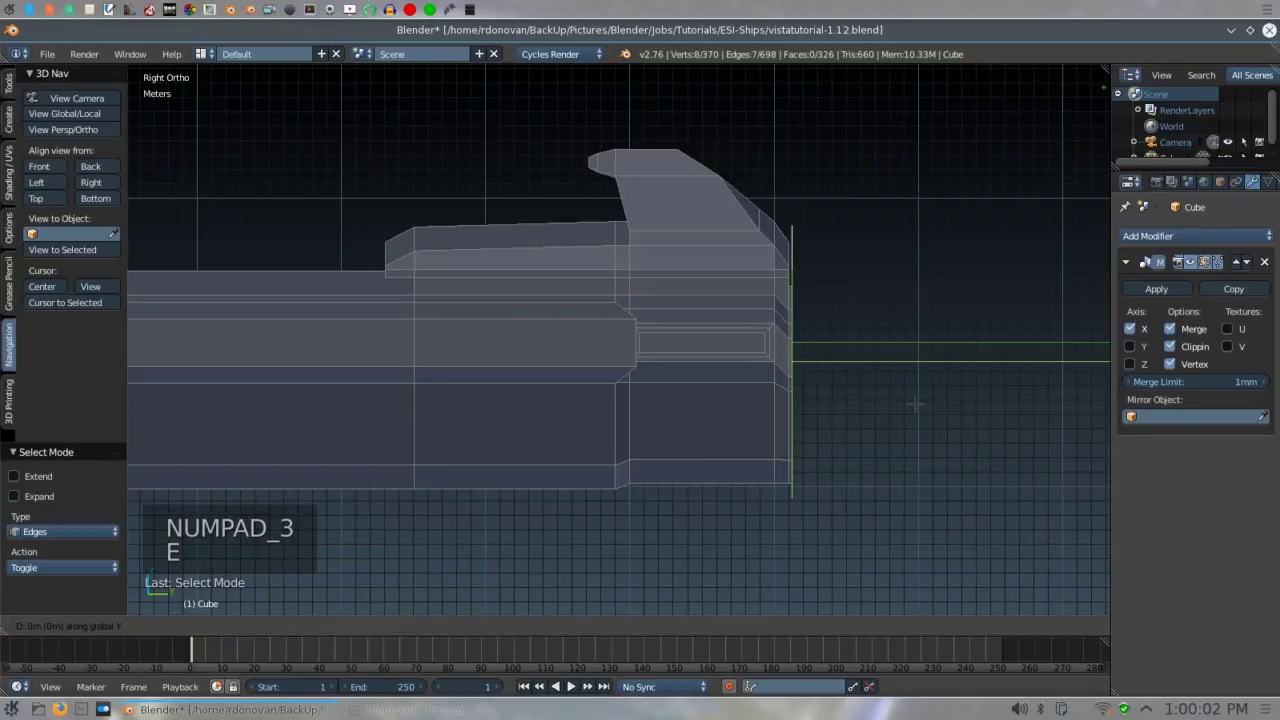
type("-.25")
key("Return")
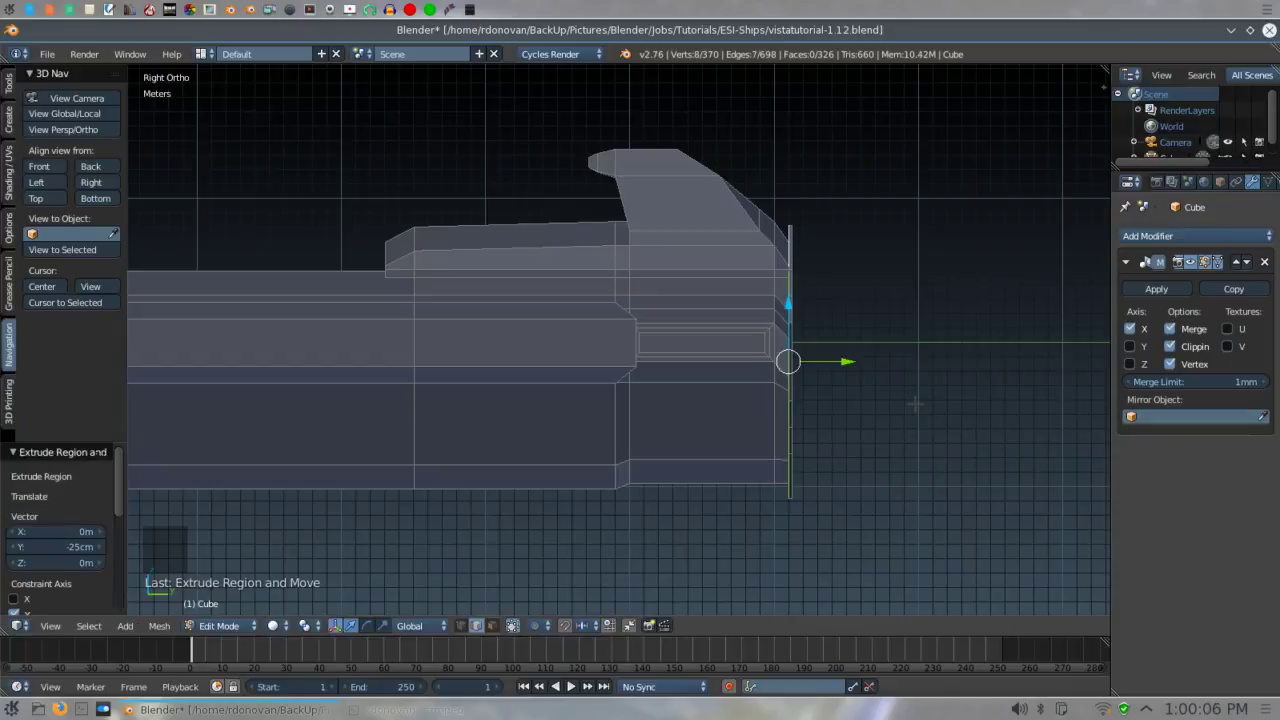
type("s")
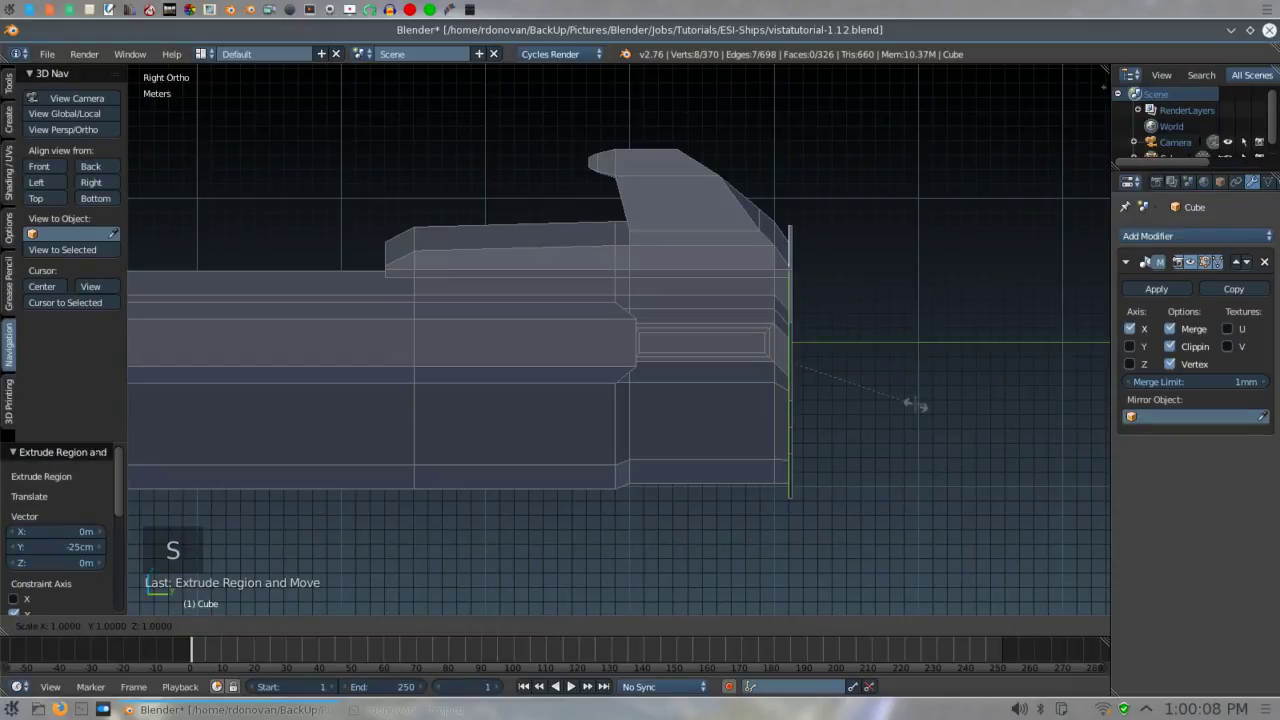
type("1.02")
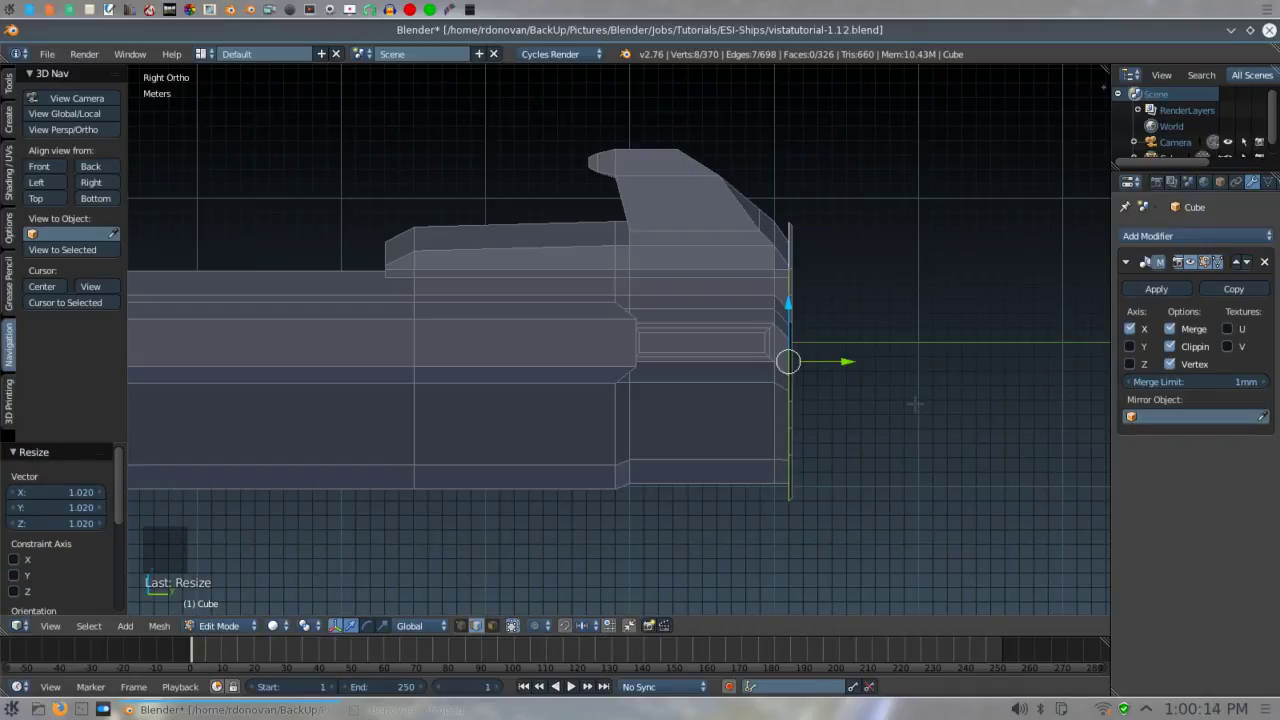
- Extrude the stern loop again, scaling it outward by 1.03 to form a raised lip
key("e")
type("s1.")
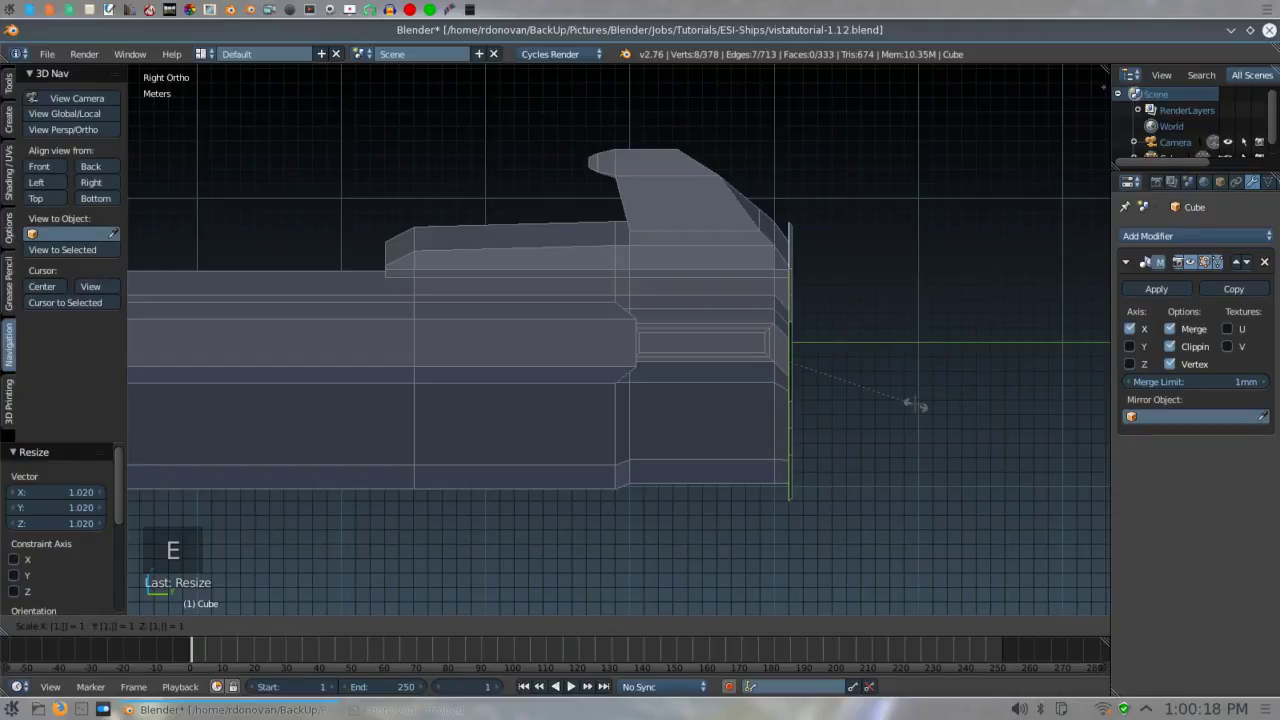
type("03")
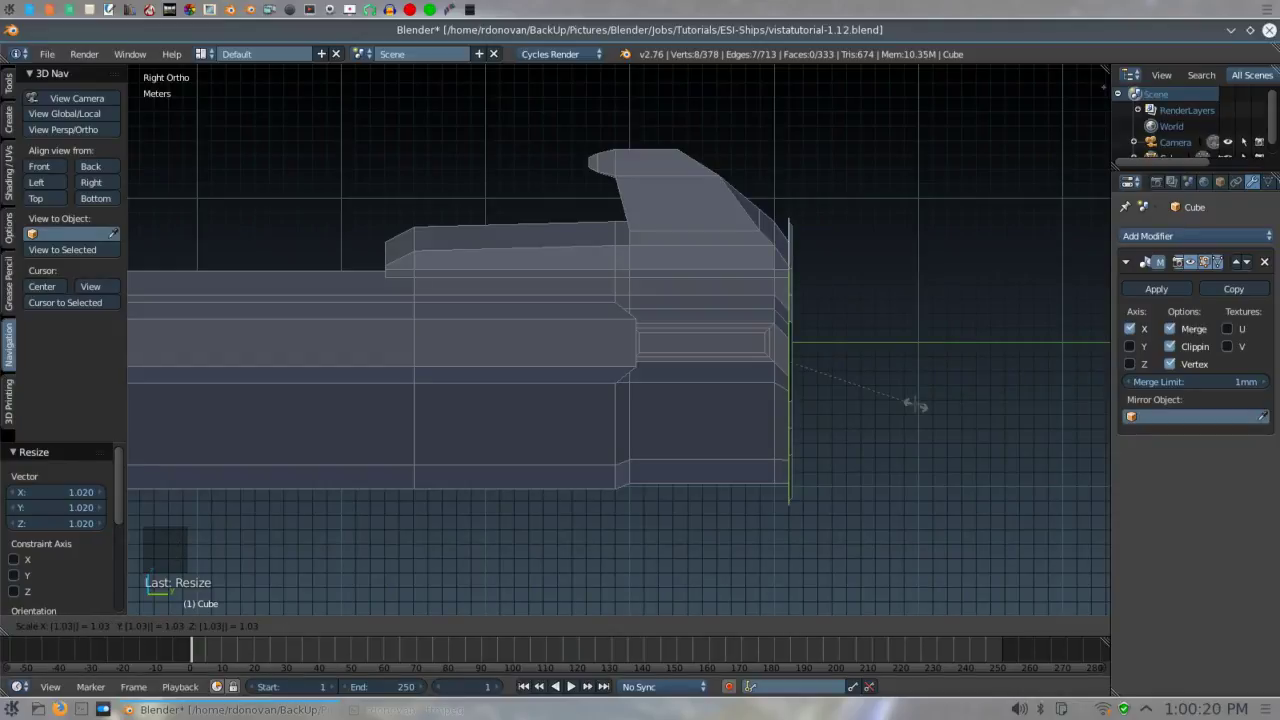
key("Return")
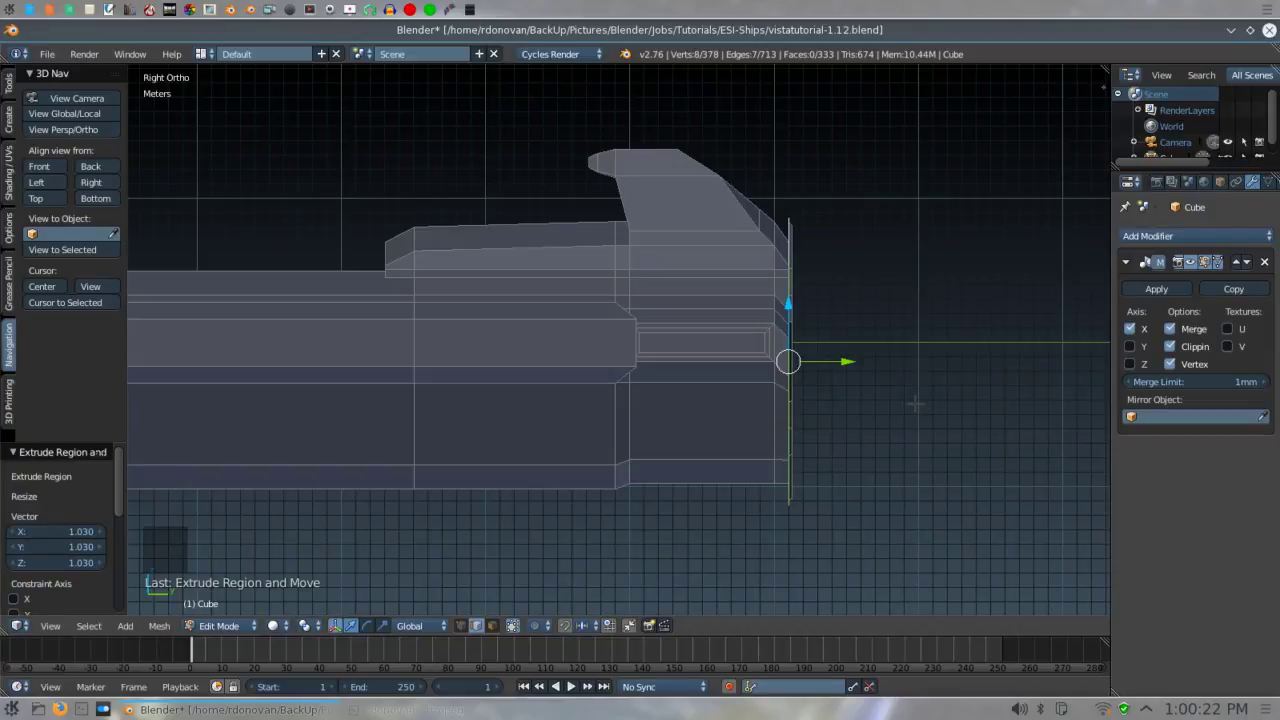
- Extrude the enlarged stern loop 23 m along Y to form the long rear hull section
middle_click_drag(915, 403, 713, 399, "shift")
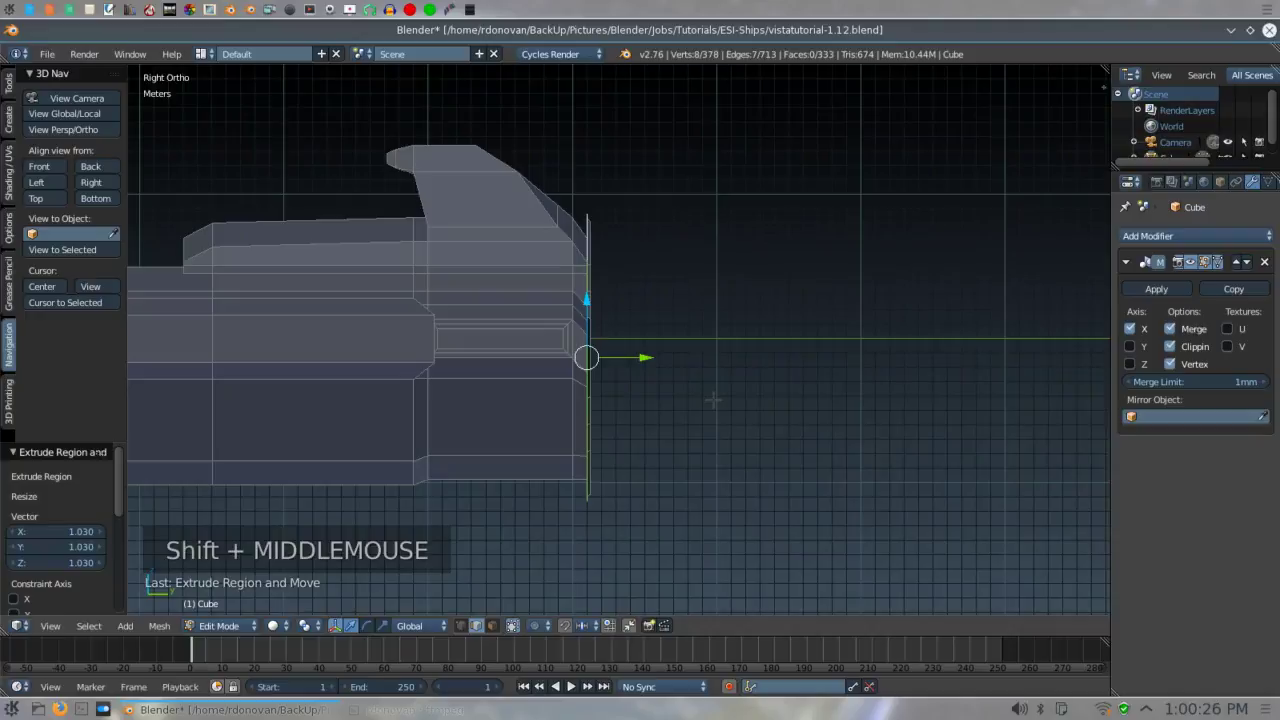
key("e")
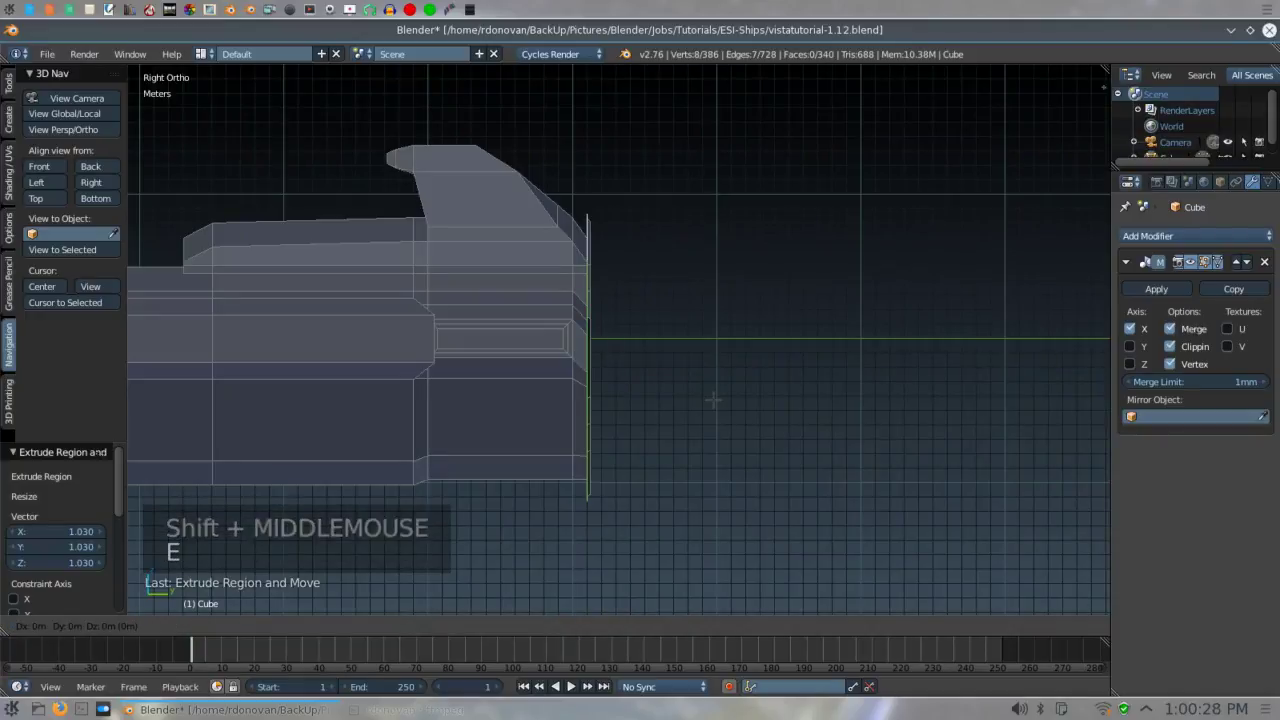
key("y")
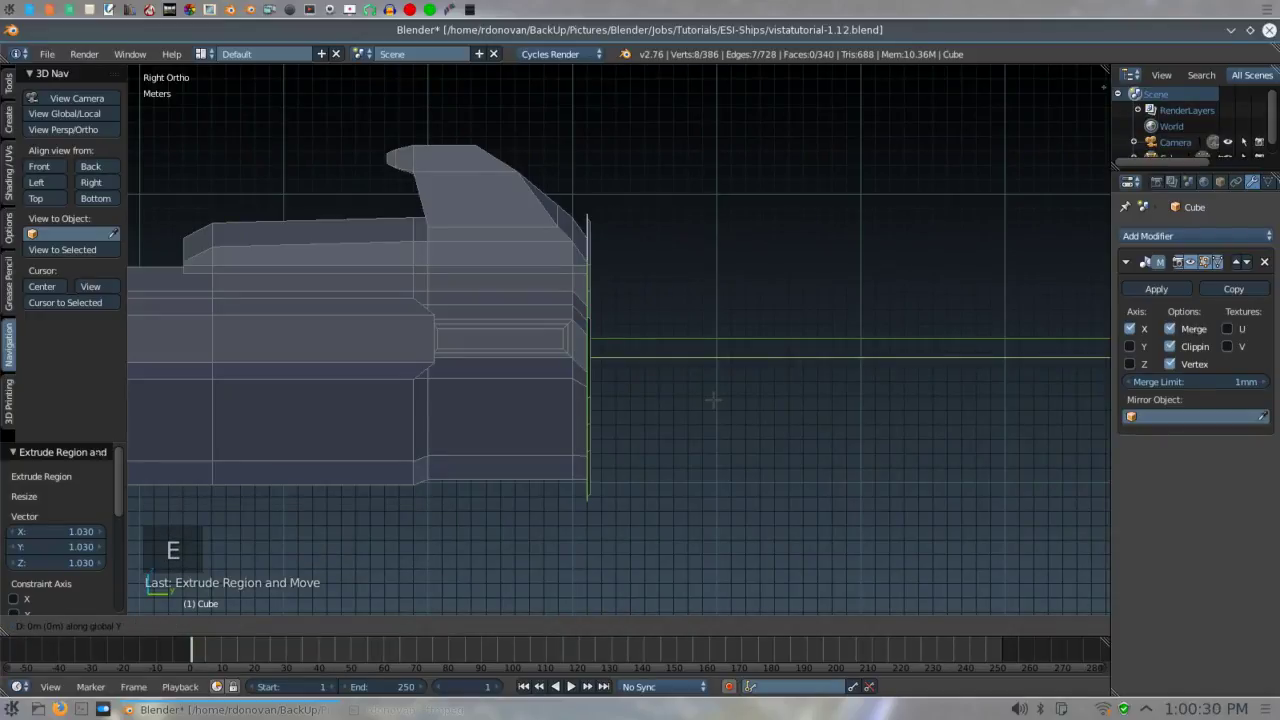
type("2")
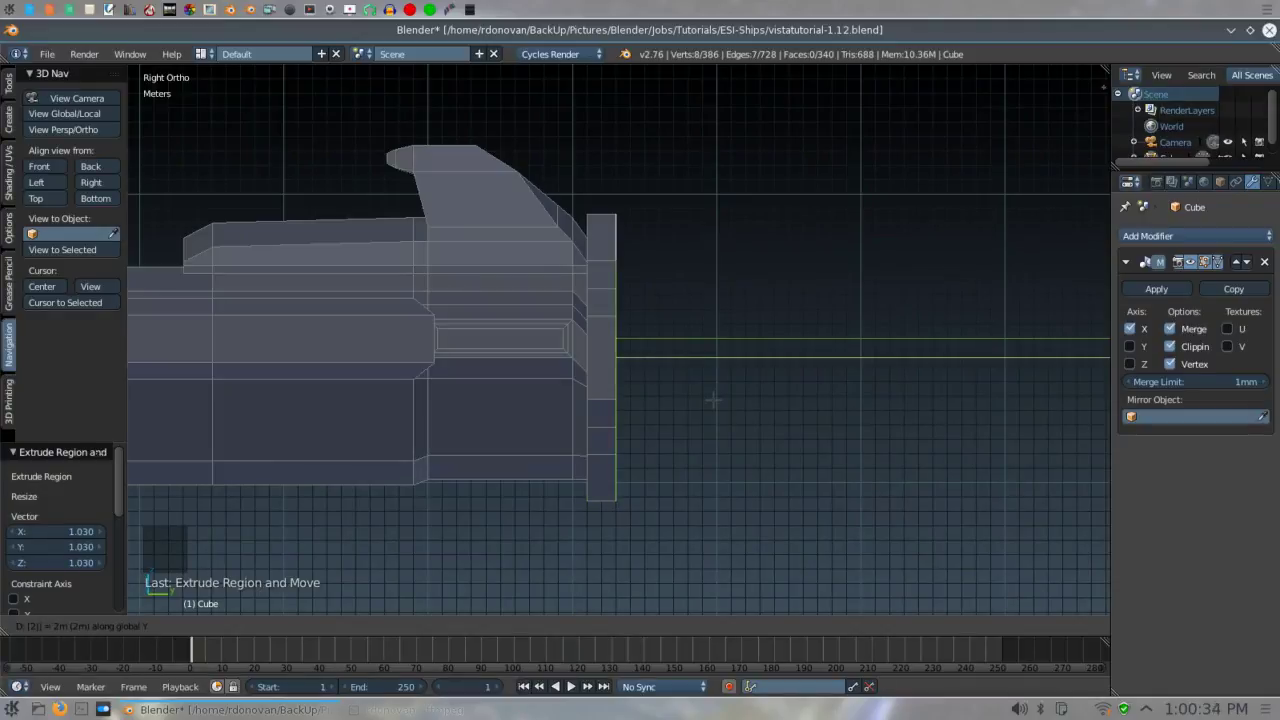
type("3")
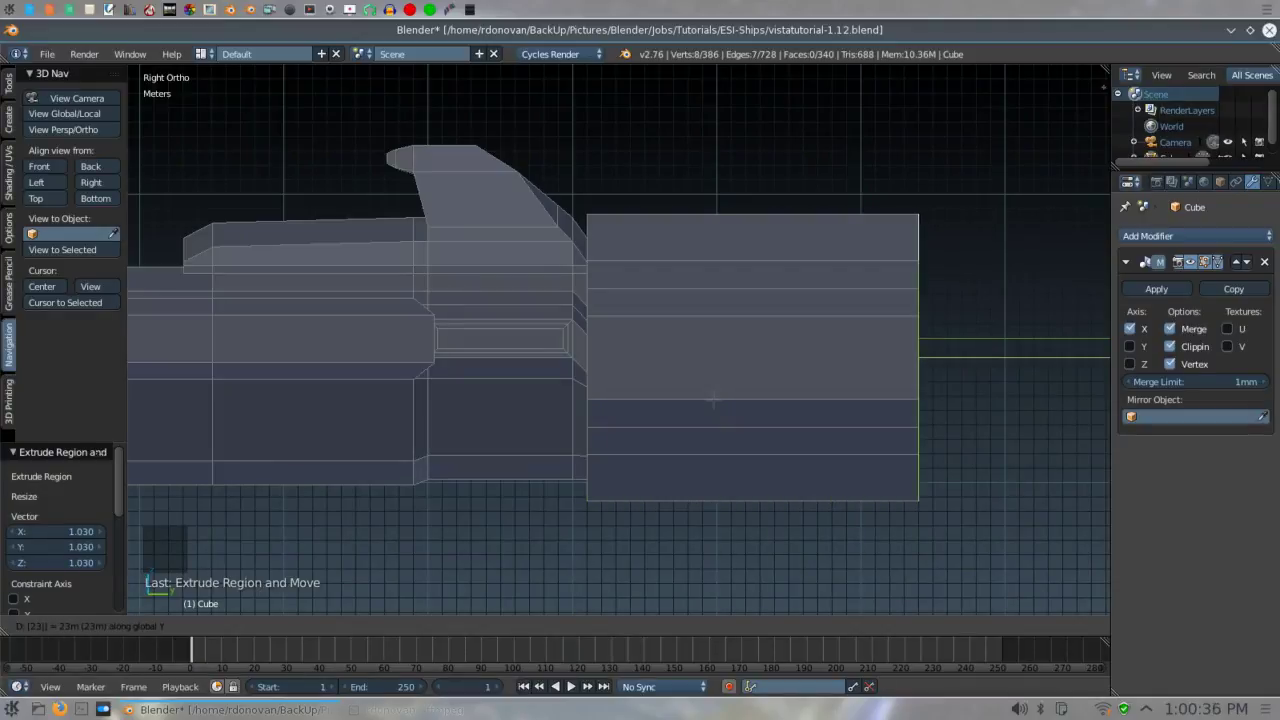
key("Return")
scroll(752, 360, "down", 6)
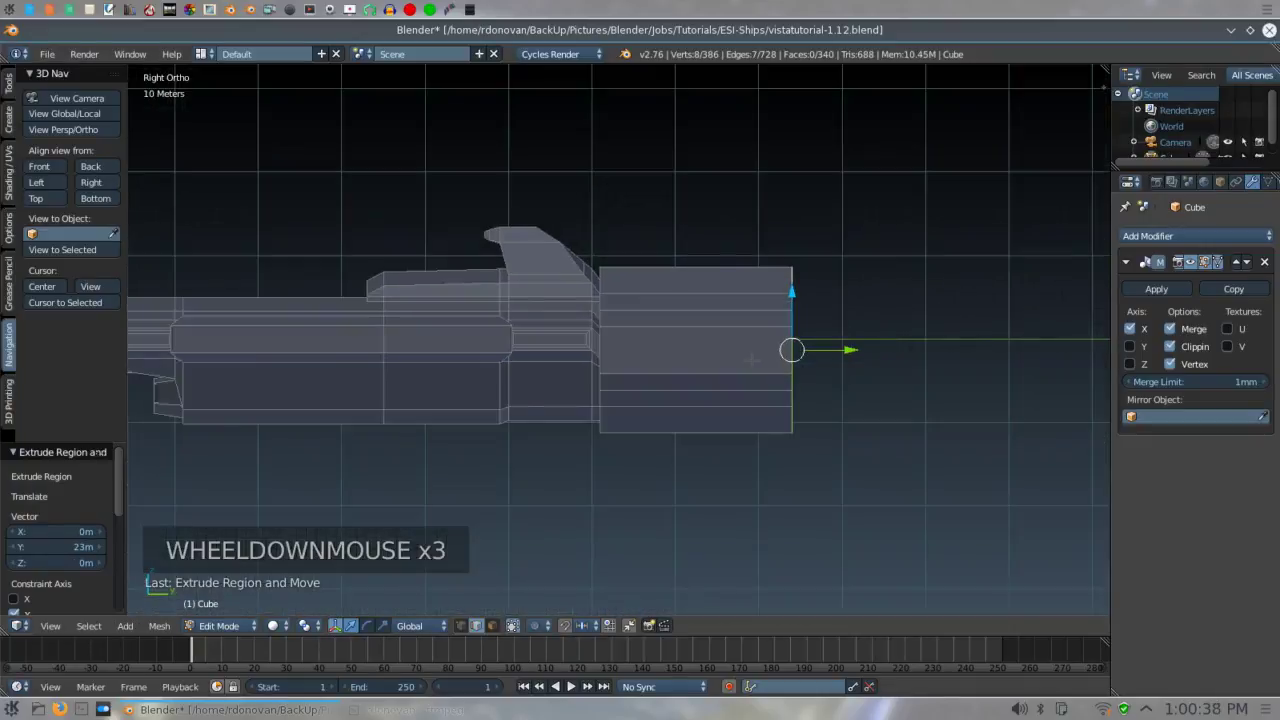
scroll(752, 360, "up", 6)
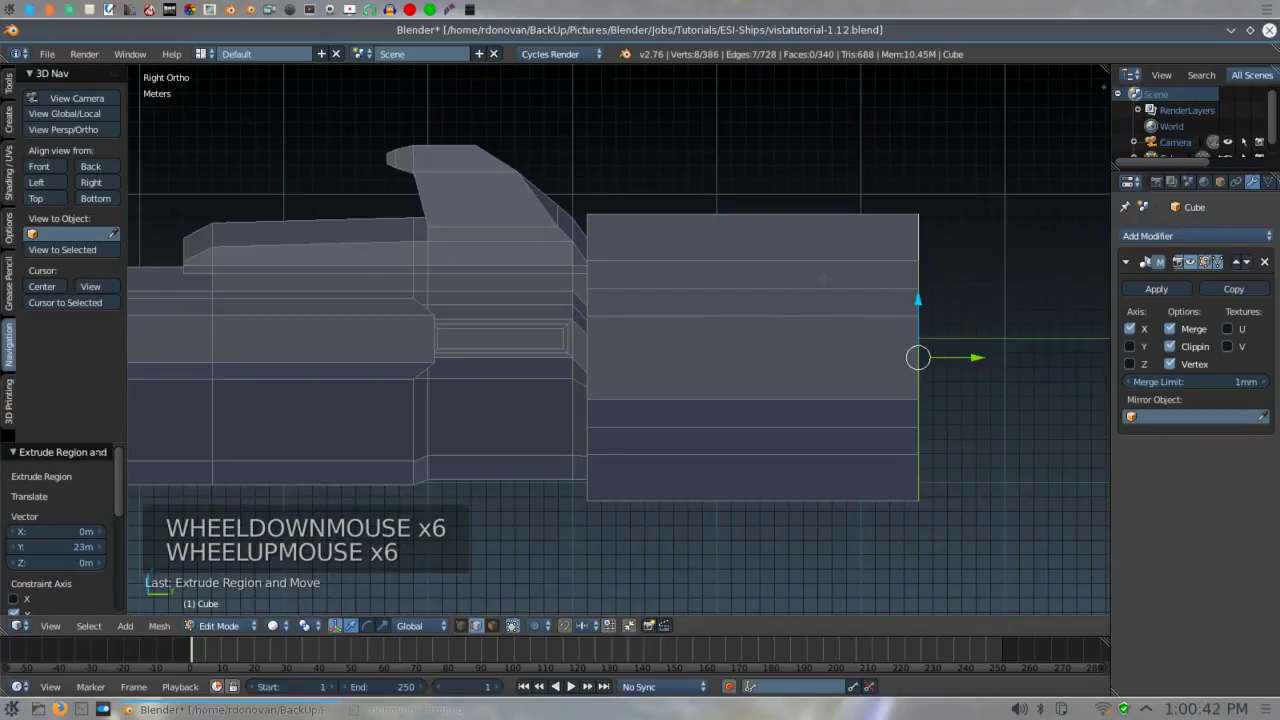
- Extrude the rear section's open end loop inward with a scale of 0.95 to form a rim
middle_click_drag(956, 310, 707, 321)
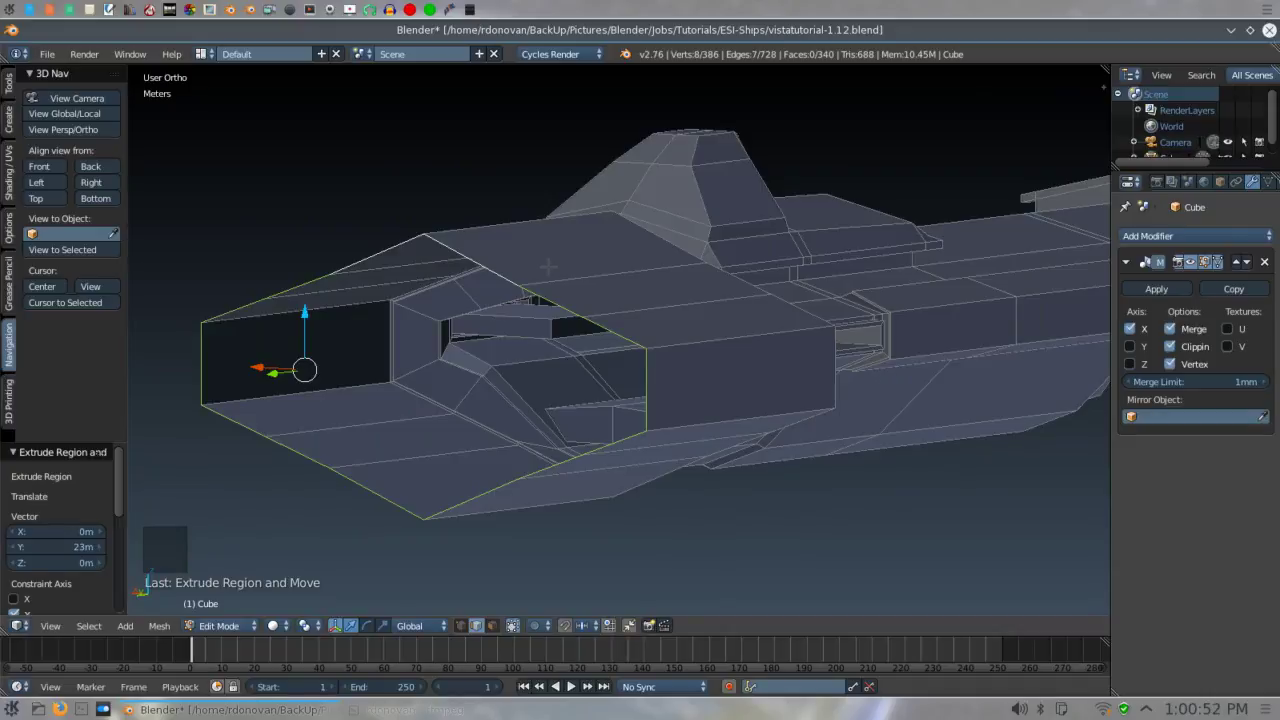
key("e")
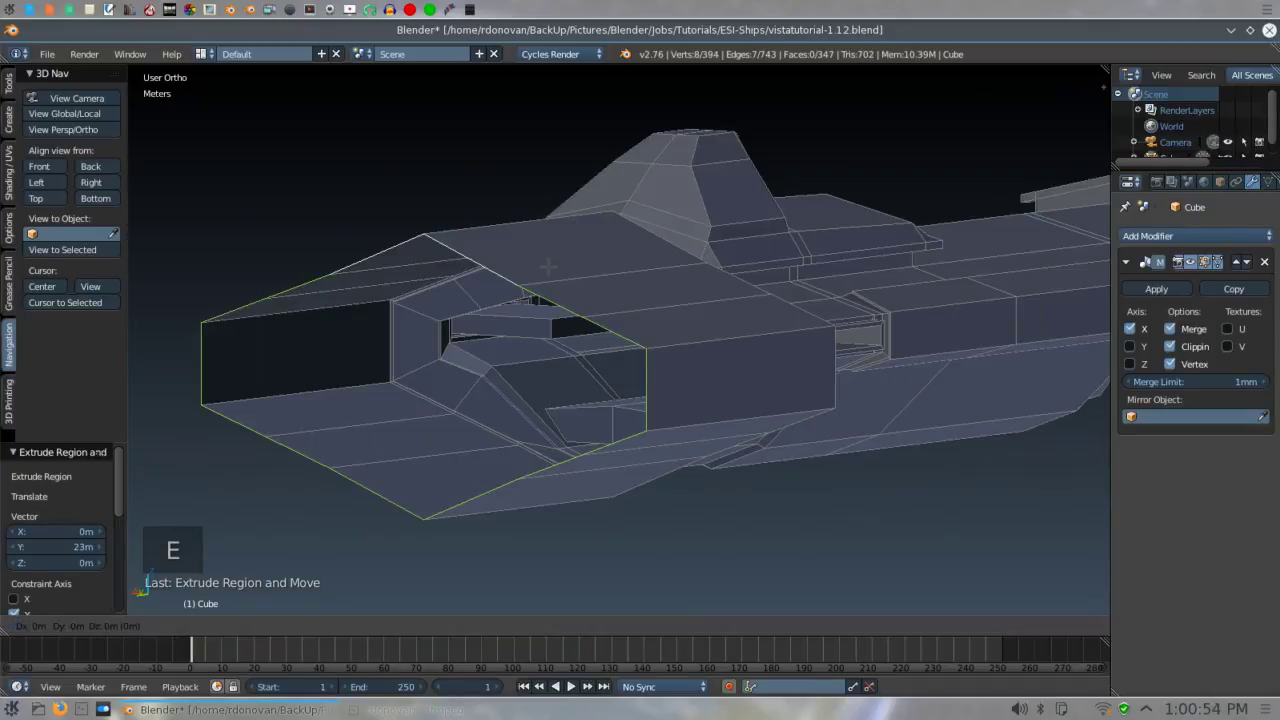
type("s.95")
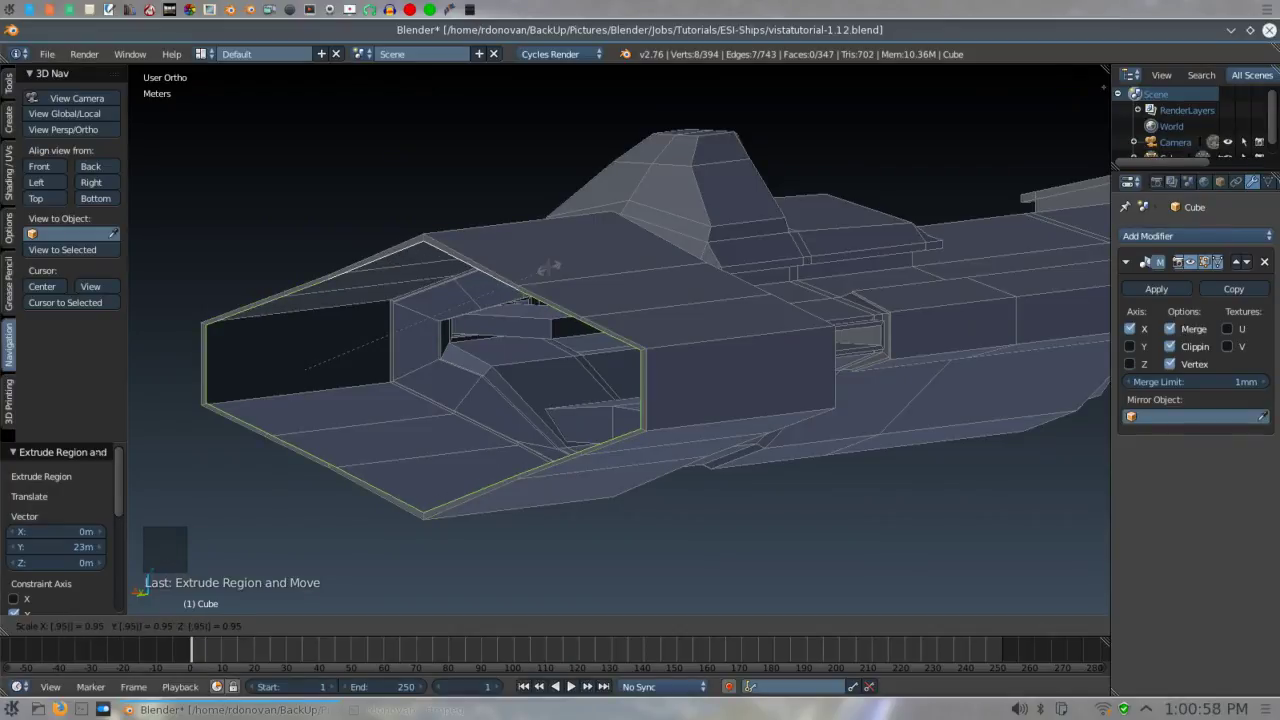
key("Return")
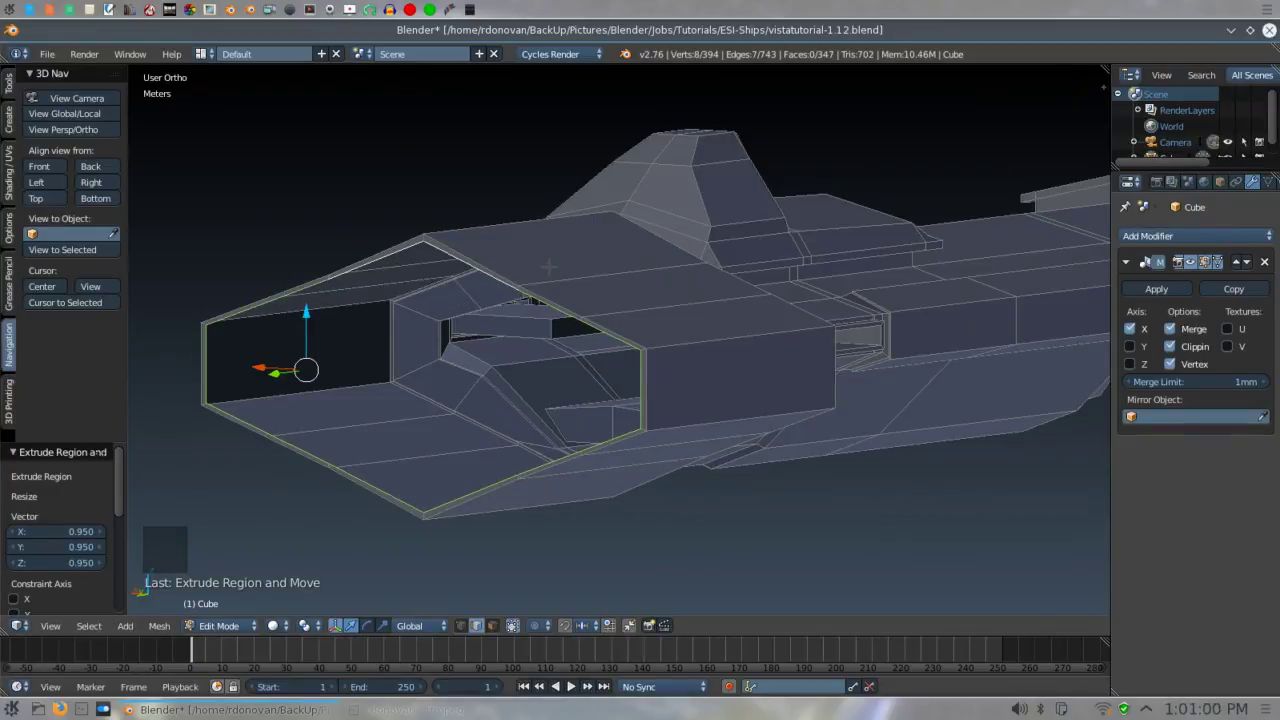
- In vertex selection mode, connect the inner rim's top and bottom centerline vertices at the stern opening with a vertical edge
key("ctrl+Tab")
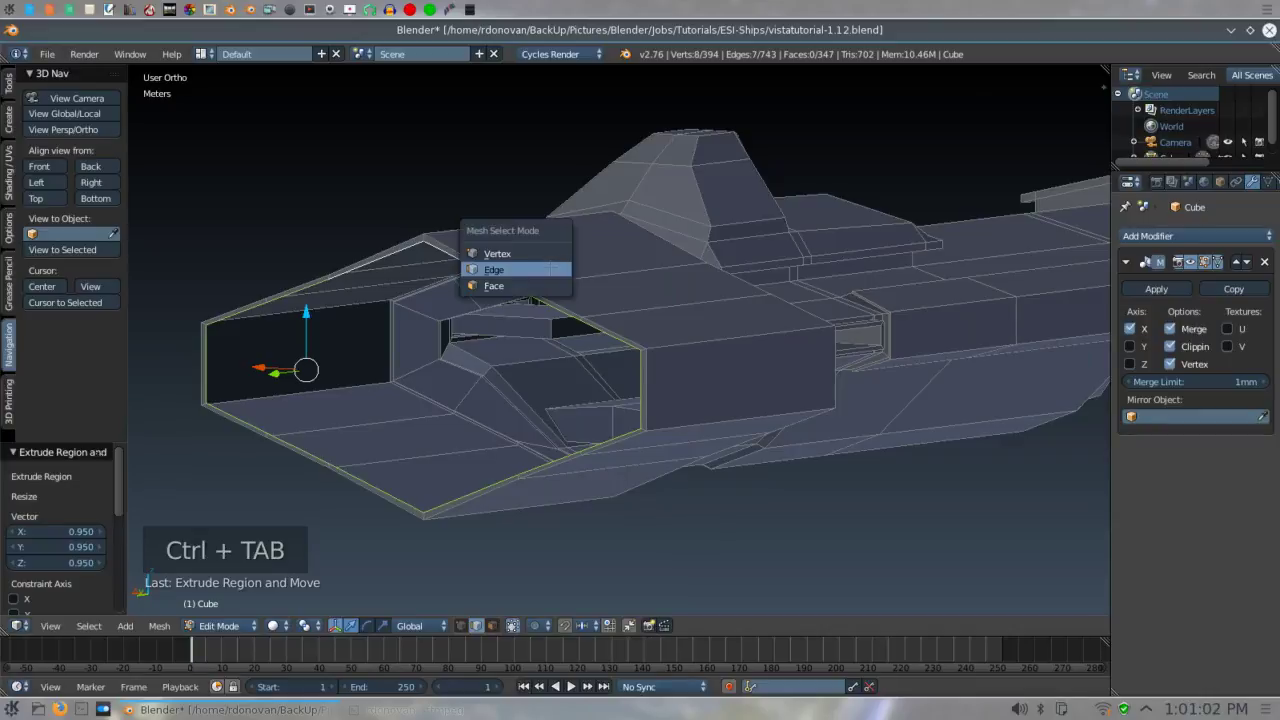
left_click(553, 270)
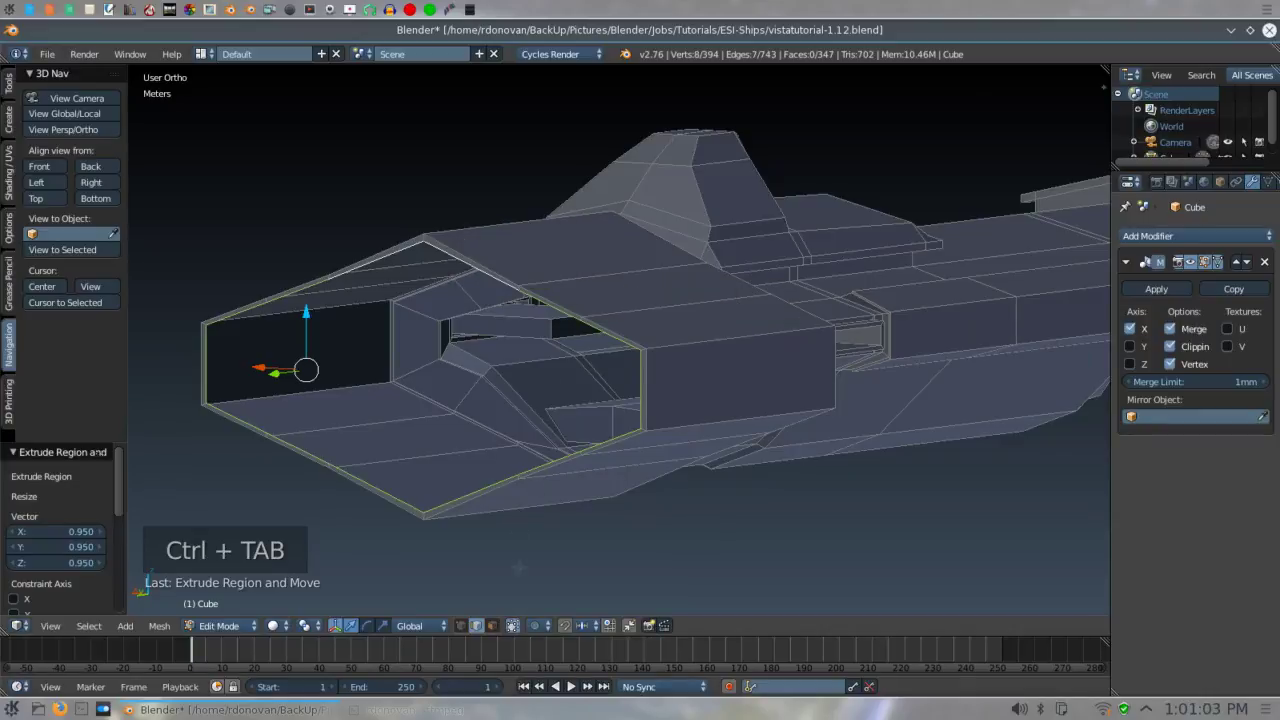
left_click(462, 627)
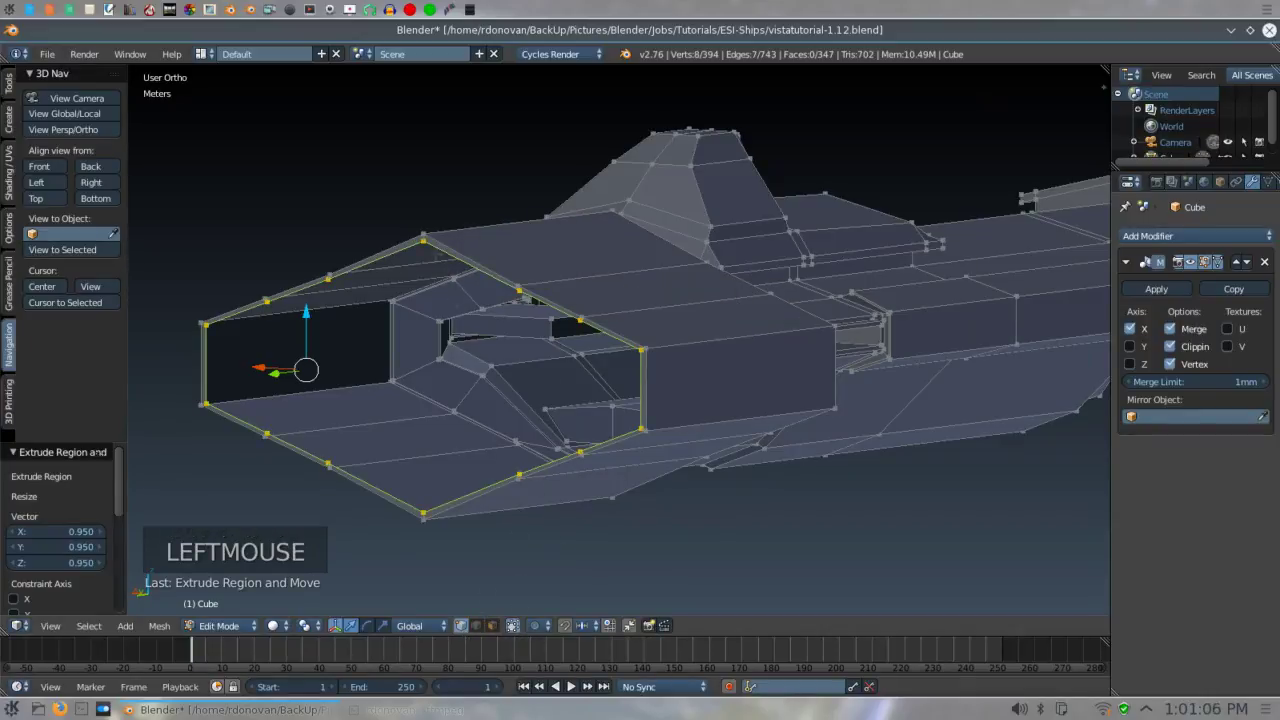
right_click(423, 240)
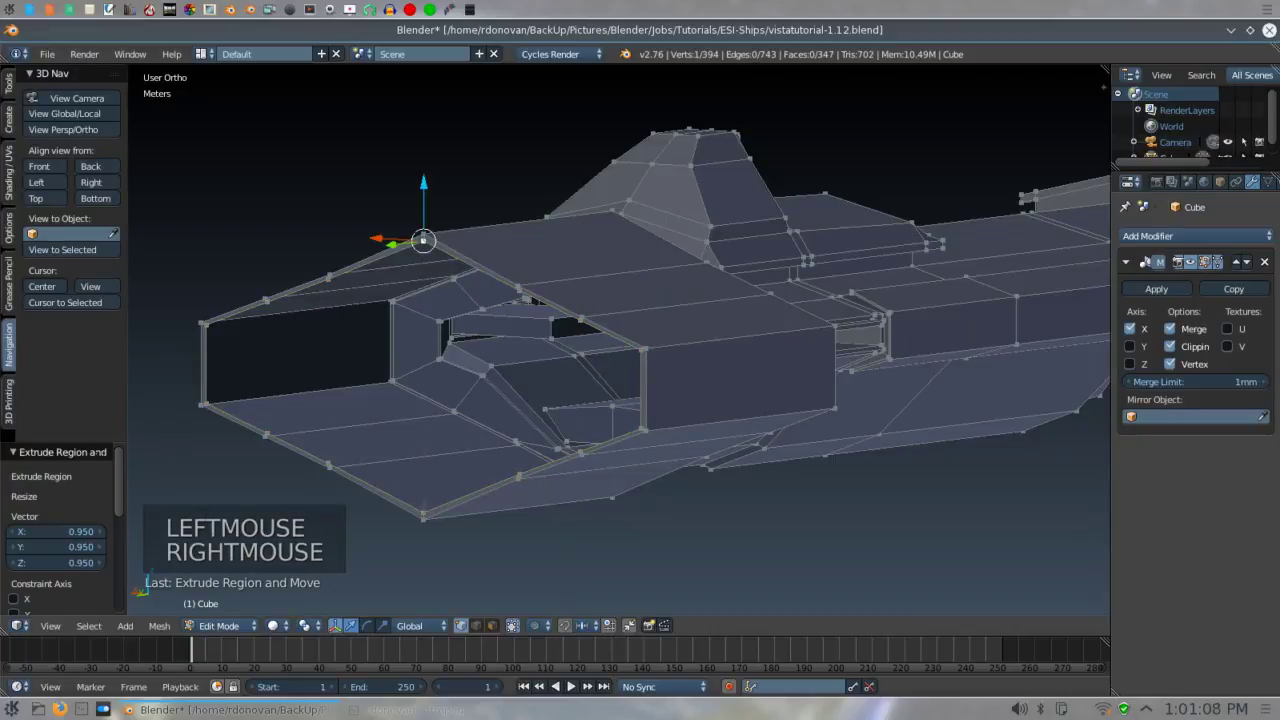
right_click(423, 514, "shift")
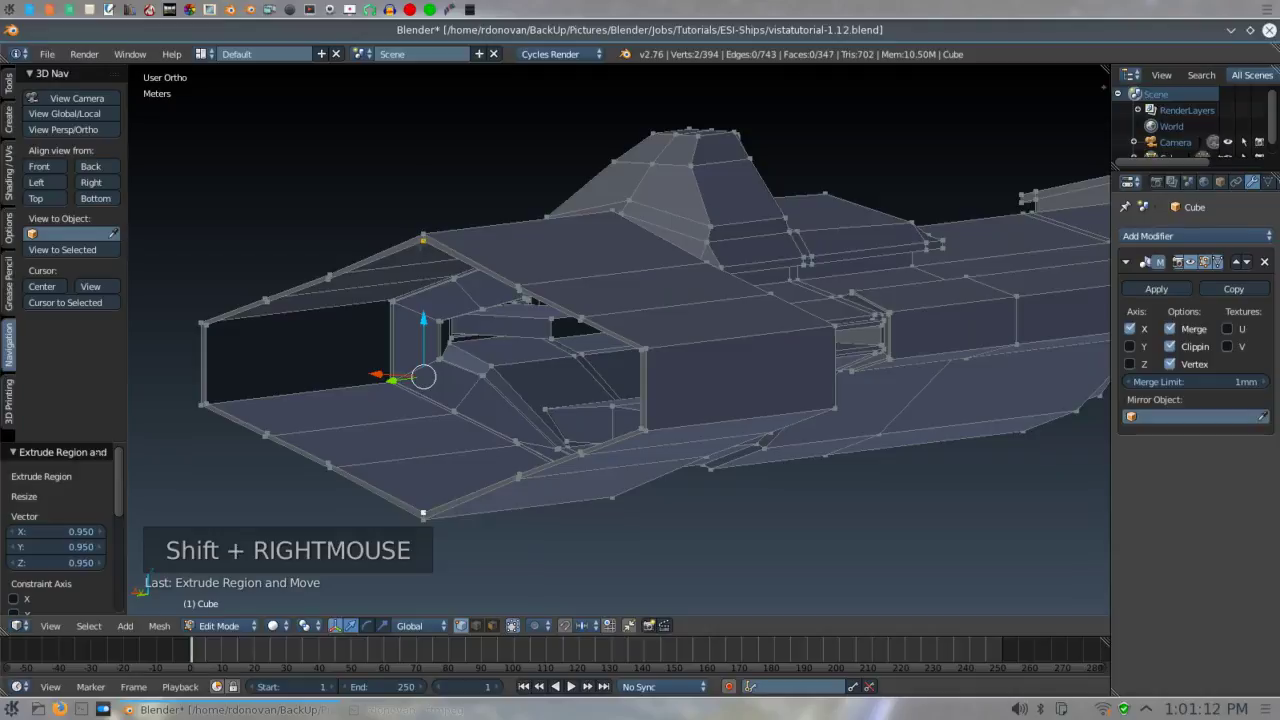
right_click(423, 240)
key("a")
key("a")
key("a")
key("a")
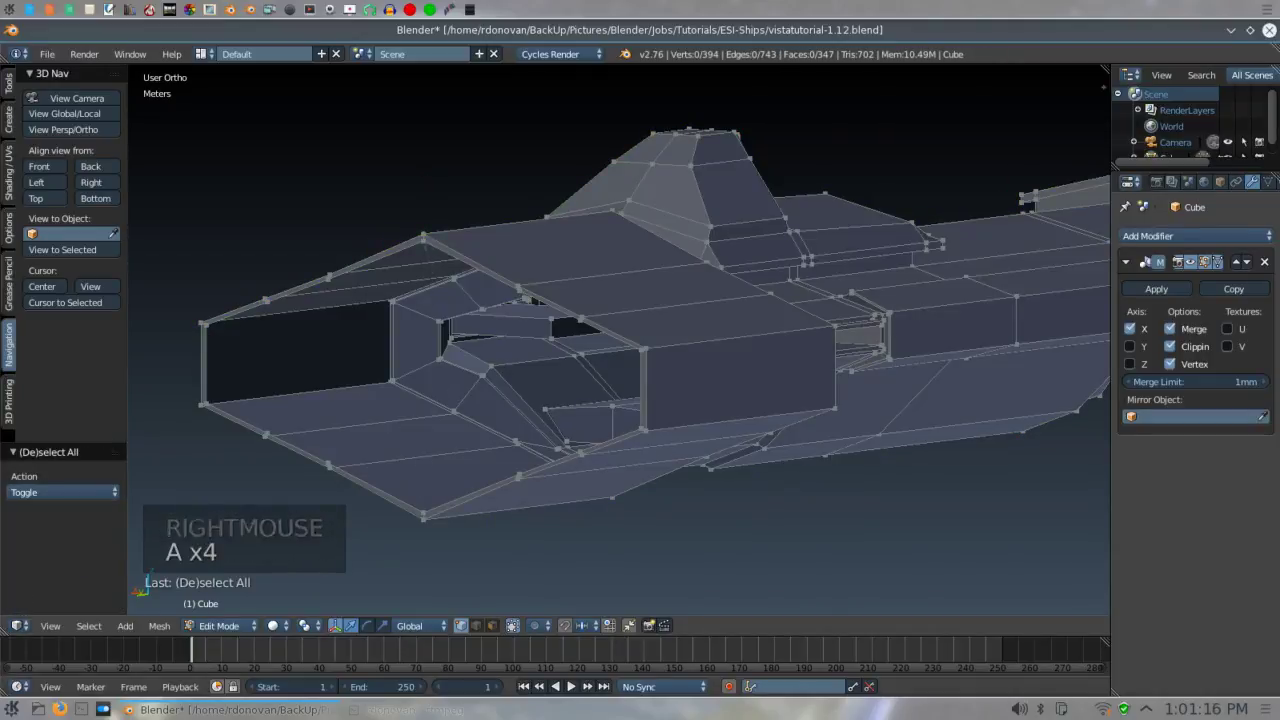
right_click(423, 240)
right_click(423, 515, "shift")
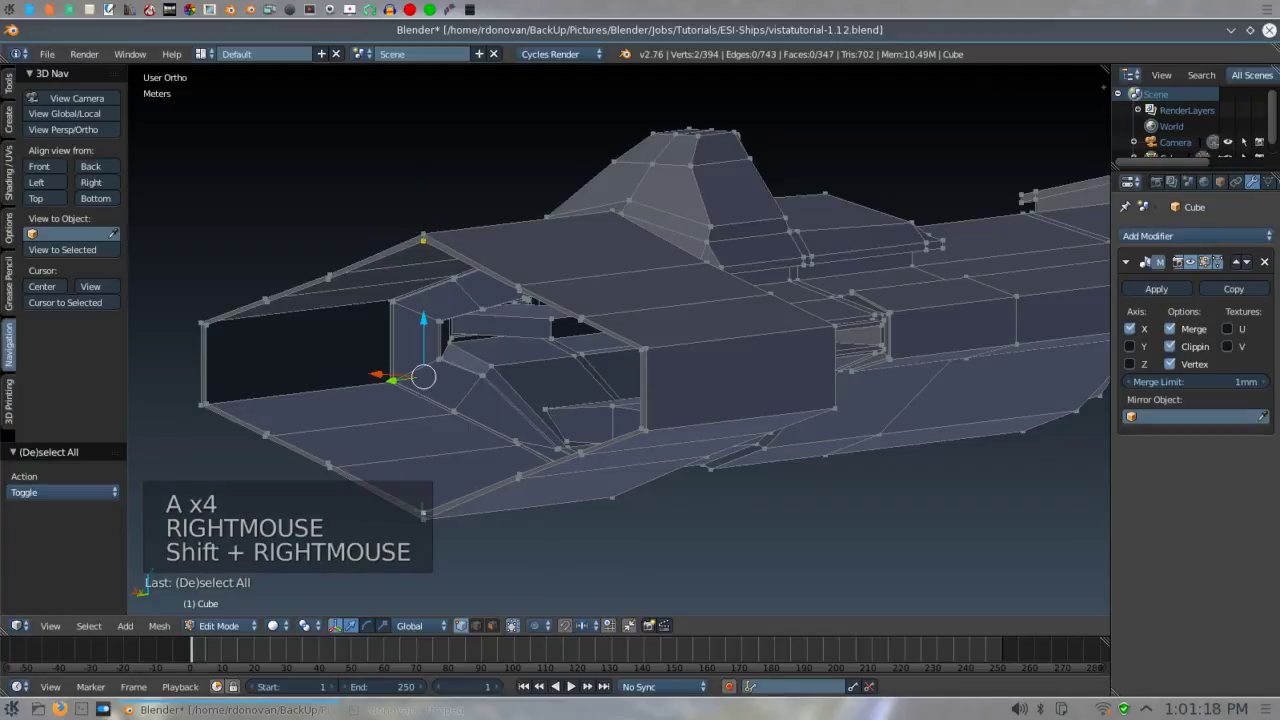
key("f")
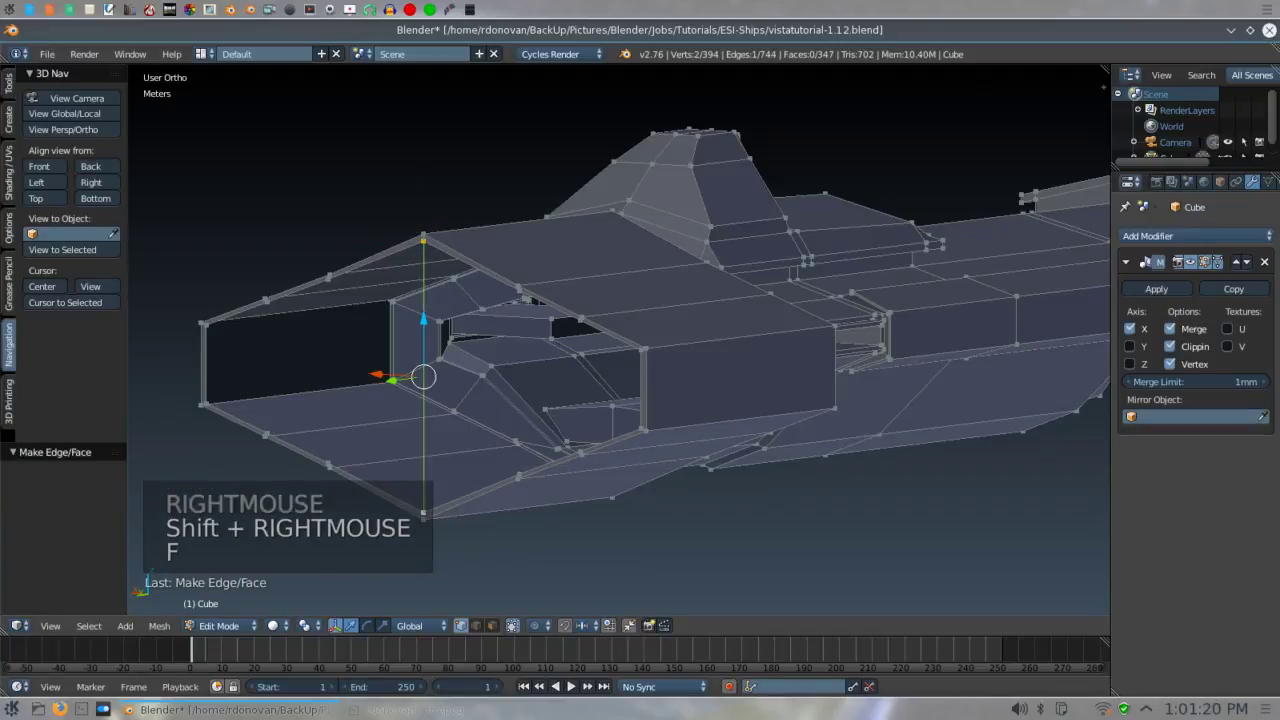
- Turn off the Mirror modifier's clipping and extrude the closed inner rim loop of the stern opening with a scale of 0.9
left_click(1171, 347)
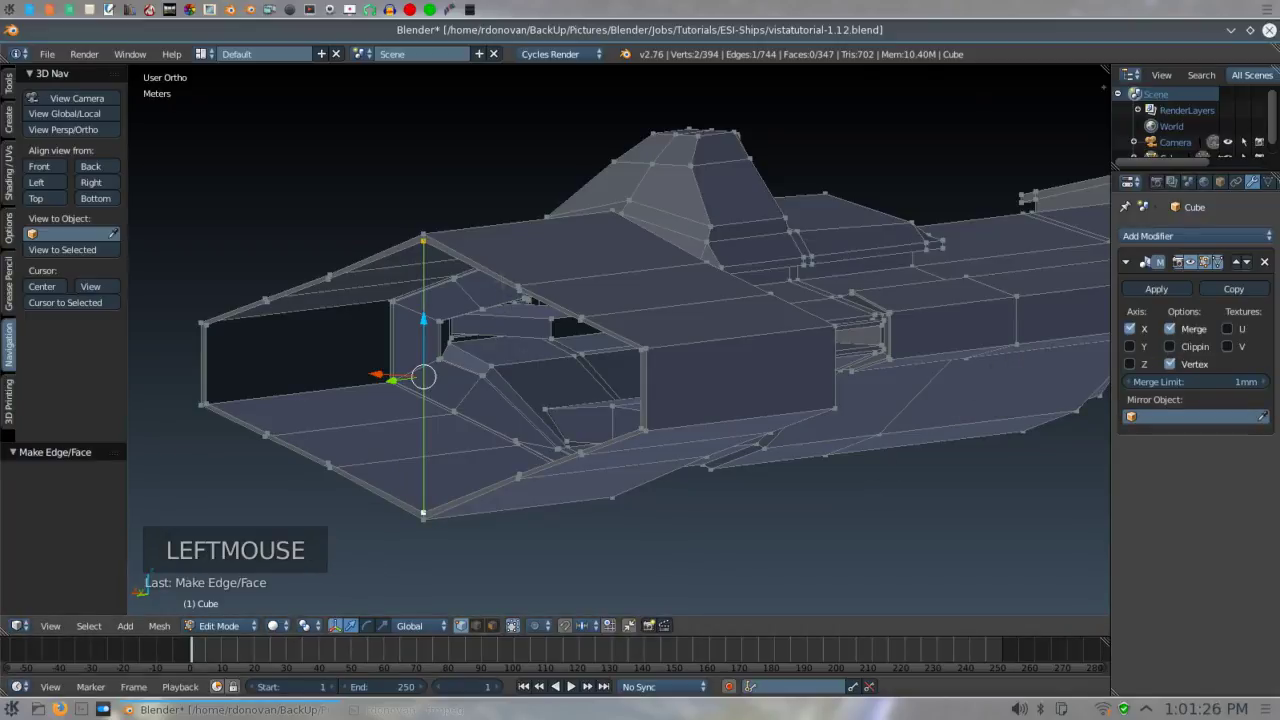
scroll(618, 340, "up", 1)
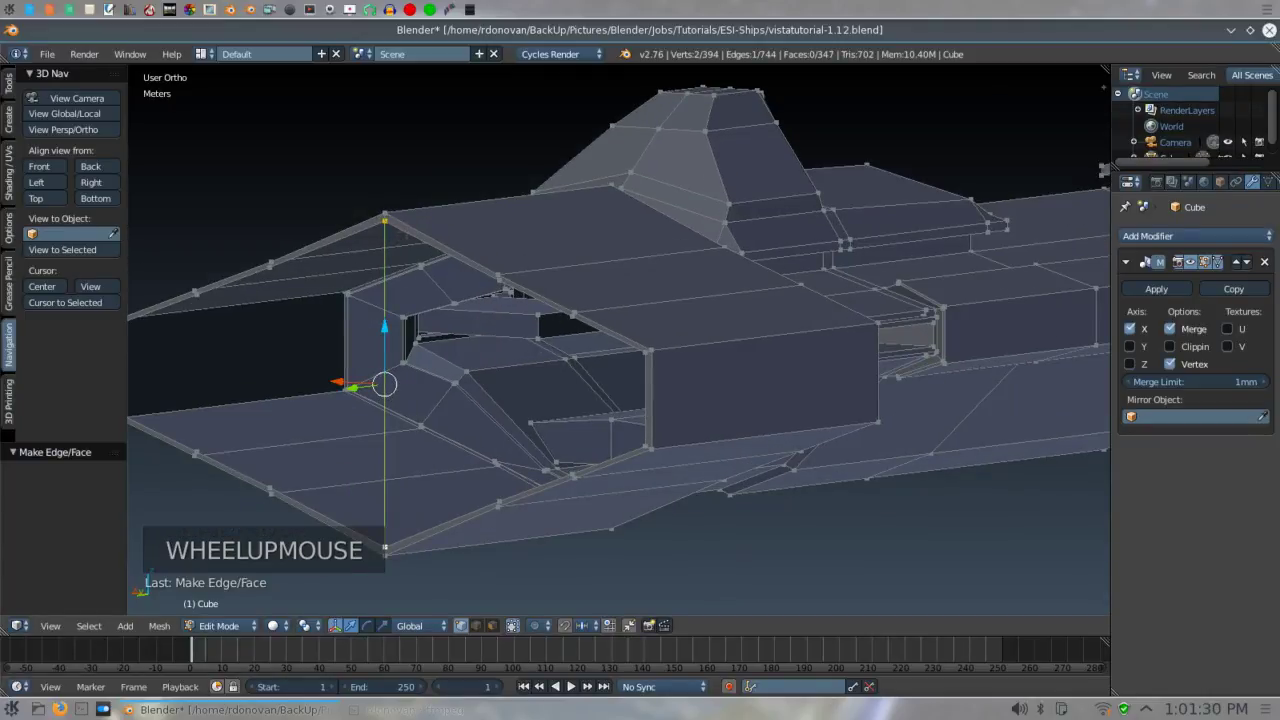
right_click(386, 222, "alt+shift")
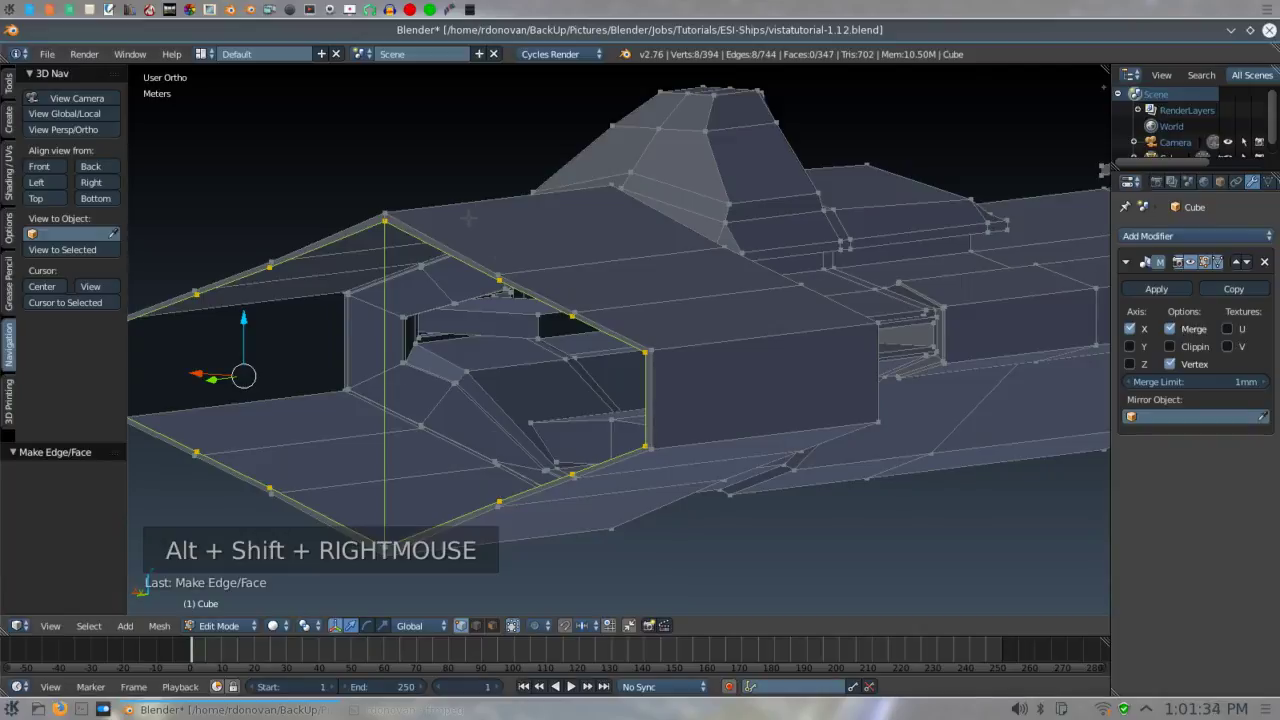
key("e")
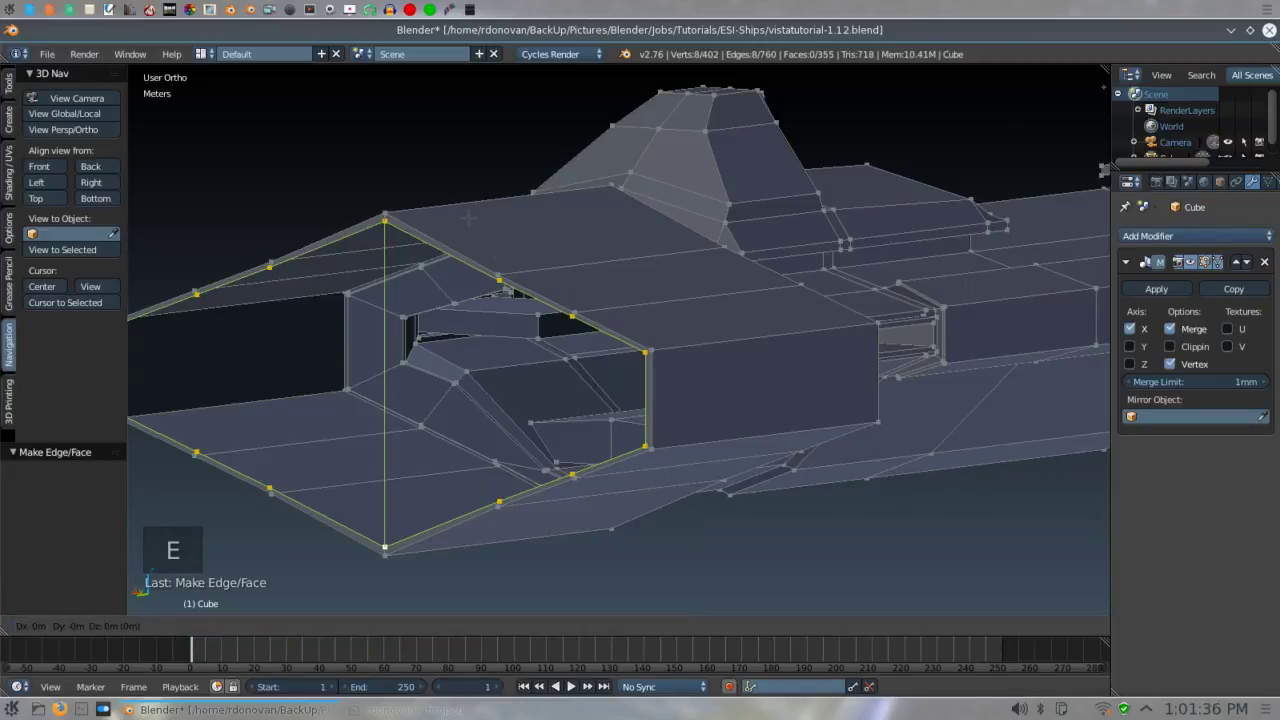
key("s")
key("period")
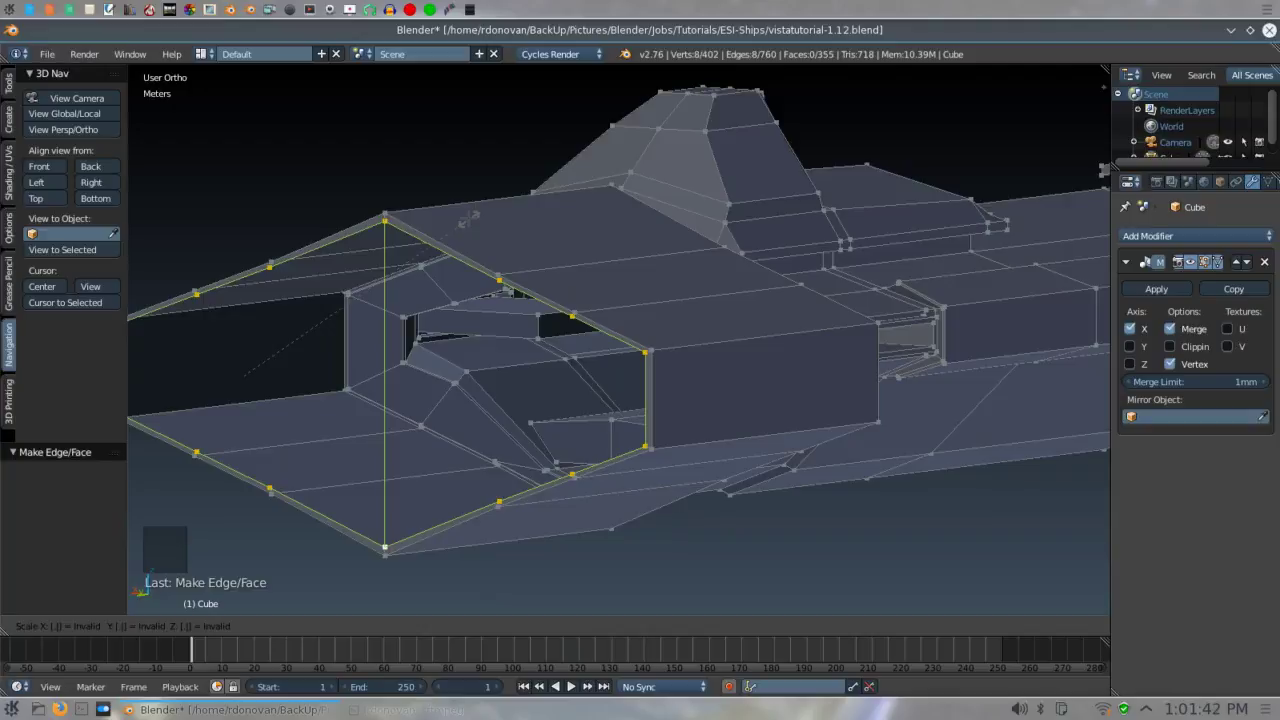
type("9")
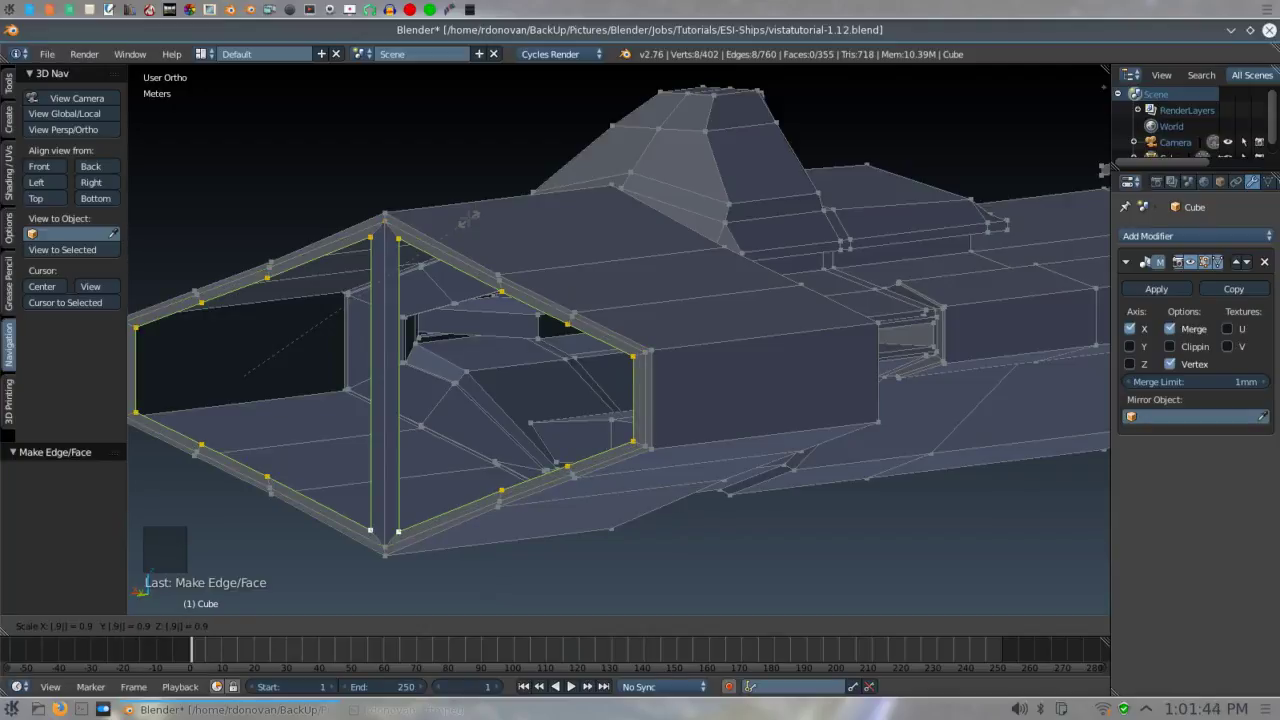
key("Return")
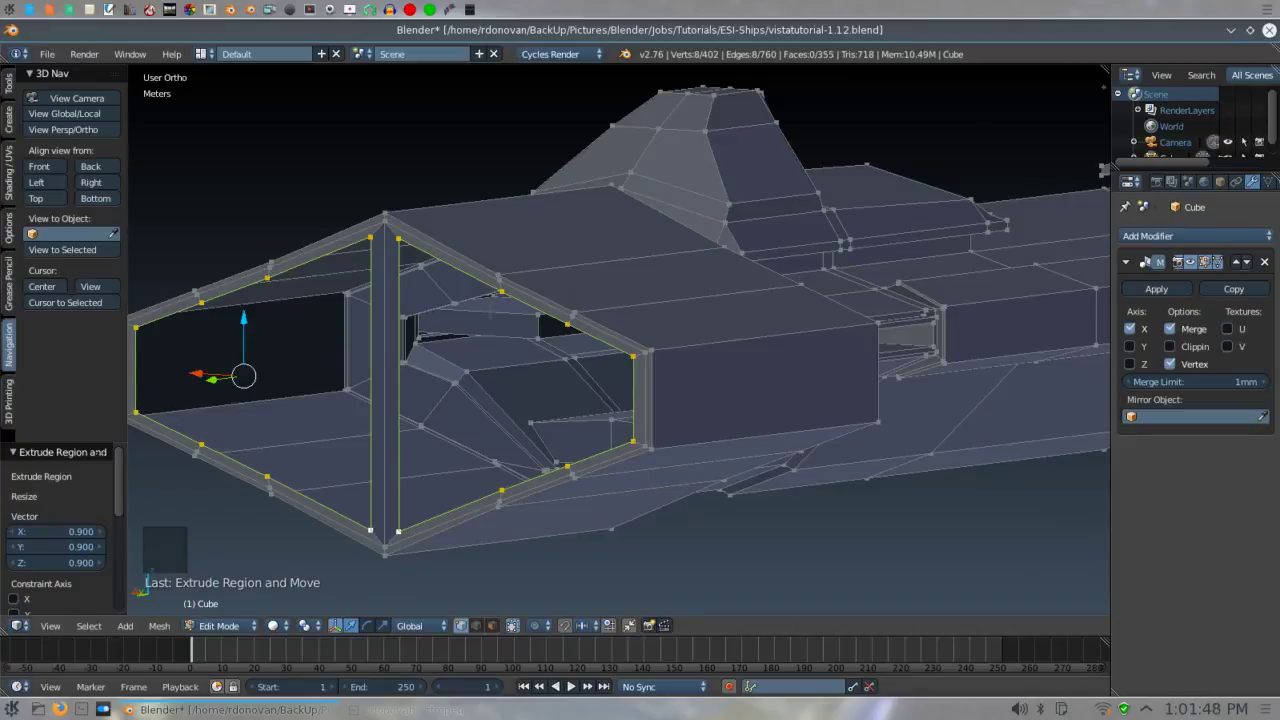
- Make the mesh see-through and move the new inner loop about 0.83 m outward along Y
key("ctrl+KP_3")
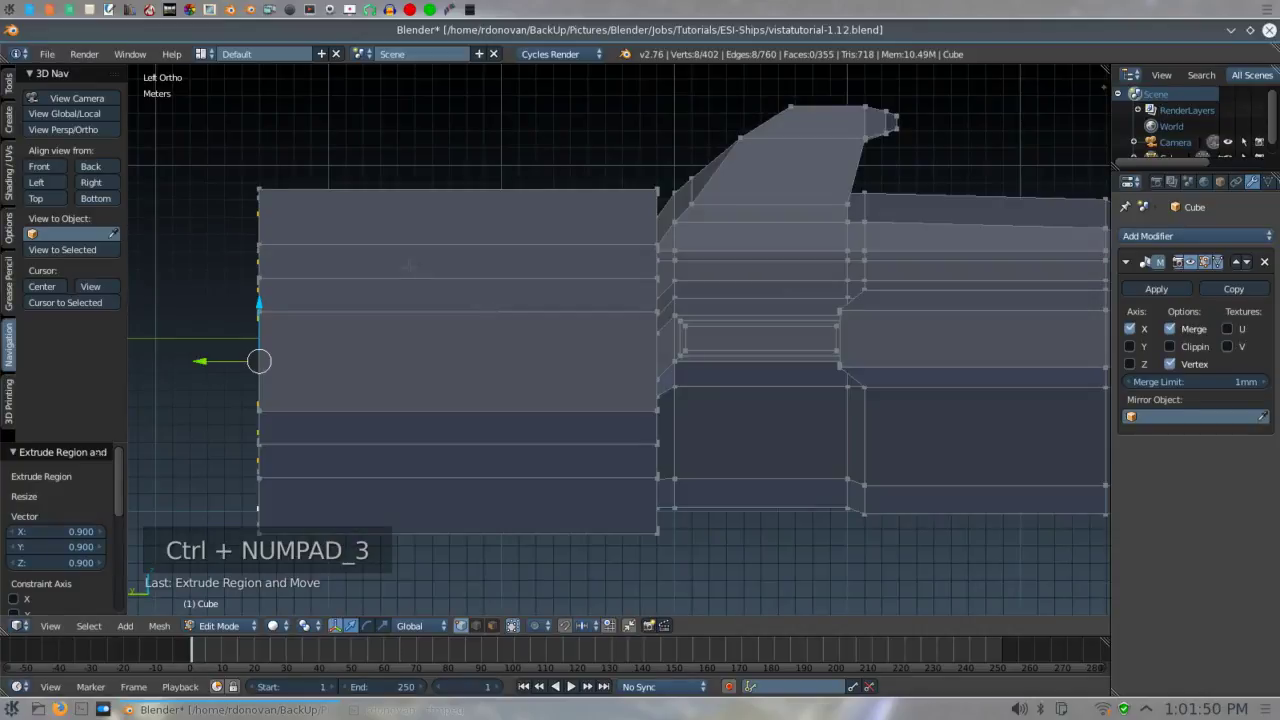
left_click(511, 626)
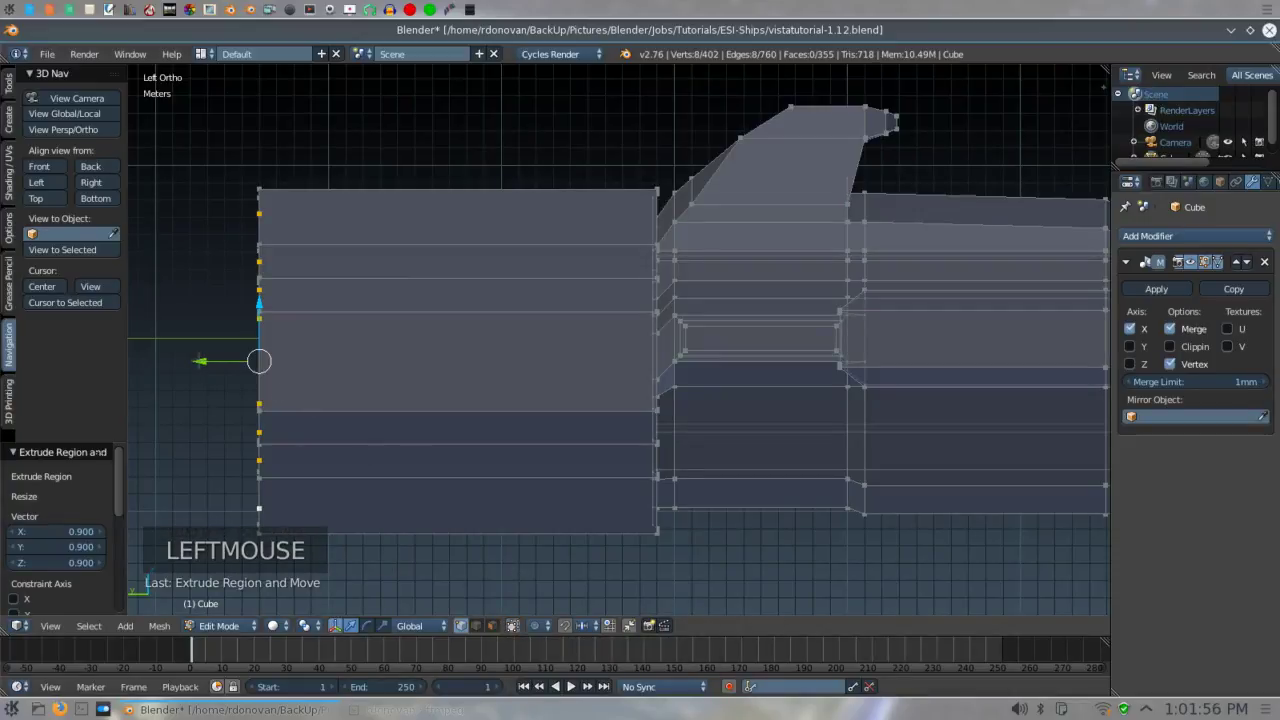
left_click_drag(200, 361, 184, 361)
middle_click_drag(188, 372, 272, 376)
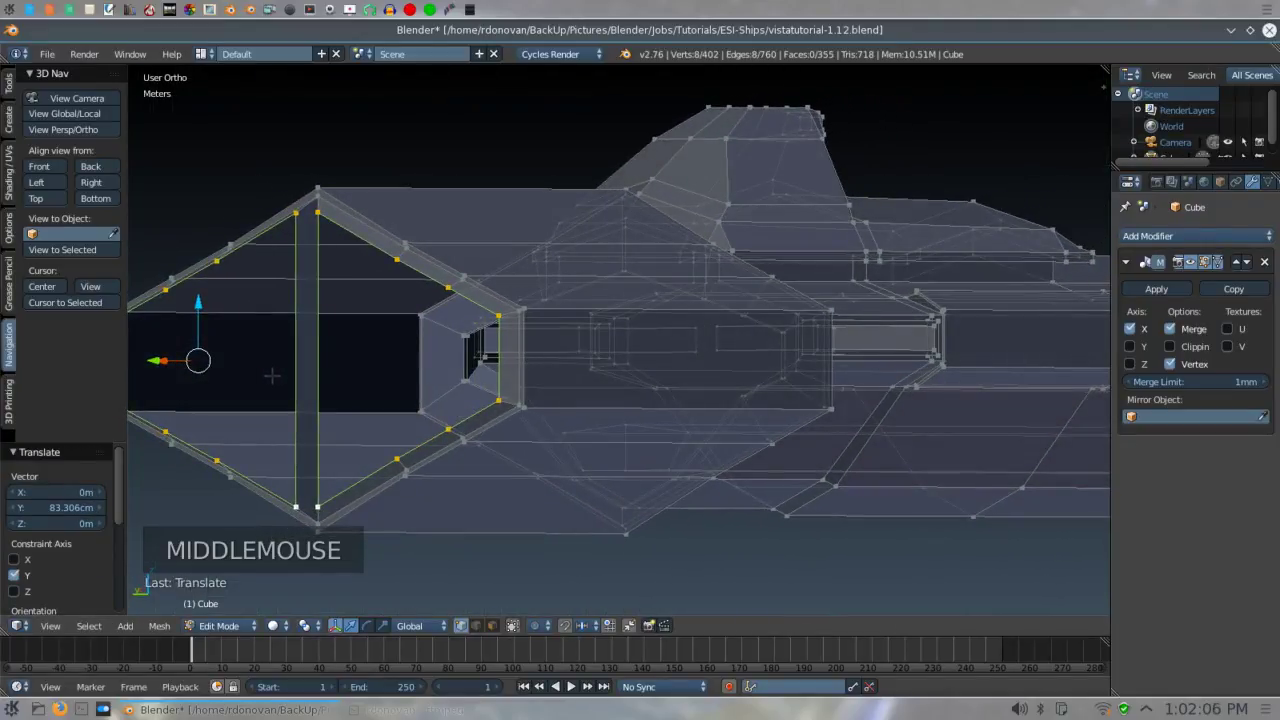
- Extrude the protruding stern loop inward with a scale of 0.95
type("es.9")
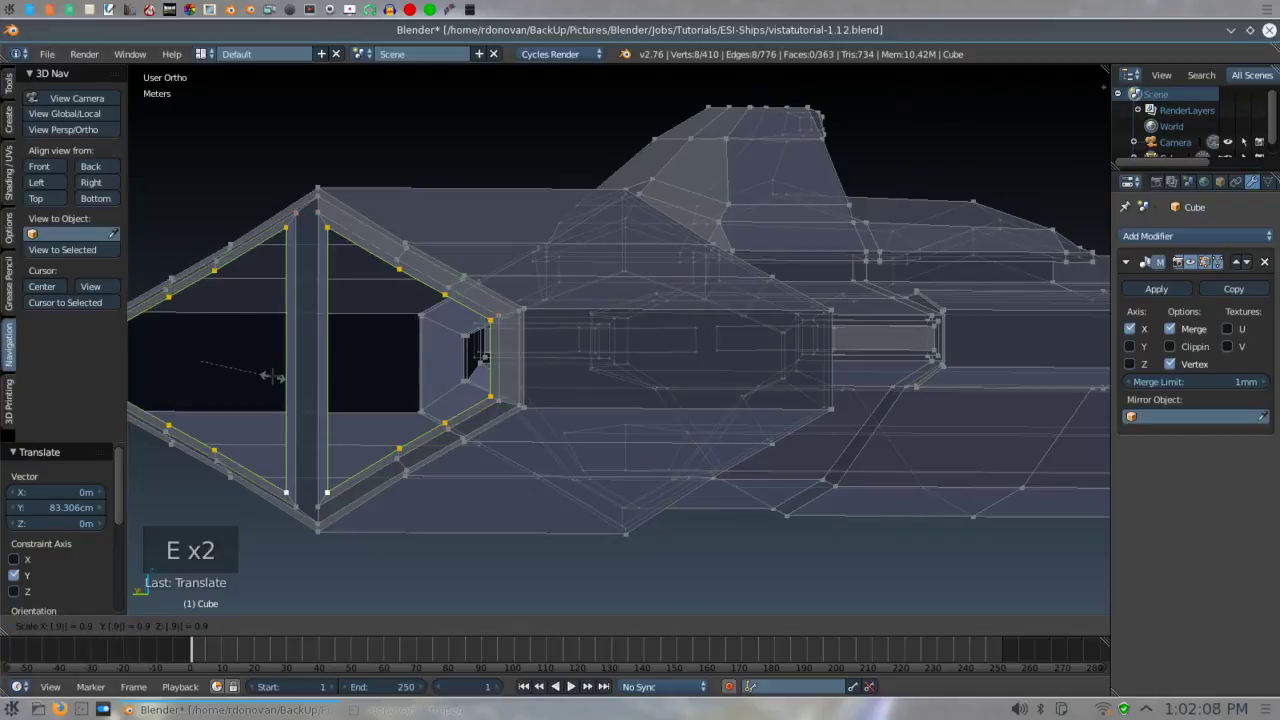
type("5")
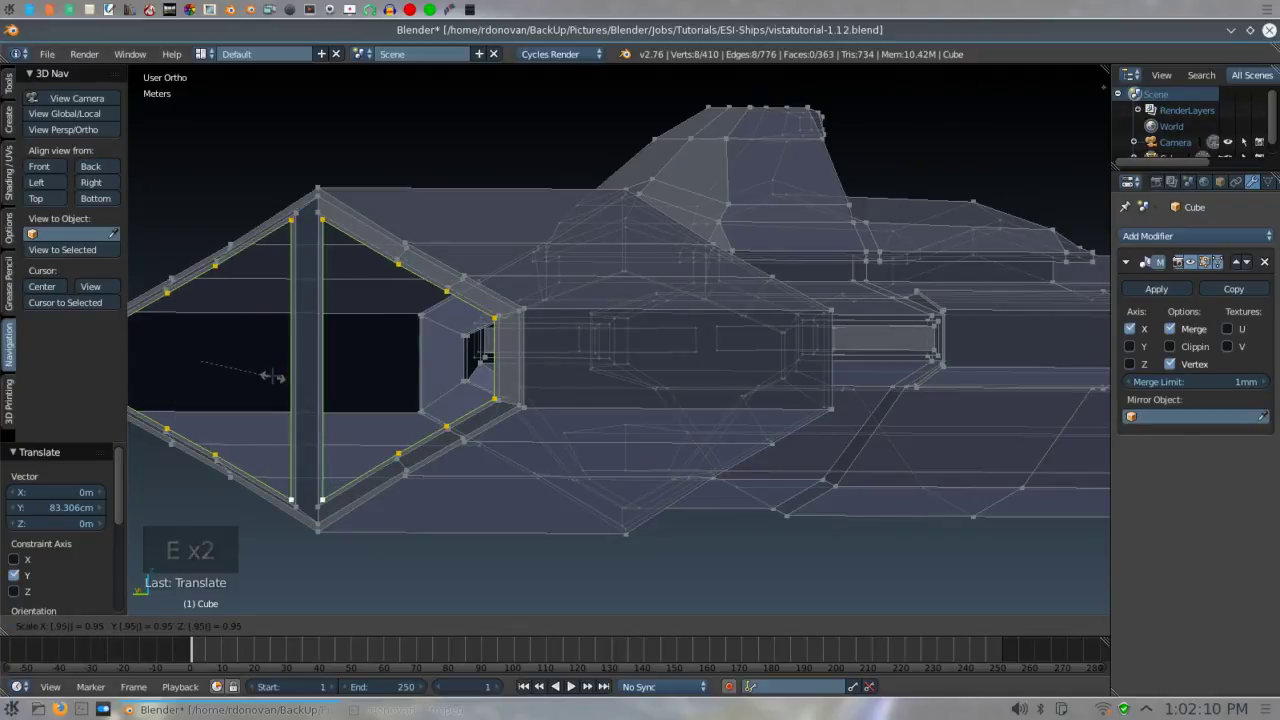
key("Return")
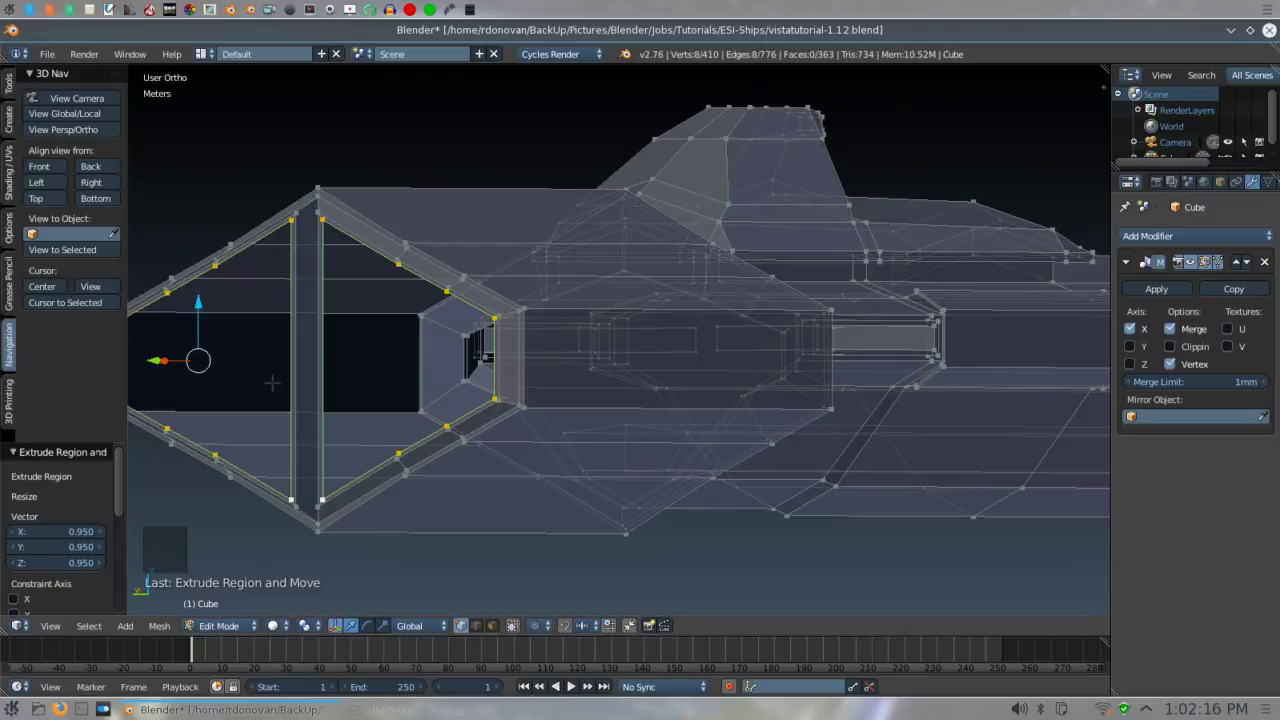
- Extrude the inner stern loop about -1.02 m along Y into the hull and scale the new loop by 0.8
key("KP_3")
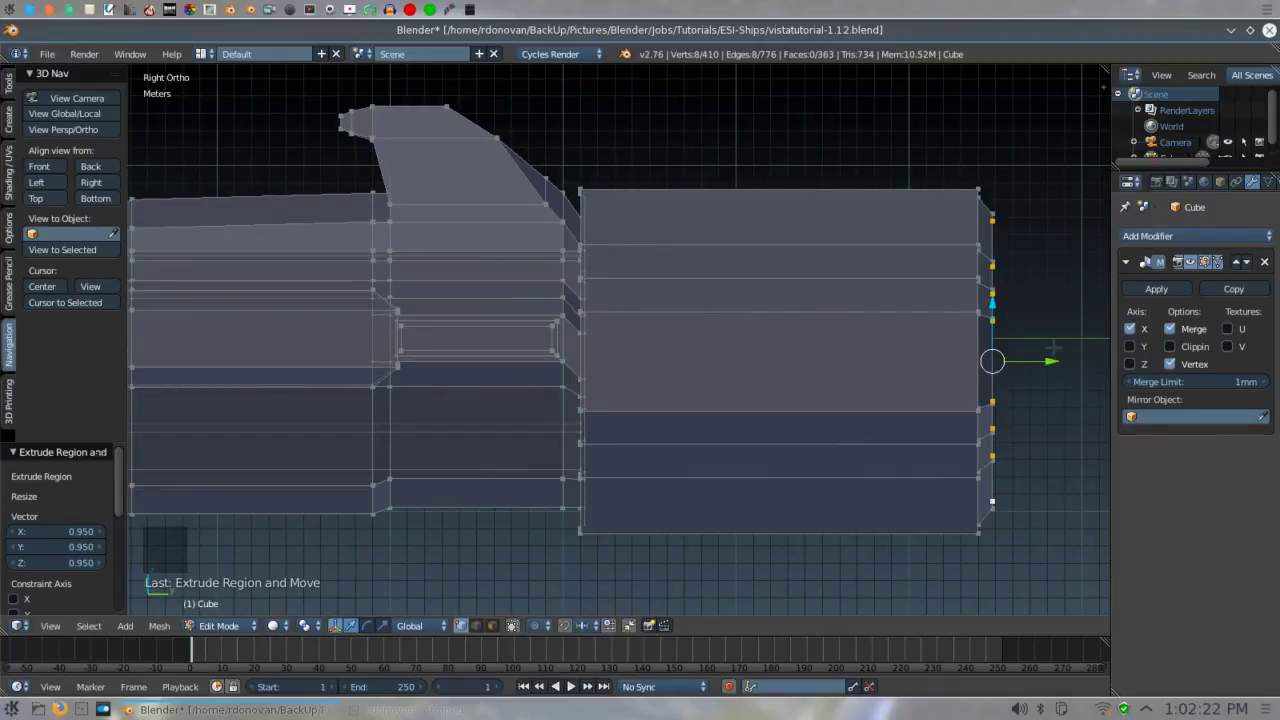
key("e")
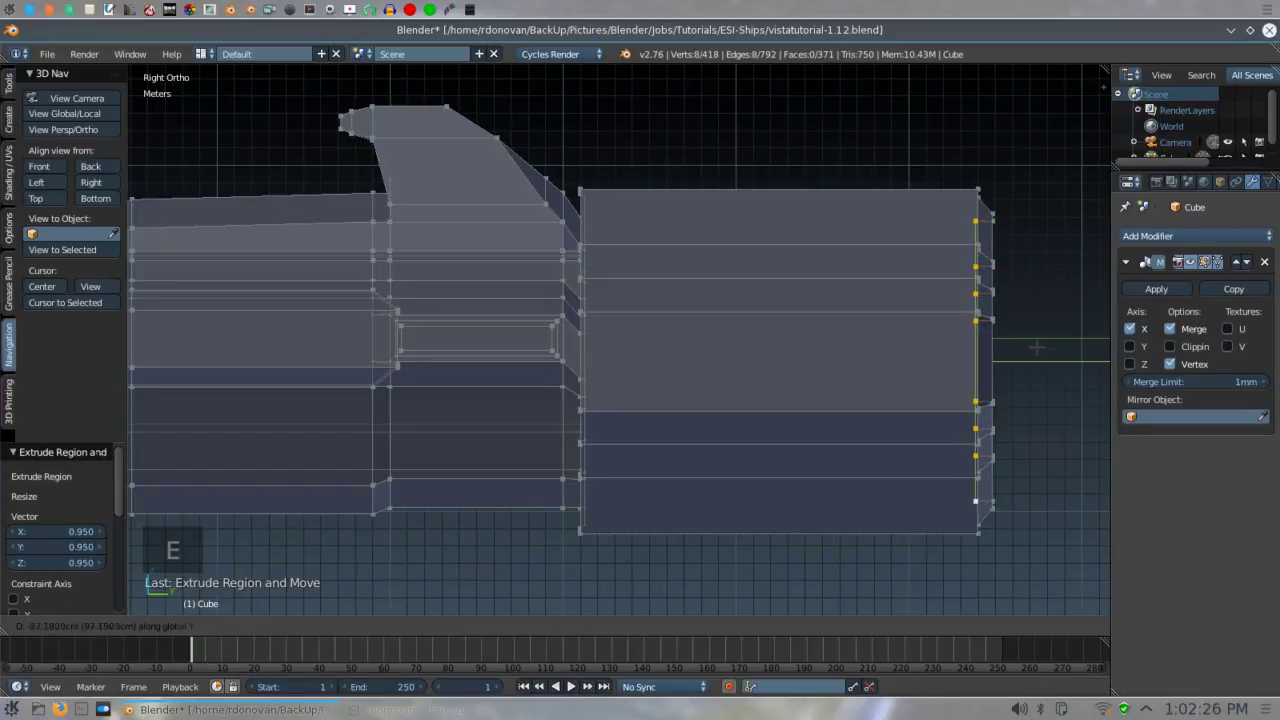
left_click(1035, 347)
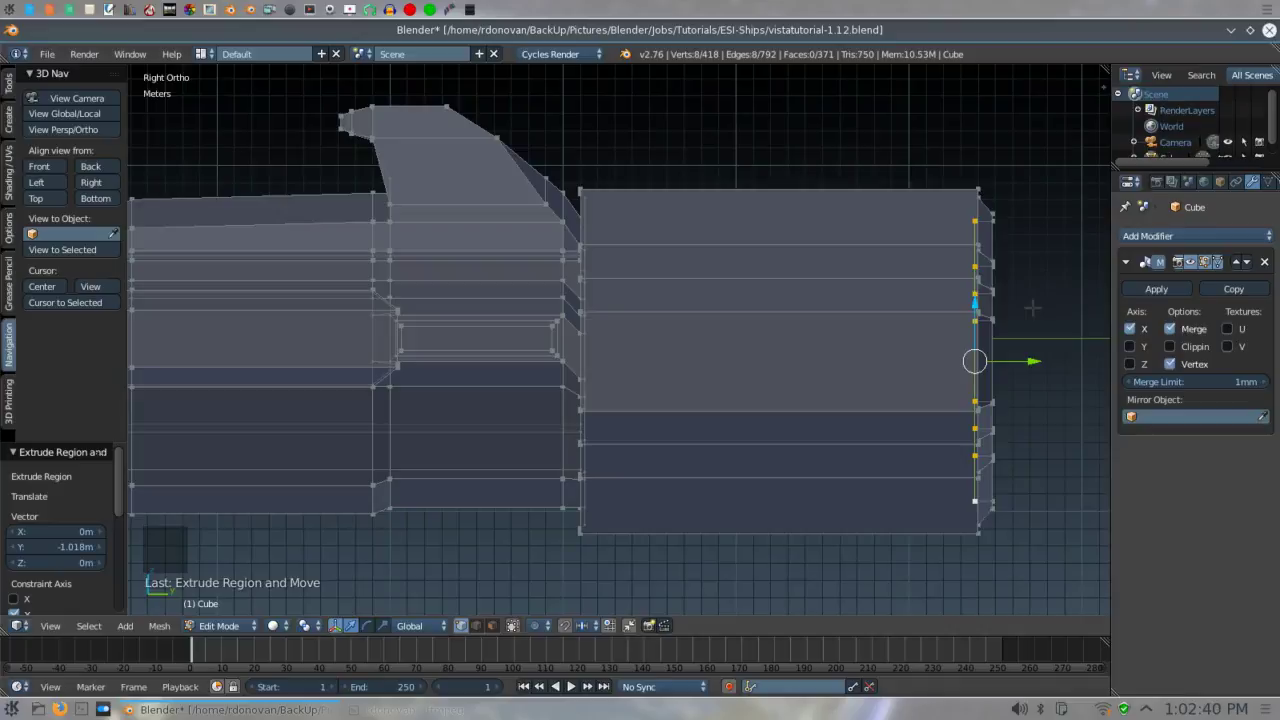
middle_click_drag(1032, 307, 980, 307)
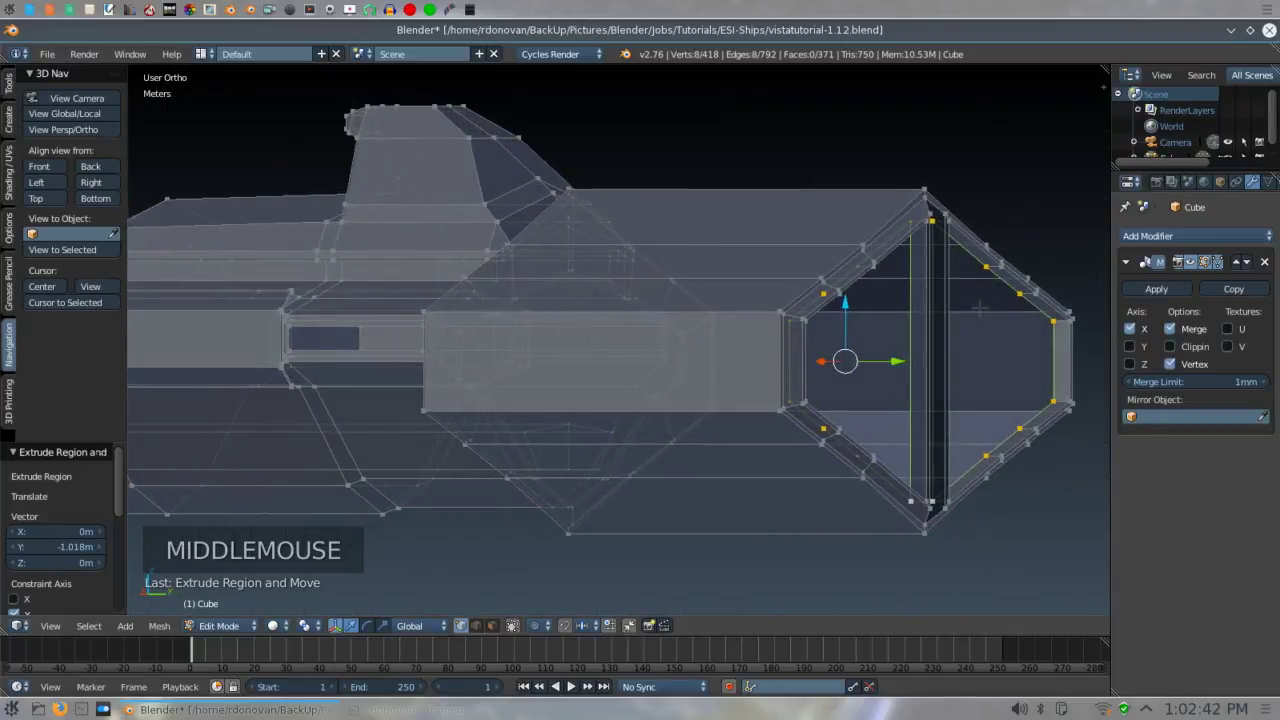
key("s")
key("s")
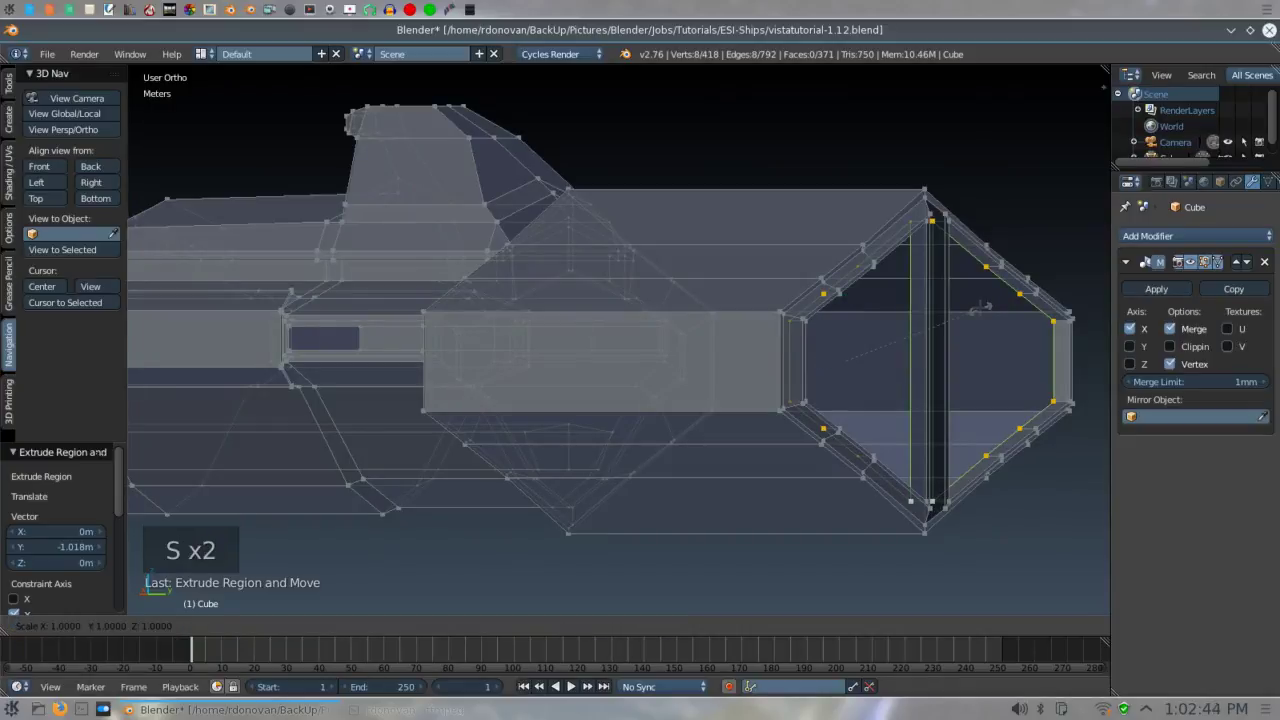
type(".8")
key("Return")
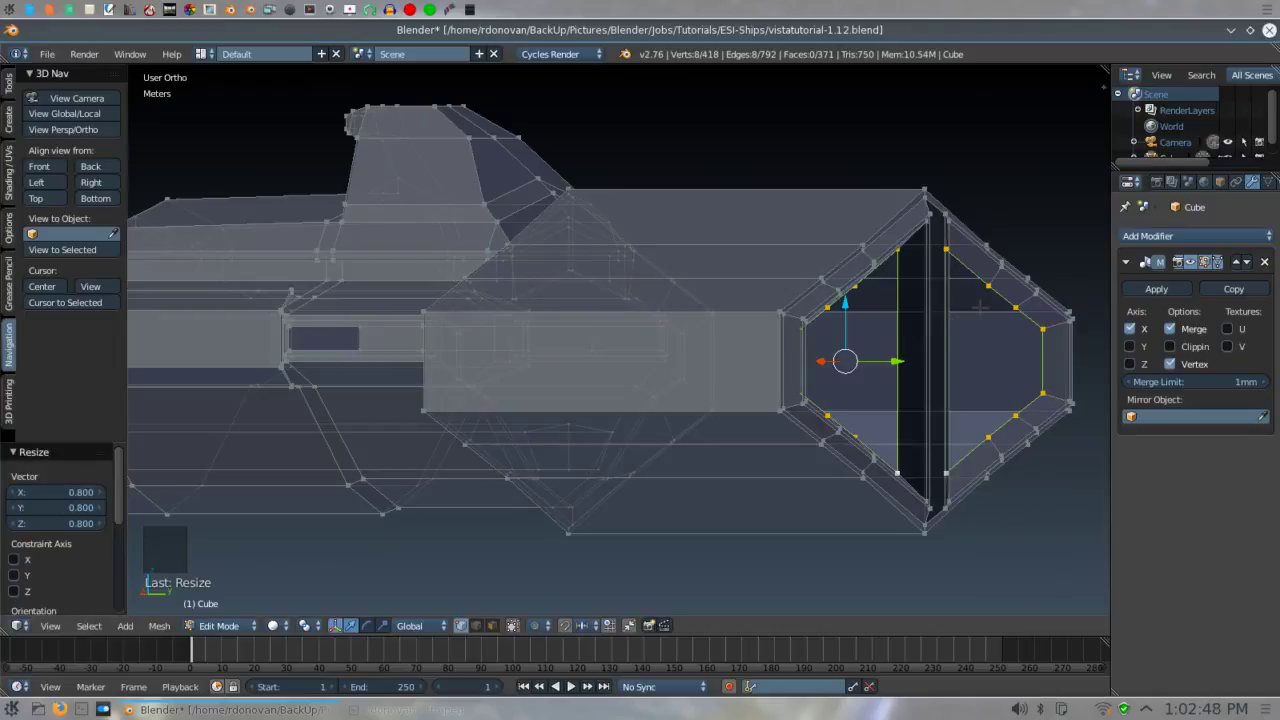
- Extrude the recessed loop about 0.79 m back out along Y and scale the new loop by 0.9
middle_click_drag(982, 306, 400, 340)
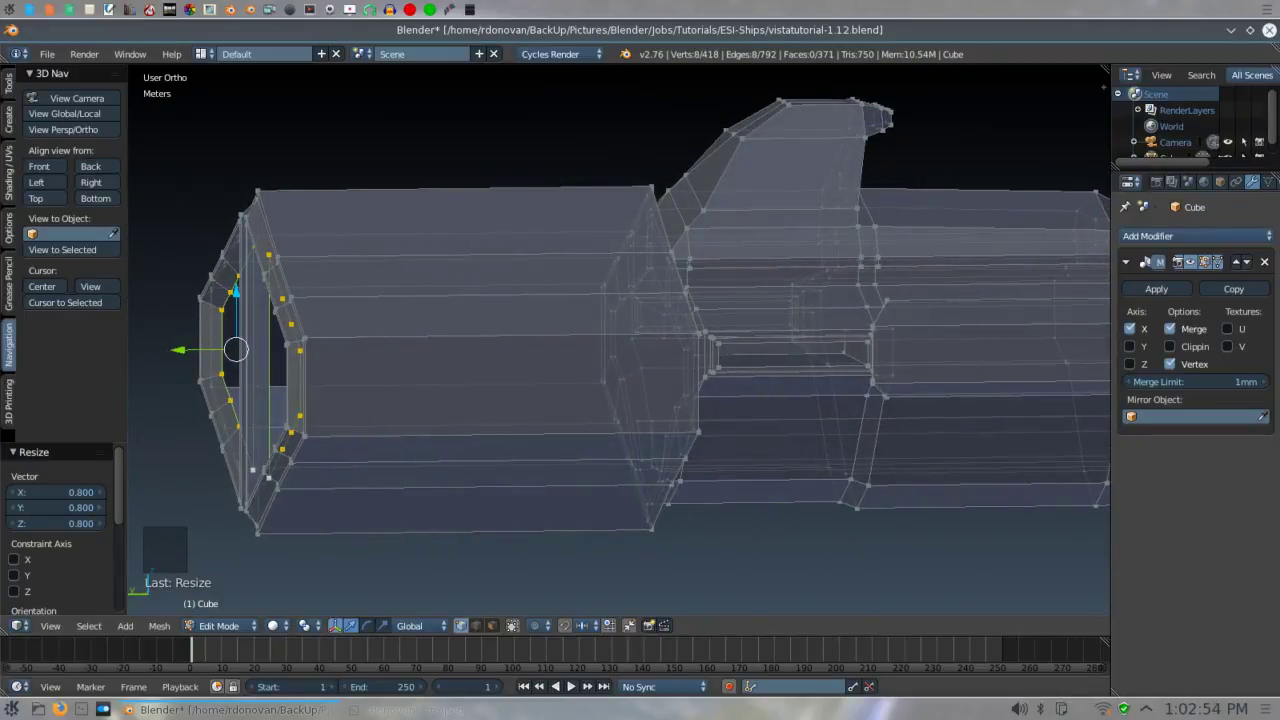
key("e")
key("y")
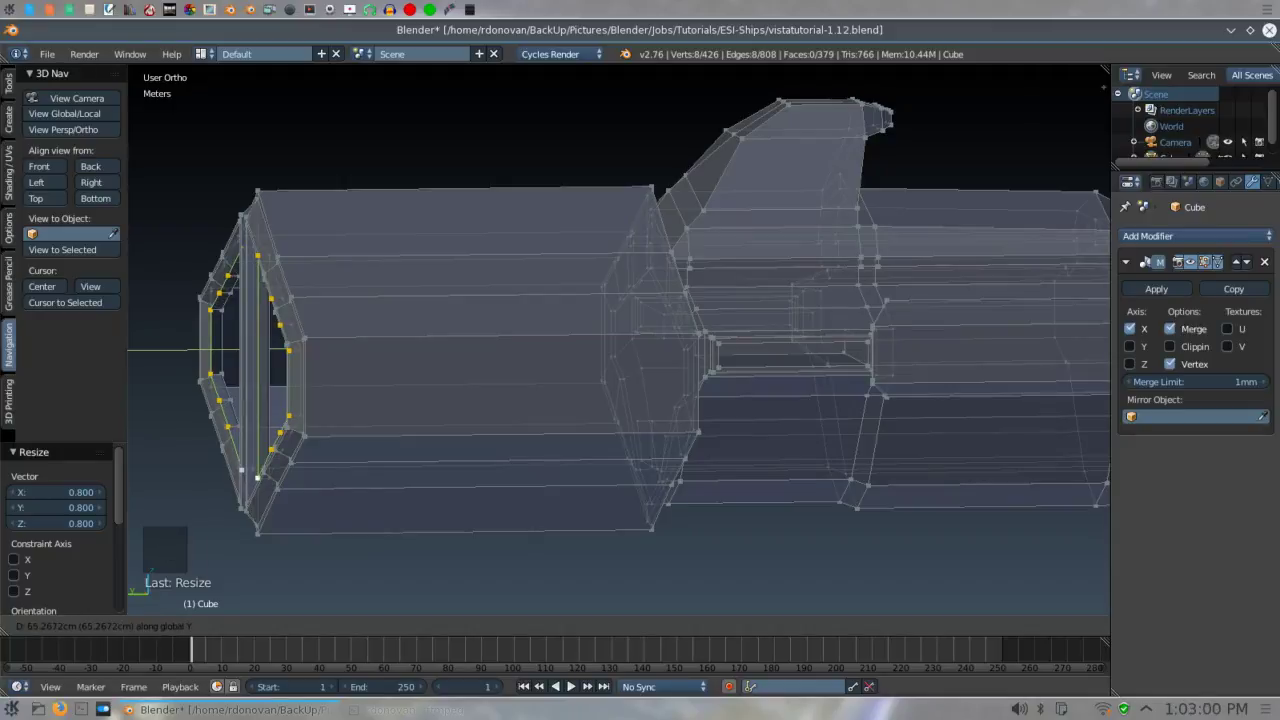
key("Return")
middle_click_drag(640, 400, 708, 410)
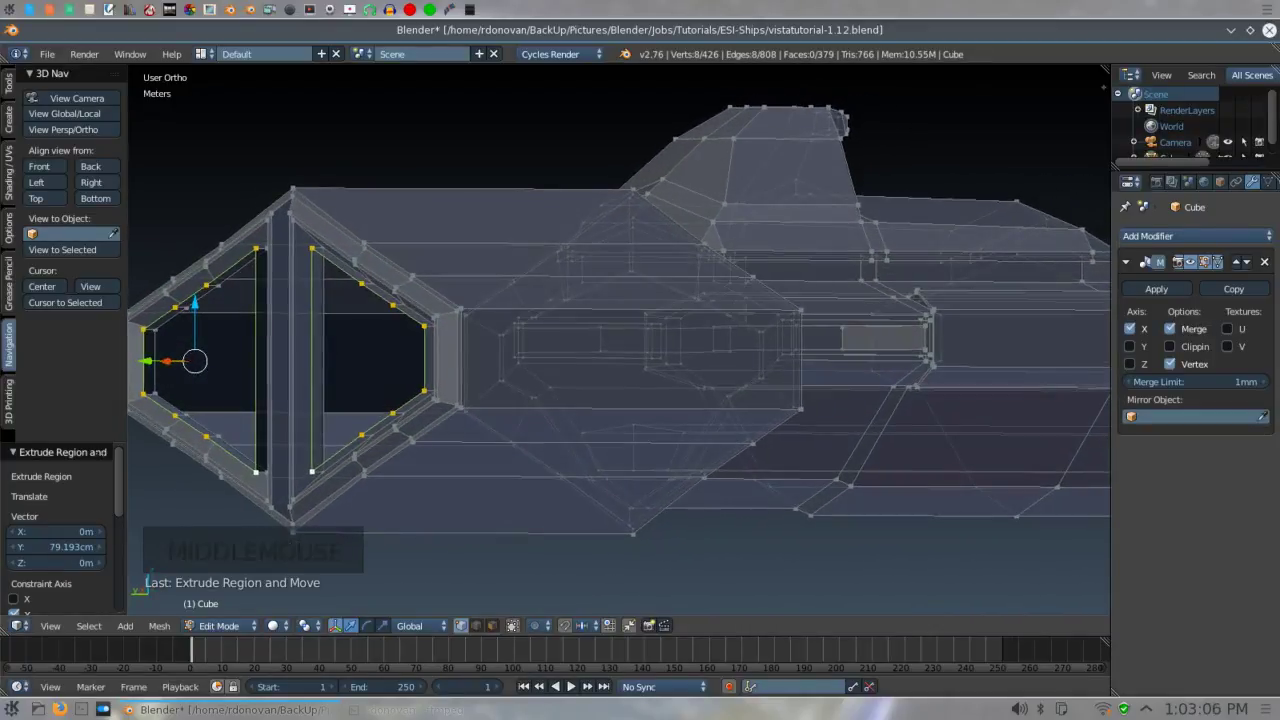
type("s")
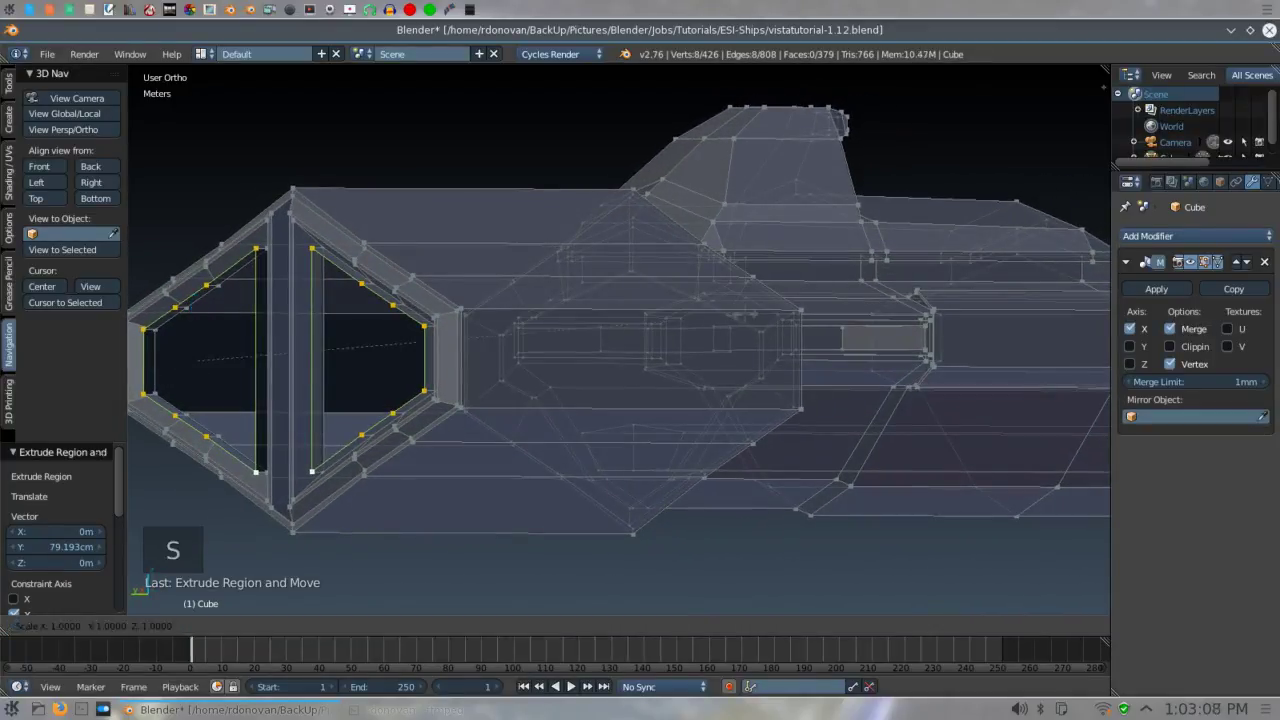
type(".9")
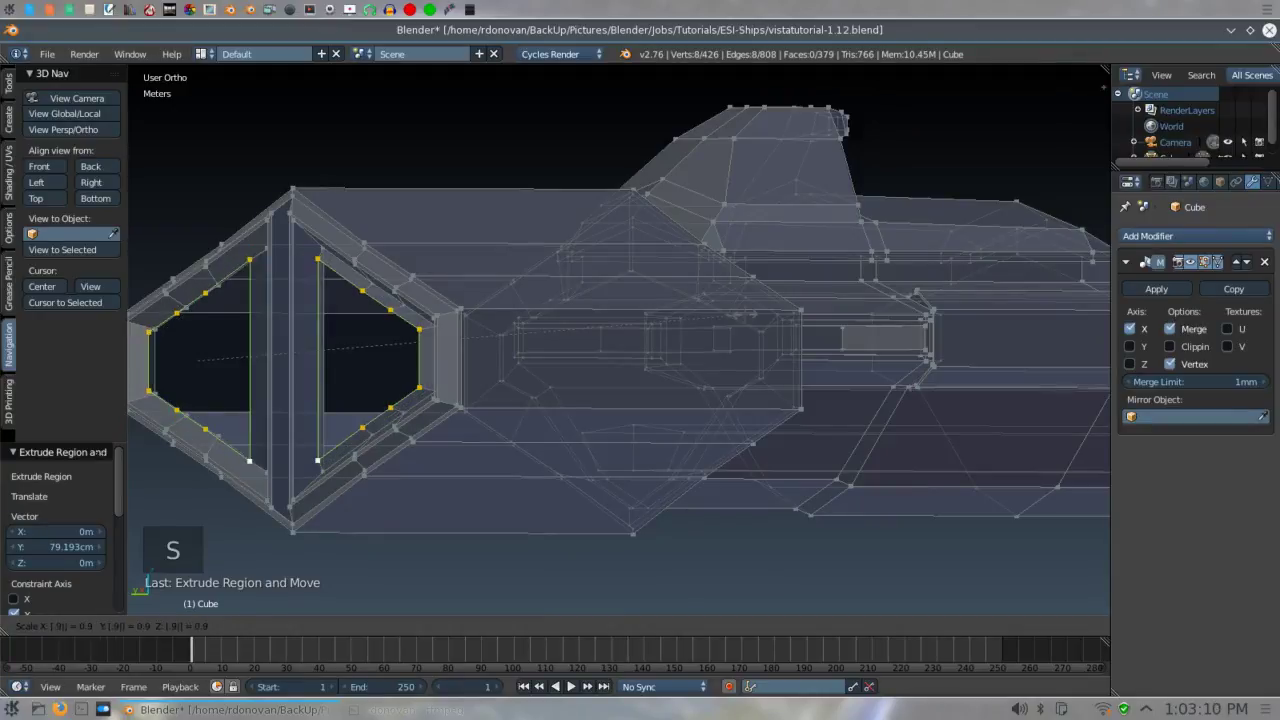
key("Return")
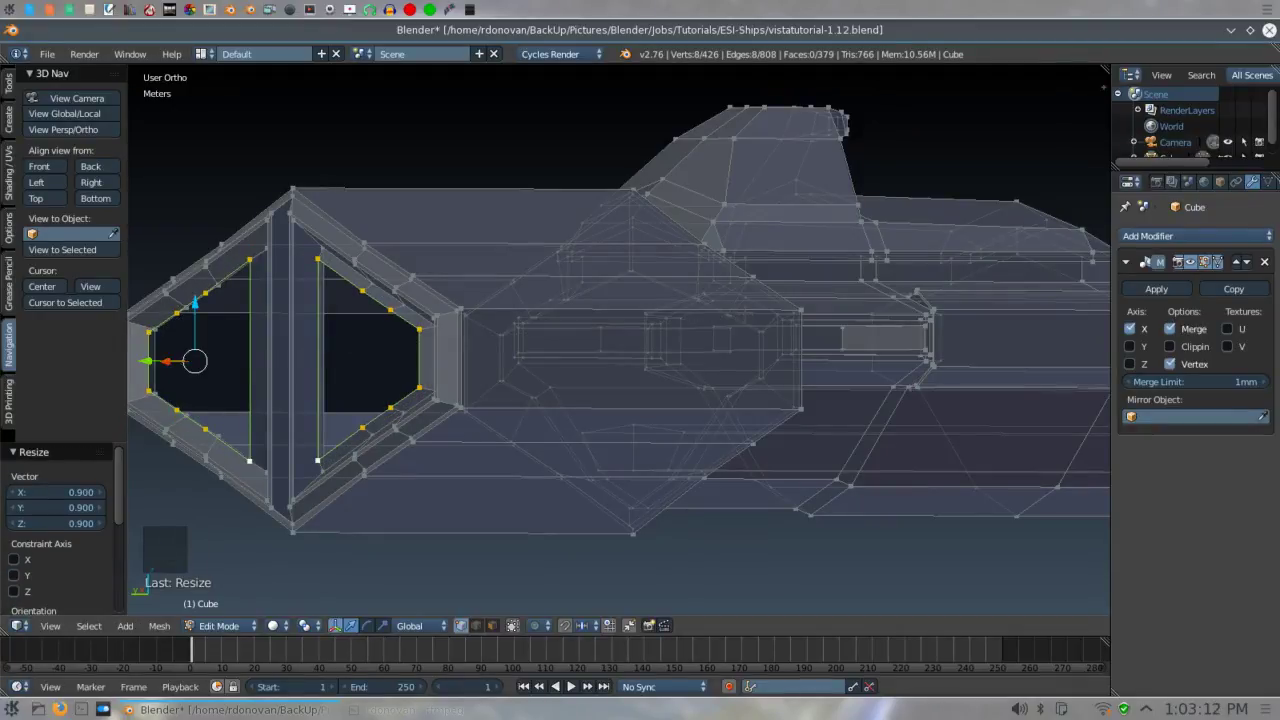
- Extrude the selected stern opening loop inward with a scale of 0.95
key("e")
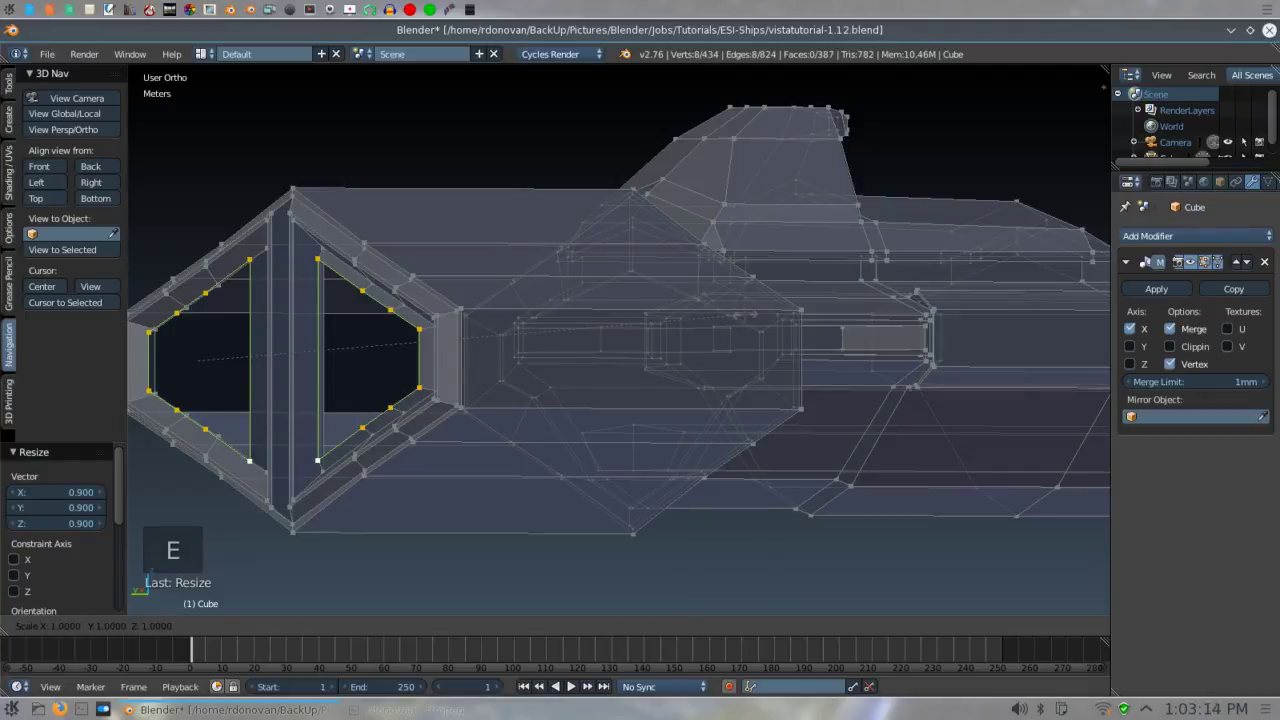
type(".95")
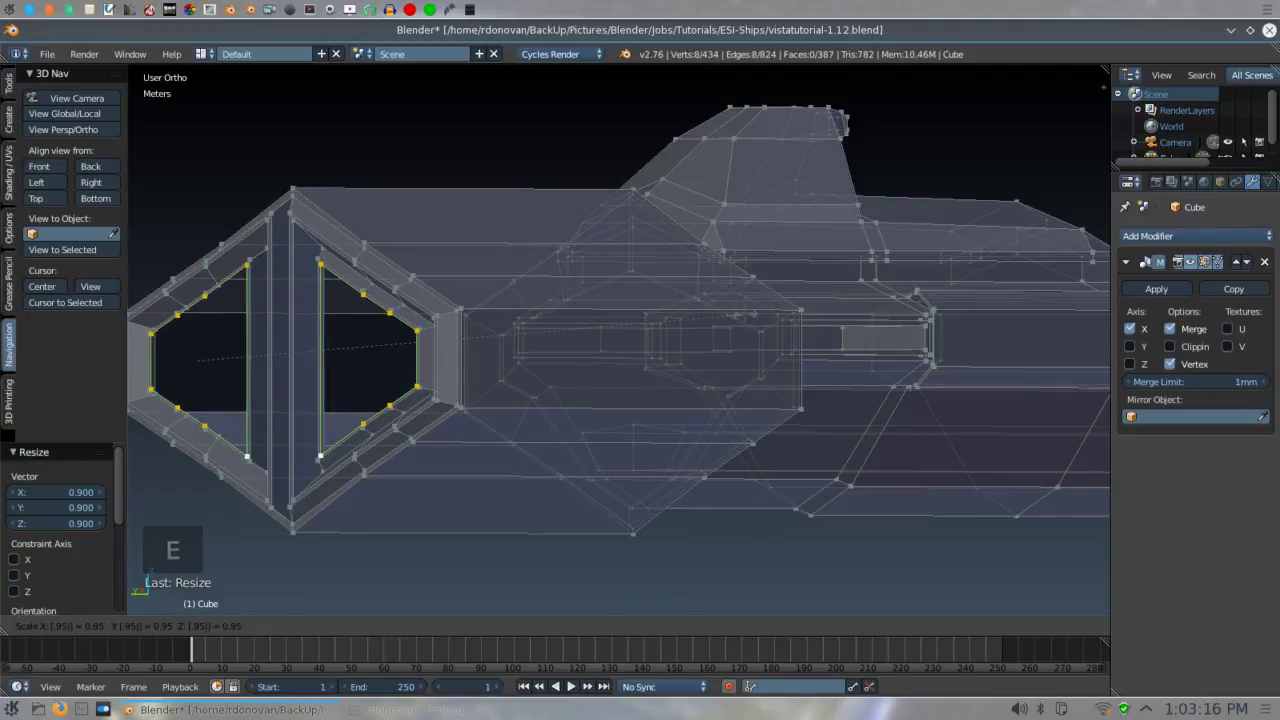
key("Return")
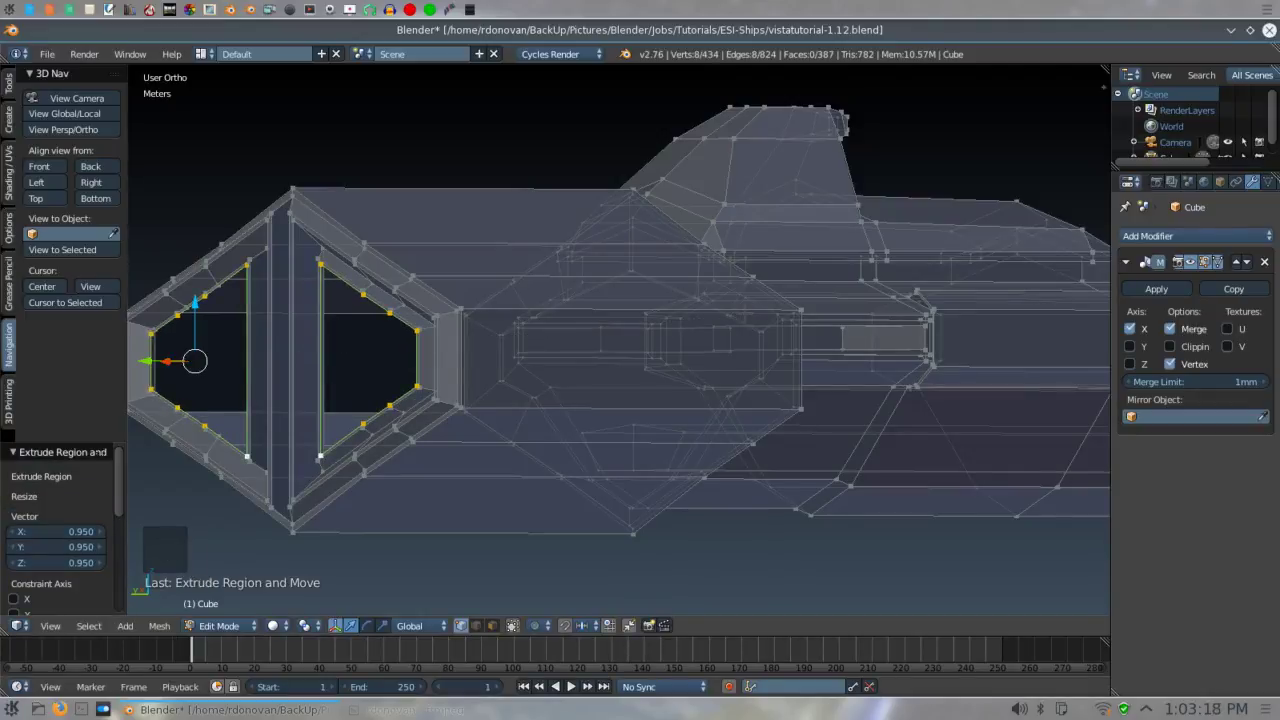
- Extrude the innermost stern loop about -0.46 m along Y into the hull and scale the new loop by 0.9
middle_click_drag(620, 340, 530, 372)
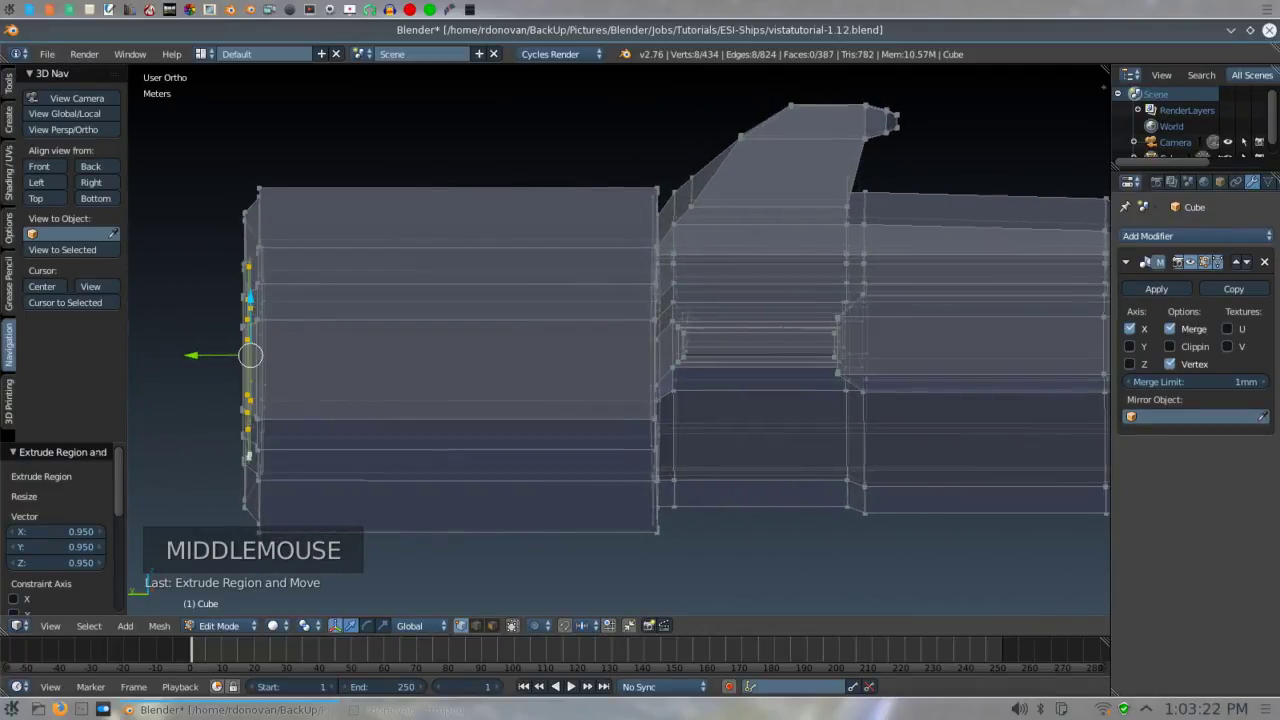
key("KP_3")
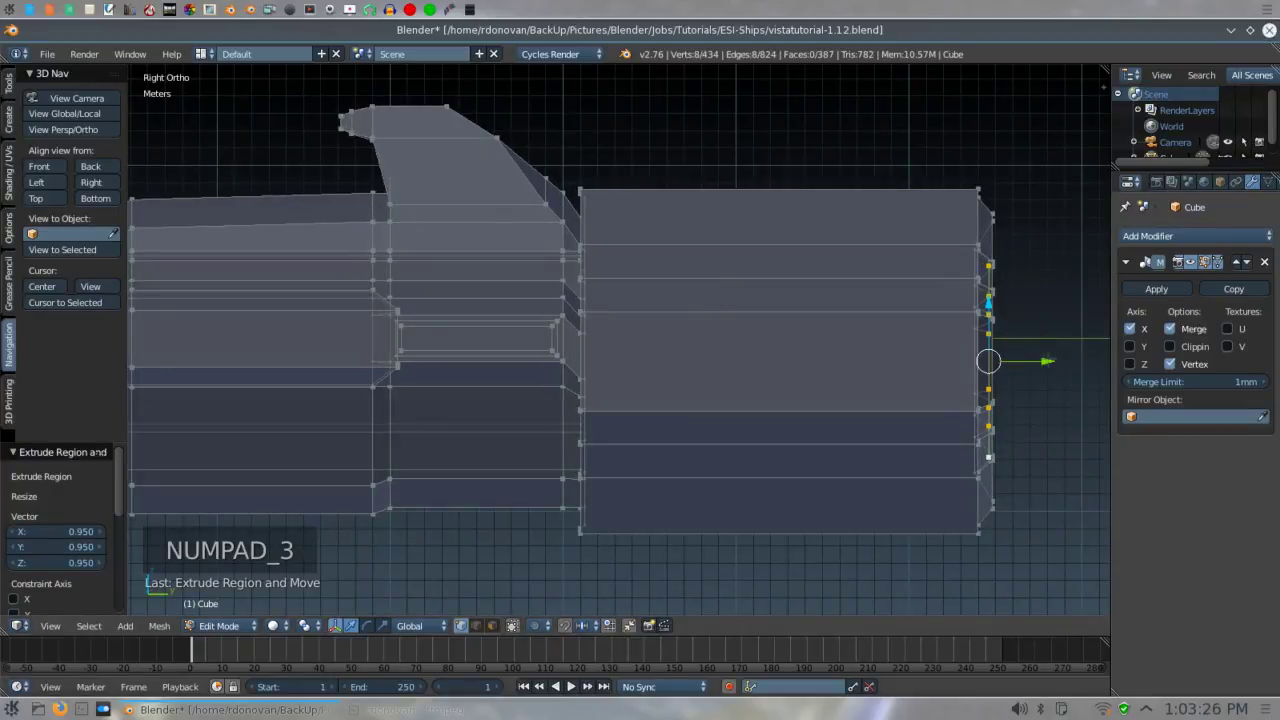
key("e")
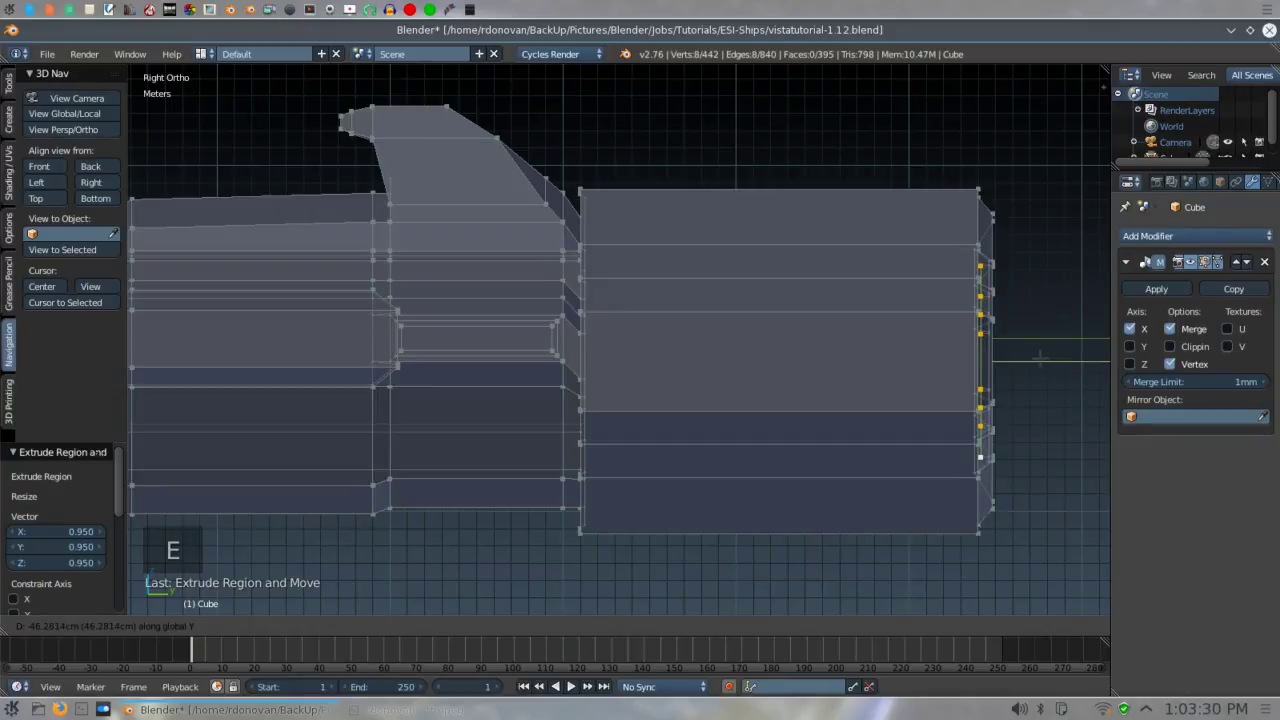
left_click(1040, 357)
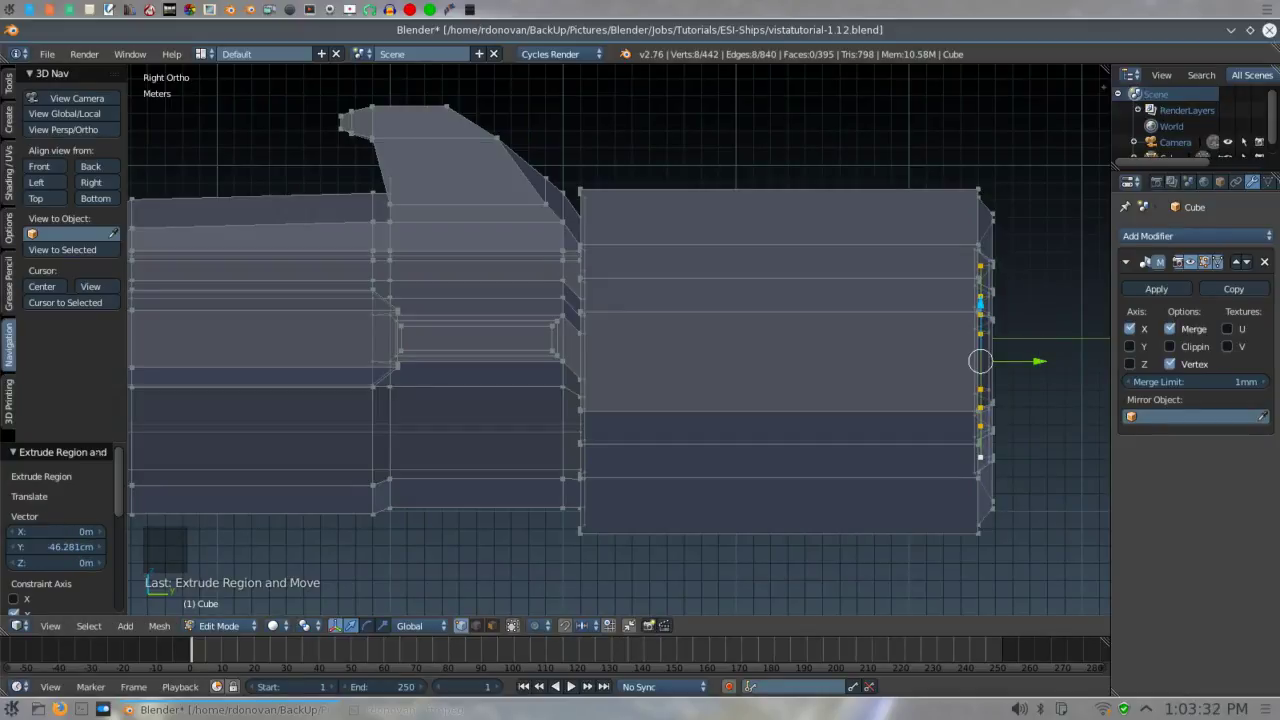
middle_click_drag(1035, 324, 1037, 278)
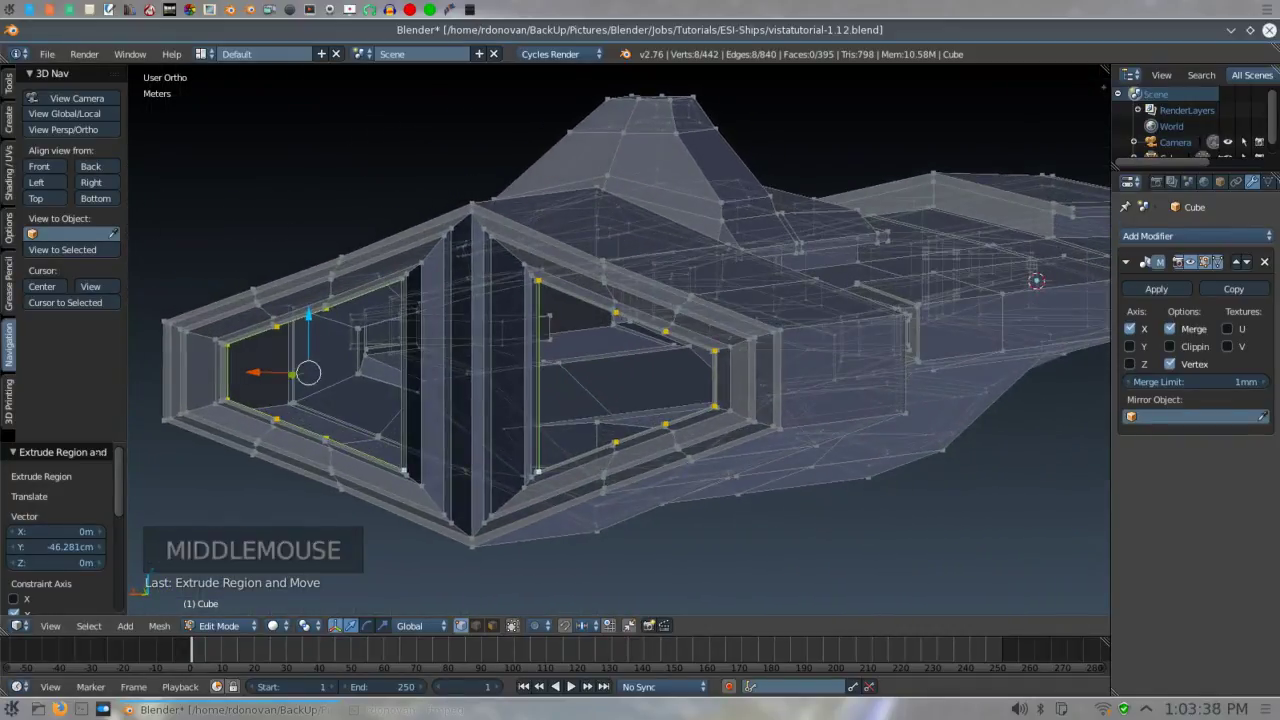
type("s.9")
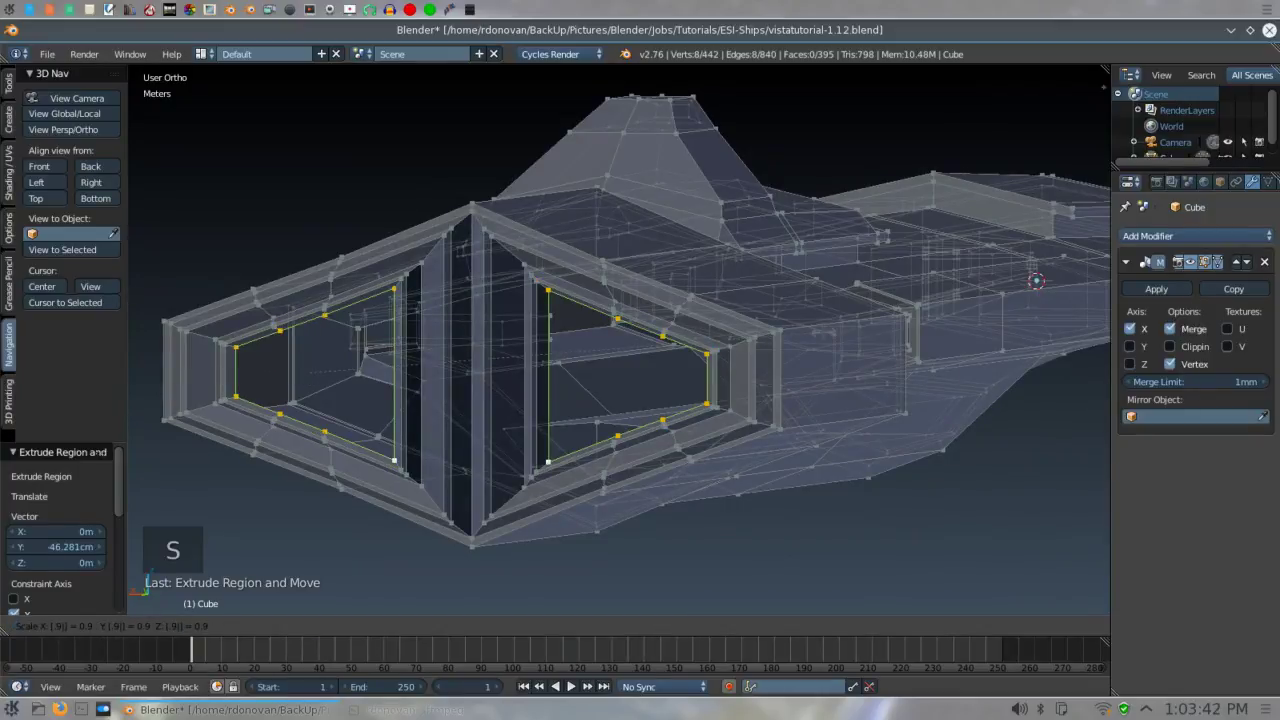
key("Return")
- Try to extrude the recessed engine loop inward with a scale of 0.5
key("e")
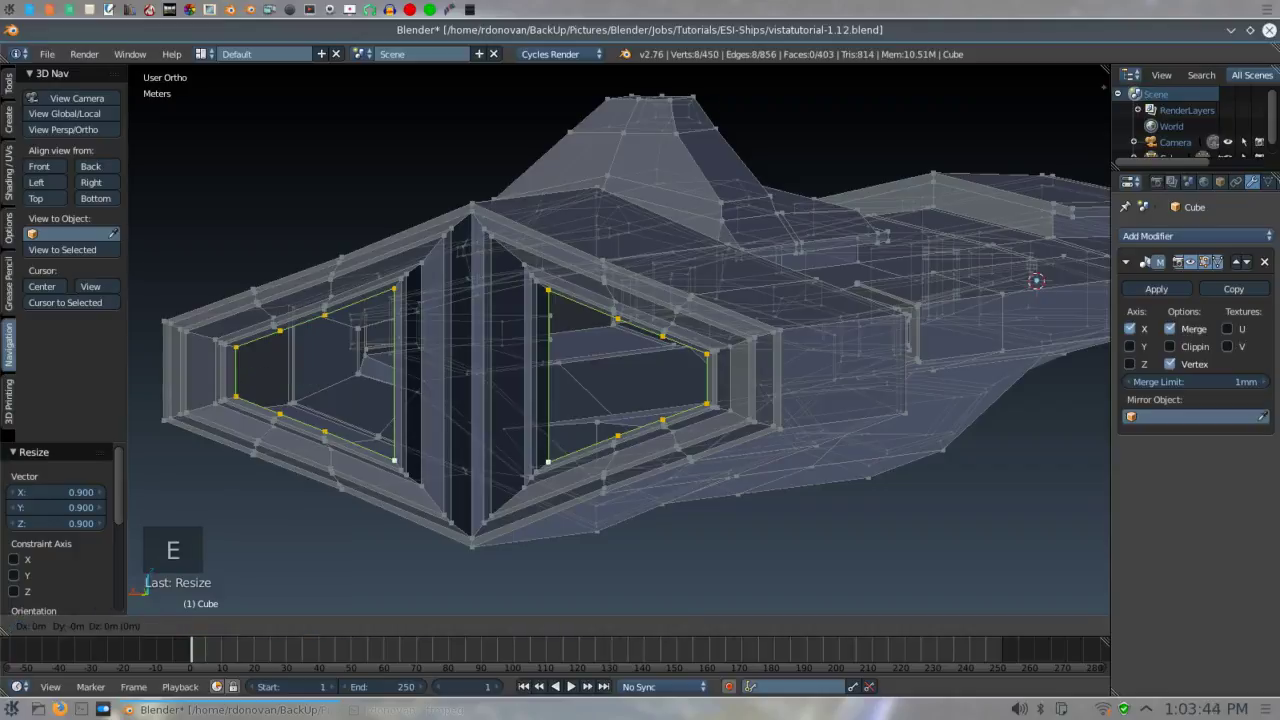
key("s")
type(".")
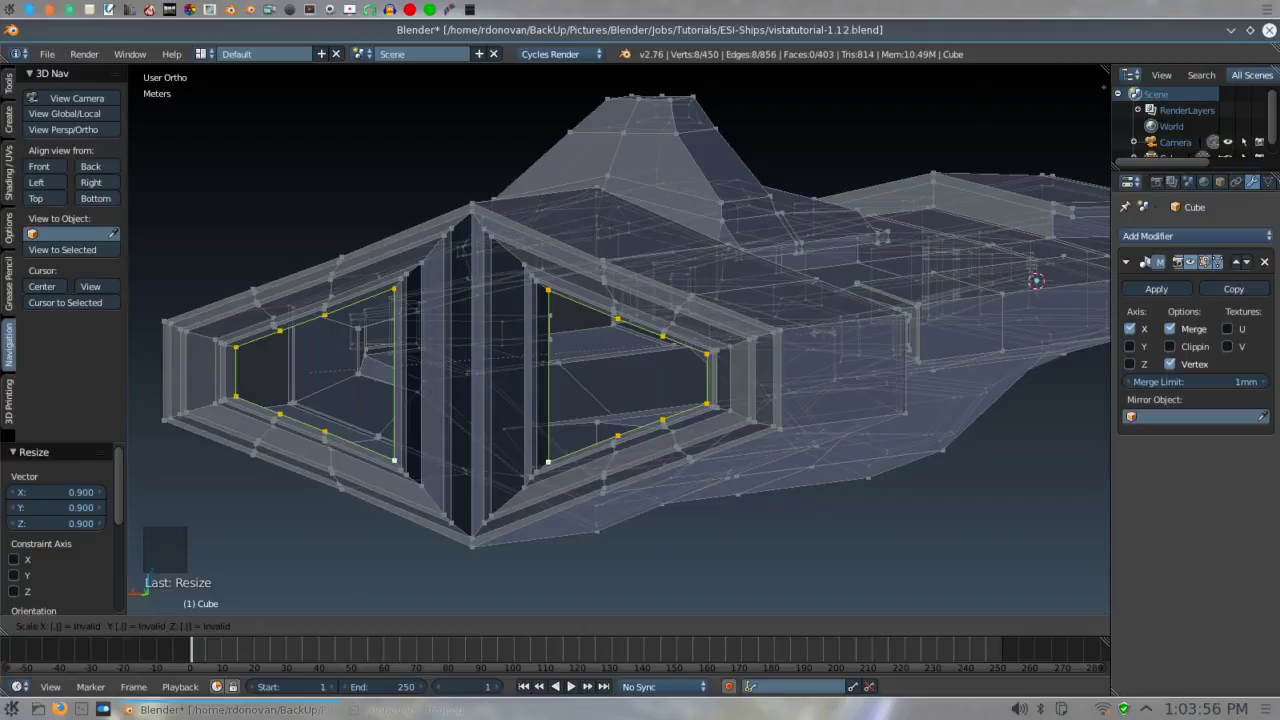
type(".5")
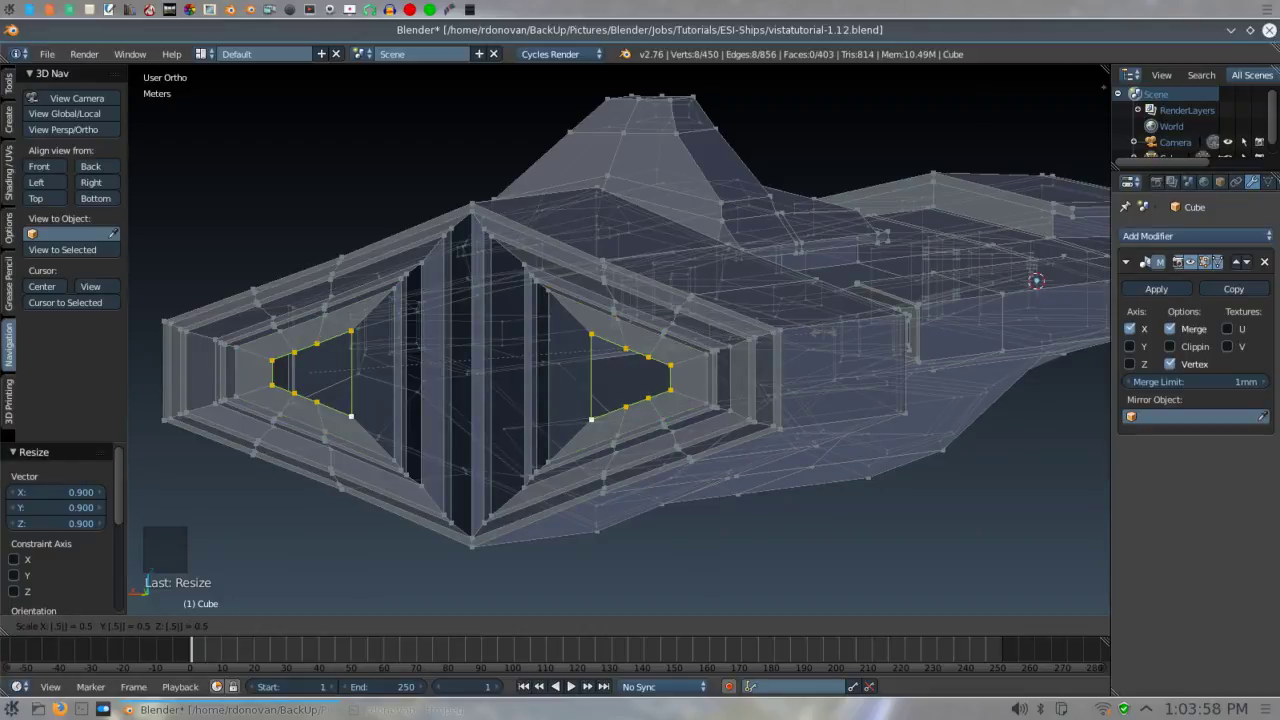
key("Return")
middle_click_drag(620, 340, 820, 340)
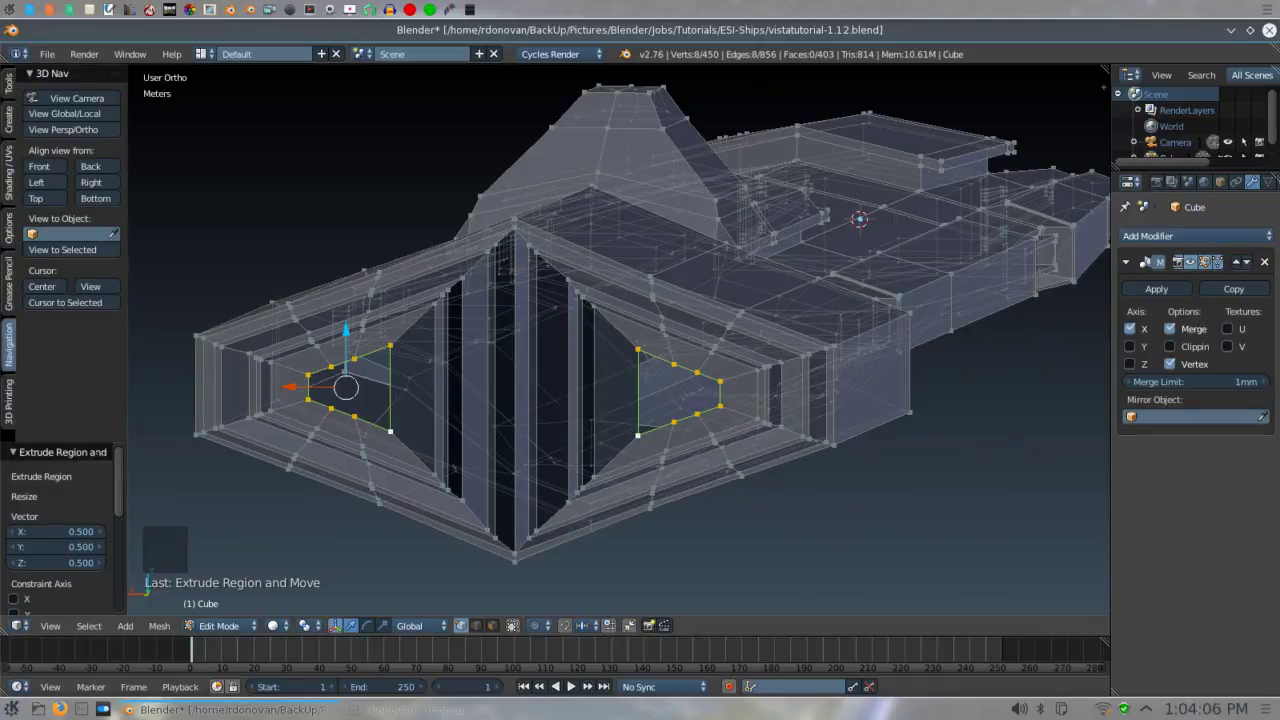
middle_click_drag(830, 340, 910, 340)
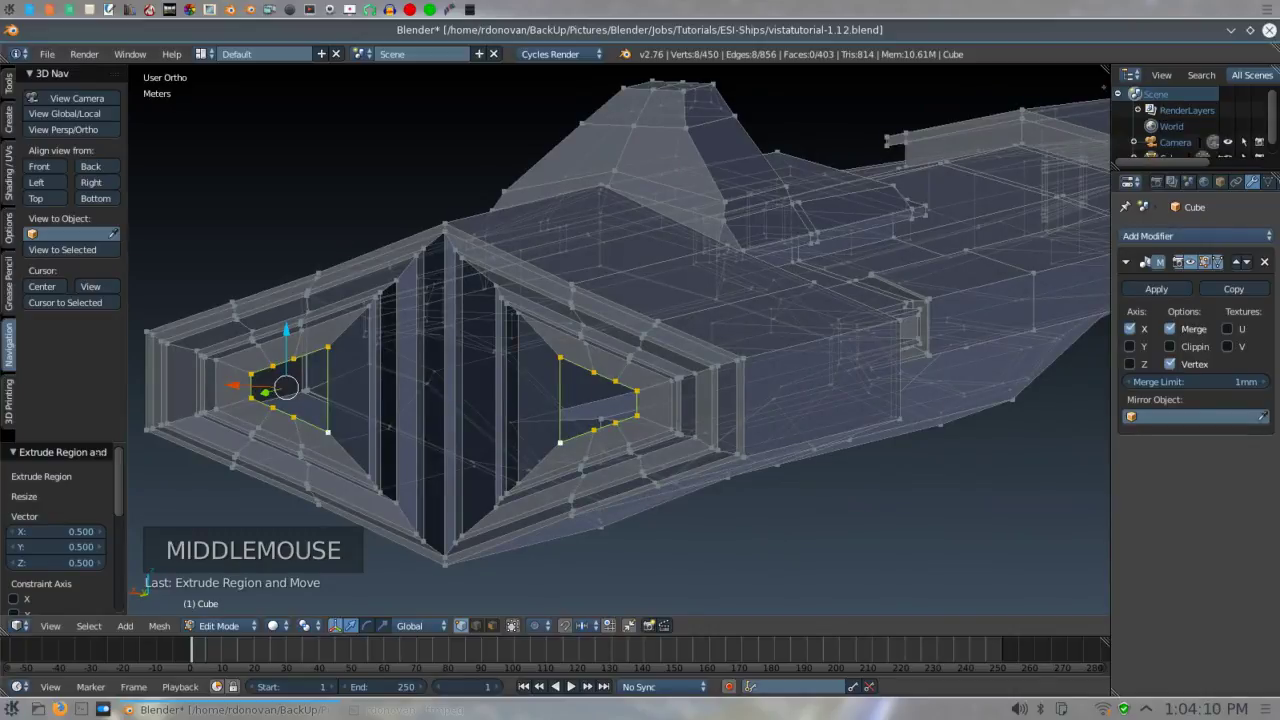
- Undo the 0.5-scale extrusion while keeping the recessed loop's 0.9 scaling
key("ctrl+z")
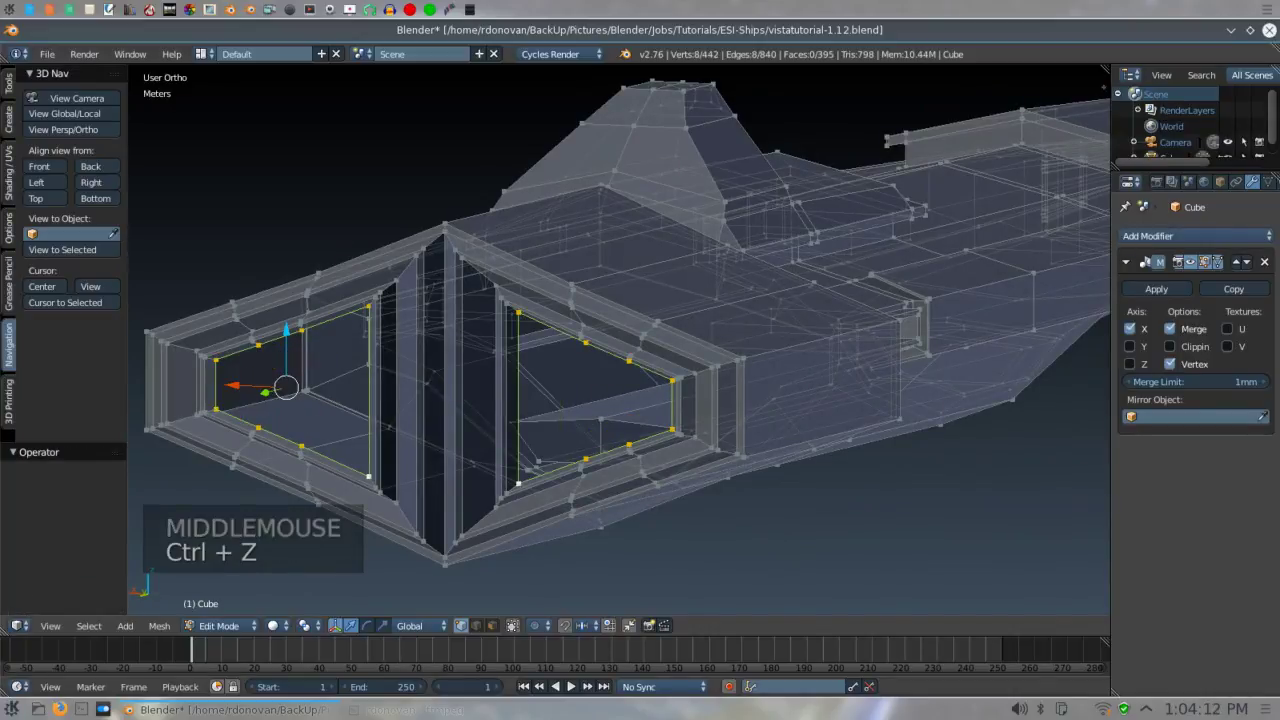
key("ctrl+z")
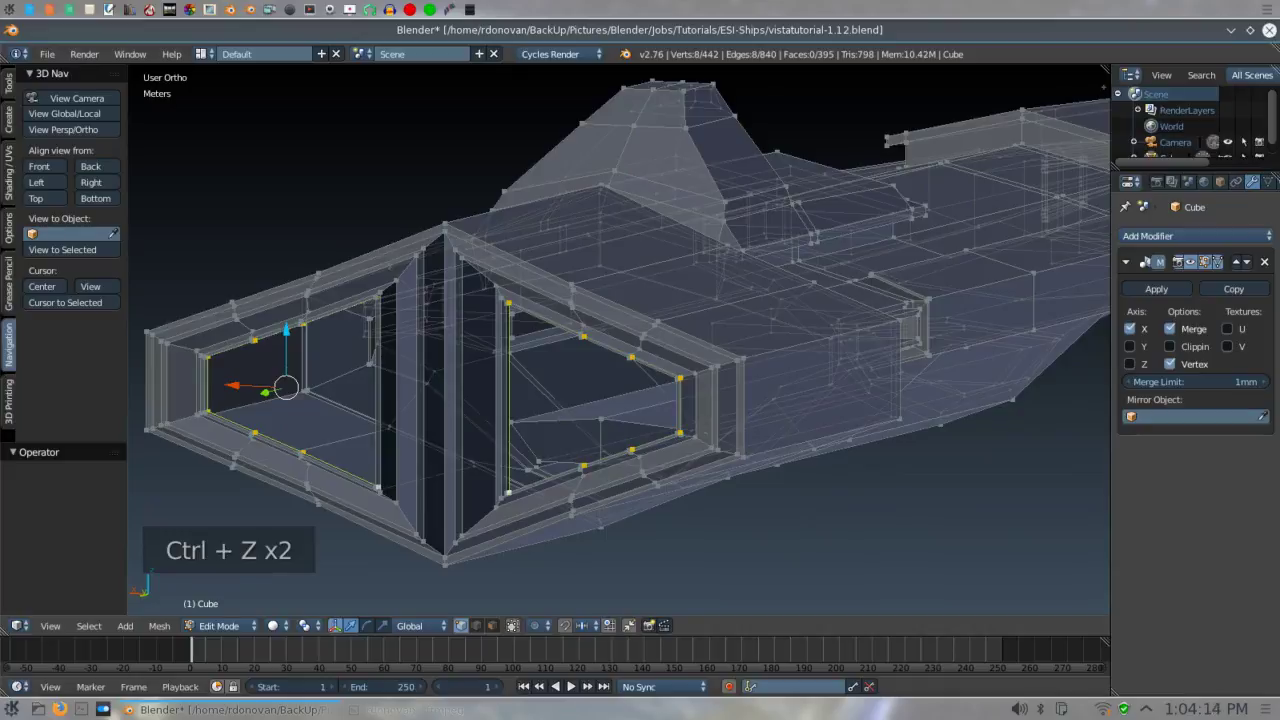
key("ctrl+shift+z")
- Extrude the recessed engine loop inward with a scale of 0.6
key("e")
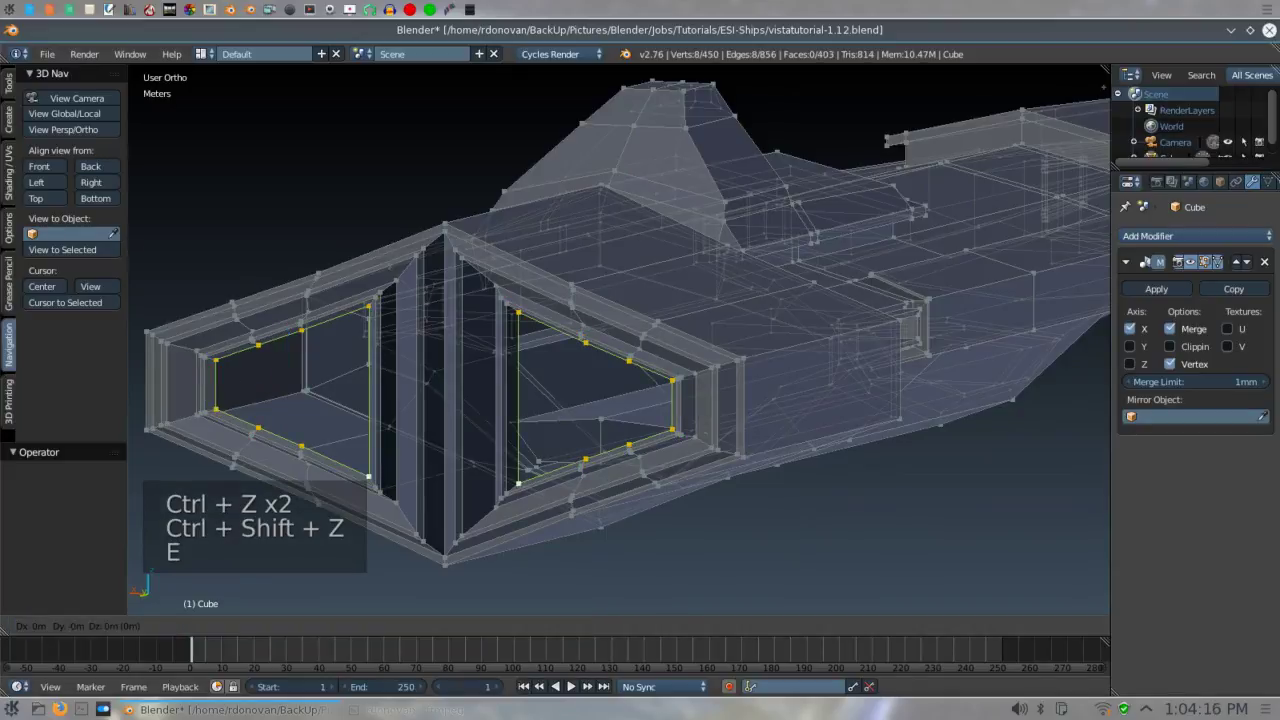
type("s.6")
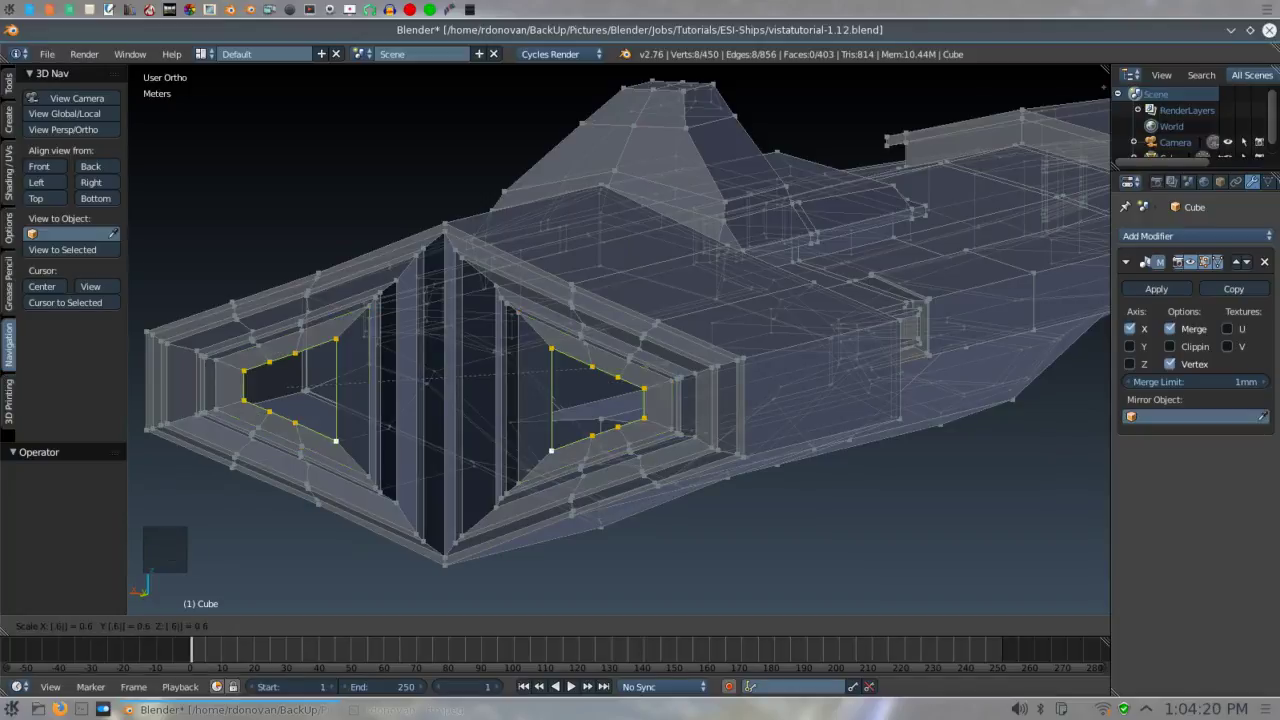
key("Return")
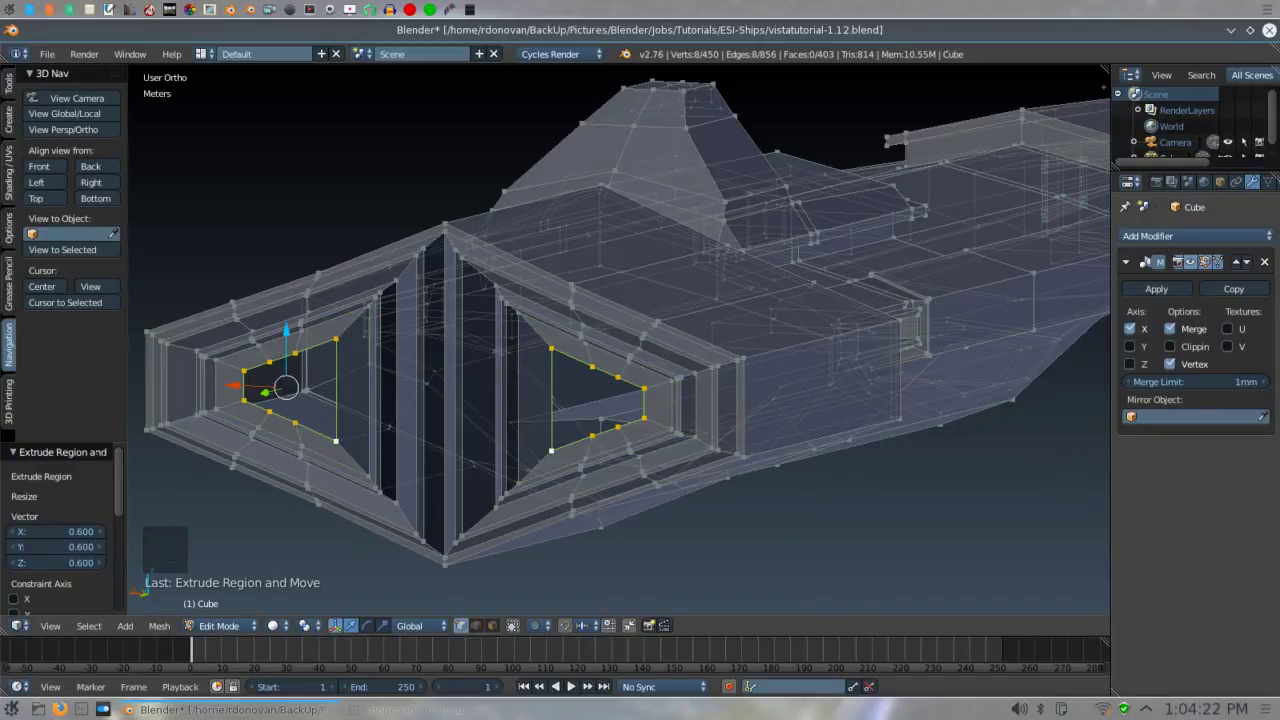
- Extrude the small inner engine loop about 0.42 m outward along Y and scale the new loop by 0.9
middle_click_drag(610, 389, 483, 388)
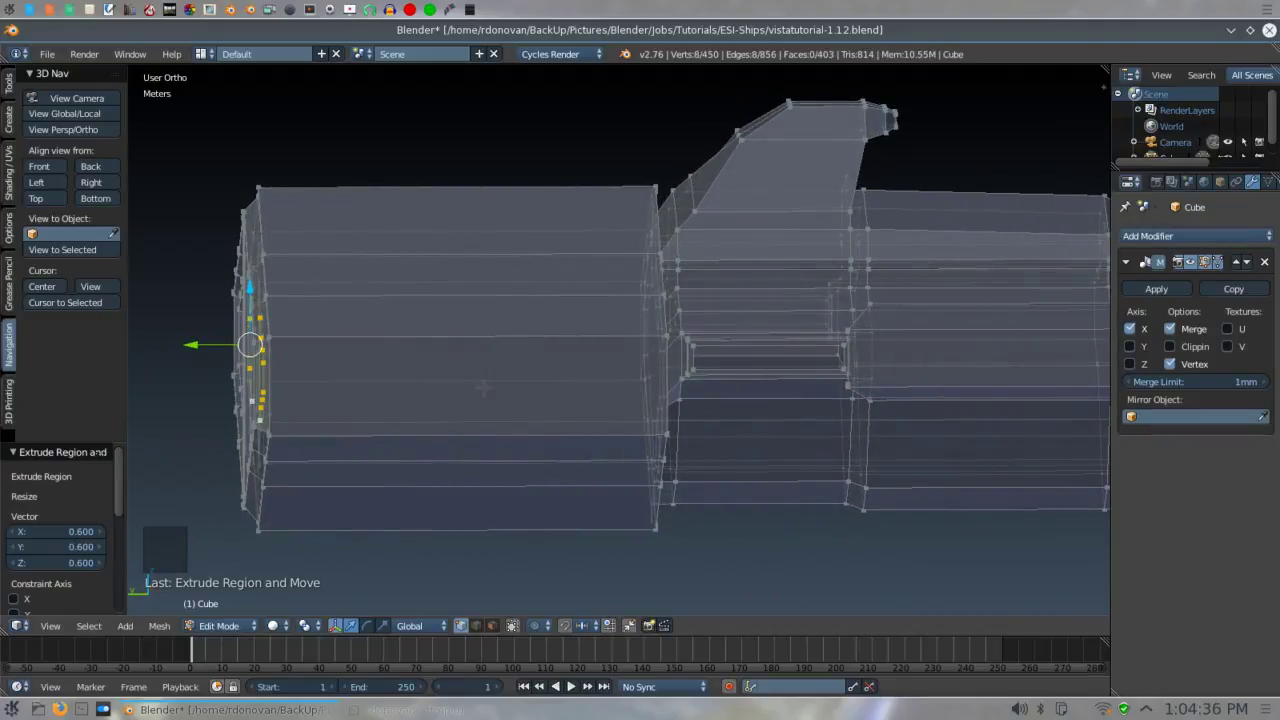
key("e")
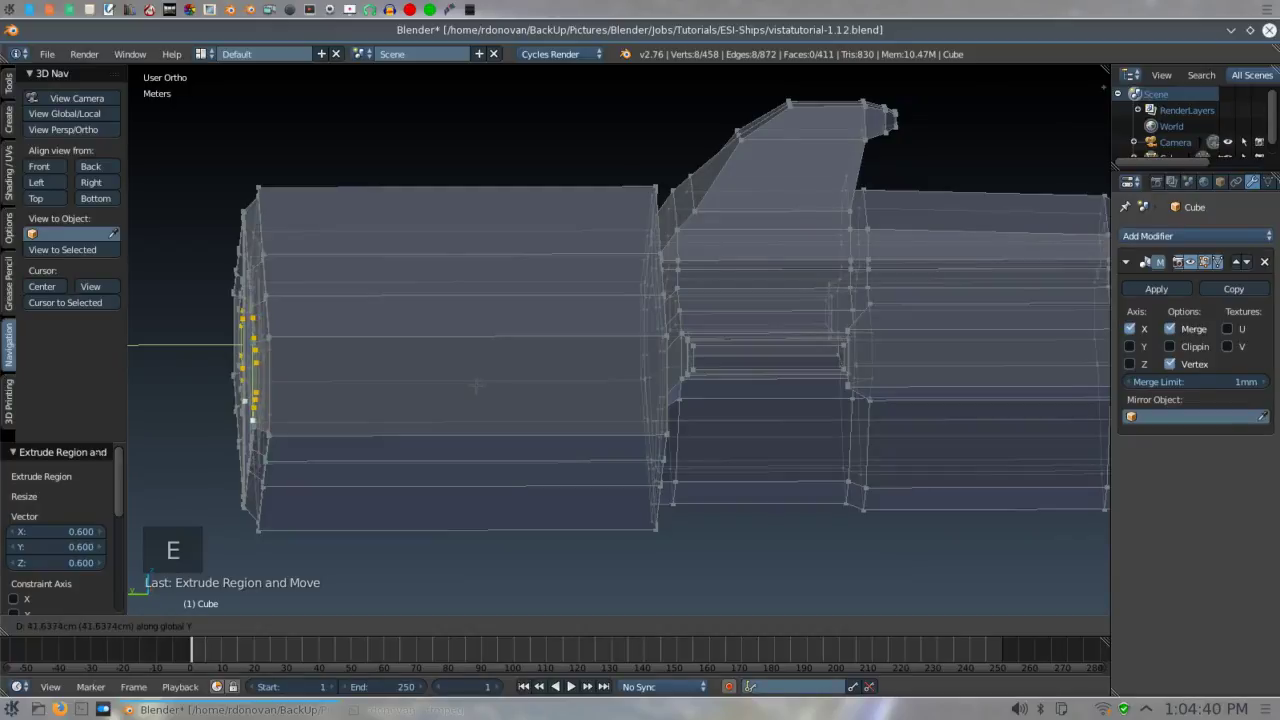
left_click(476, 386)
middle_click_drag(483, 421, 512, 423)
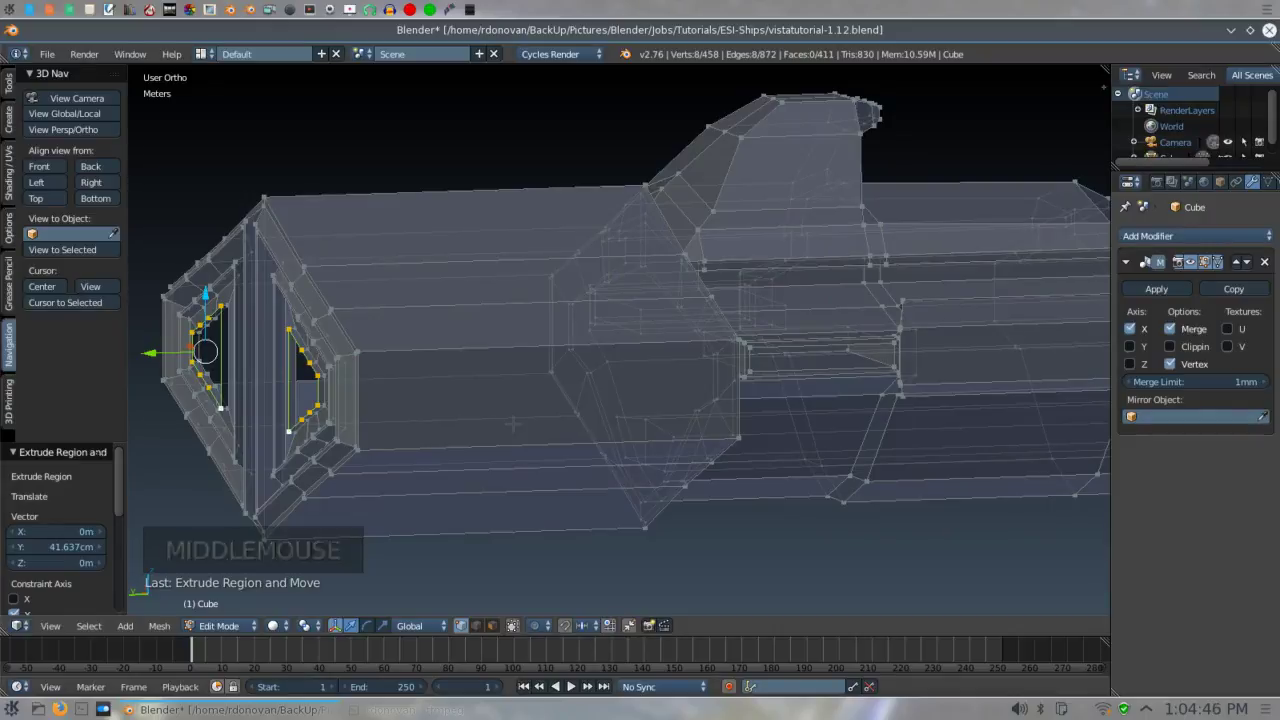
type("s")
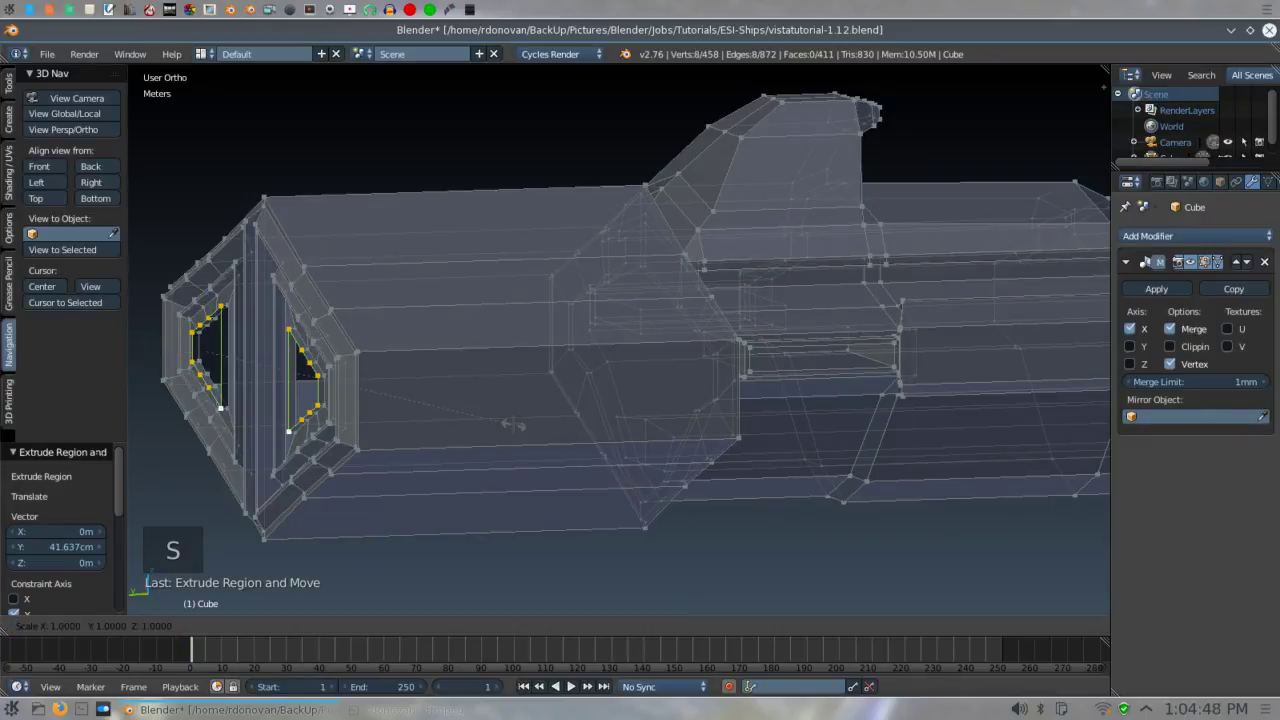
type(".")
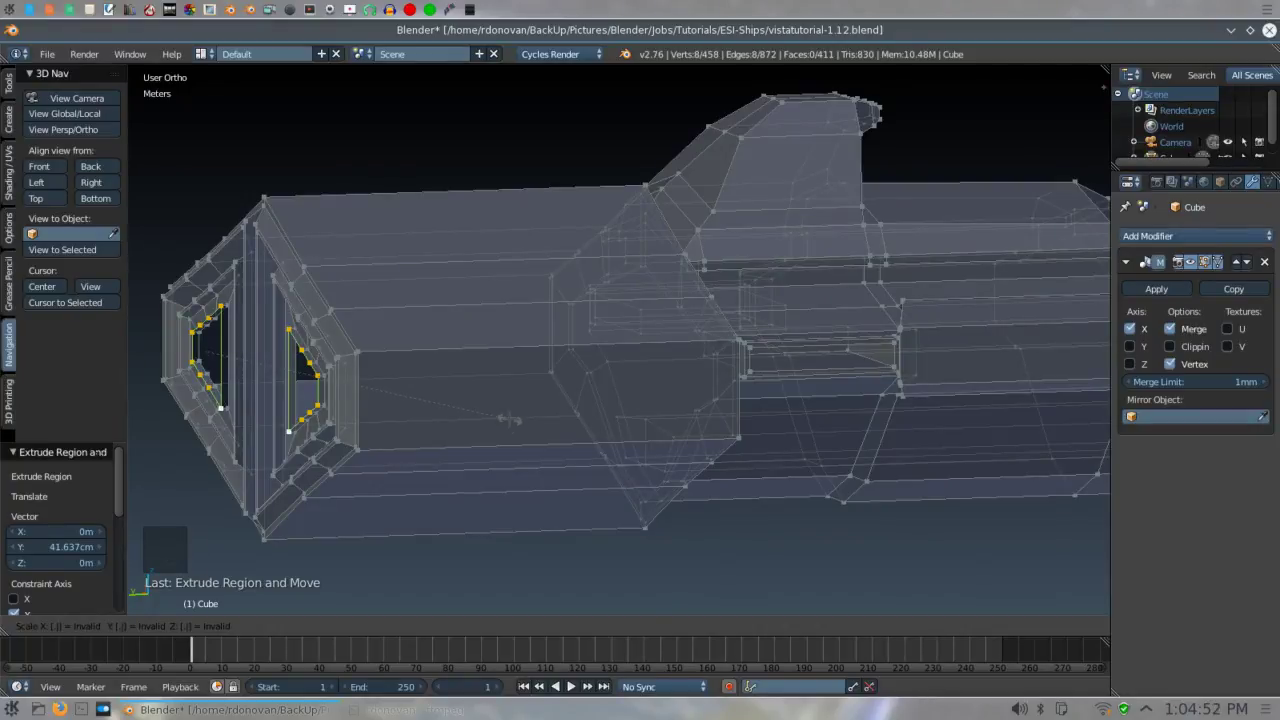
key("Return")
key("ctrl+z")
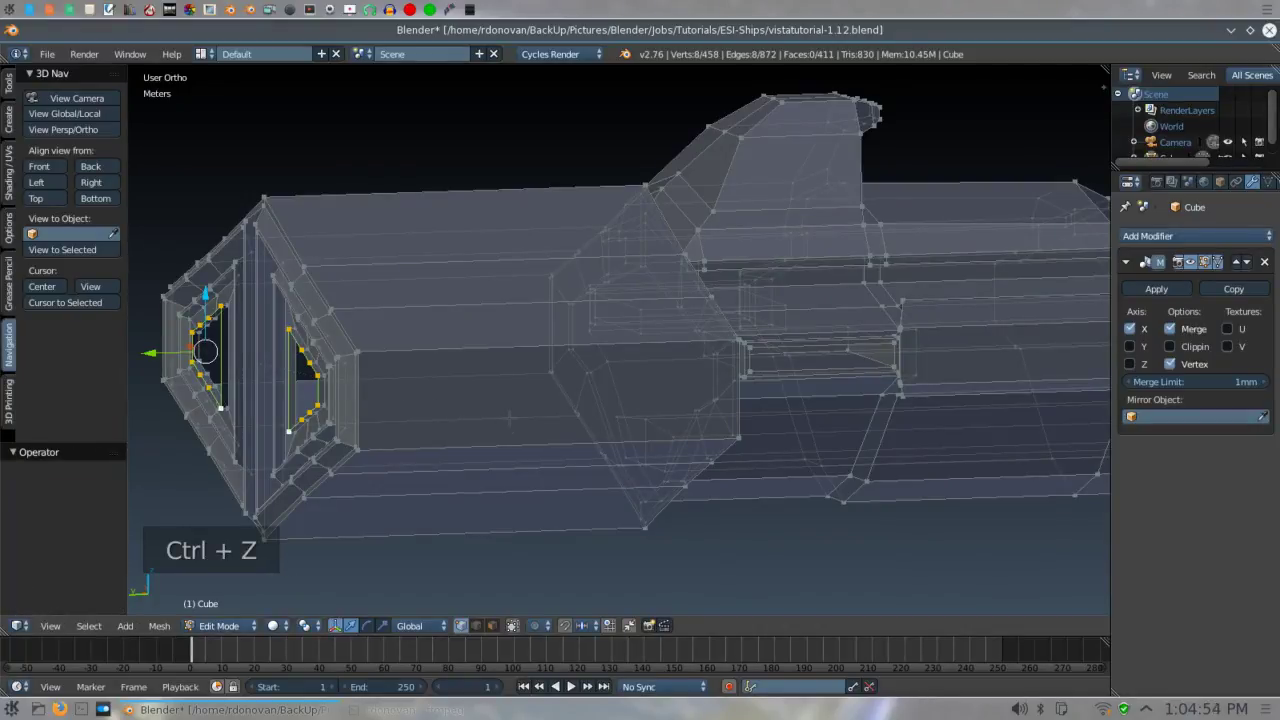
key("s")
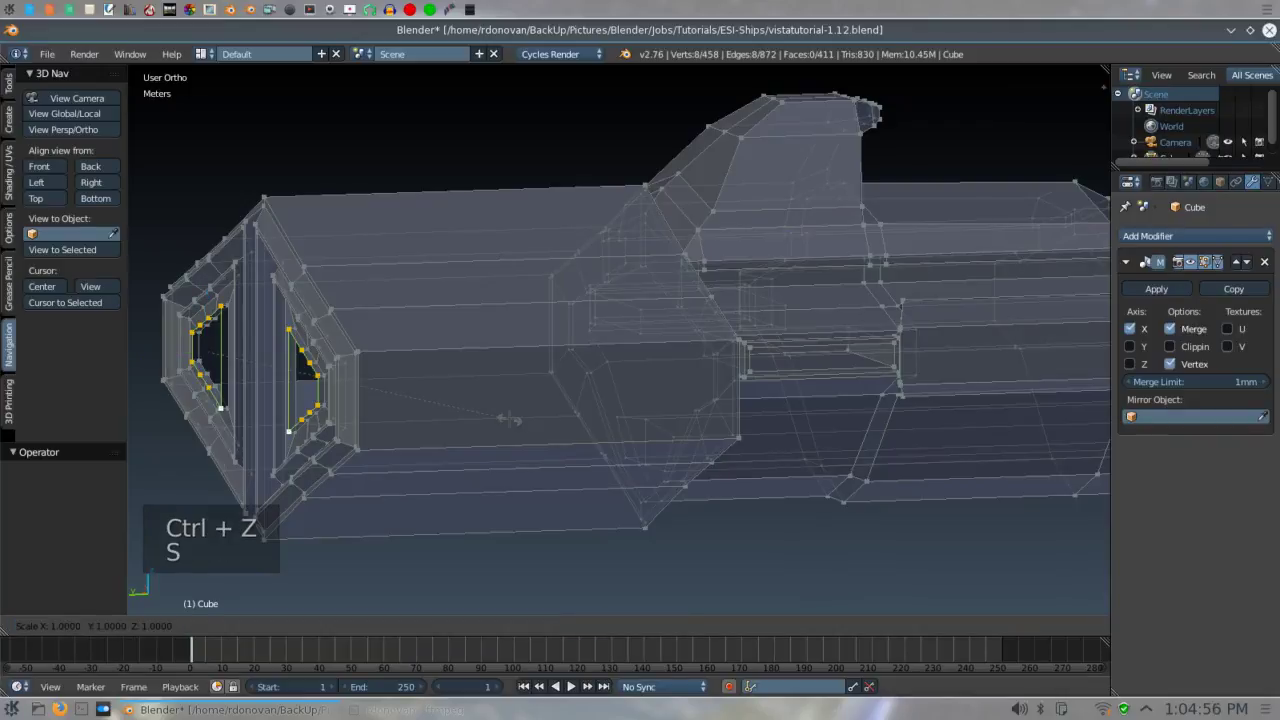
type(".9")
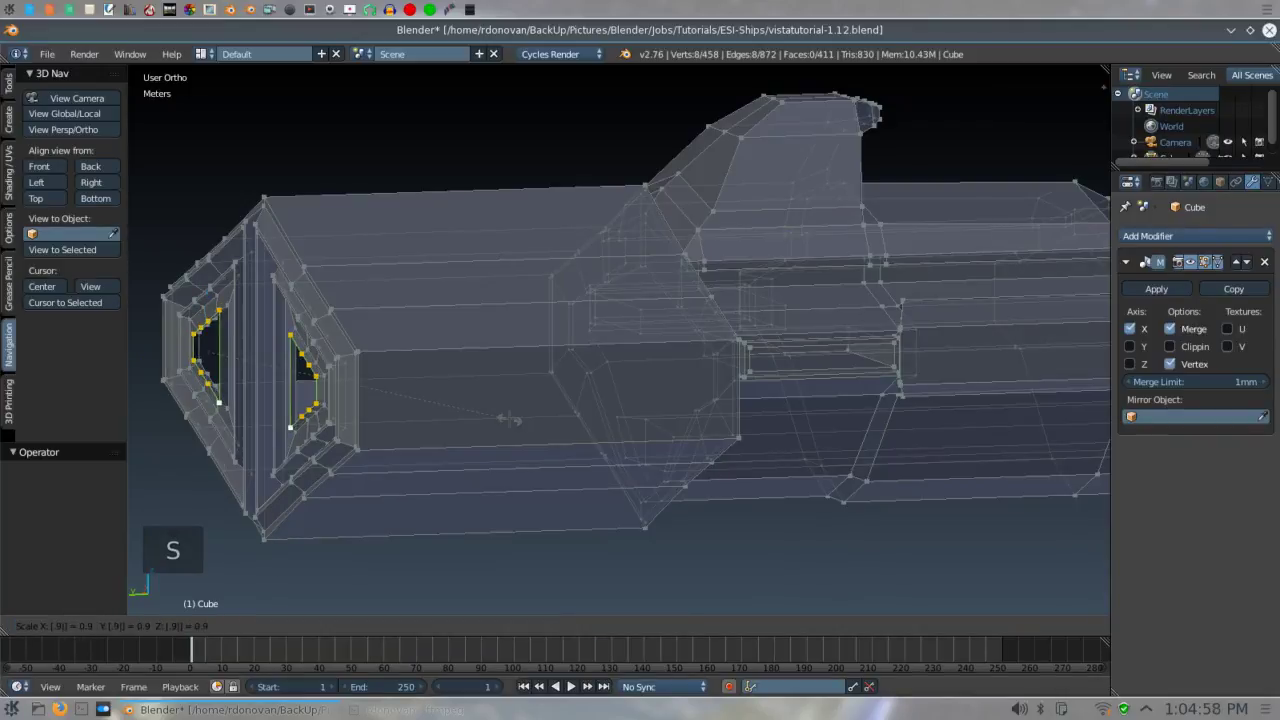
key("Return")
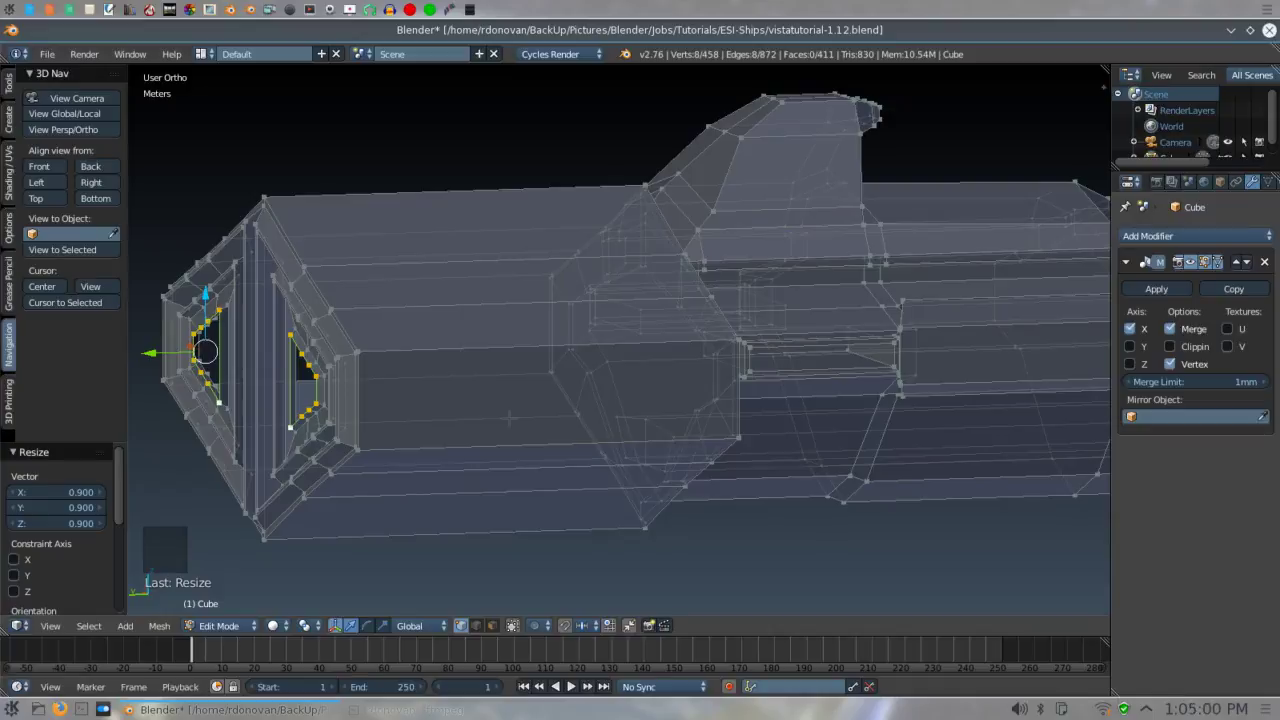
- Extrude the protruding inner engine loop inward with a scale of 0.9
middle_click_drag(510, 418, 610, 414)
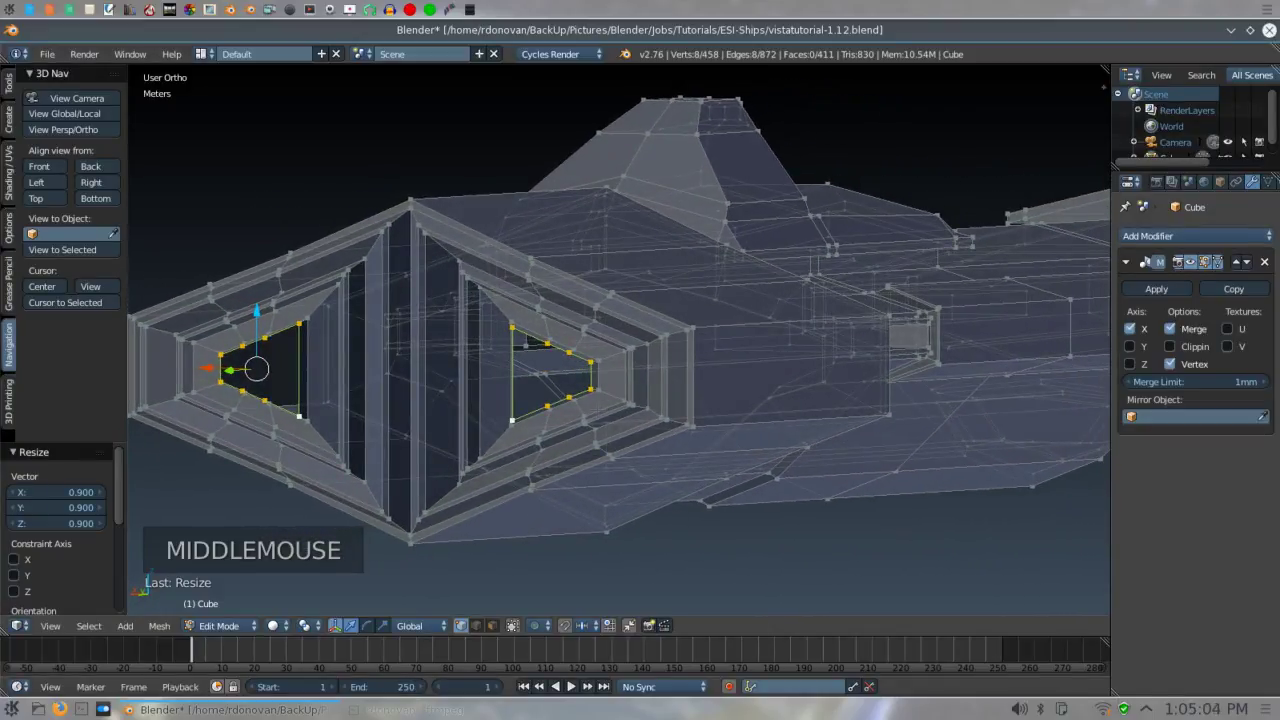
key("e")
type("s")
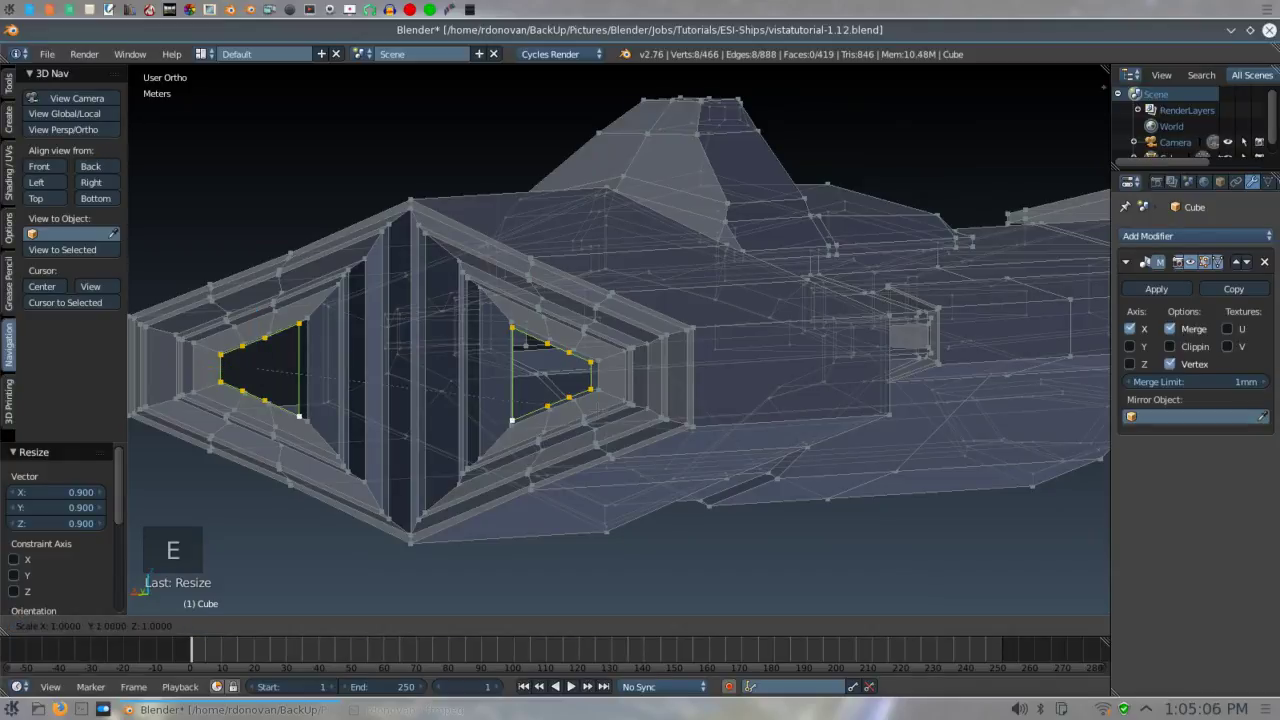
type(".9")
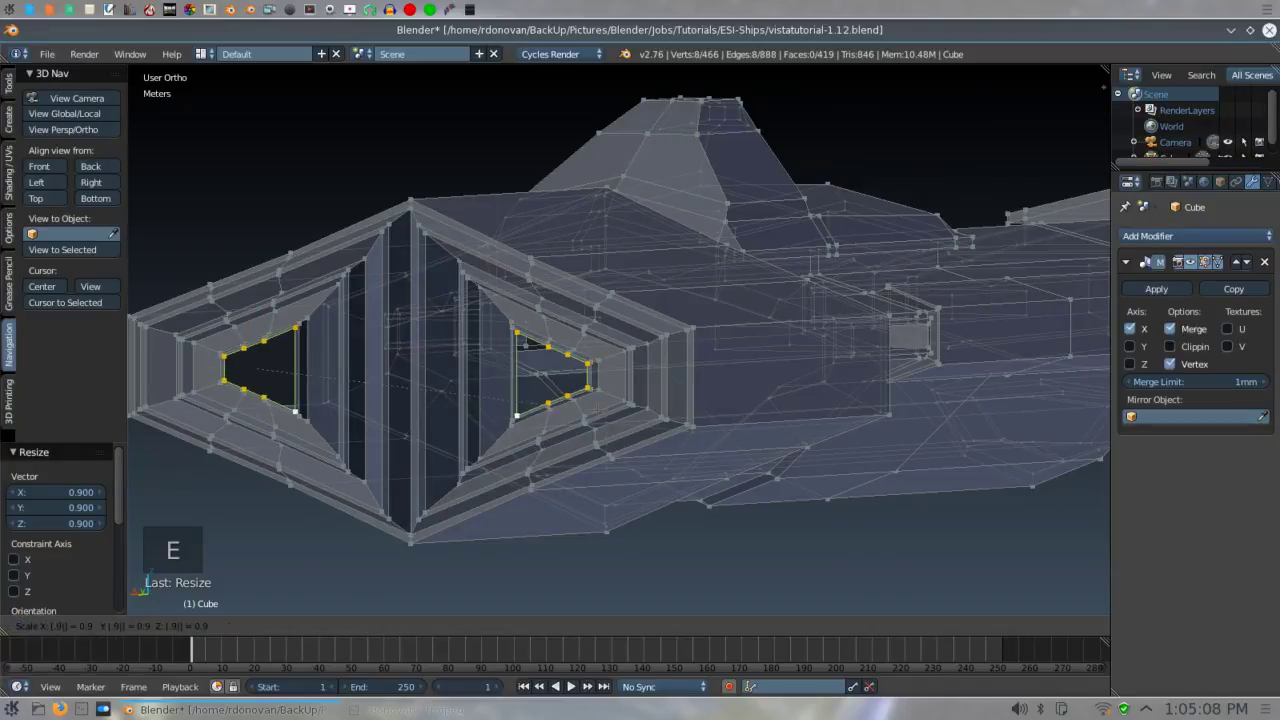
key("Return")
- Extrude the innermost engine loop about -0.37 m along Y into the hull and close its opening with a face
middle_click_drag(582, 378, 518, 394)
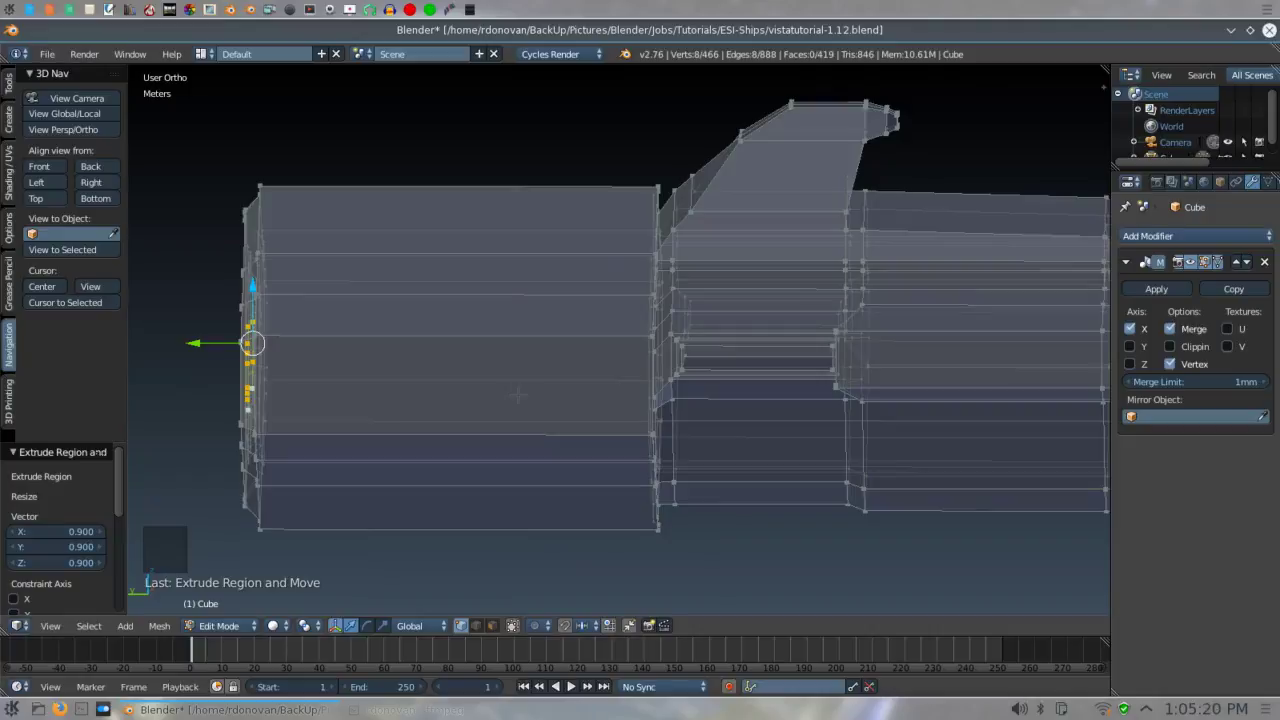
key("e")
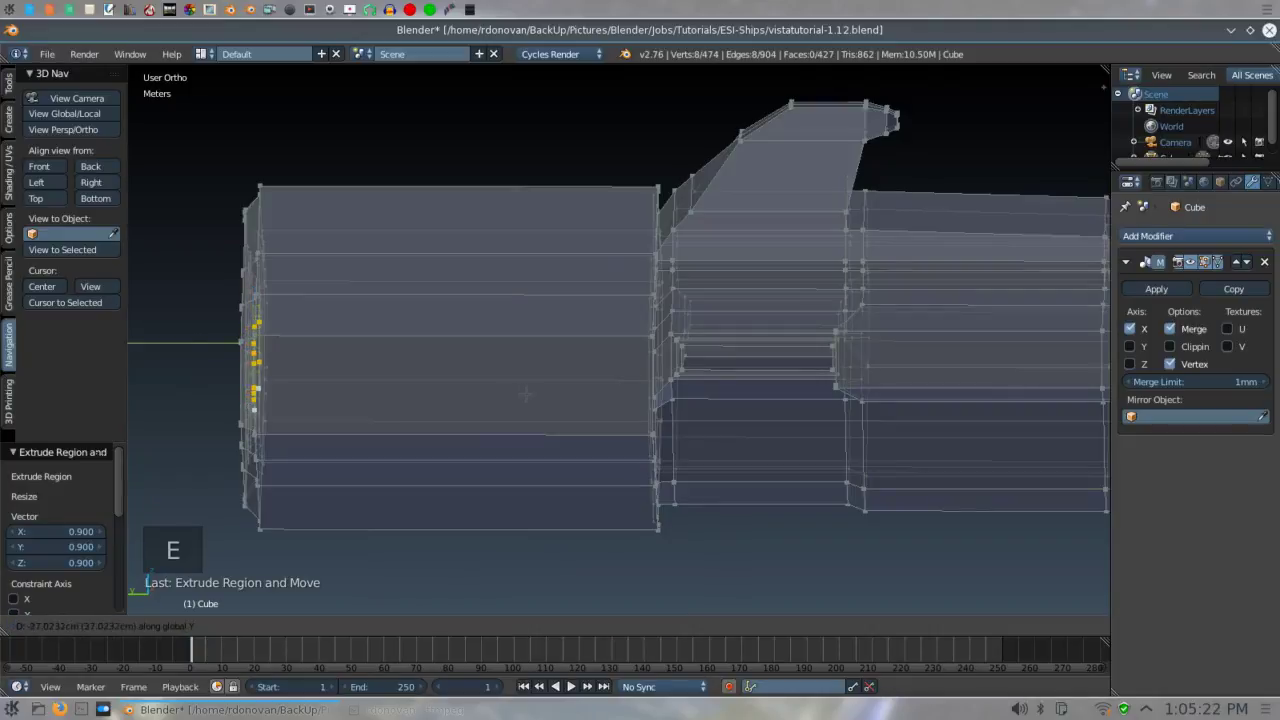
left_click(527, 395)
middle_click_drag(527, 395, 640, 394)
key("f")
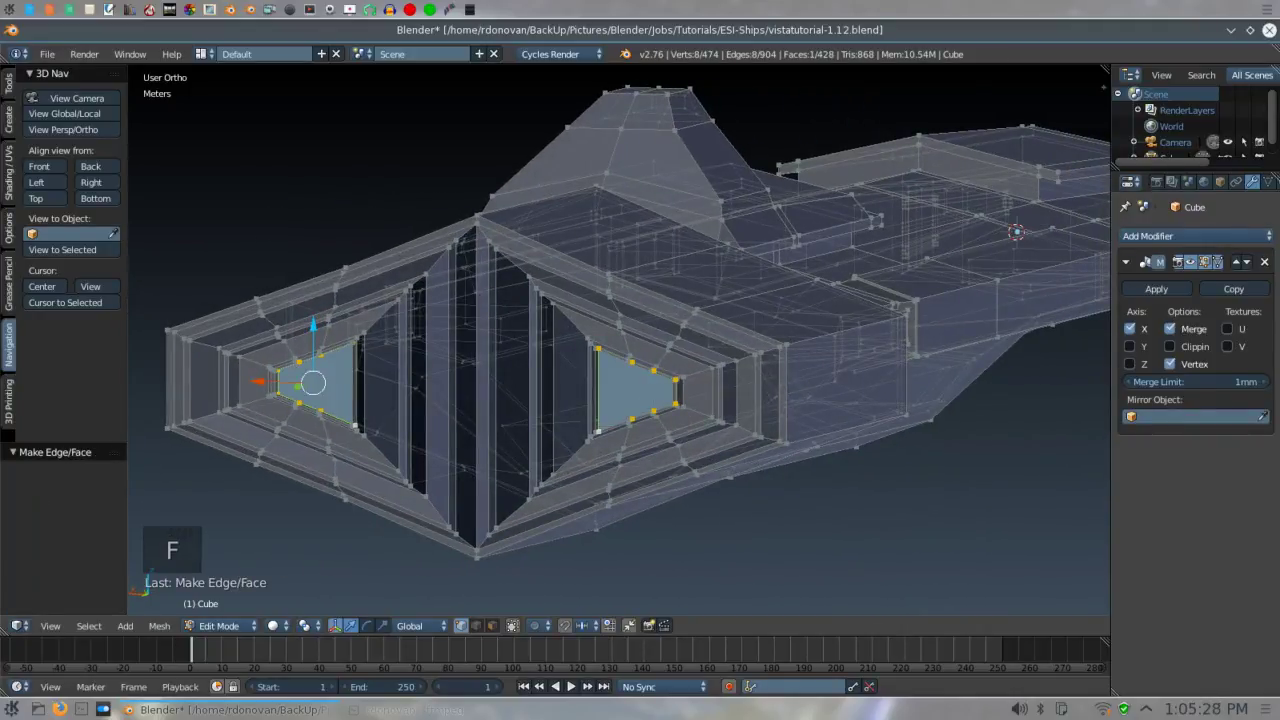
- Select the entire ship mesh and recalculate its normals
middle_click_drag(746, 537, 760, 531)
key("a")
key("a")
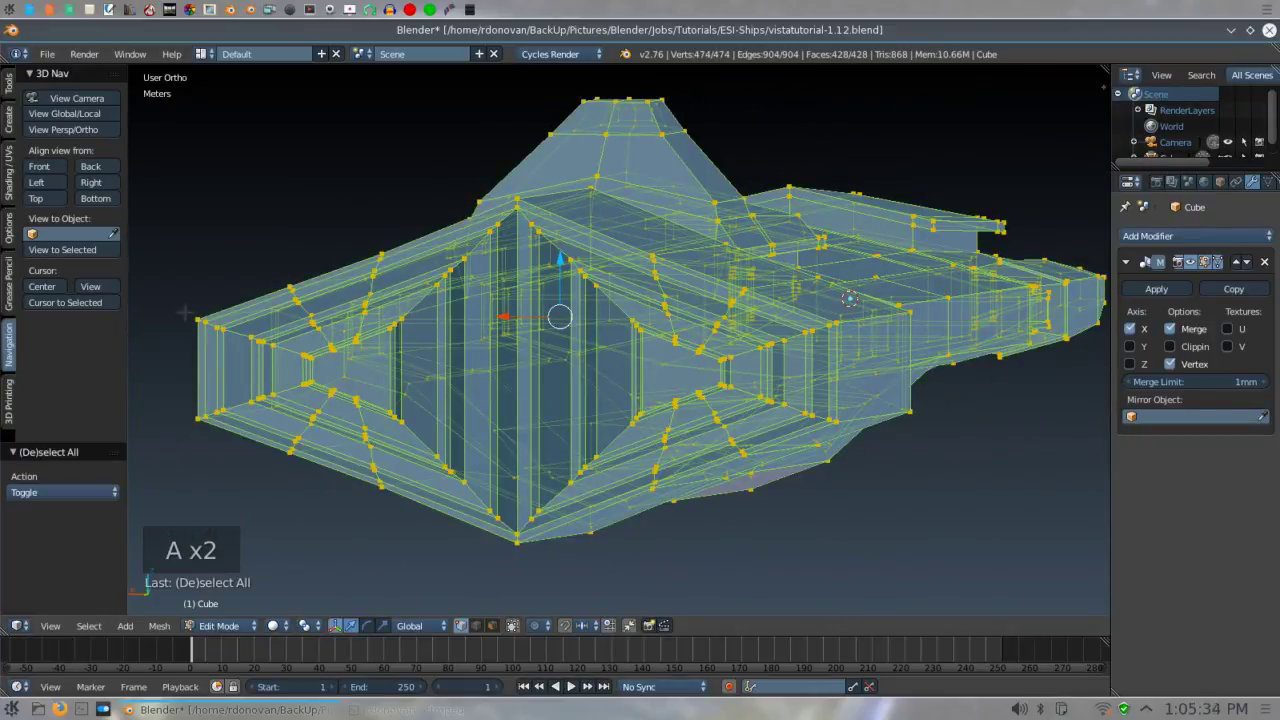
left_click(8, 190)
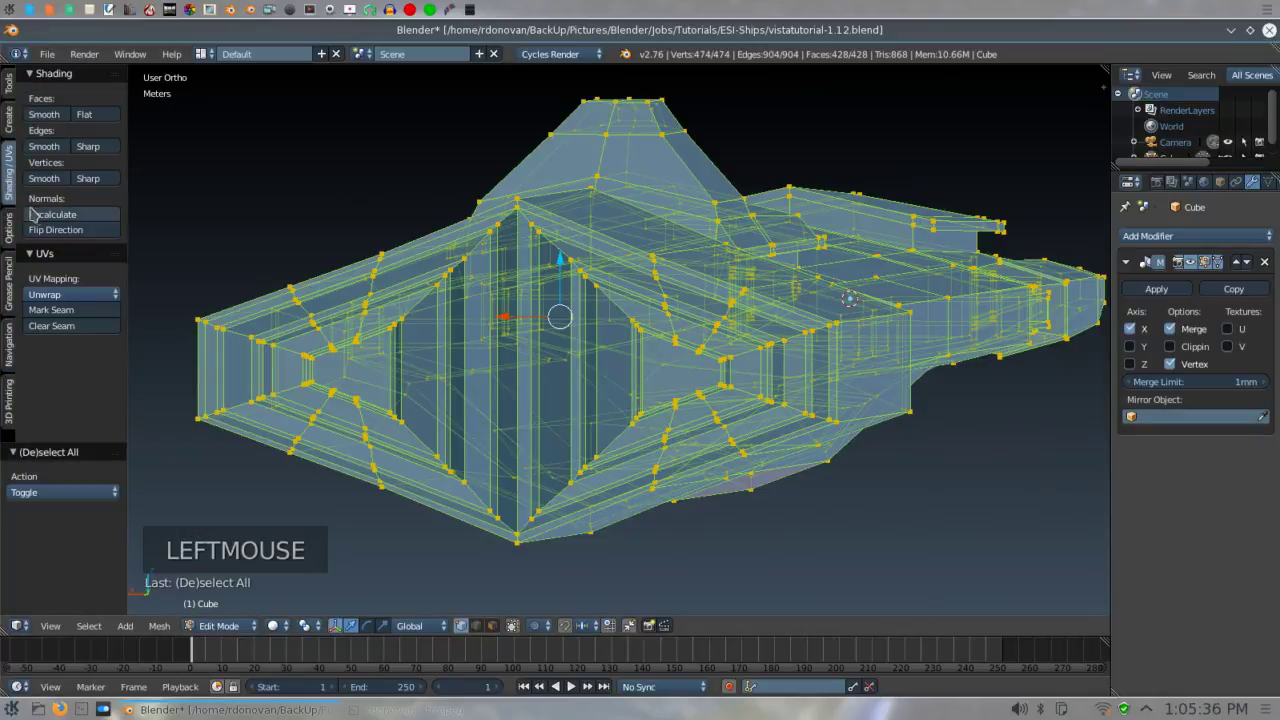
left_click(37, 215)
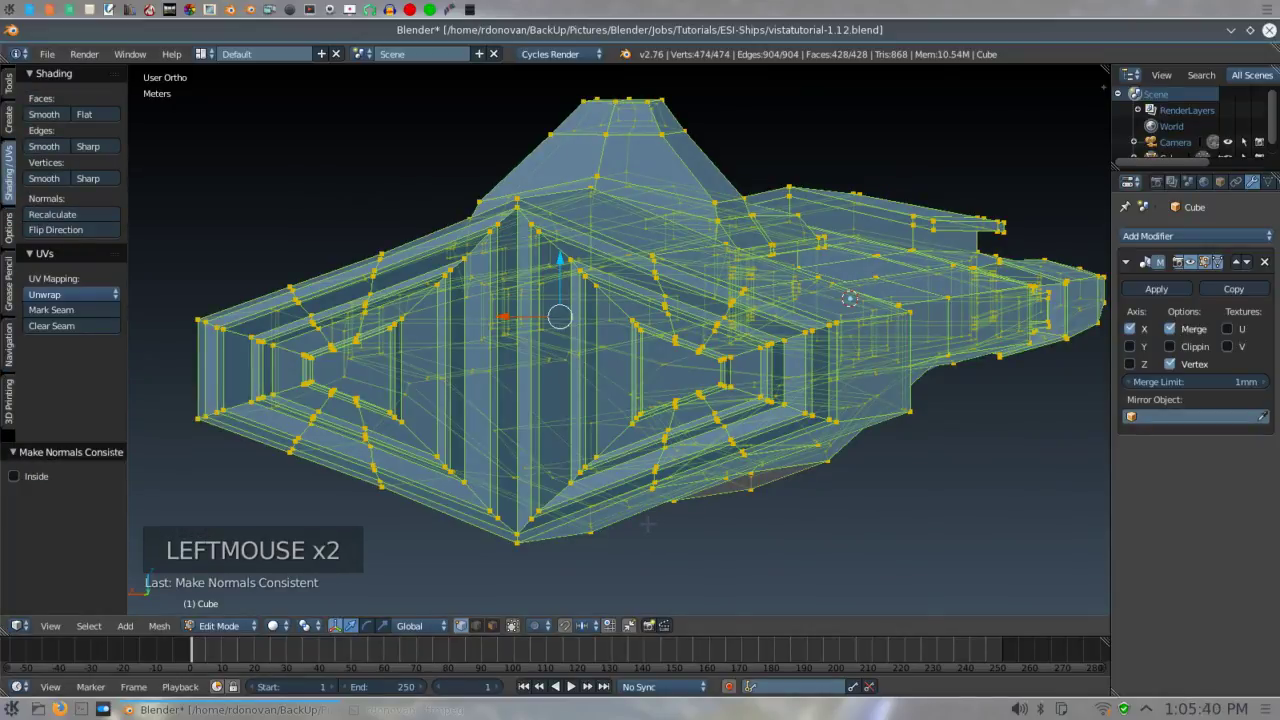
- Limit selection to visible geometry and set the mesh selection mode to edges
left_click(512, 626)
middle_click_drag(594, 568, 474, 588)
scroll(679, 565, "down", 2)
scroll(679, 565, "down", 1)
key("ctrl+Tab")
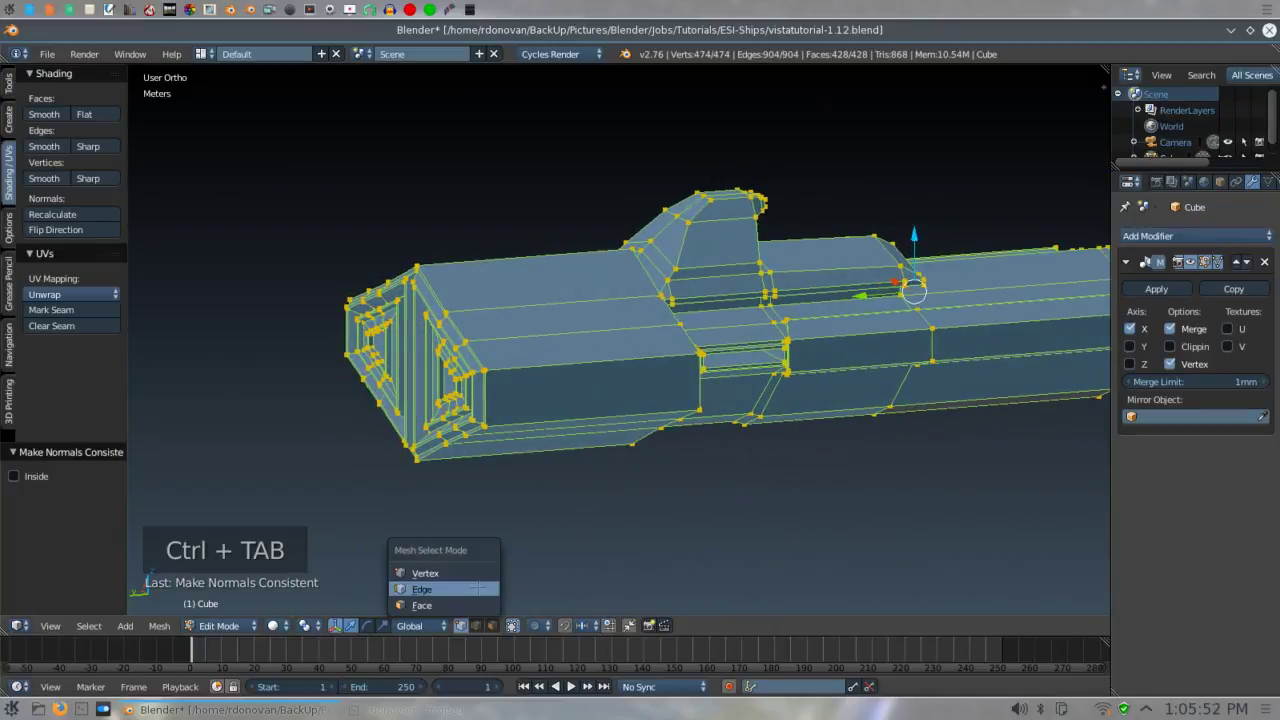
left_click(478, 589)
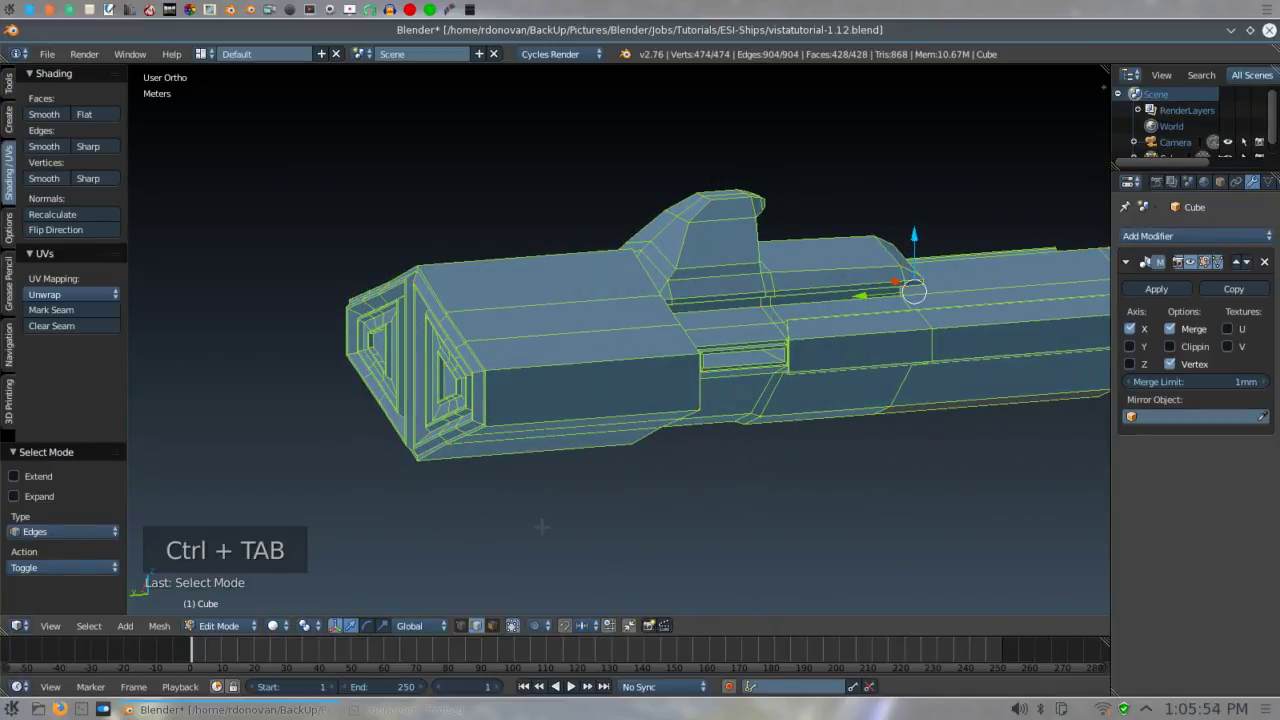
middle_click_drag(541, 527, 729, 513)
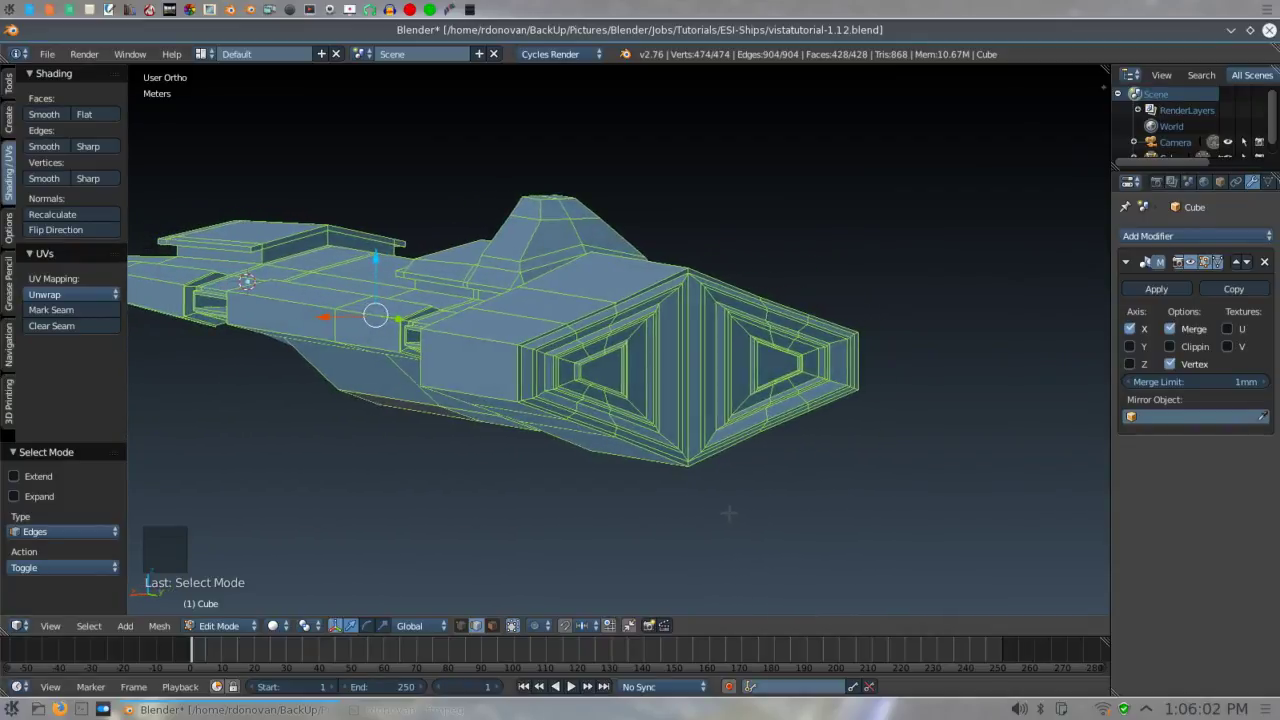
scroll(729, 513, "up", 1)
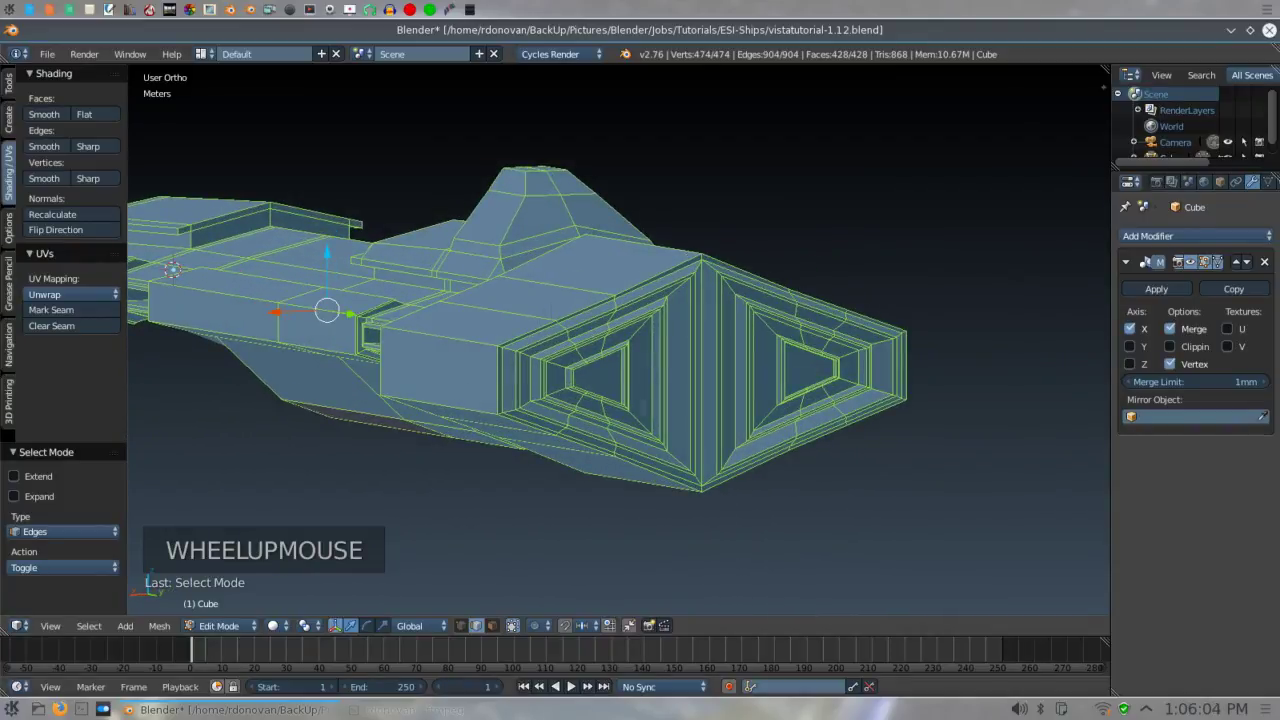
- Open Stormbringer-1.5a1.blend in a second Blender instance and examine its two ship models from several angles
left_click(1231, 30)
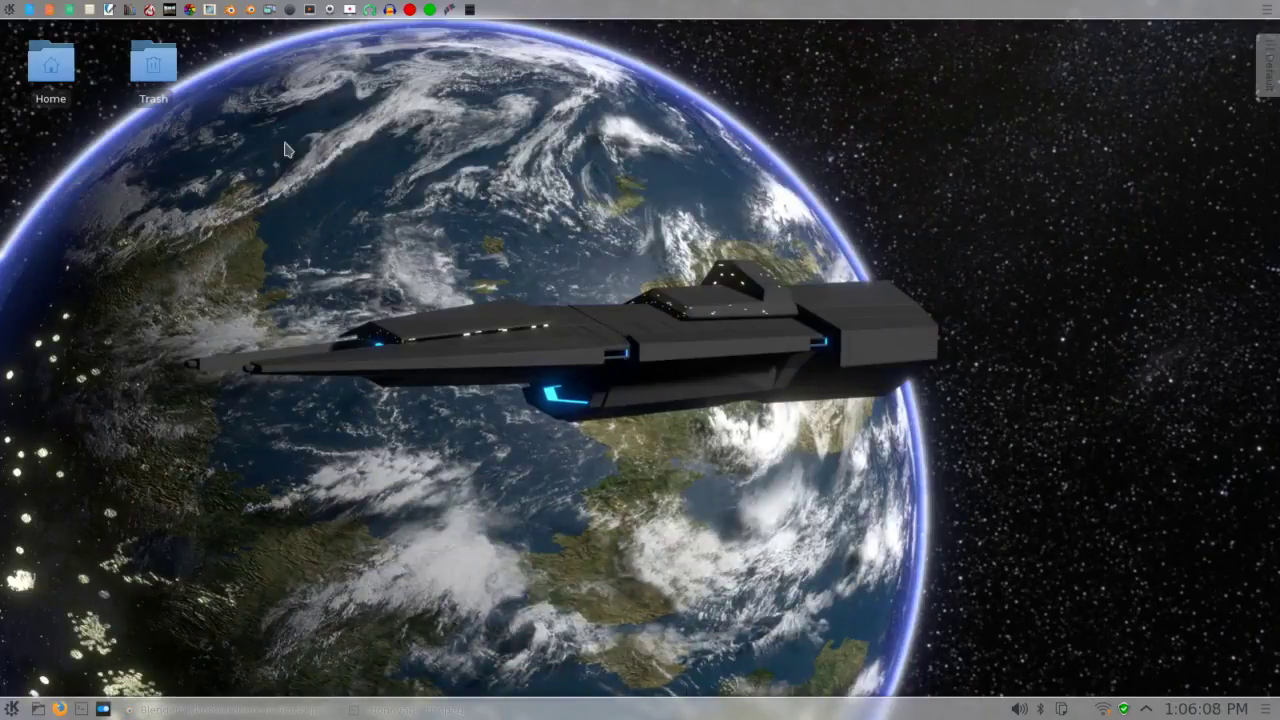
left_click(250, 10)
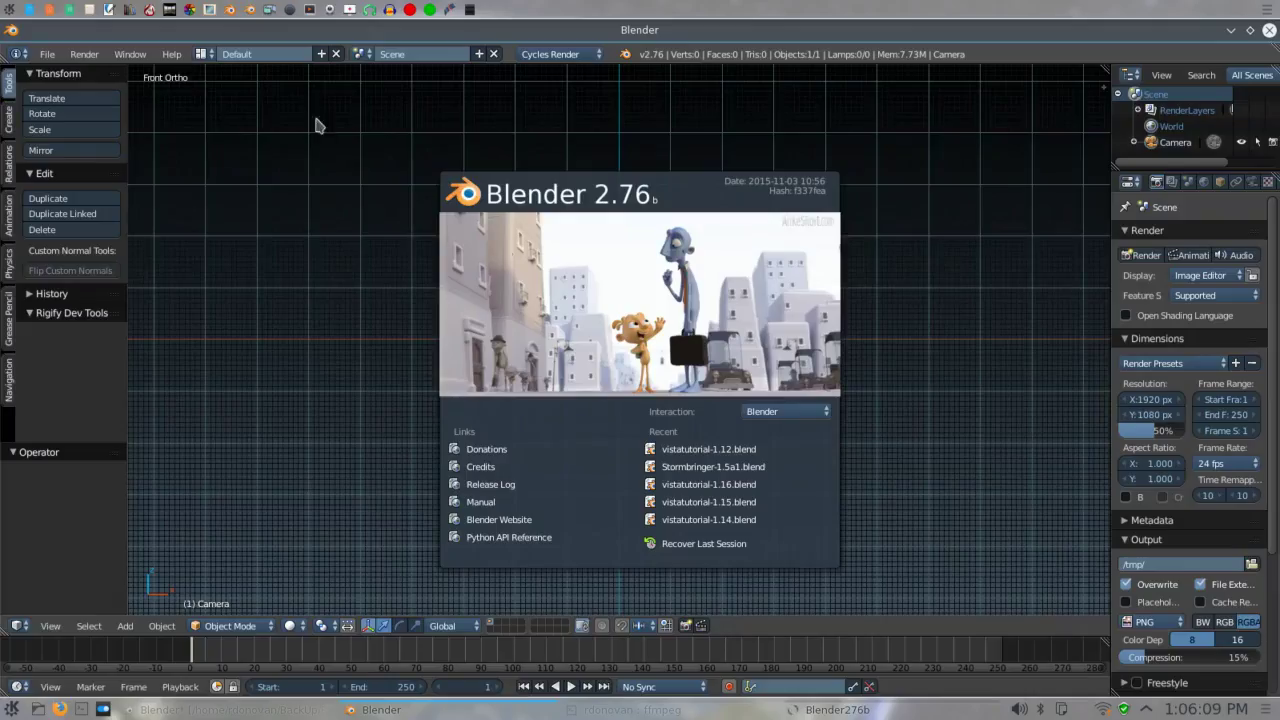
left_click(730, 467)
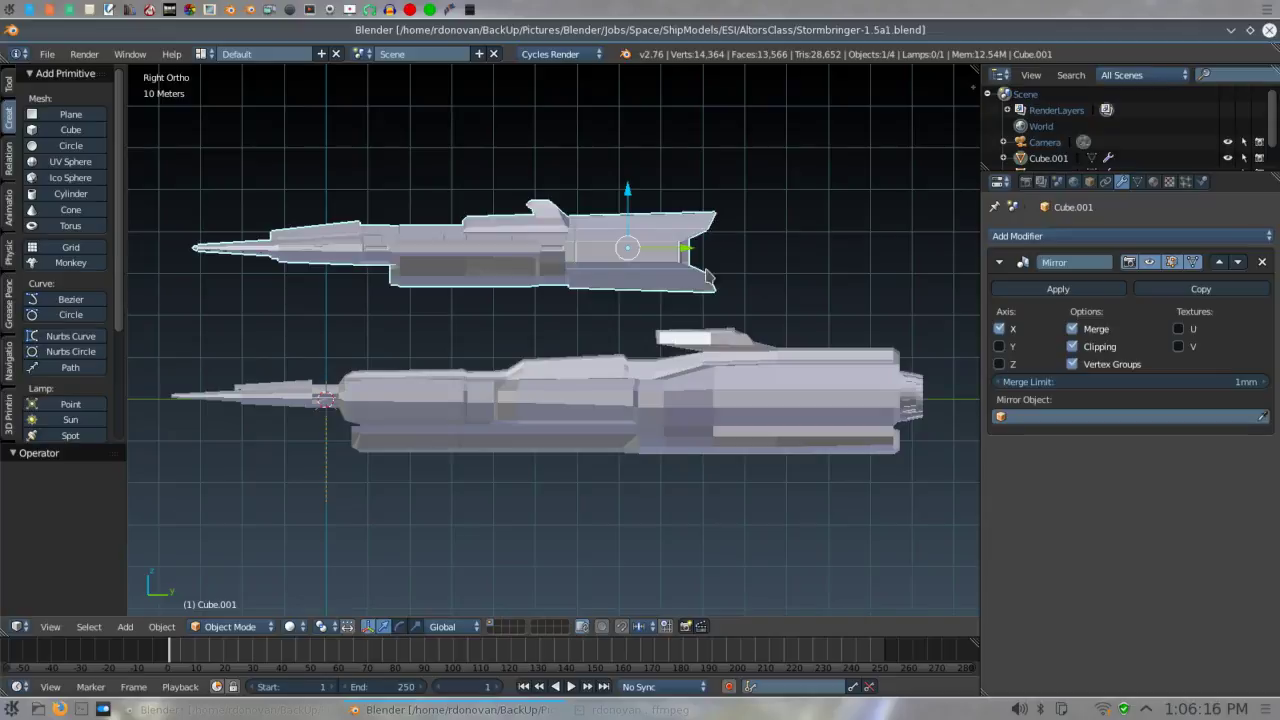
middle_click_drag(743, 243, 775, 345)
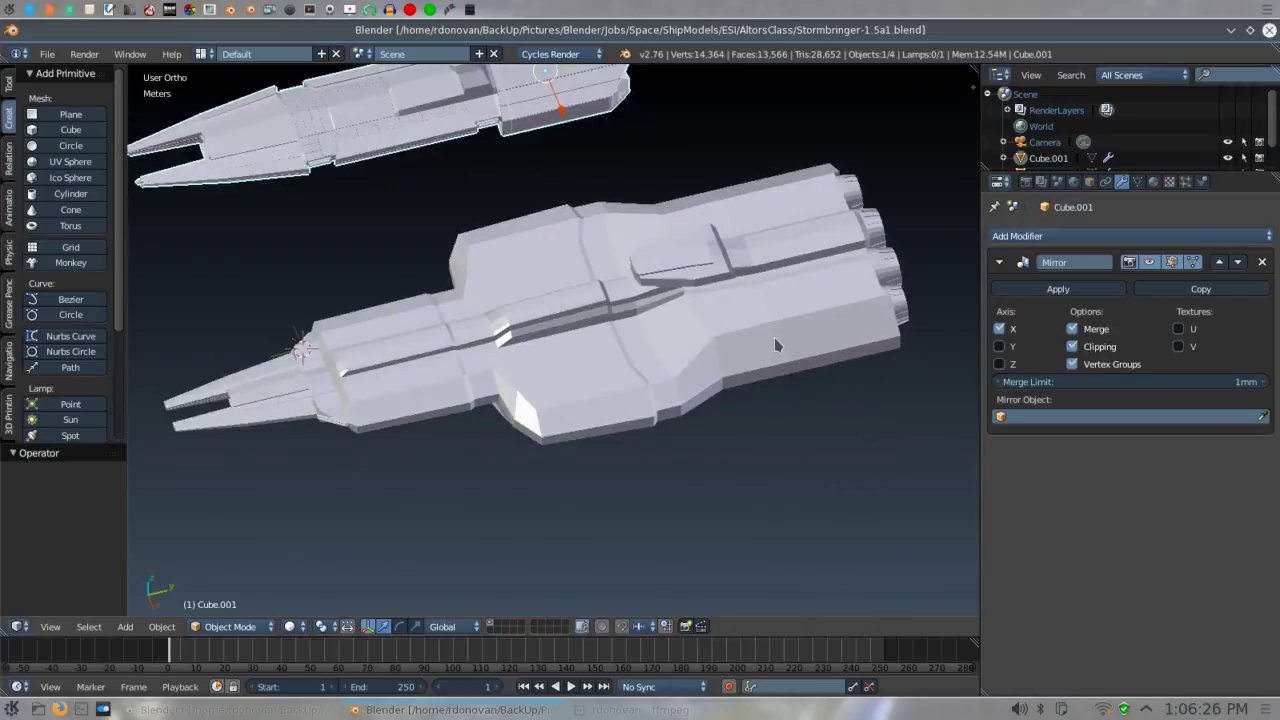
middle_click_drag(760, 287, 734, 386)
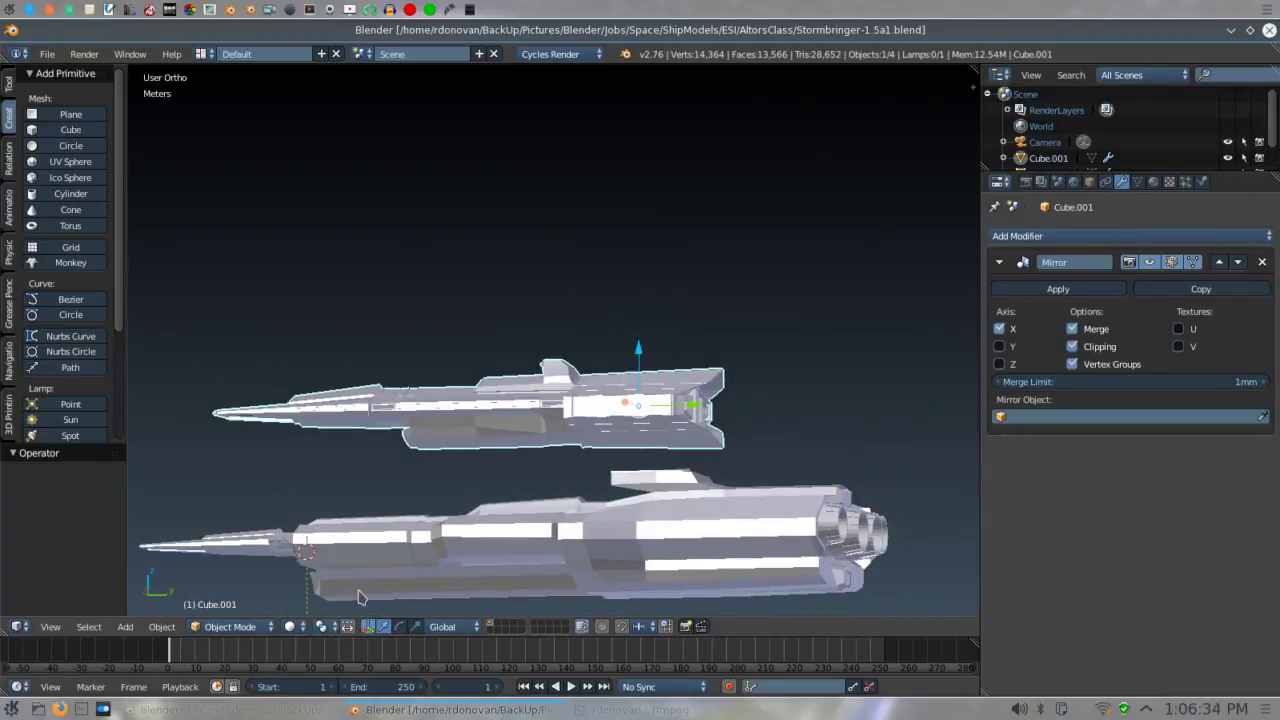
- Switch back to the vistatutorial-1.12.blend window and set the mesh selection mode to faces
left_click(409, 713)
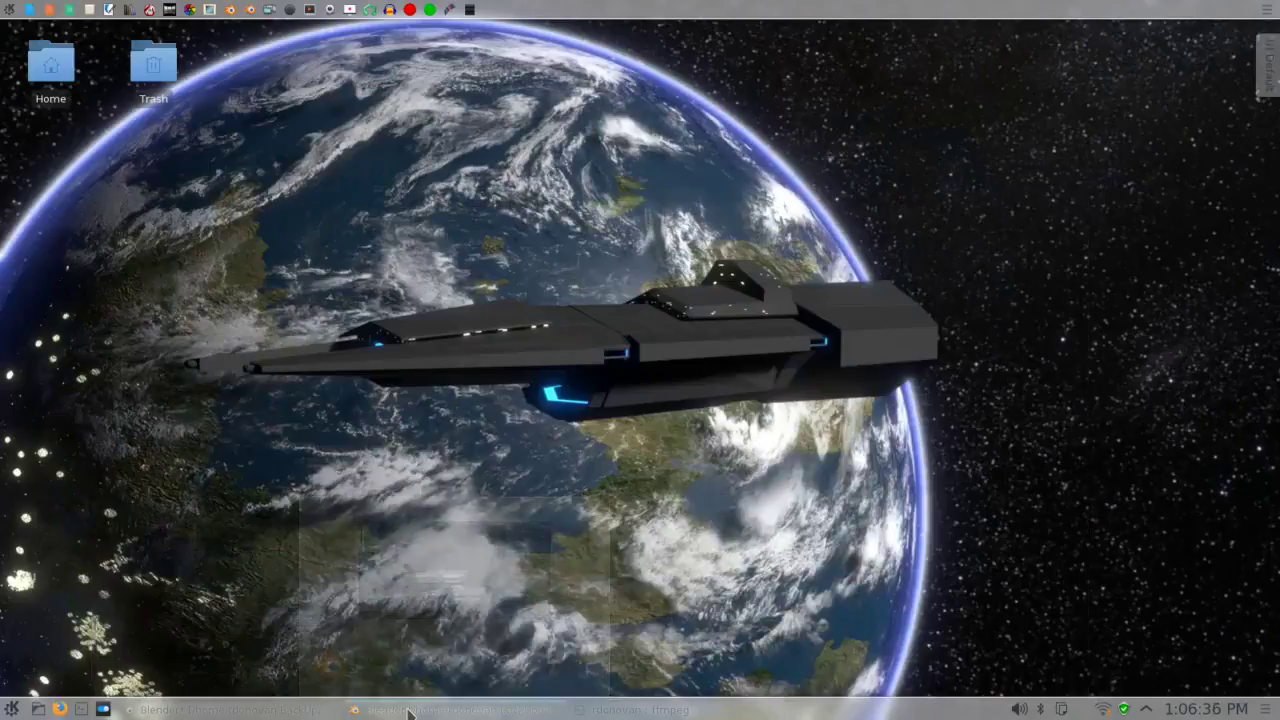
left_click(197, 712)
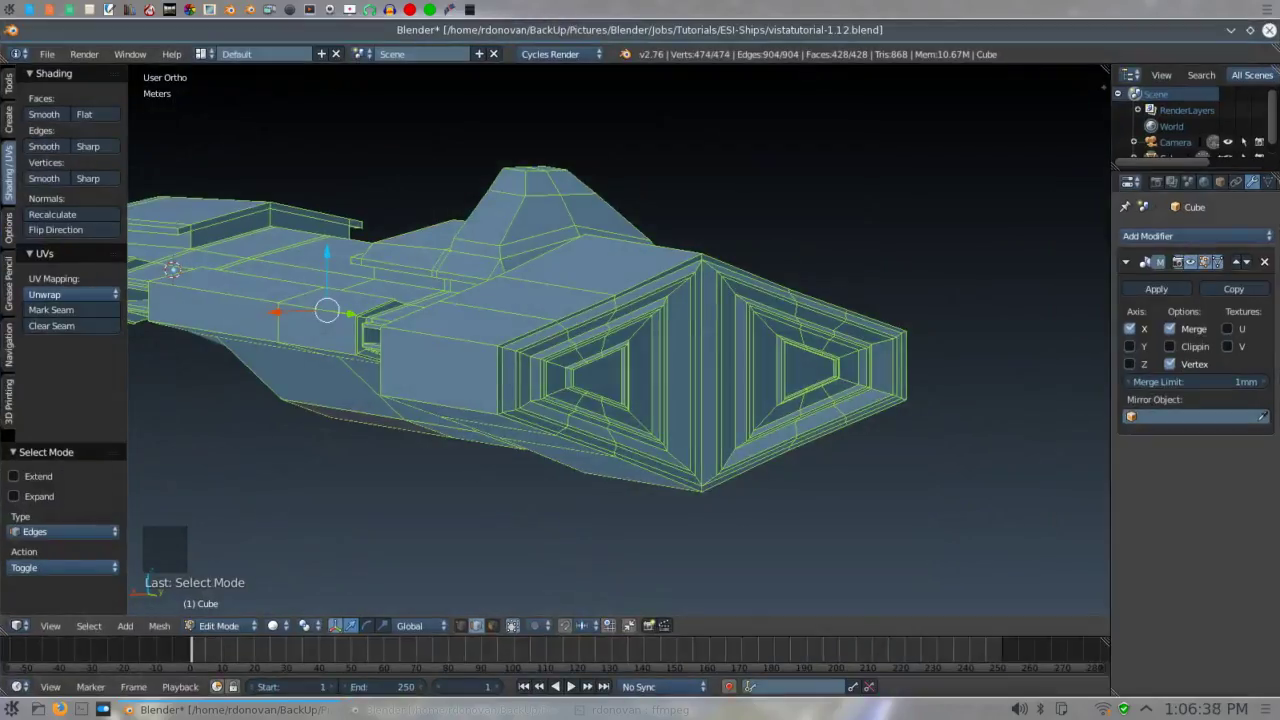
scroll(615, 339, "up", 2)
key("ctrl+Tab")
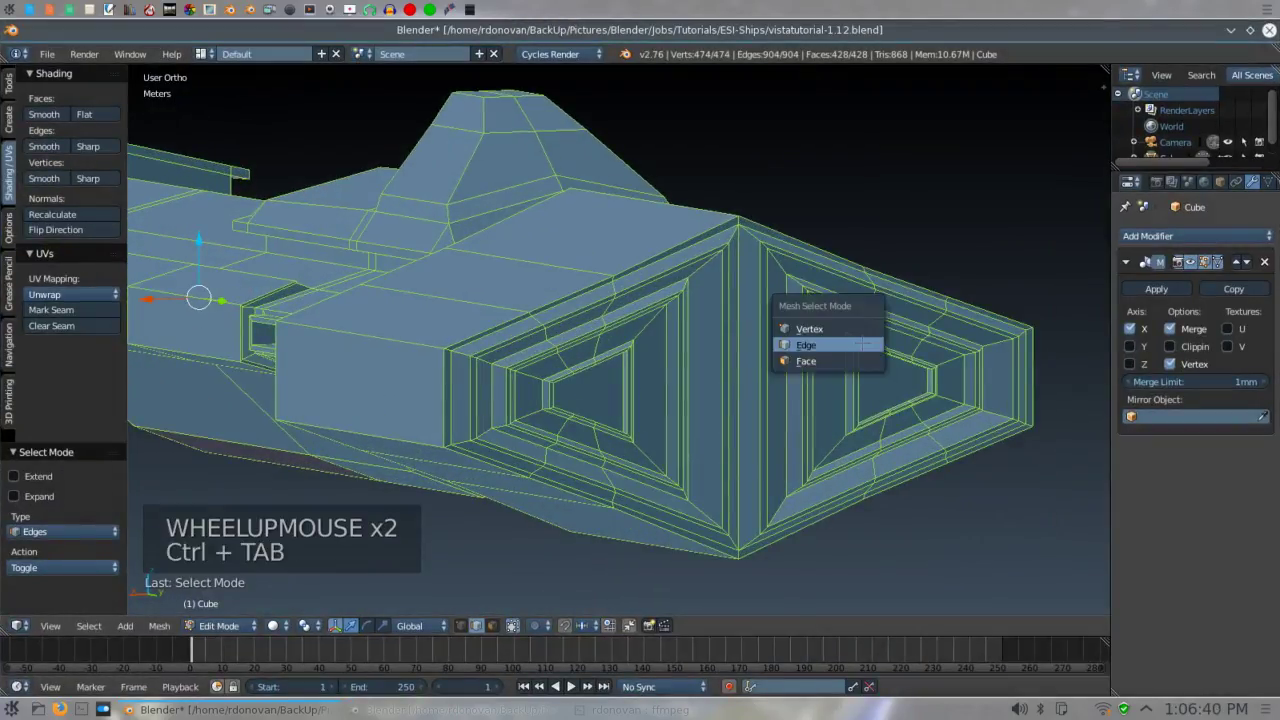
left_click(810, 364)
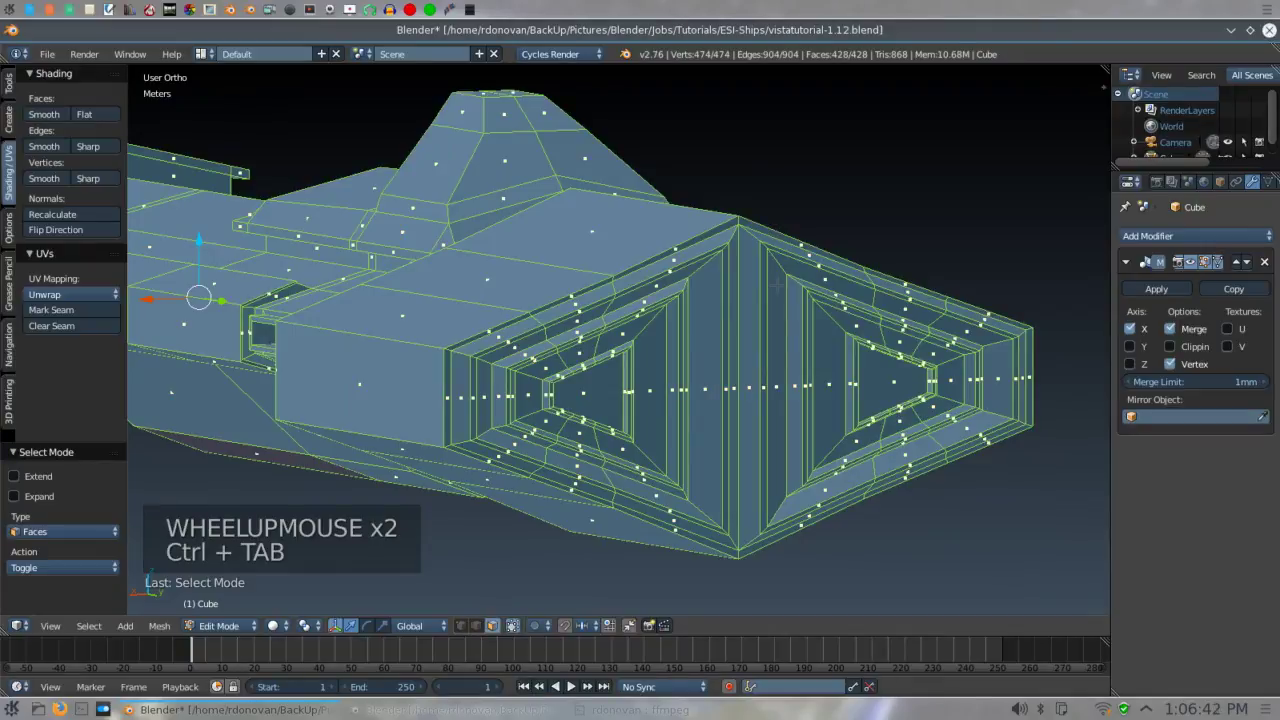
- Recalculate the normals of the whole ship mesh, flip their direction, and deselect everything
key("a")
scroll(750, 215, "up", 3)
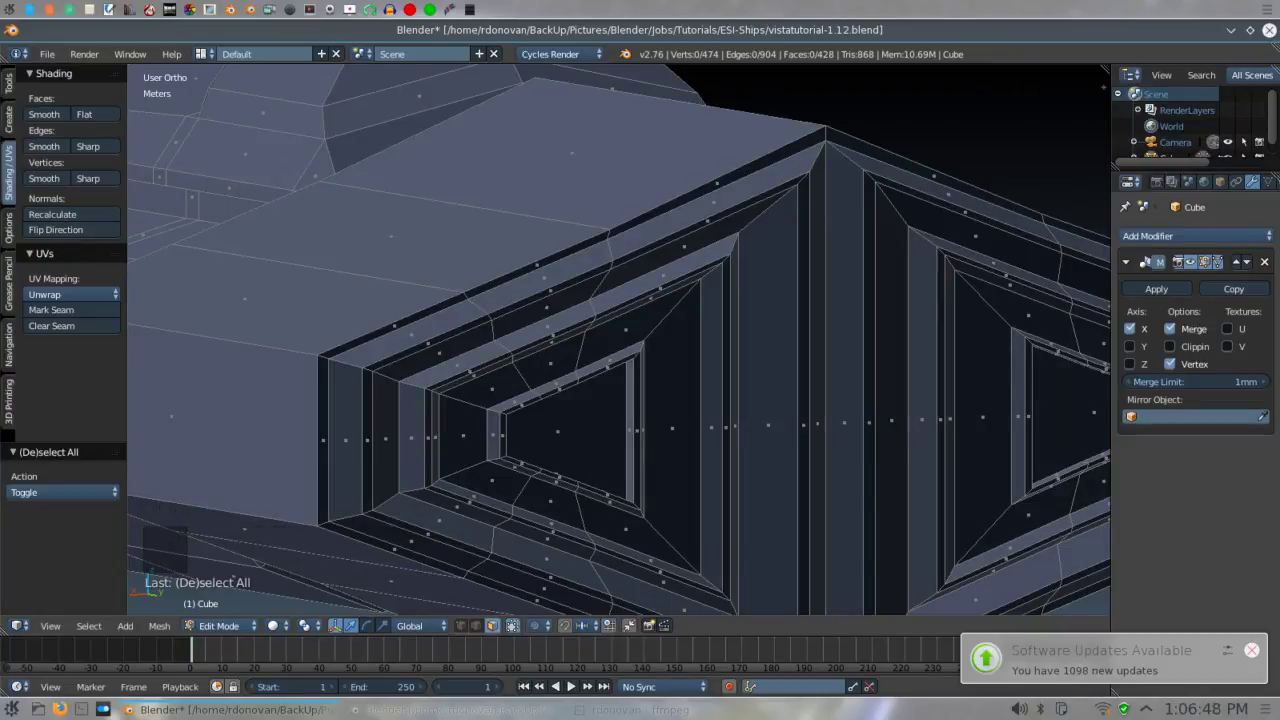
key("a")
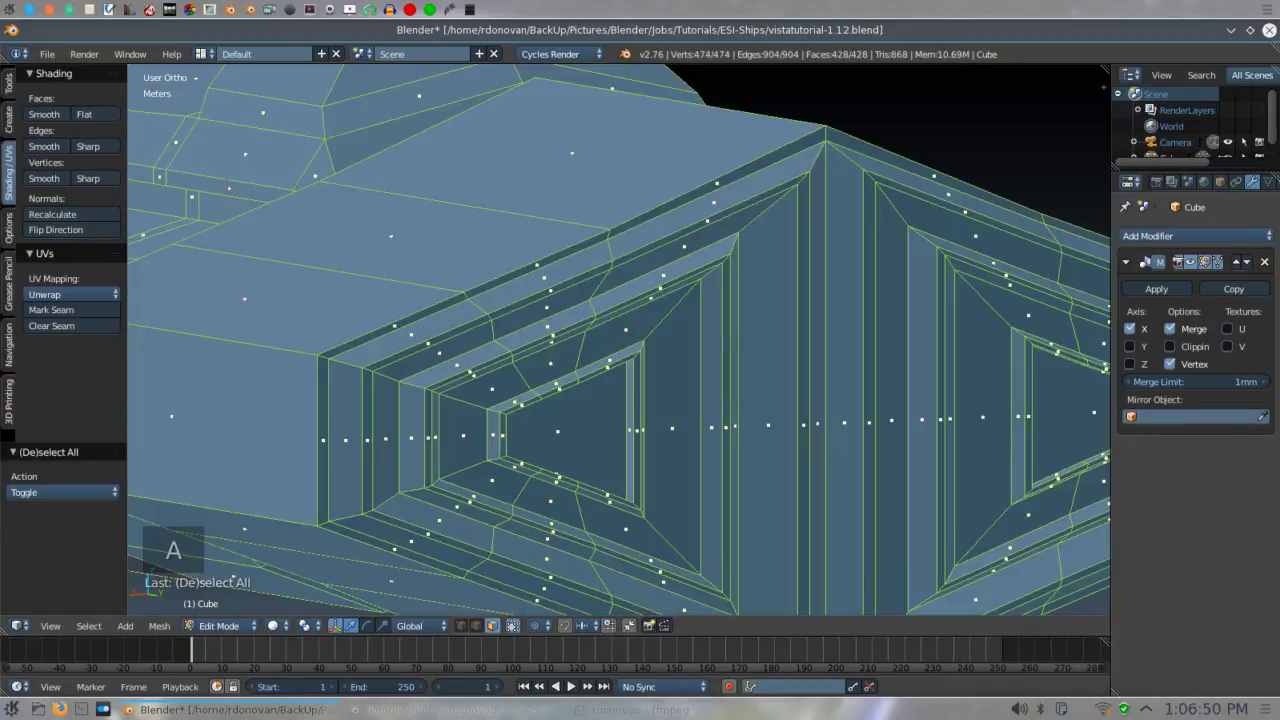
left_click(64, 215)
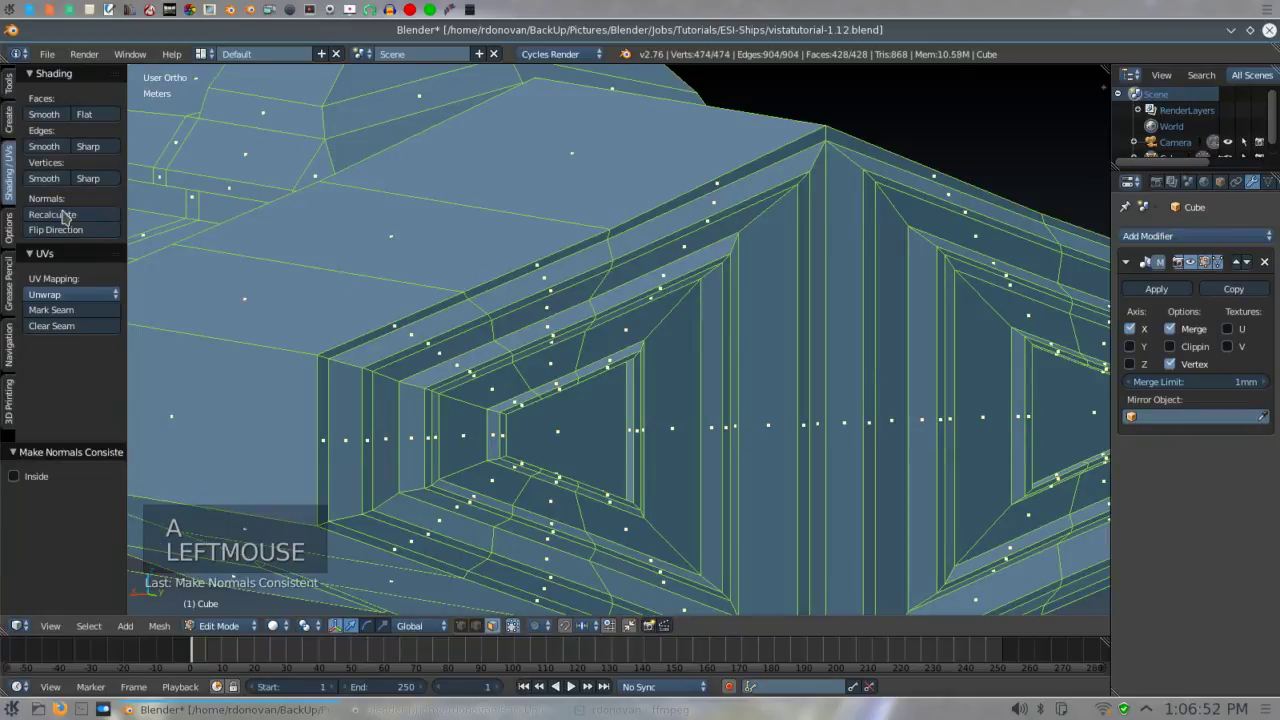
left_click(62, 230)
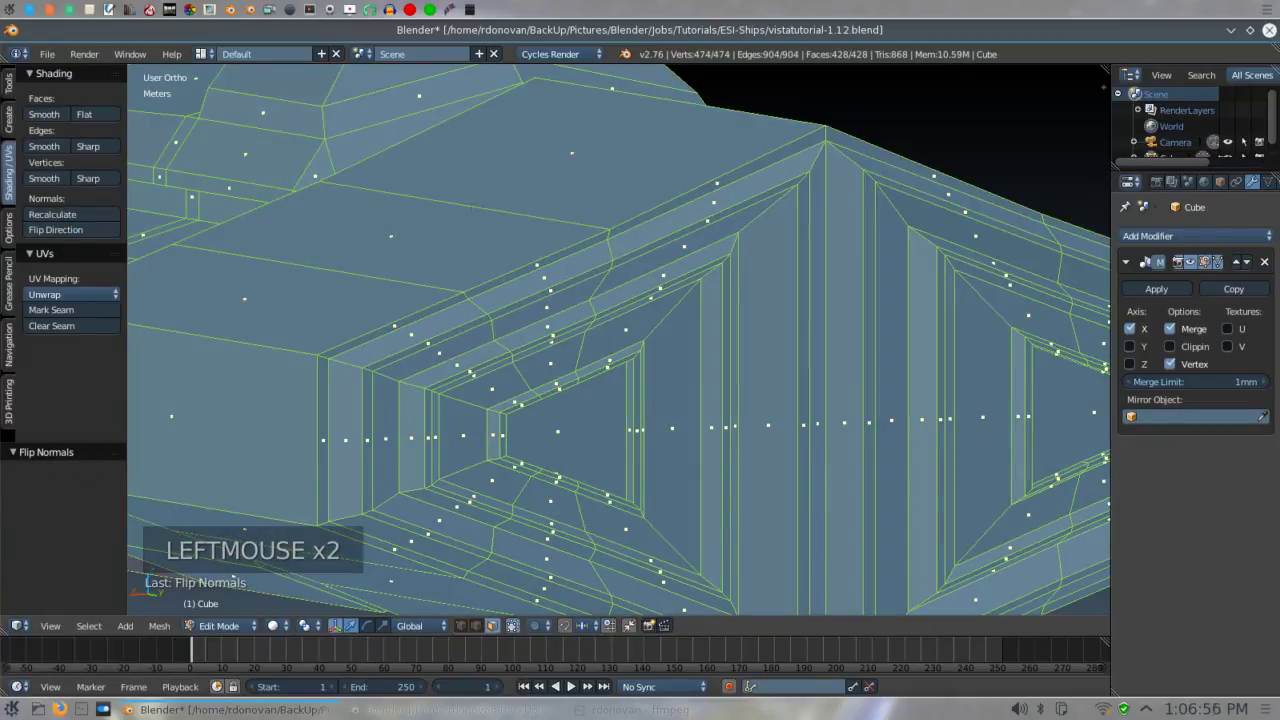
key("a")
middle_click_drag(472, 203, 820, 180)
scroll(721, 231, "down", 2)
scroll(721, 231, "down", 3)
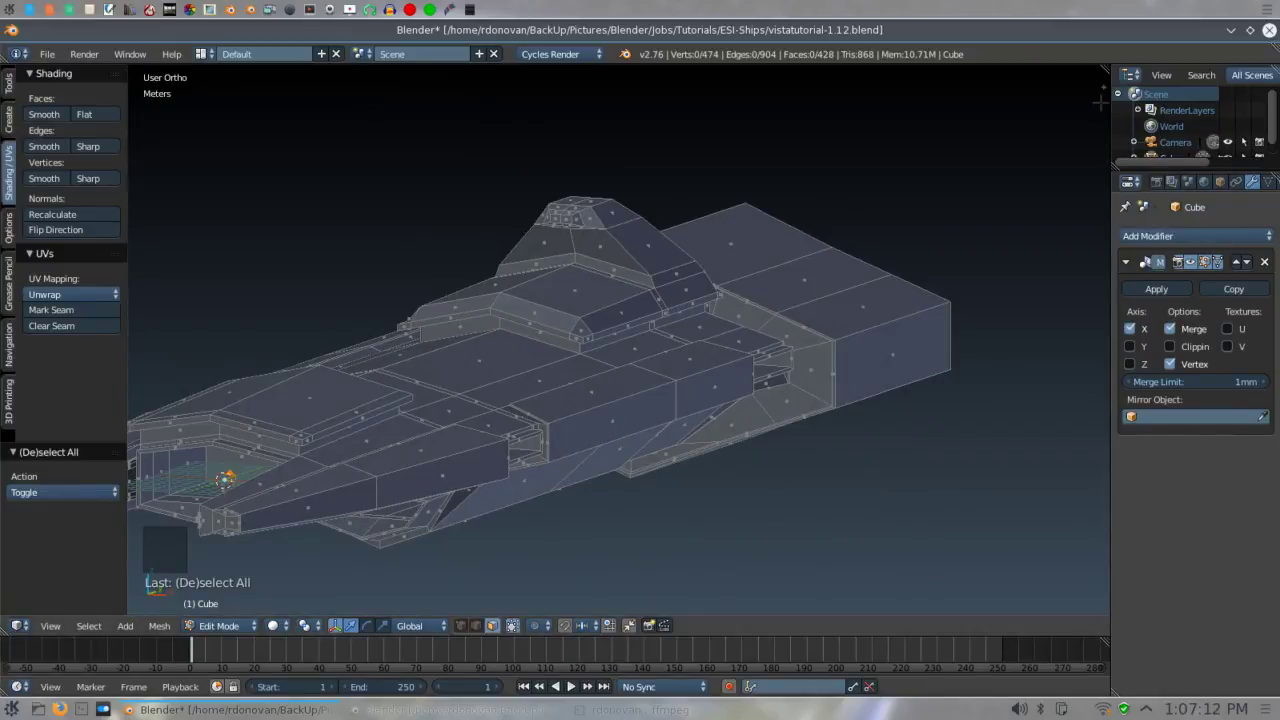
- Display the face normals at a size of 1 m and examine their direction around the hull and stern
left_click(1102, 90)
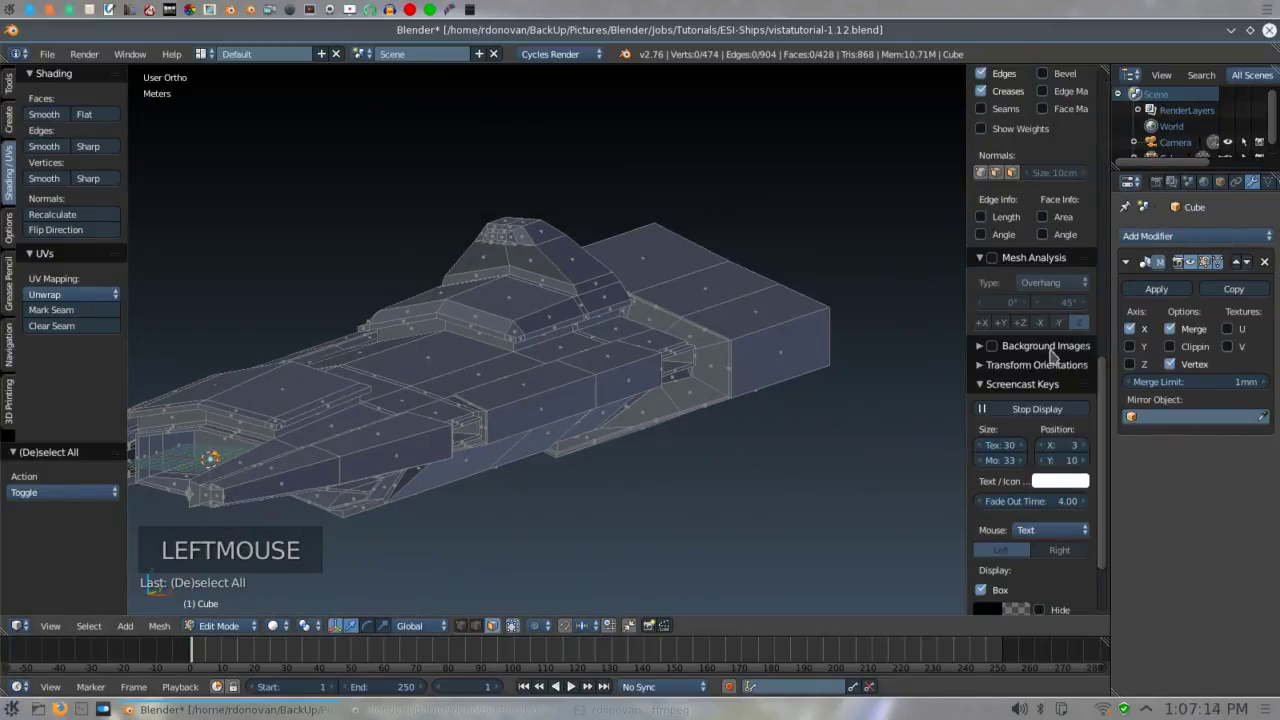
scroll(1052, 350, "down", 5)
scroll(1052, 355, "down", 1)
scroll(1040, 400, "up", 5)
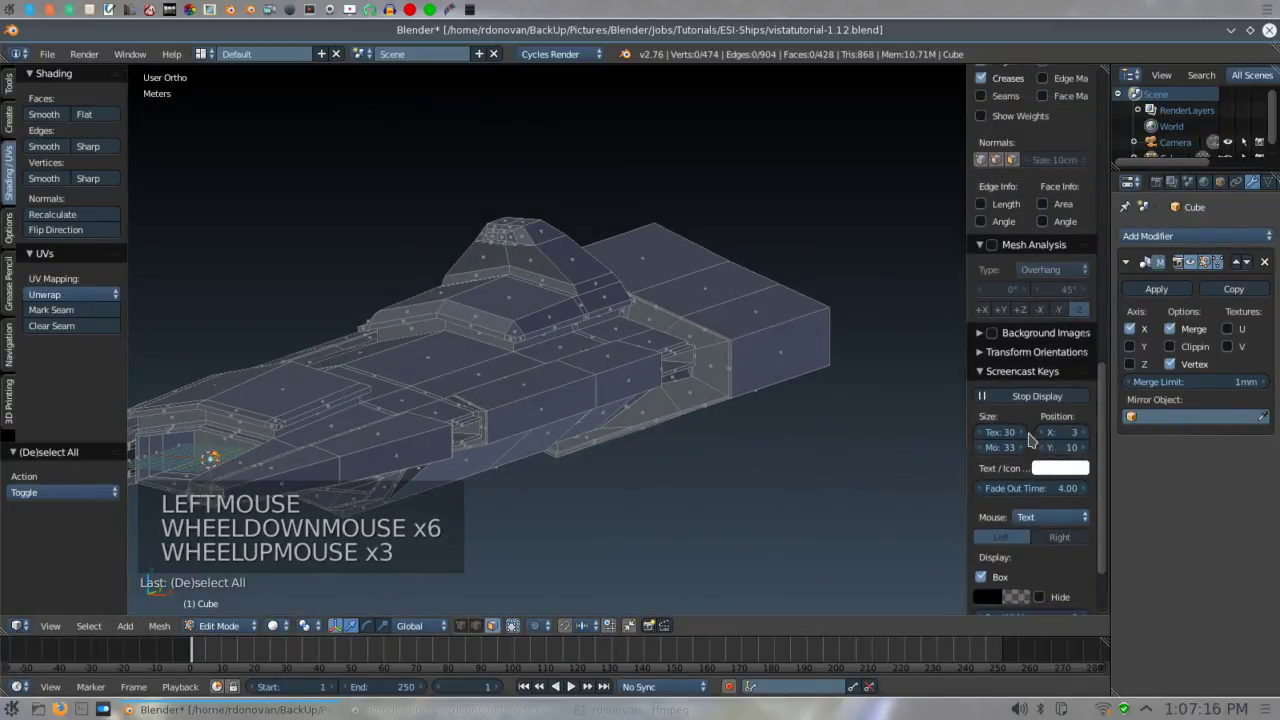
scroll(1030, 440, "up", 6)
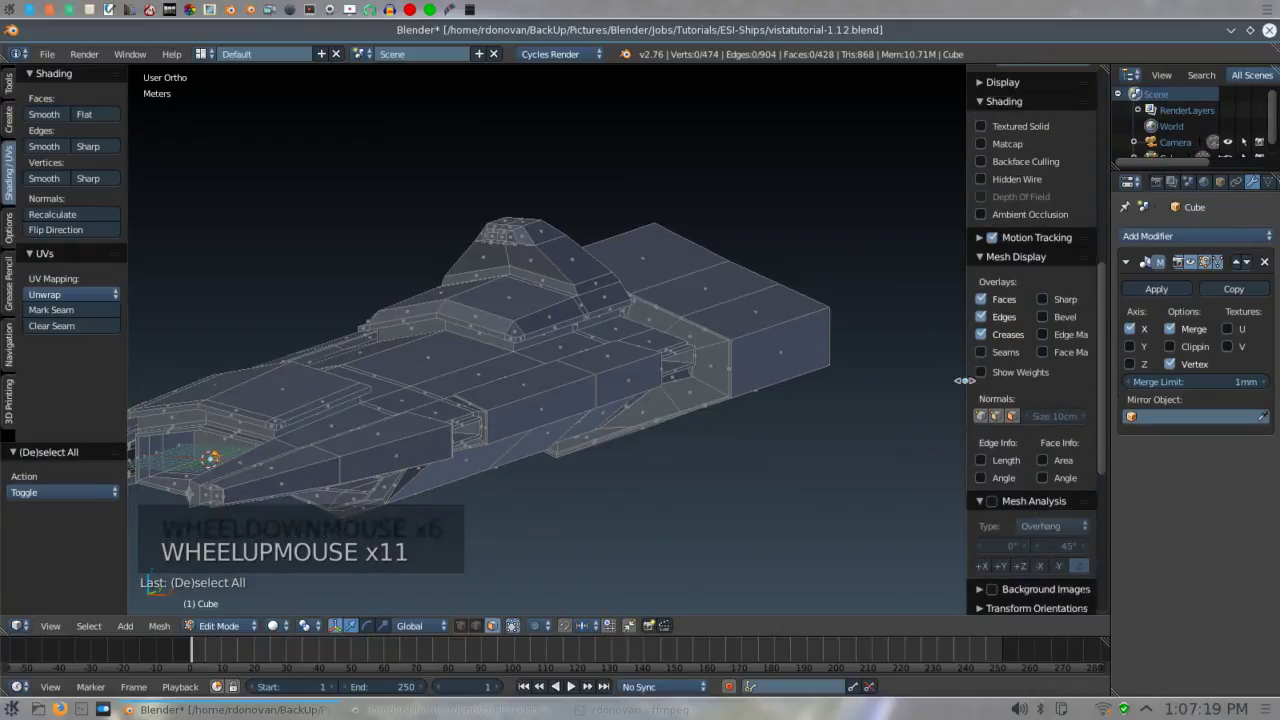
left_click(1012, 416)
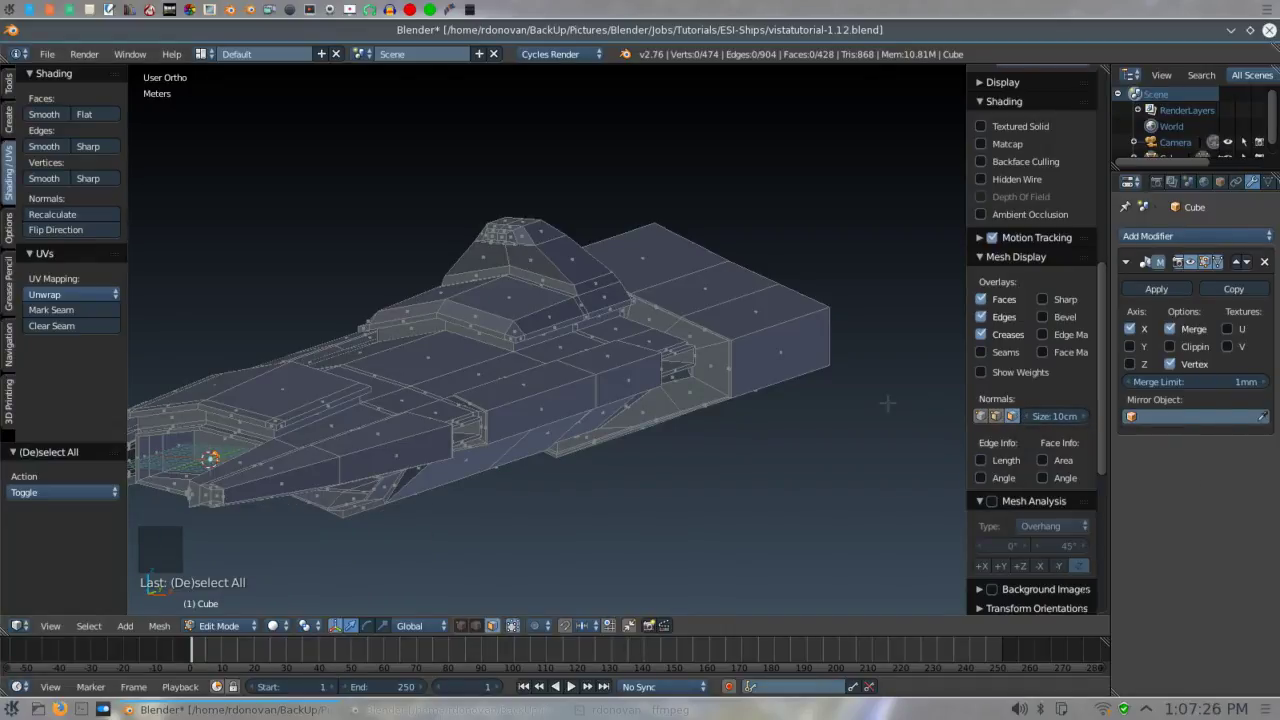
double_click(1083, 416)
double_click(1083, 416)
double_click(1083, 416)
double_click(1083, 416)
left_click(1083, 416)
double_click(1083, 416)
left_click(1083, 416)
left_click(1083, 416)
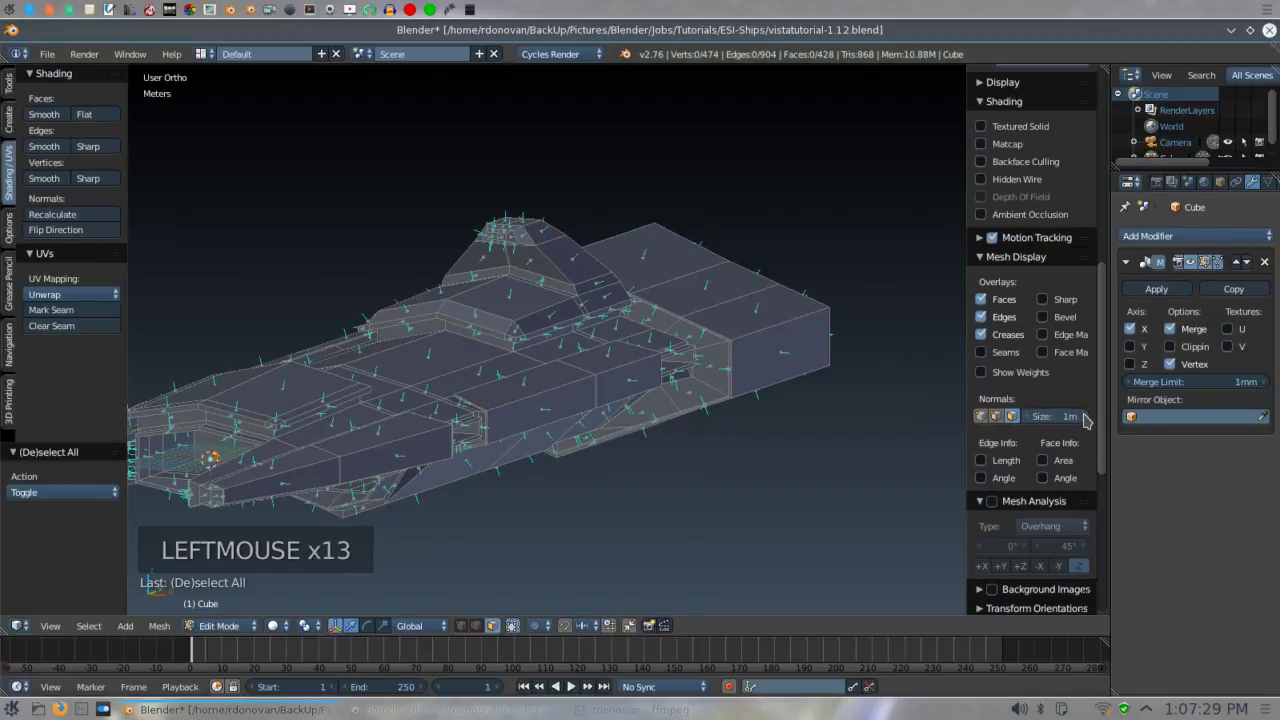
middle_click(767, 446)
middle_click_drag(767, 446, 604, 410)
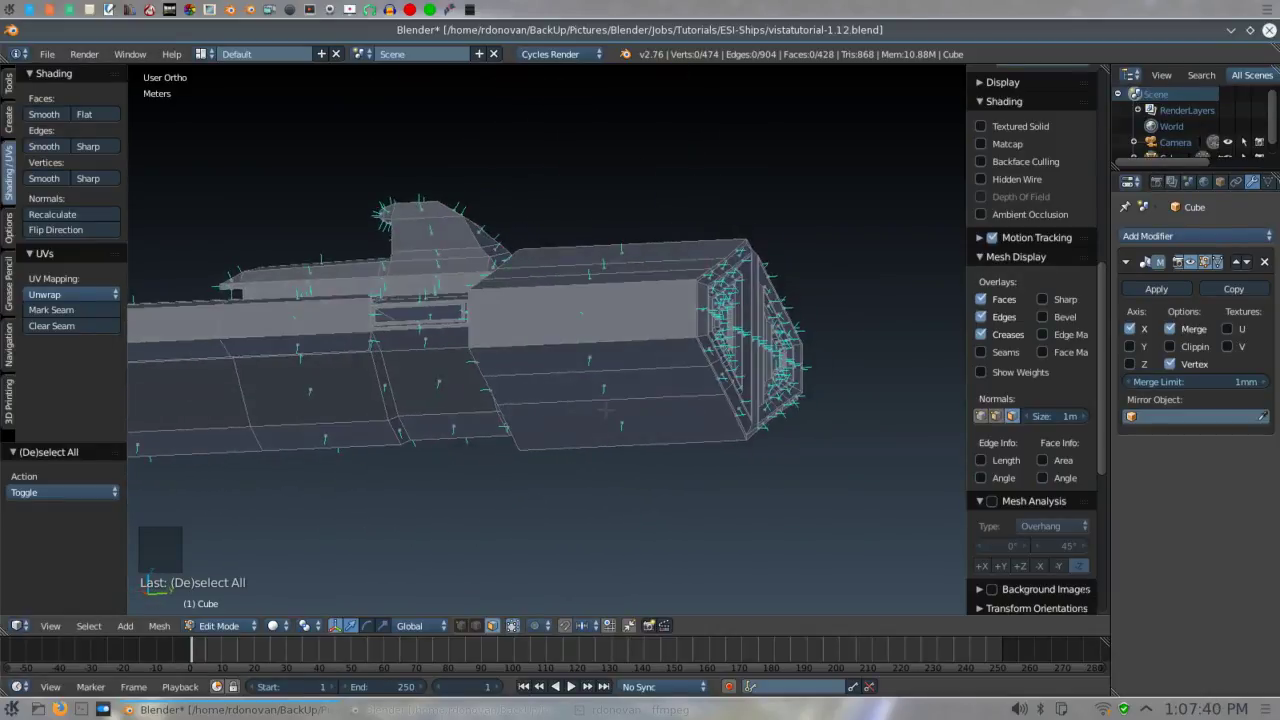
- Hide the face normals and bring the stern's engine openings back into close view
left_click(1012, 416)
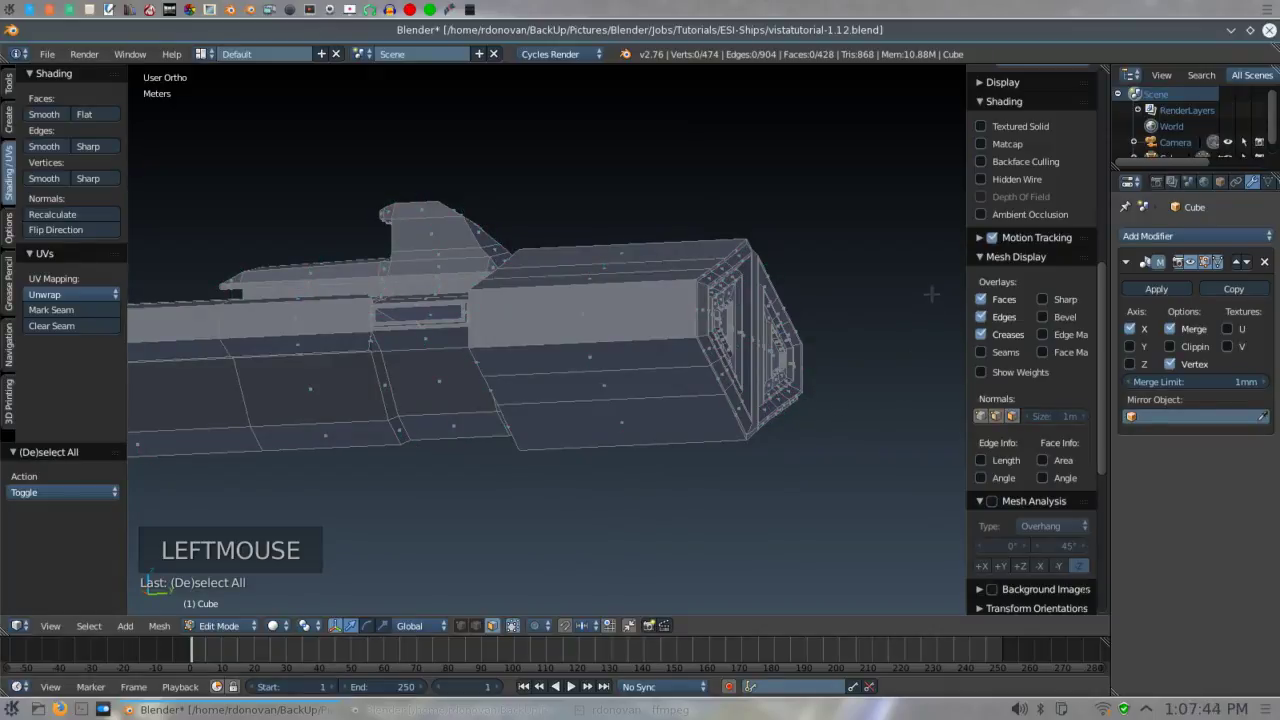
key("n")
middle_click_drag(1062, 280, 860, 305)
scroll(658, 365, "up", 2)
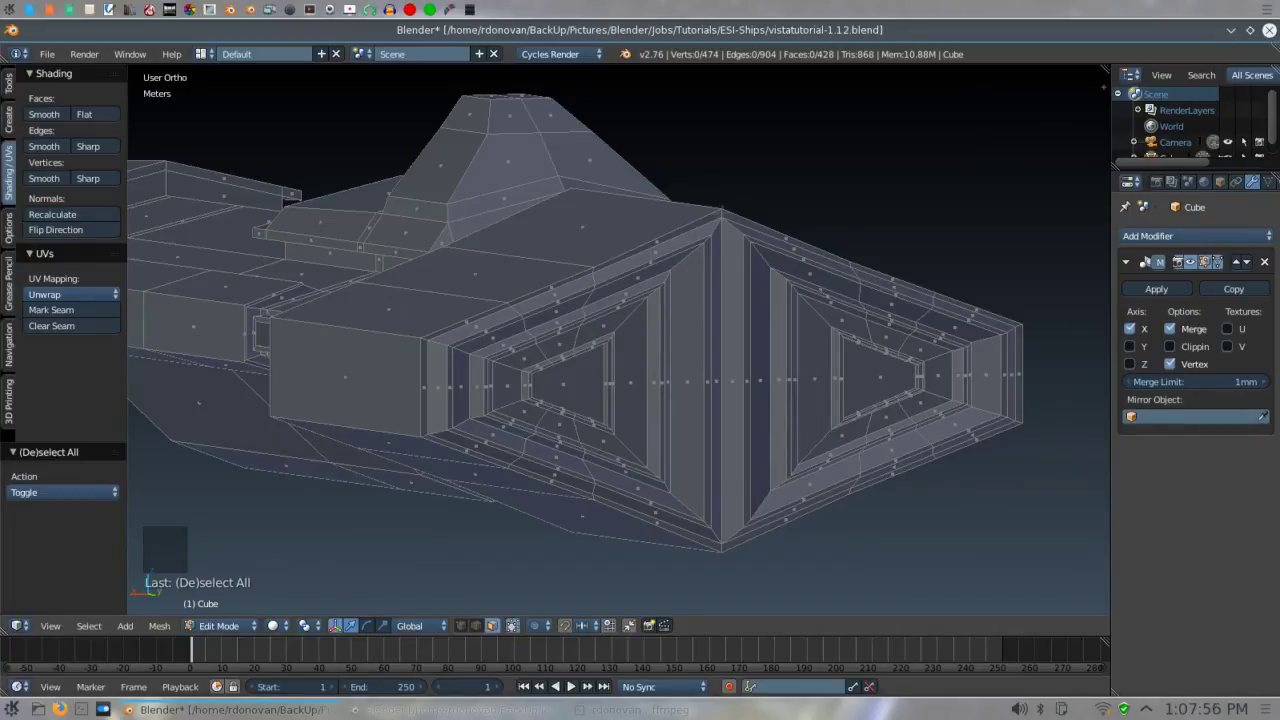
- Select the outermost narrow face loop that runs around the rim of the stern
right_click(660, 382, "alt+shift")
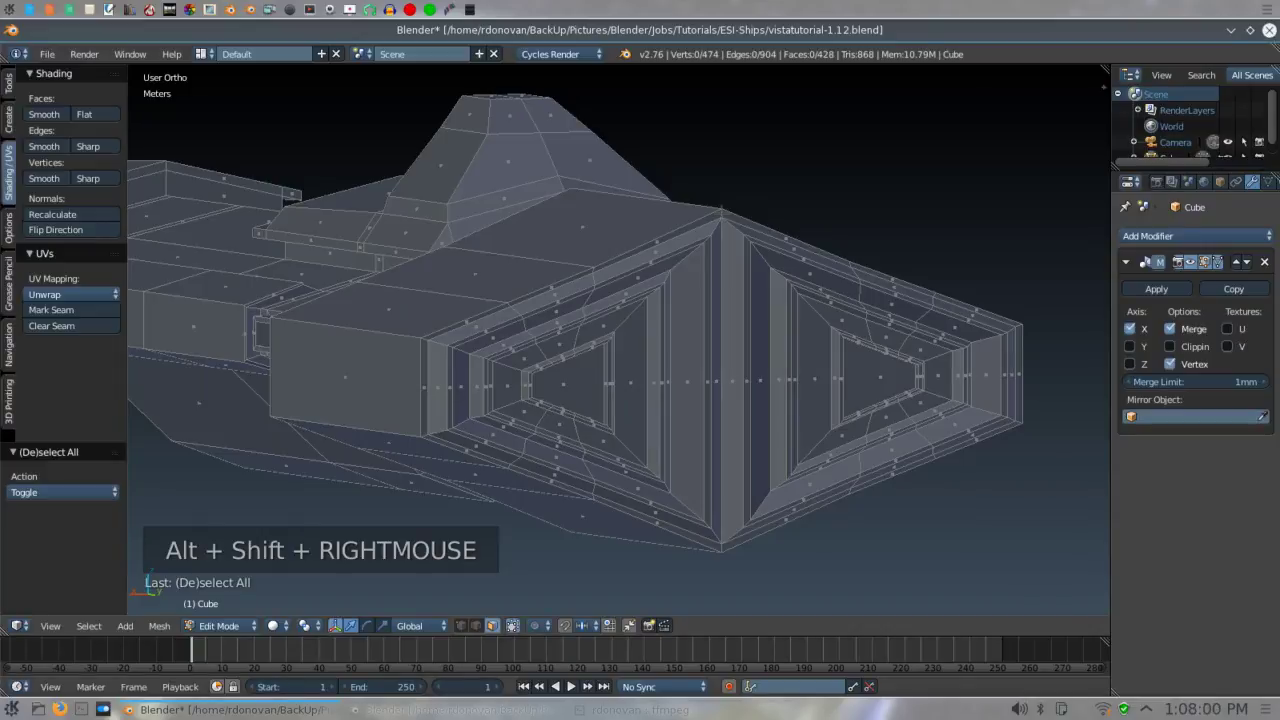
right_click(660, 382, "alt+shift")
scroll(660, 382, "up", 2)
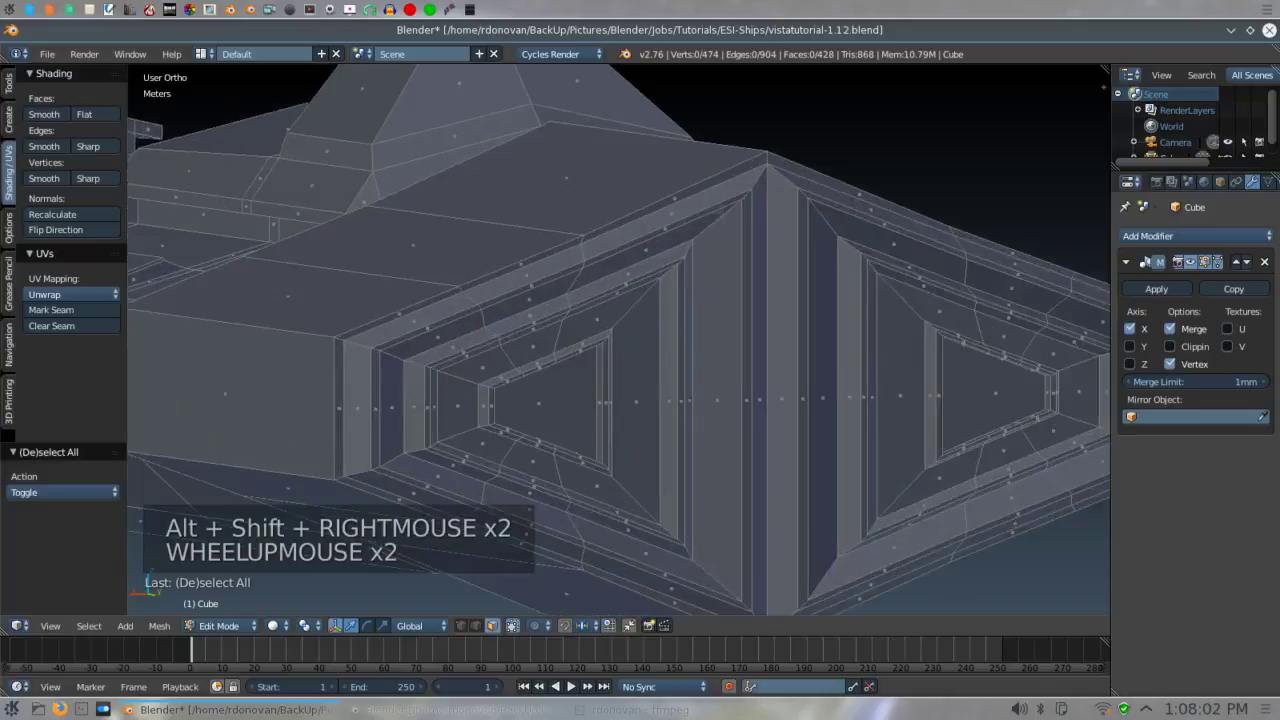
scroll(660, 382, "down", 1)
right_click(665, 221)
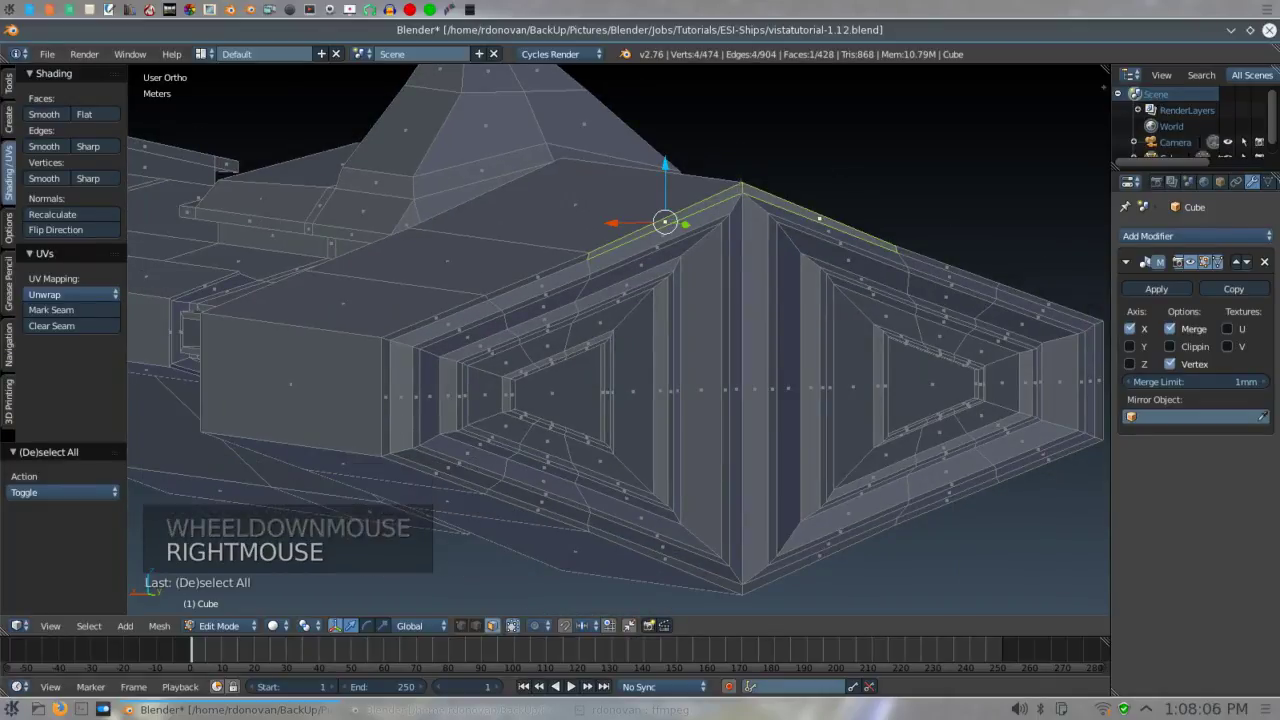
scroll(619, 340, "up", 2)
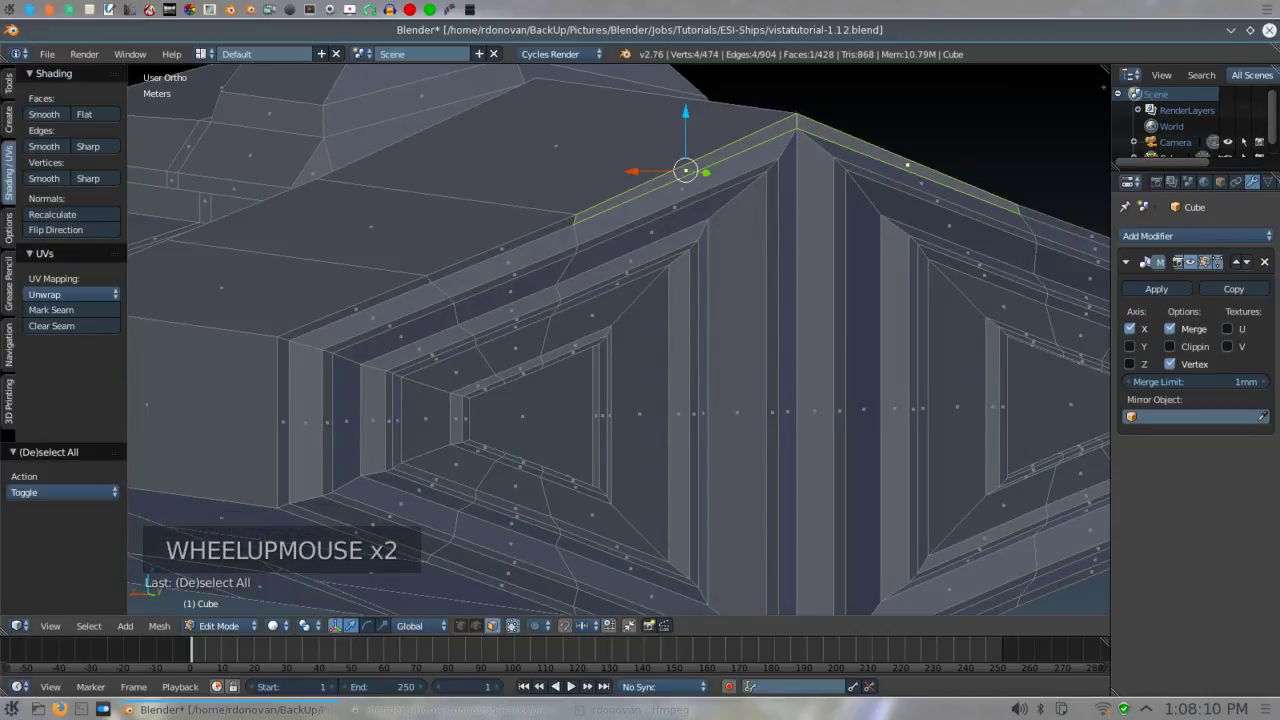
right_click(576, 218, "alt+shift")
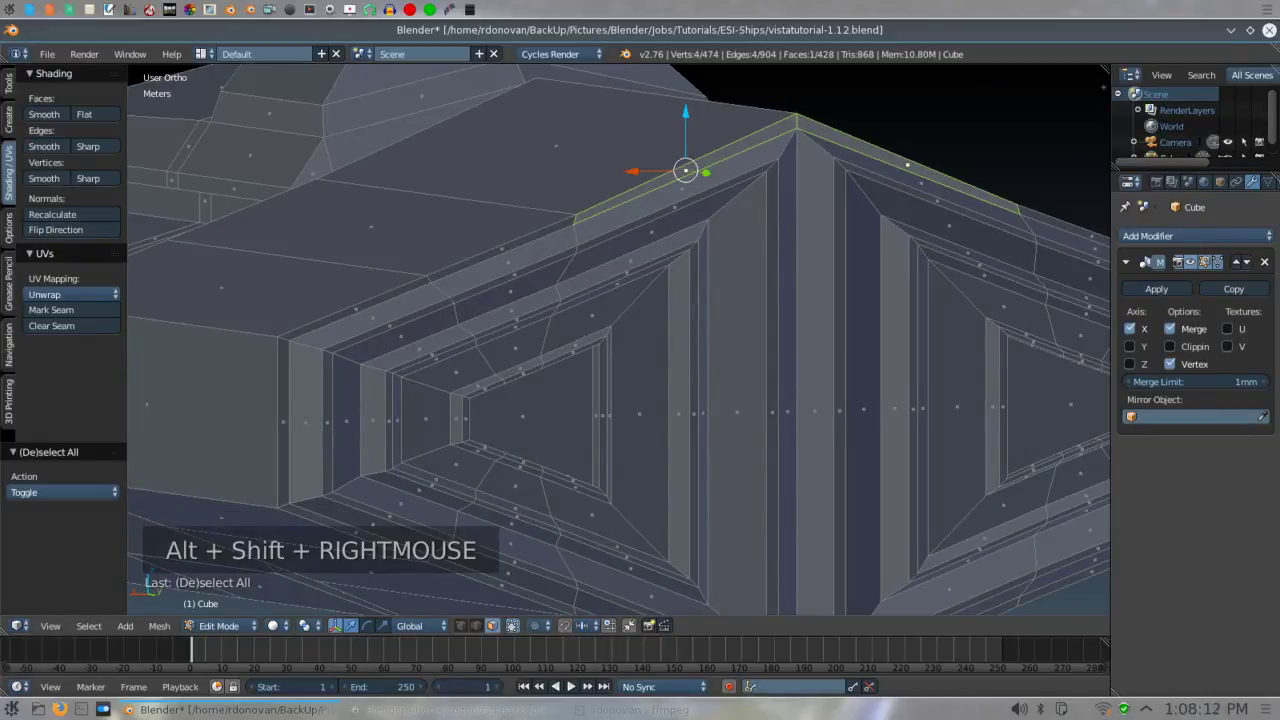
right_click(576, 218, "alt+shift")
right_click(576, 218, "alt+shift")
right_click(576, 218, "alt+shift")
right_click(576, 218, "alt+shift")
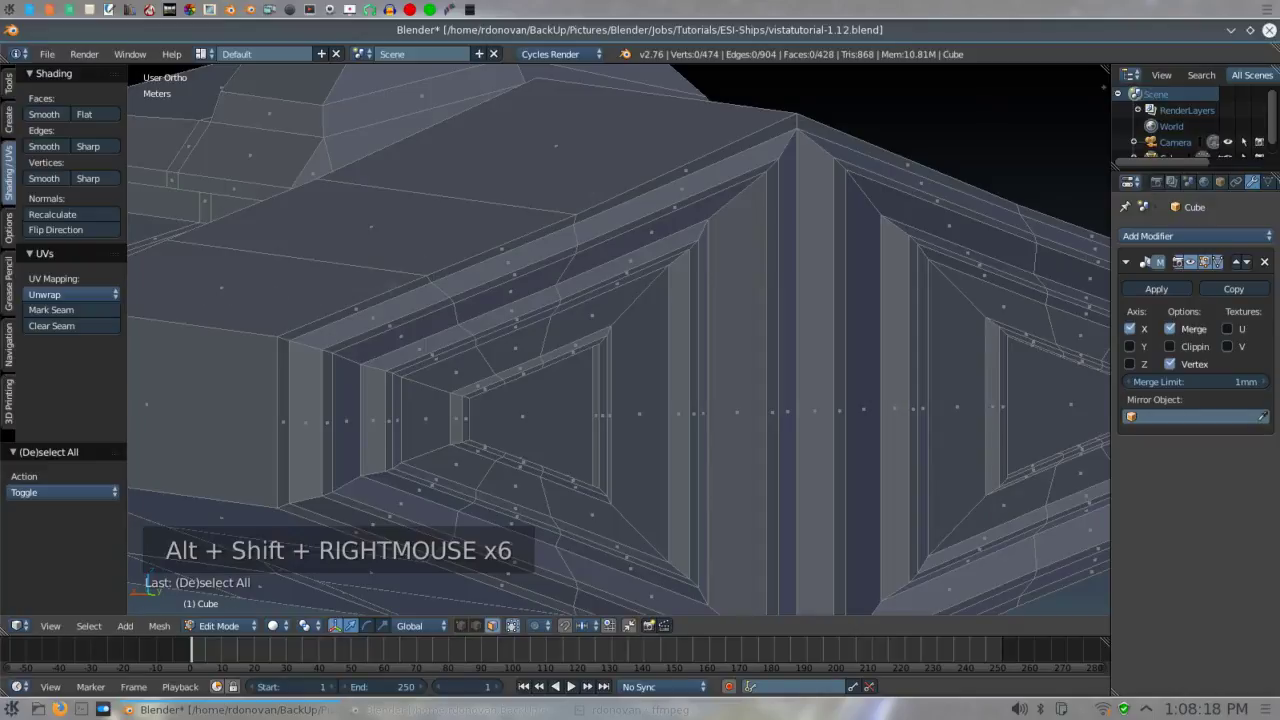
right_click(576, 218, "alt+shift")
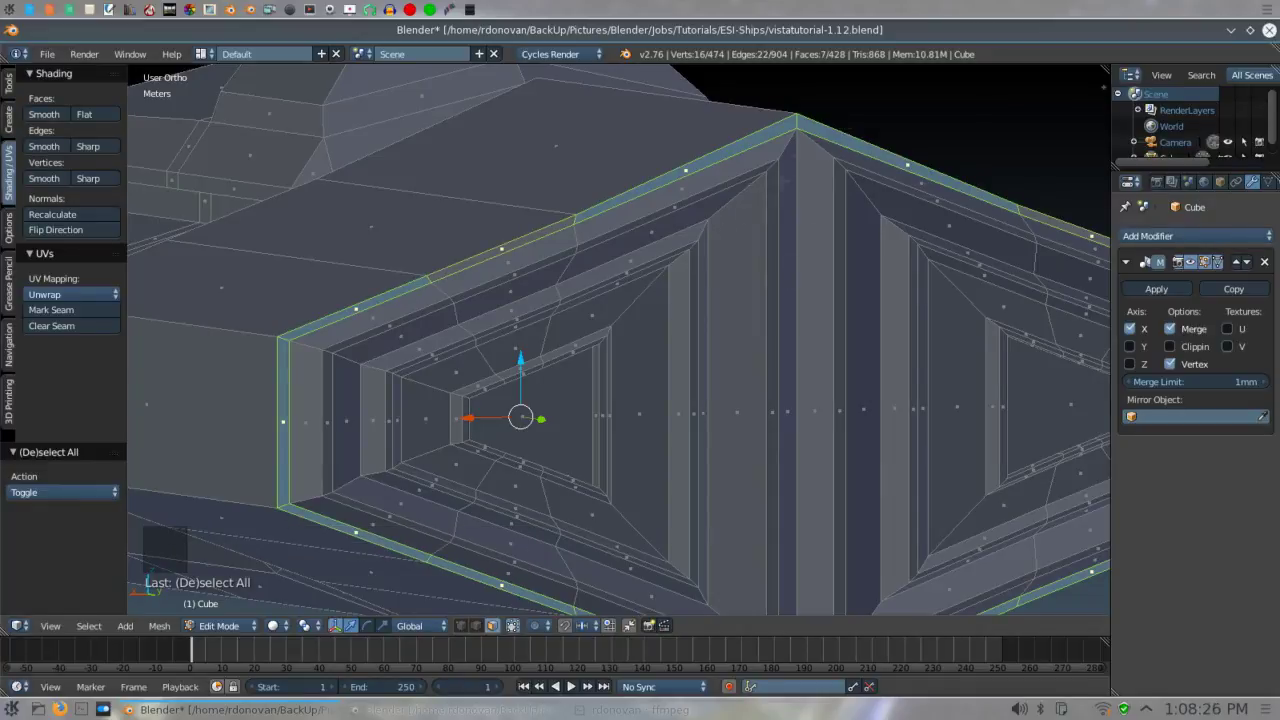
- Extrude the stern's rim face loop in place, leaving the new faces at zero offset
middle_click_drag(649, 273, 684, 249)
scroll(684, 249, "down", 3)
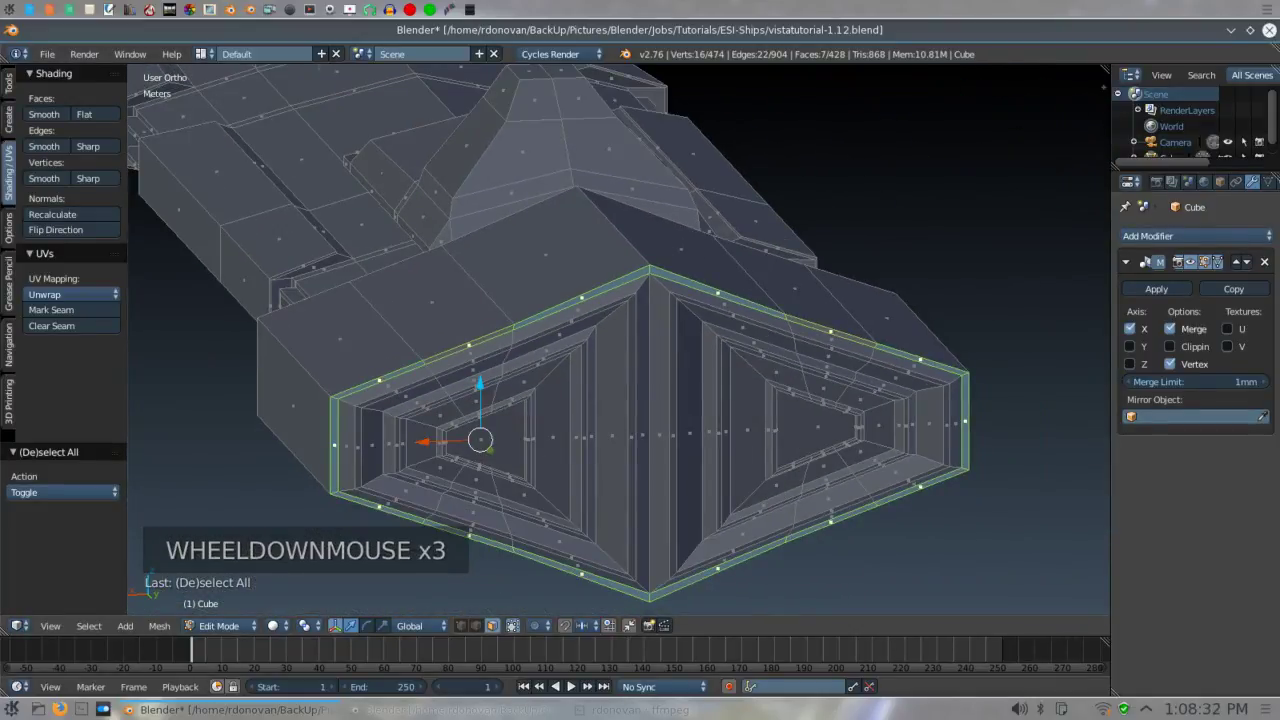
key("e")
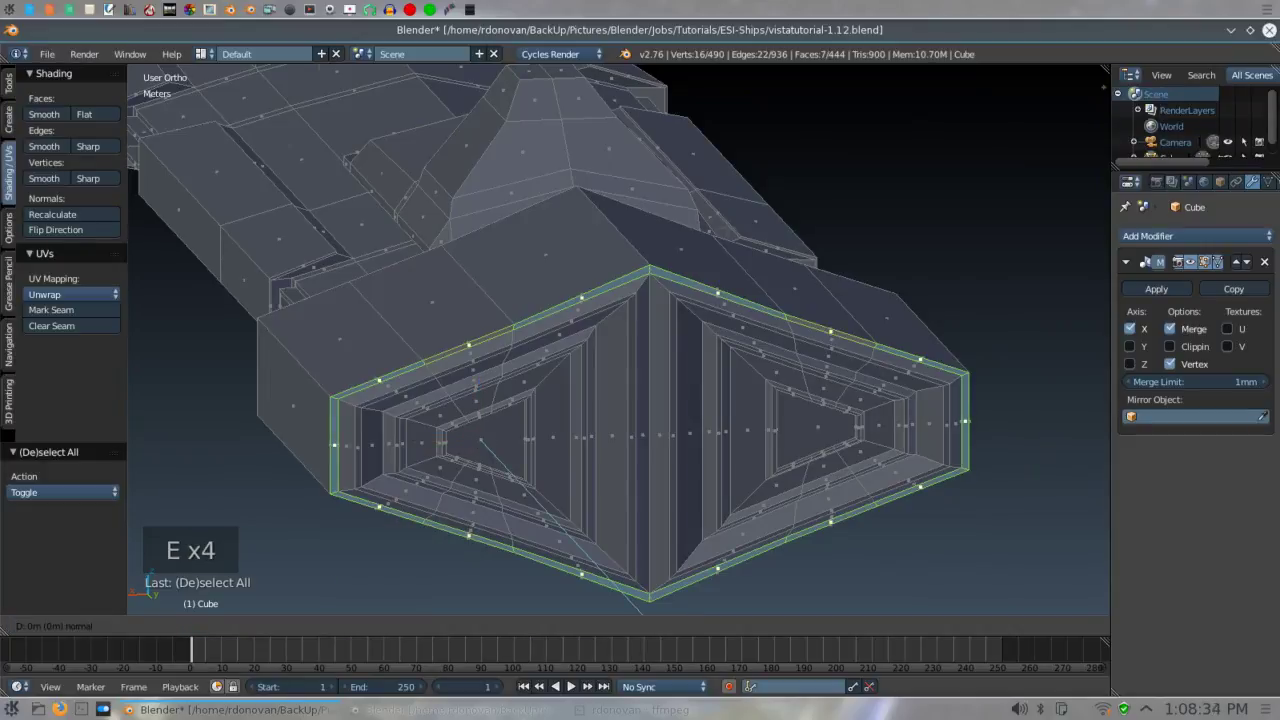
key("Escape")
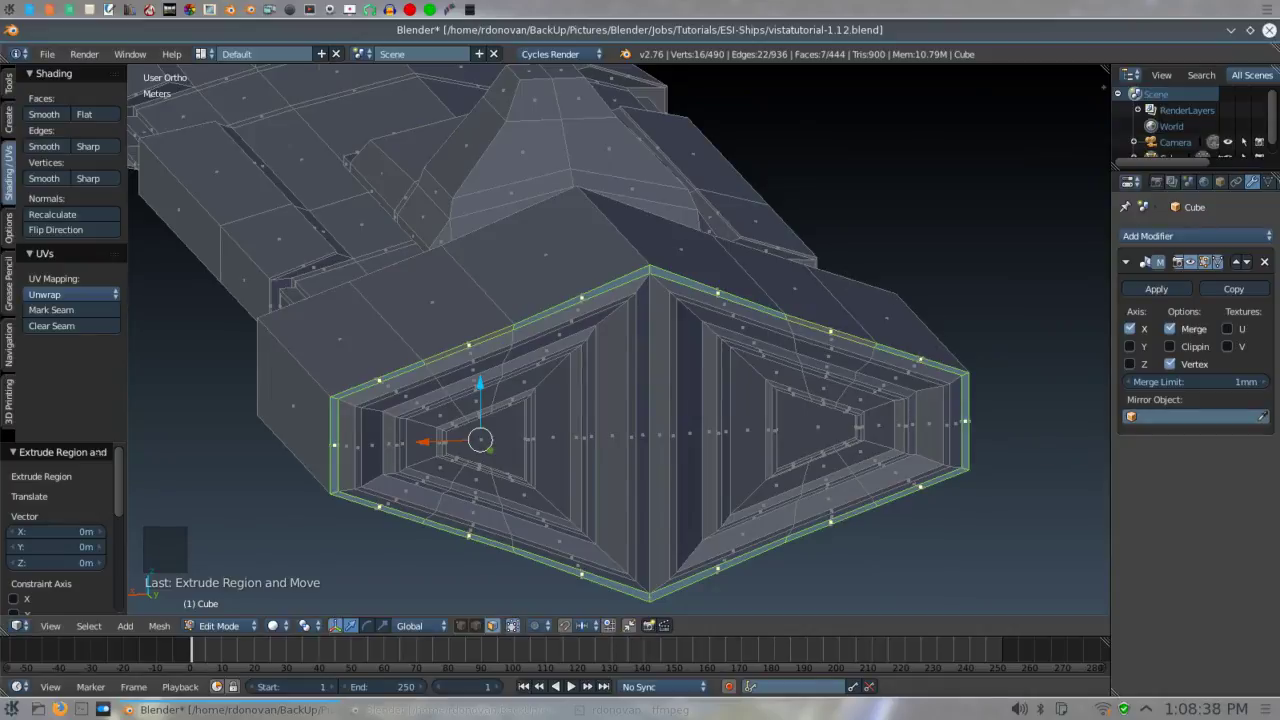
- Deselect the rim's vertical side face and adjoining outer faces, and move the remaining upper and lower faces 4.011 m rearward along Y
scroll(617, 340, "up", 1)
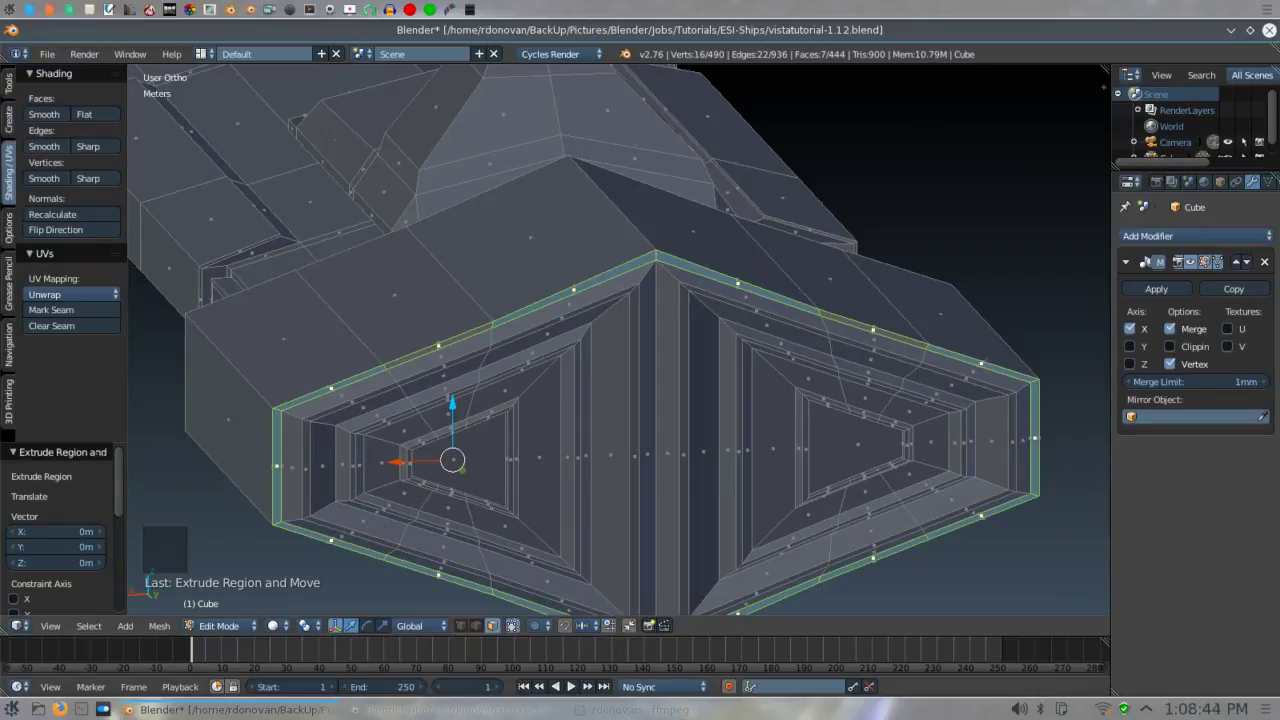
right_click(330, 388, "shift")
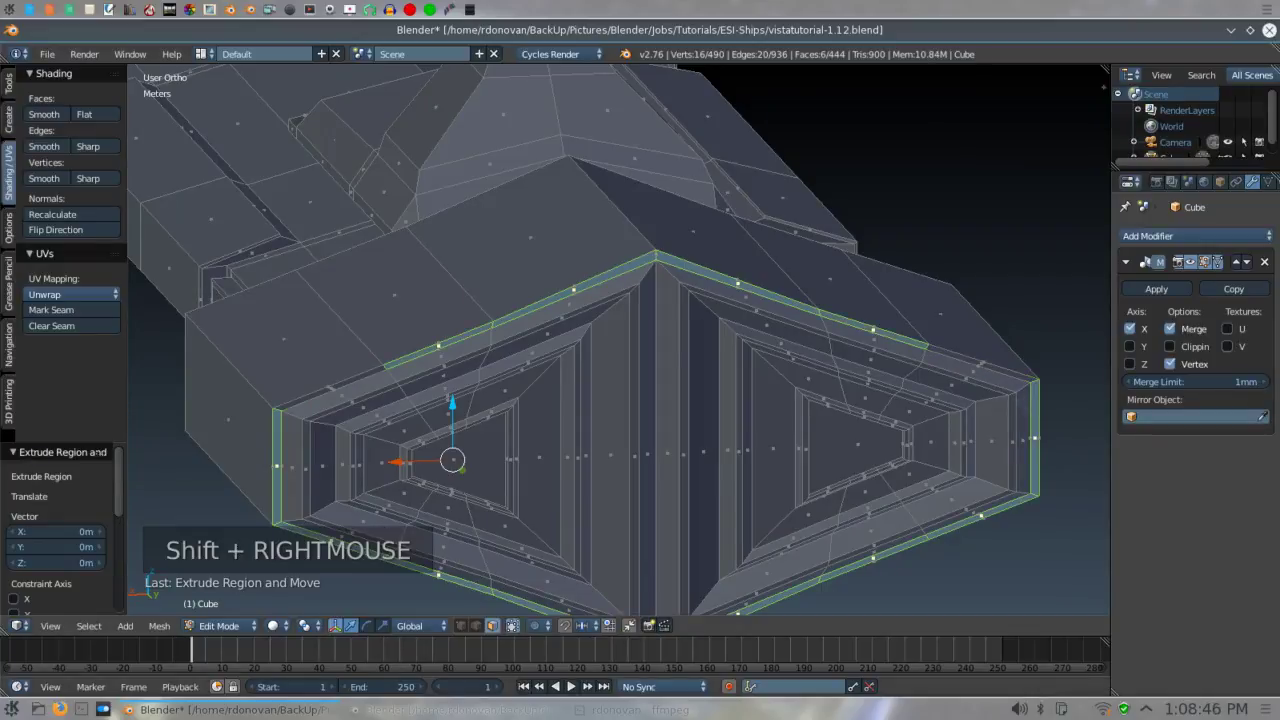
right_click(277, 465, "shift")
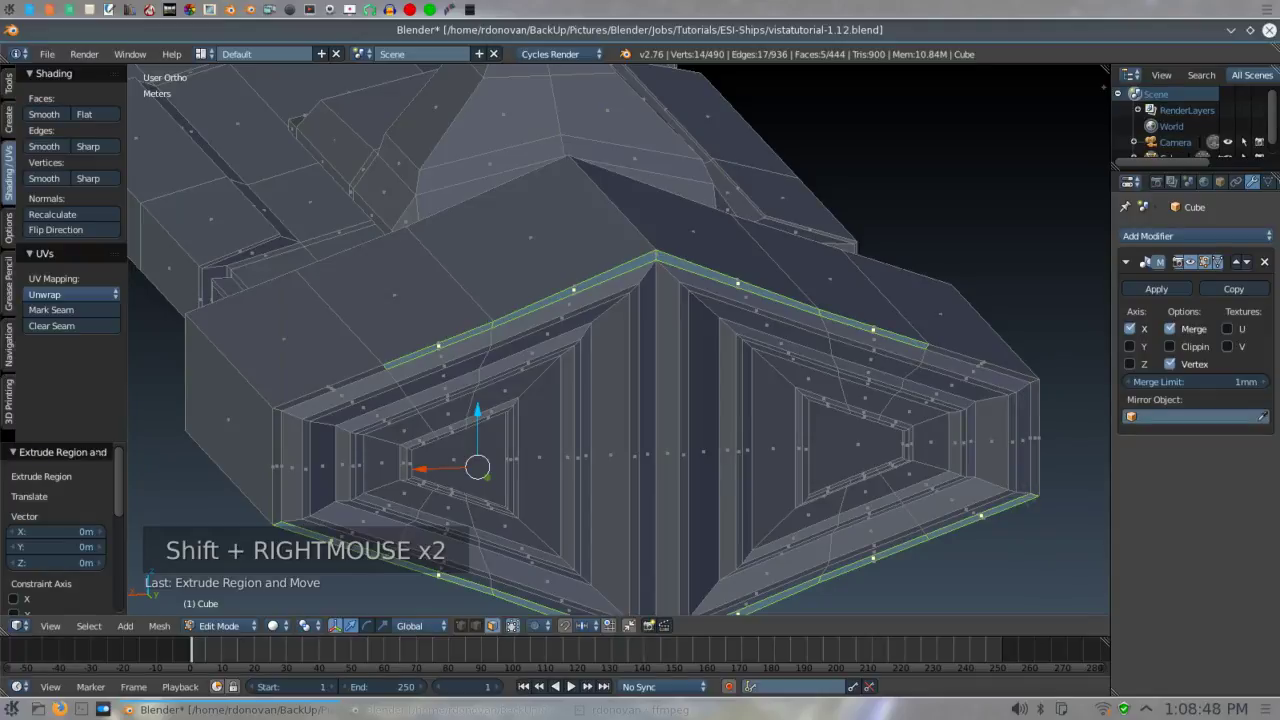
right_click(982, 516, "shift")
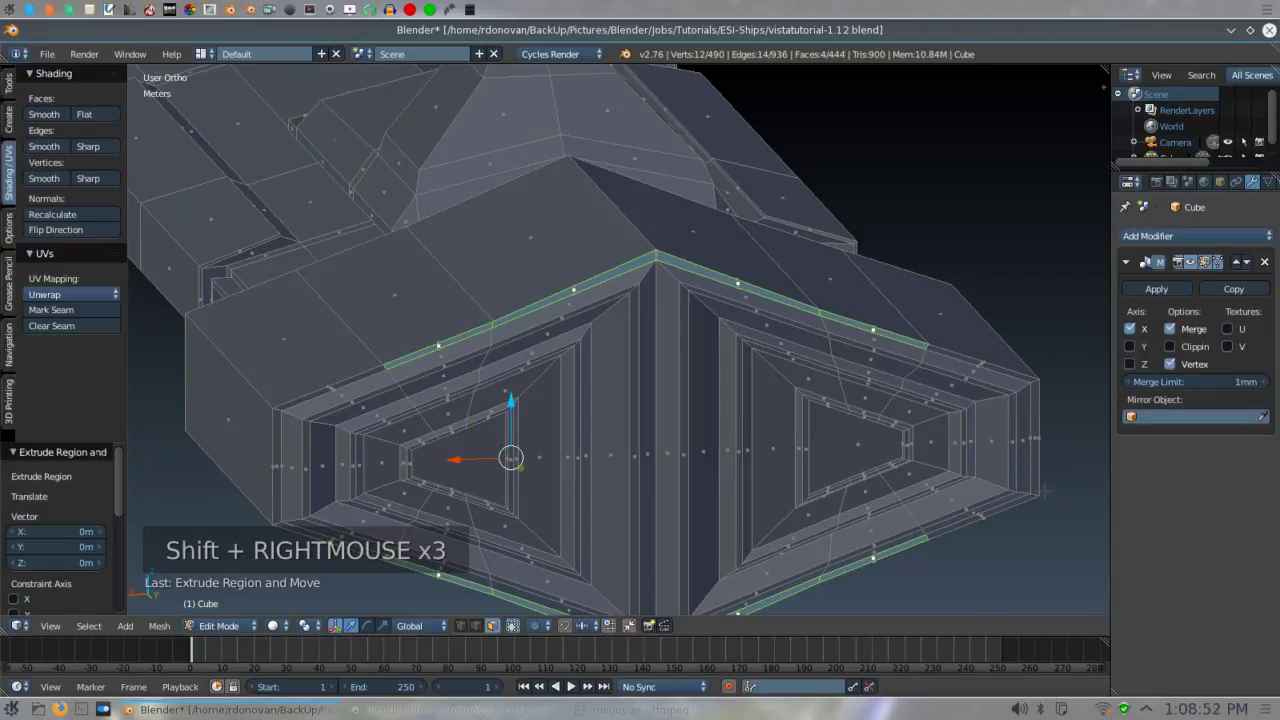
key("KP_7")
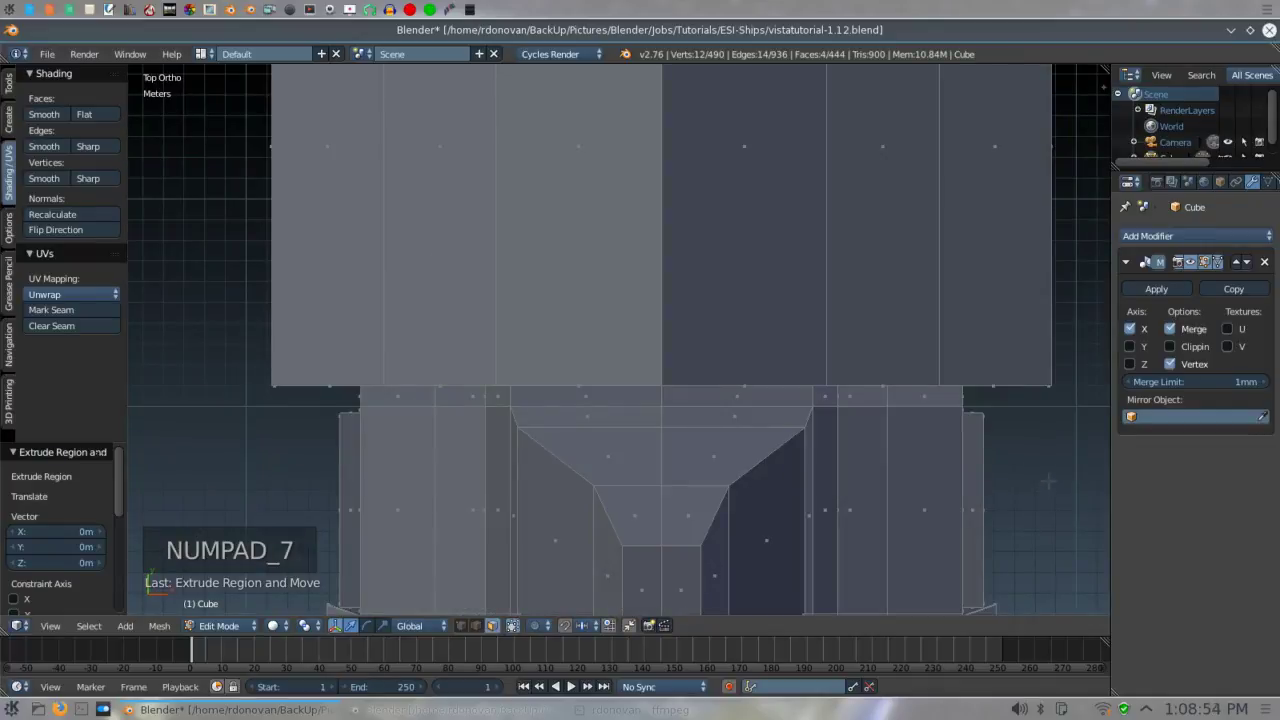
middle_click_drag(893, 70, 836, 155, "shift")
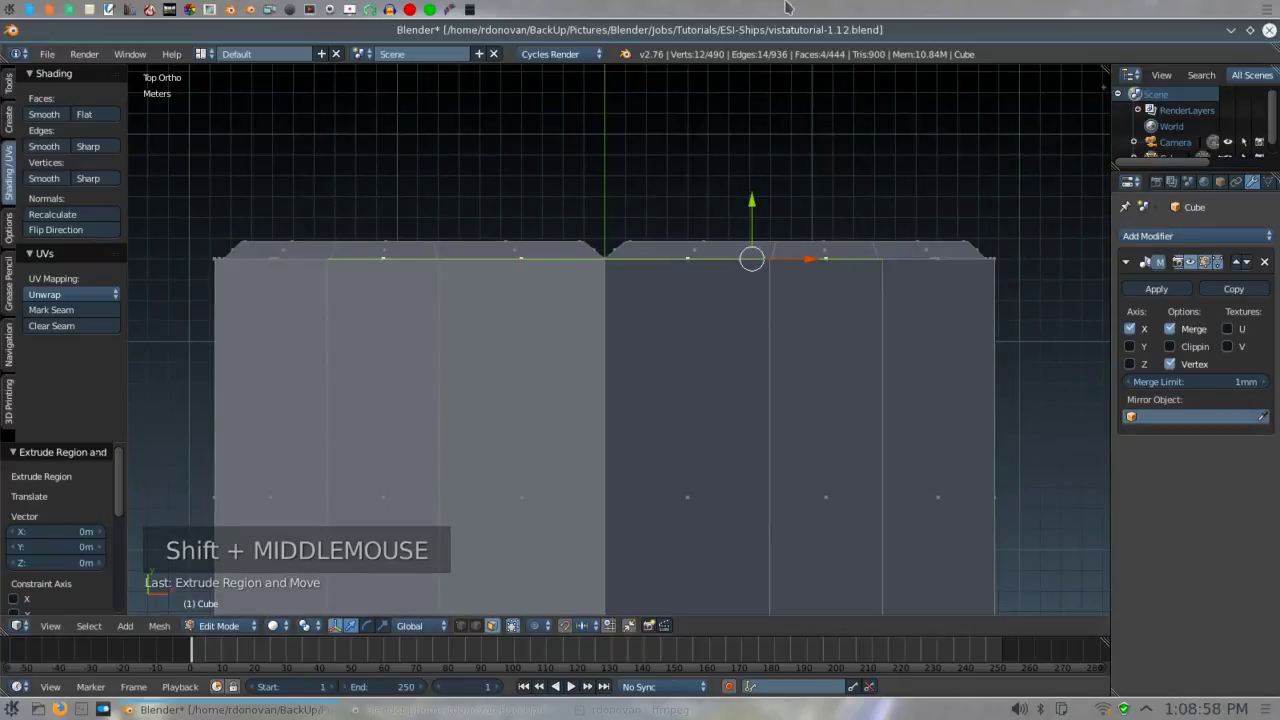
left_click_drag(752, 201, 751, 117)
- Deselect the outer upper and lower rim faces and move only those beside the centreline 3.703 m further along Y
middle_click_drag(790, 101, 818, 107)
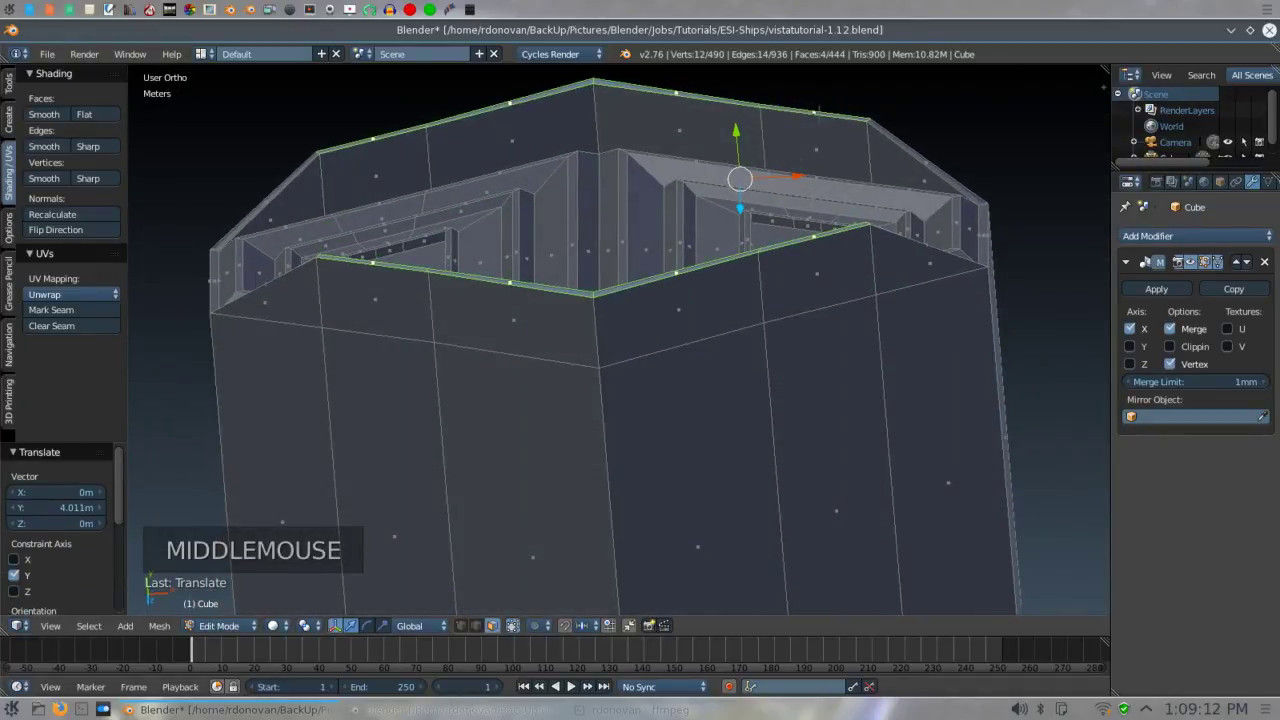
right_click(818, 108, "shift")
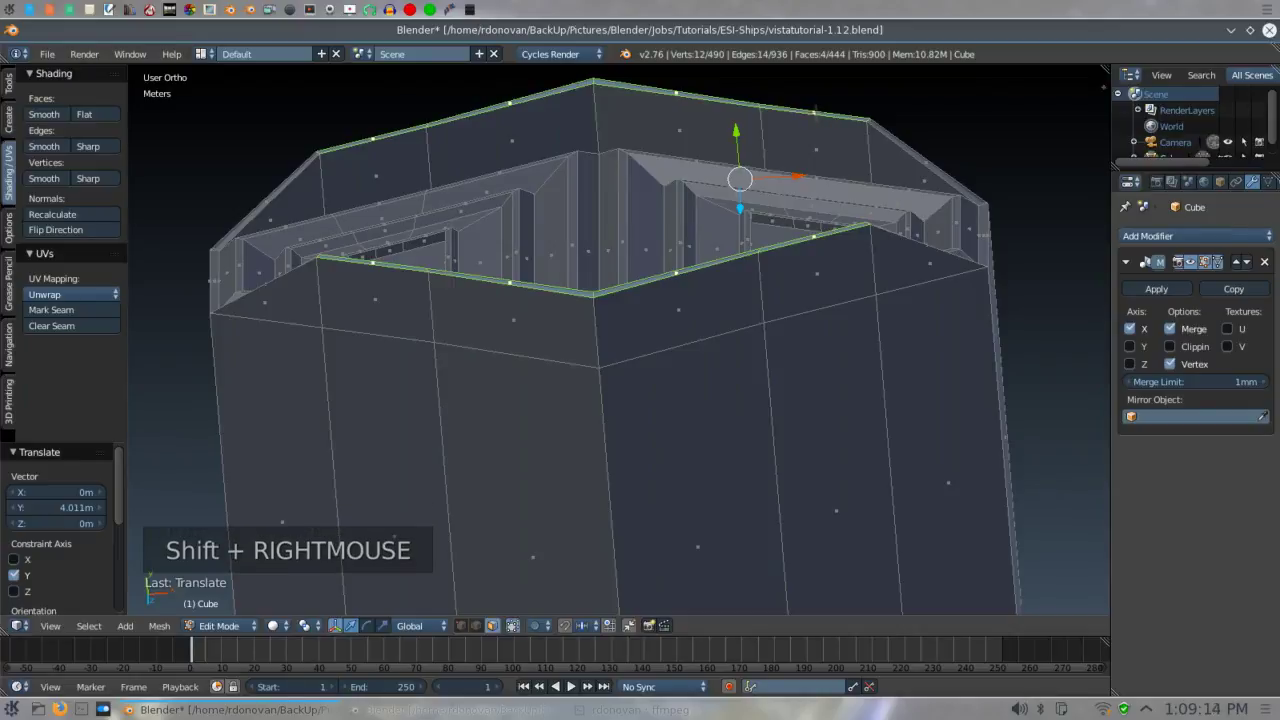
right_click(815, 110, "shift")
middle_click_drag(810, 136, 815, 138)
scroll(815, 138, "up", 2)
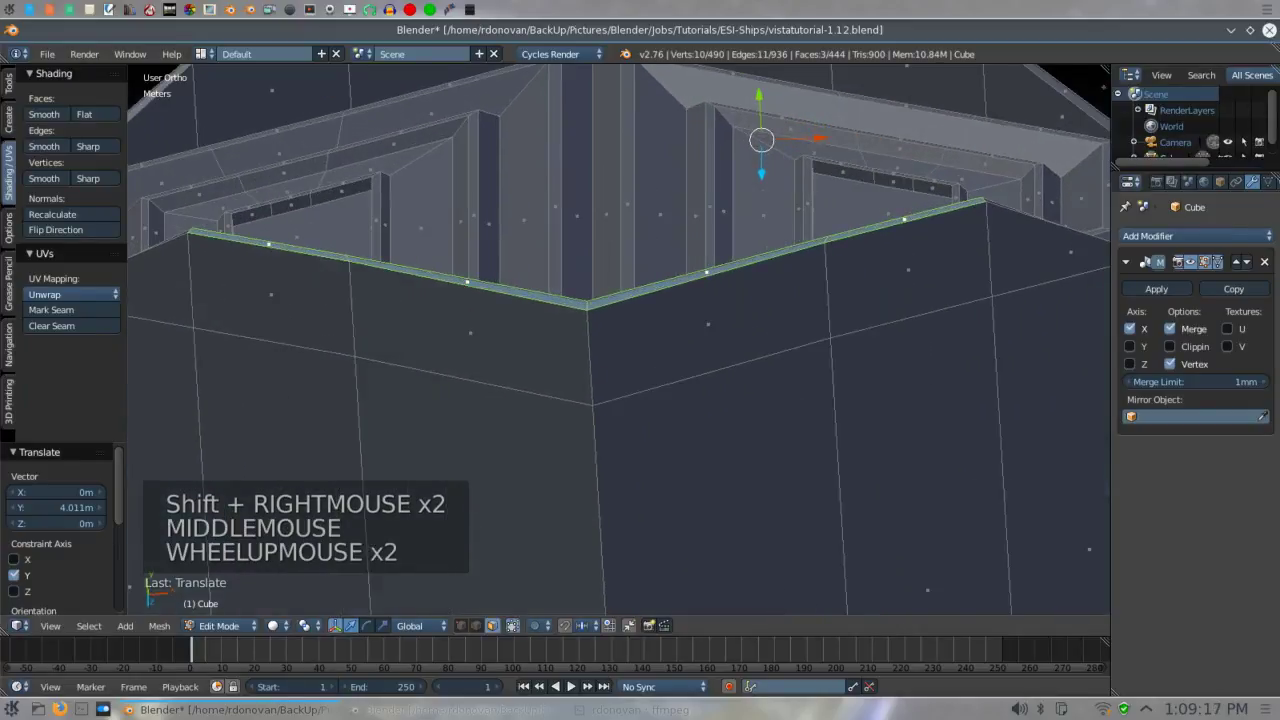
right_click(904, 221, "shift")
scroll(904, 221, "down", 2)
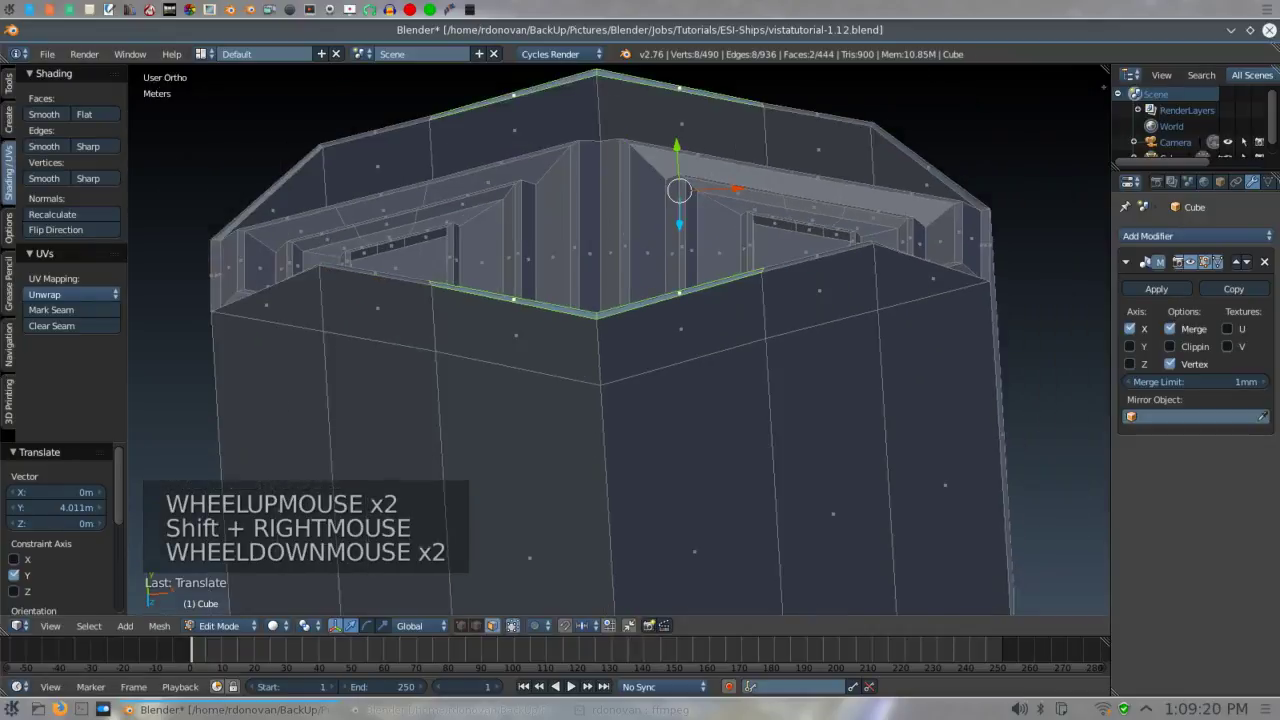
key("KP_7")
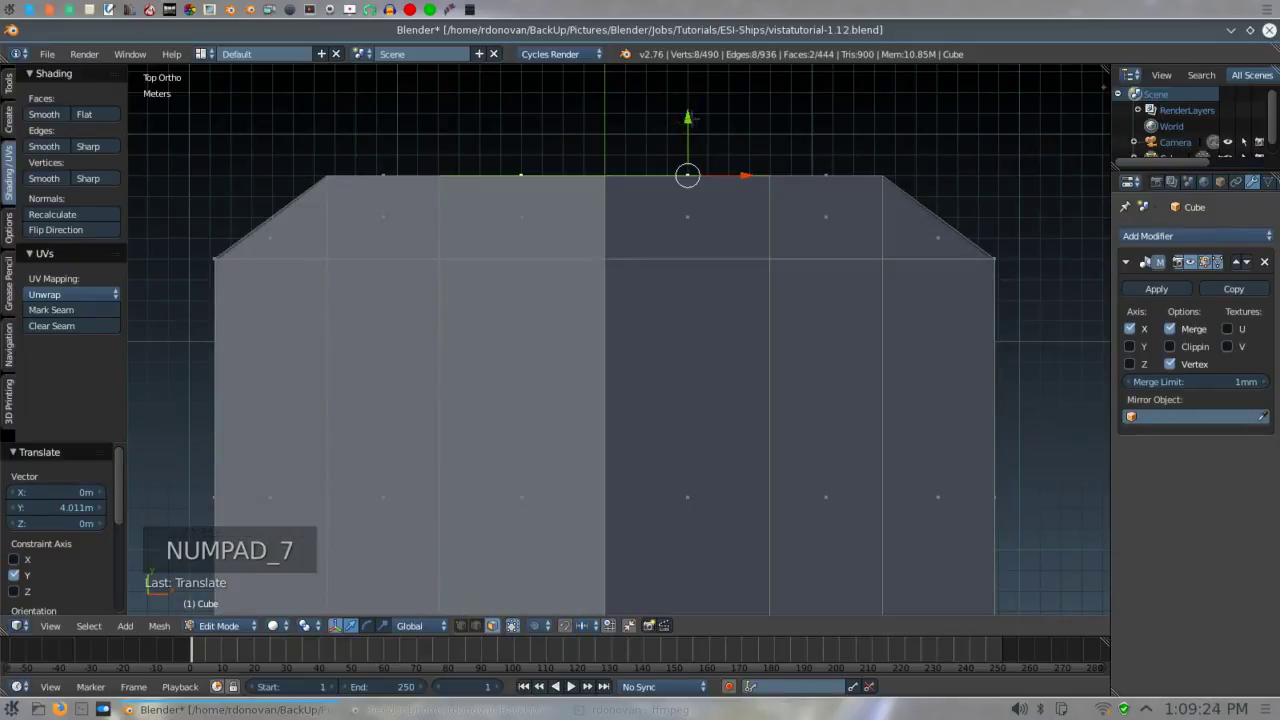
left_click_drag(687, 118, 687, 46)
left_click_drag(684, 581, 684, 577)
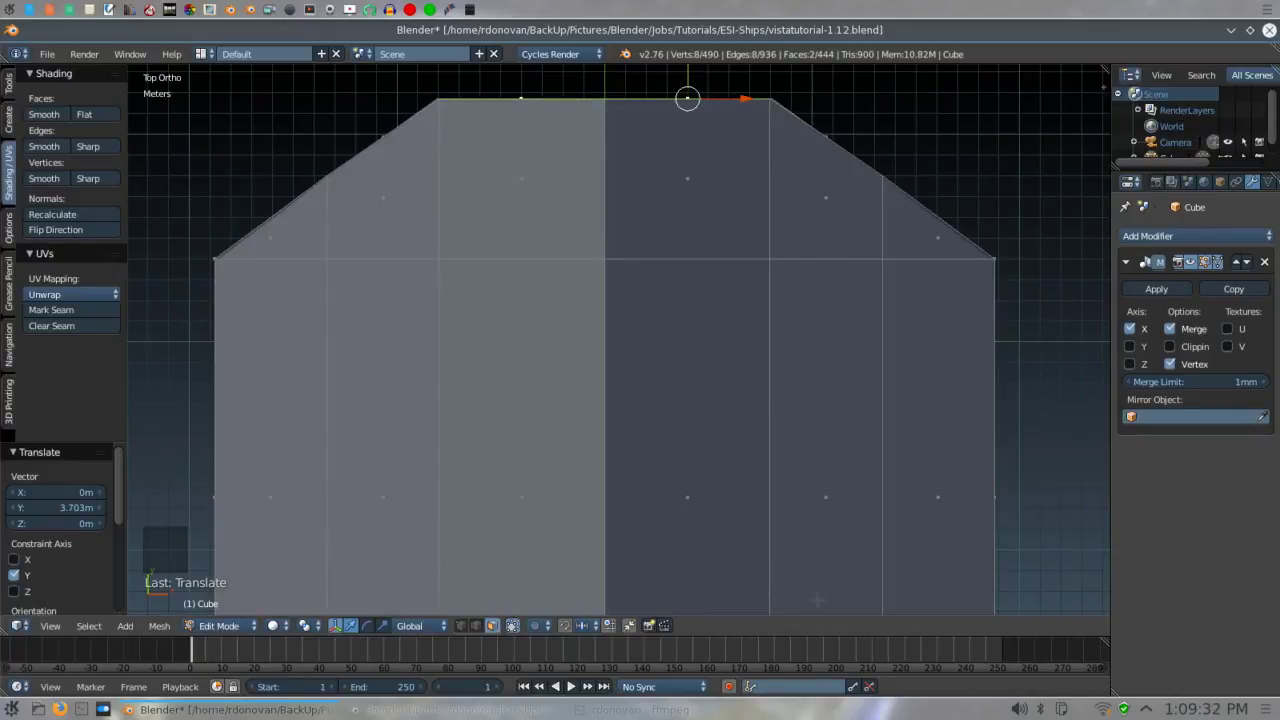
- In edge selection mode, select the rim's upper and lower centreline edges and move them 2.237 m along Y
middle_click_drag(697, 586, 310, 400)
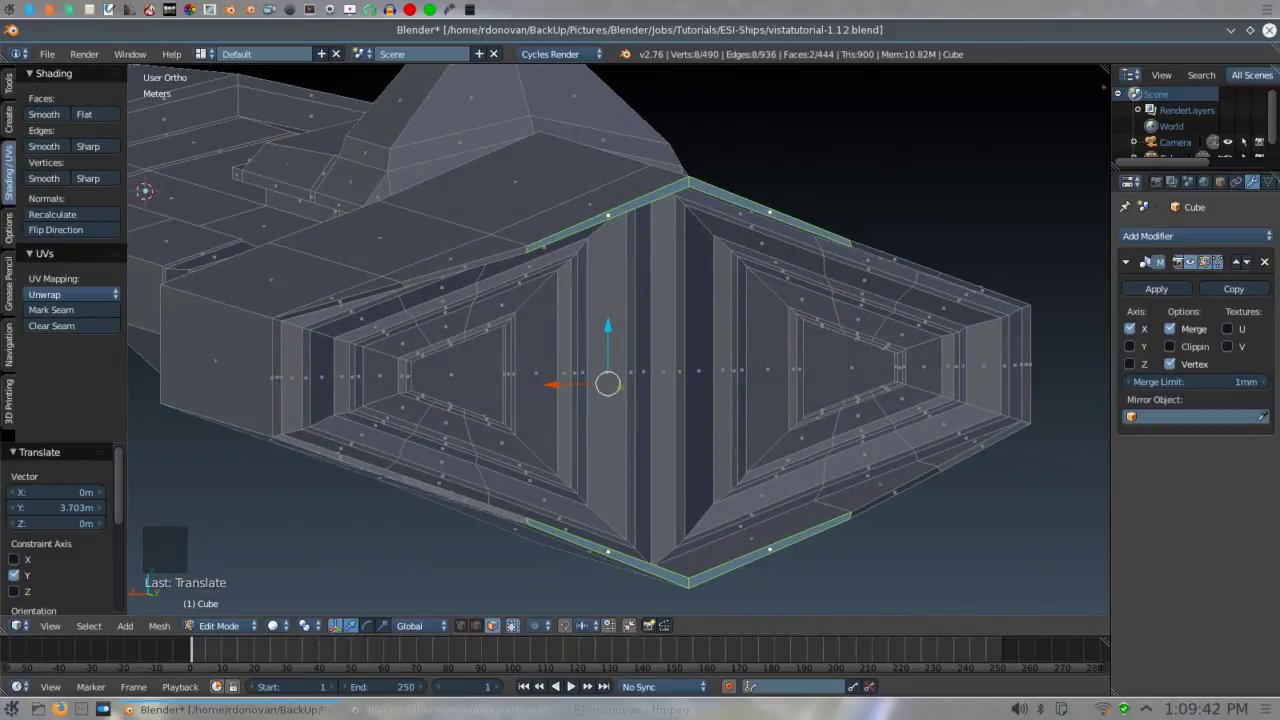
key("ctrl+Tab")
left_click(314, 403)
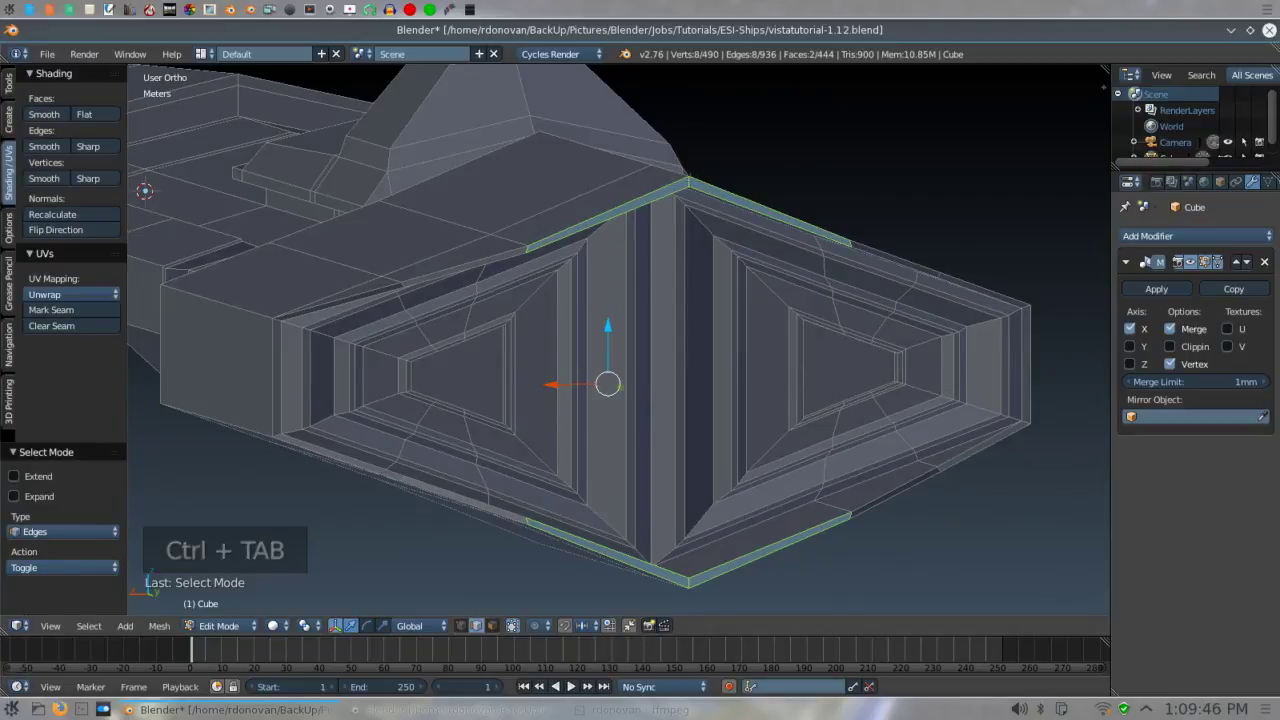
right_click(687, 184)
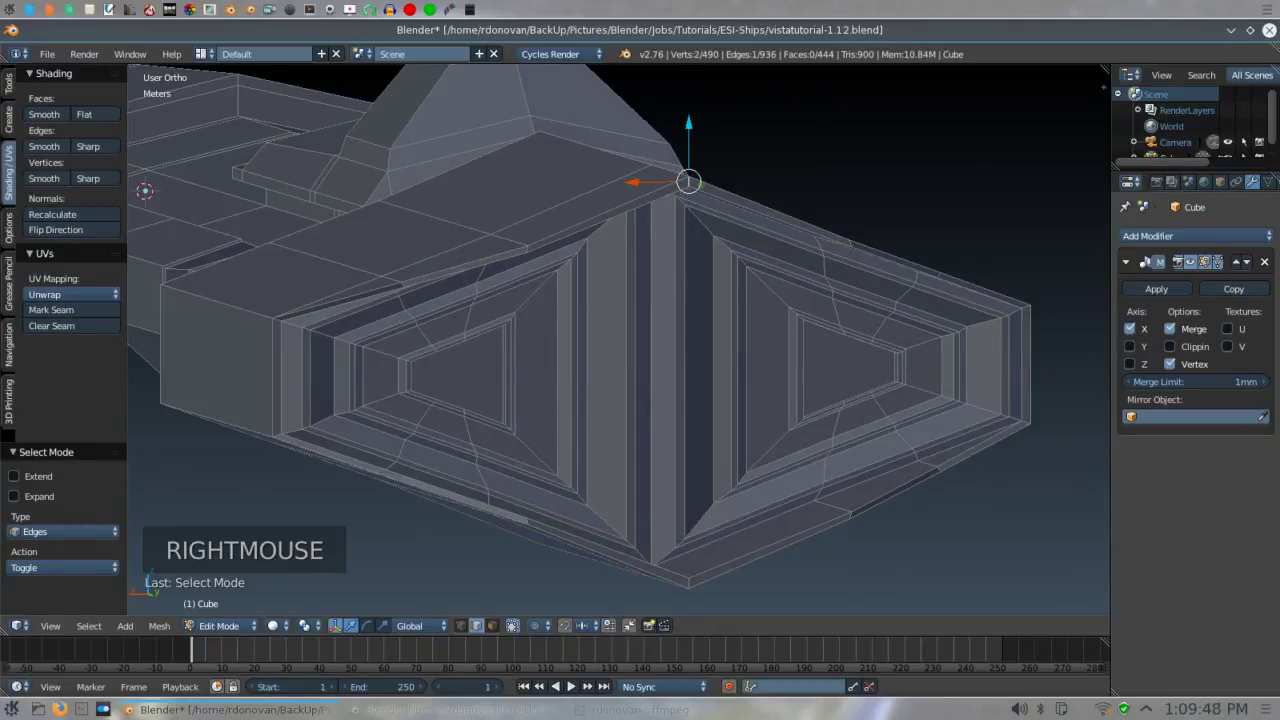
right_click(688, 578, "shift")
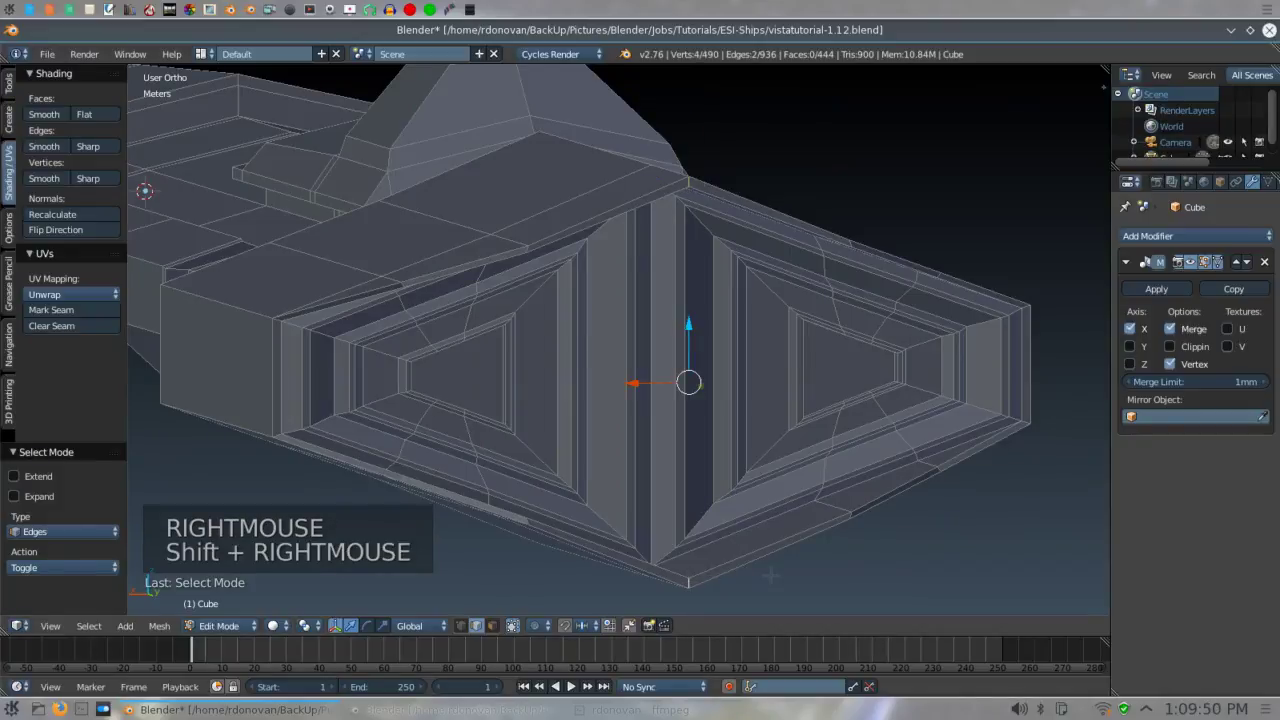
key("KP_7")
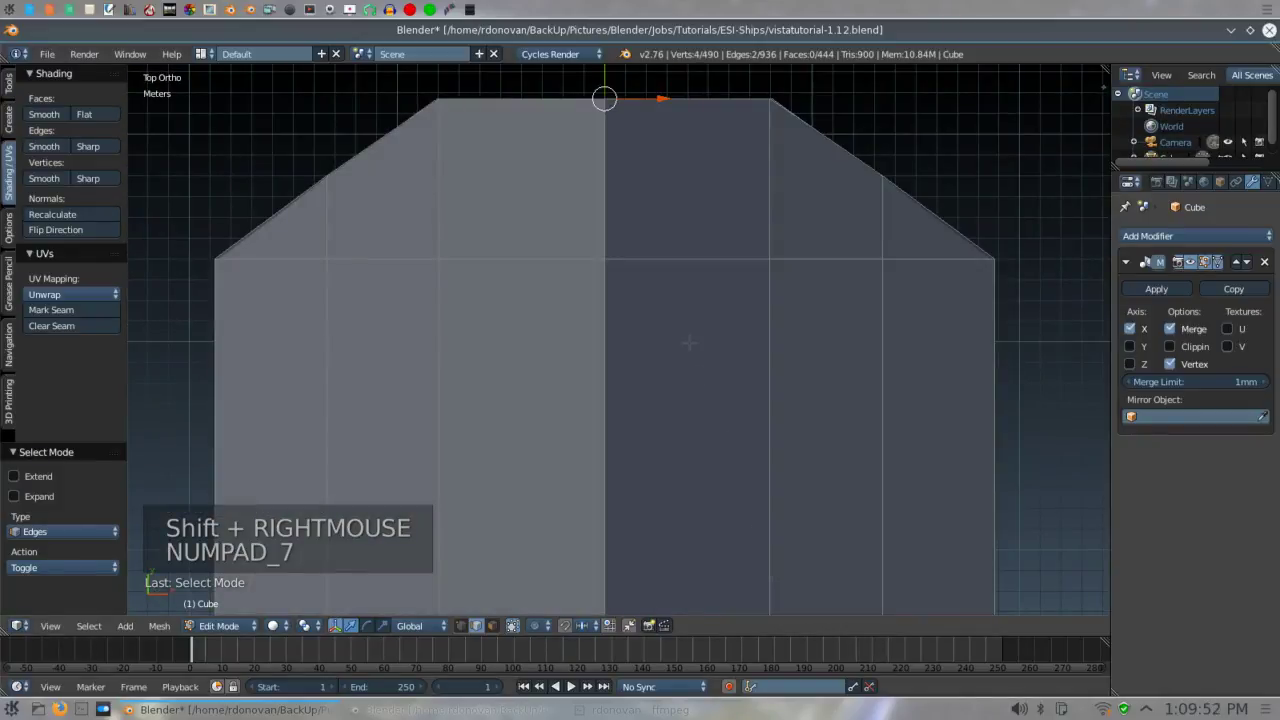
middle_click_drag(620, 330, 640, 579, "shift")
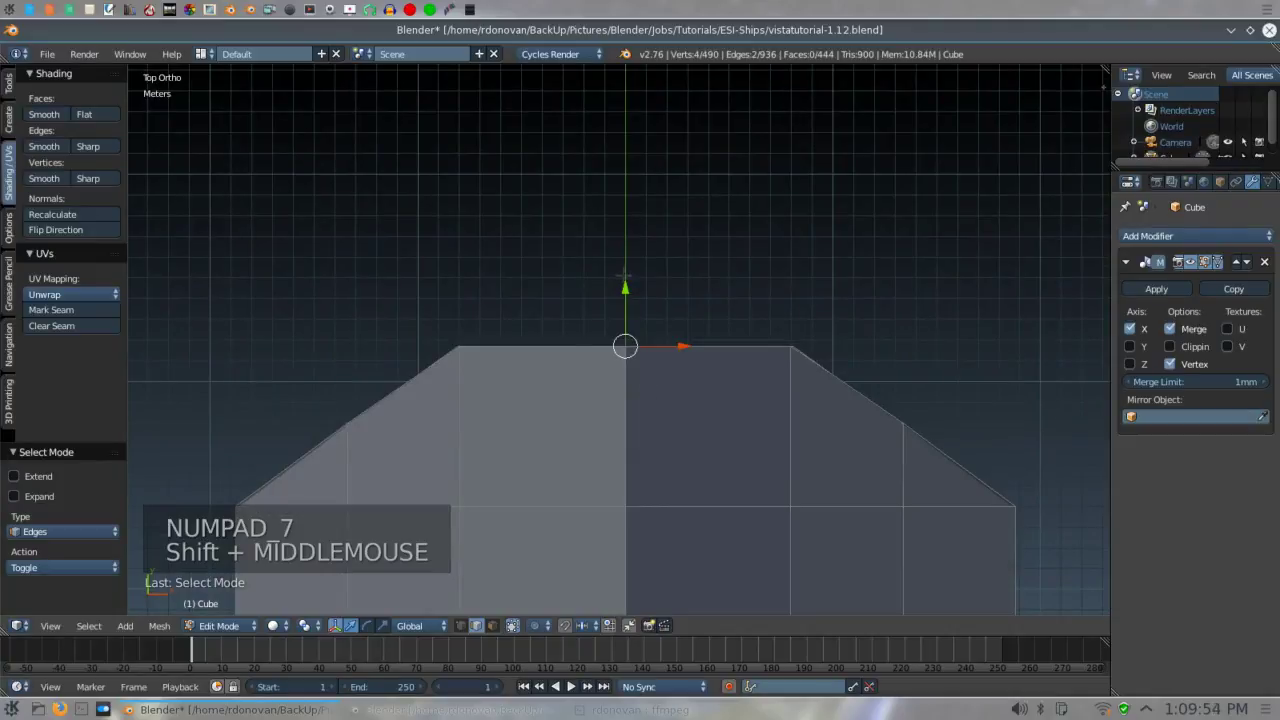
left_click_drag(625, 288, 623, 238)
- Examine the ship's whole silhouette and its extended stern from the side and at an angle from the front
middle_click_drag(623, 238, 659, 132)
scroll(576, 119, "down", 1)
scroll(576, 119, "down", 4)
middle_click_drag(494, 160, 655, 192, "shift")
middle_click_drag(663, 191, 799, 187, "shift")
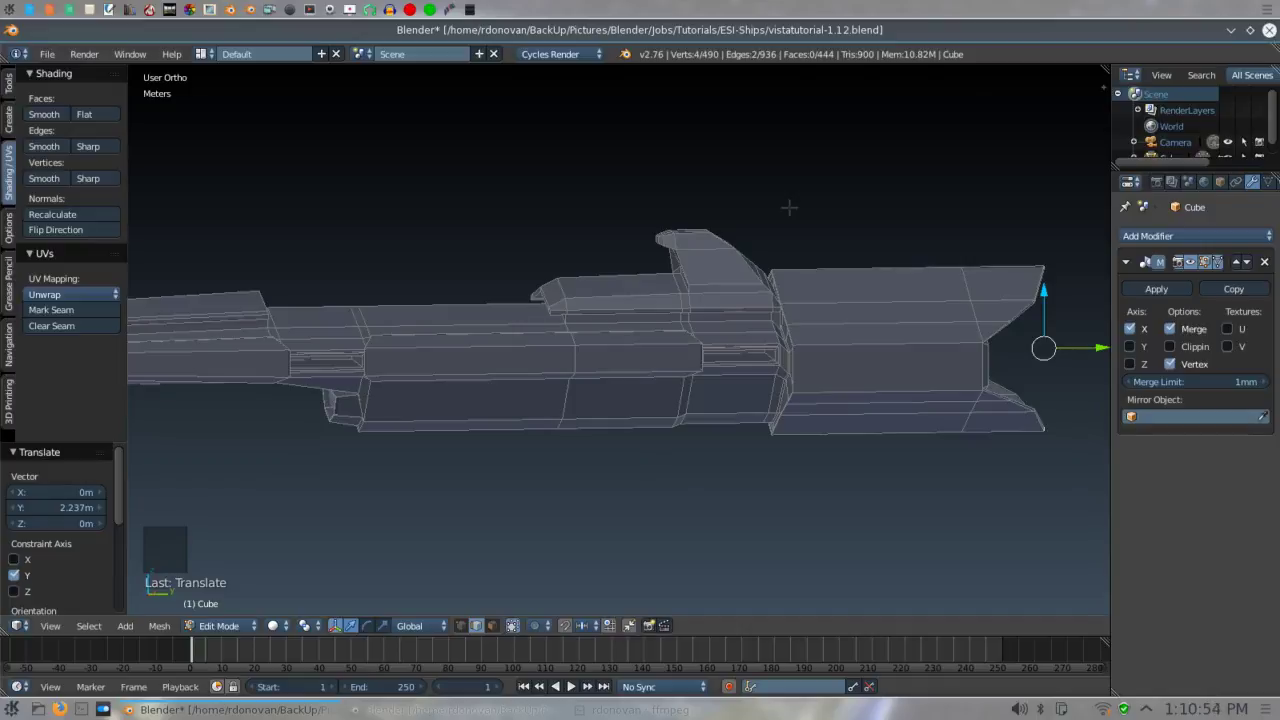
scroll(789, 207, "down", 2)
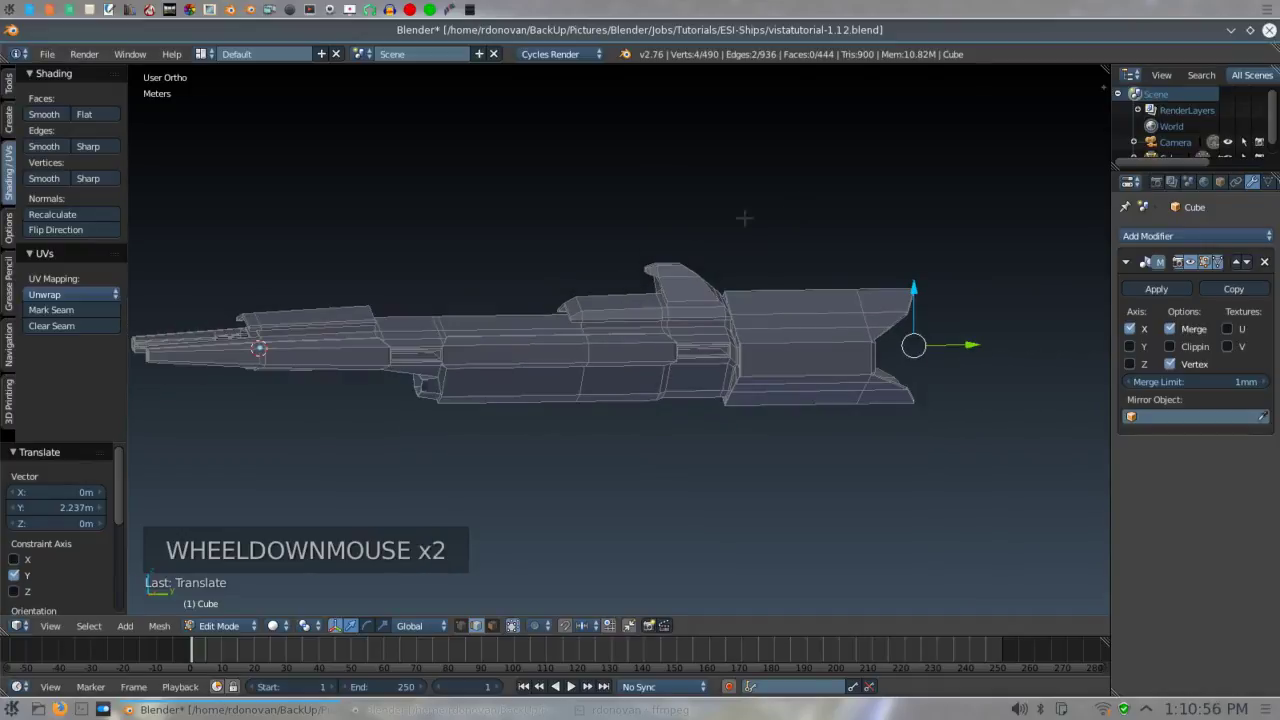
middle_click_drag(612, 229, 596, 229)
key("KP_3")
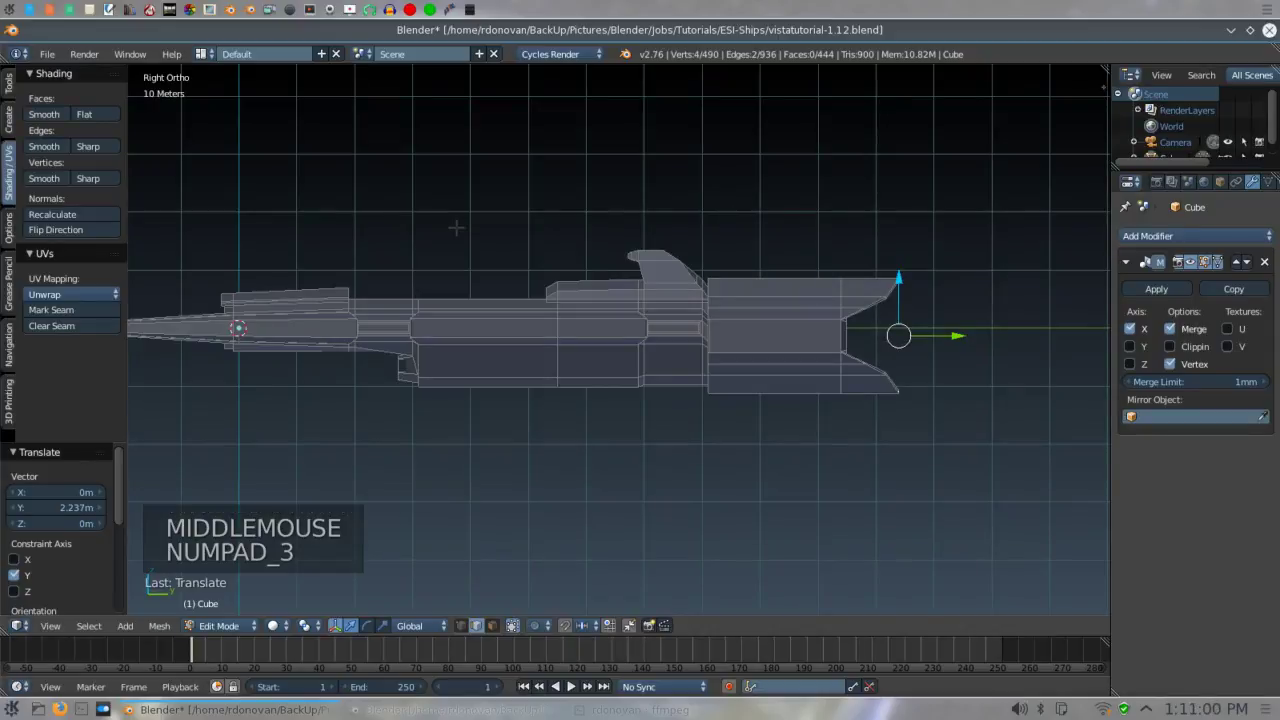
middle_click_drag(456, 228, 591, 217, "shift")
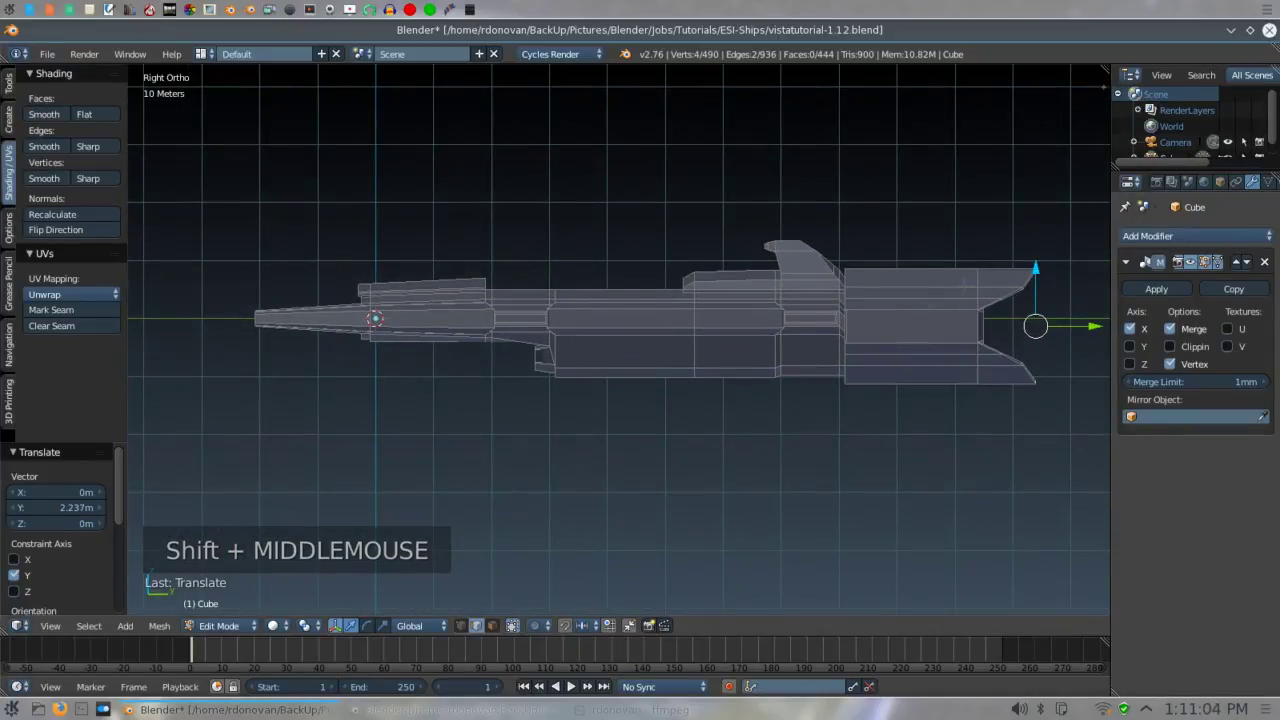
middle_click_drag(277, 284, 321, 315)
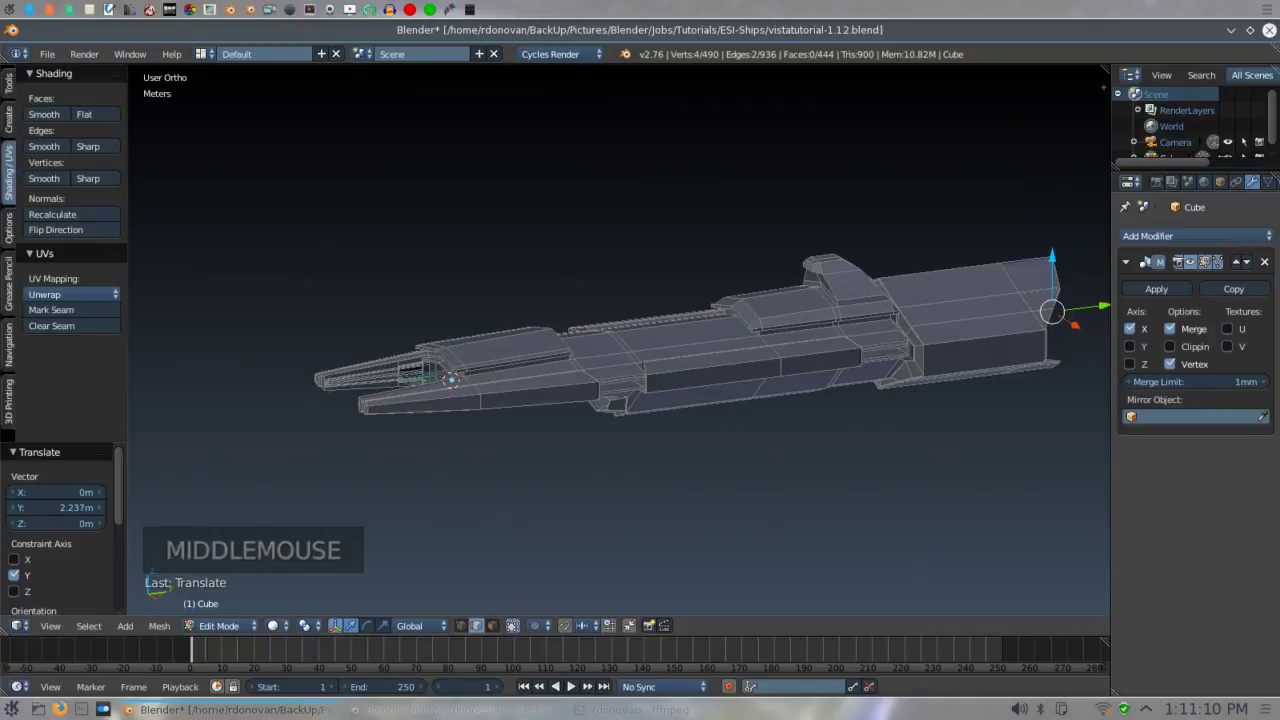
- Set the mesh selection mode to vertices and bring the two prongs at the bow into close view
key("ctrl+Tab")
left_click(300, 369)
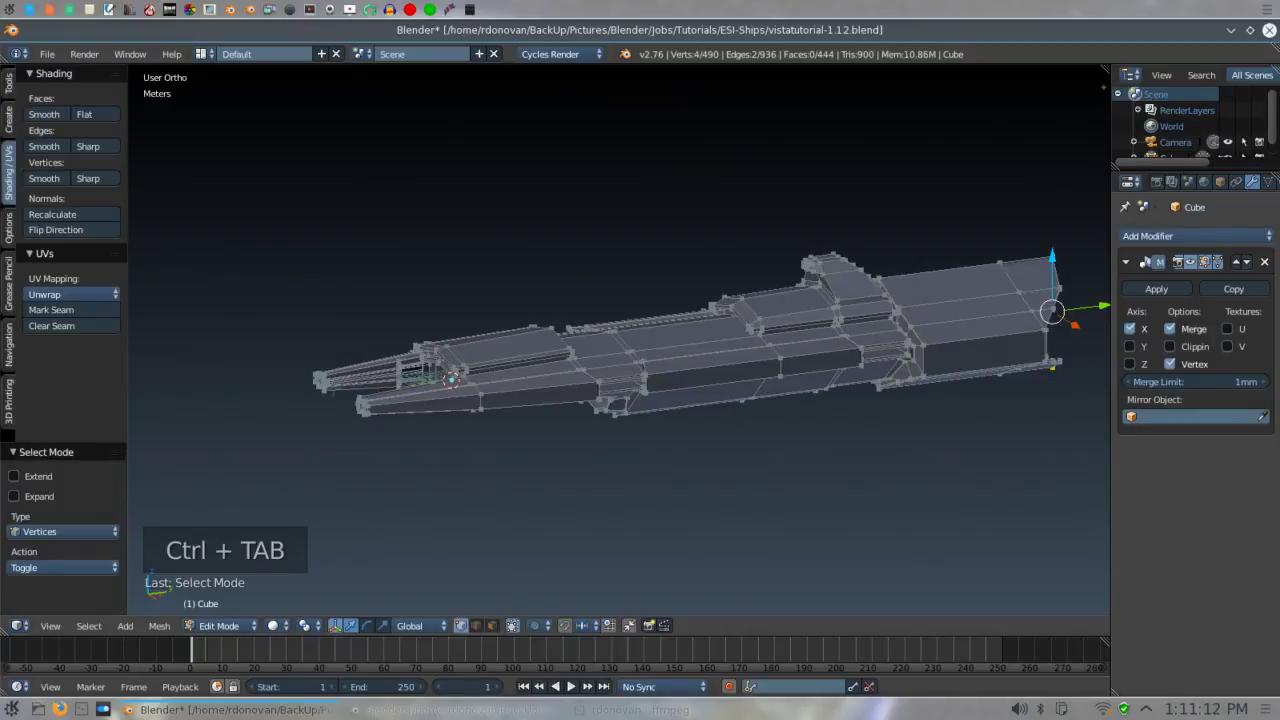
scroll(619, 340, "up", 4)
middle_click_drag(300, 369, 738, 289, "shift")
middle_click_drag(690, 254, 635, 119)
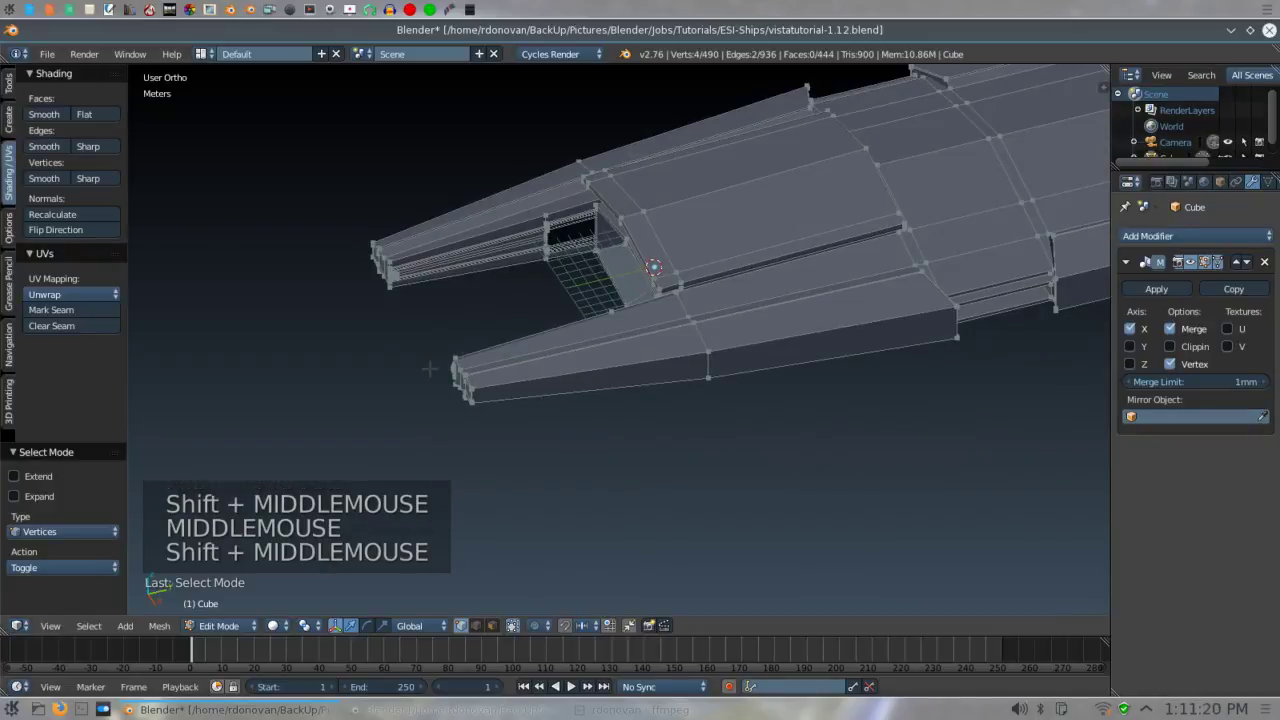
key("b")
left_click_drag(437, 340, 477, 428)
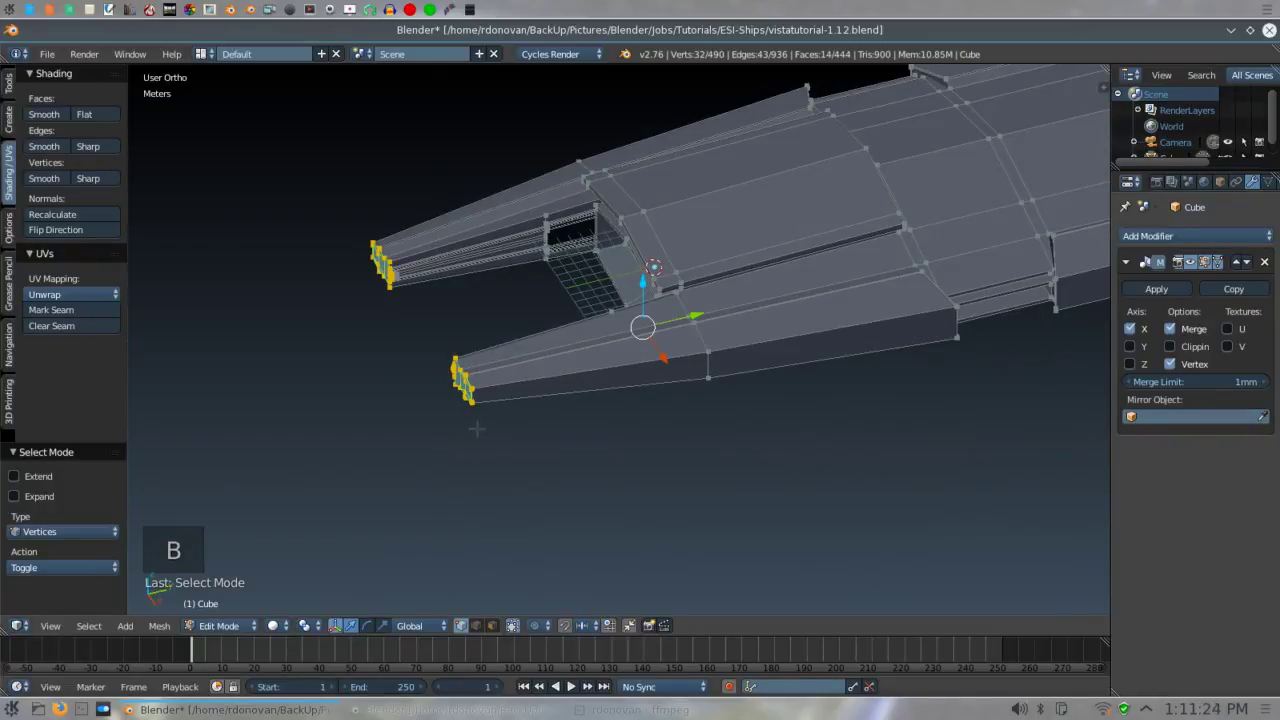
key("KP_3")
middle_click_drag(477, 428, 500, 565, "shift")
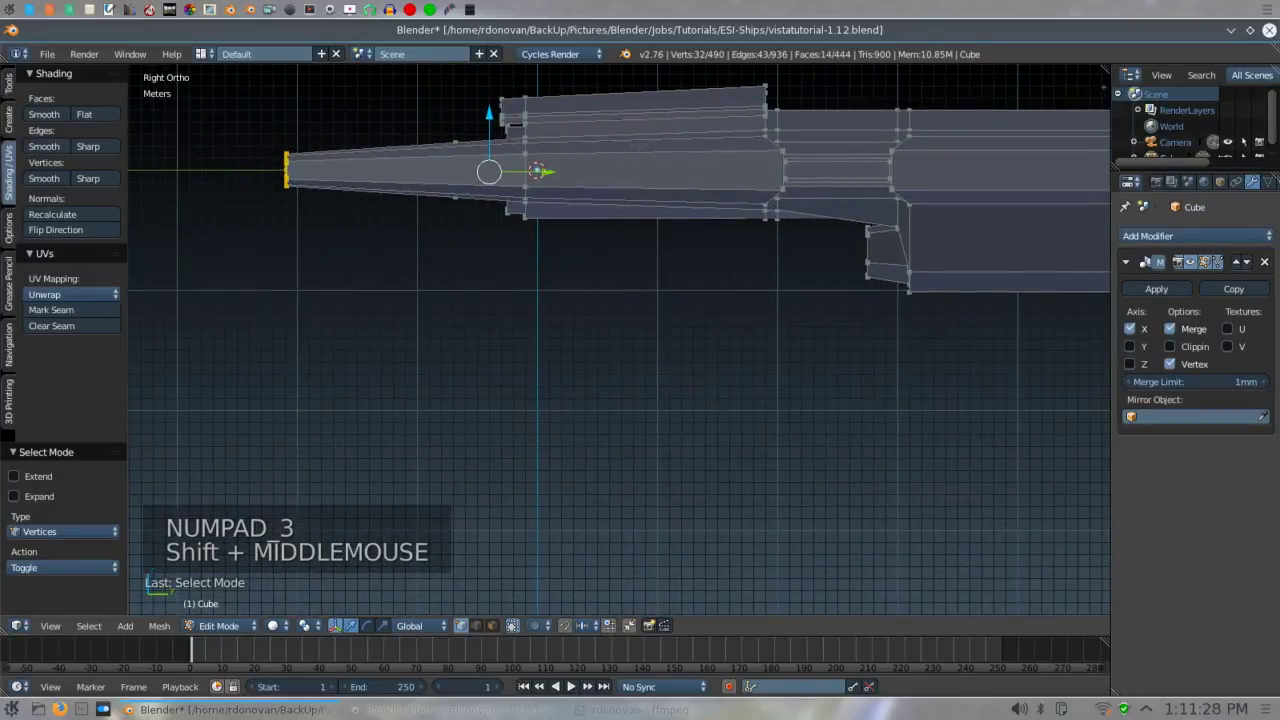
key("a")
key("a")
key("a")
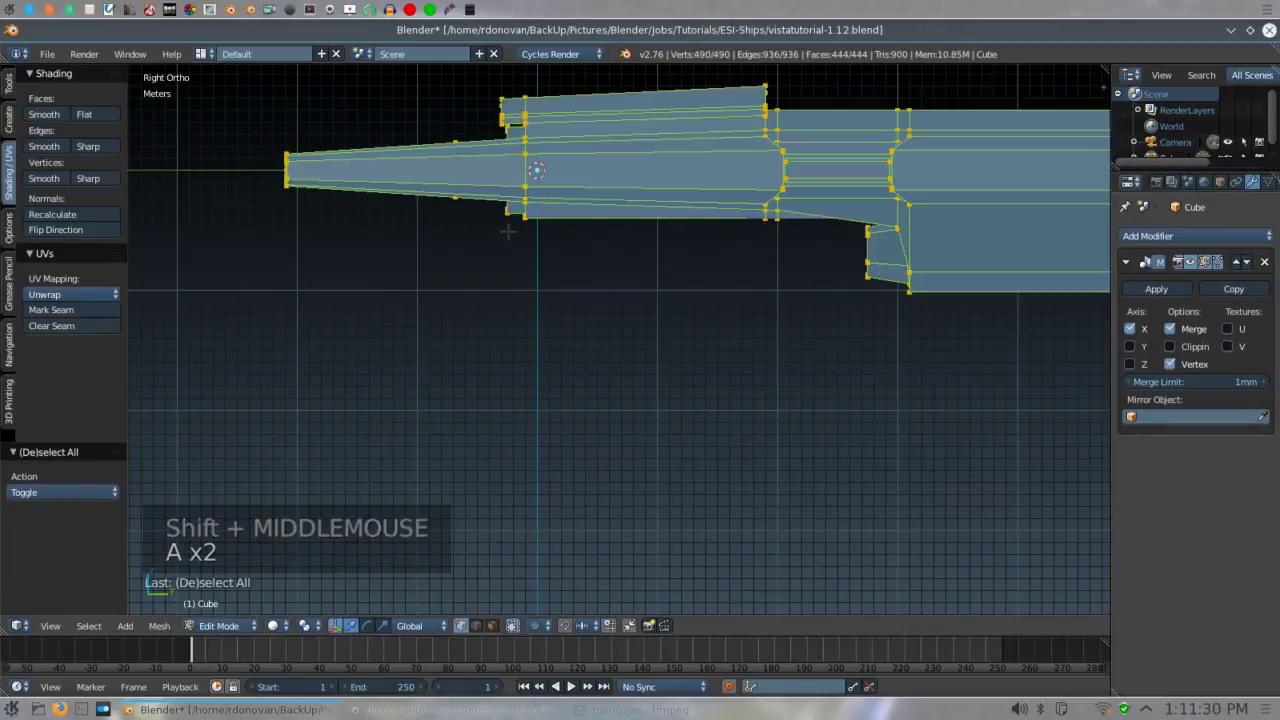
- Box-select the vertices at the tips of the bow prongs and move them -2.266 m along Y
middle_click_drag(276, 128, 297, 223)
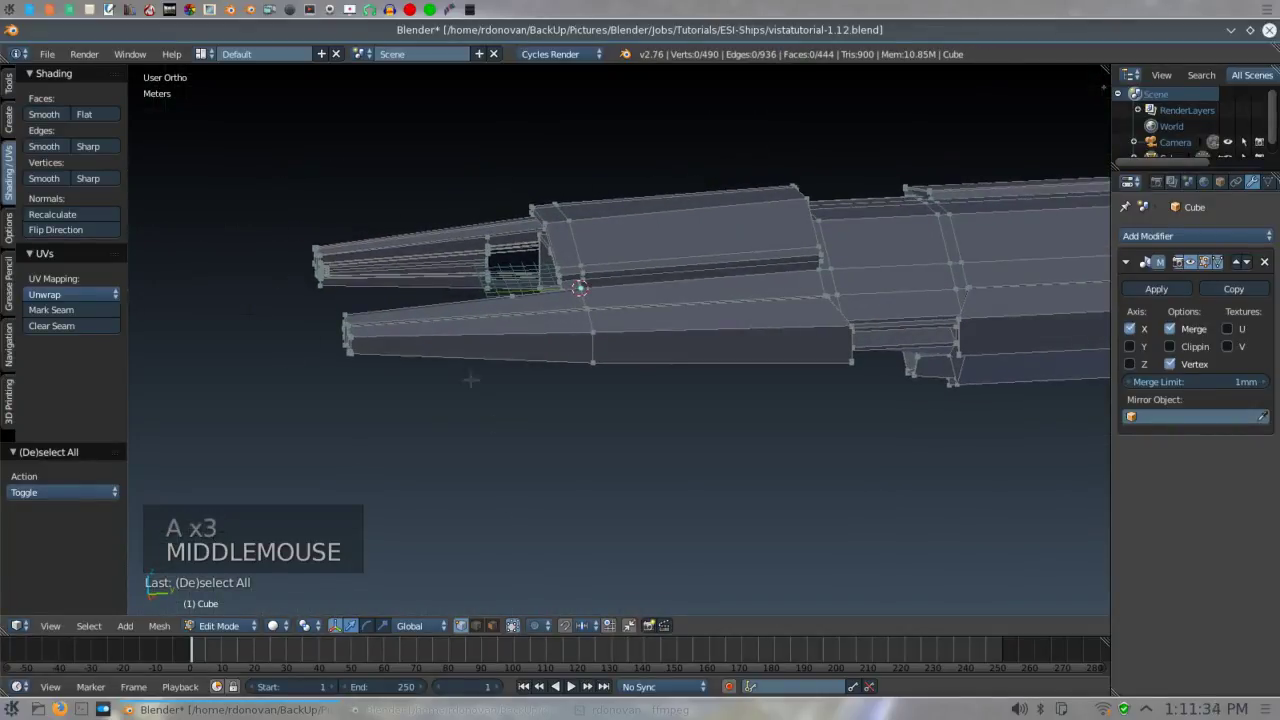
middle_click_drag(391, 390, 391, 211)
key("b")
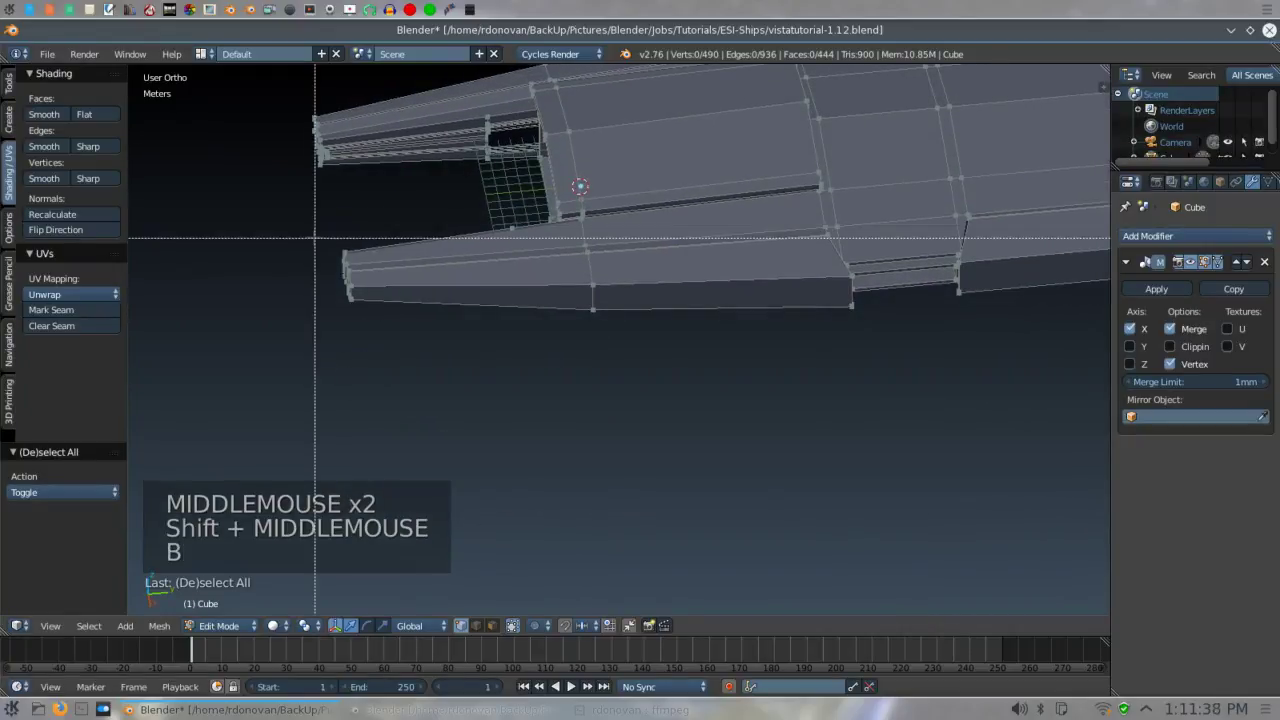
left_click_drag(315, 235, 363, 328)
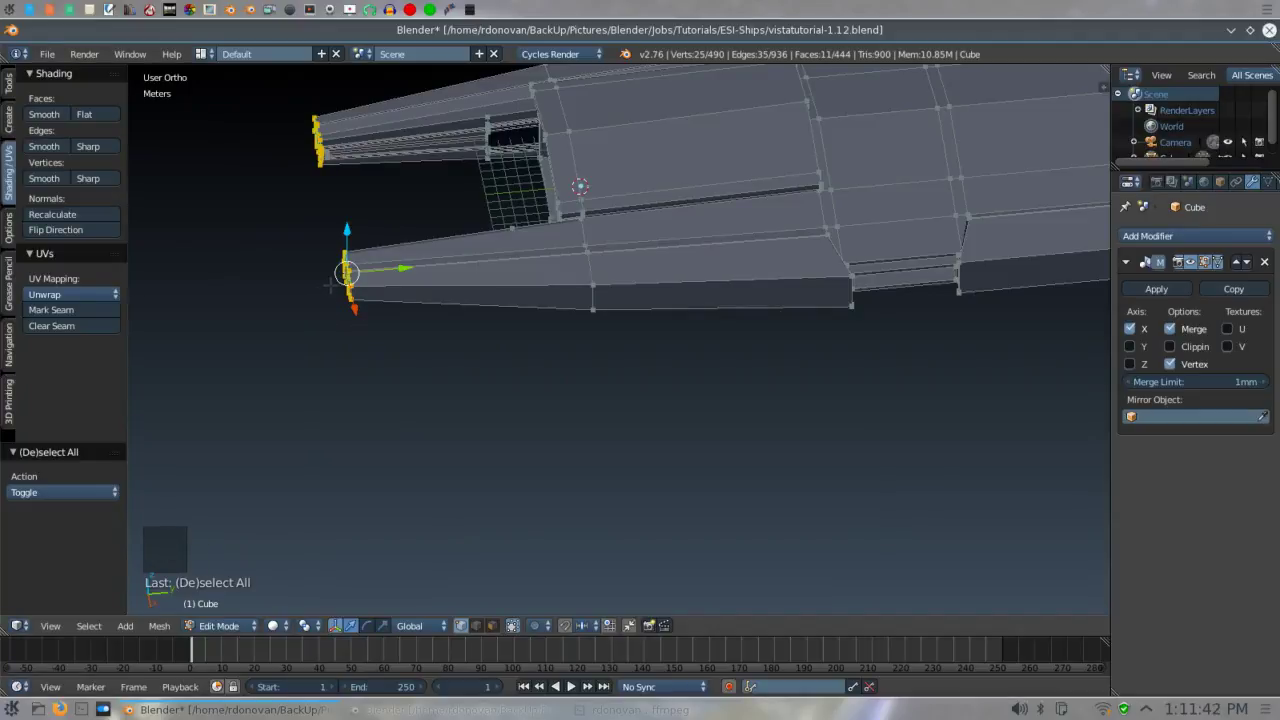
key("KP_3")
middle_click_drag(331, 283, 431, 532, "shift")
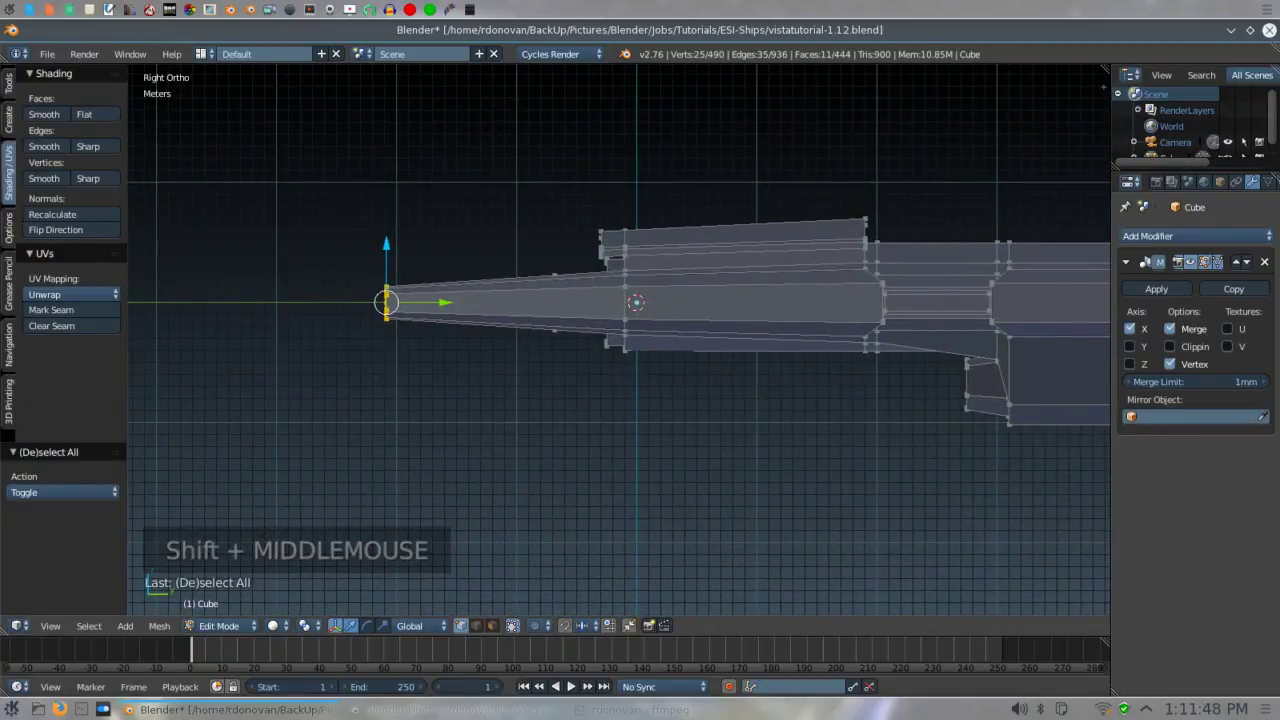
left_click_drag(440, 302, 411, 302)
- Examine the ship's silhouette from the side and inspect the lengthened bow prongs up close in Object Mode
scroll(412, 216, "down", 8)
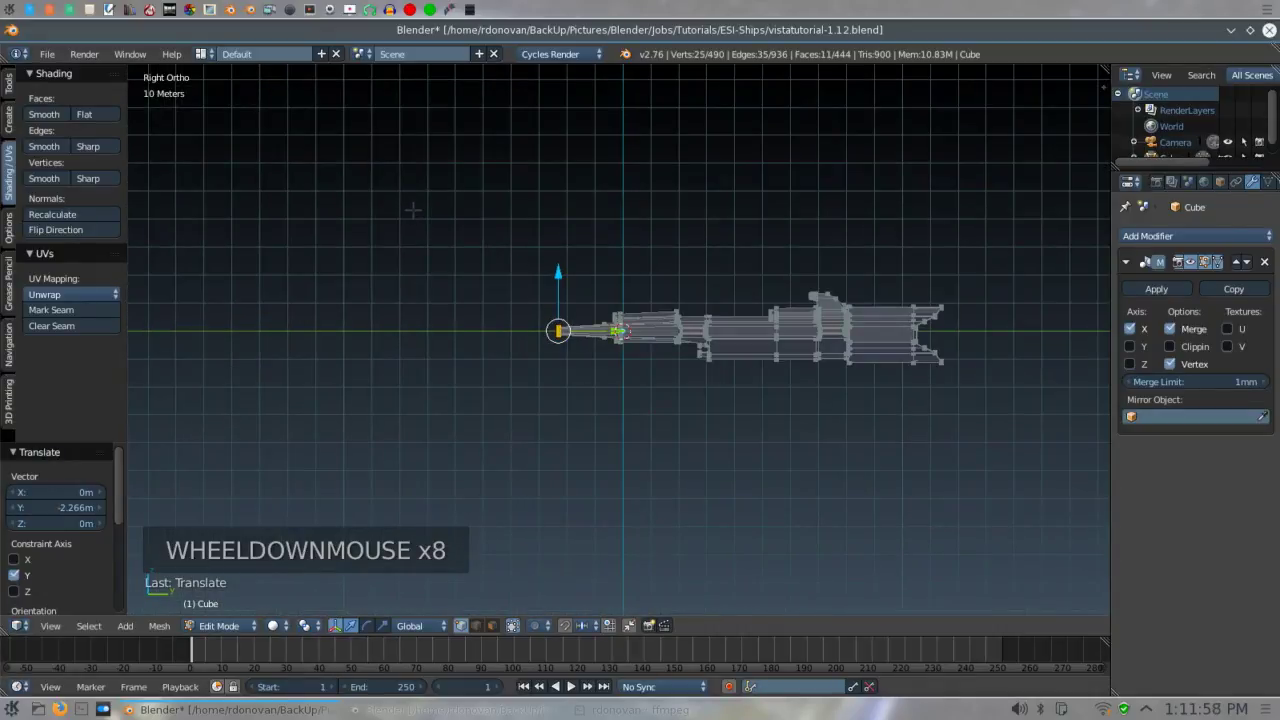
scroll(412, 210, "up", 1)
key("ctrl+Tab")
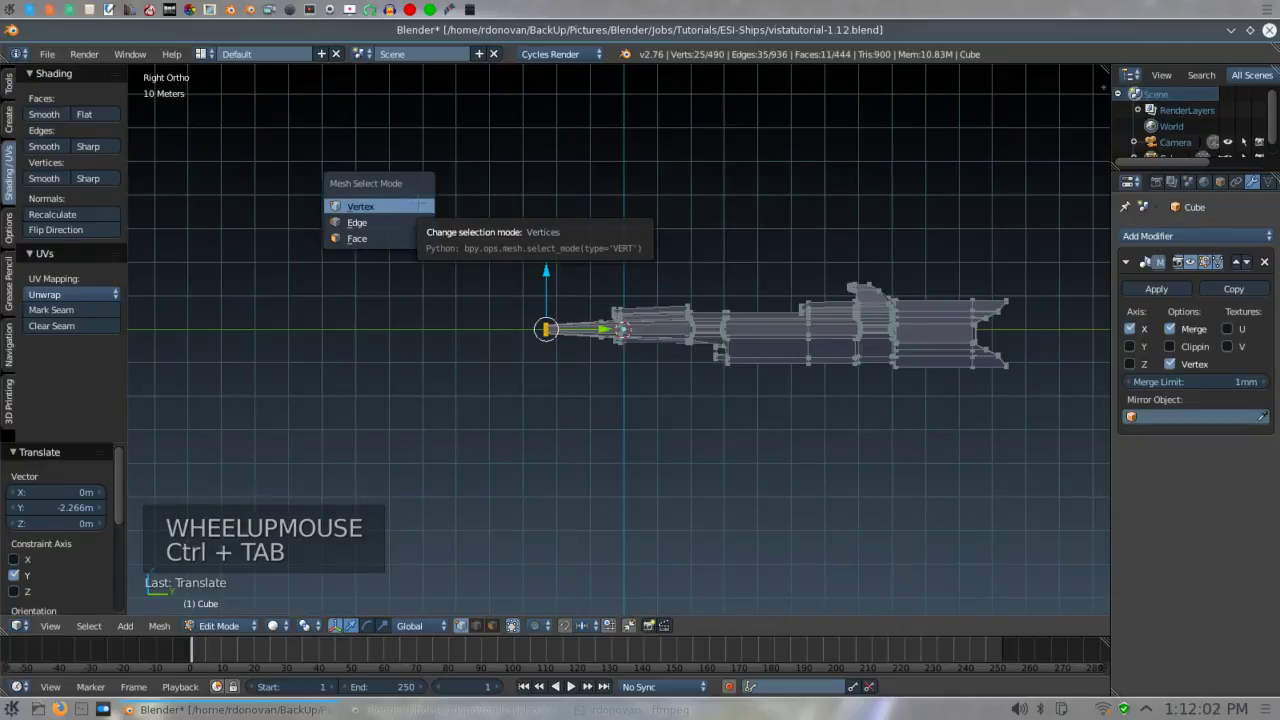
left_click(357, 222)
middle_click_drag(608, 196, 686, 240)
key("Tab")
scroll(686, 238, "up", 7)
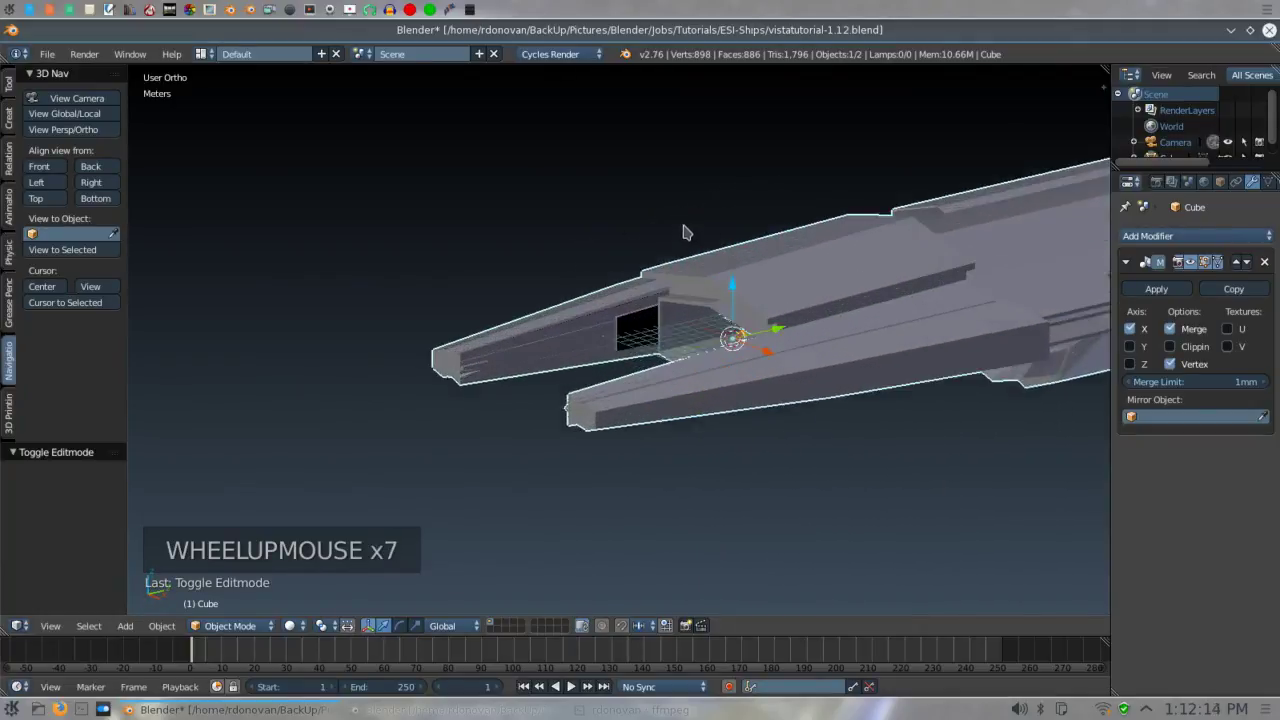
scroll(686, 232, "up", 1)
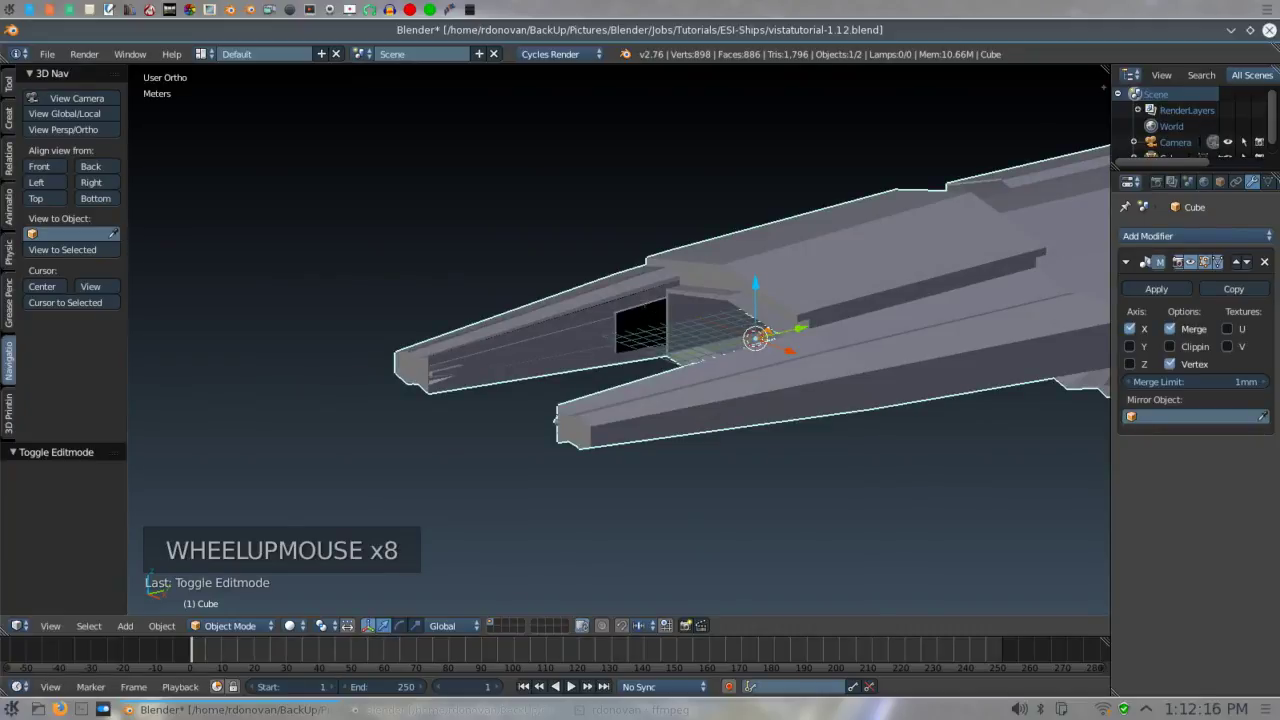
- In face selection mode, select the five dark faces of the recess on the prong's inner side and flip their normals
key("Tab")
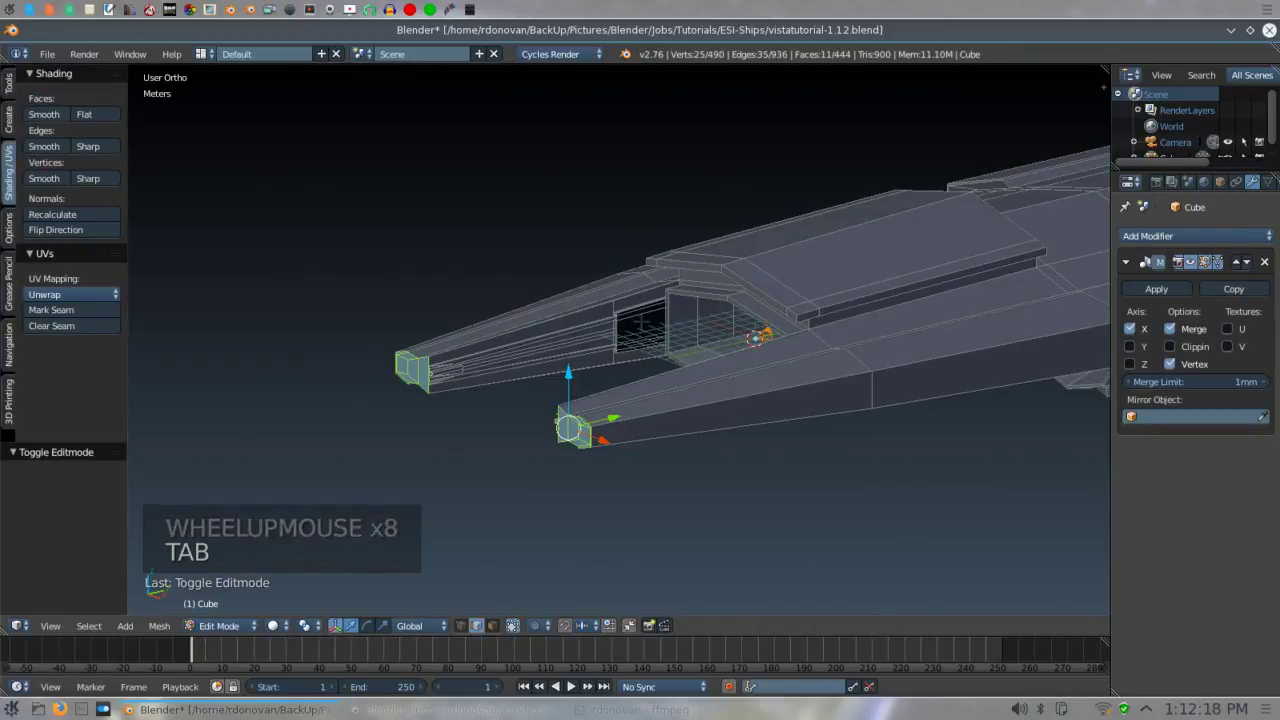
key("ctrl+Tab")
left_click(588, 332)
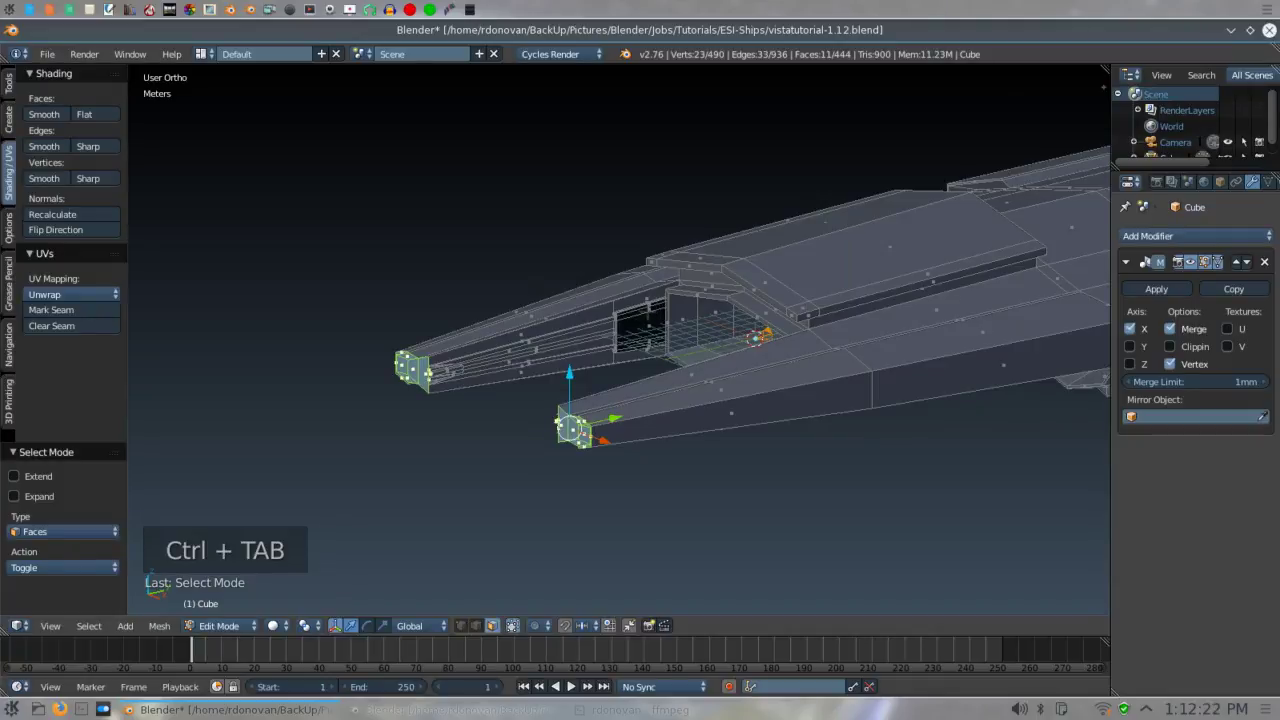
scroll(648, 311, "up", 6)
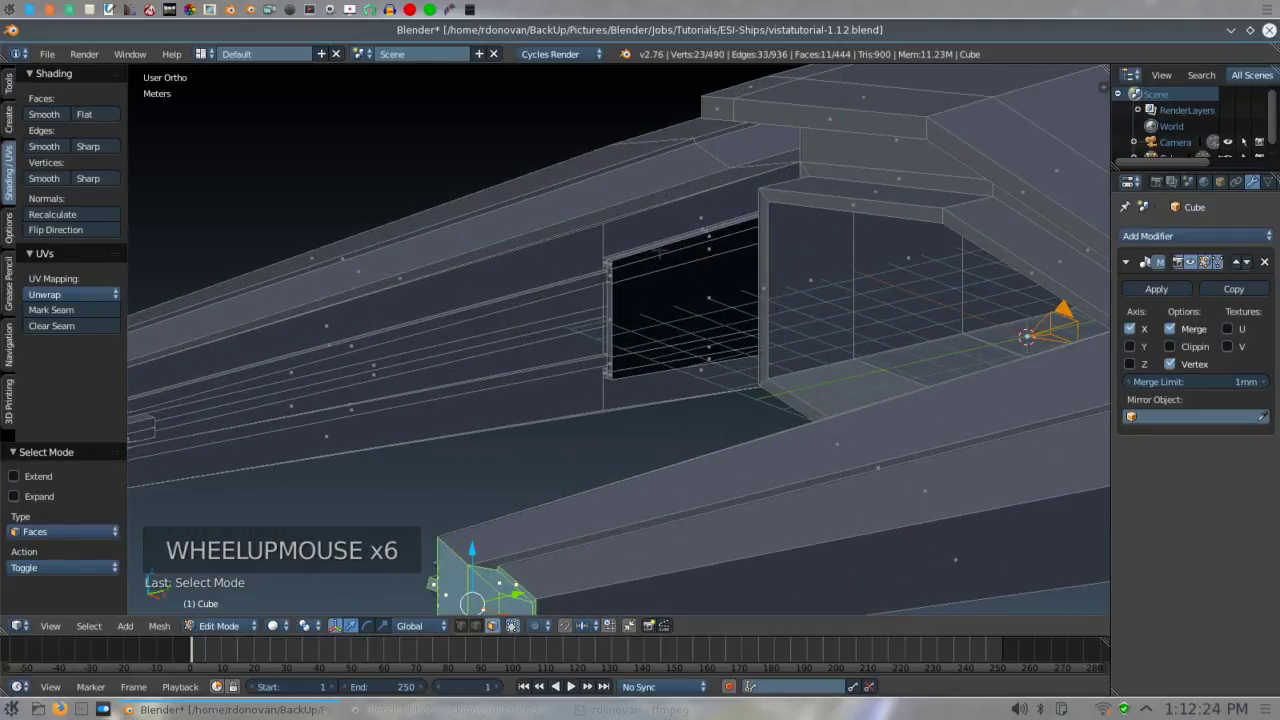
right_click(658, 256)
right_click(672, 262, "shift")
right_click(678, 272, "shift")
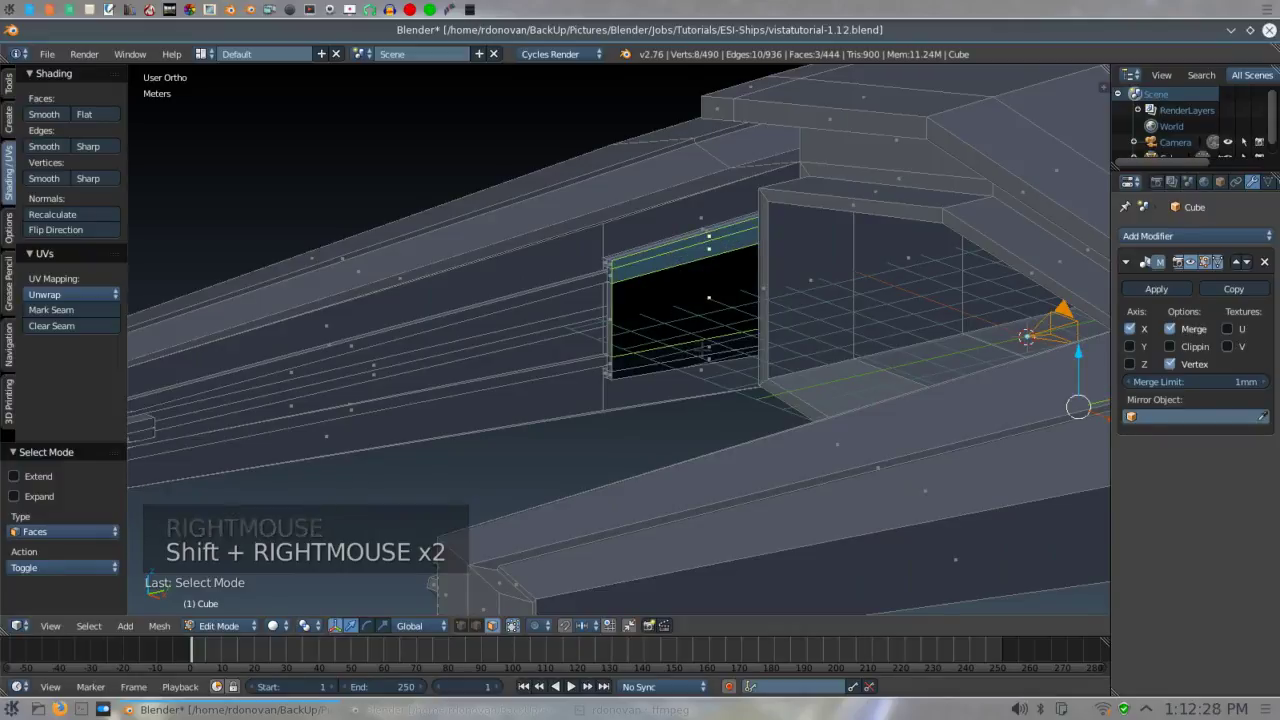
right_click(700, 300, "shift")
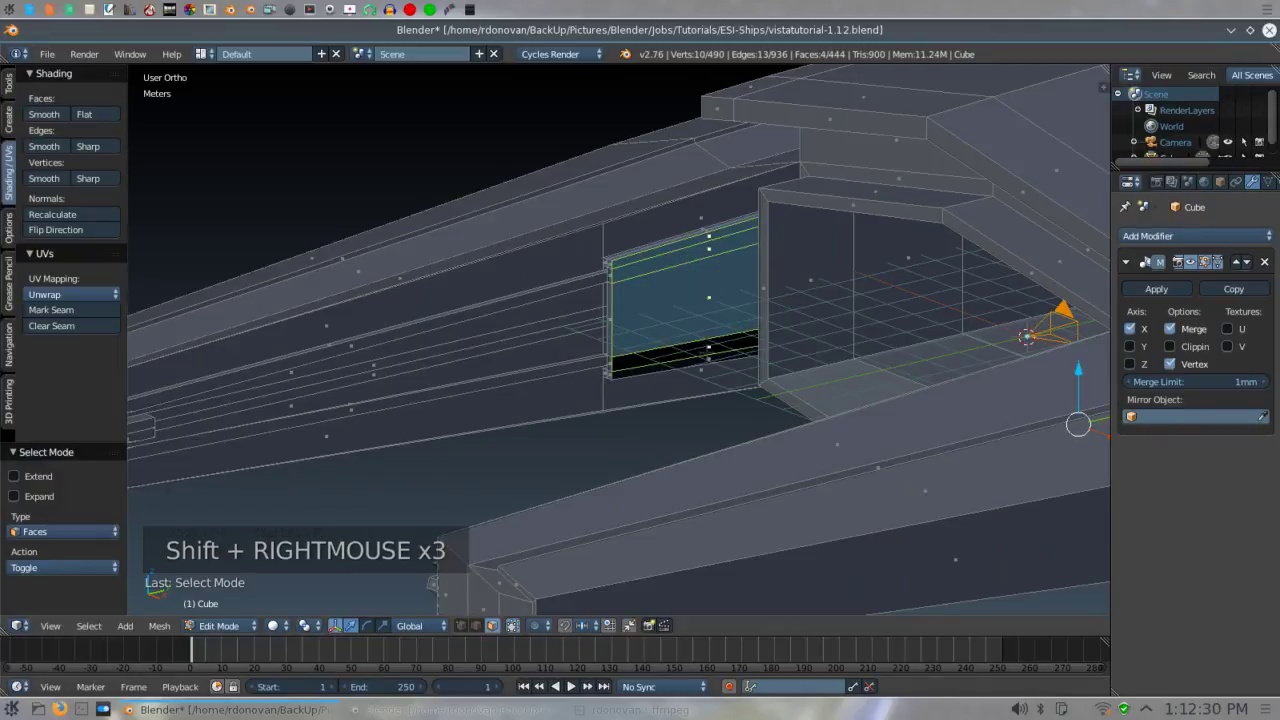
right_click(706, 352, "shift")
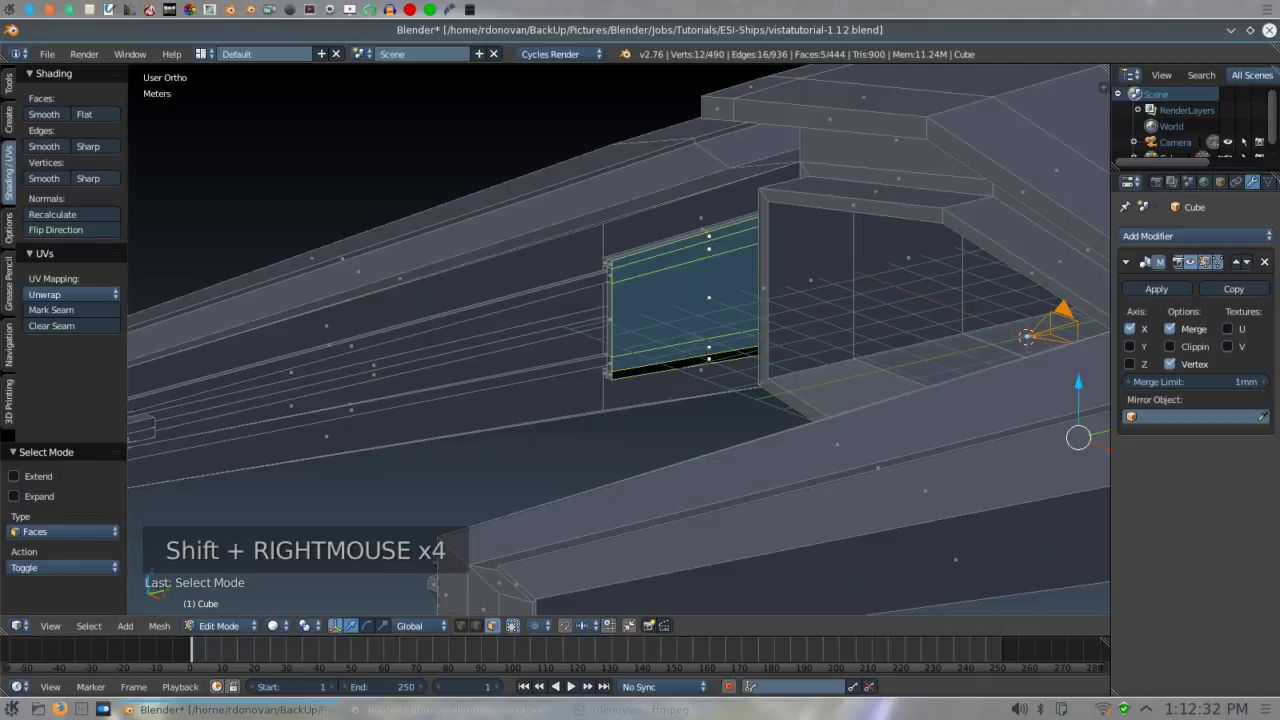
left_click(88, 232)
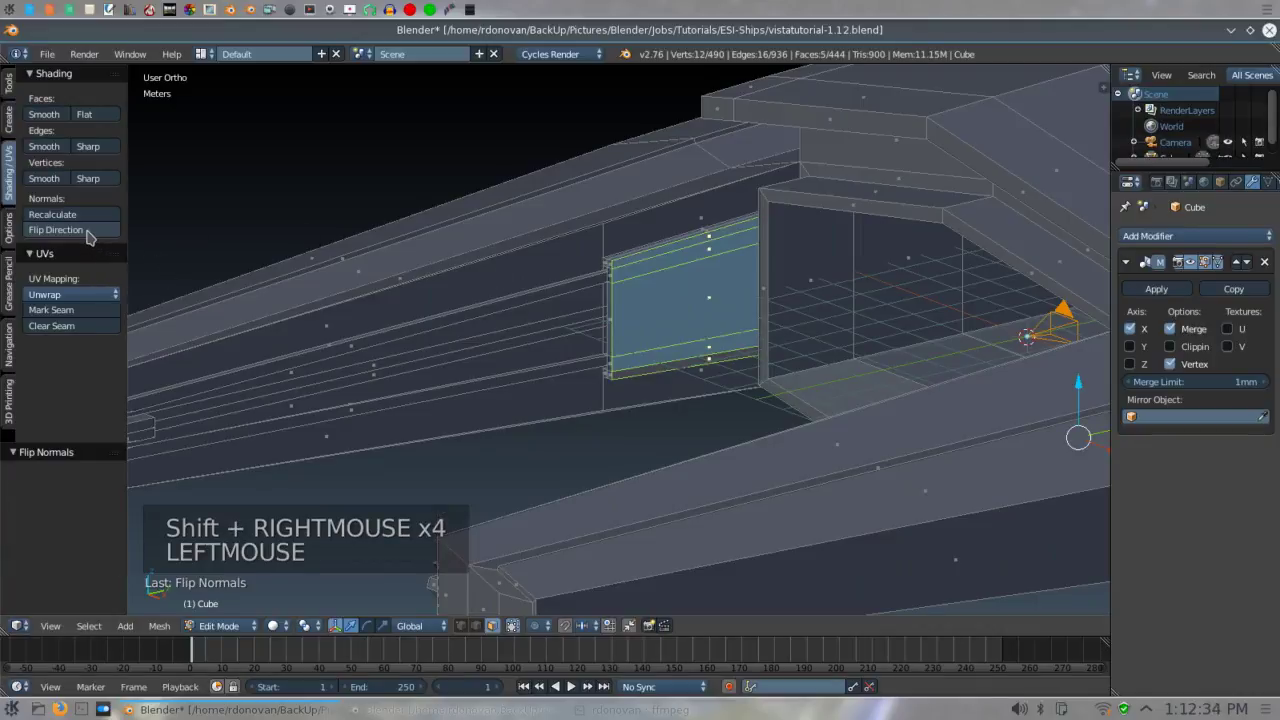
- Snap the 3D cursor back to the scene's centre
left_click(315, 176)
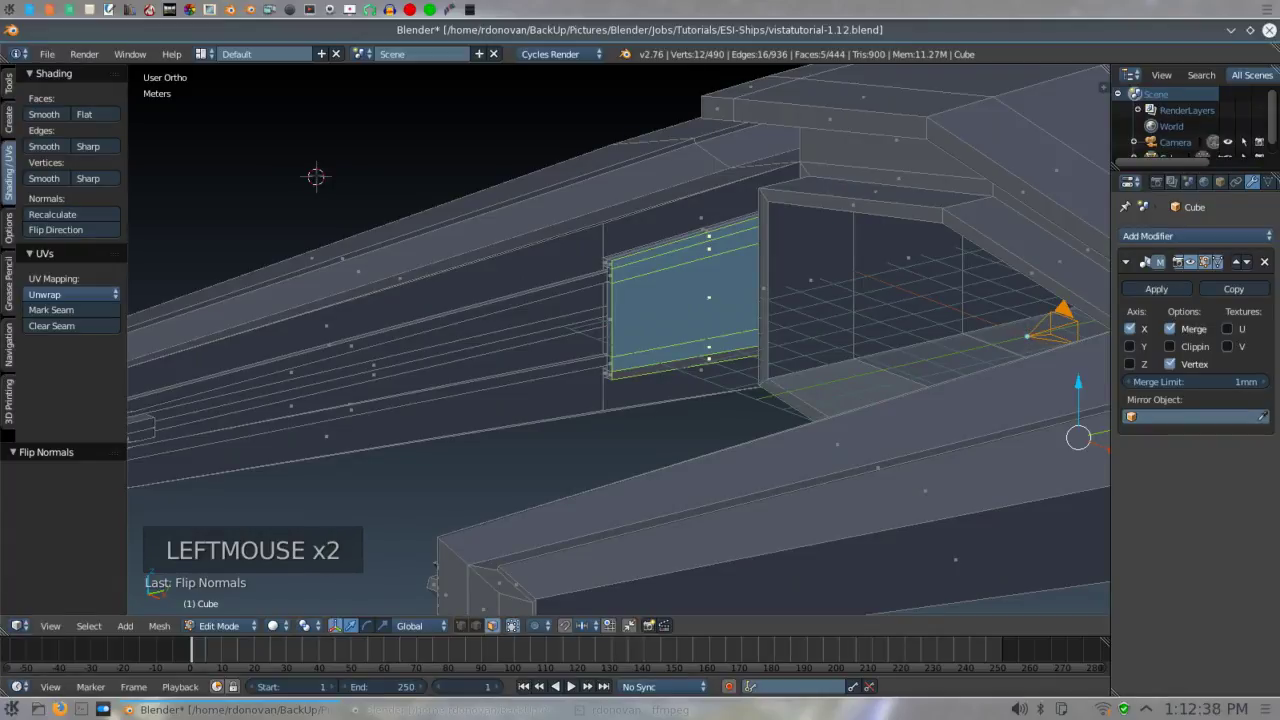
key("shift+s")
left_click(300, 251)
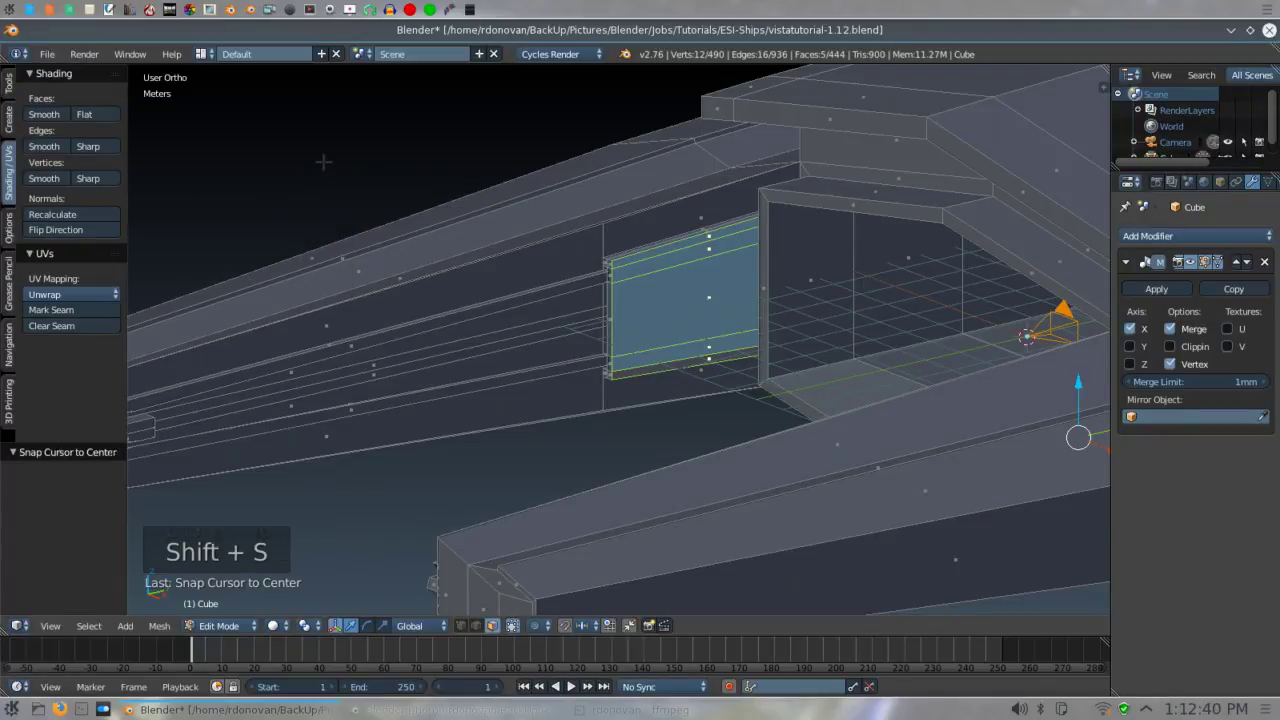
- Select the seven small dark faces at the forward end of the prong's inner recess and flip their normals
key("Tab")
middle_click_drag(324, 172, 410, 157)
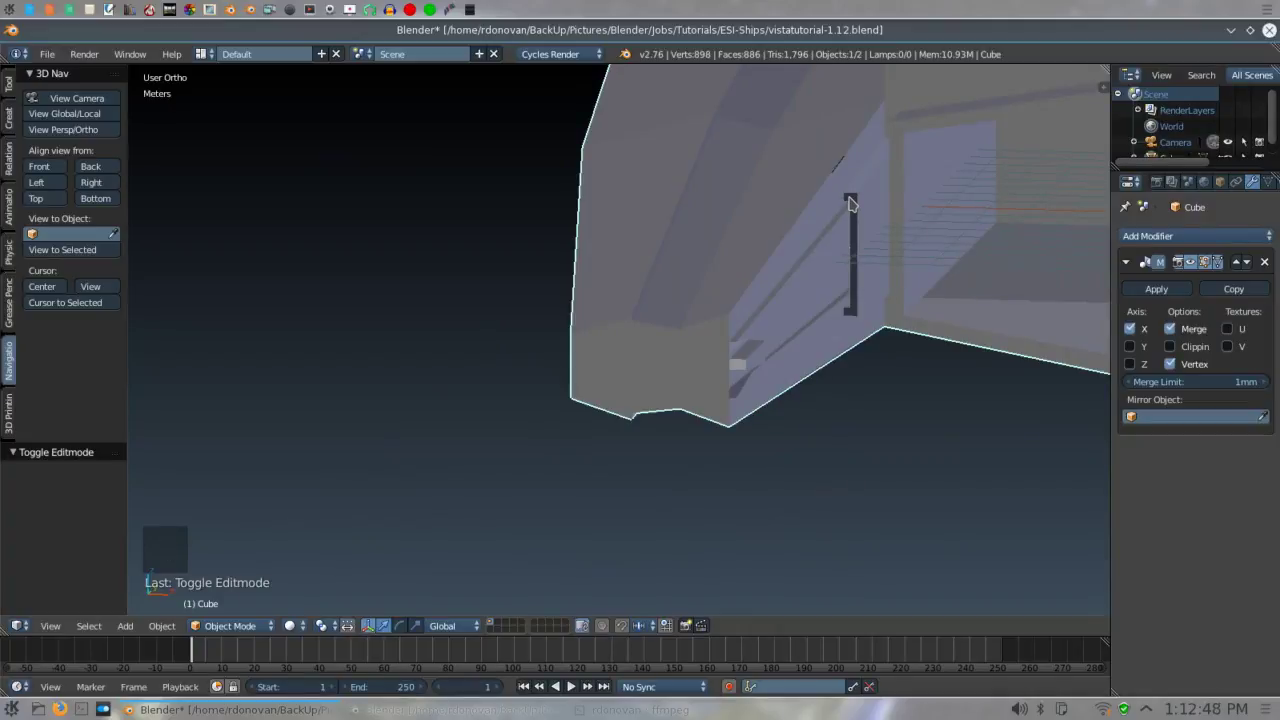
key("Tab")
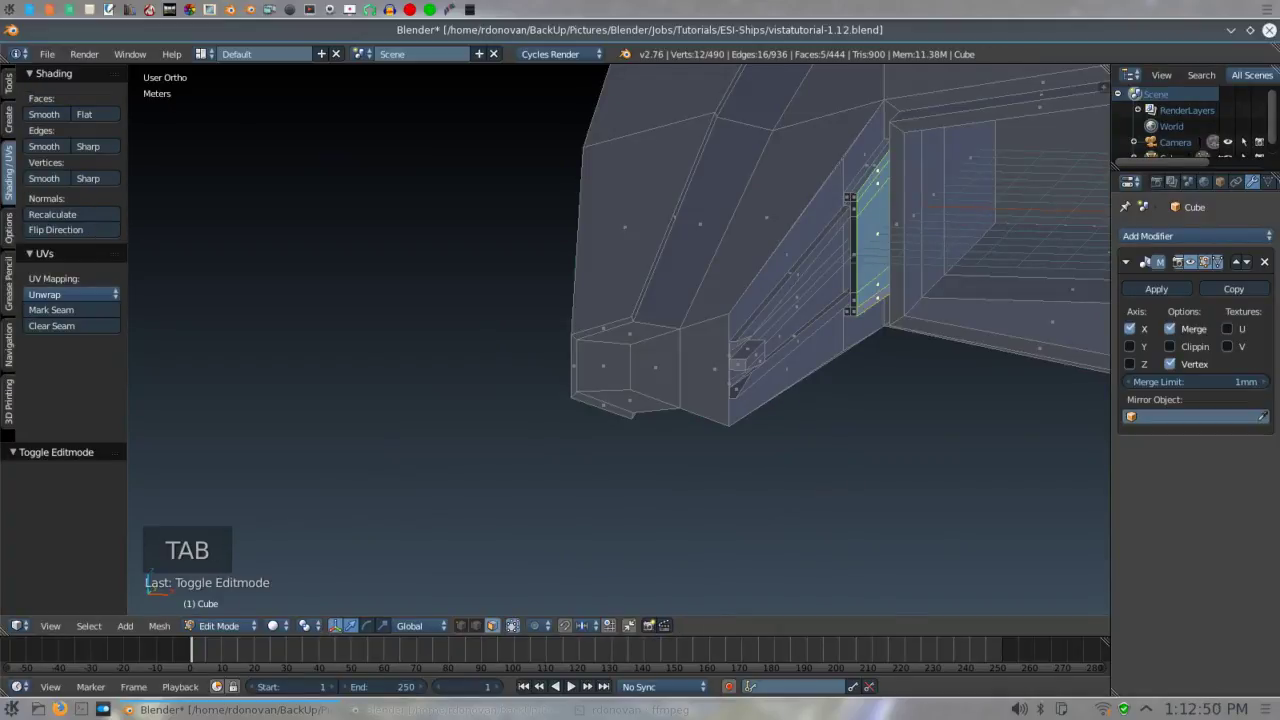
scroll(852, 198, "up", 3)
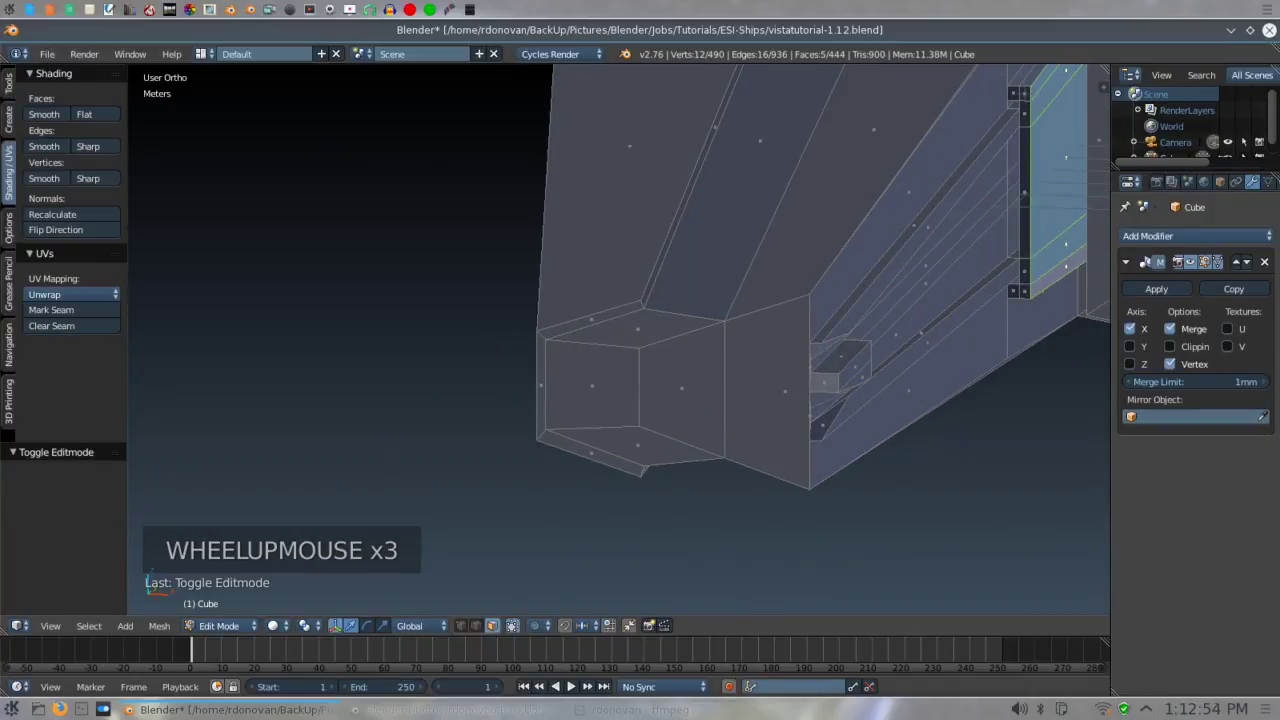
right_click(1013, 93)
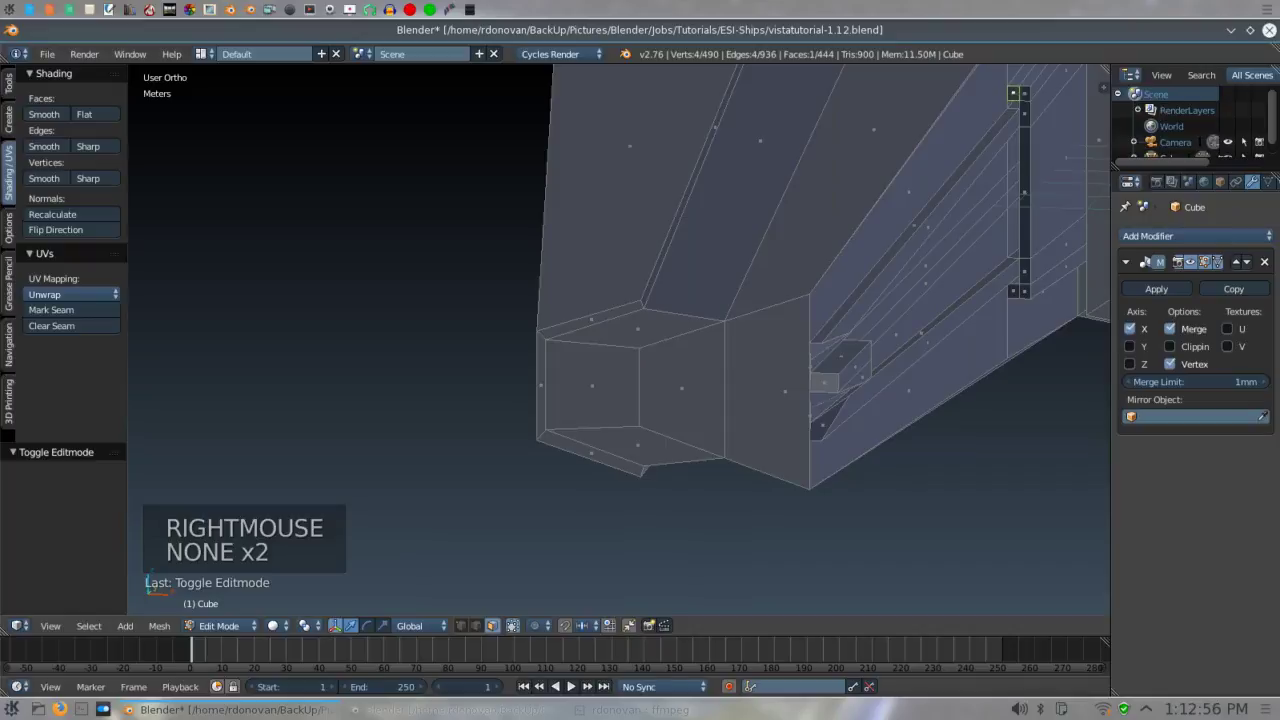
right_click(1024, 93, "shift")
right_click(1024, 113, "shift")
right_click(1024, 192, "shift")
right_click(1024, 268, "shift")
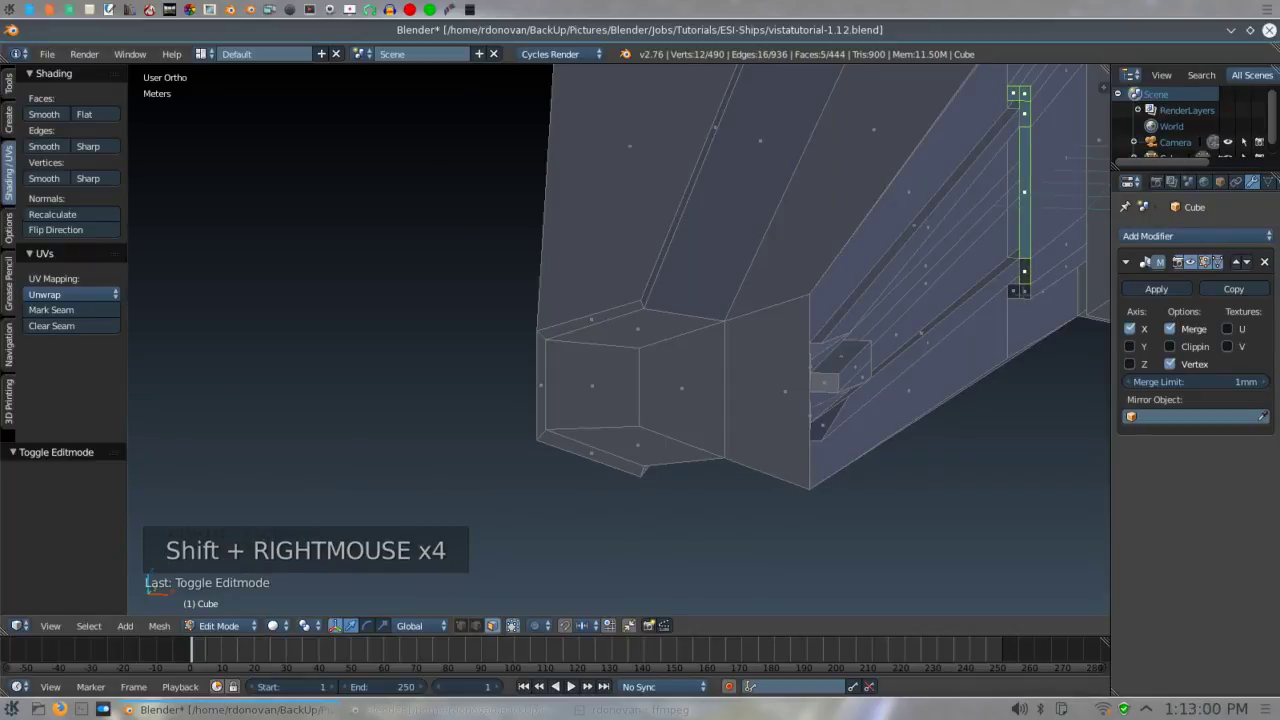
right_click(1020, 291, "shift")
right_click(1014, 291, "shift")
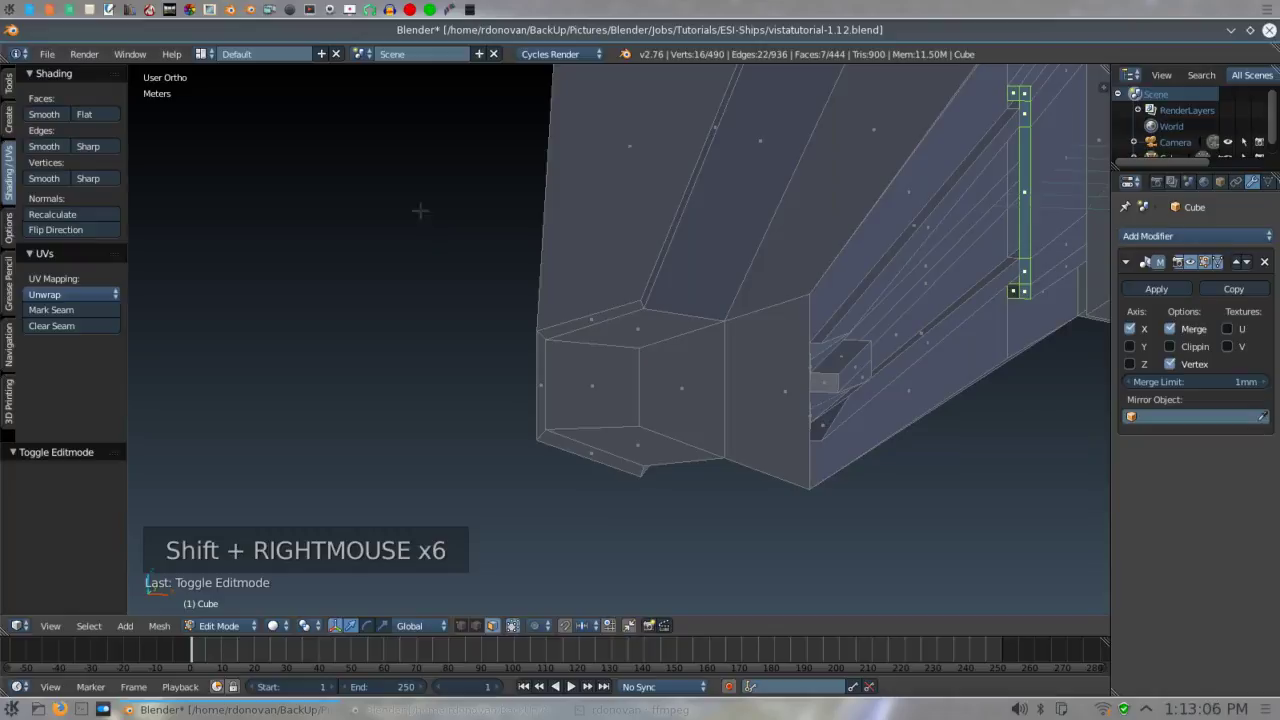
left_click(84, 231)
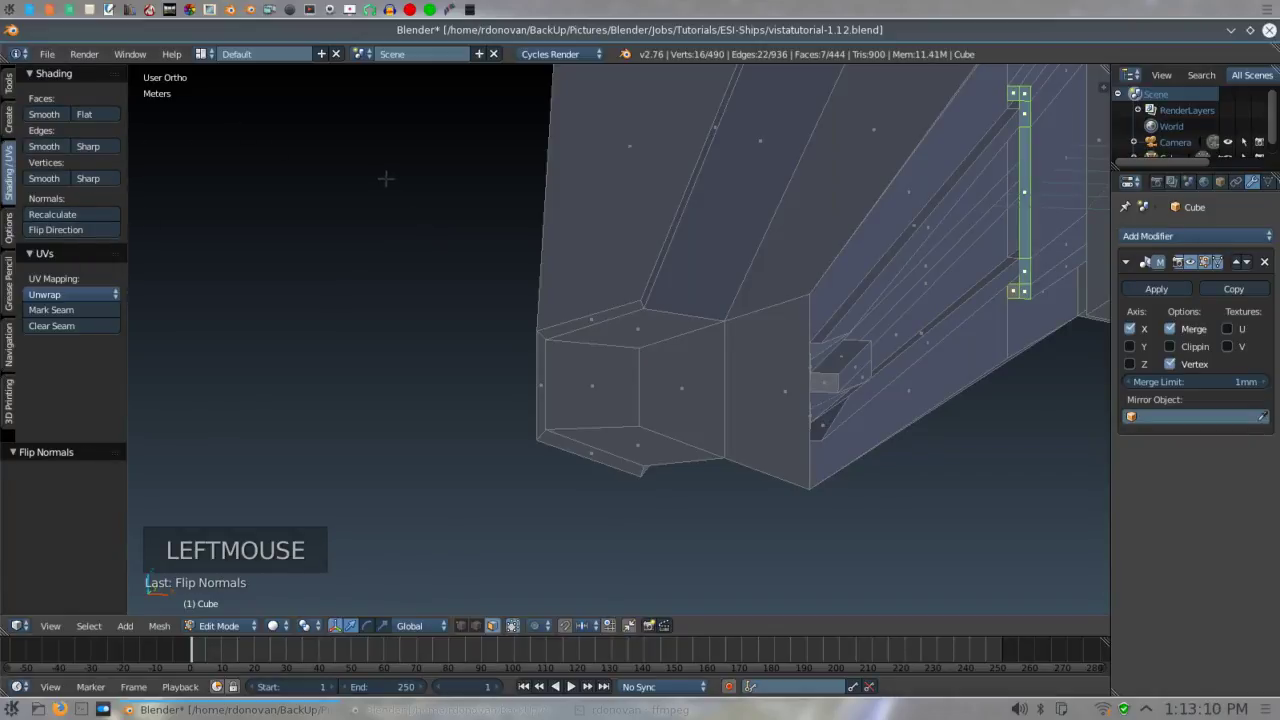
key("Tab")
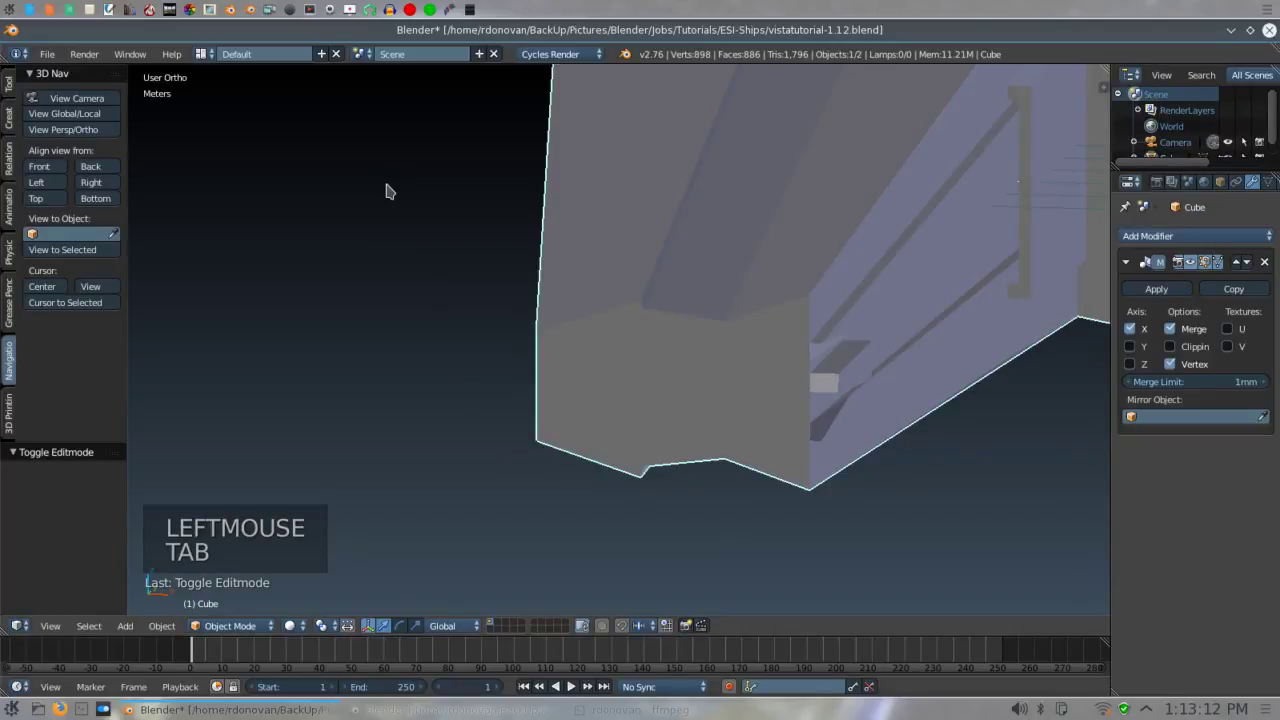
key("Tab")
- Examine the ship's whole side profile and compare it with the finished ship on the desktop wallpaper
scroll(620, 340, "down", 3)
middle_click_drag(620, 340, 500, 320)
middle_click_drag(333, 183, 237, 155)
scroll(329, 177, "down", 5)
scroll(273, 162, "down", 2)
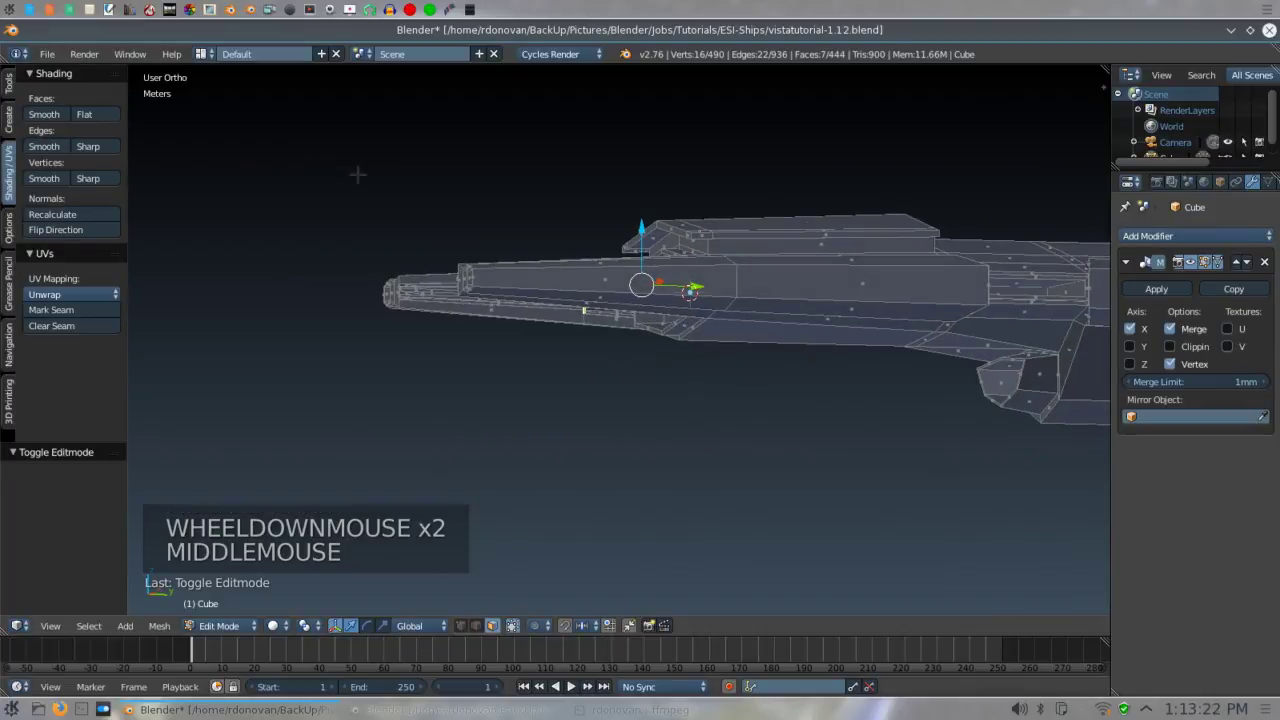
middle_click_drag(381, 181, 210, 204, "shift")
scroll(206, 191, "down", 3)
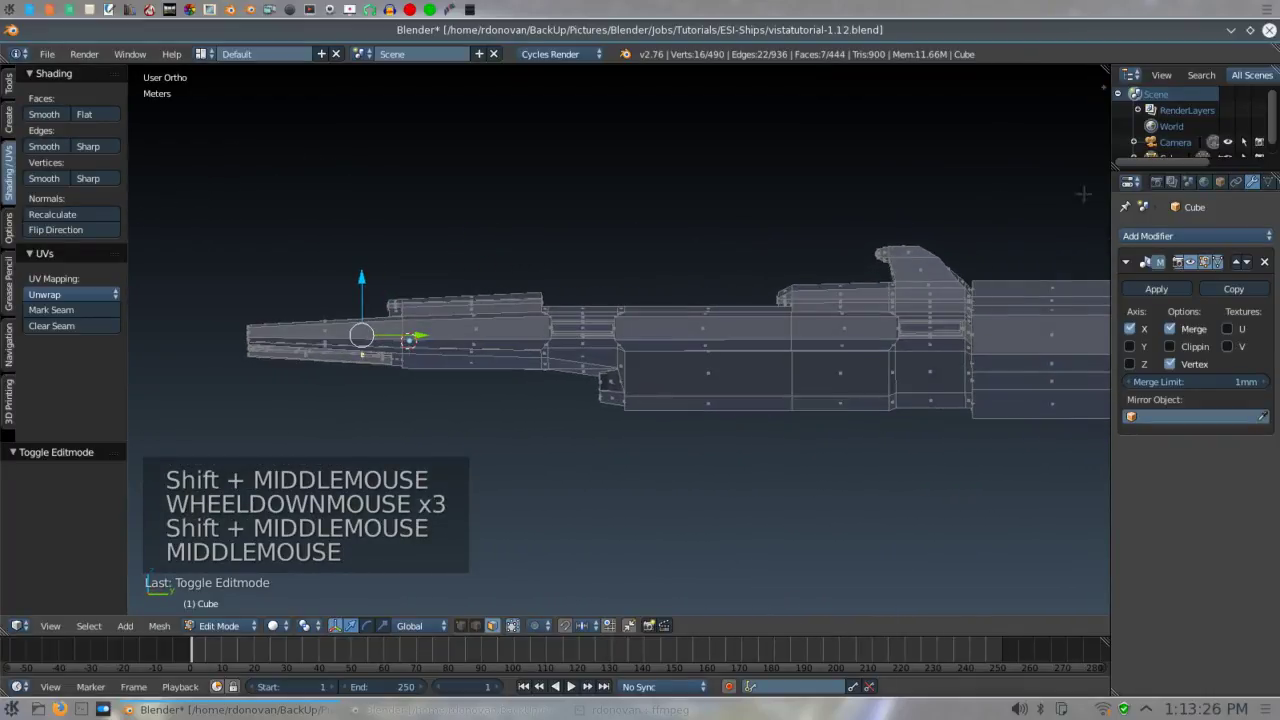
middle_click_drag(990, 178, 897, 177, "shift")
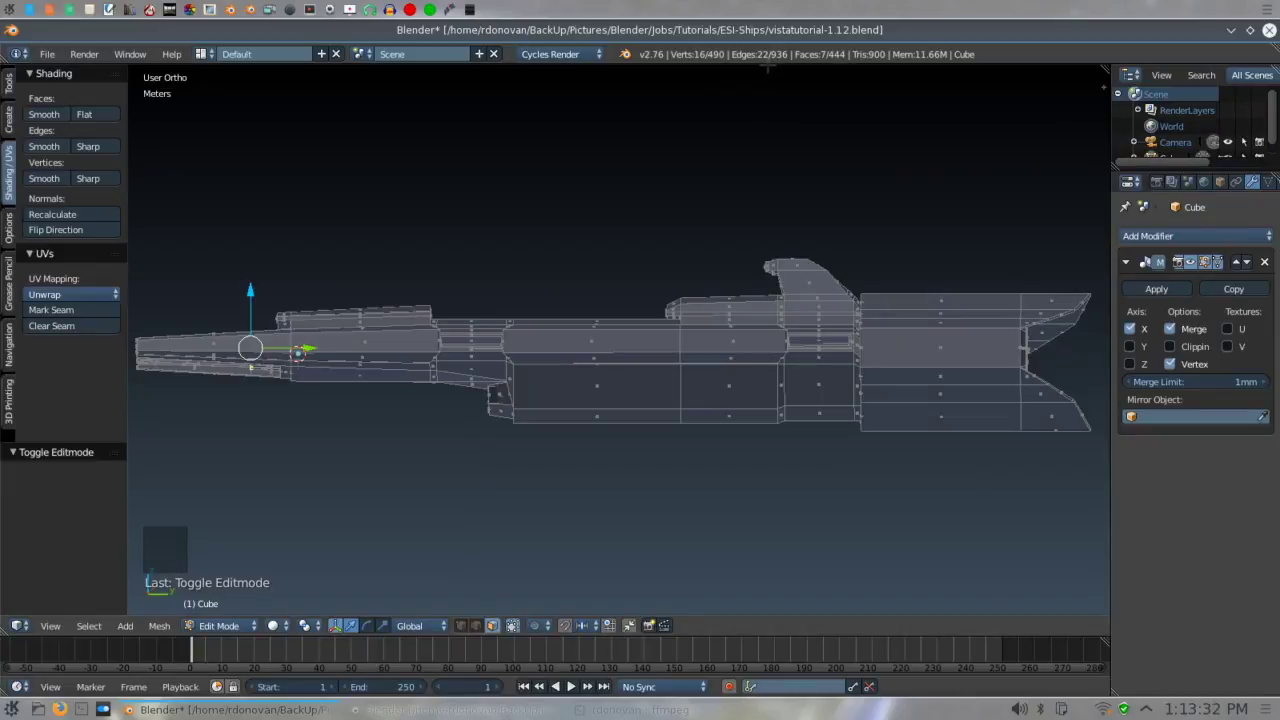
mouse_move(769, 67)
middle_mouse_down()
mouse_move(766, 106)
mouse_move(789, 150)
mouse_move(782, 75)
middle_mouse_up()
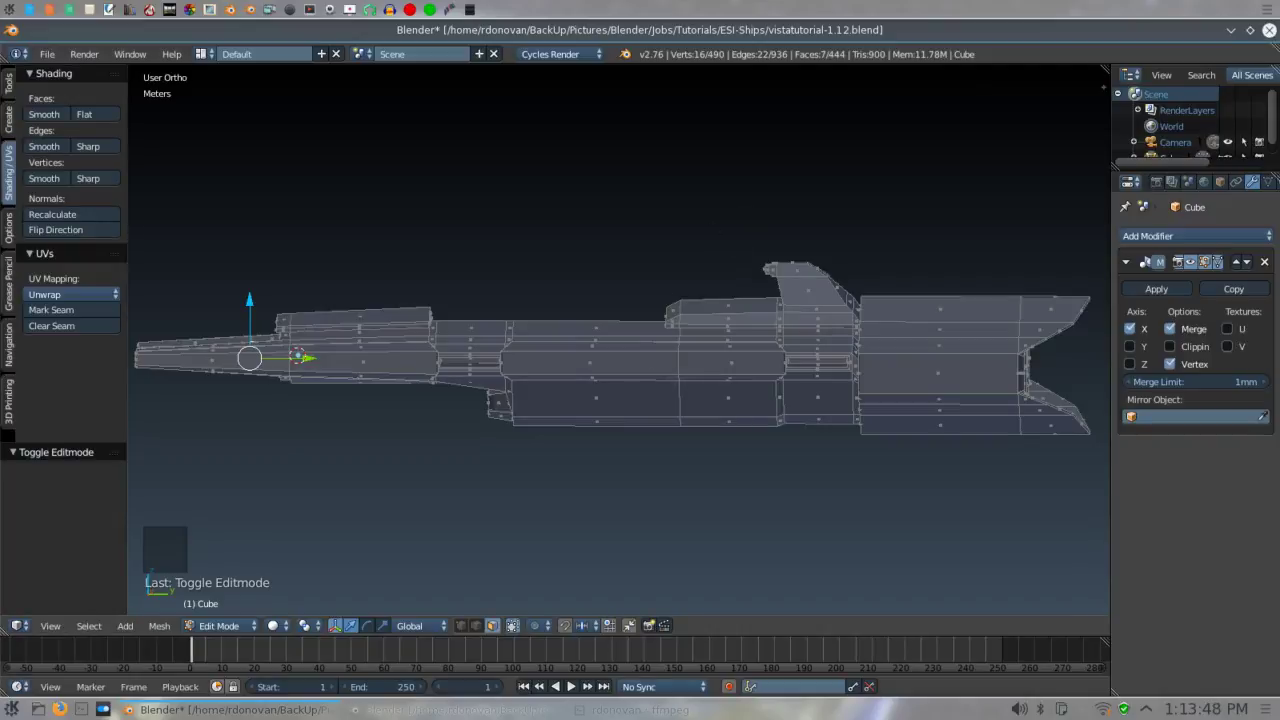
left_click(1231, 30)
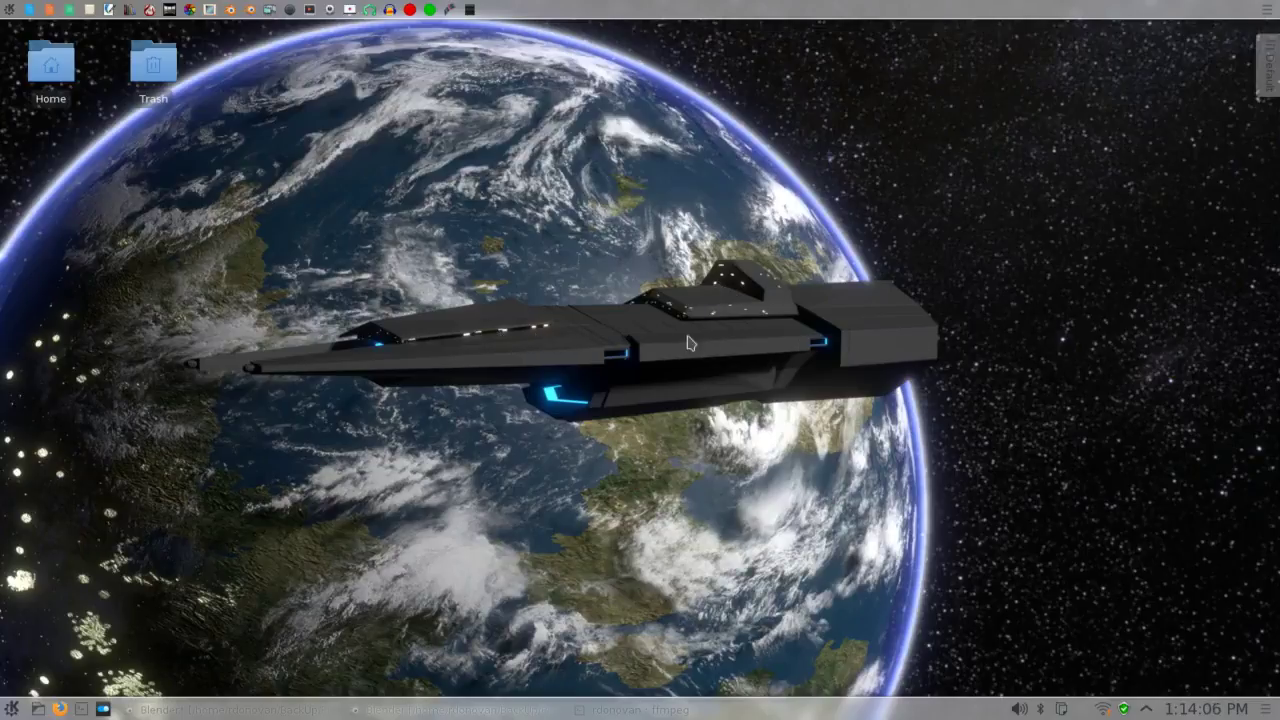
left_click(162, 708)
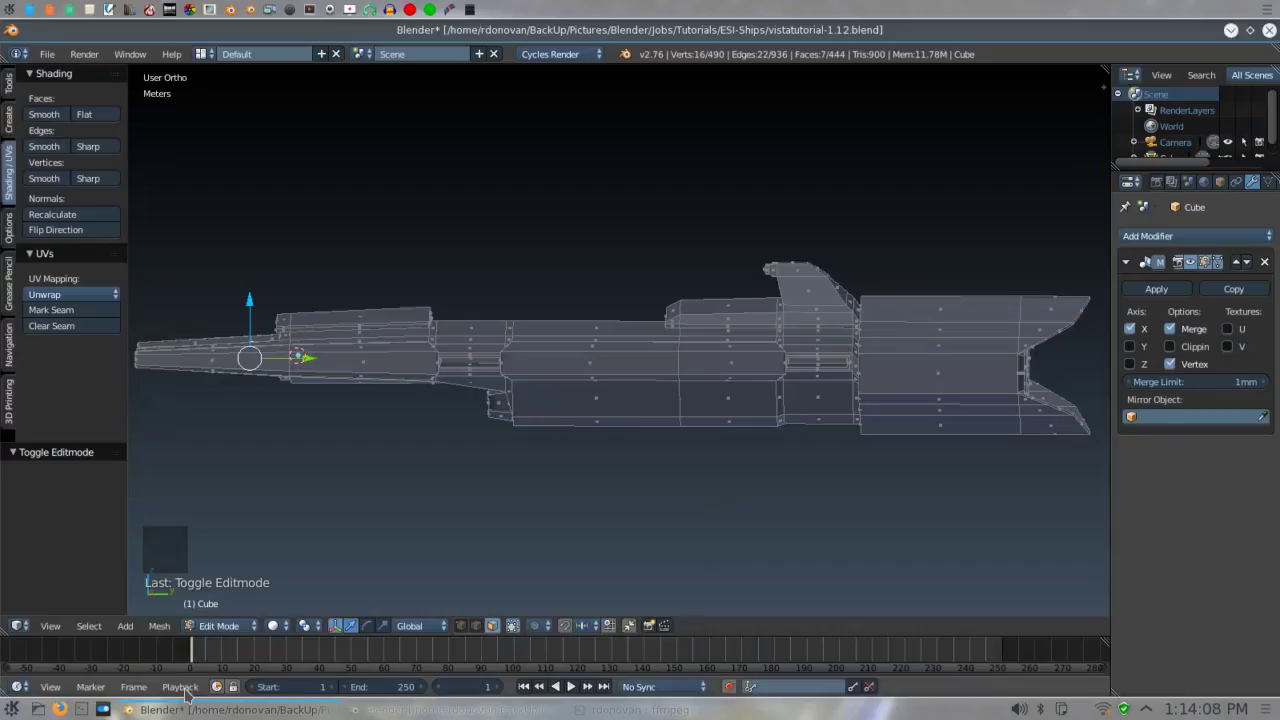
- Stop limiting the selection to visible geometry and view the see-through hull at an angle
left_click(512, 627)
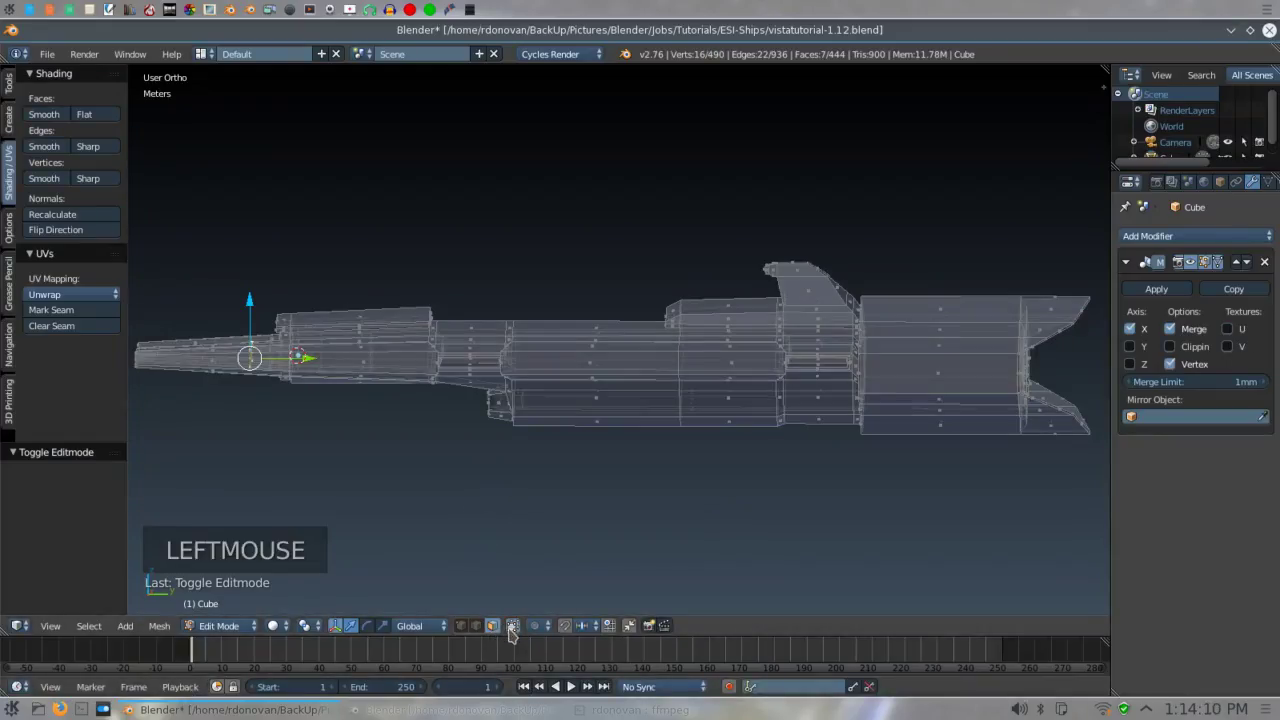
middle_click_drag(620, 560, 654, 553)
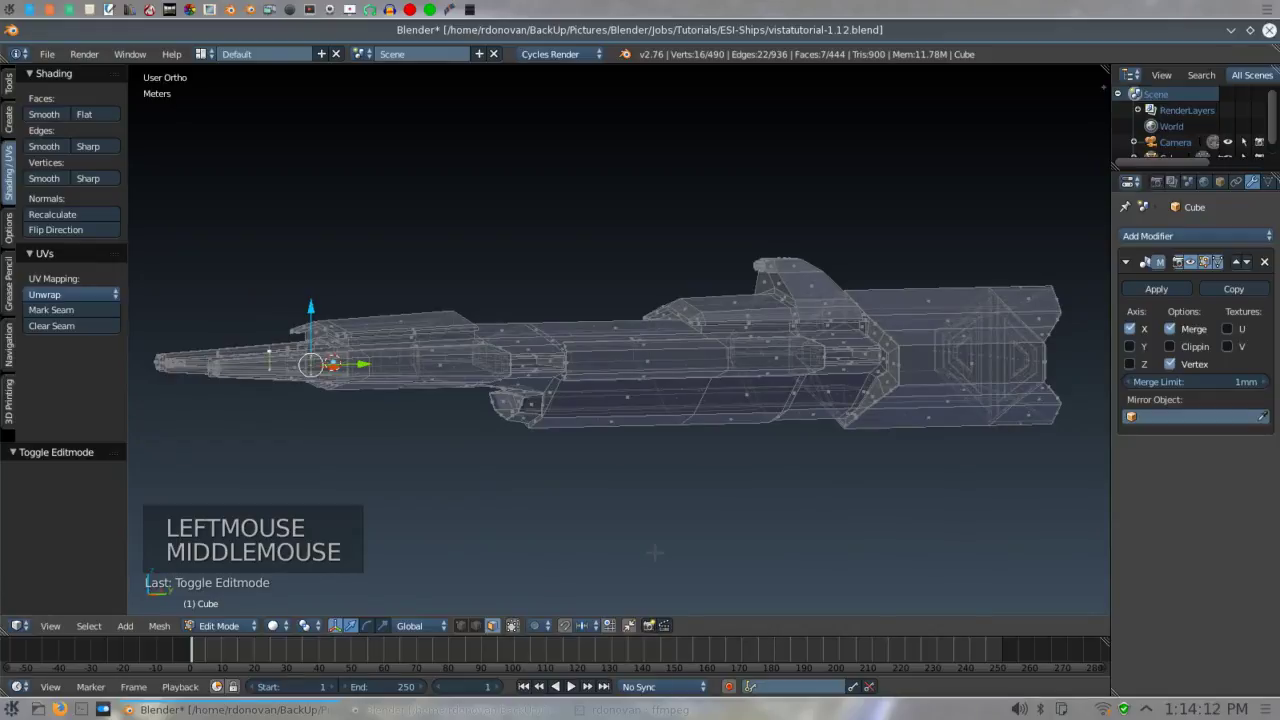